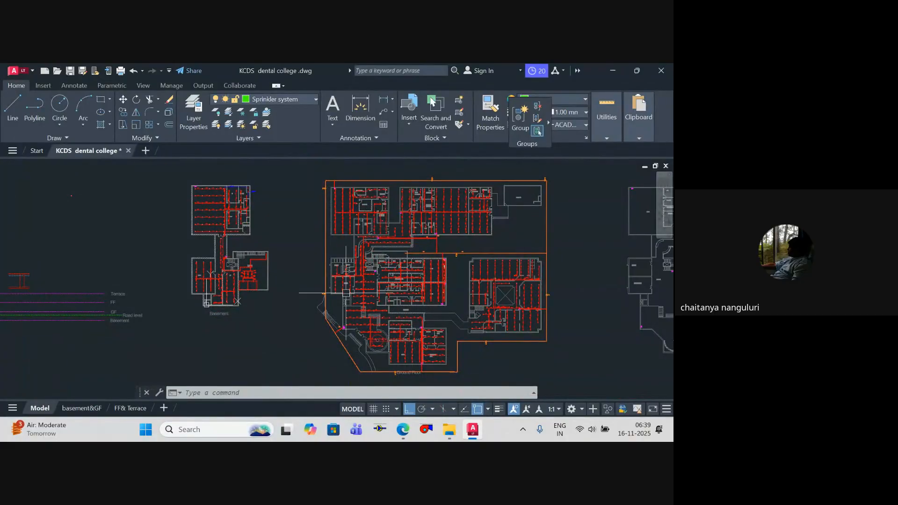
Step: Examine the ground-floor sprinkler layout, including the curved corridor and staircase piping, alongside the basement plan
scroll(374, 276, "up", 4)
scroll(377, 281, "down", 4)
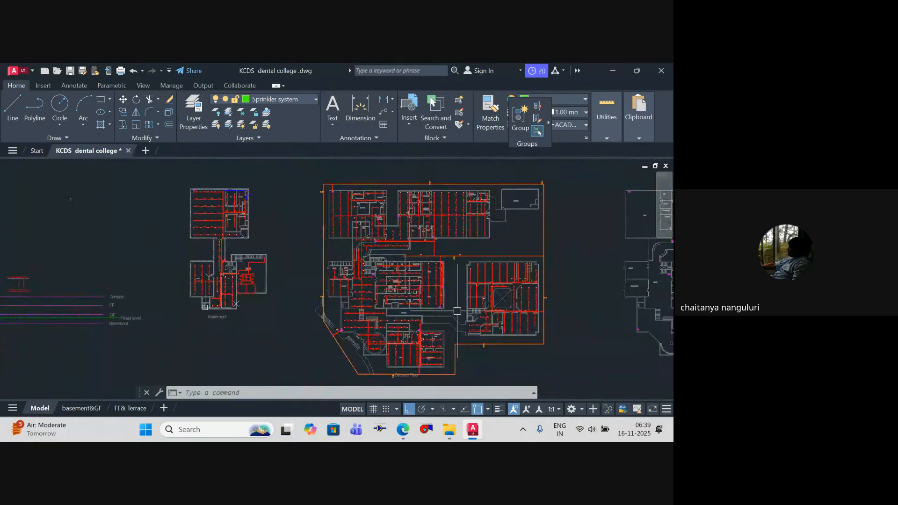
scroll(430, 245, "up", 5)
middle_click_drag(428, 244, 449, 321)
scroll(360, 247, "down", 5)
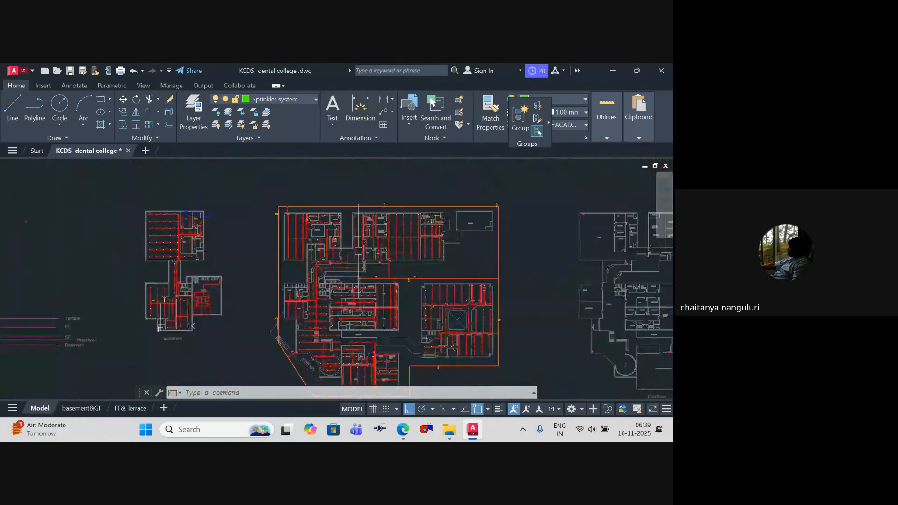
middle_click_drag(356, 248, 469, 247)
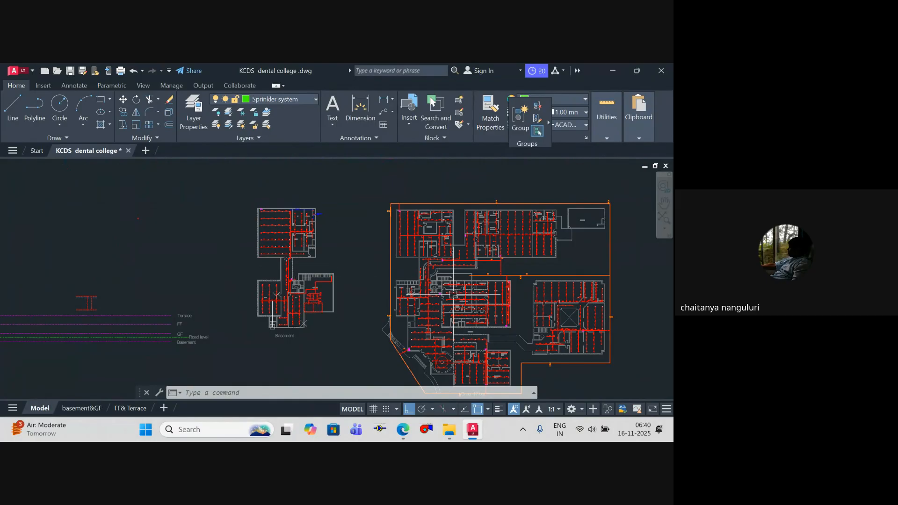
scroll(466, 315, "up", 5)
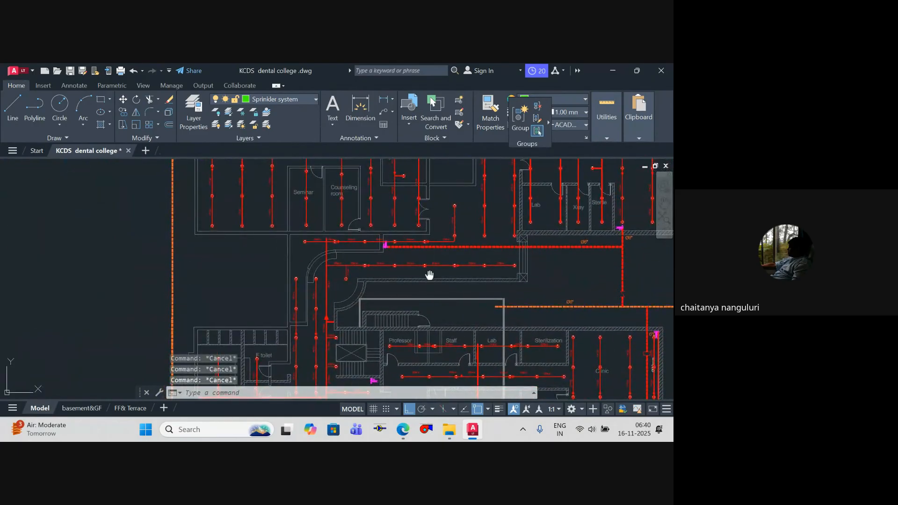
middle_click_drag(429, 275, 437, 306)
scroll(395, 275, "down", 5)
scroll(384, 261, "up", 8)
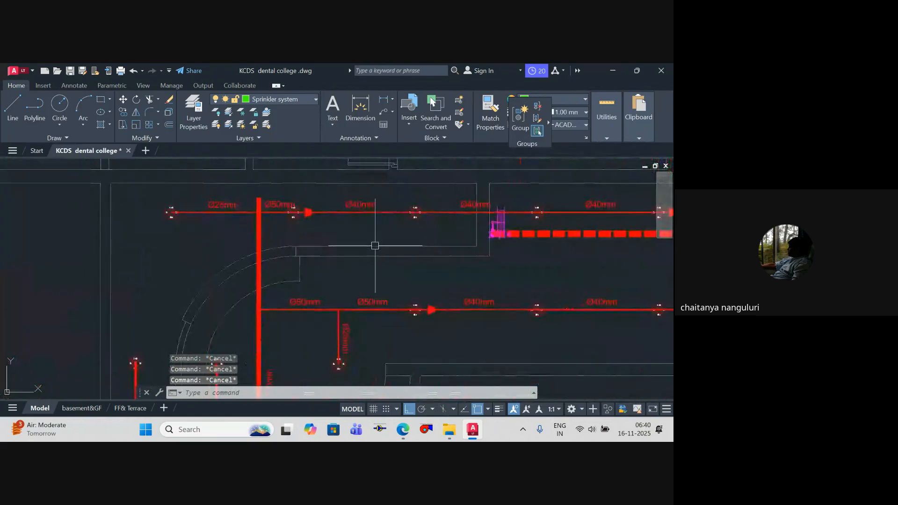
scroll(375, 245, "down", 9)
mouse_move(411, 269)
middle_mouse_down()
mouse_move(430, 262)
mouse_move(447, 272)
mouse_move(418, 239)
middle_mouse_up()
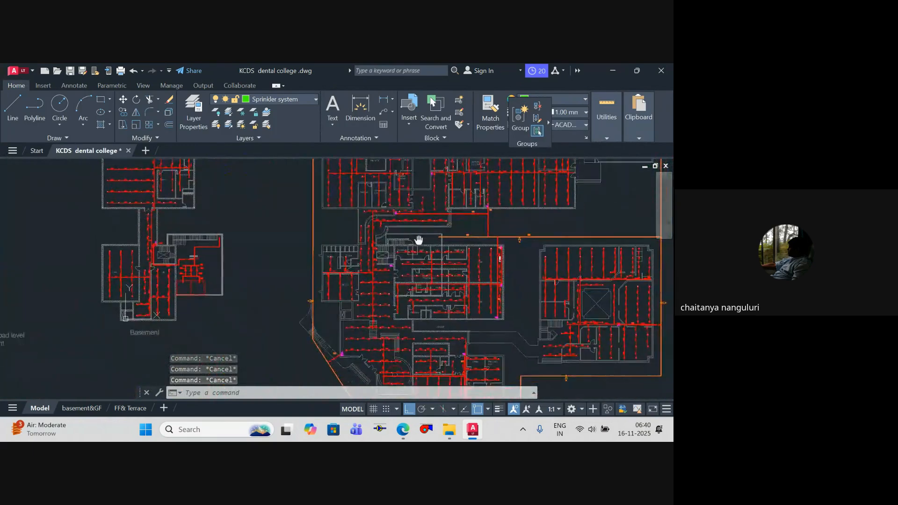
scroll(441, 275, "up", 4)
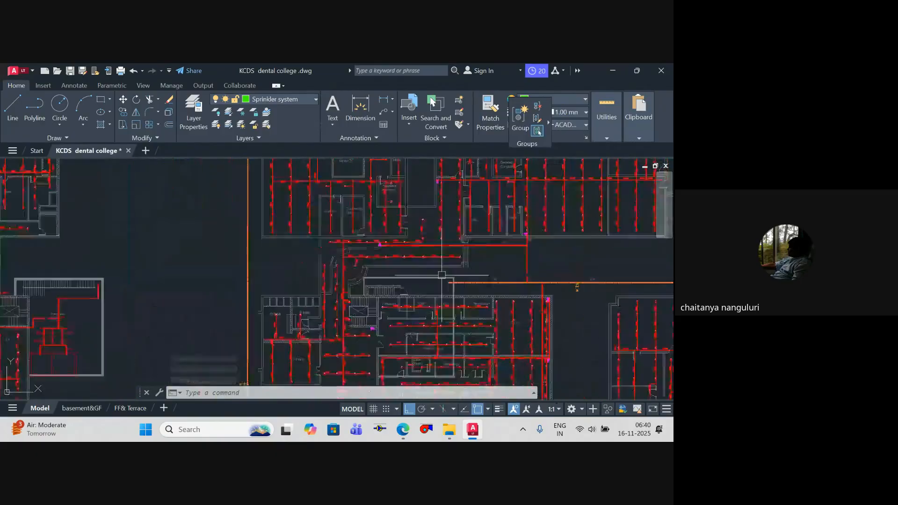
scroll(441, 275, "down", 3)
middle_click_drag(441, 275, 474, 267)
scroll(470, 268, "up", 3)
middle_click_drag(364, 274, 369, 292)
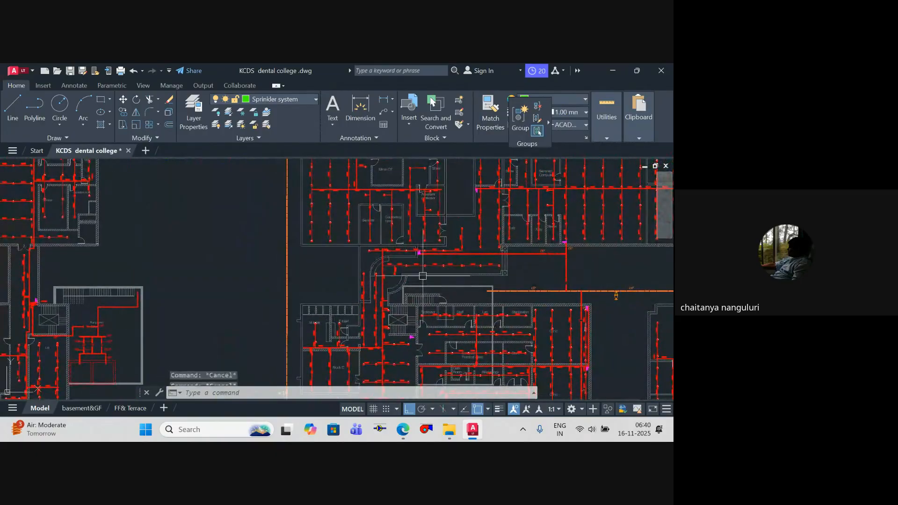
Step: Examine the basement riser beside the staircase and the firefighting pipe connecting it to the pump room
middle_click_drag(174, 300, 448, 290)
key("Escape")
scroll(314, 295, "up", 10)
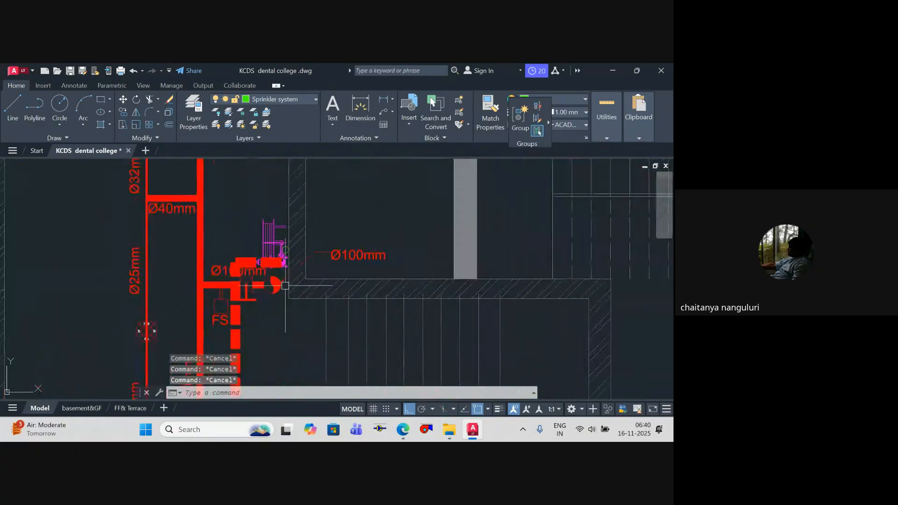
scroll(273, 292, "down", 6)
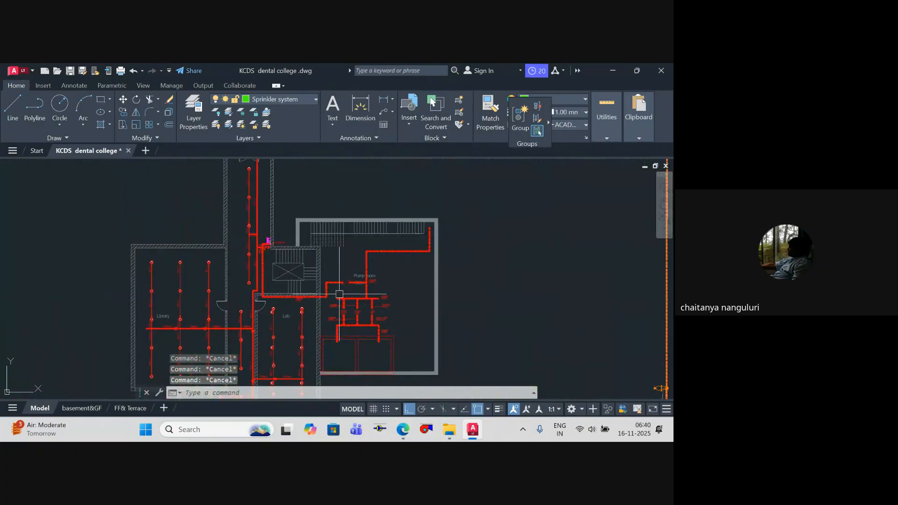
scroll(395, 276, "up", 5)
scroll(186, 247, "up", 6)
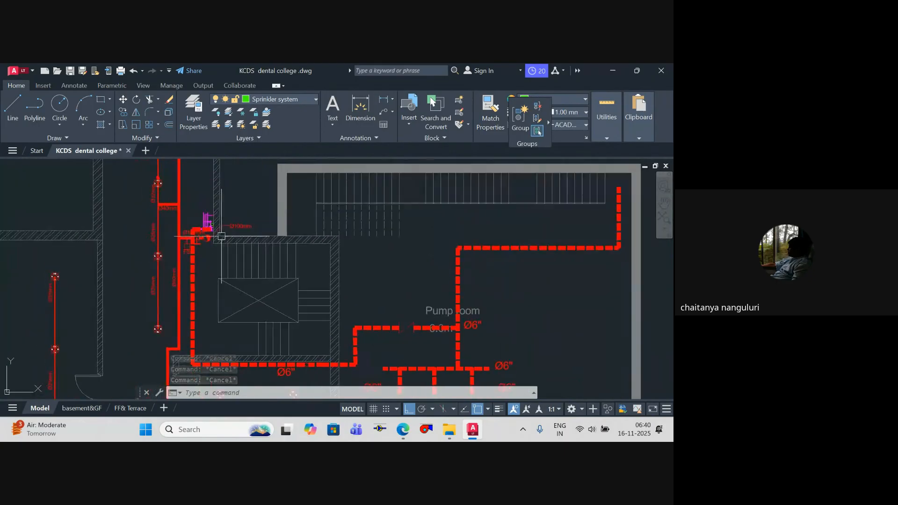
scroll(186, 247, "down", 5)
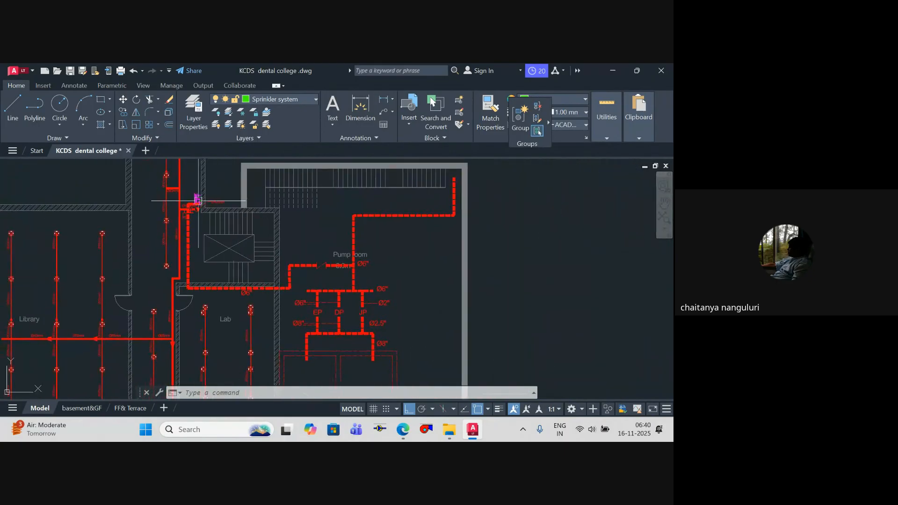
Step: Stretch the horizontal Ø6" firefighting pipe between the riser and pump room farther from the staircase wall, keeping its segments aligned
scroll(195, 200, "up", 3)
scroll(247, 290, "up", 4)
left_click(322, 237)
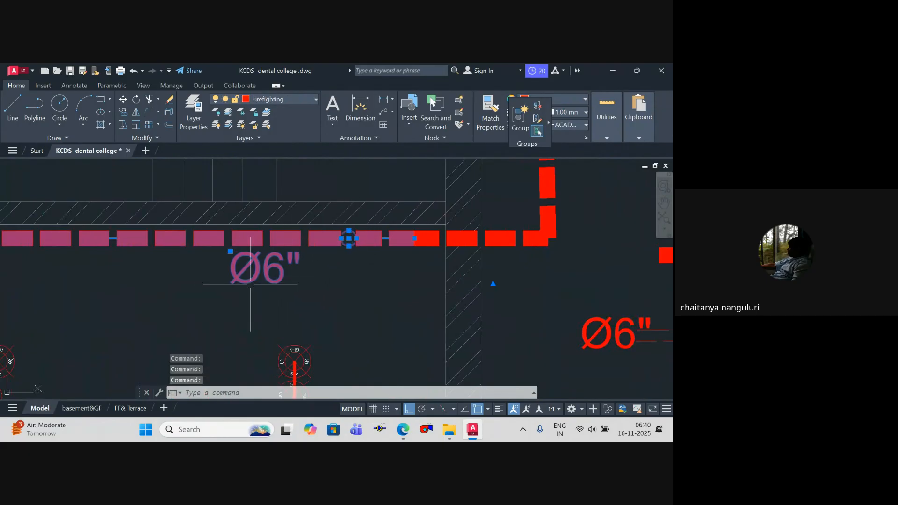
left_click(430, 247)
scroll(416, 278, "down", 2)
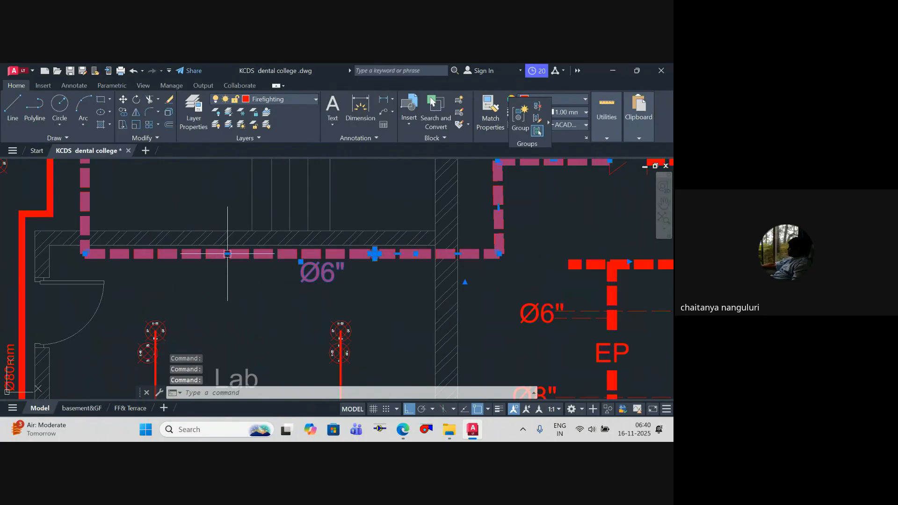
left_click(227, 254)
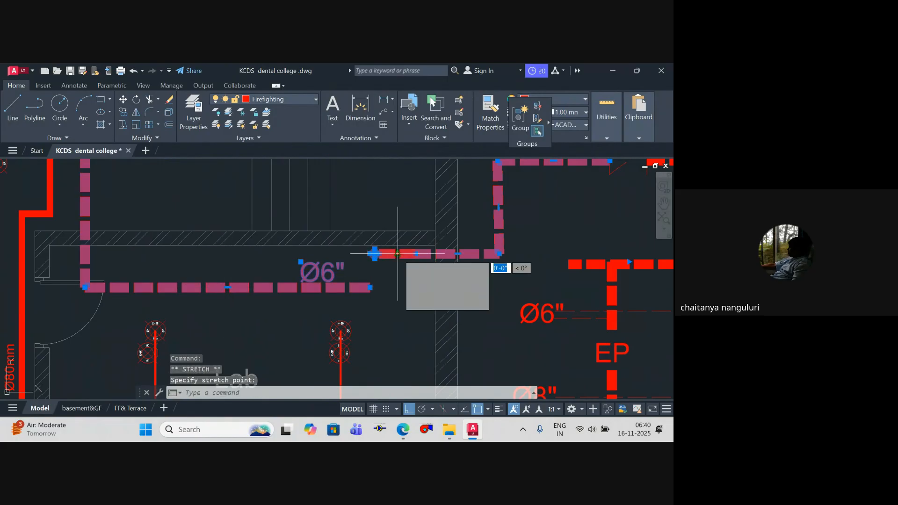
left_click(457, 254)
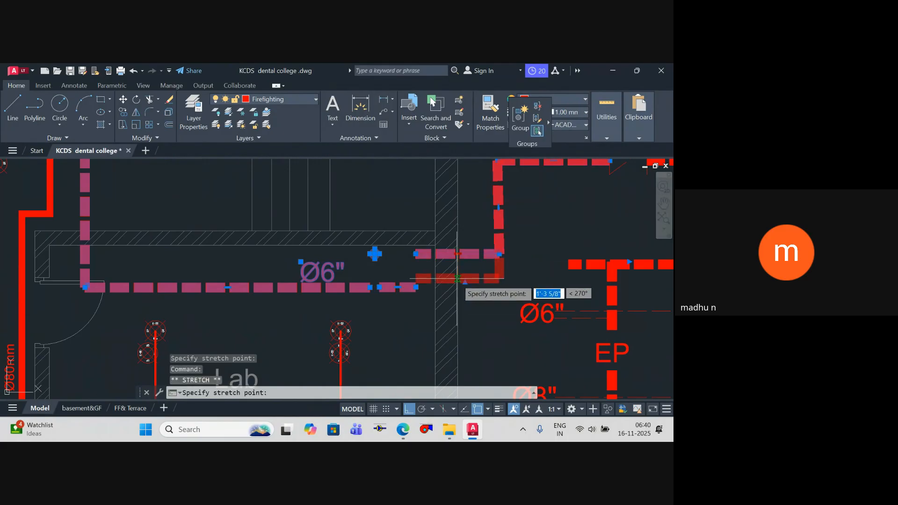
left_click(462, 288)
key("Escape")
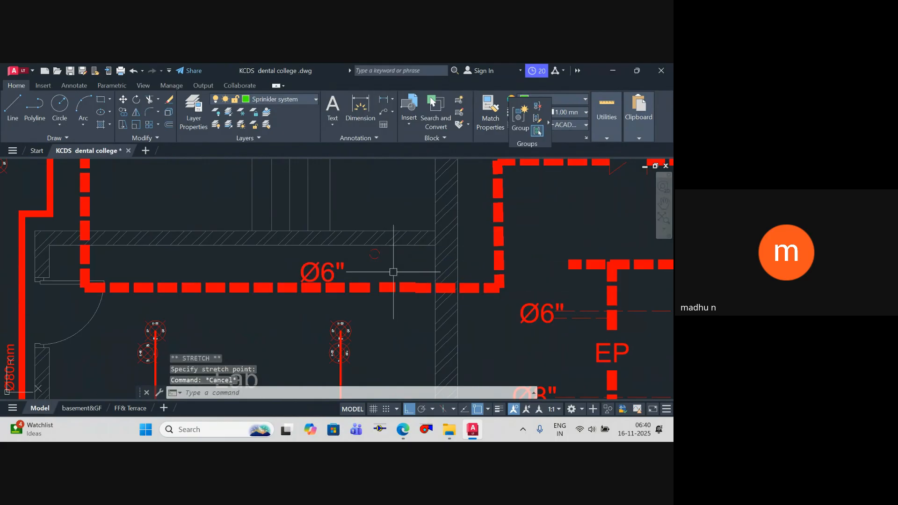
Step: Move the small circle left at the pipe's former position onto the shifted Ø6" firefighting pipe
left_click(382, 262)
left_click(371, 260)
type("m")
key("space")
scroll(374, 256, "up", 4)
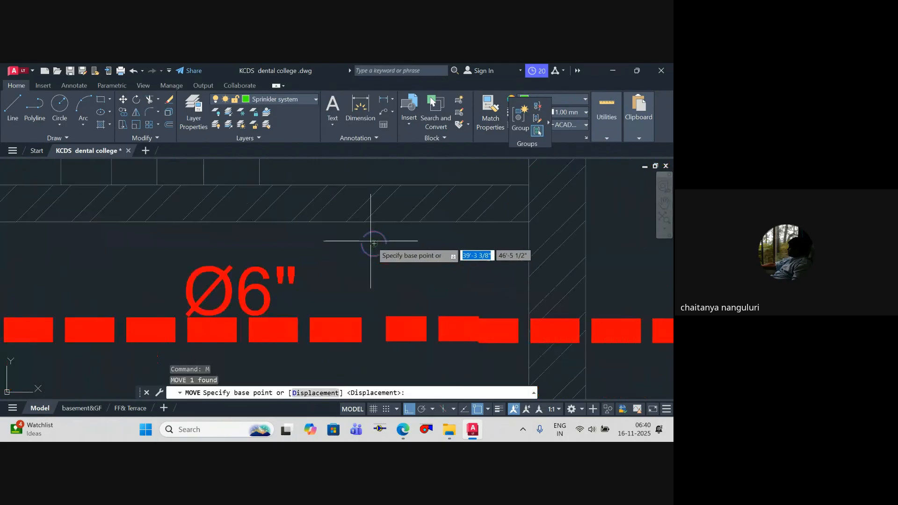
left_click(375, 255)
key("Escape")
scroll(342, 183, "down", 5)
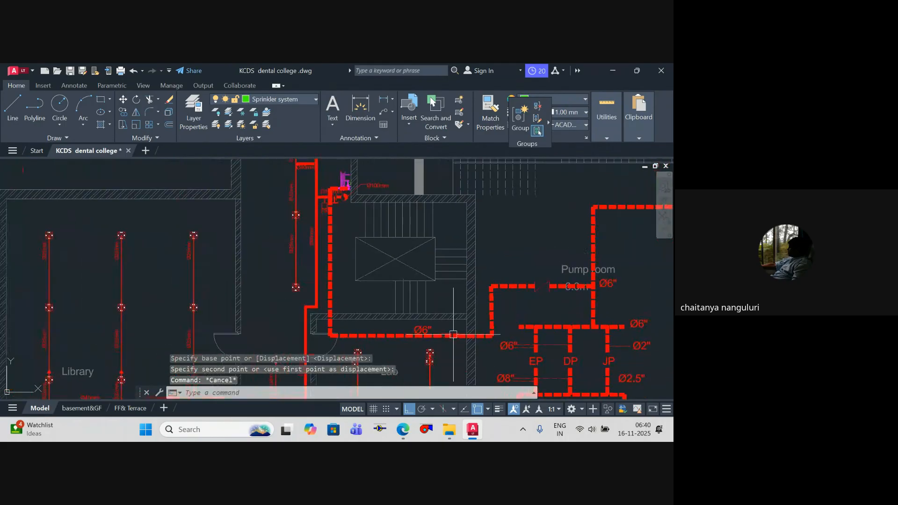
key("Escape")
key("Escape")
scroll(350, 206, "up", 3)
scroll(351, 205, "down", 2)
type("[")
key("Return")
scroll(349, 204, "up", 4)
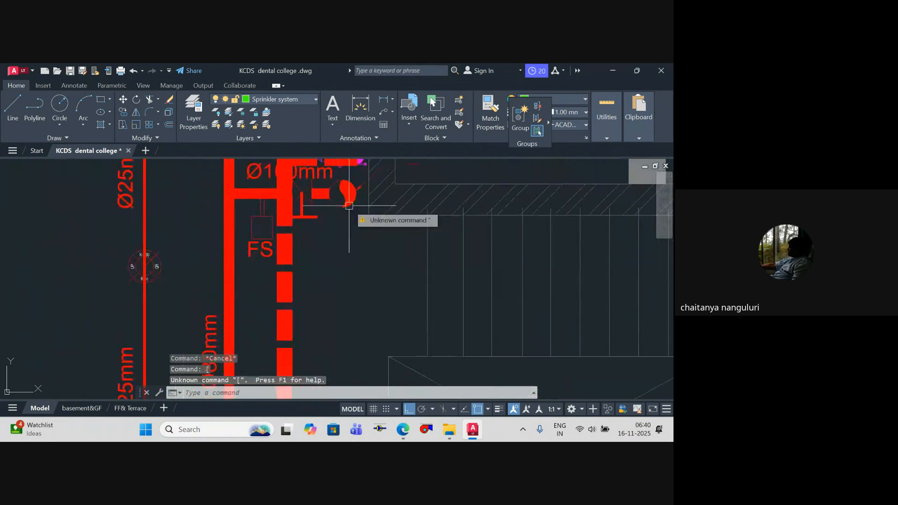
key("Escape")
type("[")
key("Escape")
Step: Start a 6-inch-wide sprinkler polyline at the basement riser and run it down alongside the firefighting pipe past the staircase wall
type("pl")
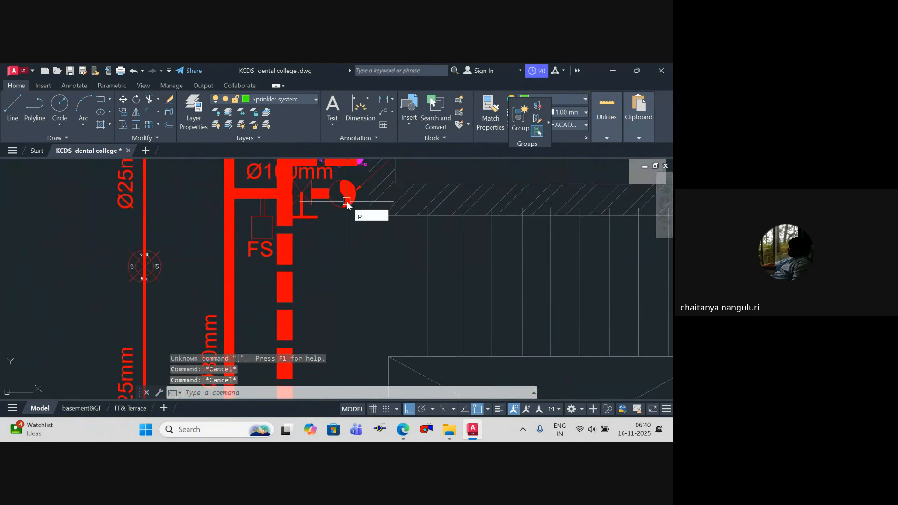
key("Return")
left_click(342, 193)
scroll(342, 302, "down", 6)
middle_click_drag(341, 321, 337, 221)
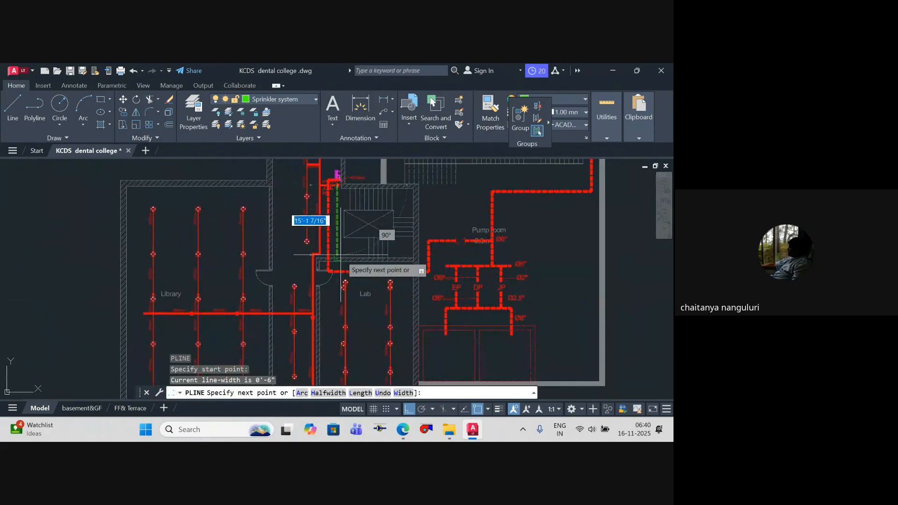
scroll(340, 259, "up", 6)
left_click(320, 268)
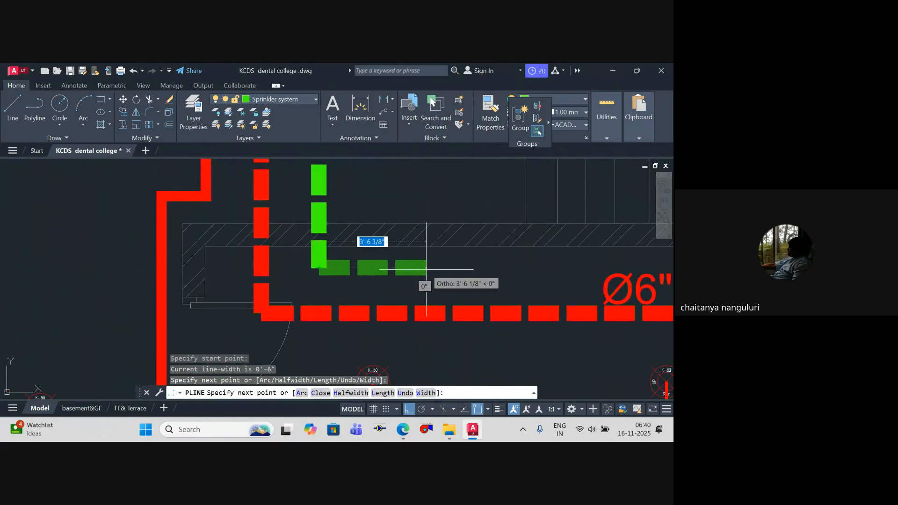
Step: Continue the sprinkler polyline horizontally about 18'-9" through the wall into the pump room, parallel to the Ø6" firefighting pipe
scroll(244, 266, "down", 5)
scroll(356, 286, "up", 5)
scroll(345, 287, "down", 5)
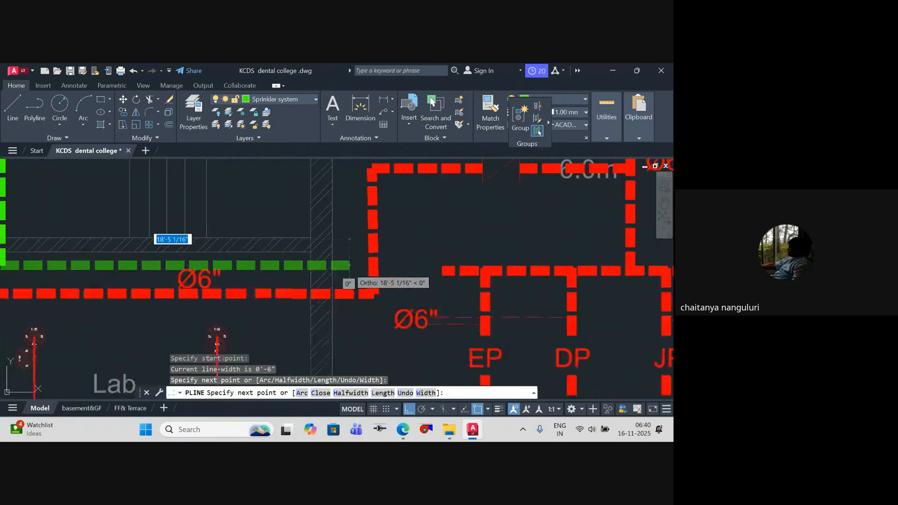
middle_click_drag(401, 279, 386, 310)
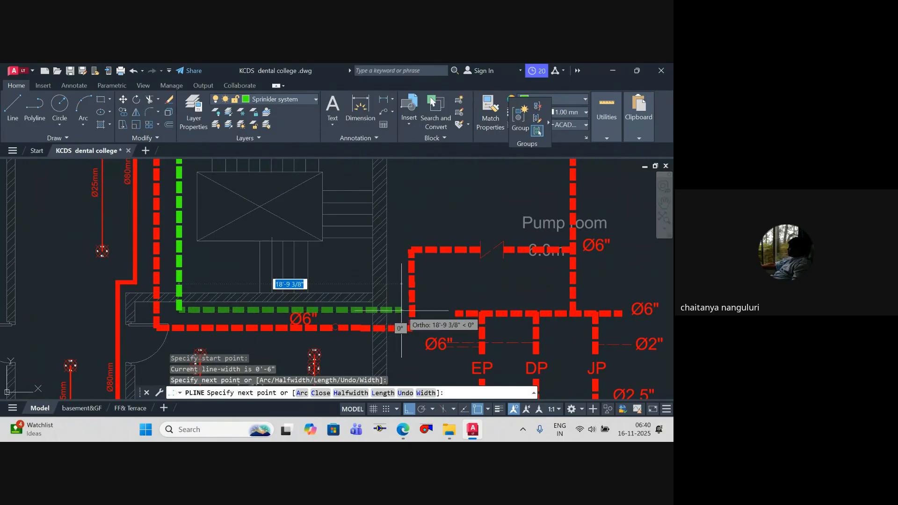
scroll(401, 311, "up", 4)
scroll(397, 292, "down", 4)
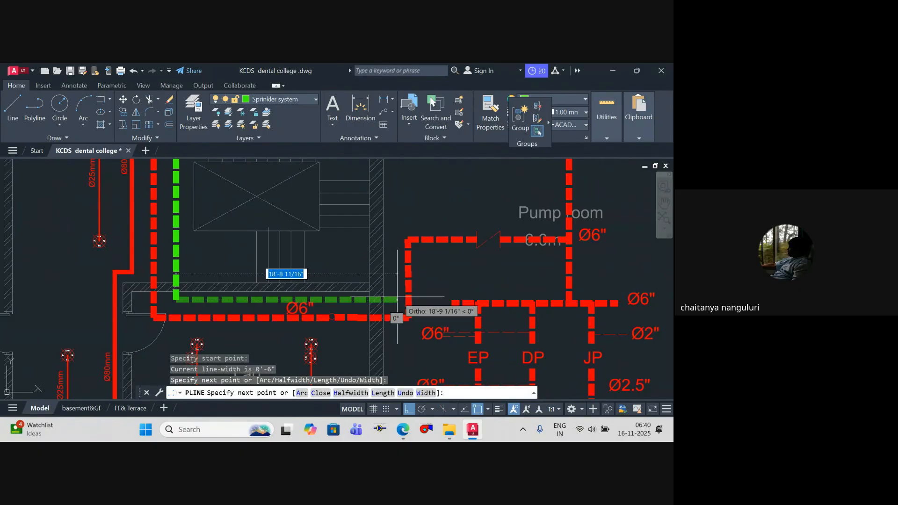
scroll(397, 296, "up", 5)
scroll(442, 308, "down", 5)
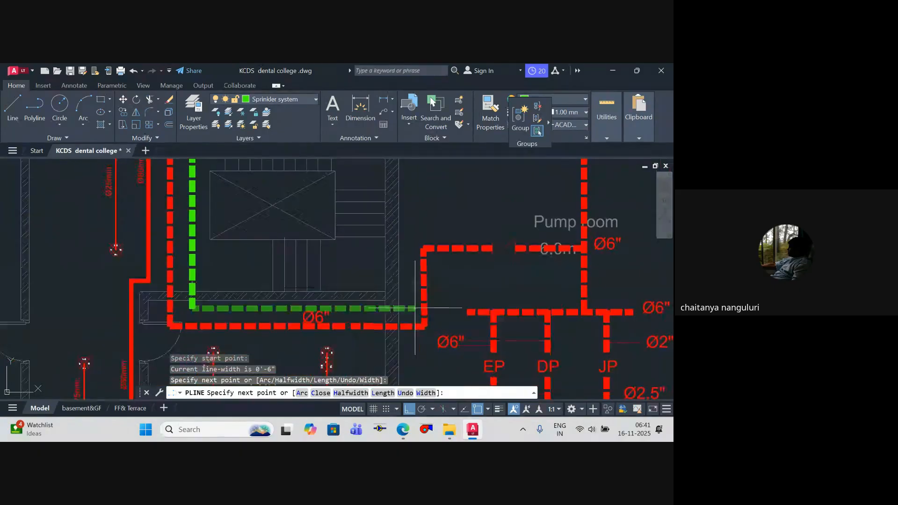
scroll(420, 307, "up", 5)
left_click(420, 307)
Step: Run the sprinkler polyline up above the valve branch, extend it about 14'-2" across to the pump room's vertical main, and finish it
scroll(420, 308, "down", 5)
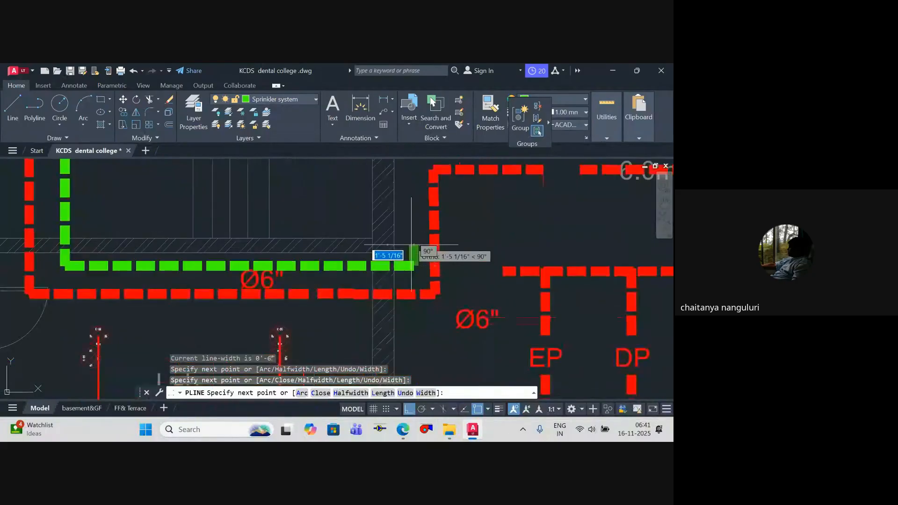
scroll(402, 320, "up", 5)
left_click(402, 290)
scroll(515, 300, "down", 2)
middle_click_drag(514, 300, 360, 301)
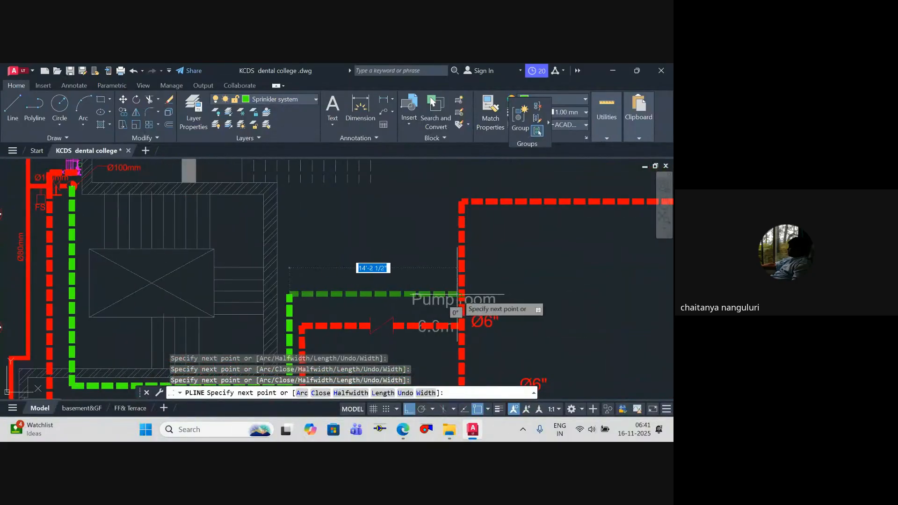
key("Escape")
Step: Examine the ground-floor sprinkler mains and branches across the building blocks after returning from the basement pump room
scroll(375, 247, "down", 6)
scroll(435, 288, "down", 4)
middle_click_drag(435, 289, 203, 289)
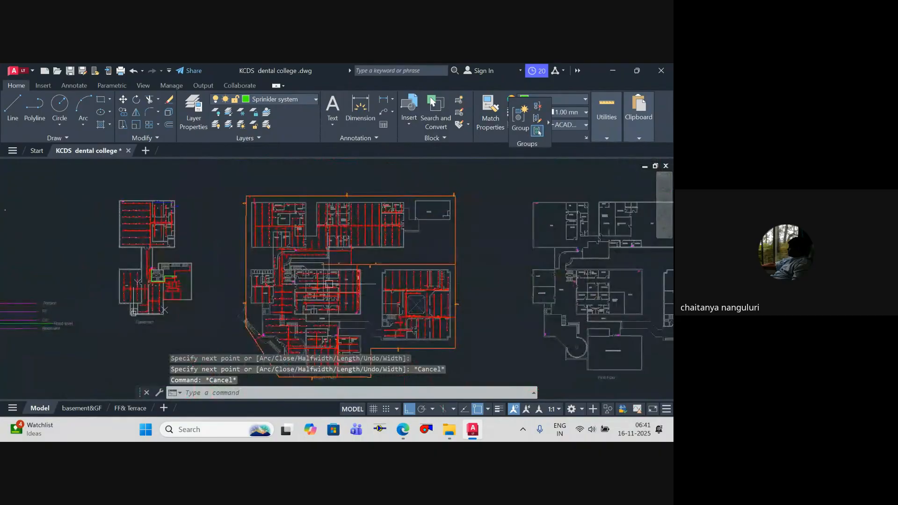
scroll(324, 298, "up", 7)
scroll(324, 298, "up", 2)
scroll(395, 271, "down", 8)
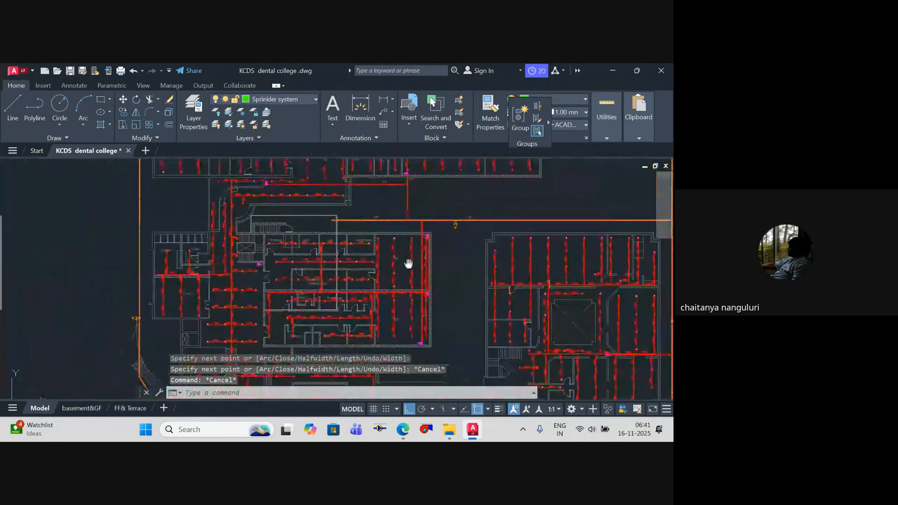
scroll(417, 283, "up", 5)
scroll(400, 272, "down", 2)
mouse_move(443, 273)
middle_mouse_down()
mouse_move(533, 274)
mouse_move(632, 392)
middle_mouse_up()
scroll(374, 245, "down", 2)
mouse_move(377, 243)
middle_mouse_down()
mouse_move(397, 310)
mouse_move(361, 271)
middle_mouse_up()
scroll(352, 294, "up", 2)
scroll(361, 272, "down", 1)
Step: Inspect the short branch off the Ø100mm sprinkler main beside the ground-floor staircase and compare its location with the basement riser
middle_click_drag(376, 362, 357, 288)
mouse_move(365, 325)
middle_mouse_down()
mouse_move(364, 289)
mouse_move(372, 286)
mouse_move(361, 227)
mouse_move(362, 359)
middle_mouse_up()
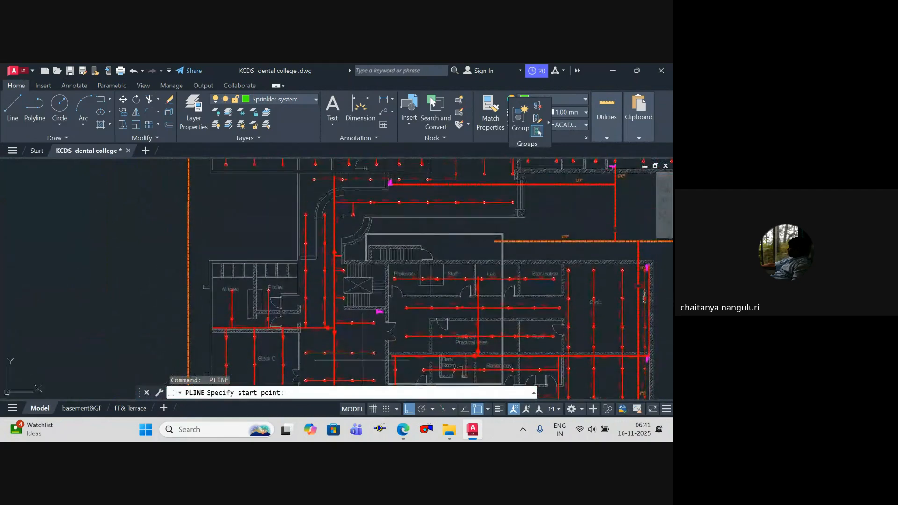
middle_click_drag(365, 322, 367, 351)
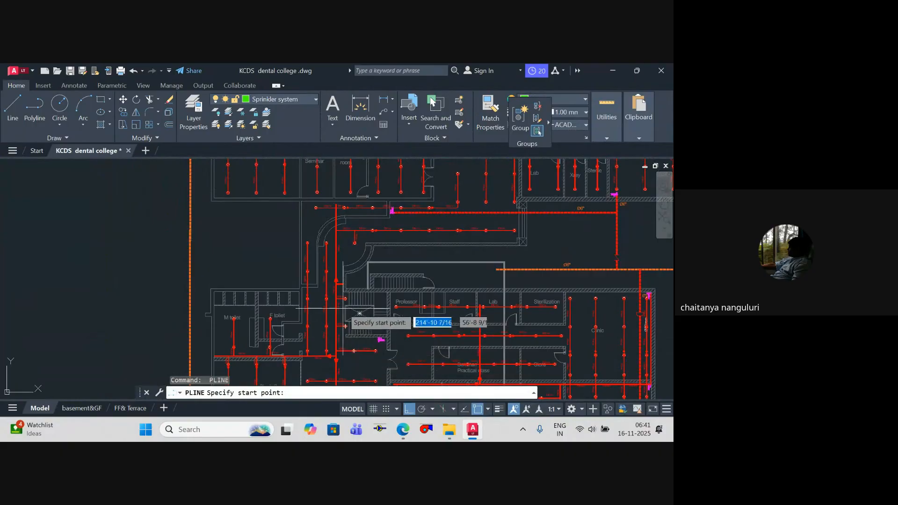
middle_click_drag(340, 243, 314, 189)
scroll(342, 244, "up", 2)
scroll(323, 267, "down", 2)
key("Escape")
scroll(293, 226, "up", 8)
key("Escape")
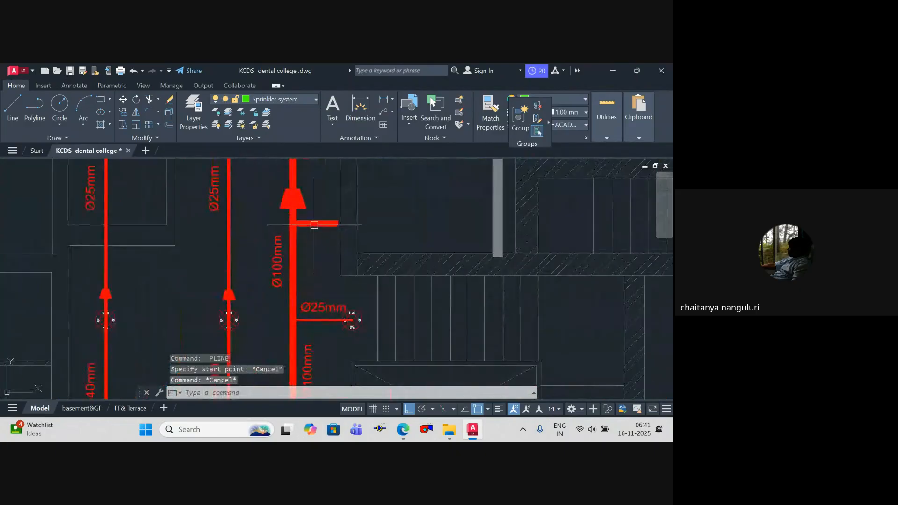
scroll(349, 252, "down", 6)
middle_click_drag(360, 257, 528, 279)
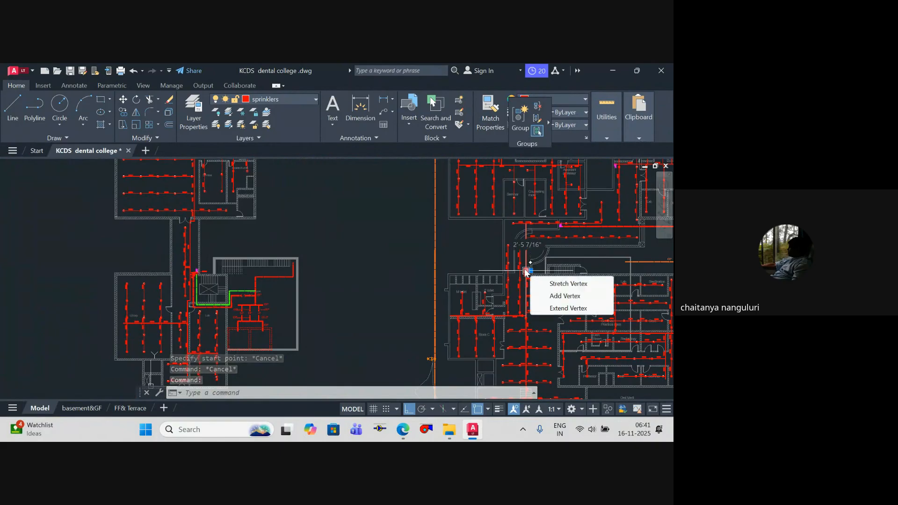
Step: Compare the ground-floor branch beside the staircase with the basement pump room layout, clearing the branch selection
scroll(527, 281, "up", 4)
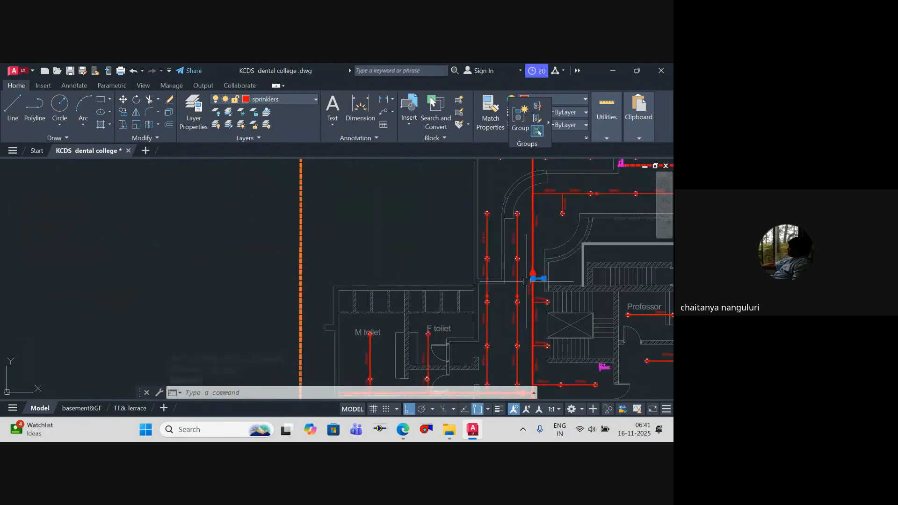
scroll(502, 249, "down", 4)
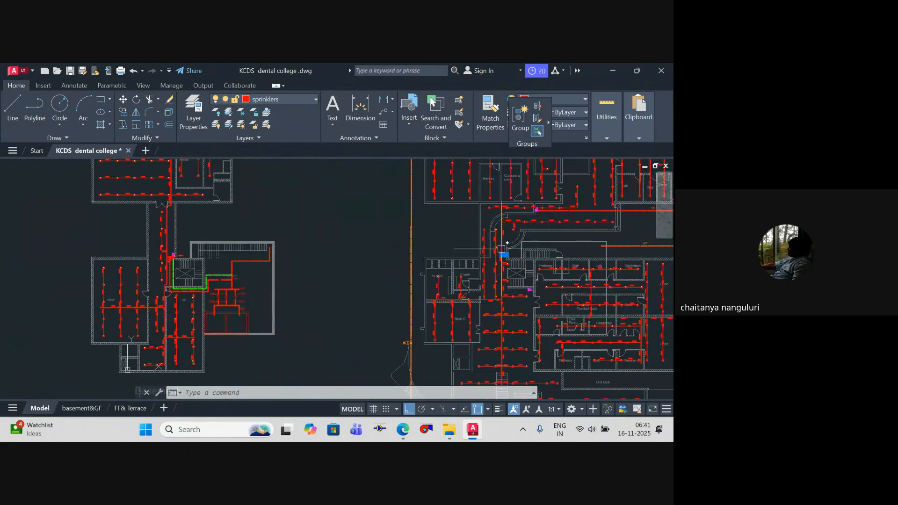
middle_click_drag(488, 267, 450, 287)
scroll(500, 292, "up", 2)
scroll(444, 297, "down", 2)
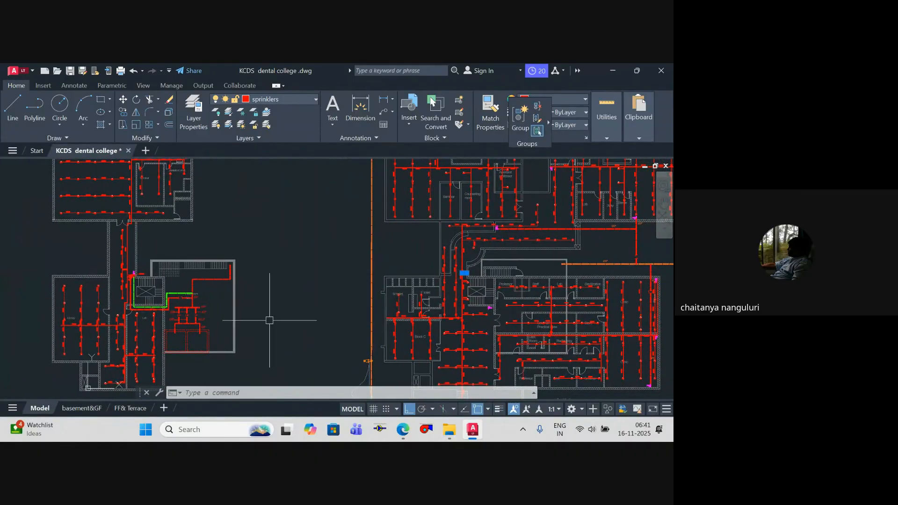
scroll(468, 267, "up", 6)
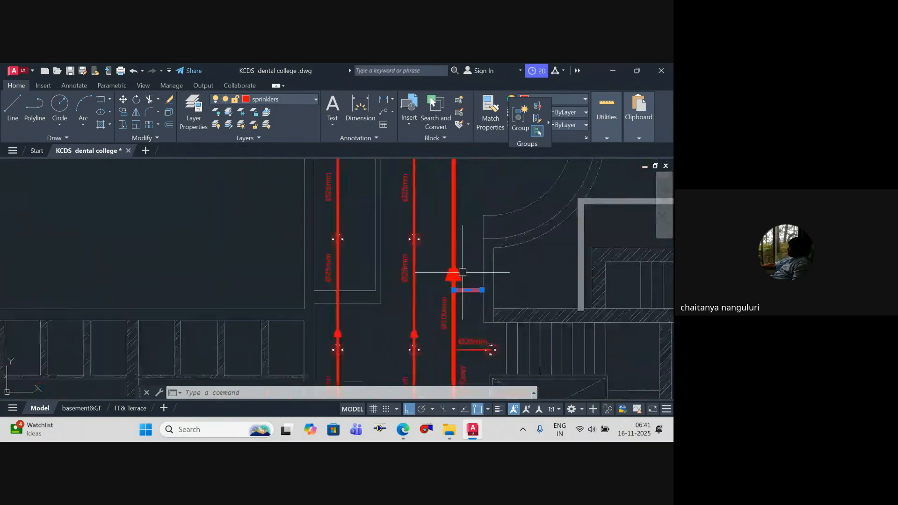
key("Escape")
key("Escape")
scroll(507, 326, "down", 5)
middle_click_drag(507, 327, 457, 313)
scroll(453, 314, "up", 1)
scroll(514, 307, "down", 3)
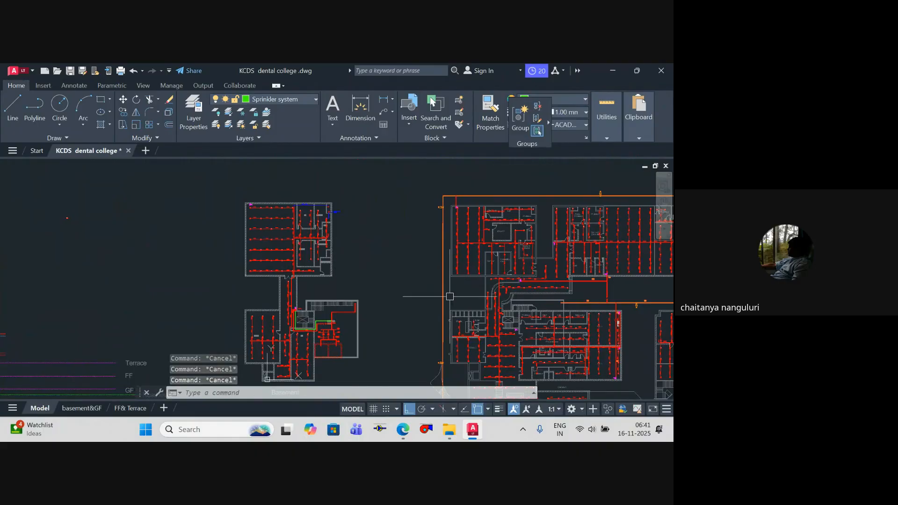
scroll(301, 305, "up", 6)
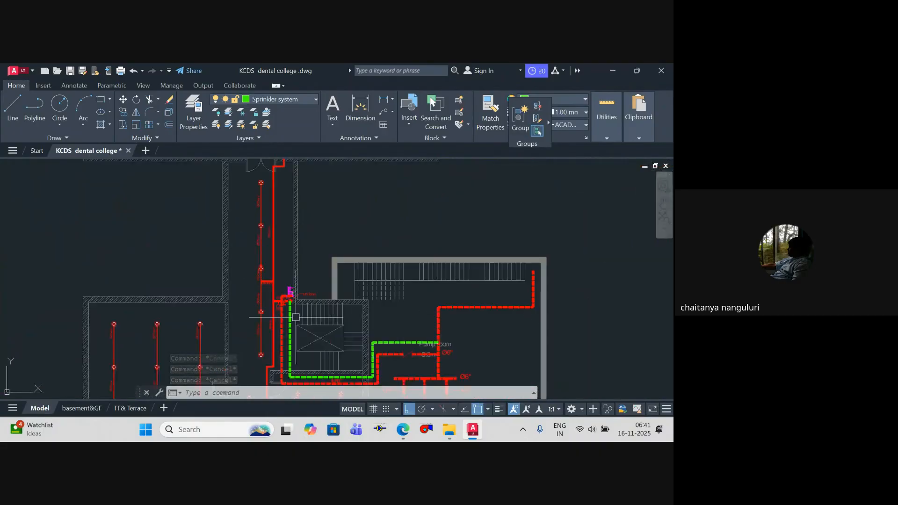
Step: Draw a small circle centred on the free end of the short branch off the Ø100mm main beside the ground-floor staircase
scroll(246, 281, "down", 5)
scroll(519, 283, "down", 3)
middle_click_drag(519, 283, 124, 272)
scroll(342, 276, "up", 5)
scroll(392, 262, "up", 9)
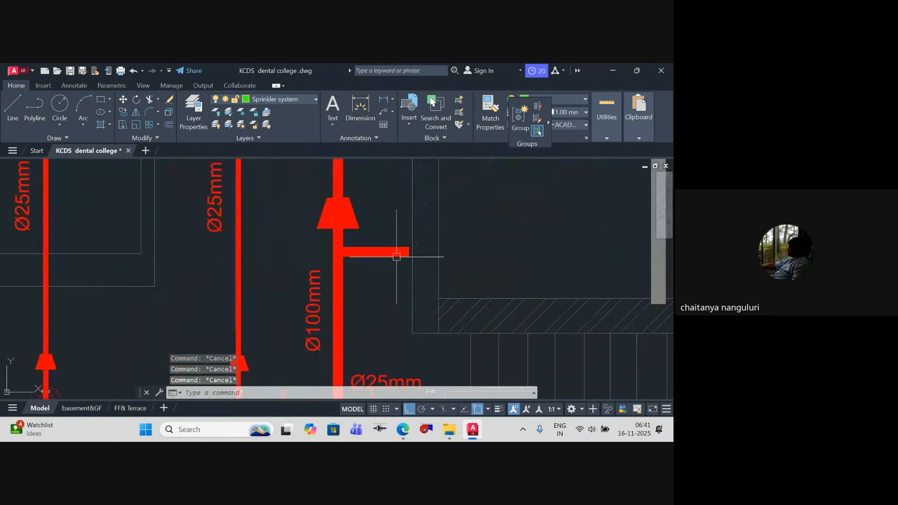
type("c")
key("Return")
left_click(419, 243)
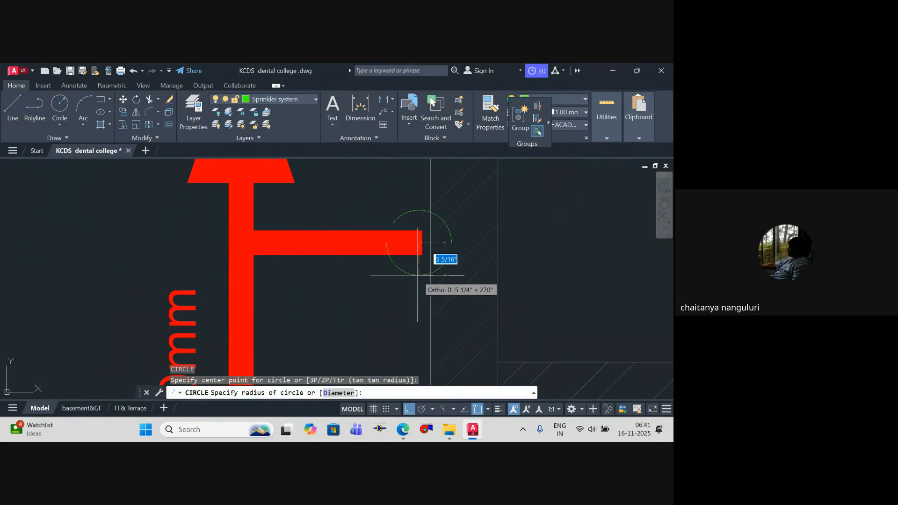
left_click(405, 264)
Step: Trim the end of the short branch inside the circle, using the circle as the cutting edge
type("tr")
key("Return")
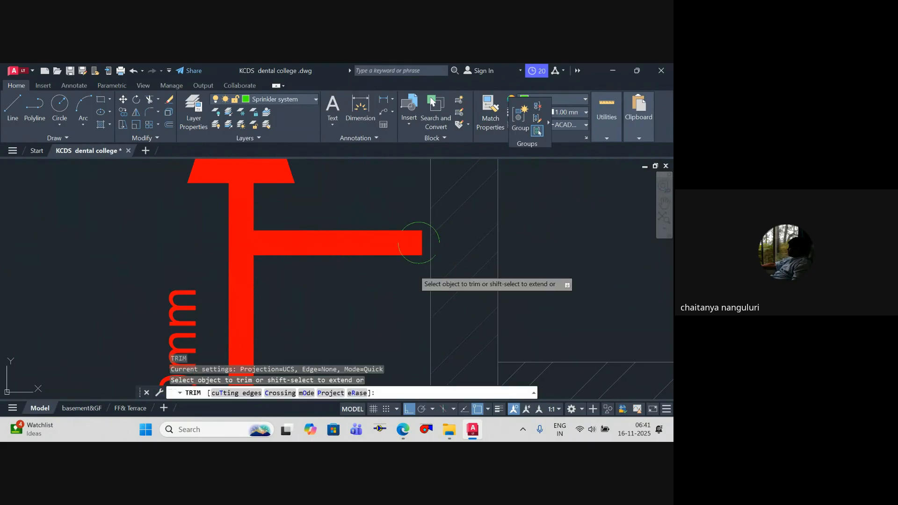
type("t")
key("Return")
left_click(410, 263)
key("Return")
left_click(416, 251)
key("Escape")
Step: Change the leader label at the basement sprinkler riser beside the staircase to Ø150mm
key("Escape")
scroll(441, 250, "down", 12)
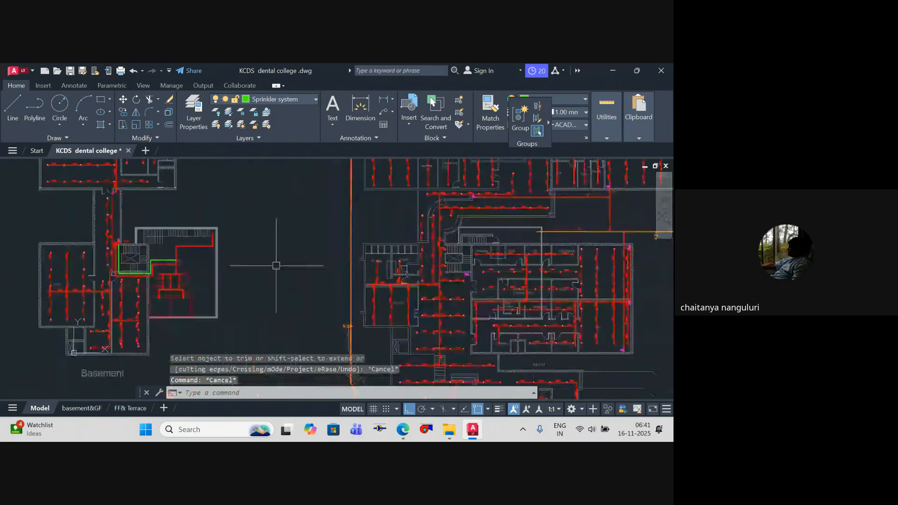
key("Escape")
middle_click_drag(184, 272, 341, 261)
scroll(341, 260, "up", 10)
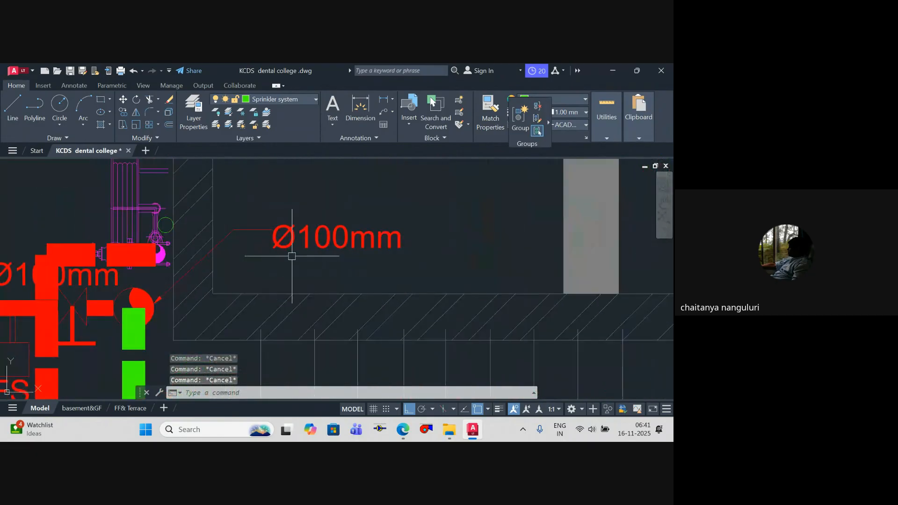
left_click(322, 228)
left_click(378, 233)
double_click(382, 237)
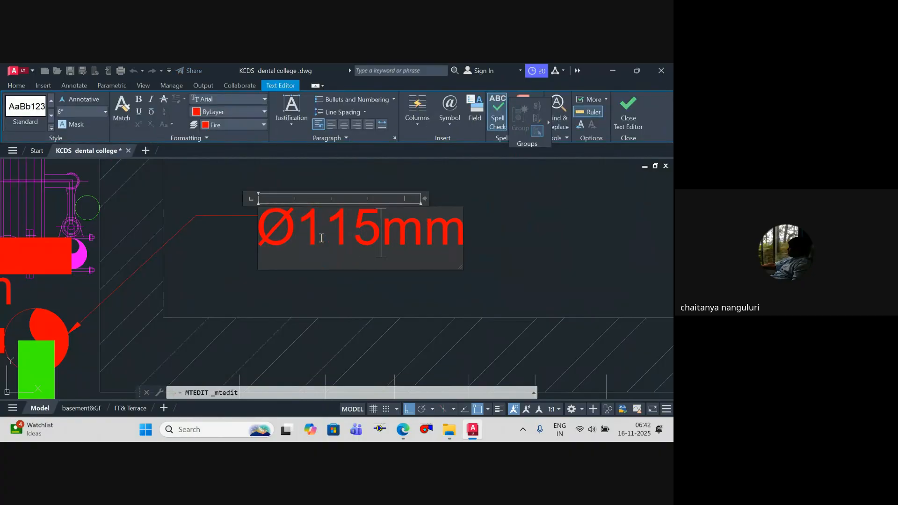
key("BackSpace")
key("BackSpace")
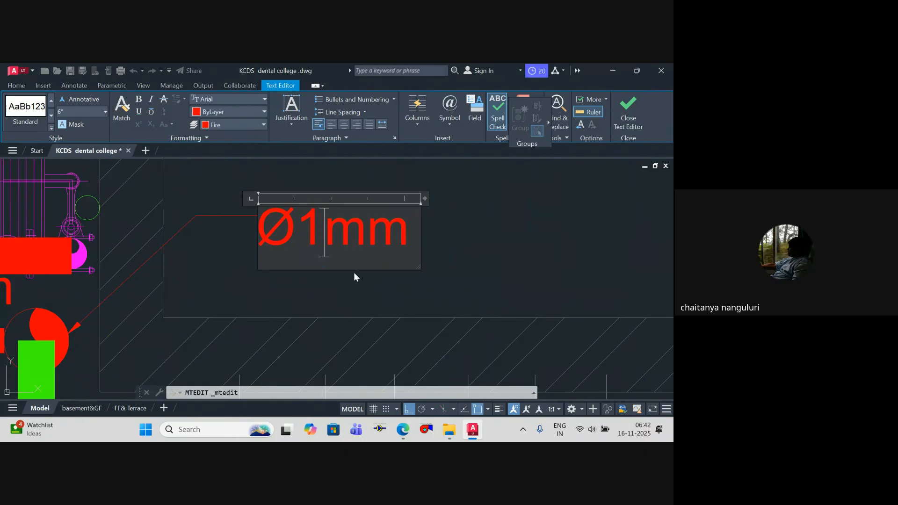
type("50")
left_click(386, 295)
Step: Examine the ground-floor blocks and the sprinkler mains around the staircase beside the toilets
scroll(312, 253, "down", 10)
mouse_move(358, 289)
middle_mouse_down()
mouse_move(418, 312)
mouse_move(32, 273)
middle_mouse_up()
scroll(335, 271, "down", 2)
middle_click_drag(335, 271, 293, 273)
scroll(491, 273, "down", 2)
middle_click_drag(491, 273, 378, 280)
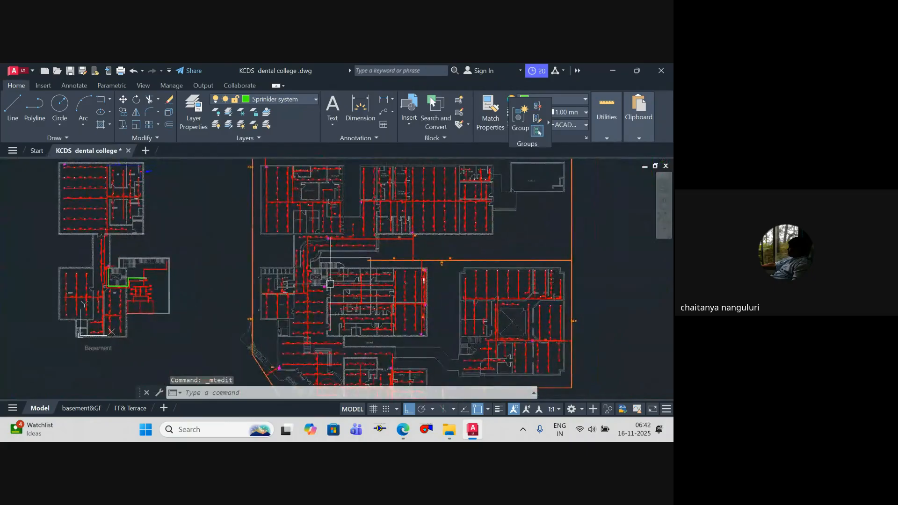
scroll(330, 284, "up", 2)
scroll(316, 285, "up", 6)
mouse_move(316, 285)
middle_mouse_down()
mouse_move(368, 289)
mouse_move(363, 302)
middle_mouse_up()
scroll(349, 285, "down", 4)
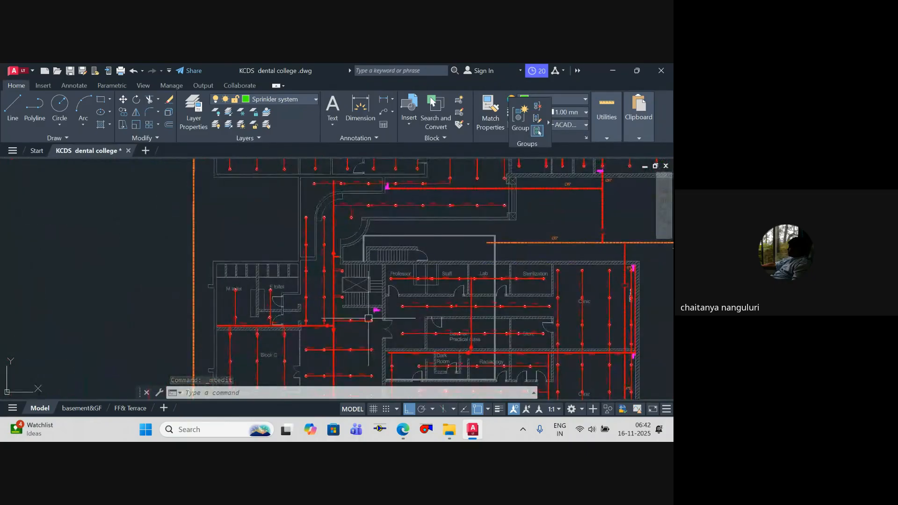
Step: Examine the valve and dashed feed from the orange ring main at the block containing the Minor OT and Sterilization rooms
scroll(369, 318, "down", 4)
scroll(371, 241, "up", 4)
scroll(401, 224, "up", 2)
middle_click_drag(392, 248, 411, 337)
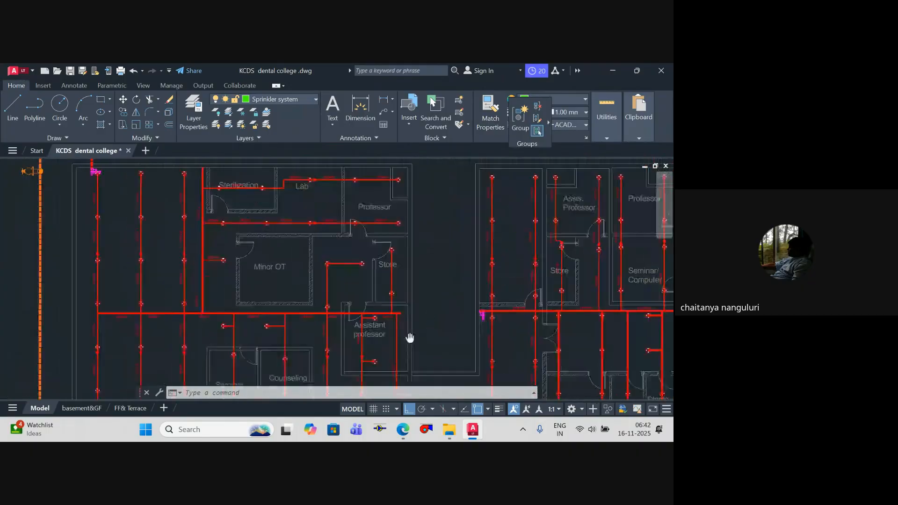
middle_click_drag(287, 274, 320, 299)
scroll(111, 198, "up", 2)
scroll(125, 200, "up", 7)
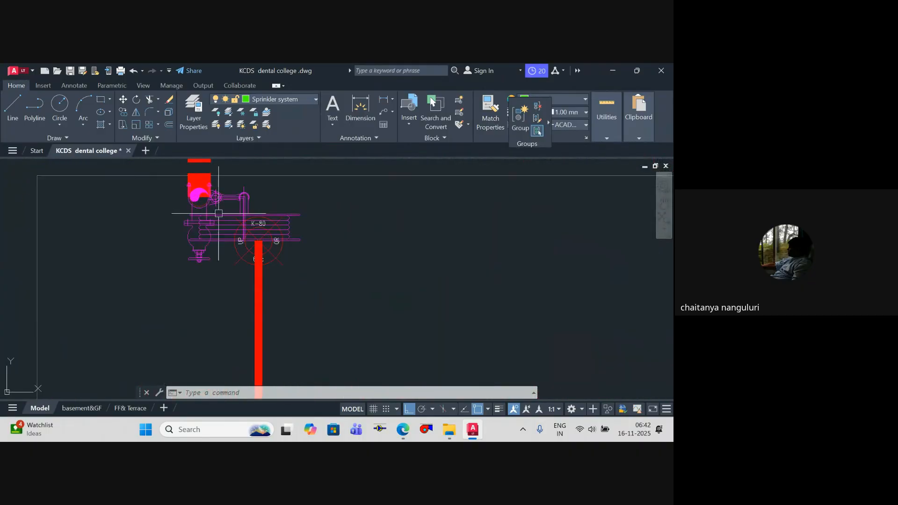
scroll(243, 224, "down", 6)
middle_click_drag(327, 240, 278, 203)
scroll(294, 232, "down", 4)
scroll(327, 187, "up", 9)
scroll(346, 201, "down", 7)
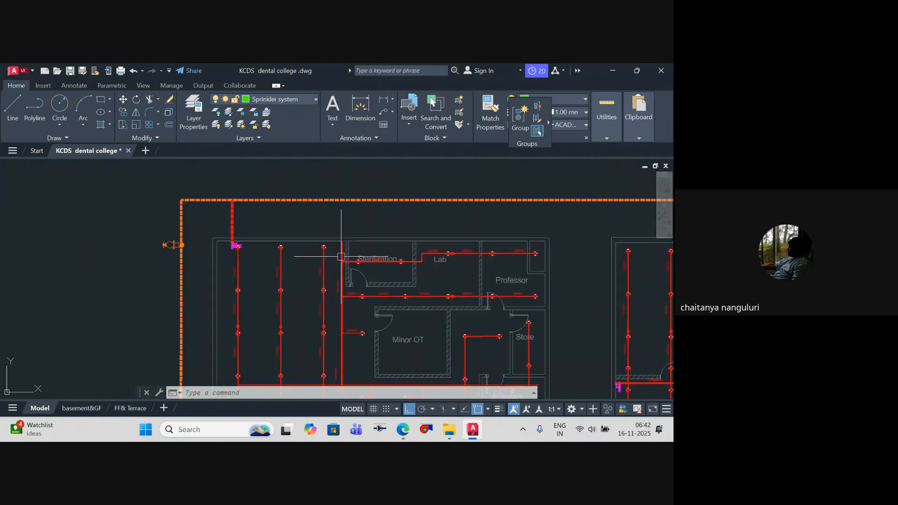
Step: Draw a polyline on the Sprinkler system layer upward from the top end of the vertical main beside the Sterilization room
middle_click_drag(343, 254, 341, 290)
scroll(340, 287, "up", 4)
type("pl")
key("Return")
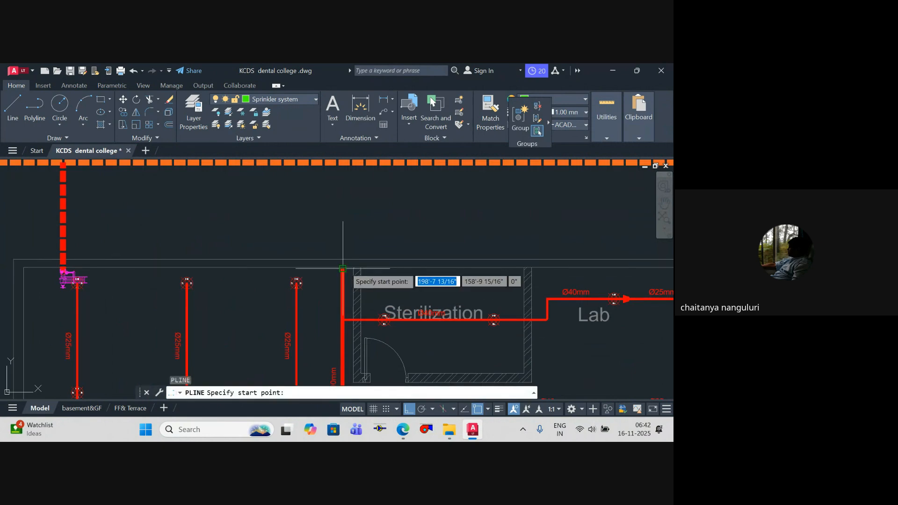
key("Escape")
key("Escape")
scroll(385, 254, "down", 6)
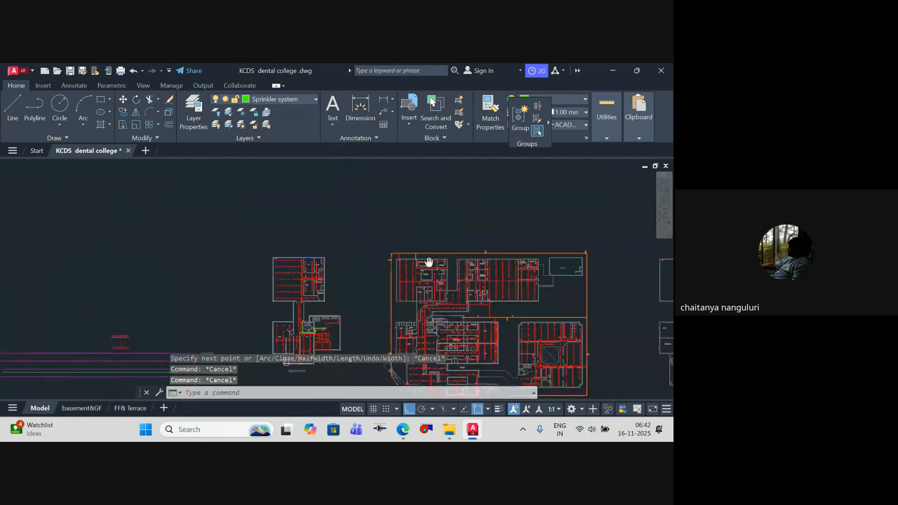
Step: Examine the courtyard block's dashed 6"Ø feed, its valve and the adjoining Ø100mm sprinkler main and branches
scroll(427, 261, "up", 4)
scroll(440, 325, "up", 2)
middle_click_drag(437, 330, 423, 237)
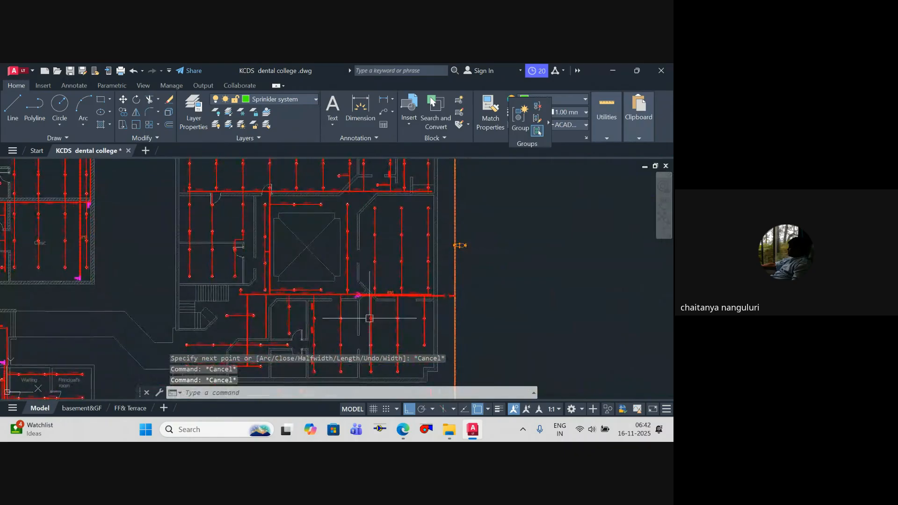
scroll(365, 309, "up", 6)
middle_click_drag(445, 281, 456, 310)
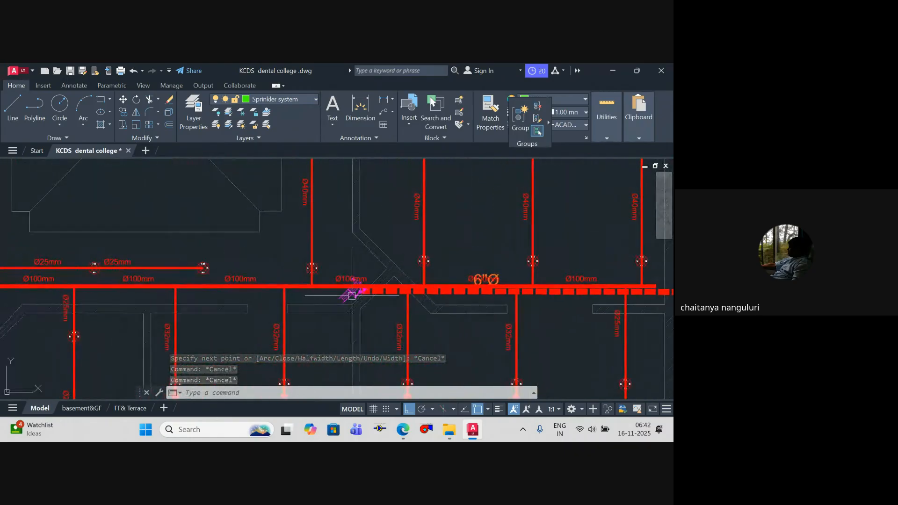
scroll(299, 289, "down", 4)
middle_click_drag(300, 289, 402, 415)
middle_click_drag(497, 286, 492, 306)
middle_click_drag(357, 294, 348, 242)
scroll(276, 223, "up", 4)
middle_click_drag(361, 299, 306, 136)
middle_click_drag(264, 293, 263, 237)
middle_click_drag(231, 303, 228, 153)
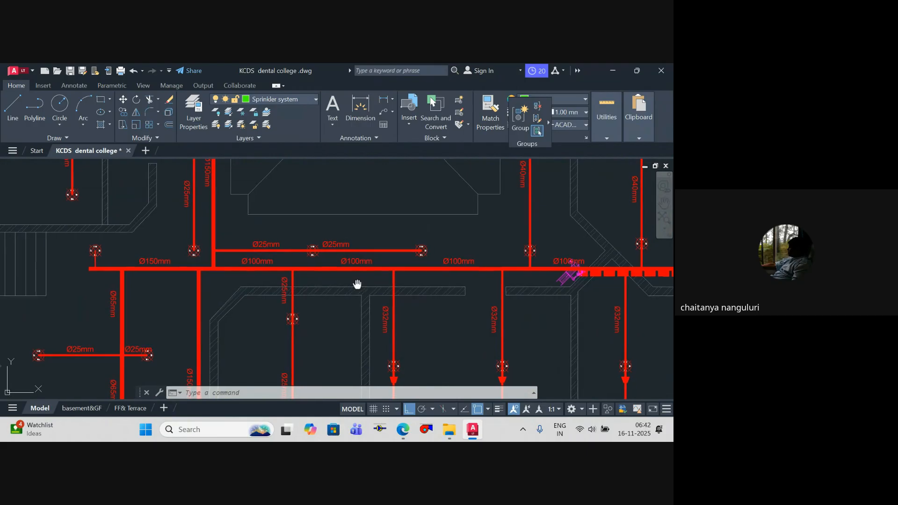
Step: Trace the vertical Ø150mm sprinkler main beside the courtyard and the branches connected to it
middle_click_drag(357, 284, 390, 373)
middle_click_drag(329, 261, 360, 371)
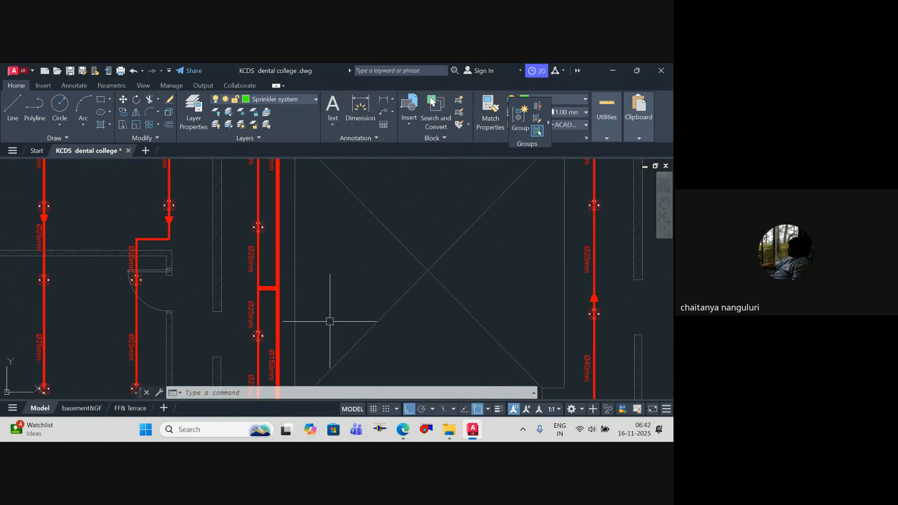
scroll(330, 321, "down", 4)
scroll(300, 251, "up", 4)
middle_click_drag(319, 307, 254, 336)
scroll(274, 278, "down", 4)
middle_click_drag(273, 266, 271, 233)
middle_click_drag(279, 323, 295, 290)
scroll(299, 292, "down", 6)
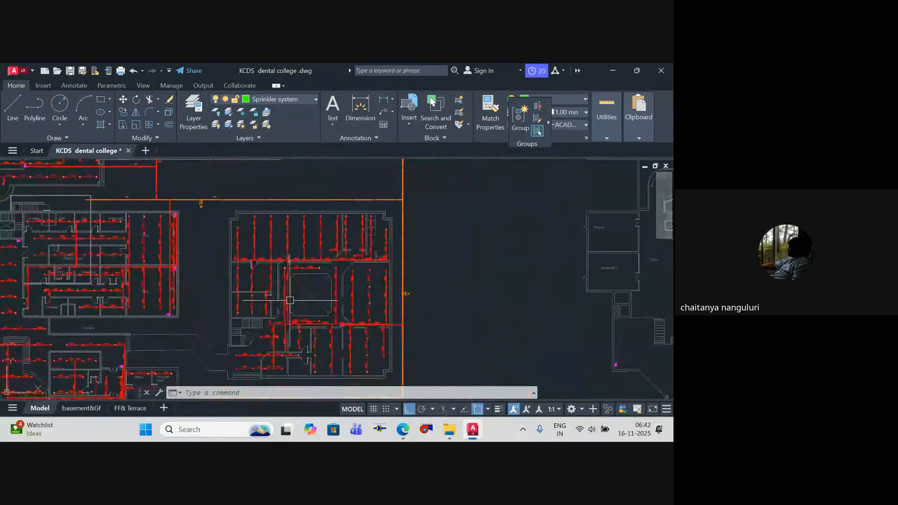
Step: Compare pipe sizes along the Ø100mm and Ø150mm mains around the courtyard with the dashed 6"Ø feed
scroll(309, 291, "up", 6)
scroll(309, 291, "up", 7)
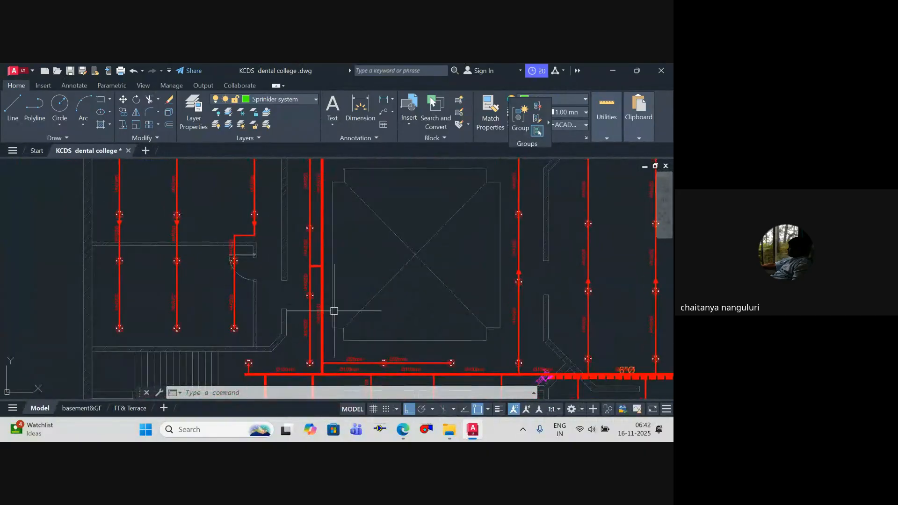
mouse_move(324, 290)
middle_mouse_down()
mouse_move(321, 245)
mouse_move(335, 375)
middle_mouse_up()
scroll(329, 263, "down", 2)
middle_click_drag(329, 263, 331, 383)
scroll(330, 284, "down", 2)
middle_click_drag(330, 284, 202, 205)
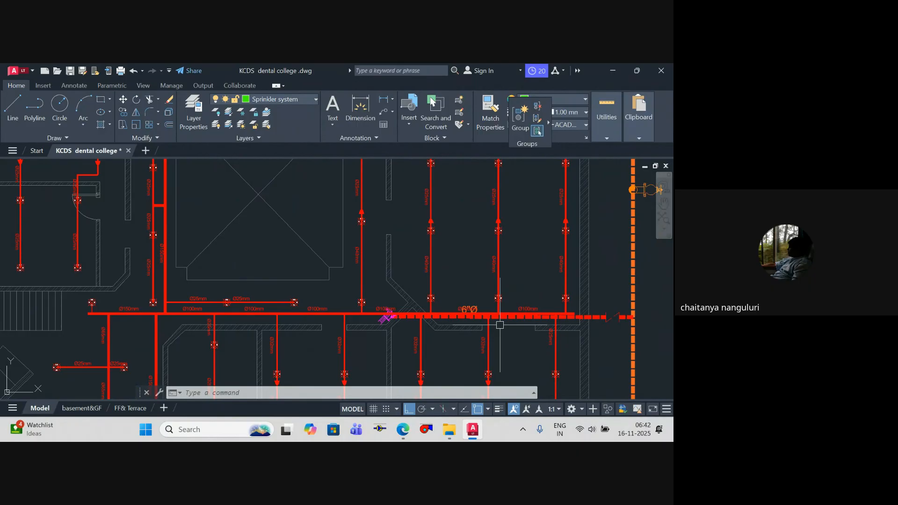
scroll(498, 322, "up", 6)
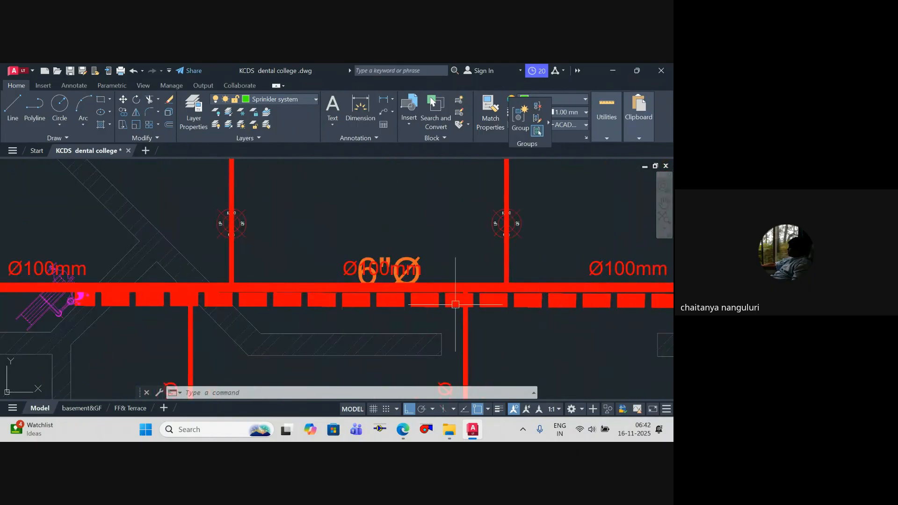
scroll(455, 305, "down", 6)
scroll(339, 245, "up", 3)
scroll(412, 287, "up", 2)
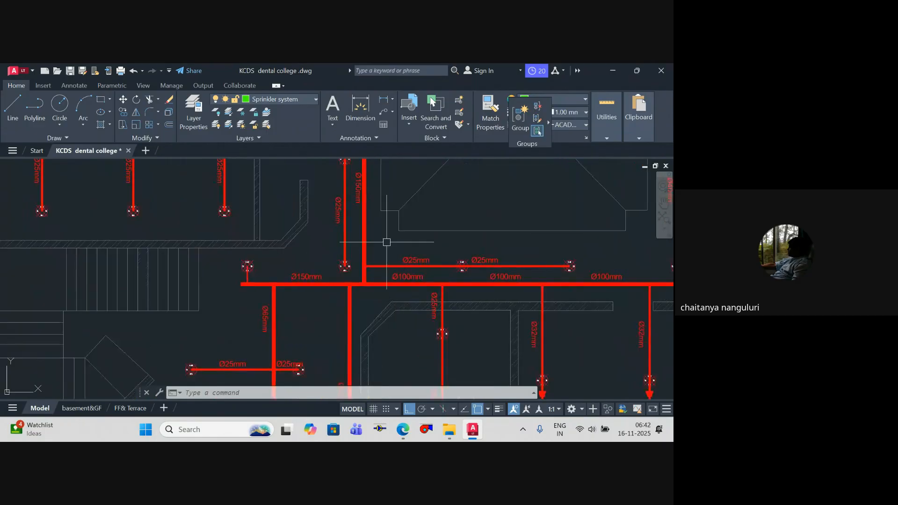
Step: Examine the horizontal mains above and below the courtyard, including the Ø100mm main's end near the outer wall
scroll(387, 242, "down", 4)
mouse_move(387, 242)
middle_mouse_down()
mouse_move(376, 336)
mouse_move(375, 285)
mouse_move(306, 178)
middle_mouse_up()
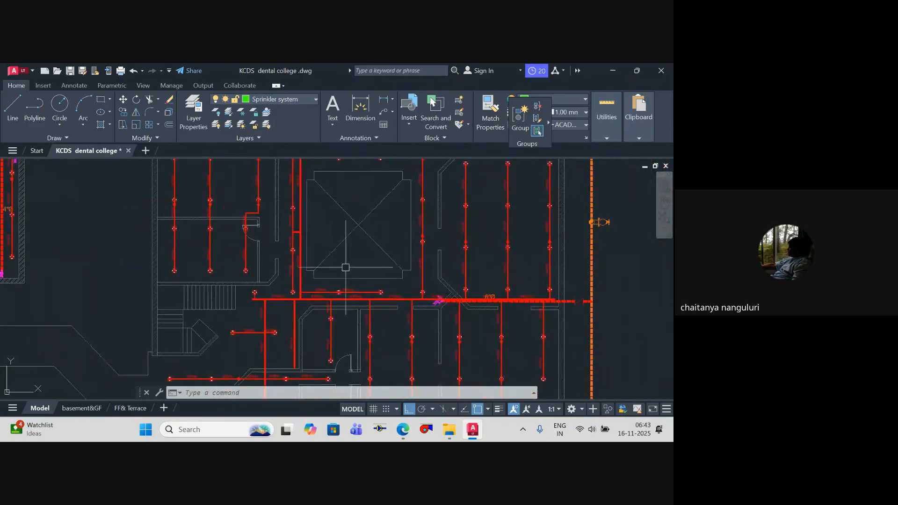
middle_click_drag(367, 290, 294, 290)
middle_click_drag(414, 306, 419, 403)
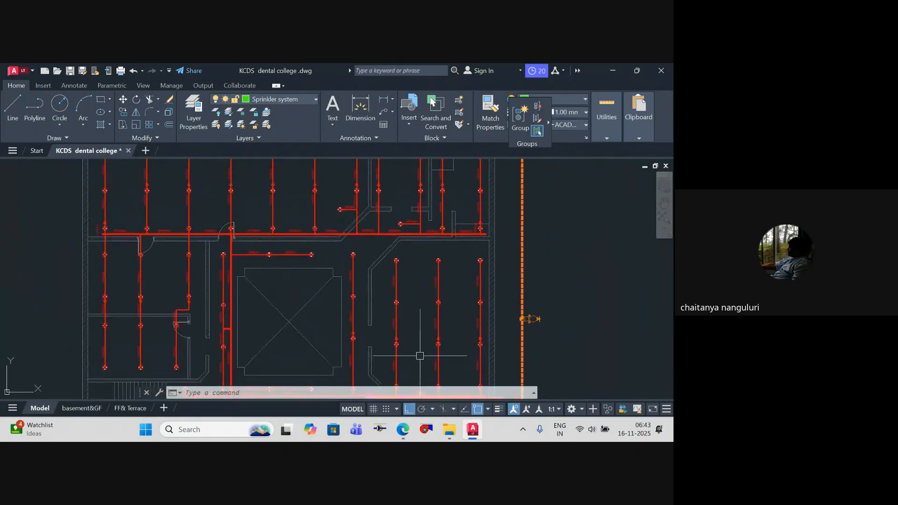
middle_click_drag(422, 321, 420, 362)
scroll(469, 284, "up", 7)
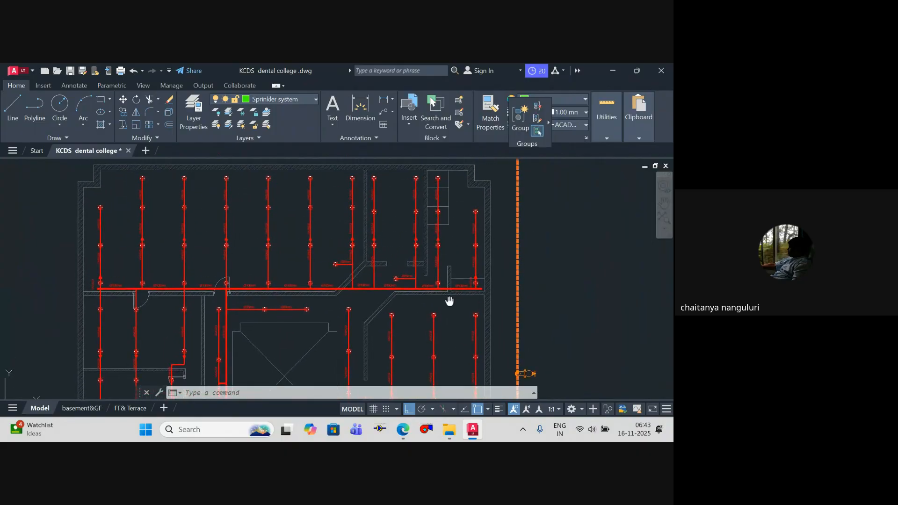
scroll(462, 295, "up", 5)
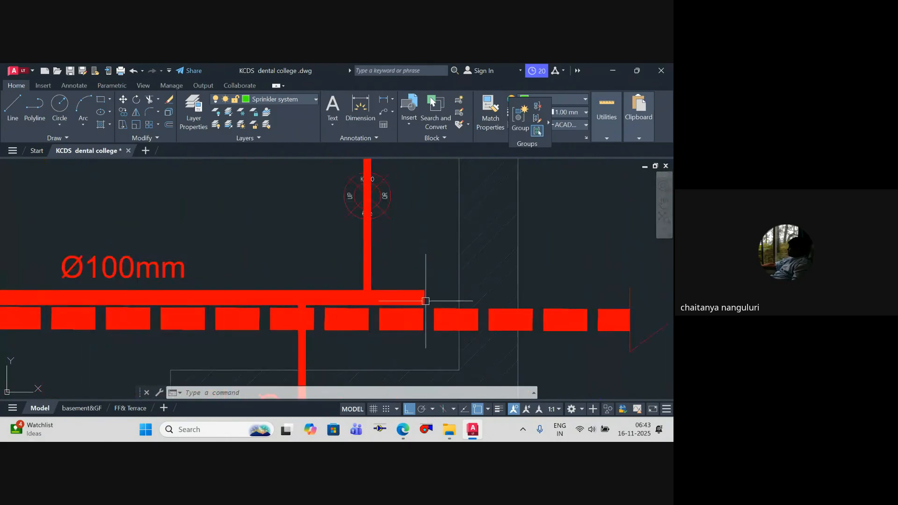
key("Escape")
scroll(423, 295, "down", 8)
key("Escape")
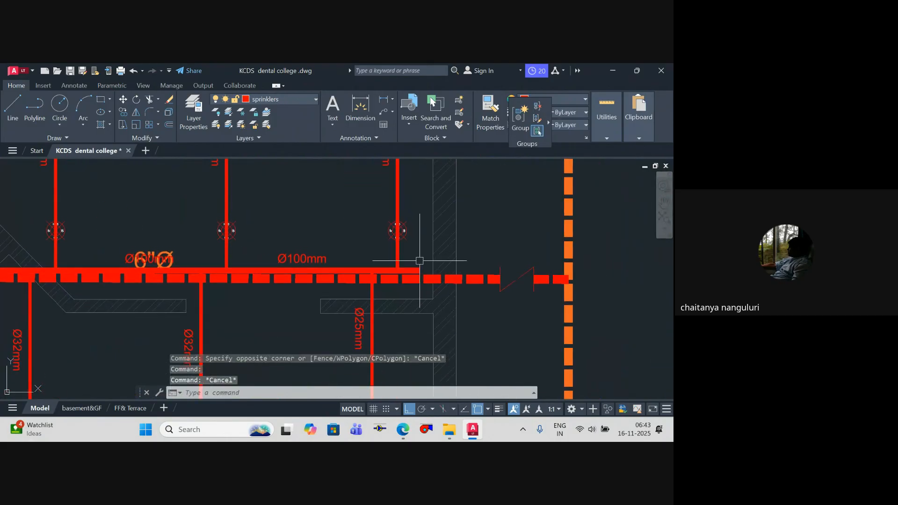
middle_click_drag(145, 276, 182, 239)
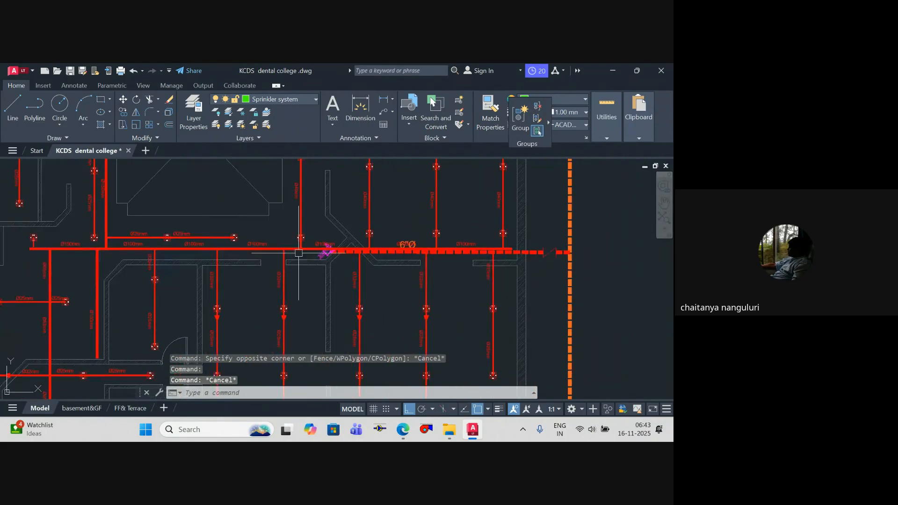
Step: Draw a dashed sprinkler polyline about 8'-8" long from the Ø100mm main's end at the outer wall to the orange ring main
middle_click_drag(78, 248, 90, 348)
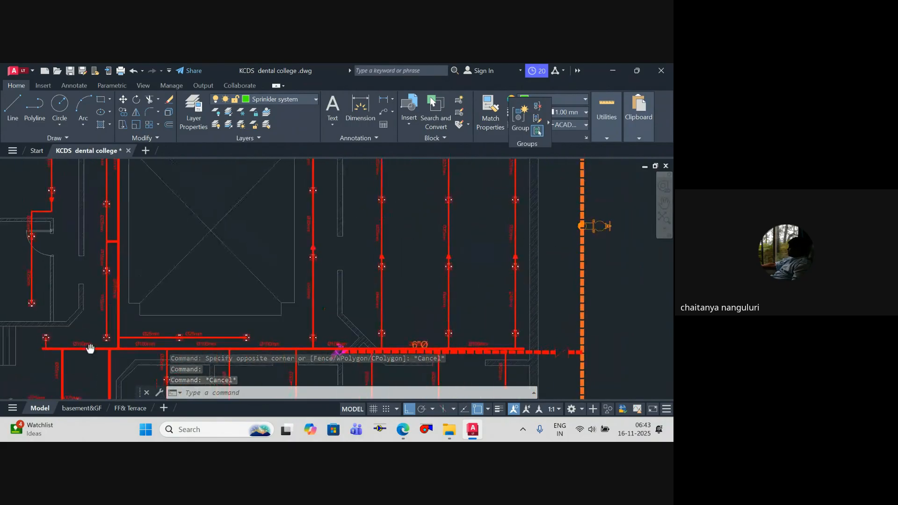
scroll(234, 302, "down", 2)
middle_click_drag(158, 181, 151, 225)
middle_click_drag(329, 294, 317, 246)
scroll(330, 277, "up", 8)
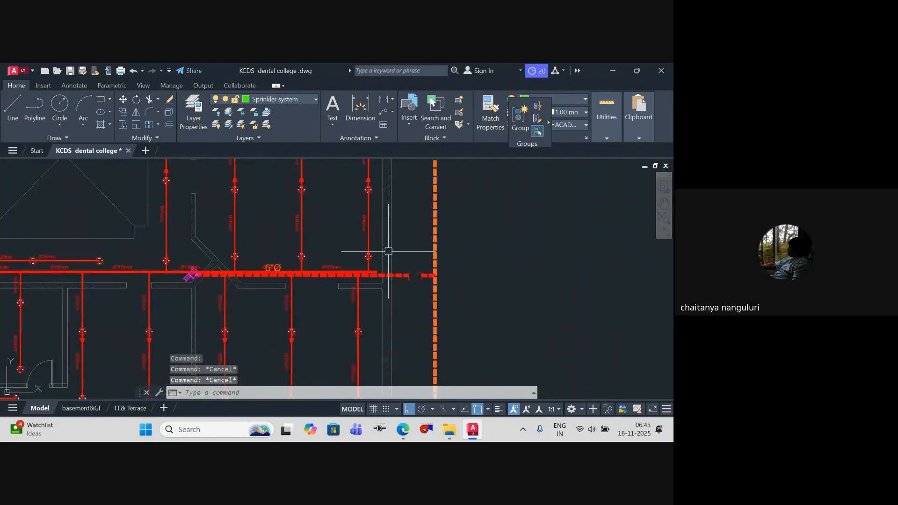
key("Return")
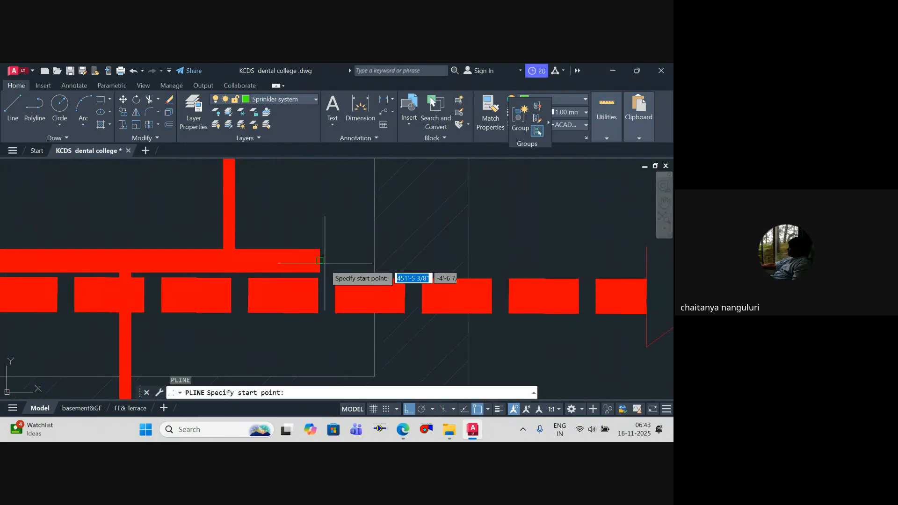
left_click(320, 259)
scroll(449, 244, "down", 4)
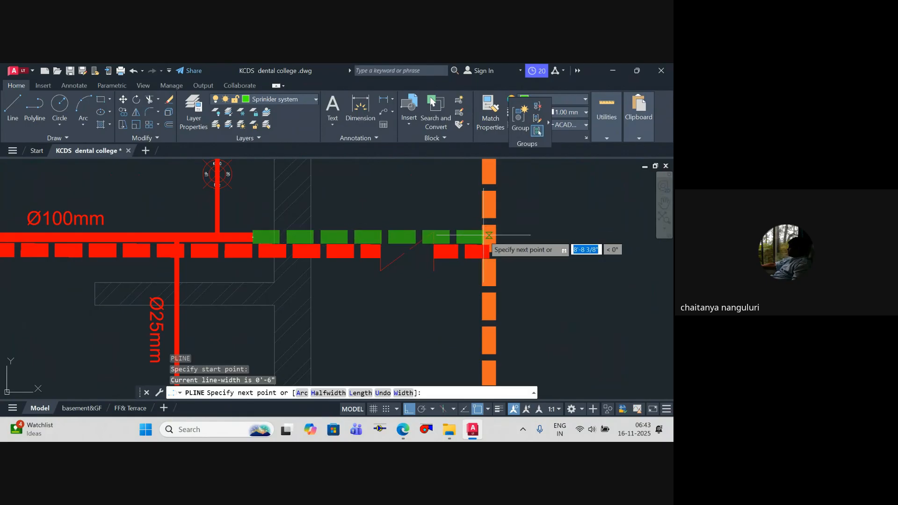
left_click(488, 236)
key("Escape")
Step: Examine the green sprinkler connection beside the dashed 6"Ø feed and follow the Ø100mm main back towards the courtyard
scroll(394, 228, "down", 3)
middle_click_drag(394, 229, 505, 237)
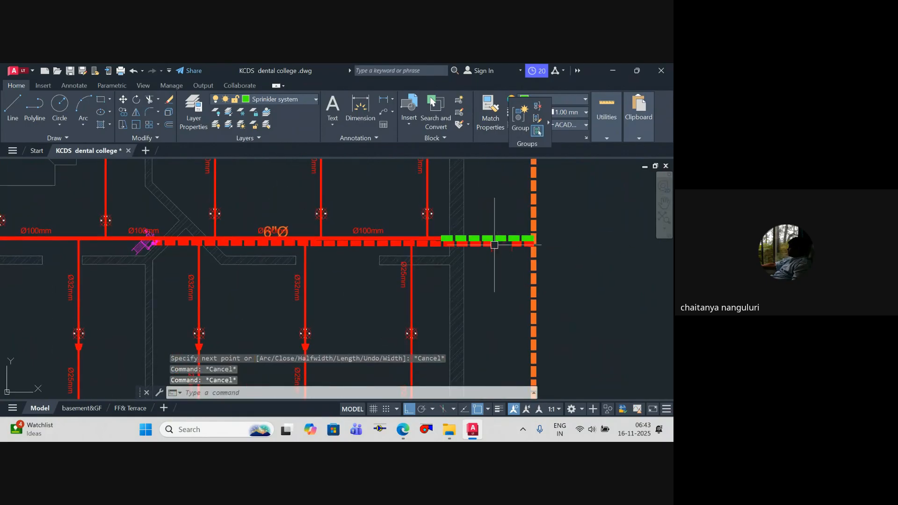
key("Escape")
key("Escape")
scroll(407, 262, "down", 4)
scroll(440, 259, "up", 8)
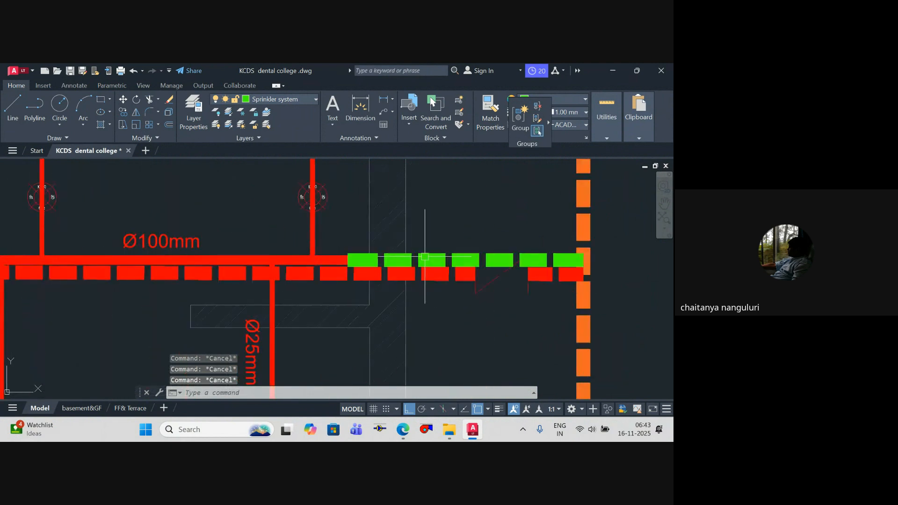
middle_click_drag(380, 234, 521, 240)
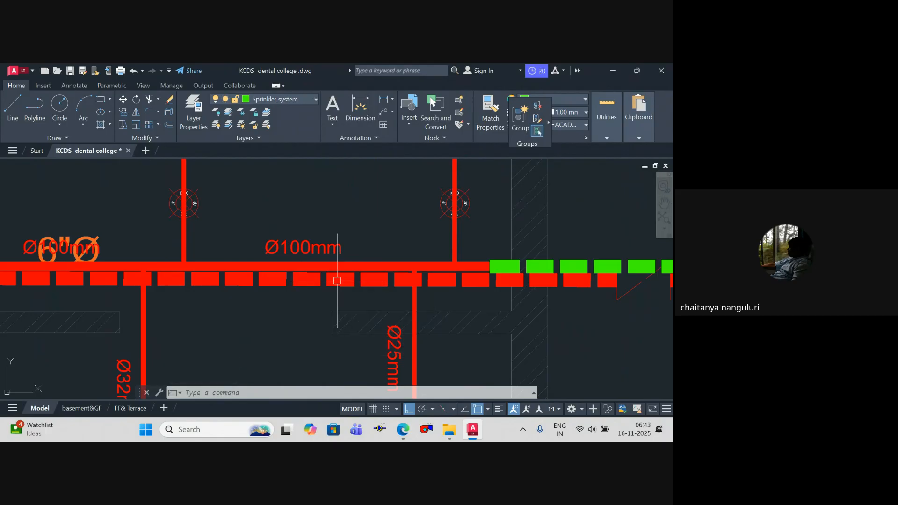
scroll(347, 276, "down", 6)
scroll(304, 300, "up", 7)
type("ed")
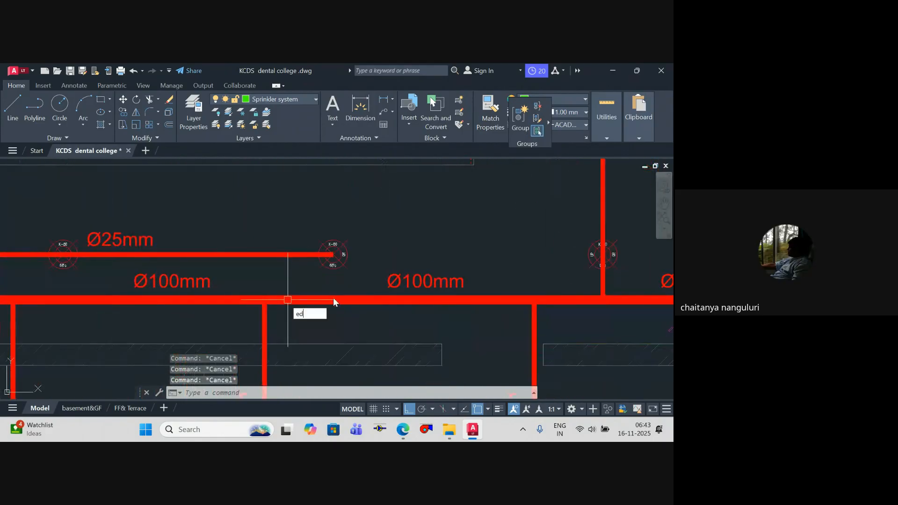
key("Return")
scroll(449, 297, "down", 7)
scroll(420, 280, "down", 8)
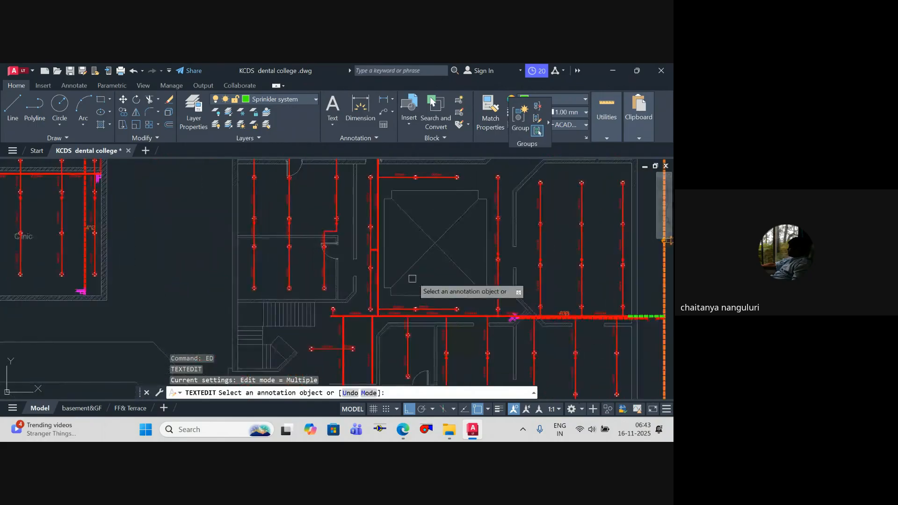
scroll(435, 271, "down", 8)
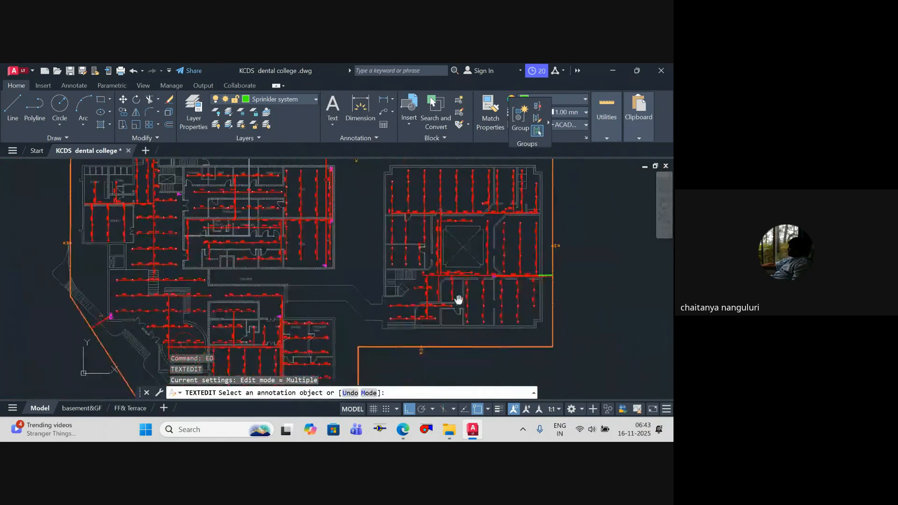
key("Escape")
Step: Examine the hose reel symbol at the lower end of the vertical sprinkler main between the office and conference room
scroll(390, 326, "up", 10)
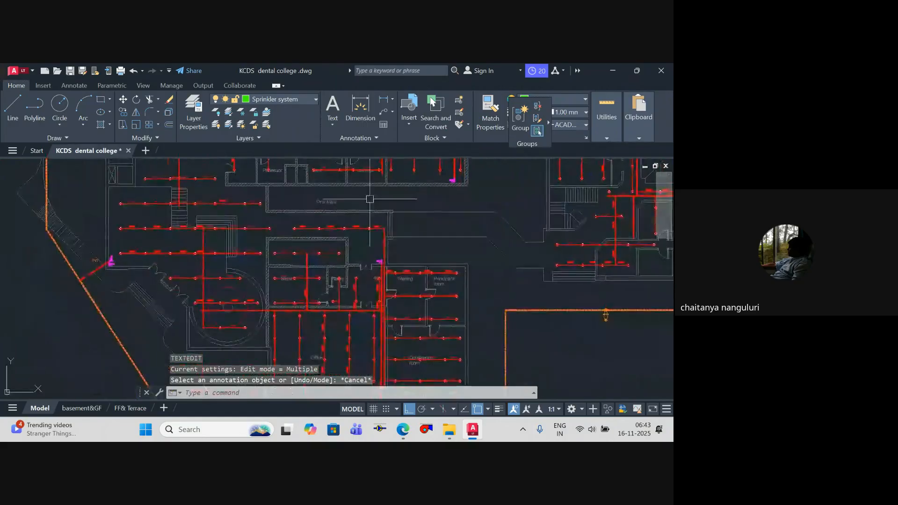
scroll(390, 326, "up", 6)
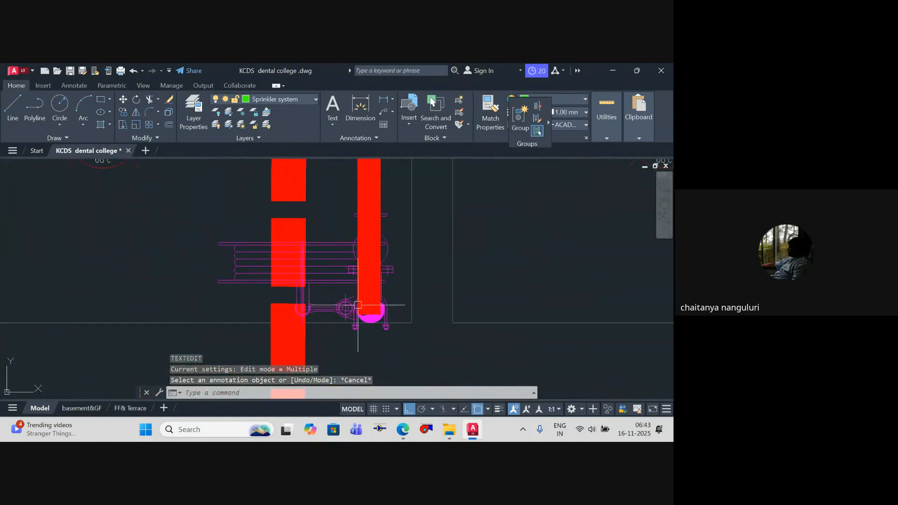
scroll(375, 315, "down", 5)
key("Escape")
key("Escape")
key("Escape")
scroll(369, 296, "up", 6)
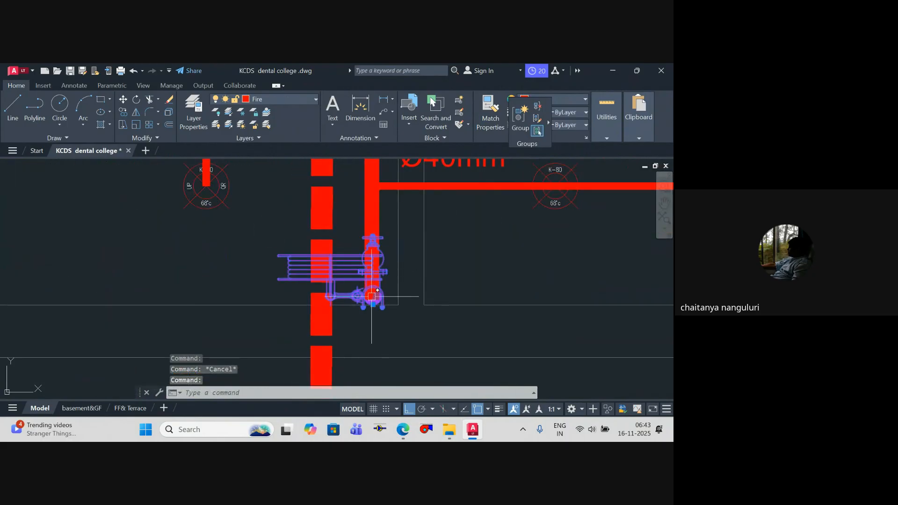
key("Escape")
scroll(371, 275, "down", 2)
middle_click_drag(369, 272, 389, 313)
left_click(377, 260)
scroll(382, 287, "down", 8)
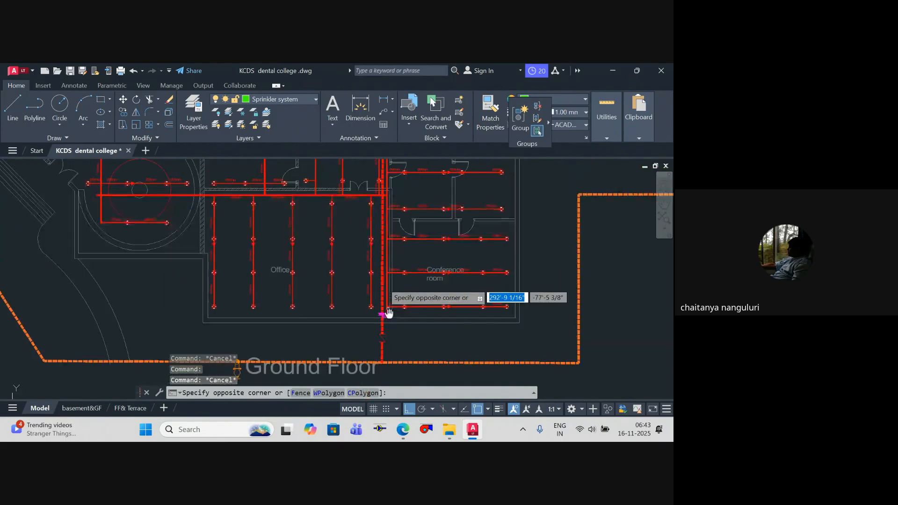
key("Escape")
Step: Trace the vertical sprinkler main and parallel dashed feed between the office and conference room, including the Ø40mm branches
scroll(382, 320, "up", 8)
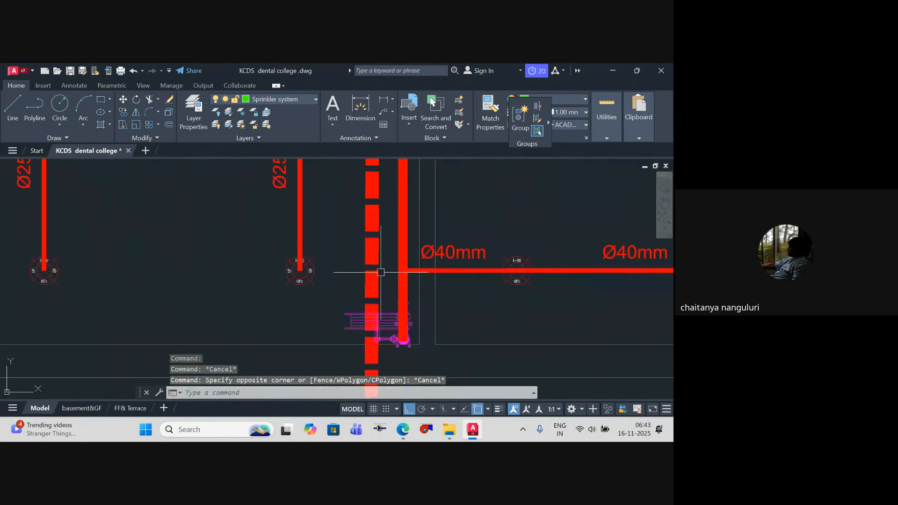
scroll(381, 272, "down", 8)
scroll(383, 262, "up", 3)
middle_click_drag(381, 366, 382, 351)
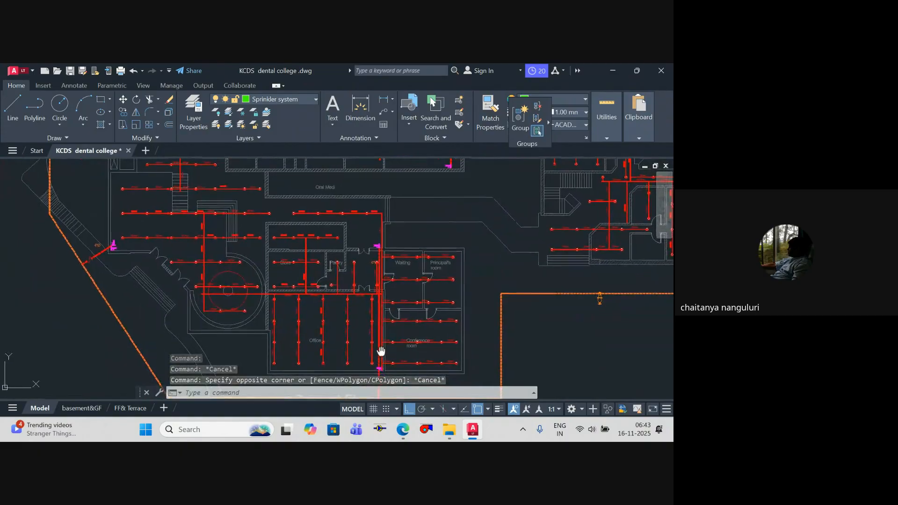
middle_click_drag(369, 253, 364, 187)
scroll(372, 304, "up", 7)
key("Escape")
scroll(432, 284, "down", 5)
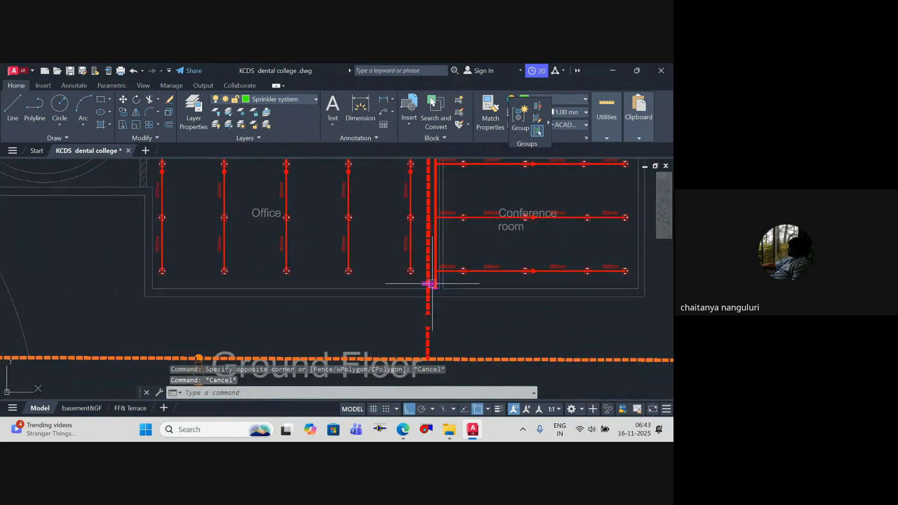
Step: Examine the dashed feed's run from the hose reel symbol down to the orange ring main below the office block
middle_click_drag(432, 283, 425, 357)
scroll(425, 266, "up", 6)
key("Escape")
key("Escape")
scroll(426, 268, "down", 6)
scroll(428, 354, "down", 2)
scroll(427, 265, "up", 8)
left_click(426, 266)
scroll(426, 265, "down", 9)
middle_click_drag(426, 265, 411, 140)
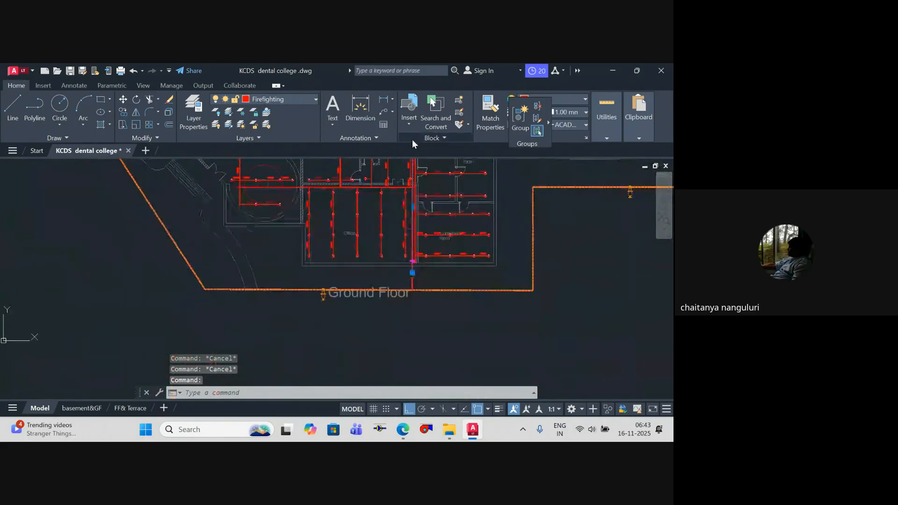
key("Escape")
Step: Move the hose reel symbol from the vertical sprinkler main's lower end onto the adjacent dashed feed
scroll(411, 247, "up", 5)
scroll(416, 288, "up", 9)
left_click(443, 286)
scroll(457, 289, "up", 3)
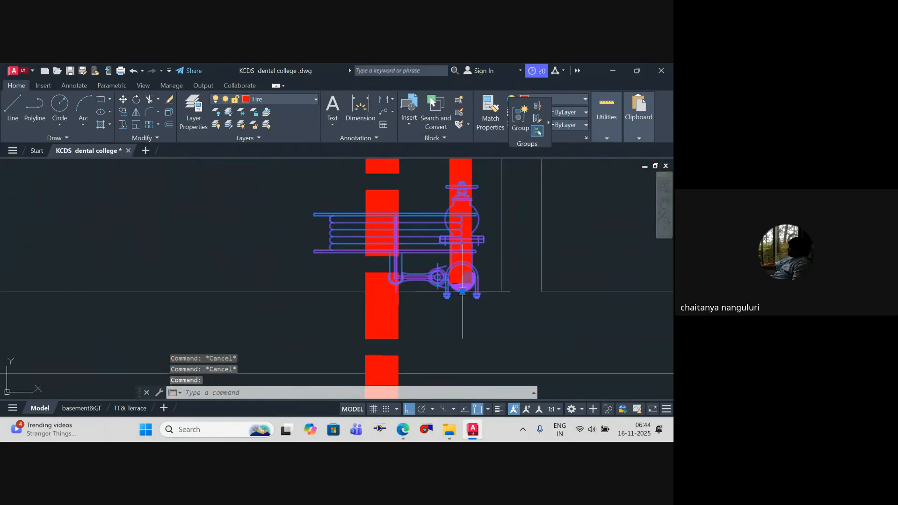
left_click(462, 292)
key("Escape")
scroll(454, 297, "down", 2)
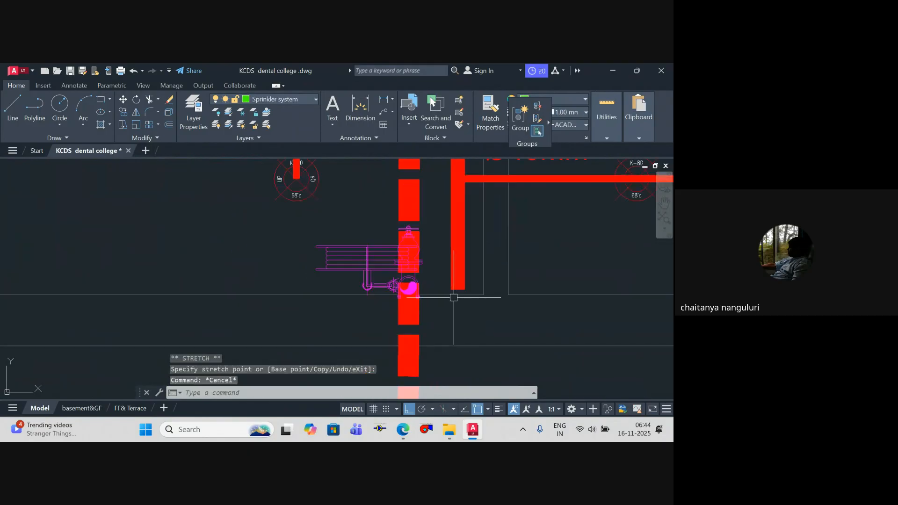
key("Escape")
Step: Draw a sprinkler polyline from the office block's vertical main straight down to the orange ring main, parallel to the dashed feed
scroll(453, 298, "down", 5)
scroll(425, 285, "up", 4)
type("pline")
key("Return")
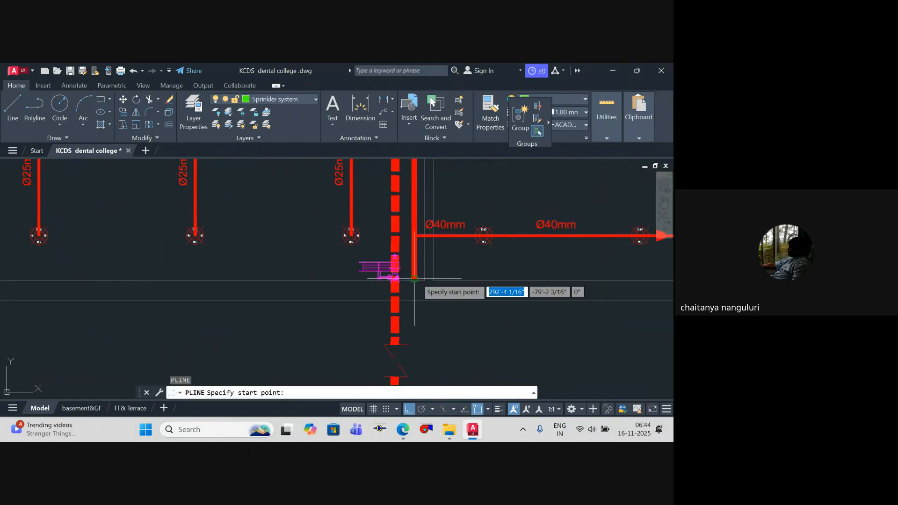
left_click(416, 280)
scroll(414, 300, "down", 2)
key("Escape")
scroll(414, 306, "down", 5)
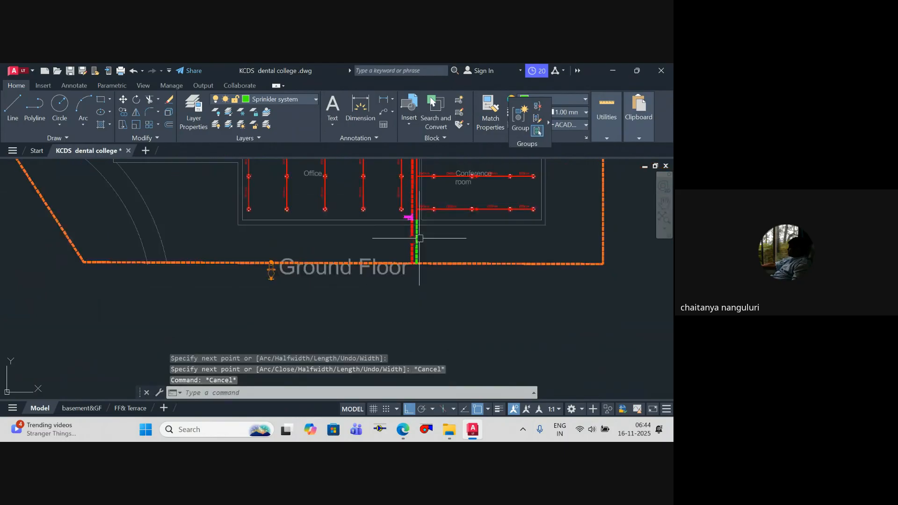
key("Escape")
key("Escape")
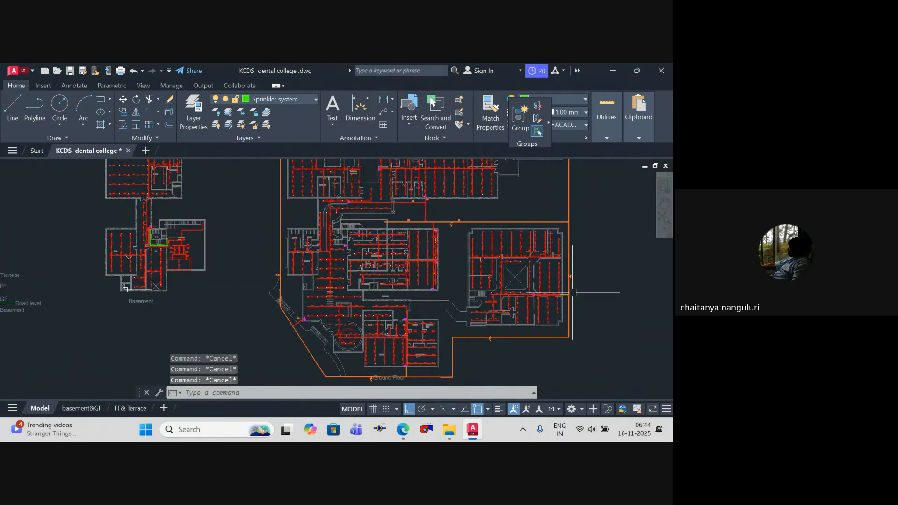
Step: Draw a circle of about 8 13/16" radius on the courtyard block's green sprinkler connection just outside the outer wall
scroll(573, 293, "up", 6)
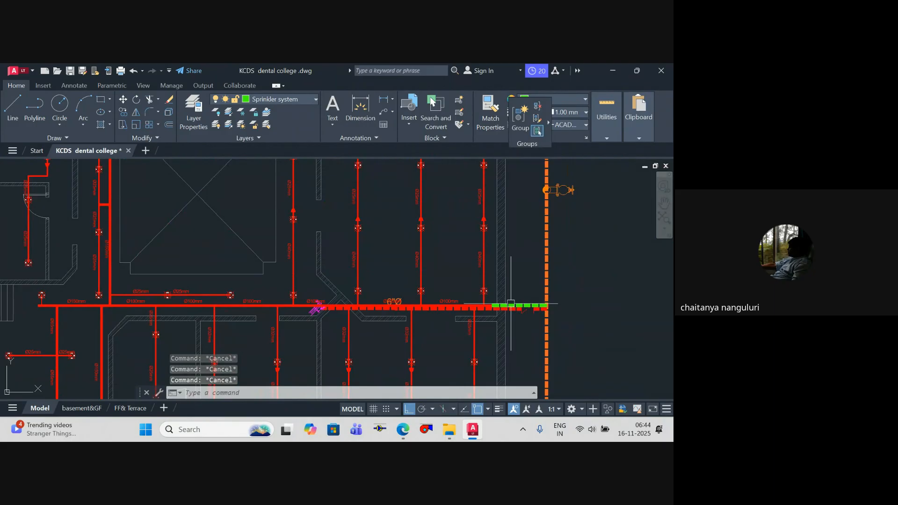
scroll(511, 304, "up", 3)
scroll(498, 292, "down", 3)
scroll(500, 303, "up", 3)
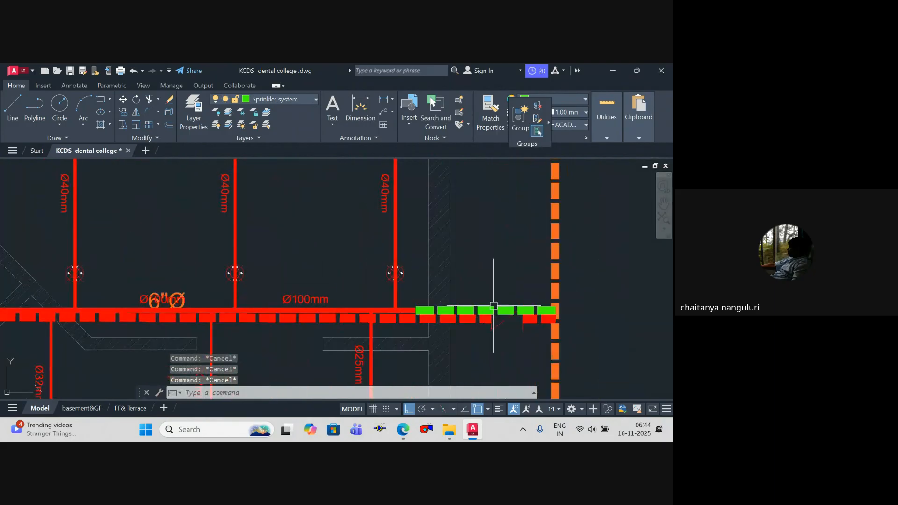
scroll(485, 312, "up", 4)
type("c")
key("Return")
left_click(476, 313)
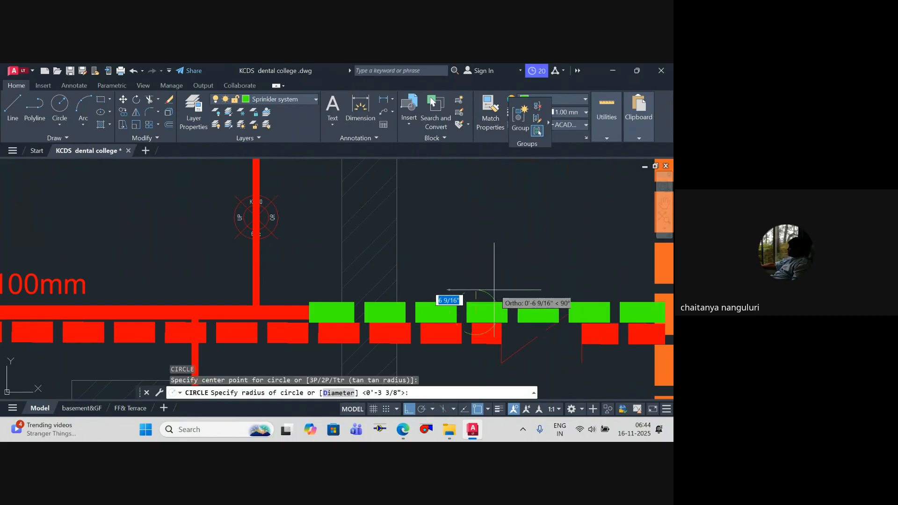
Step: Trim the green sprinkler connection inside the circle, using the circle as the cutting edge
type("tr")
key("Return")
left_click(465, 293)
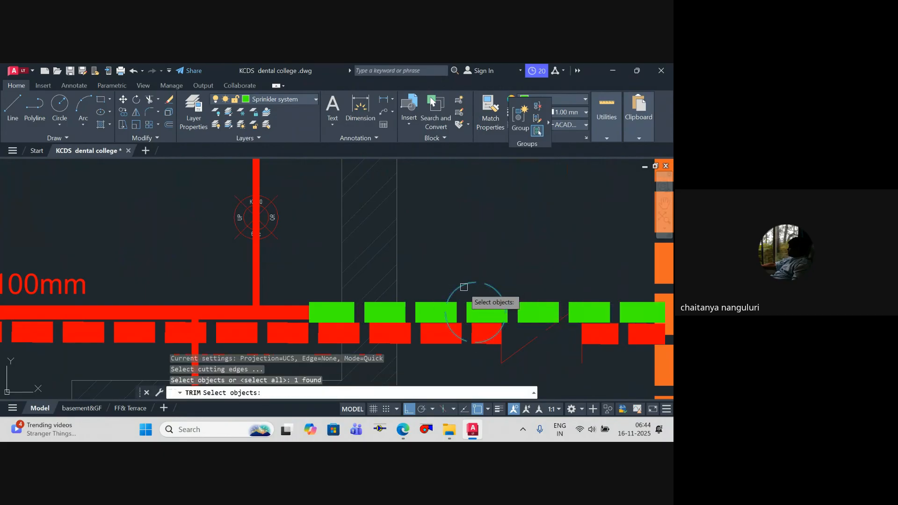
key("Return")
key("Escape")
scroll(496, 263, "down", 3)
scroll(495, 285, "down", 2)
key("Escape")
key("Escape")
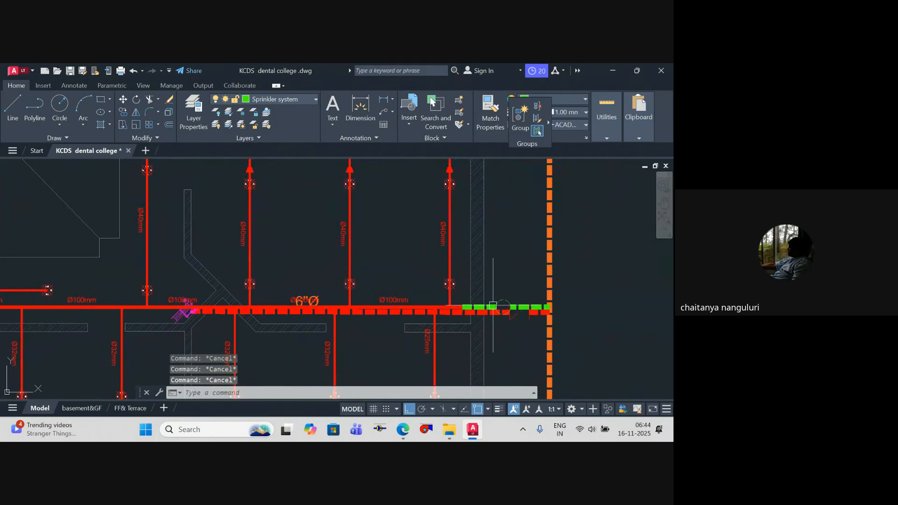
Step: Draw a circle of about 7'-10" radius on the terrace plan, inside the separate courtyard block near its upper wall
scroll(512, 297, "down", 4)
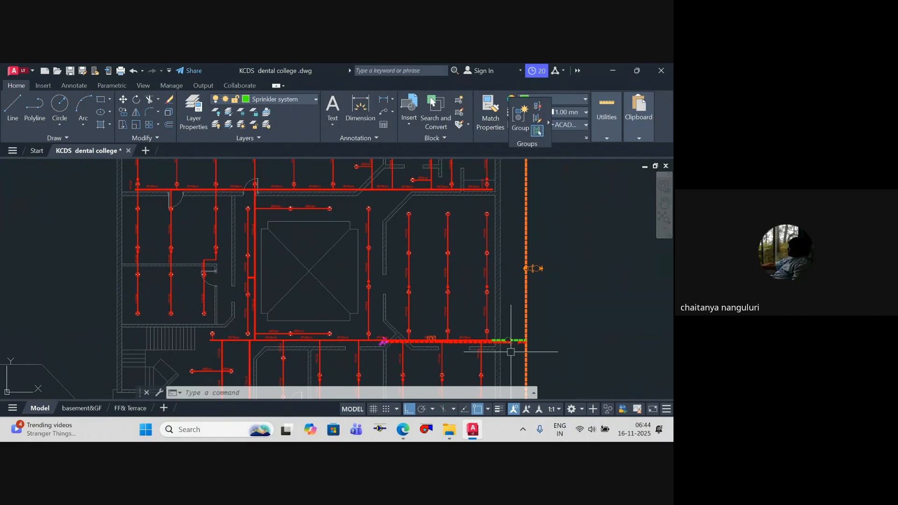
scroll(465, 349, "down", 8)
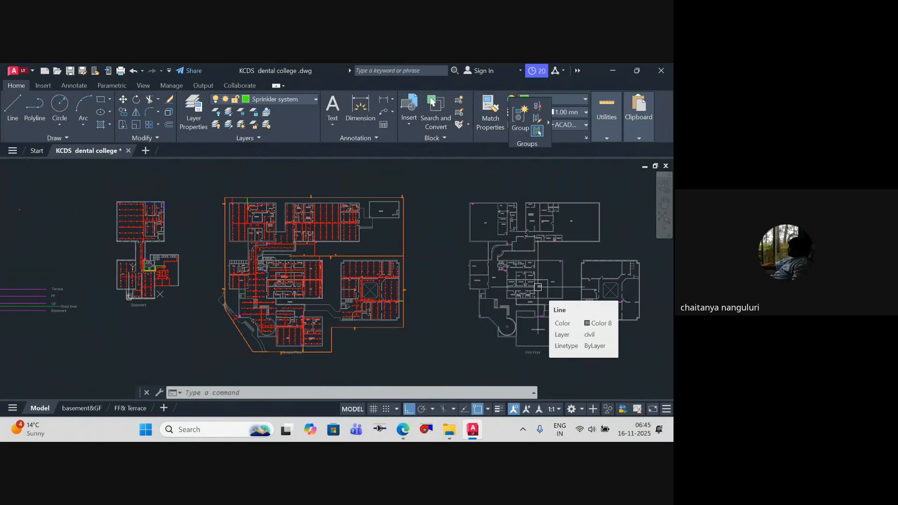
scroll(396, 280, "down", 5)
scroll(426, 285, "up", 5)
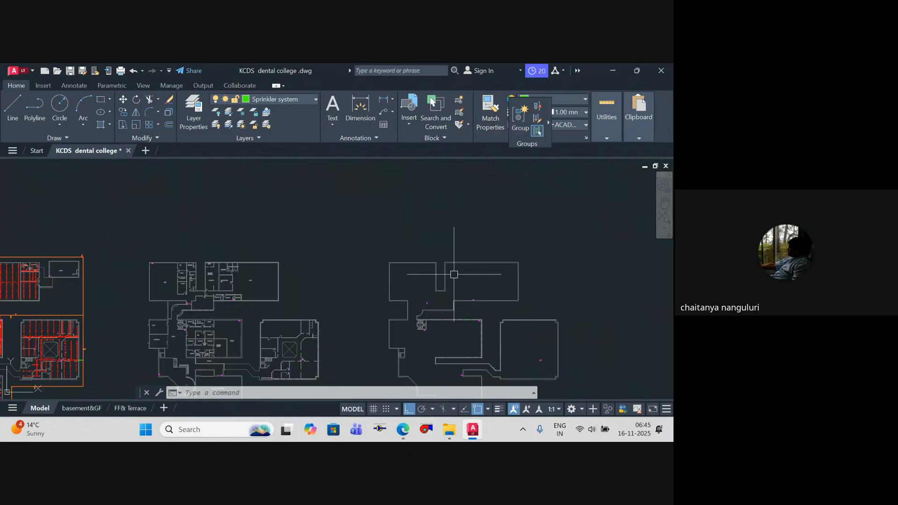
scroll(453, 275, "down", 3)
scroll(409, 215, "up", 3)
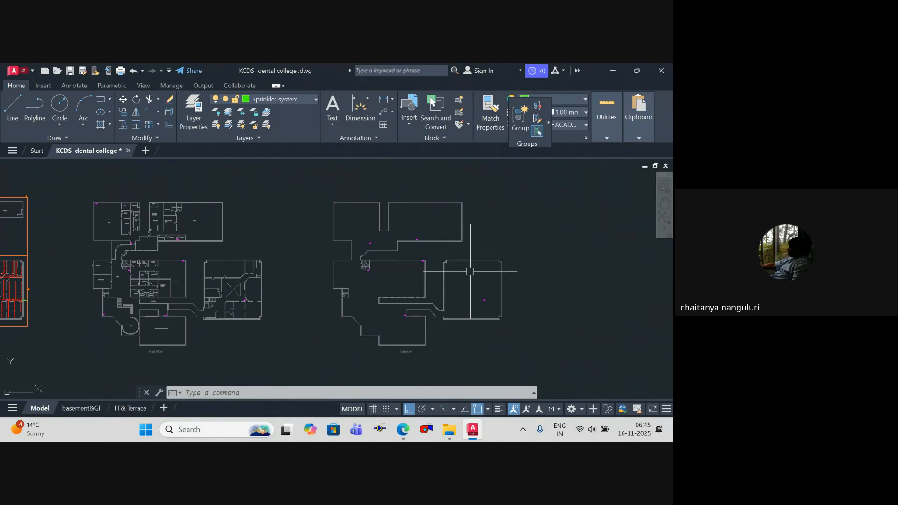
type("c")
key("Return")
scroll(470, 271, "up", 5)
left_click(447, 241)
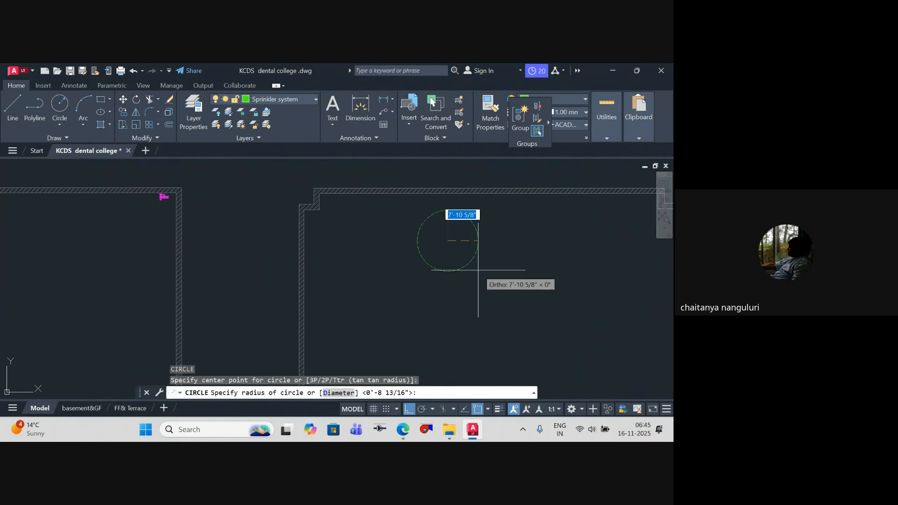
key("Escape")
scroll(425, 237, "down", 10)
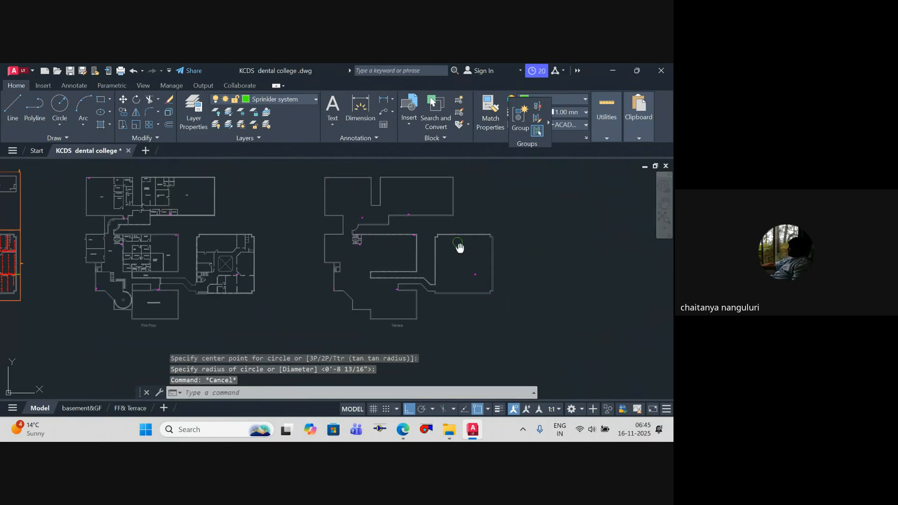
key("Escape")
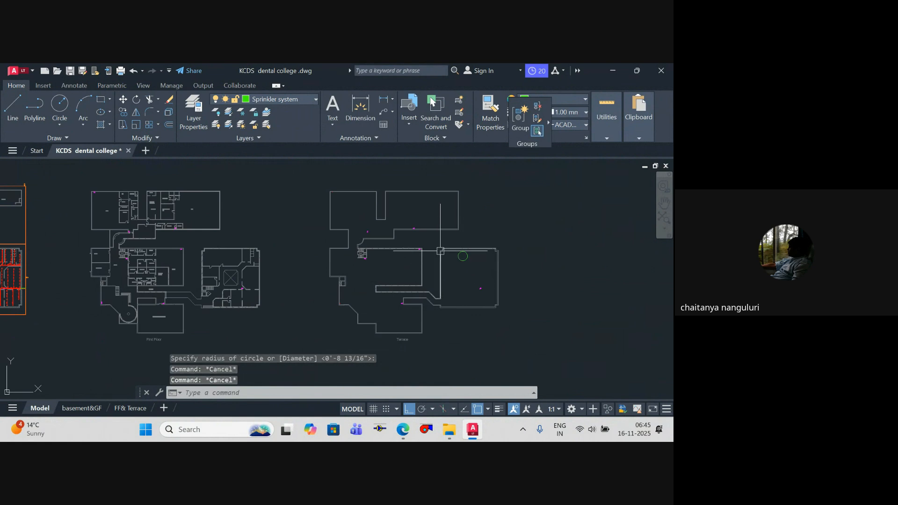
Step: Delete the green circle inside the separate courtyard block on the terrace plan
scroll(454, 258, "up", 4)
left_click(451, 258)
key("Delete")
Step: Make Fire the current layer by picking an existing Fire object on the ground floor plan
scroll(362, 228, "down", 6)
middle_click_drag(363, 228, 461, 248)
scroll(222, 266, "up", 10)
middle_click_drag(285, 269, 276, 341)
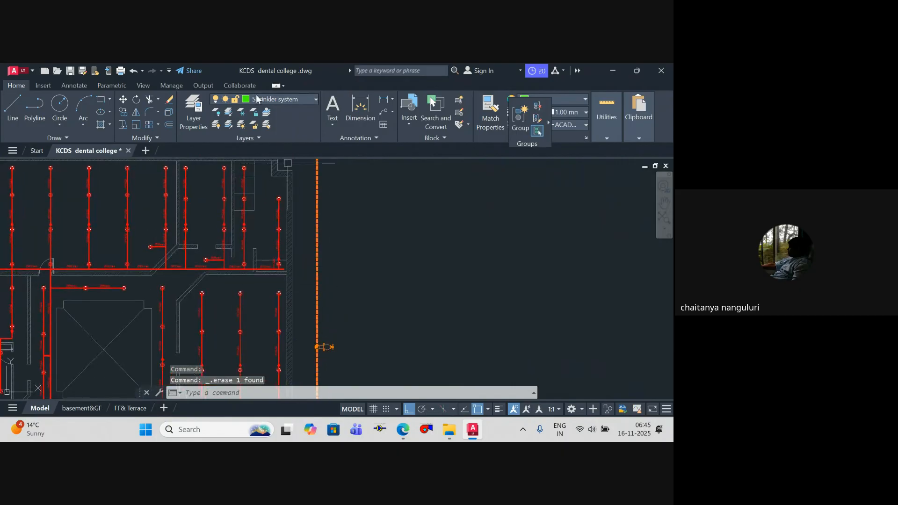
left_click(267, 113)
scroll(325, 271, "down", 5)
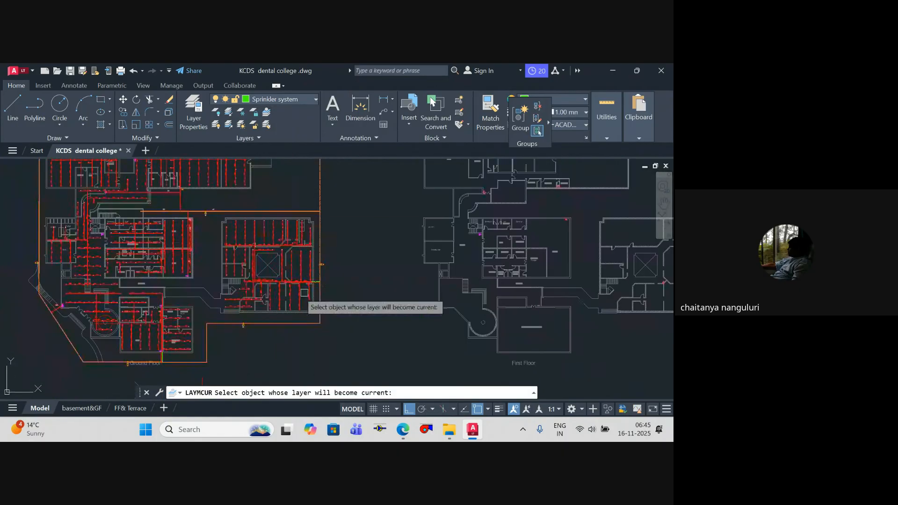
scroll(310, 304, "up", 5)
scroll(206, 275, "up", 3)
left_click(209, 273)
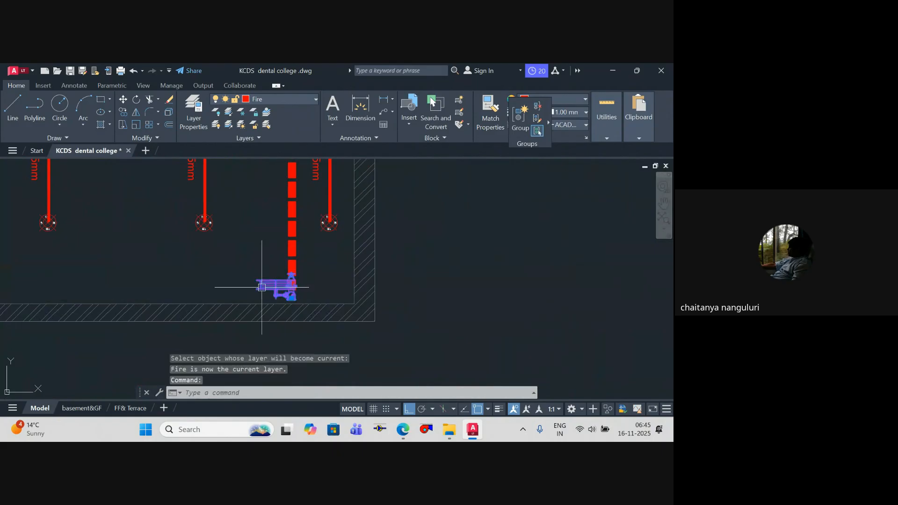
Step: Draw a circle on the terrace plan inside the middle block, near its inner lower-right wall corner
key("Escape")
scroll(185, 296, "down", 2)
scroll(185, 296, "down", 10)
key("Escape")
scroll(585, 289, "up", 6)
key("Escape")
middle_click_drag(583, 275, 430, 281)
type("c")
key("Return")
scroll(407, 274, "up", 4)
scroll(407, 273, "down", 10)
scroll(395, 285, "up", 9)
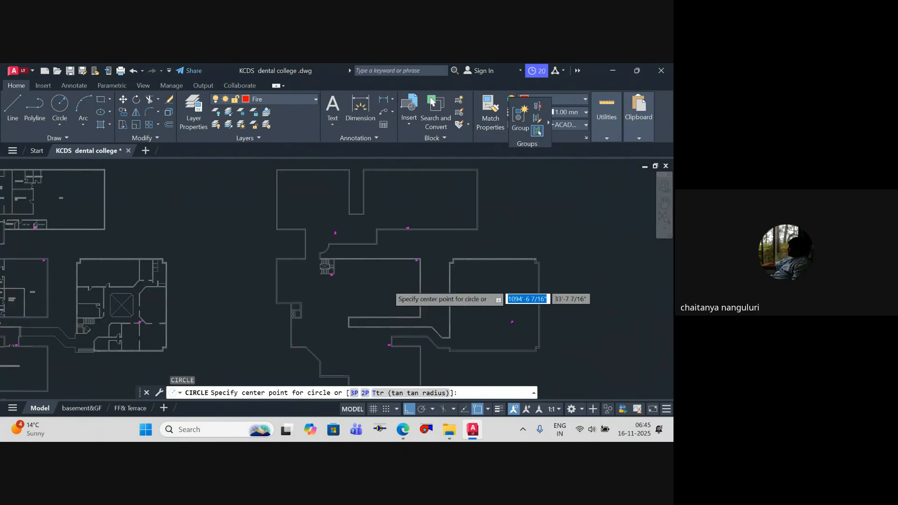
scroll(444, 304, "down", 5)
scroll(428, 299, "up", 6)
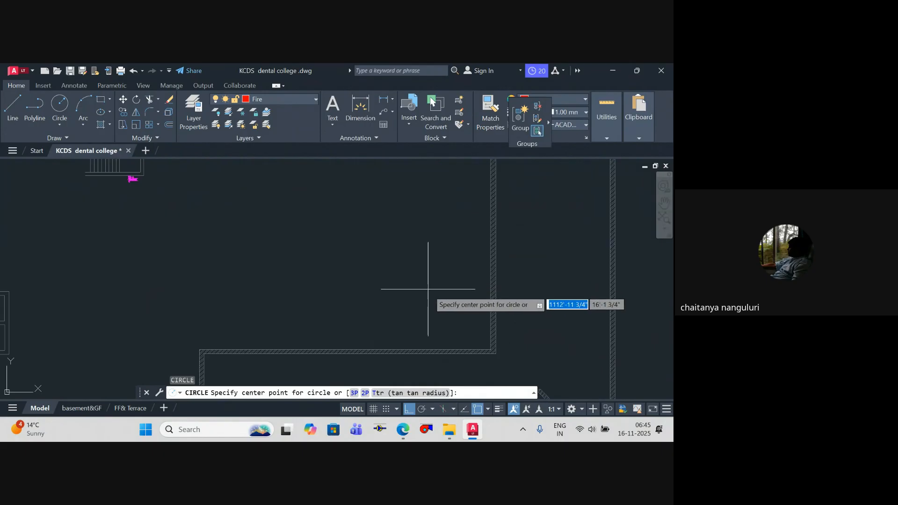
left_click(429, 288)
left_click(454, 331)
key("Escape")
Step: Move the new terrace circle slightly down, closer to the middle block's lower wall
left_click(449, 328)
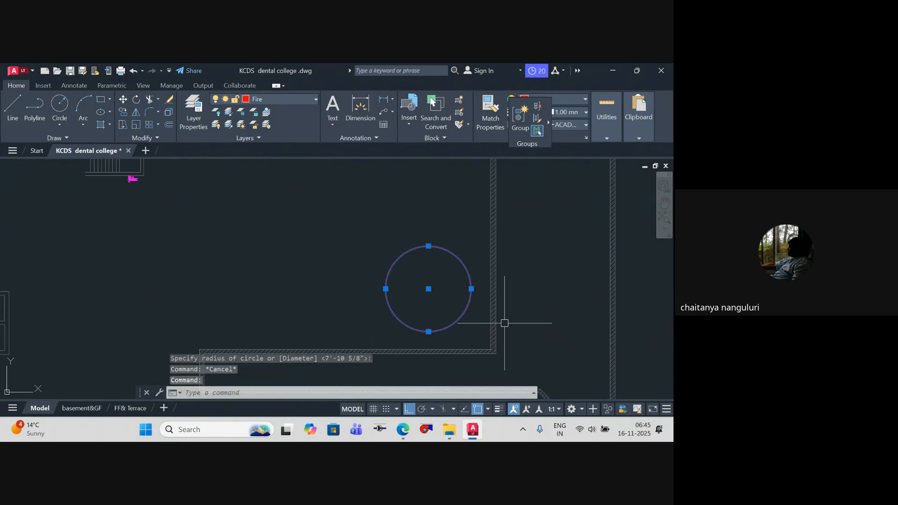
type("m")
key("Return")
left_click(505, 299)
left_click(514, 313)
scroll(514, 311, "down", 6)
scroll(522, 306, "up", 3)
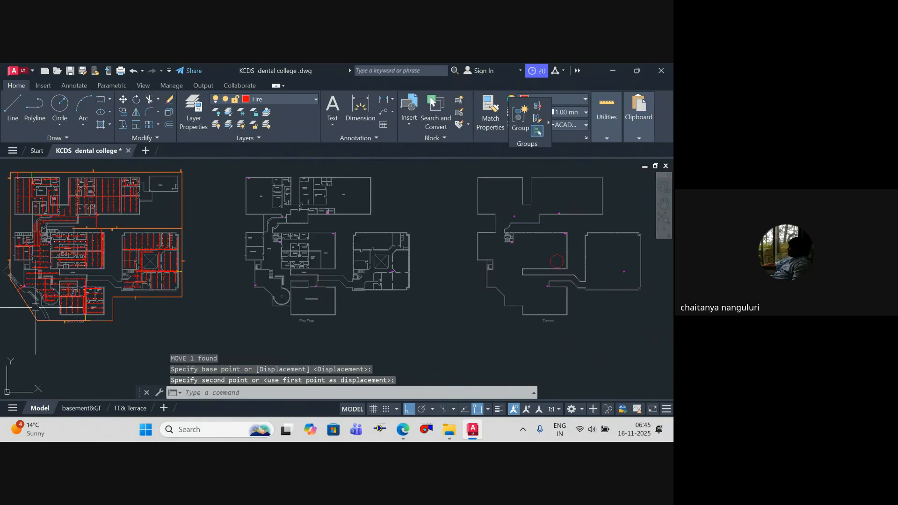
Step: Draw a horizontal polyline from the terrace circle's left quadrant to a point beneath the hydrant by the staircase
scroll(22, 287, "up", 7)
scroll(299, 277, "down", 8)
middle_click_drag(374, 275, 144, 278)
key("Escape")
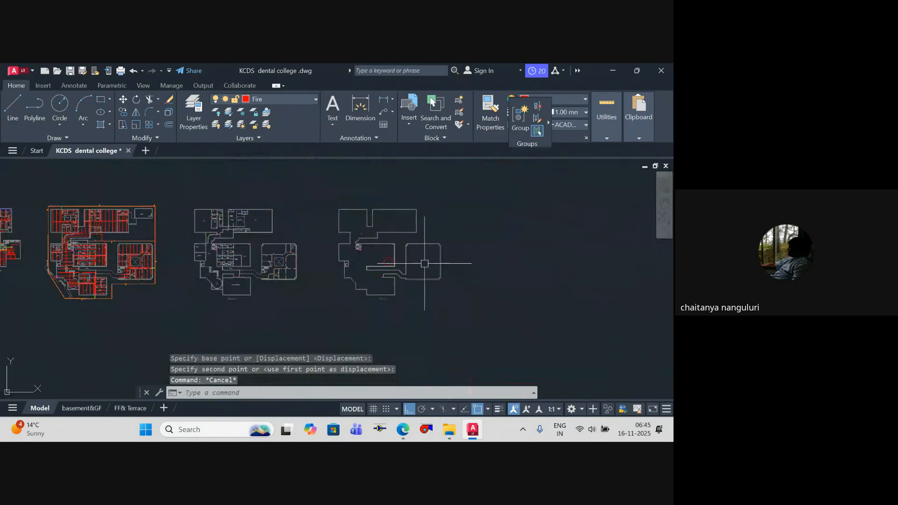
key("Escape")
scroll(394, 257, "up", 3)
type("p")
scroll(374, 272, "up", 3)
type("l")
key("Return")
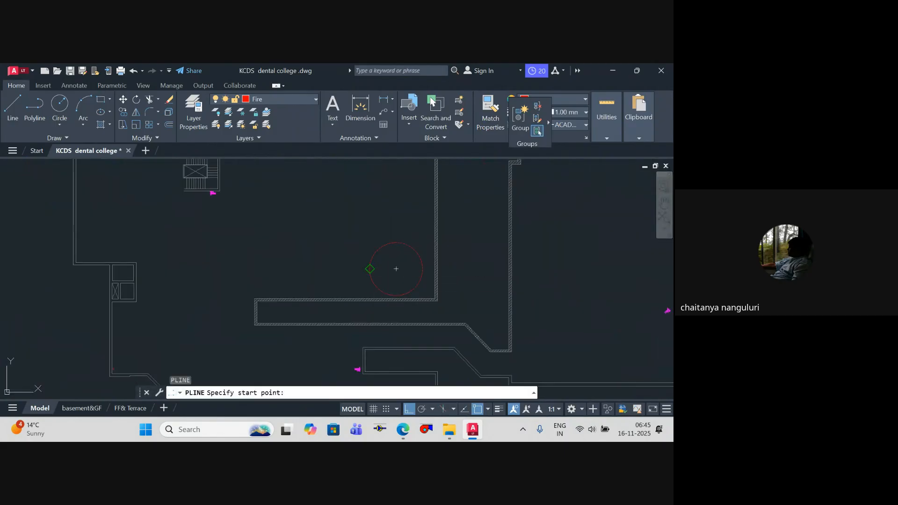
left_click(370, 269)
left_click(214, 297)
key("Escape")
Step: Draw a vertical polyline from the hydrant below the terrace staircase straight down past the horizontal pipe
key("Return")
scroll(212, 199, "up", 6)
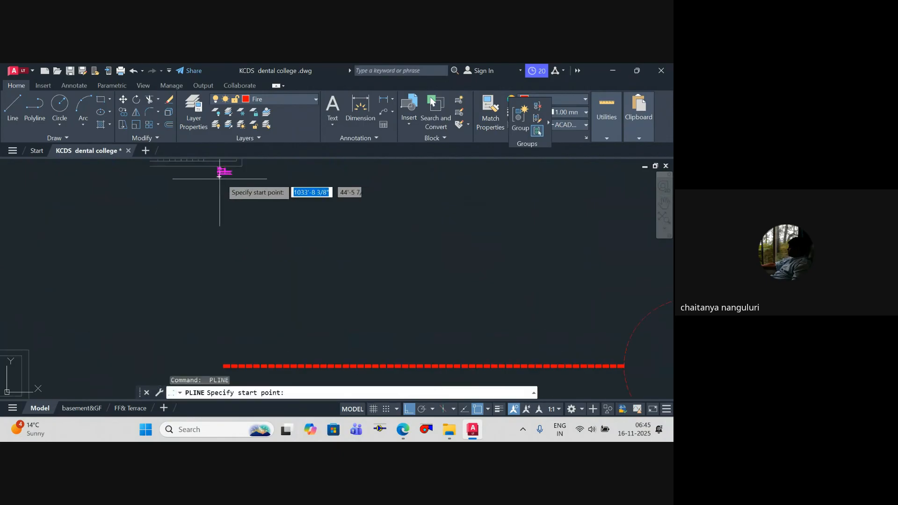
scroll(244, 192, "down", 2)
middle_click_drag(244, 193, 245, 248)
scroll(226, 238, "up", 6)
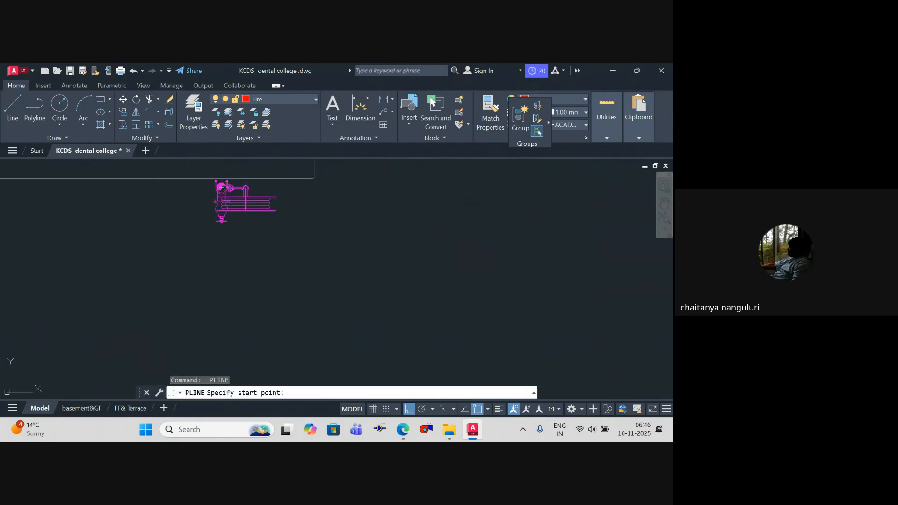
left_click(222, 189)
scroll(220, 314, "down", 8)
middle_click_drag(220, 314, 222, 205)
scroll(235, 306, "up", 2)
scroll(236, 307, "up", 2)
scroll(194, 318, "down", 8)
middle_click_drag(192, 303, 204, 220)
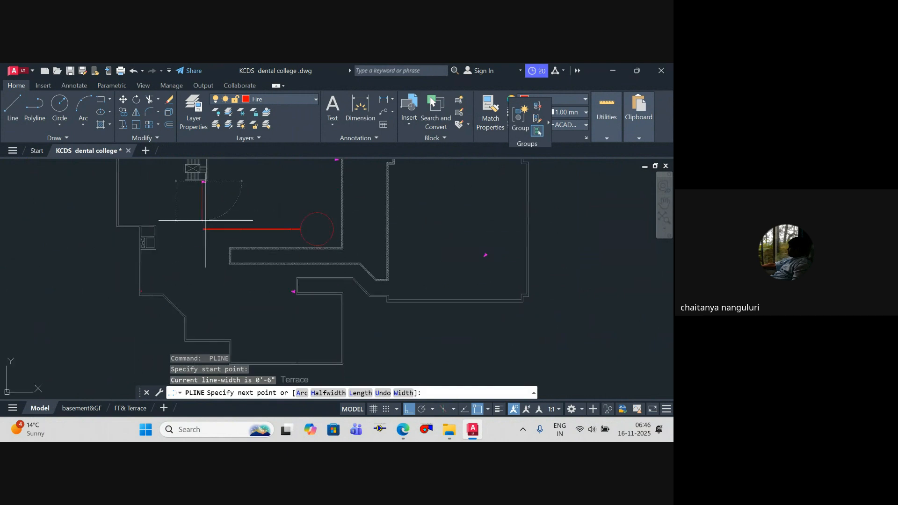
scroll(205, 295, "up", 4)
left_click(197, 295)
scroll(480, 277, "up", 5)
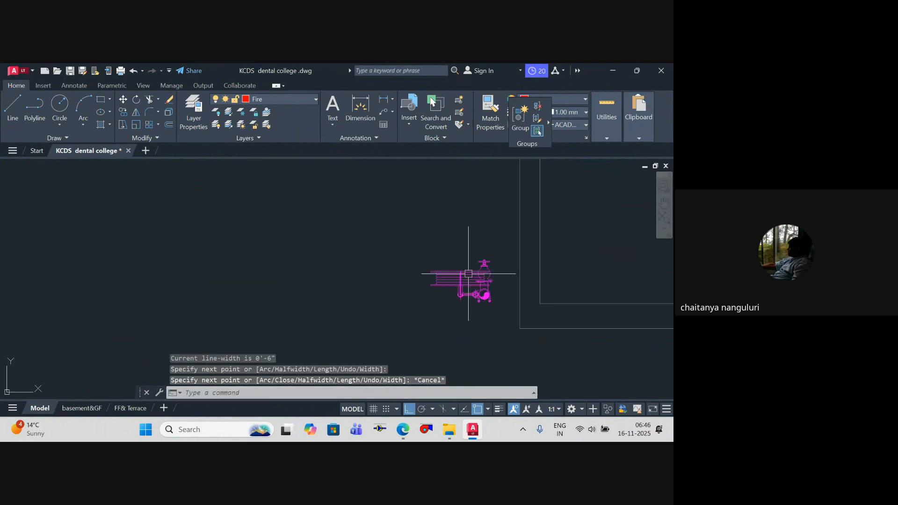
key("Escape")
Step: Draw a polyline from the lower wing's hydrant up, along the corridor's underside, and up its left end to the horizontal pipe
key("Return")
left_click(495, 302)
scroll(488, 315, "down", 8)
middle_click_drag(487, 317, 467, 388)
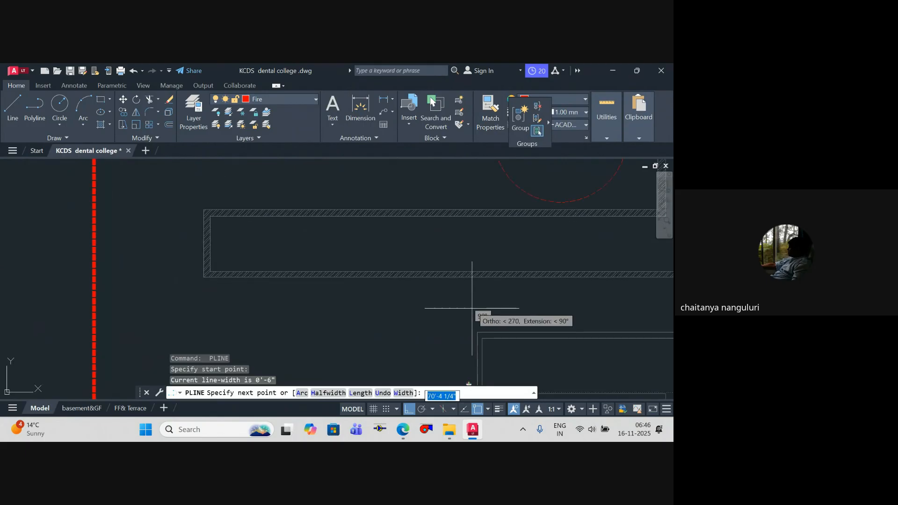
scroll(473, 306, "up", 1)
scroll(477, 311, "down", 1)
scroll(456, 298, "down", 5)
scroll(456, 294, "up", 3)
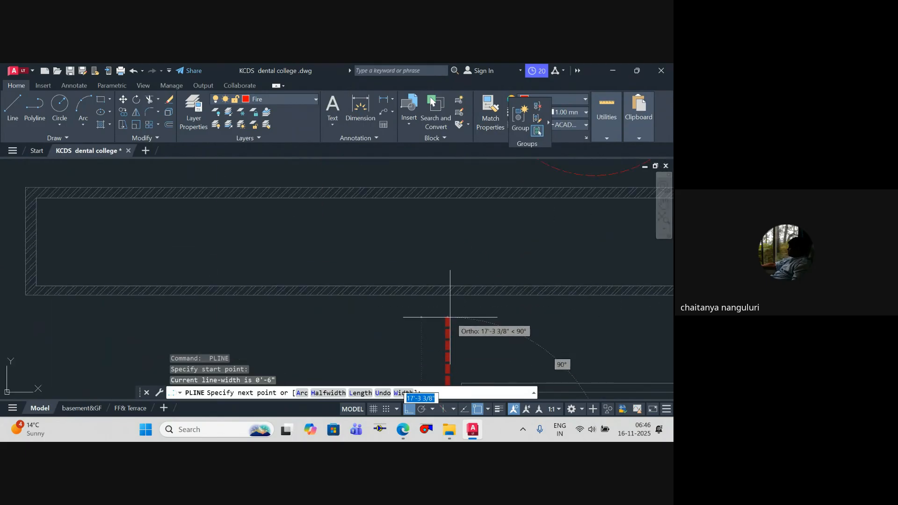
left_click(448, 315)
scroll(72, 359, "down", 2)
middle_click_drag(72, 358, 176, 355)
left_click(138, 336)
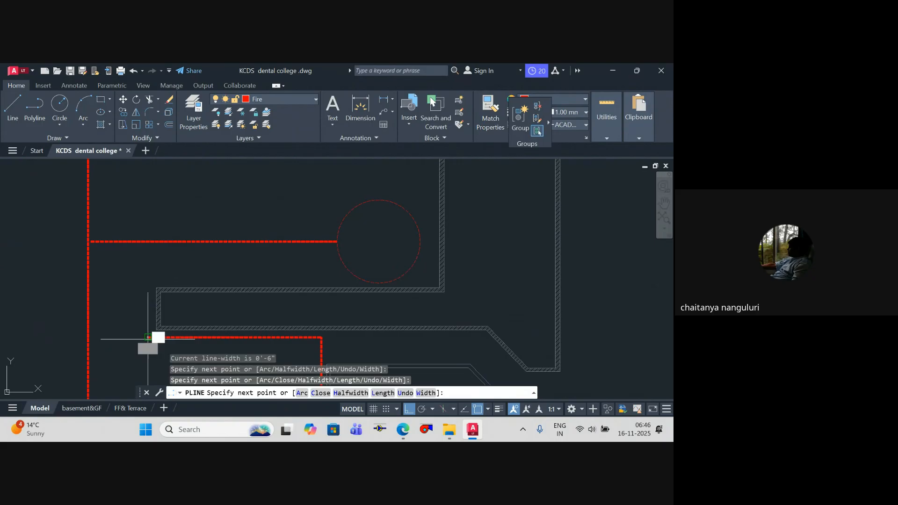
left_click(140, 241)
key("Escape")
Step: Draw a polyline from the middle block's upper-right hydrant down along the wall, left above the circle, and down to the horizontal pipe
scroll(274, 262, "down", 5)
middle_click_drag(274, 262, 303, 314)
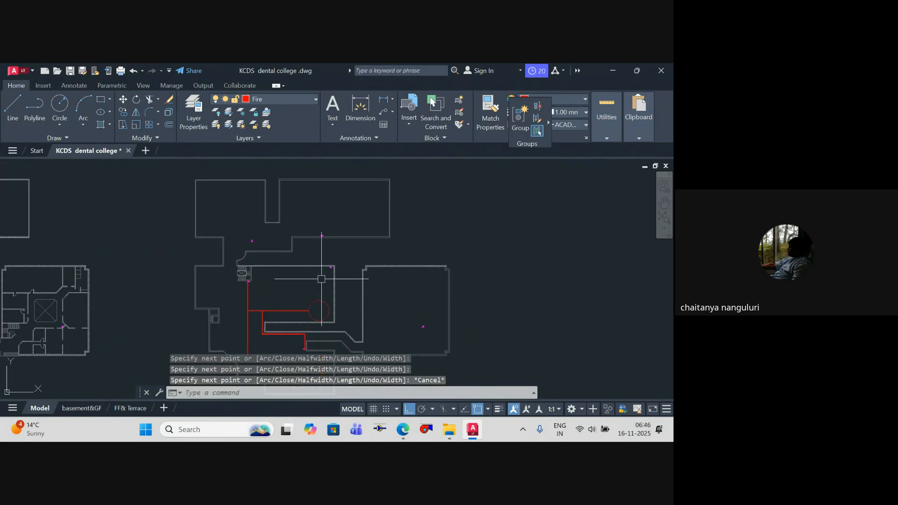
scroll(329, 270, "up", 8)
key("space")
left_click(342, 224)
scroll(379, 228, "up", 6)
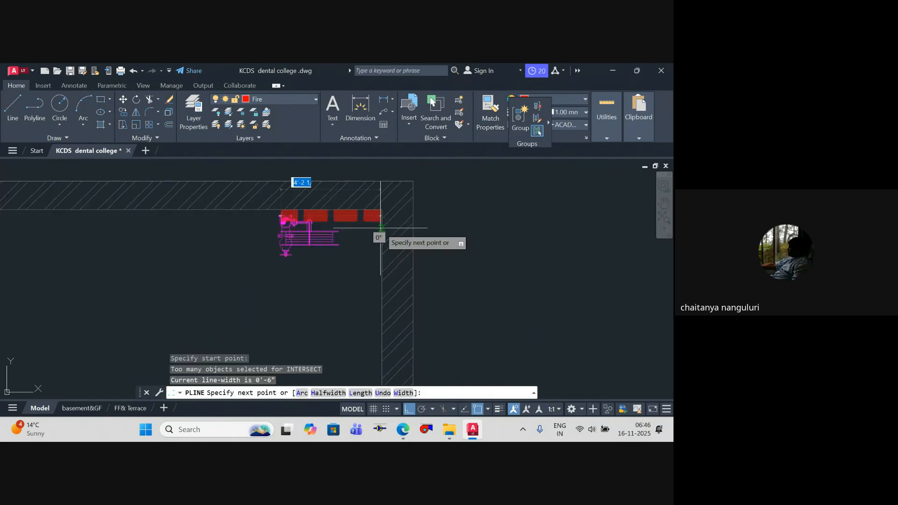
left_click(358, 226)
scroll(357, 296, "down", 10)
middle_click_drag(357, 293, 341, 175)
scroll(337, 232, "up", 6)
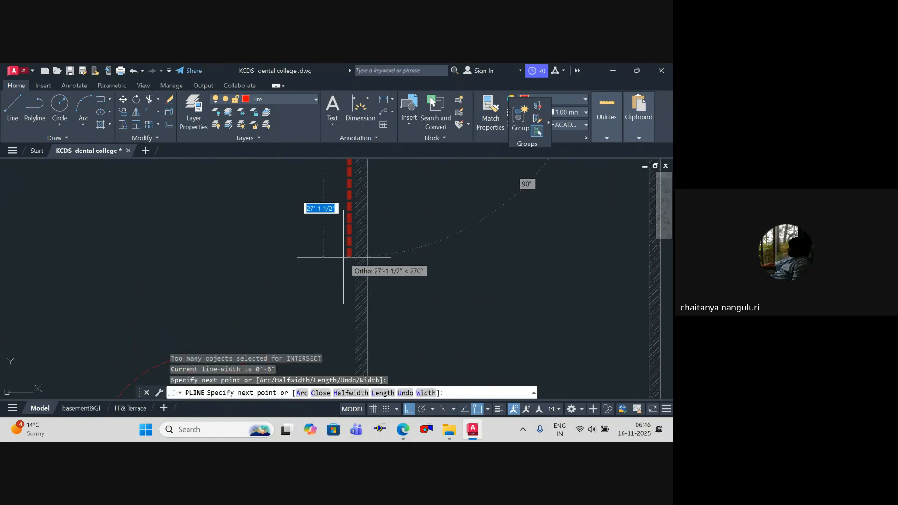
scroll(340, 305, "down", 4)
middle_click_drag(340, 305, 341, 221)
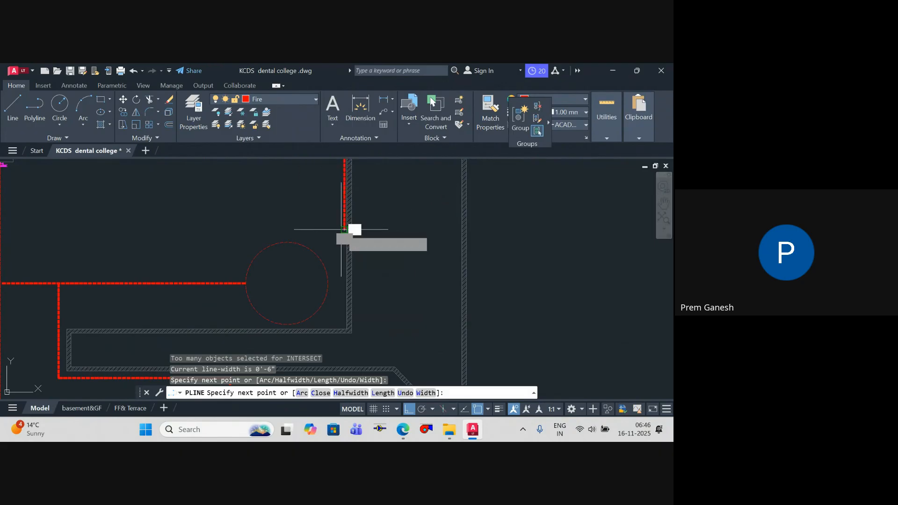
left_click(346, 229)
left_click(195, 230)
key("Escape")
key("Escape")
scroll(247, 286, "down", 6)
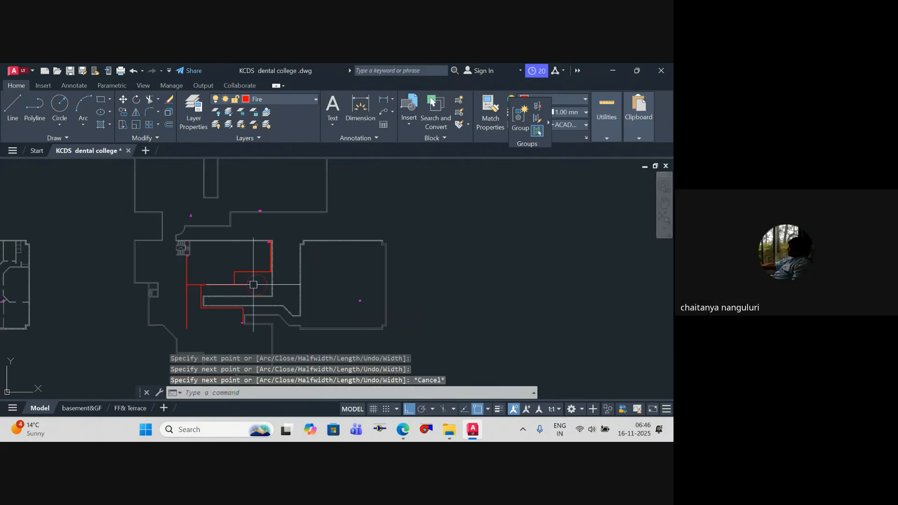
middle_click_drag(245, 278, 255, 291)
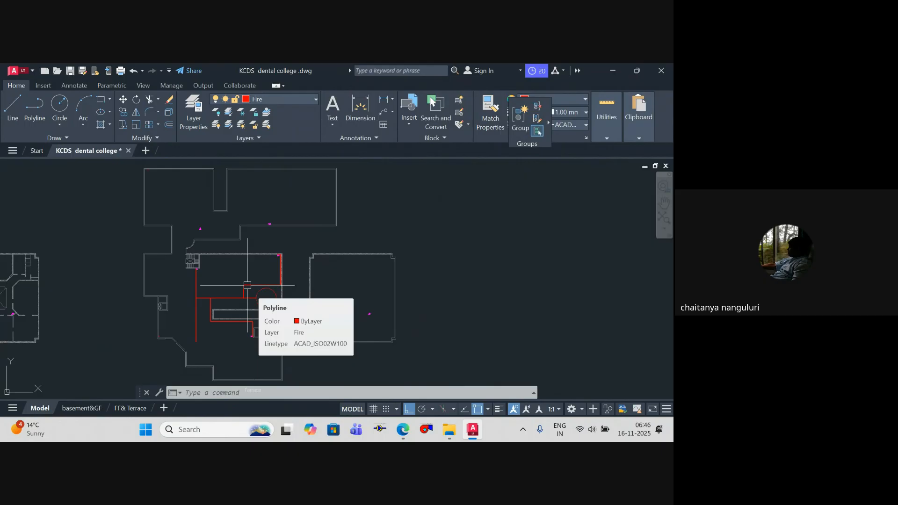
scroll(263, 277, "down", 10)
mouse_move(261, 272)
middle_mouse_down()
mouse_move(259, 260)
mouse_move(358, 231)
middle_mouse_up()
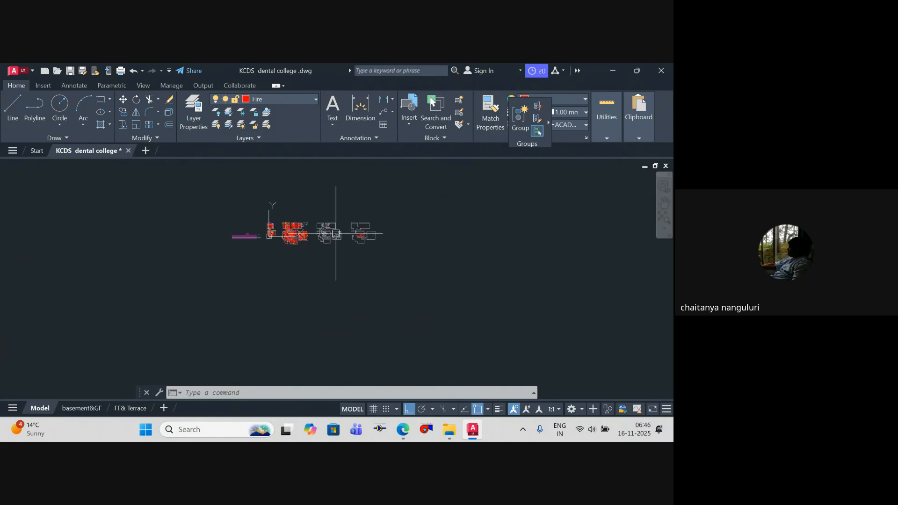
scroll(306, 237, "up", 4)
scroll(275, 226, "up", 8)
scroll(267, 222, "down", 10)
mouse_move(275, 222)
middle_mouse_down()
mouse_move(280, 205)
mouse_move(262, 268)
middle_mouse_up()
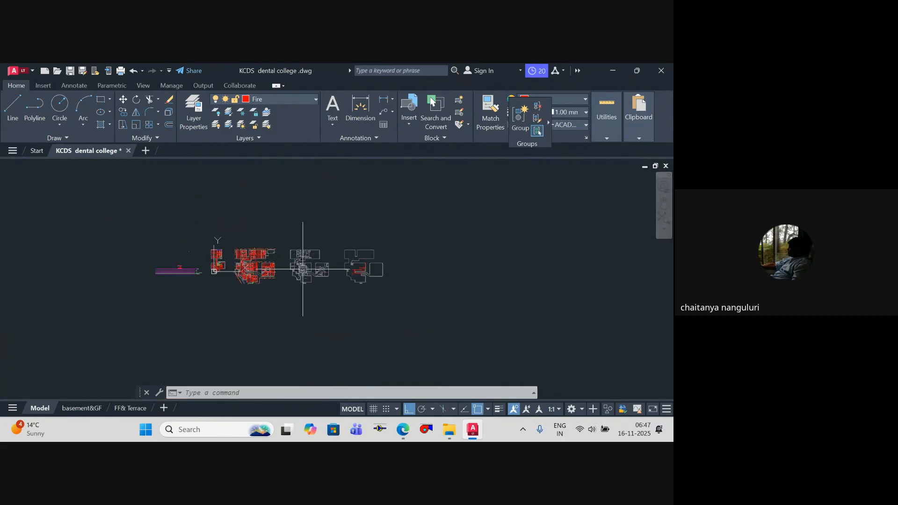
Step: Draw a vertical polyline about 227' long in the empty area to the right of the terrace plan
scroll(426, 279, "up", 4)
middle_click_drag(424, 278, 343, 301)
scroll(344, 300, "up", 3)
key("Escape")
key("Escape")
key("Escape")
type("pl")
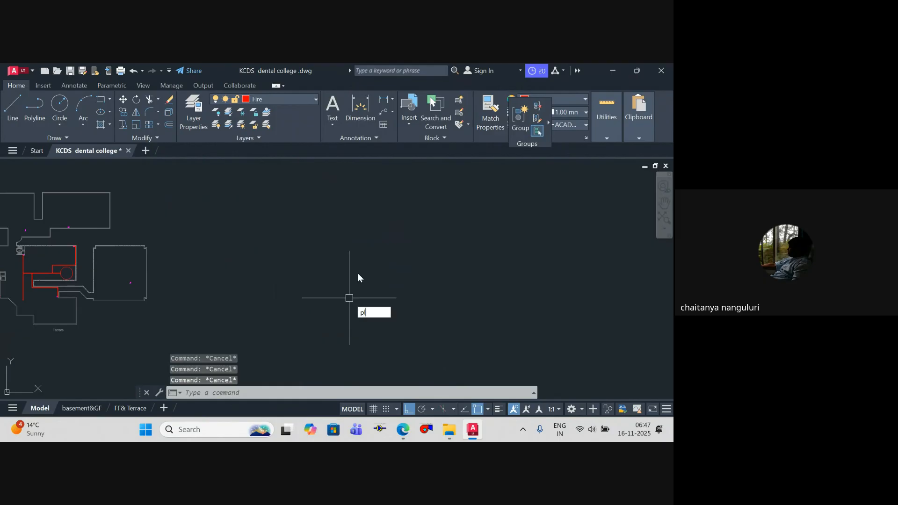
key("Return")
scroll(359, 275, "up", 3)
left_click(335, 208)
scroll(345, 323, "down", 4)
scroll(343, 346, "up", 4)
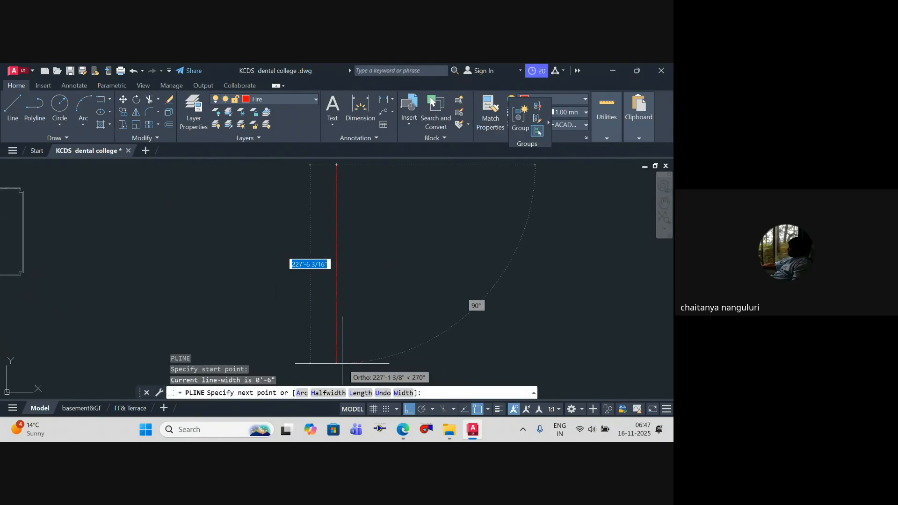
left_click(341, 363)
key("Escape")
Step: With Ortho off, draw a polyline about 121' long from the vertical line's upper end, rising rightward at about 17°
scroll(358, 281, "down", 2)
scroll(321, 274, "up", 3)
key("Return")
left_click(293, 259)
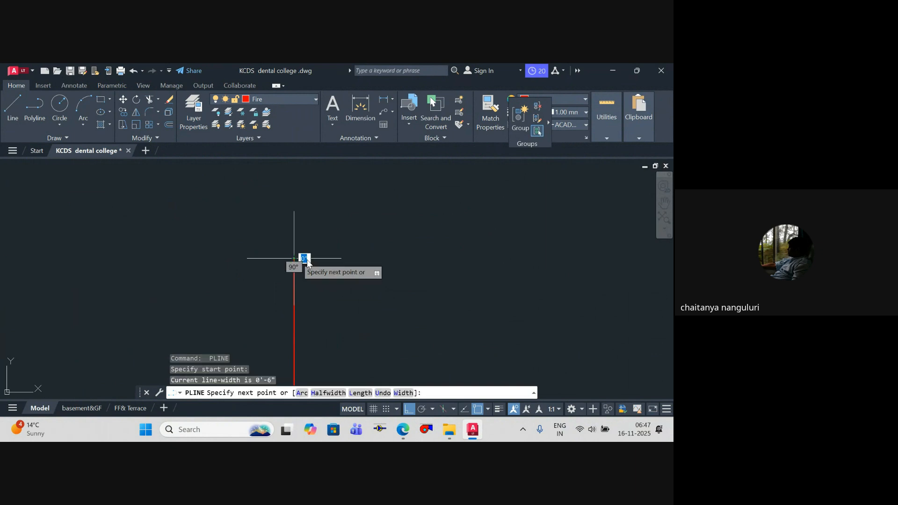
left_click(410, 409)
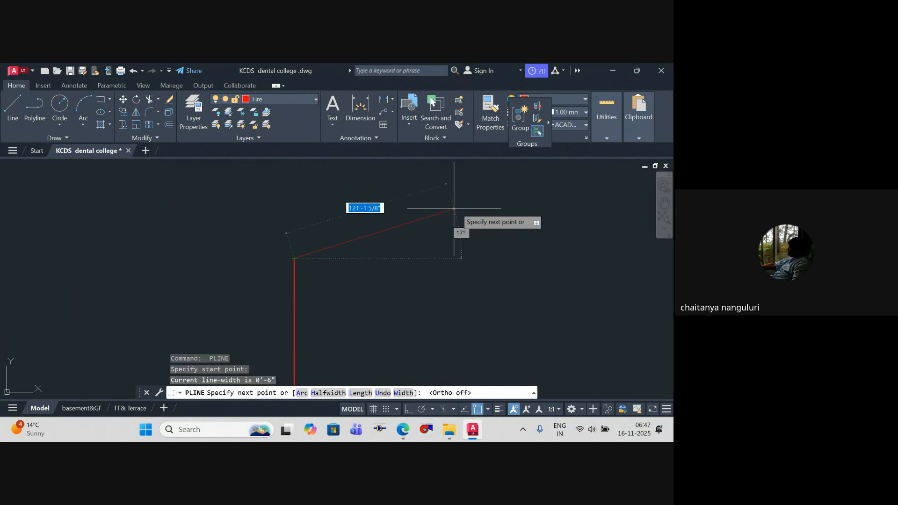
left_click(456, 206)
key("Escape")
Step: Draw a branch polyline from the sloping main diagonally down to the right, ending in a short downward drop
middle_click_drag(389, 256, 387, 294)
scroll(362, 290, "up", 2)
key("Return")
left_click(338, 282)
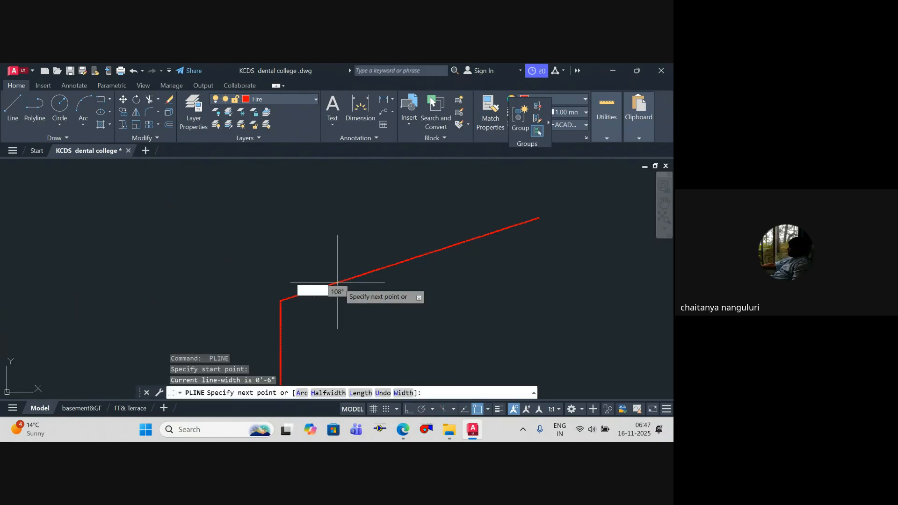
left_click(411, 333)
left_click(408, 352)
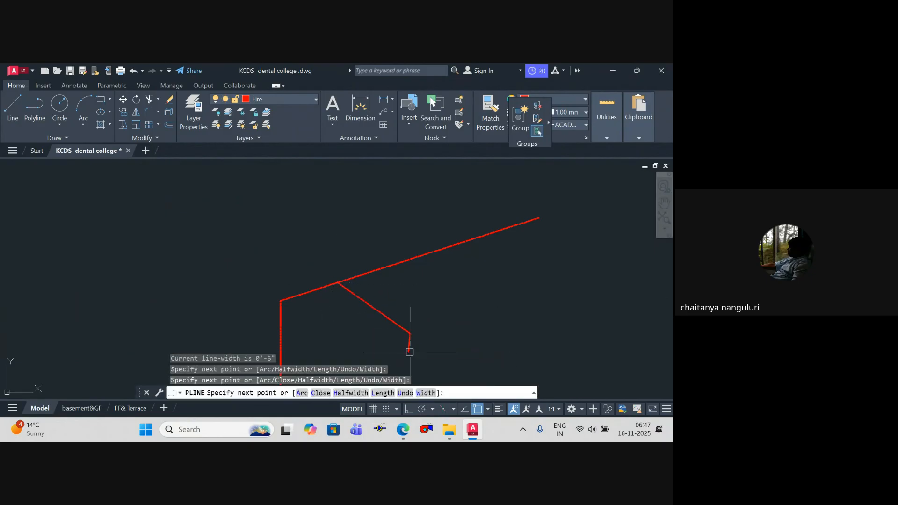
key("Escape")
Step: Draw a short vertical drop polyline from the diagonal branch, just before its end
key("Escape")
key("Escape")
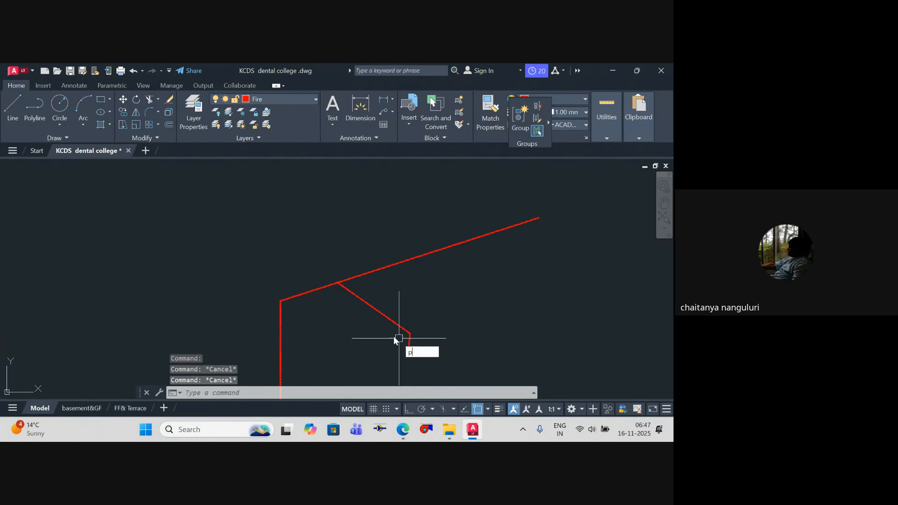
type("pl")
key("Return")
left_click(391, 321)
left_click(391, 347)
key("Escape")
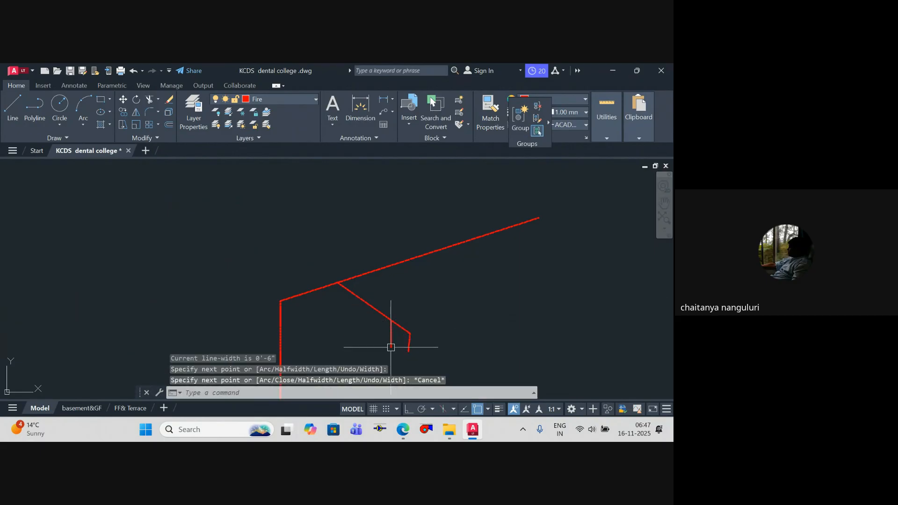
Step: Copy the short vertical drop to two more points higher up along the diagonal branch
key("Return")
left_click(392, 320)
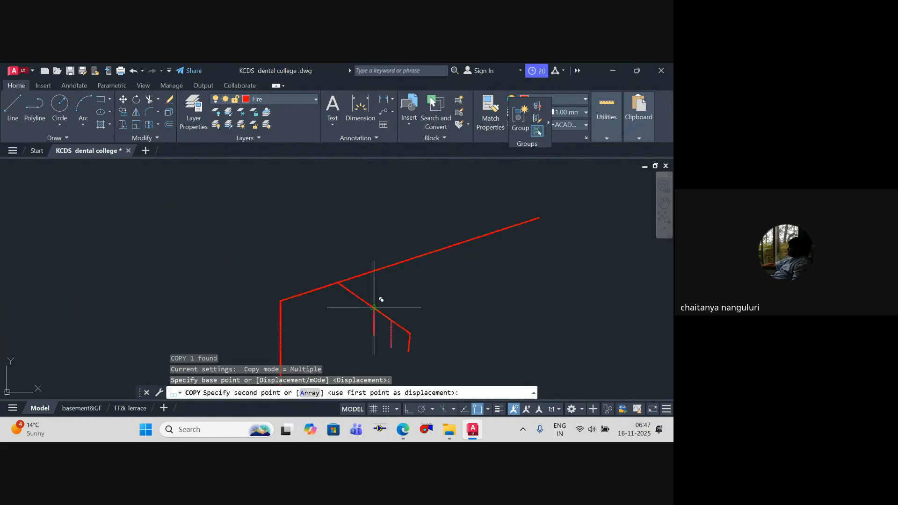
left_click(374, 308)
left_click(358, 296)
key("Escape")
Step: Copy the diagonal branch with its drops to three more points along the sloping main, the last at its far end
middle_click_drag(430, 359, 417, 315)
left_click(433, 331)
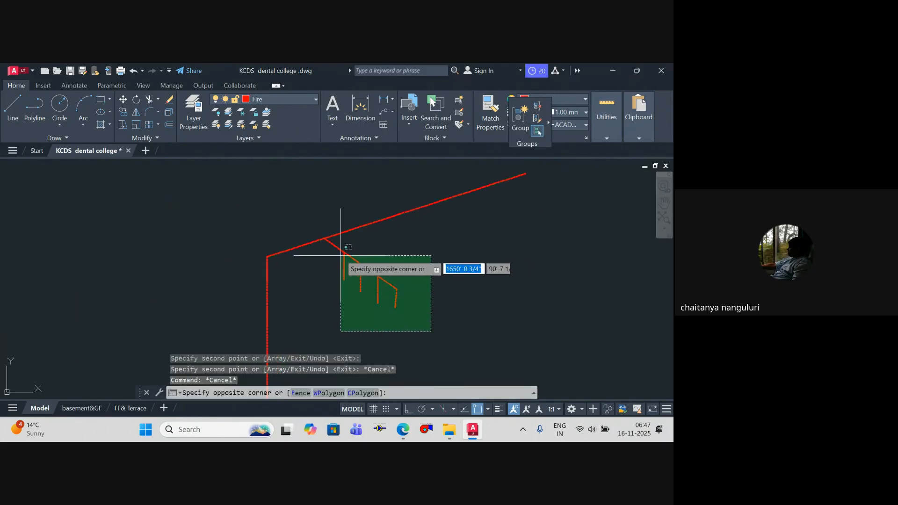
left_click(345, 219)
type("c")
key("Return")
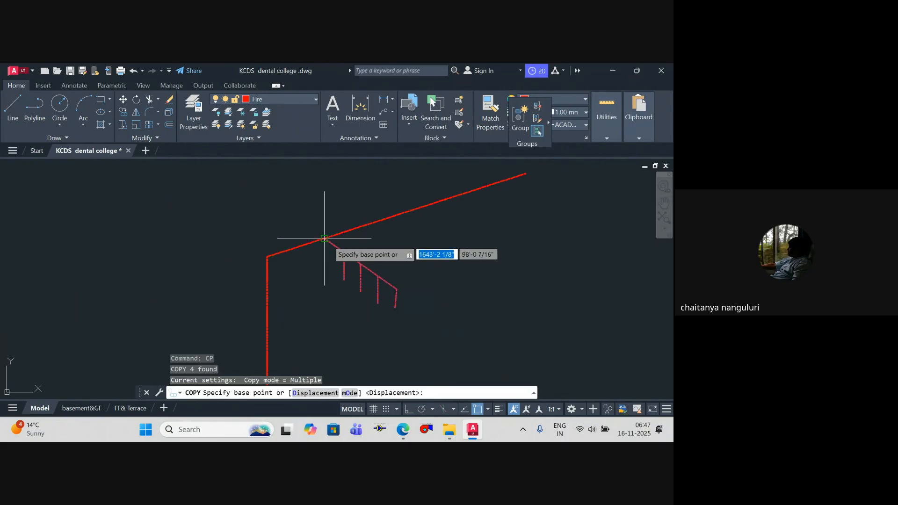
left_click(324, 239)
left_click(397, 216)
left_click(495, 186)
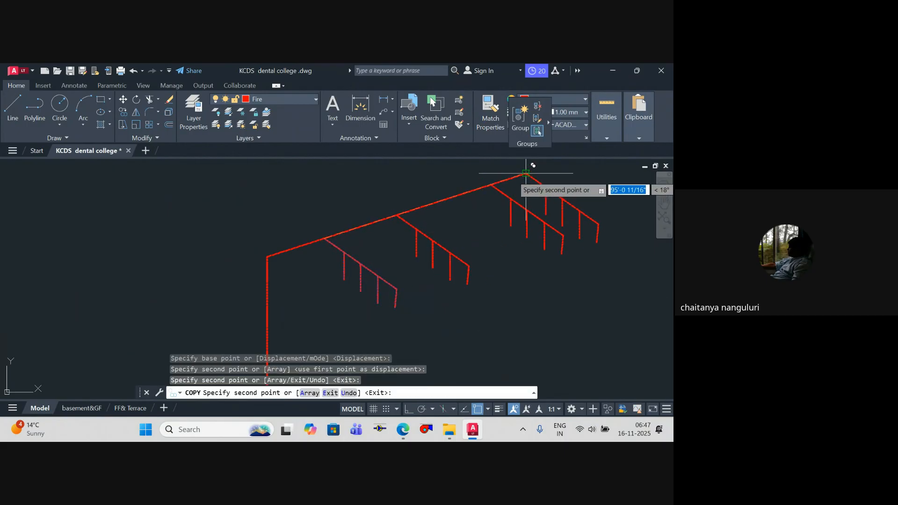
key("Escape")
scroll(514, 224, "down", 2)
middle_click_drag(525, 253, 504, 279)
scroll(502, 262, "up", 1)
scroll(458, 271, "down", 2)
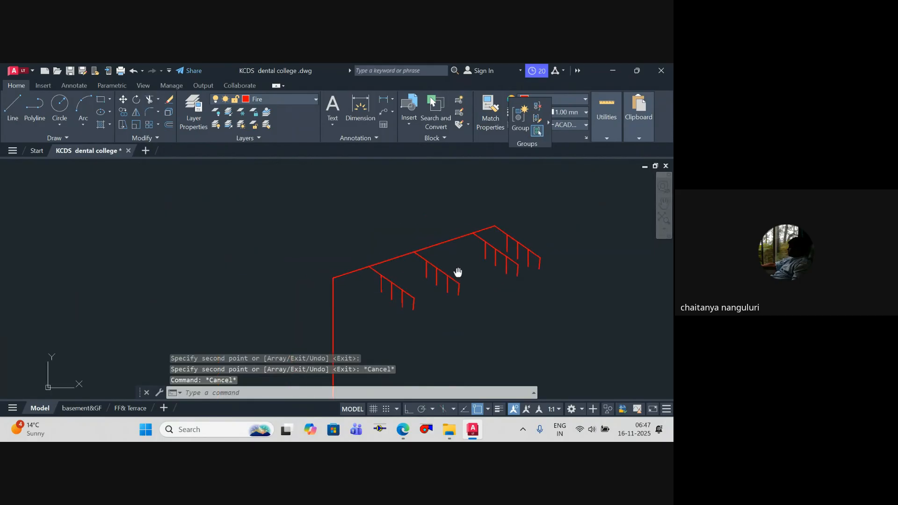
Step: Extend the riser with a vertical polyline about 25' long, upward from its junction with the sloping main
key("Escape")
scroll(333, 253, "up", 2)
middle_click_drag(334, 253, 336, 273)
key("Escape")
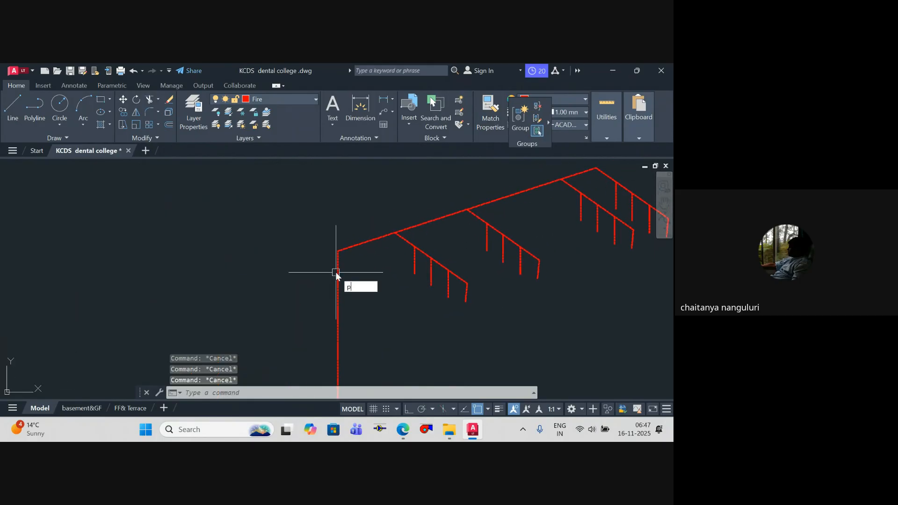
type("l")
key("Return")
left_click(337, 251)
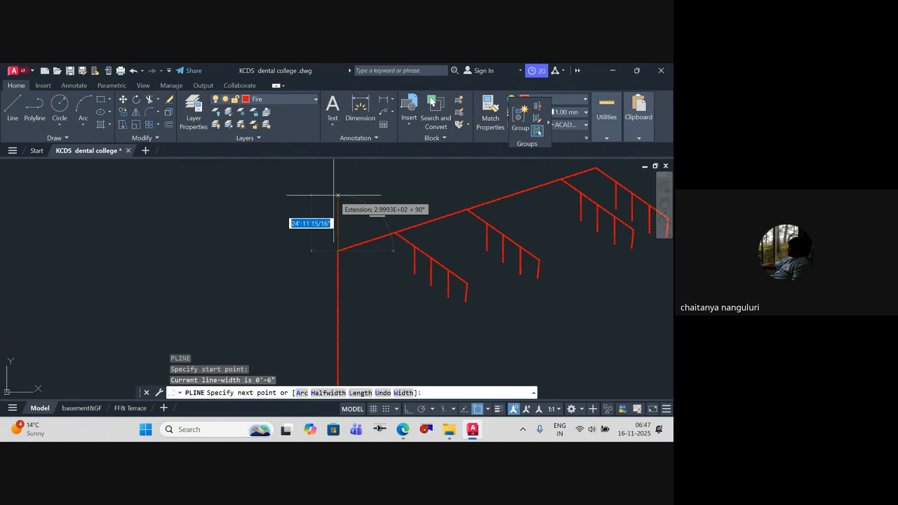
left_click(338, 195)
key("Escape")
key("Escape")
key("Escape")
scroll(353, 248, "up", 1)
scroll(369, 238, "down", 2)
scroll(350, 224, "up", 1)
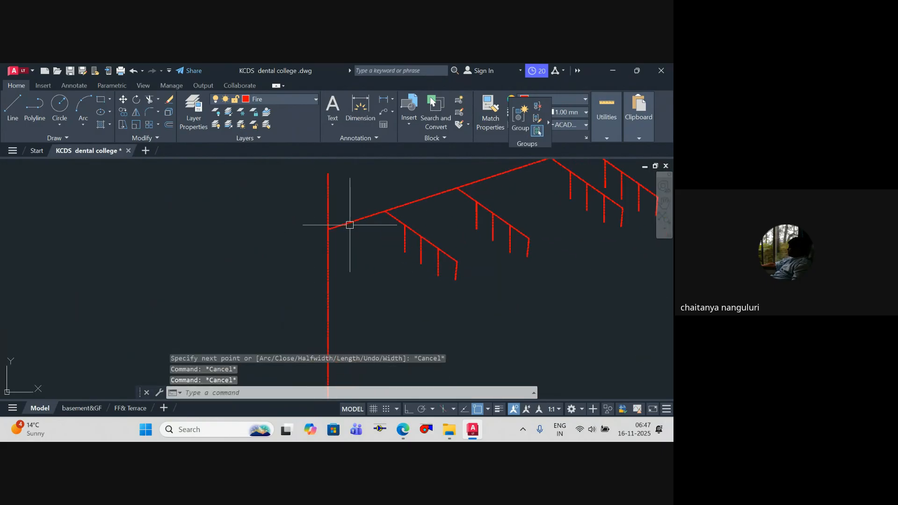
scroll(327, 213, "up", 1)
scroll(304, 216, "down", 1)
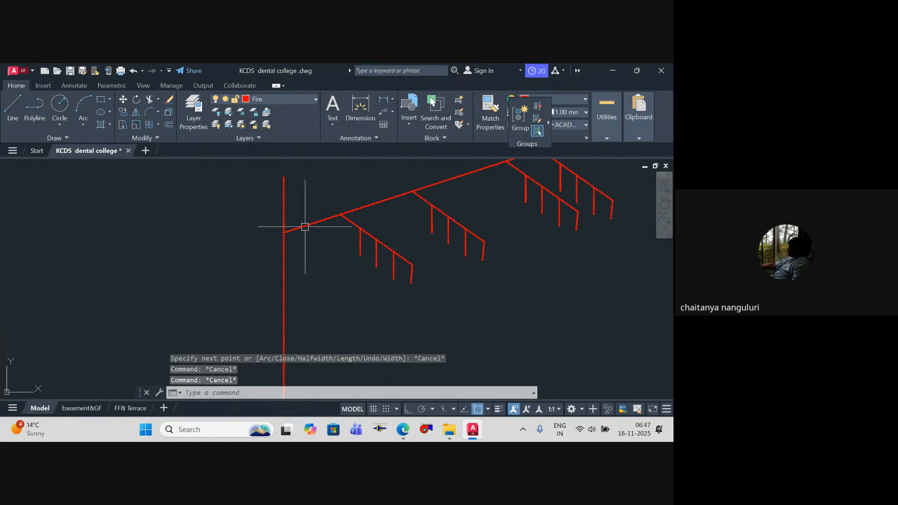
scroll(294, 234, "up", 3)
mouse_move(292, 234)
middle_mouse_down()
mouse_move(299, 256)
mouse_move(272, 228)
middle_mouse_up()
key("Escape")
scroll(279, 295, "down", 2)
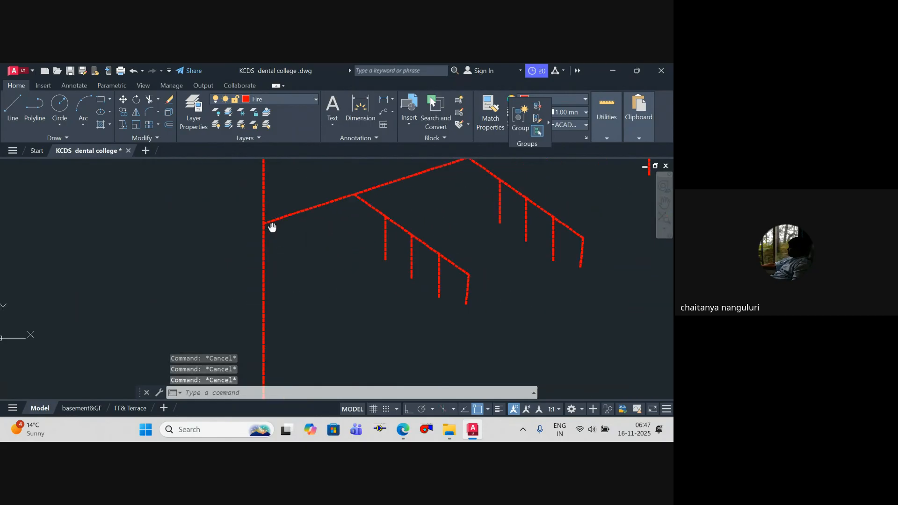
Step: Copy the sloping main with all its branches and drops to two lower points on the riser
scroll(263, 234, "down", 3)
middle_click_drag(269, 259, 271, 301)
scroll(421, 293, "up", 1)
left_click(430, 324)
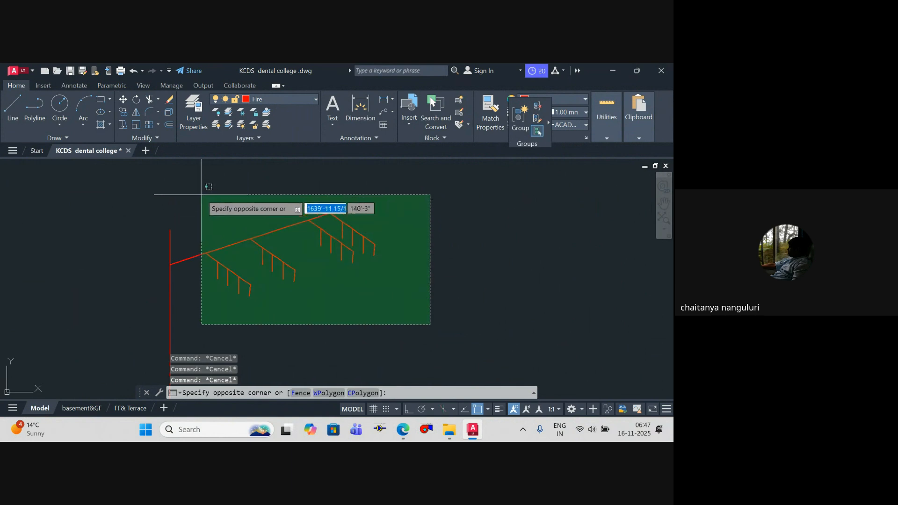
left_click(201, 195)
type("co")
key("Return")
left_click(171, 264)
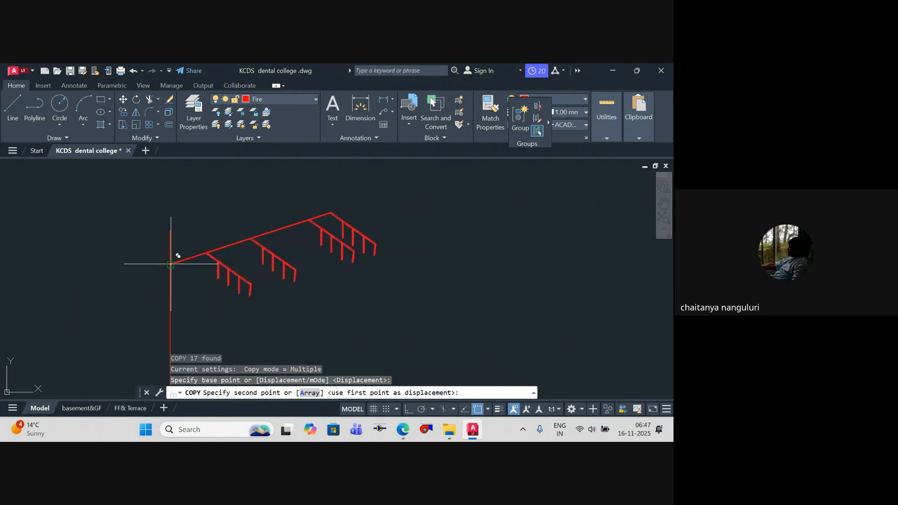
scroll(170, 298, "down", 1)
middle_click_drag(170, 299, 169, 176)
left_click(169, 234)
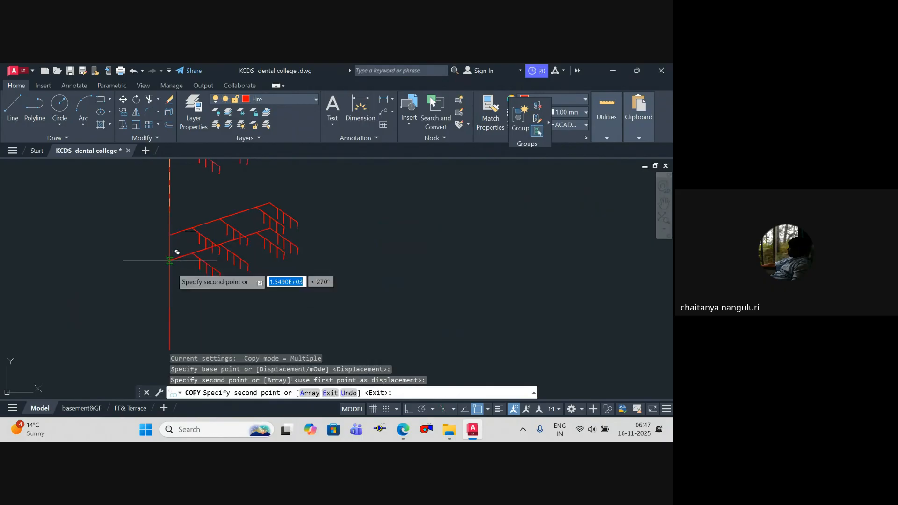
left_click(170, 305)
key("Escape")
Step: Stretch the riser's lower end further down below the lowest sloping main
key("Escape")
scroll(300, 247, "down", 2)
mouse_move(303, 242)
middle_mouse_down()
mouse_move(311, 257)
mouse_move(309, 229)
middle_mouse_up()
scroll(308, 229, "down", 2)
key("Escape")
key("Escape")
scroll(245, 270, "up", 5)
left_click(299, 299)
left_click(245, 265)
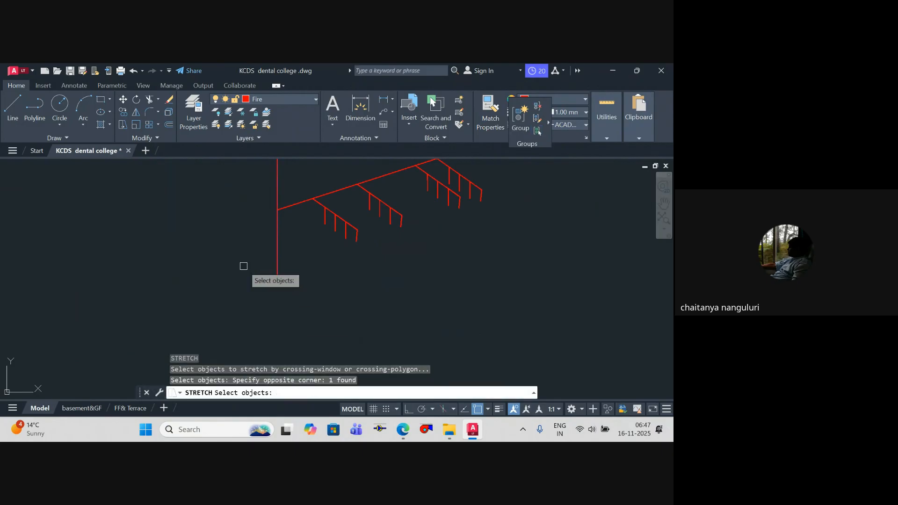
key("space")
left_click(277, 281)
left_click(277, 341)
Step: Draw a circle centred on the riser below the lowest sloping main
key("Escape")
scroll(306, 264, "down", 6)
middle_click_drag(306, 265, 321, 280)
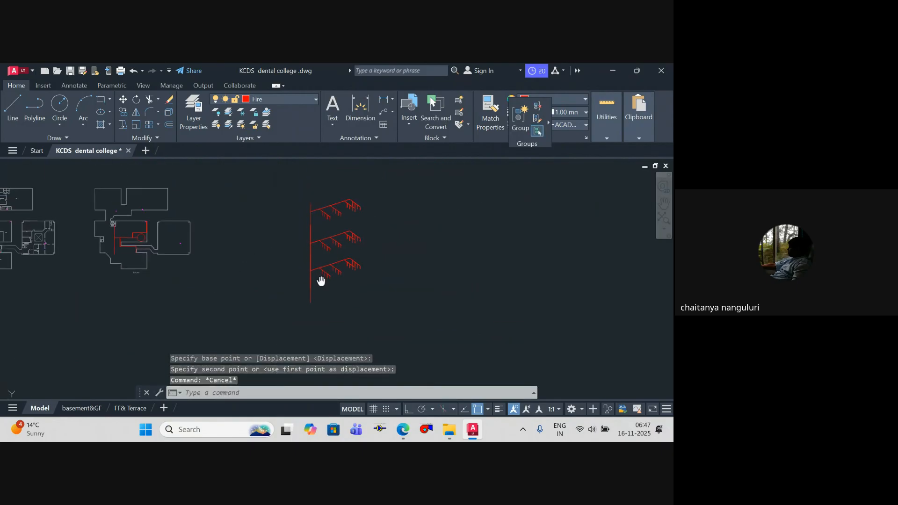
key("Escape")
scroll(324, 248, "up", 4)
middle_click_drag(324, 249, 323, 178)
key("Escape")
middle_click_drag(324, 293, 324, 243)
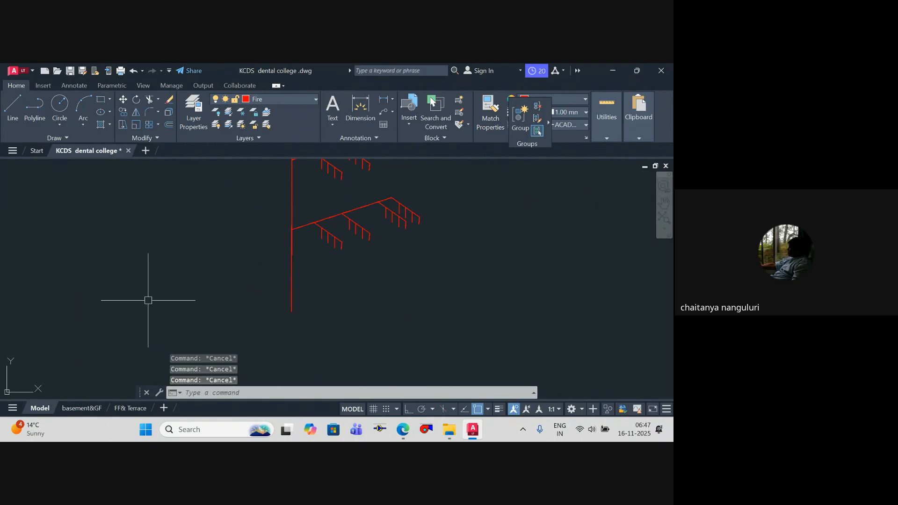
scroll(243, 329, "down", 2)
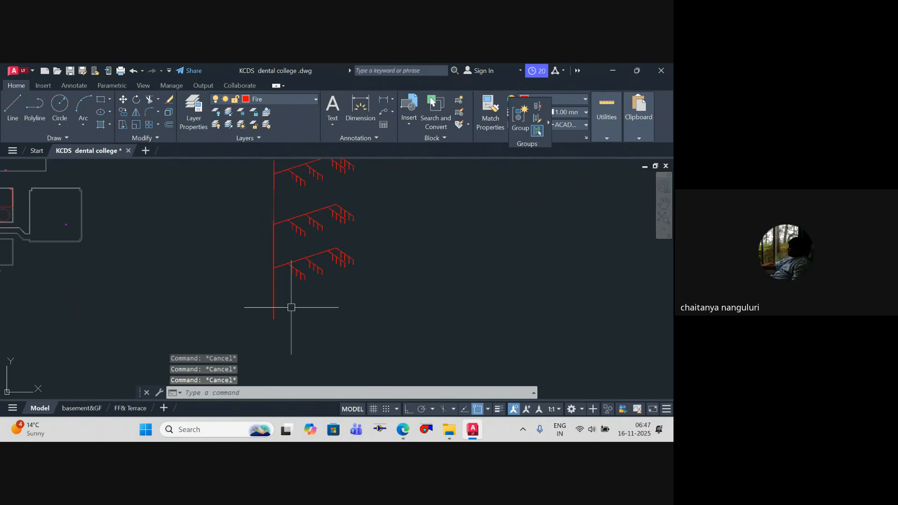
scroll(283, 307, "up", 2)
type("c")
key("Return")
scroll(266, 298, "up", 4)
left_click(263, 277)
left_click(290, 292)
key("Escape")
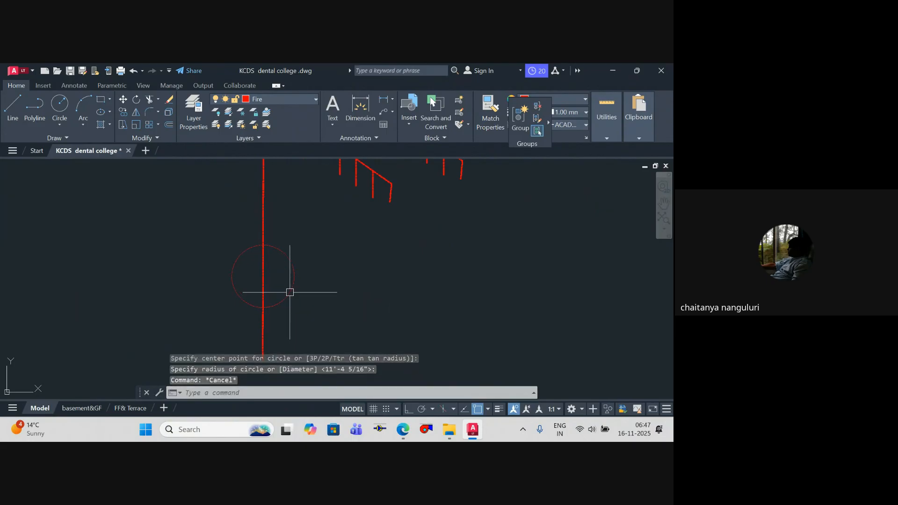
Step: Trim away the part of the riser inside the circle
key("Return")
type("t")
key("Return")
left_click(282, 300)
key("Return")
left_click(263, 281)
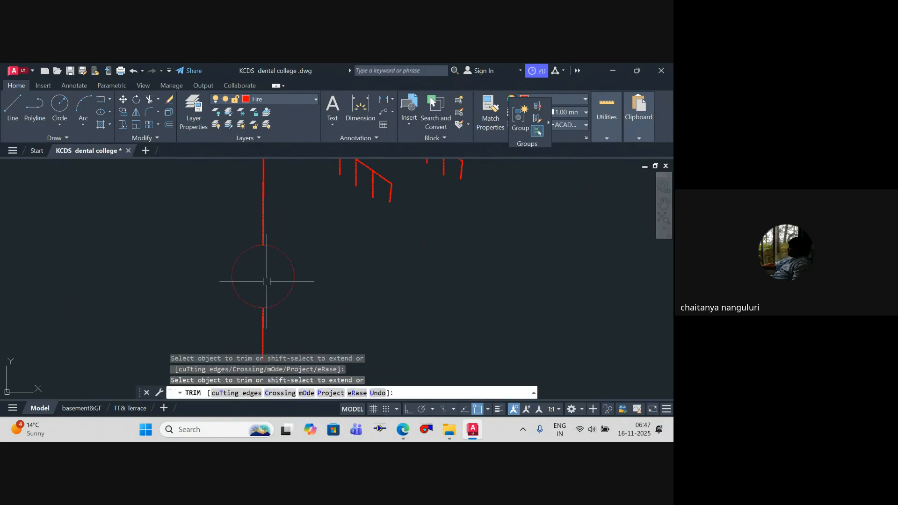
key("Escape")
key("Escape")
Step: Examine the riser diagram's three branch levels, their junctions with the riser and the circle near its base
scroll(295, 278, "down", 5)
scroll(299, 280, "down", 3)
scroll(291, 301, "up", 3)
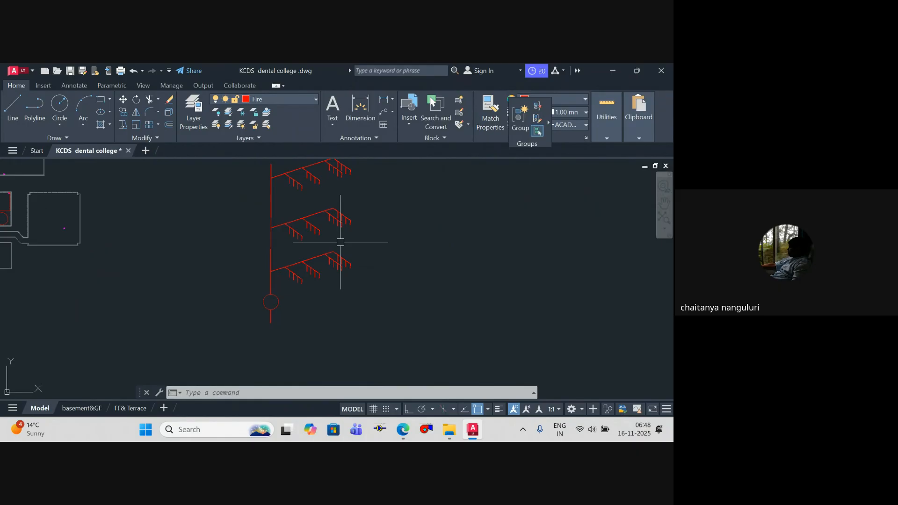
middle_click_drag(341, 242, 339, 273)
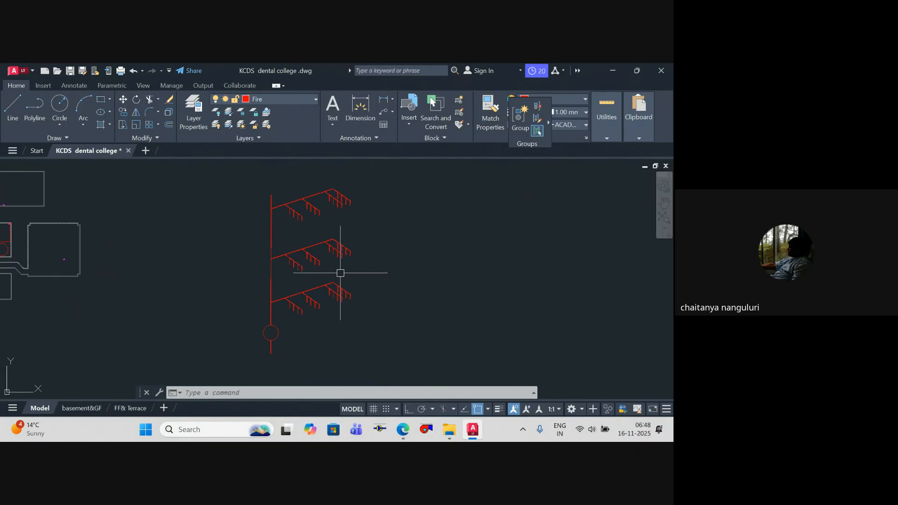
scroll(270, 203, "up", 10)
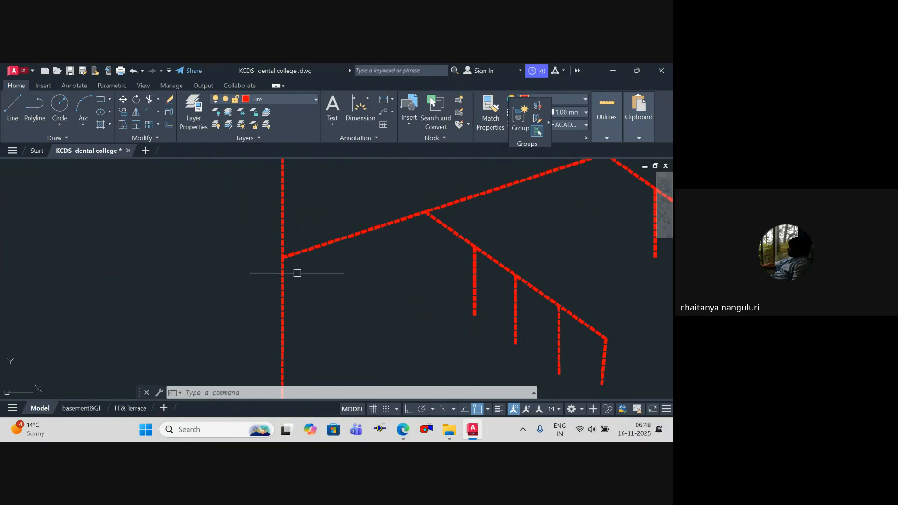
scroll(310, 274, "down", 8)
scroll(346, 290, "down", 4)
scroll(296, 275, "up", 4)
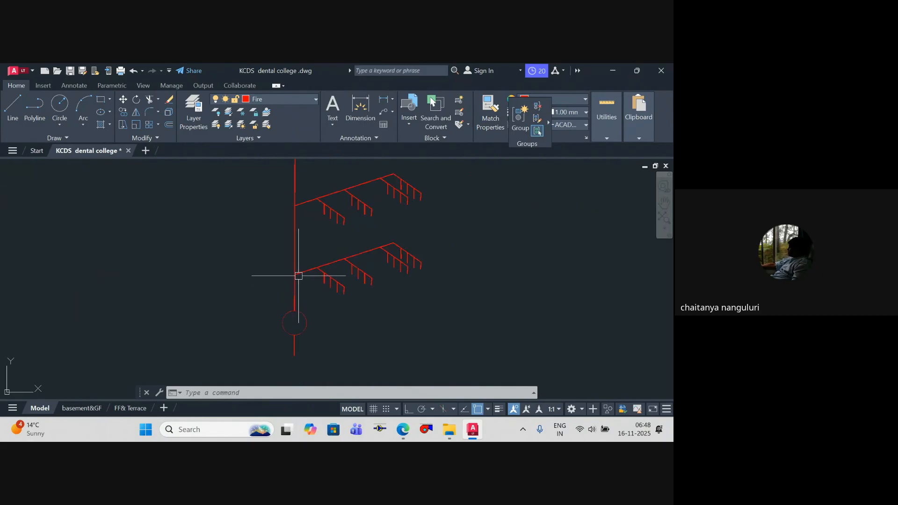
scroll(287, 334, "down", 2)
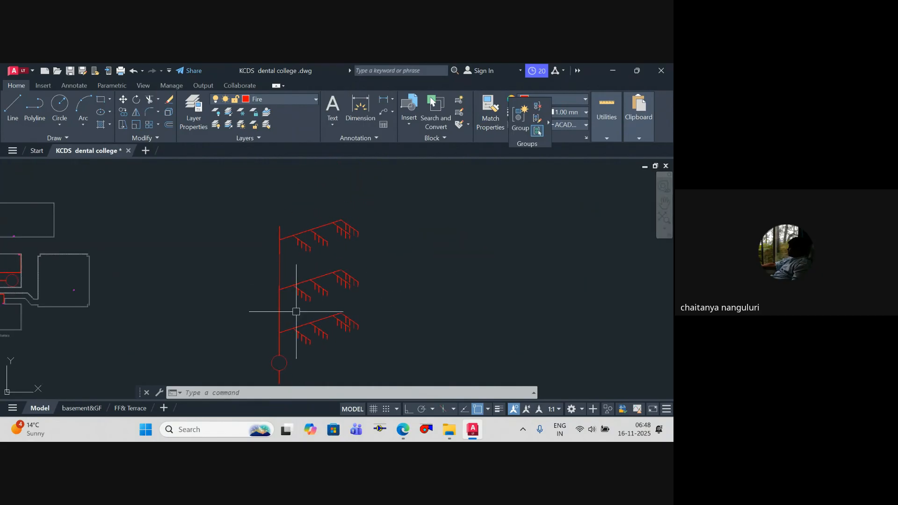
scroll(288, 248, "up", 6)
key("Escape")
key("Escape")
key("Escape")
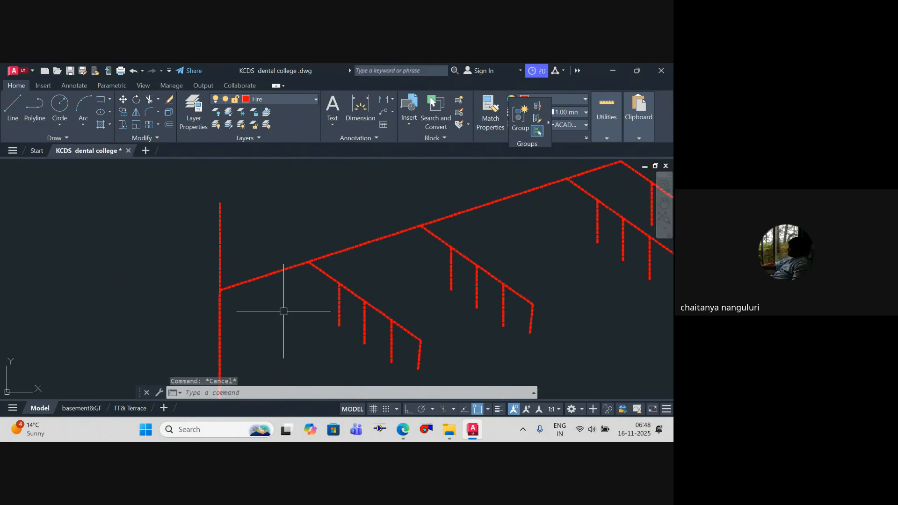
Step: Draw a T-shaped symbol on the top sloping main near the riser, with a stem about 3'-6" high and a horizontal cap
type("pl")
key("Return")
scroll(249, 273, "up", 3)
left_click(226, 299)
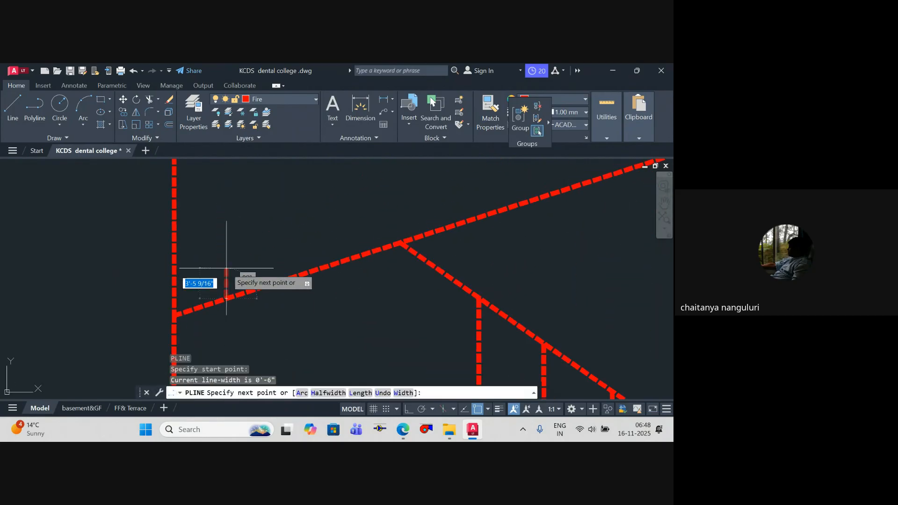
key("Escape")
key("Return")
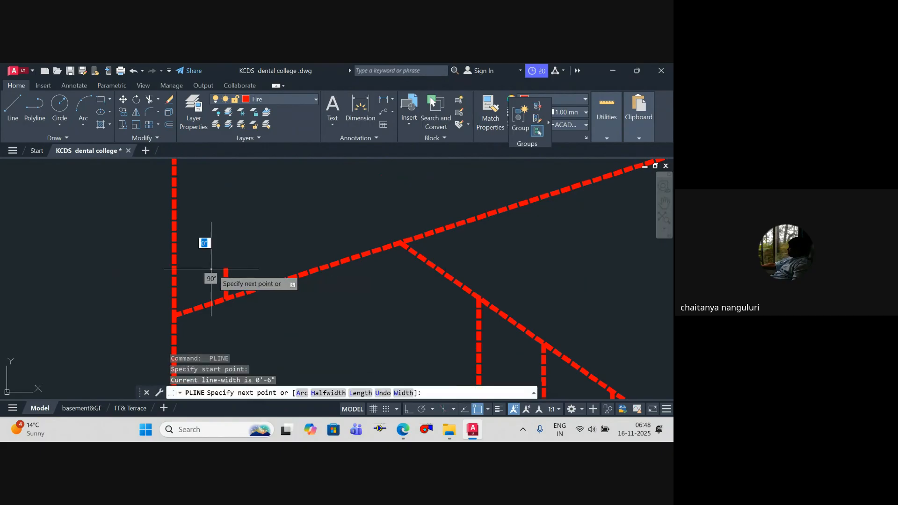
left_click(211, 268)
left_click(247, 269)
key("Escape")
Step: Add the multiline text "FS" above the T-shaped symbol
type("mt")
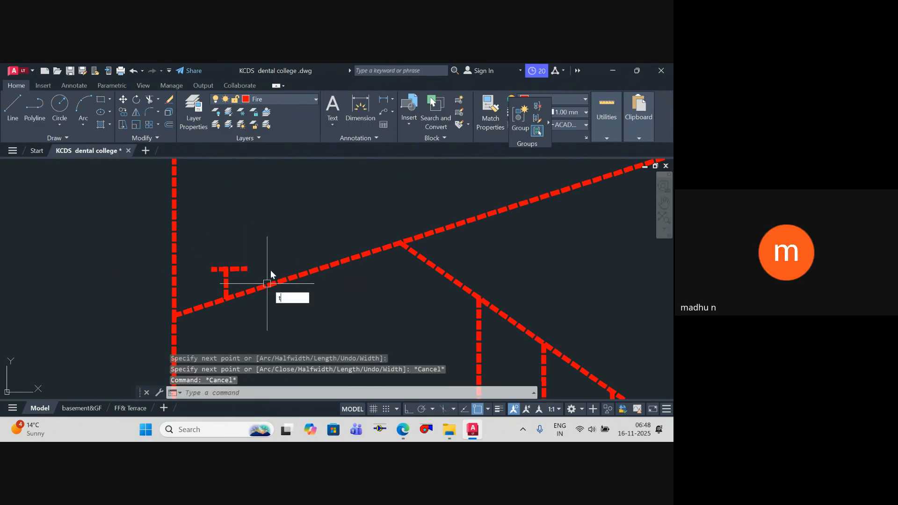
key("Return")
left_click(232, 217)
left_click(299, 238)
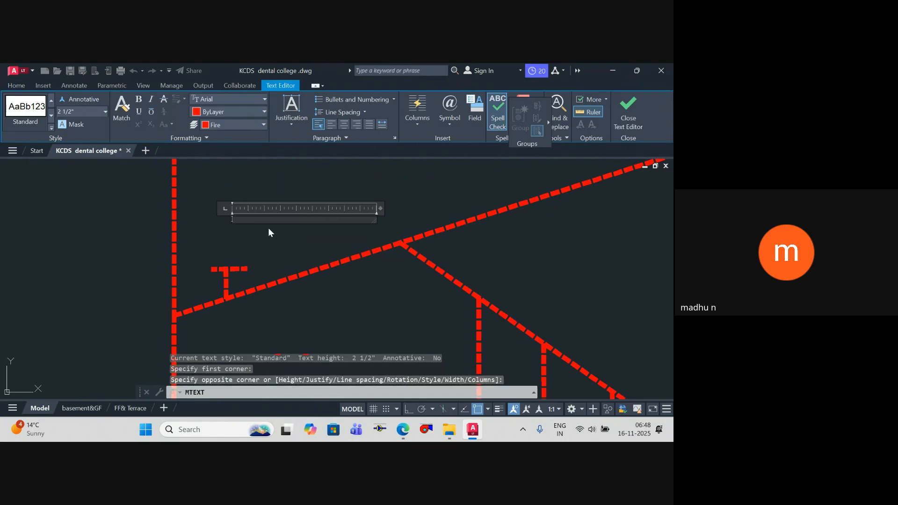
type("80")
left_click(281, 241)
key("Escape")
scroll(238, 220, "up", 3)
Step: Scale the FS text by a factor of 6
left_click(226, 215)
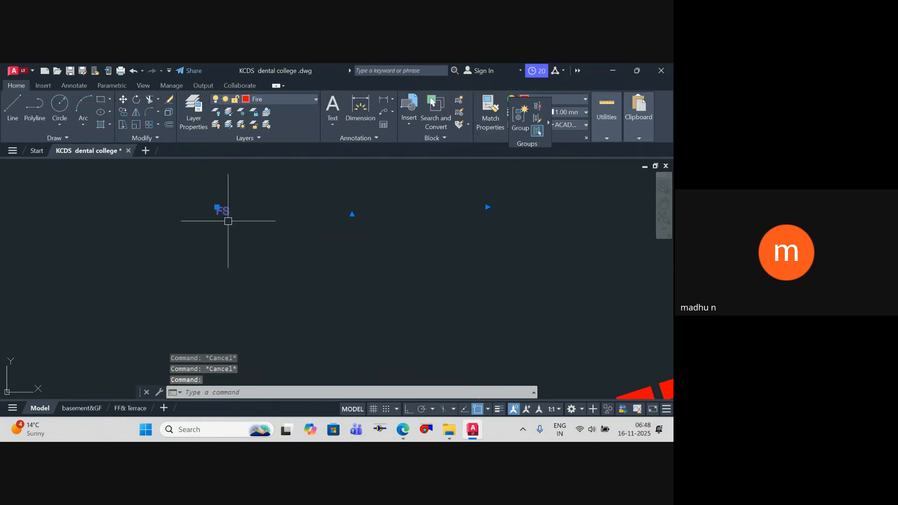
type("sc")
key("Return")
left_click(228, 222)
type("6")
key("Return")
scroll(241, 222, "down", 4)
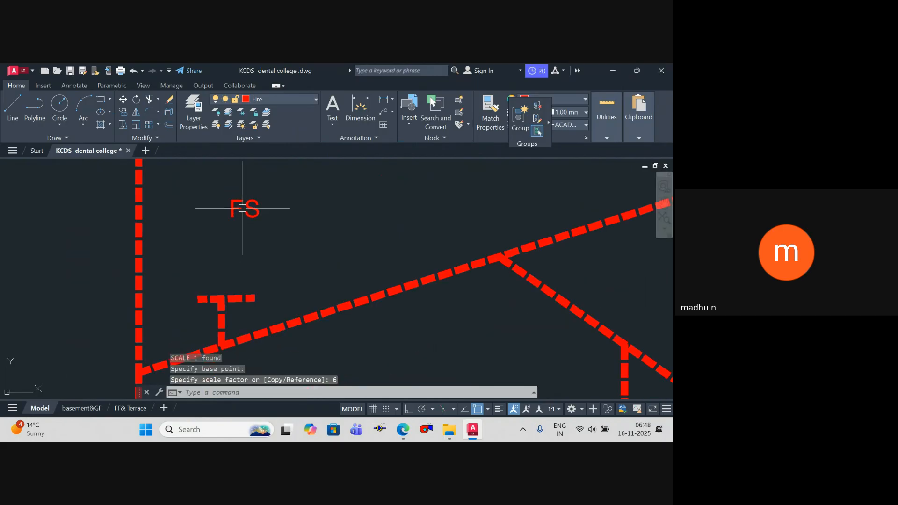
Step: Move the FS text down to sit just above the T-shaped symbol's cap
left_click(244, 208)
type("m")
key("Return")
left_click(302, 217)
key("Escape")
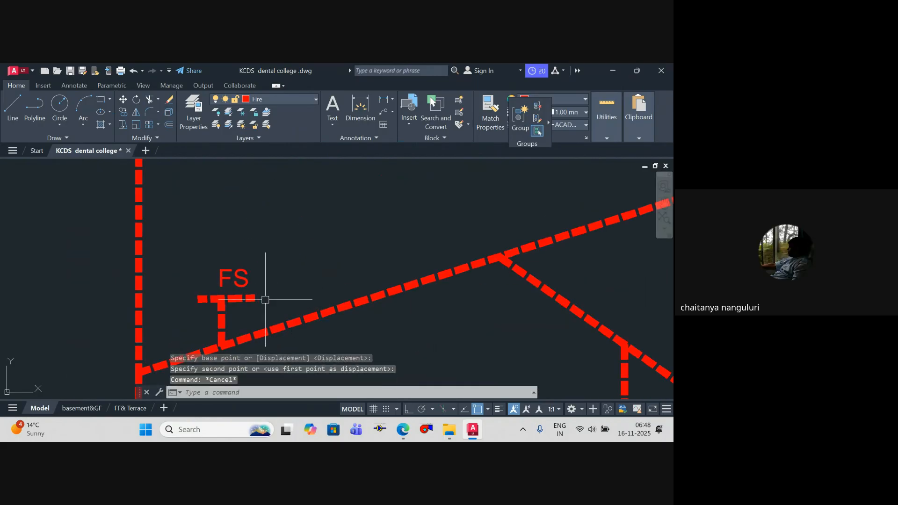
left_click(271, 304)
left_click(187, 247)
scroll(220, 236, "down", 3)
type("co")
key("Return")
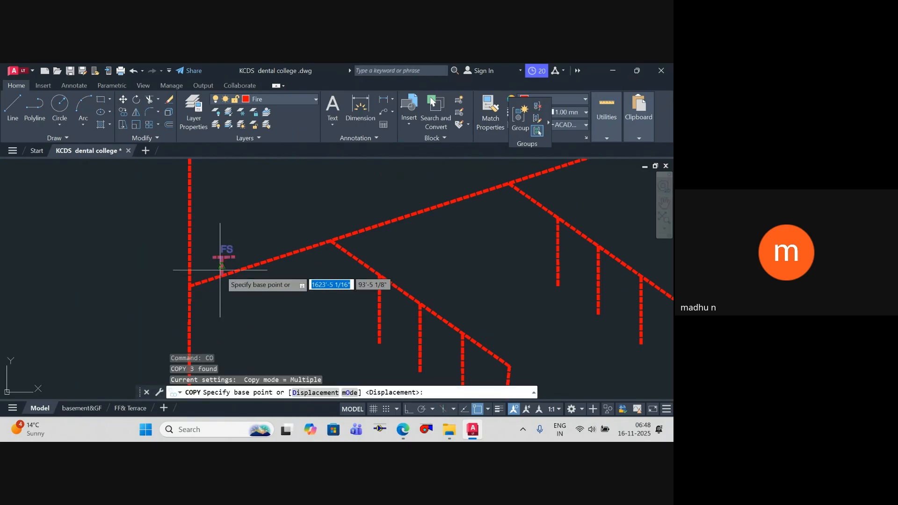
left_click(226, 261)
scroll(233, 259, "up", 3)
key("Escape")
Step: Copy the T-shaped symbol with its FS text onto the middle and lowest sloping mains beside the riser
left_click(248, 257)
left_click(169, 216)
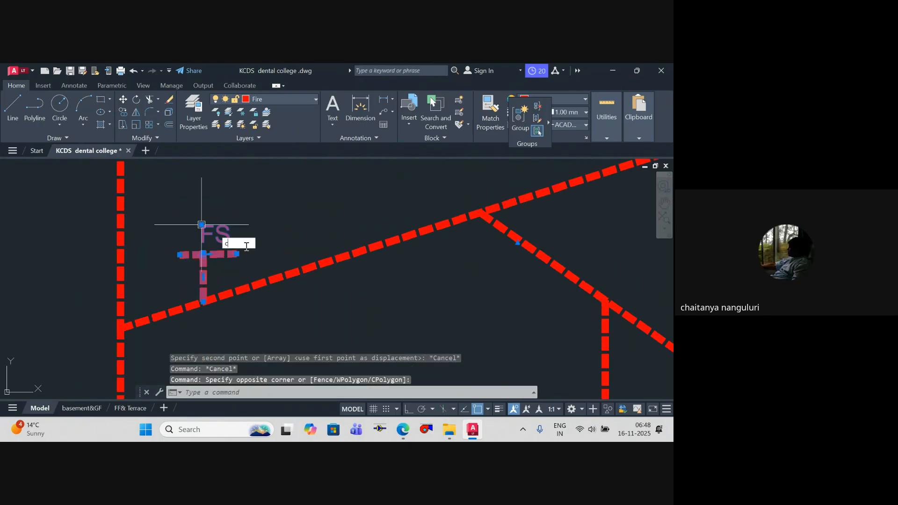
type("co")
key("Return")
left_click(214, 299)
scroll(226, 209, "down", 4)
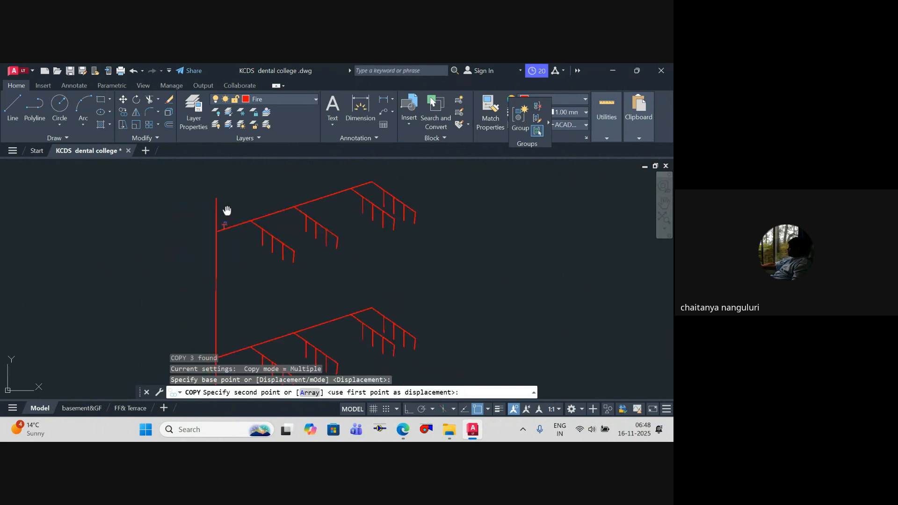
scroll(241, 275, "up", 3)
left_click(189, 309)
scroll(197, 299, "down", 4)
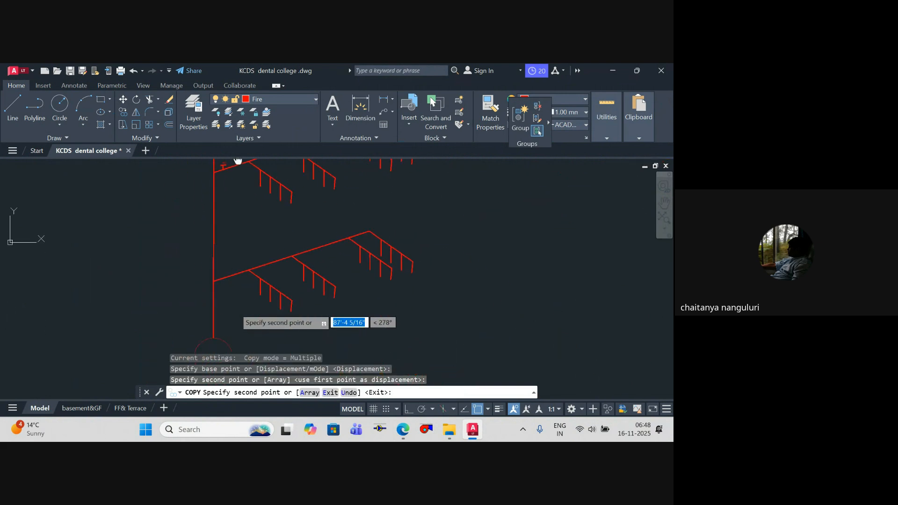
scroll(212, 277, "up", 3)
key("Escape")
scroll(325, 216, "down", 4)
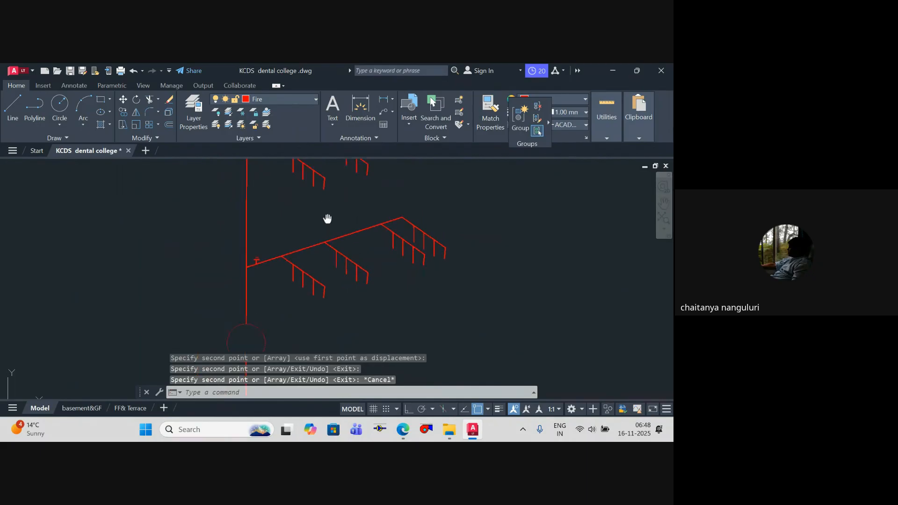
Step: Examine the FS symbols near the riser on all three levels of the diagram
middle_click_drag(341, 261, 331, 274)
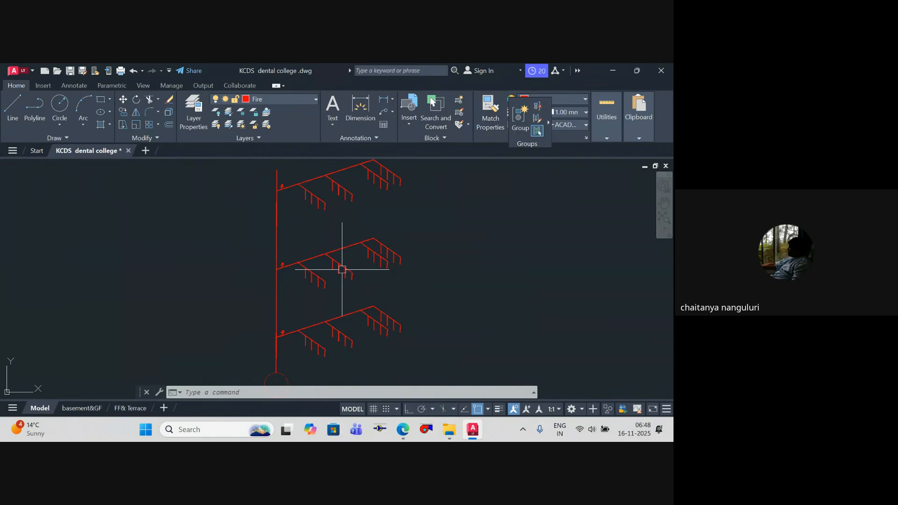
scroll(355, 262, "down", 4)
scroll(373, 248, "up", 2)
middle_click_drag(371, 241, 351, 247)
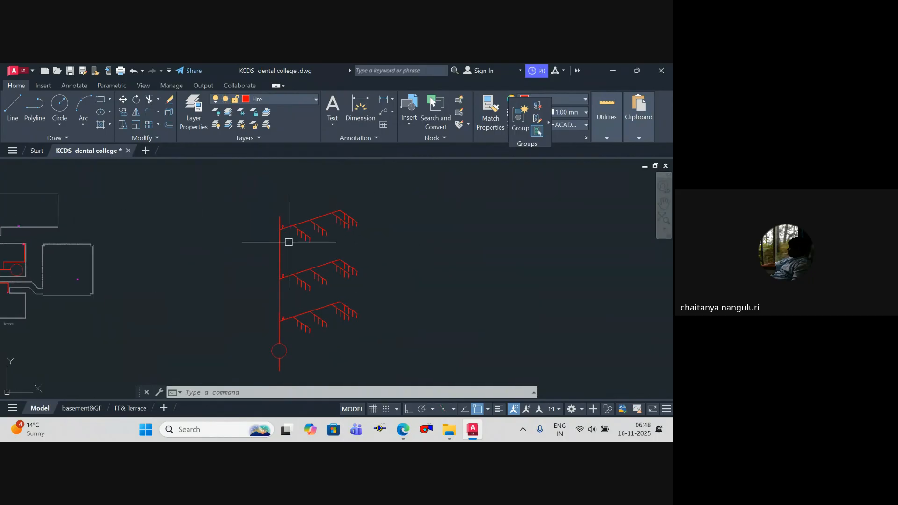
key("Escape")
scroll(287, 234, "up", 6)
scroll(304, 220, "down", 4)
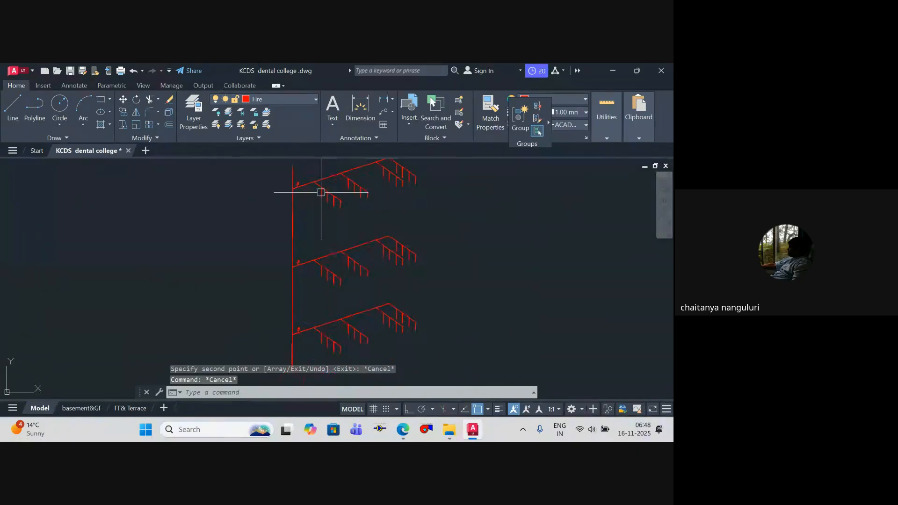
scroll(321, 192, "down", 2)
scroll(309, 184, "up", 5)
key("Escape")
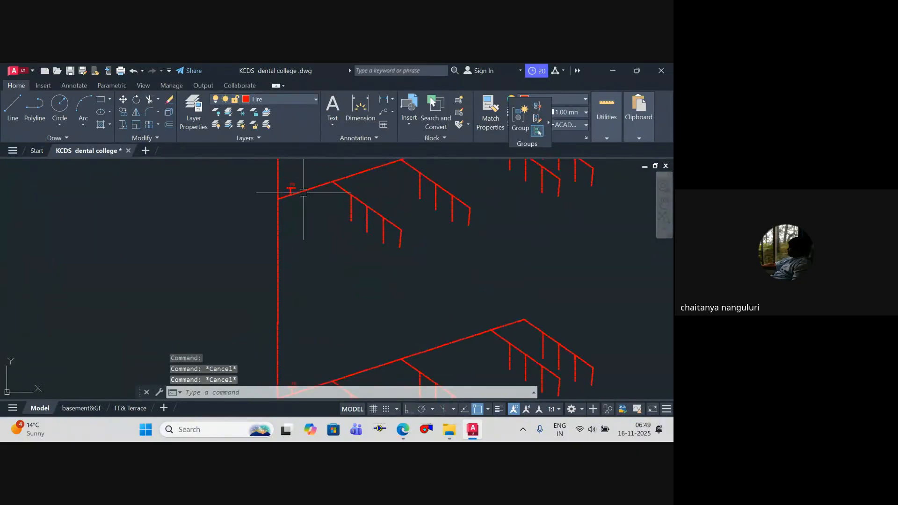
key("Escape")
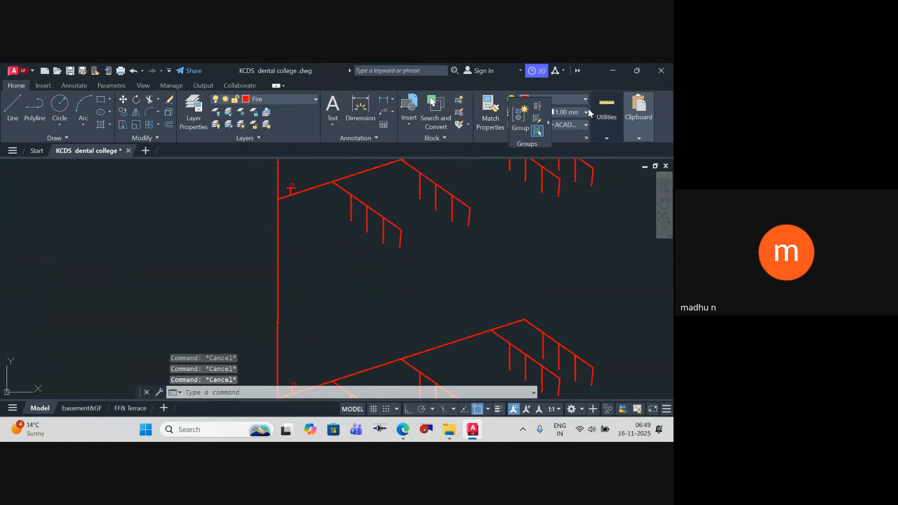
Step: Draw a green polyline from the top main beyond its FS symbol, across the riser and straight down beside it to just above the base circle
left_click(575, 103)
left_click(547, 203)
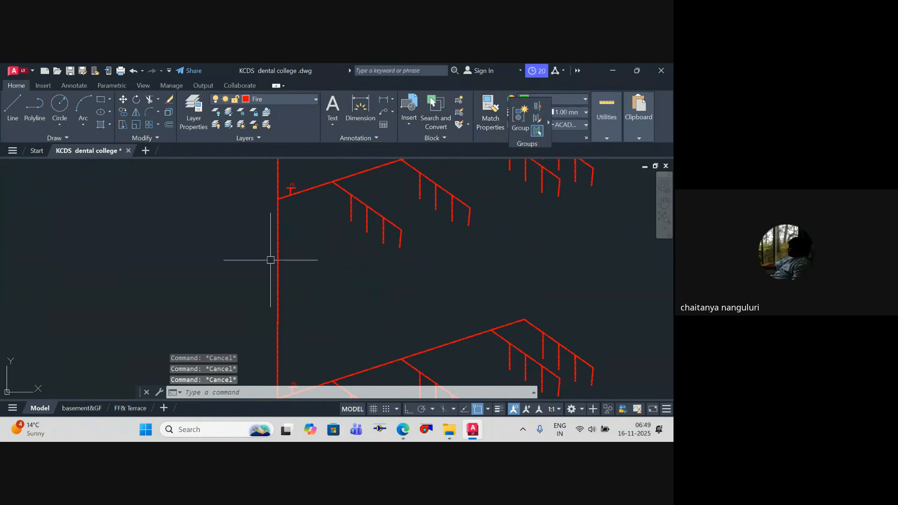
type("pl")
key("Return")
scroll(301, 207, "up", 4)
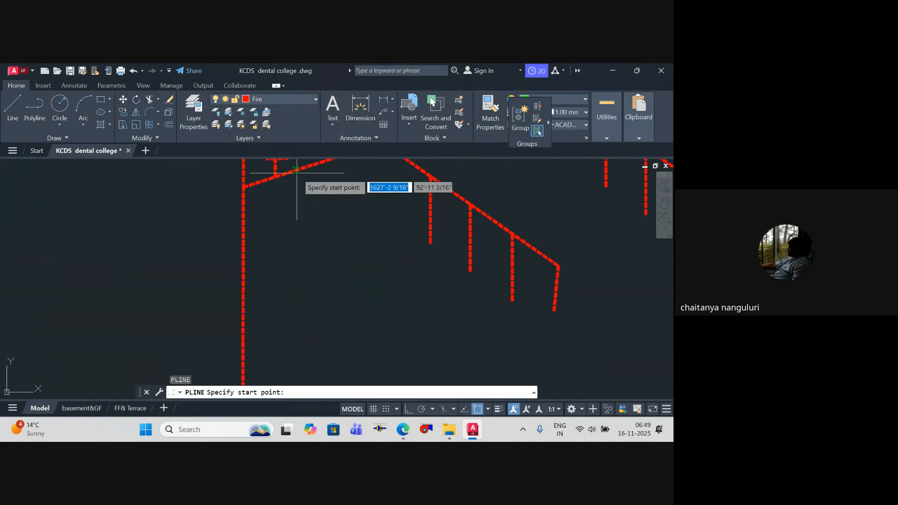
left_click(295, 170)
left_click(316, 198)
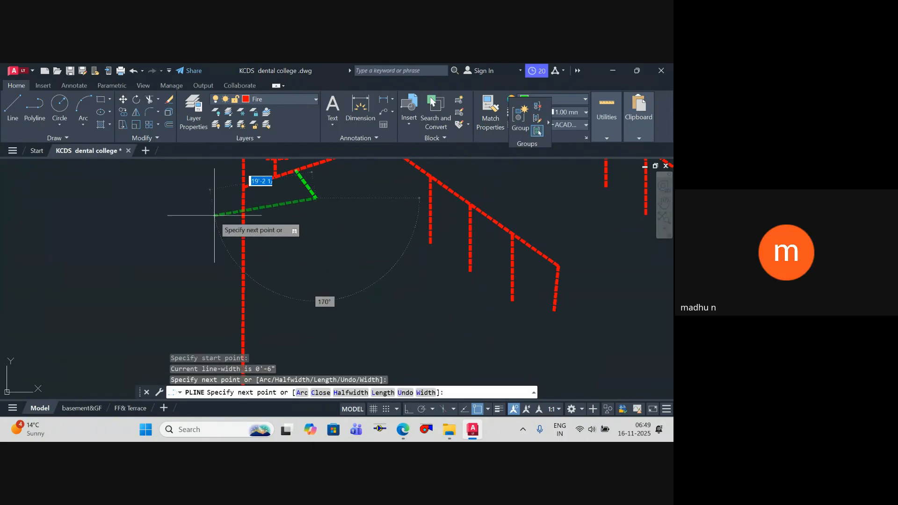
left_click(216, 218)
scroll(221, 271, "down", 5)
middle_click_drag(221, 274, 218, 142)
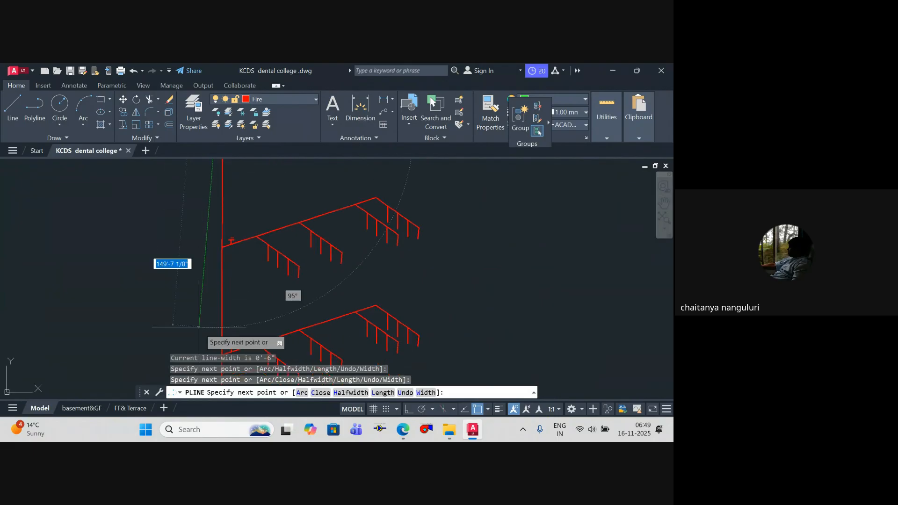
scroll(198, 326, "down", 5)
middle_click_drag(198, 327, 202, 215)
scroll(204, 285, "up", 4)
left_click(410, 410)
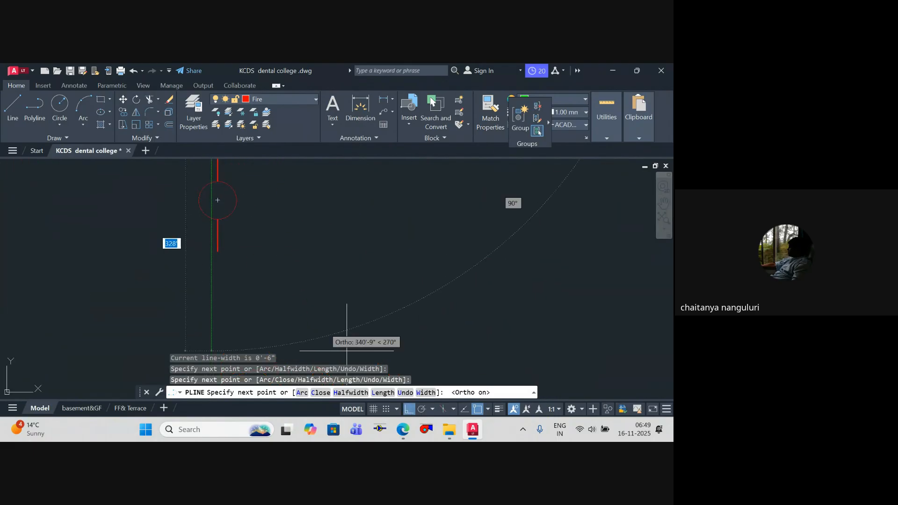
scroll(261, 257, "down", 3)
middle_click_drag(261, 257, 267, 335)
scroll(240, 288, "up", 7)
key("Escape")
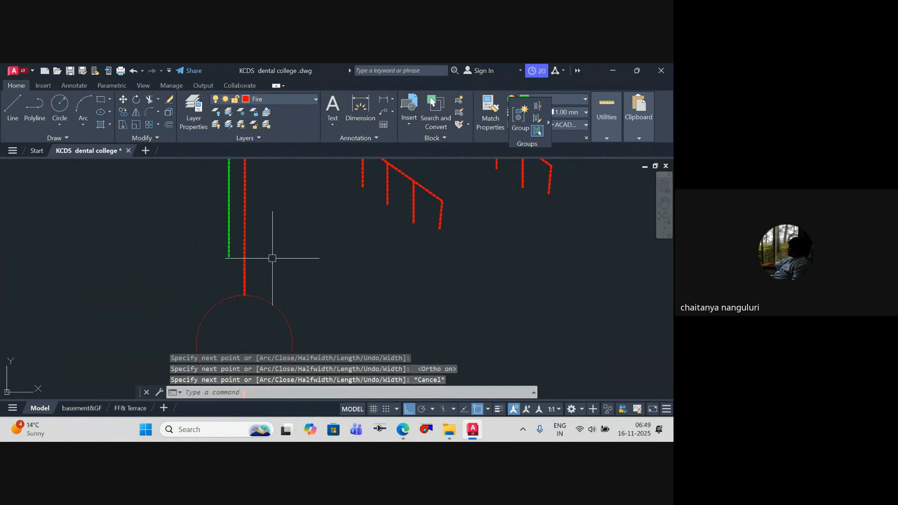
Step: Draw a bent green polyline from the middle main beyond its FS symbol, across the riser to the vertical green line
scroll(275, 262, "down", 5)
scroll(288, 322, "up", 6)
scroll(290, 328, "up", 5)
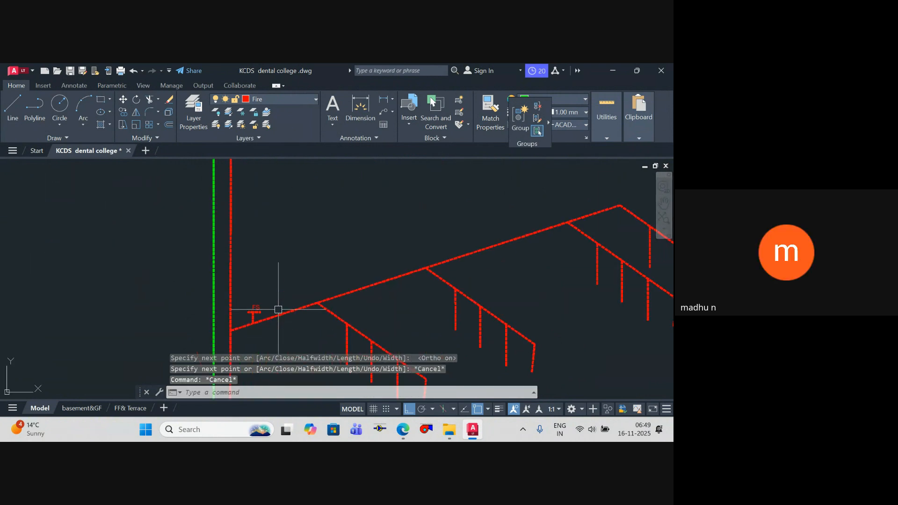
key("Return")
left_click(272, 315)
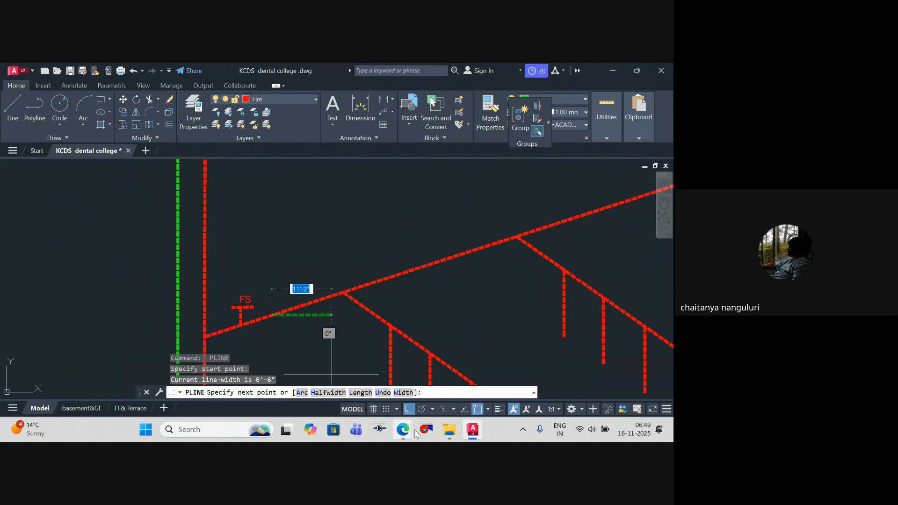
key("F8")
left_click(292, 332)
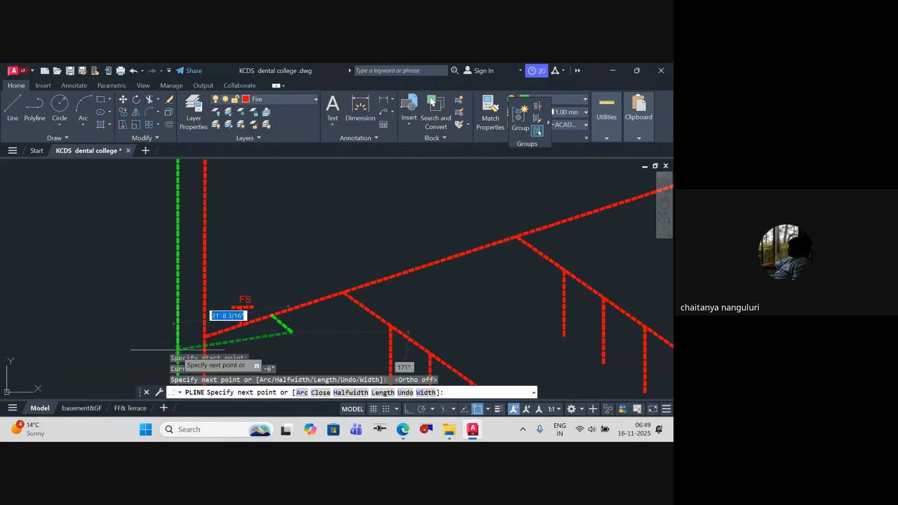
left_click(177, 354)
scroll(202, 256, "down", 2)
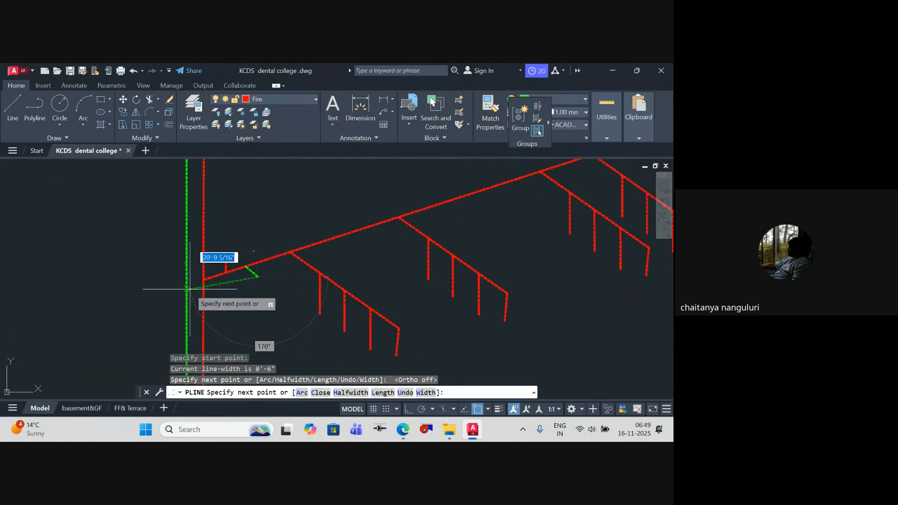
key("Escape")
Step: Copy the bent green branch from the middle main to the same spot on the lowest main
left_click(263, 285)
left_click(253, 276)
type("c")
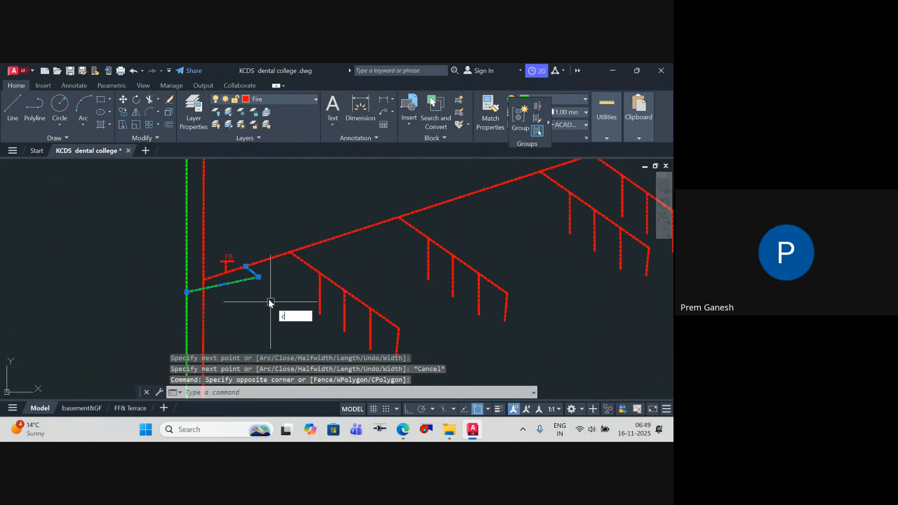
type("o")
key("Return")
left_click(246, 266)
scroll(248, 279, "down", 4)
middle_click_drag(249, 283, 250, 193)
scroll(249, 288, "up", 2)
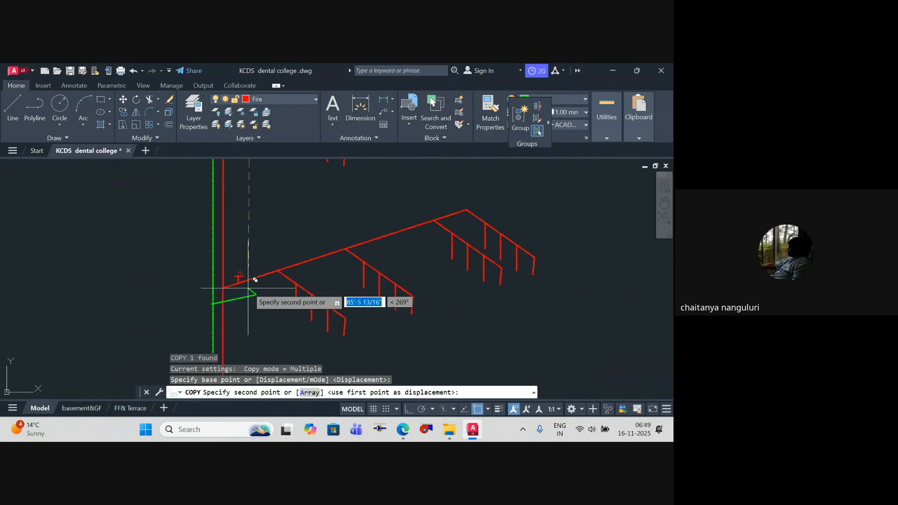
left_click(248, 281)
key("Escape")
key("Escape")
key("Escape")
key("Escape")
Step: Trim the lowest green branch where it overshoots the vertical green line
scroll(206, 280, "up", 2)
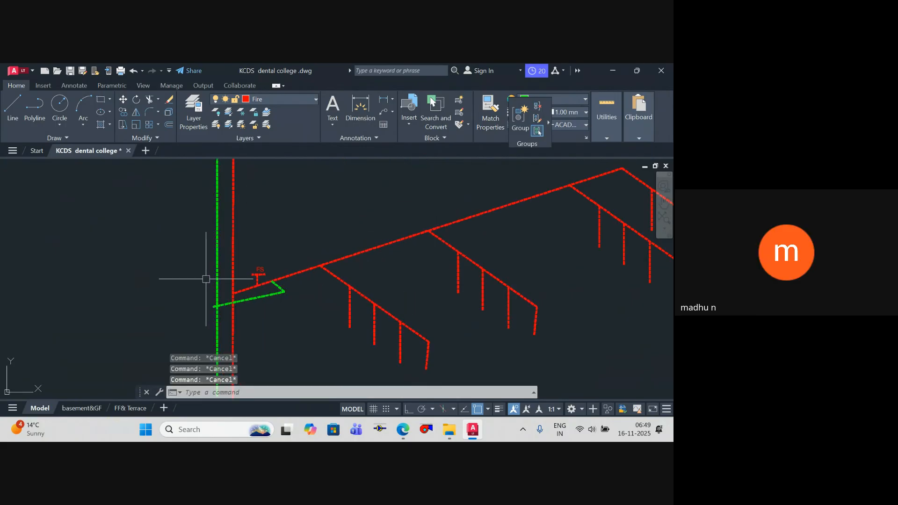
scroll(205, 280, "up", 2)
type("tr t")
key("space")
left_click(233, 329)
key("space")
left_click(226, 349)
key("Escape")
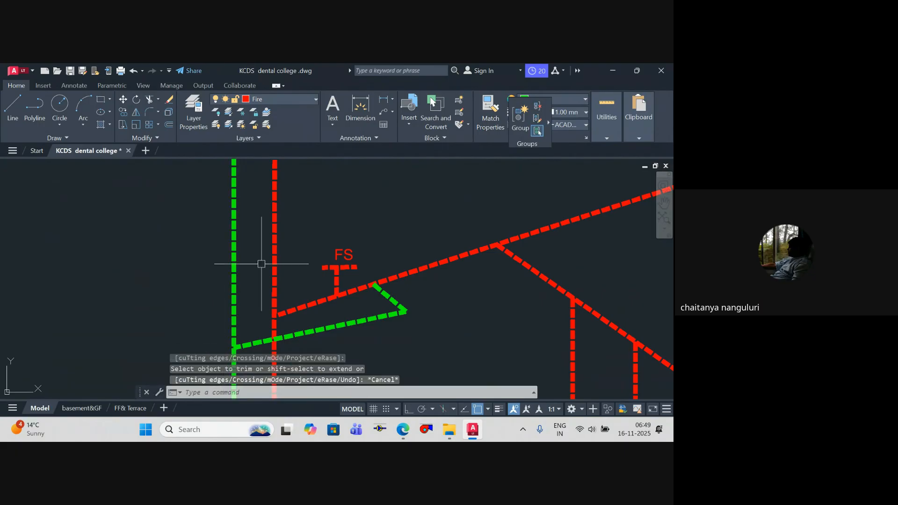
key("Escape")
key("Escape")
key("Escape")
Step: Examine the green branch connections and the red branch lines with their drops
scroll(262, 264, "down", 5)
middle_click_drag(265, 273, 302, 306)
scroll(285, 266, "up", 1)
scroll(311, 297, "down", 1)
middle_click_drag(322, 266, 305, 256)
scroll(312, 254, "up", 4)
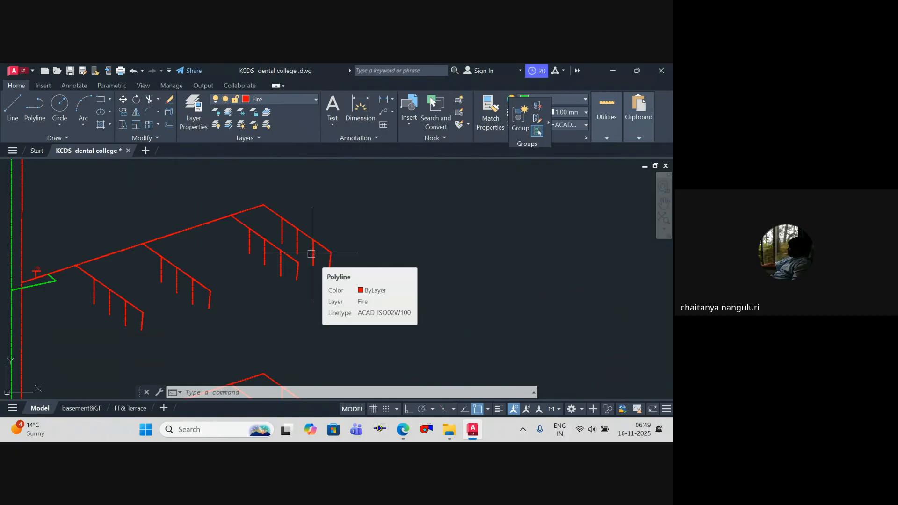
scroll(47, 265, "up", 3)
scroll(65, 260, "down", 3)
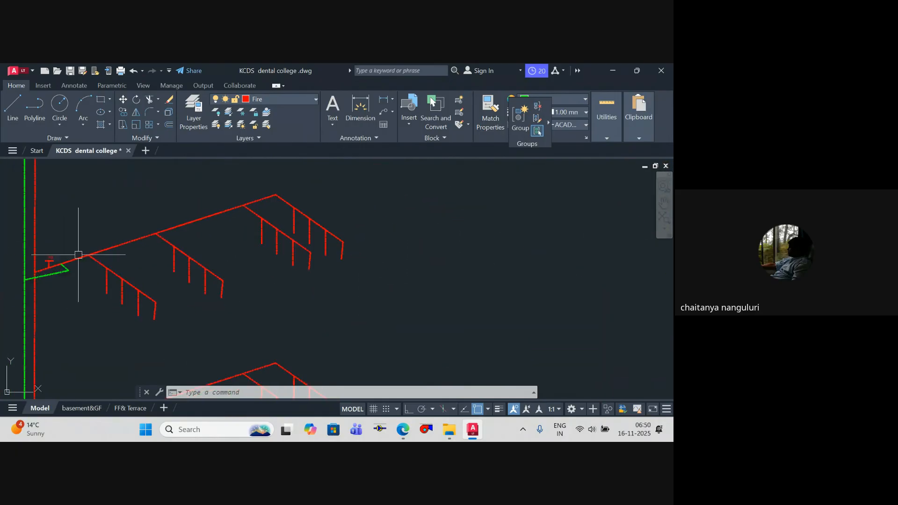
scroll(115, 260, "up", 5)
key("Escape")
key("Escape")
key("Escape")
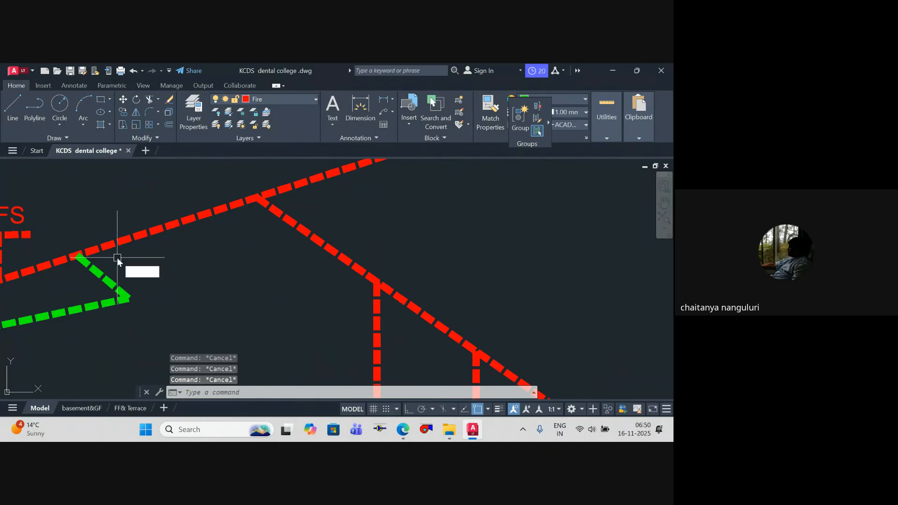
type("rec")
key("Return")
scroll(140, 267, "up", 2)
key("Escape")
Step: Draw a small rectangle beside the bent green branch, with a diagonal of about 2'-7"
type("re")
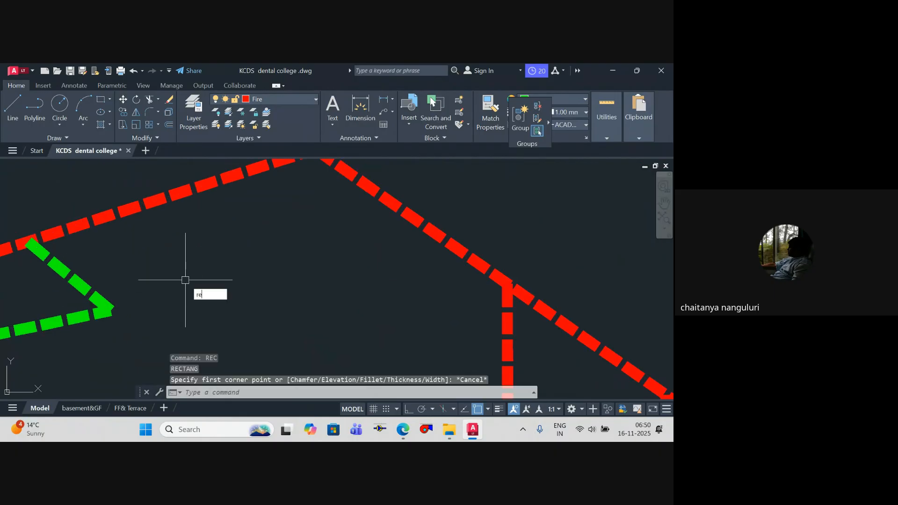
type("c")
key("Return")
left_click(185, 280)
key("Escape")
key("Escape")
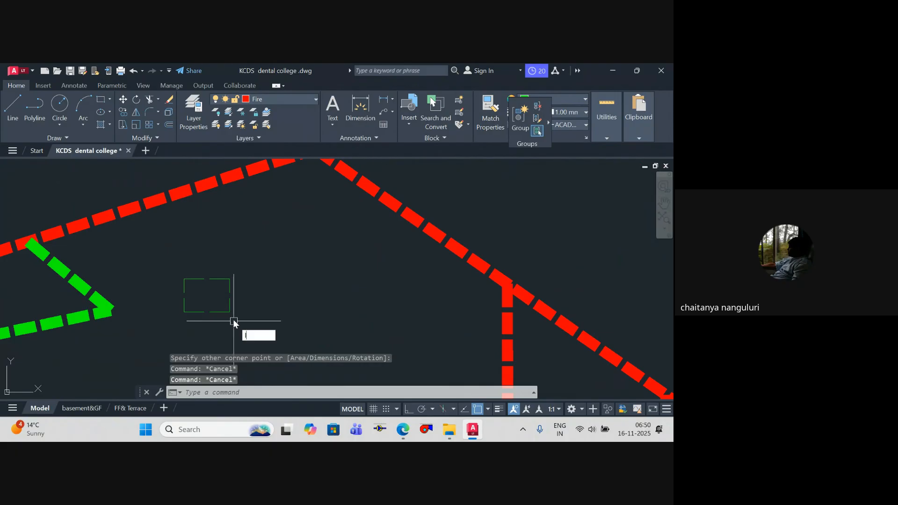
Step: Draw both diagonal lines between opposite corners of the small rectangle
type("l")
key("Return")
left_click(184, 312)
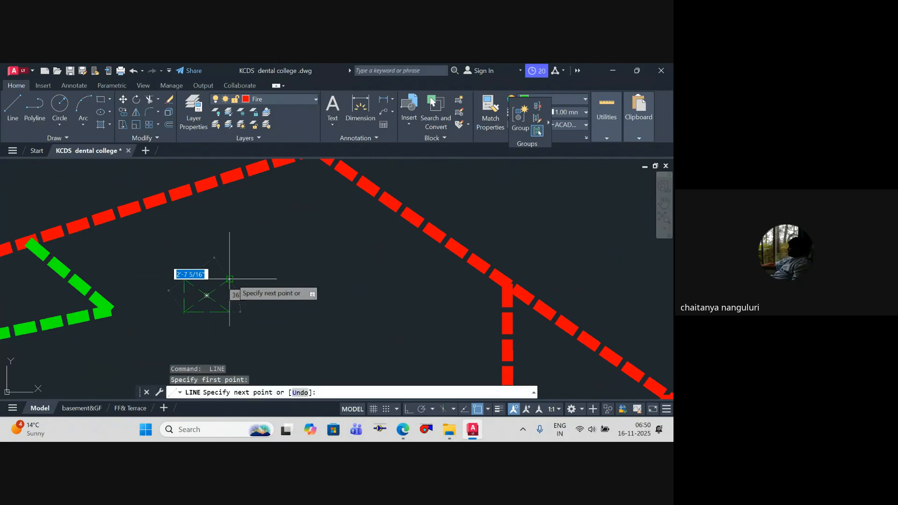
left_click(229, 279)
key("Escape")
left_click(241, 321)
key("Escape")
type("tr")
key("Return")
type("t")
key("Return")
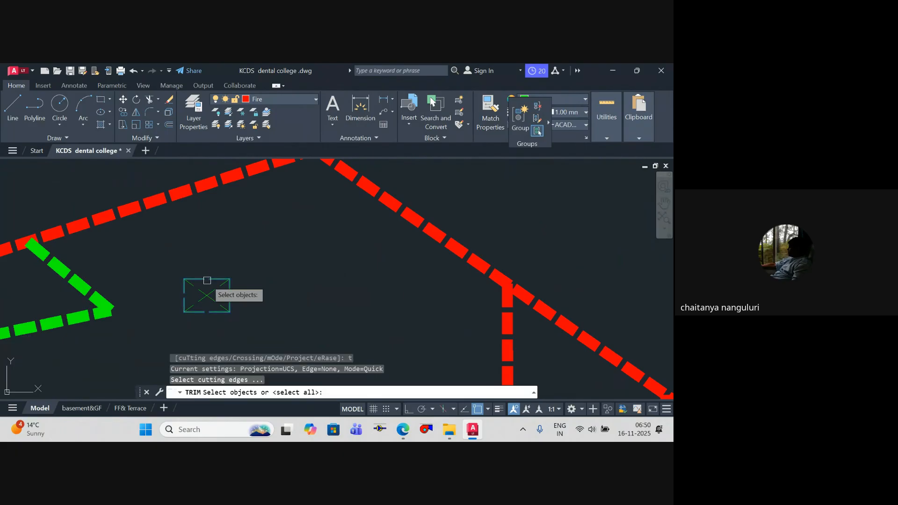
left_click(207, 280)
key("Escape")
type("tr")
key("Return")
type("t")
key("Return")
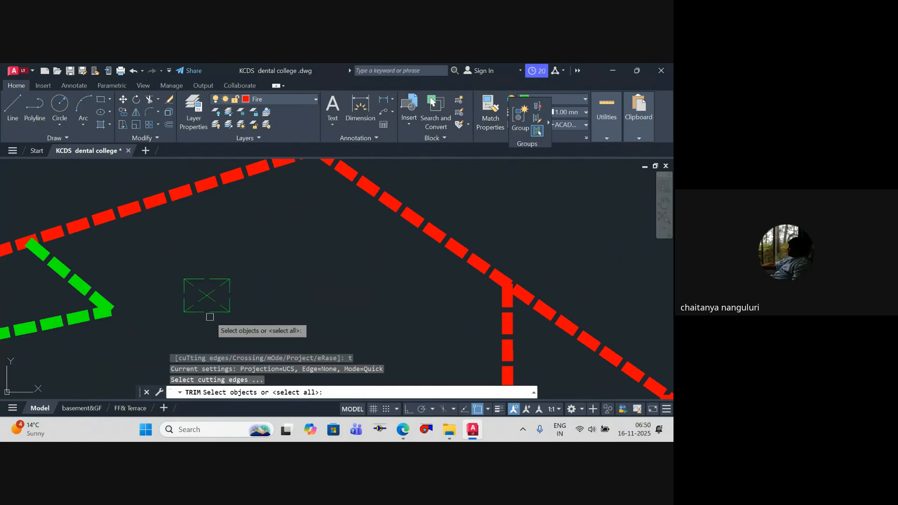
left_click(213, 315)
key("Escape")
key("Escape")
Step: Trim away the rectangle's upper and lower sides to leave a bow-tie valve symbol
type("tr")
key("Return")
left_click(221, 316)
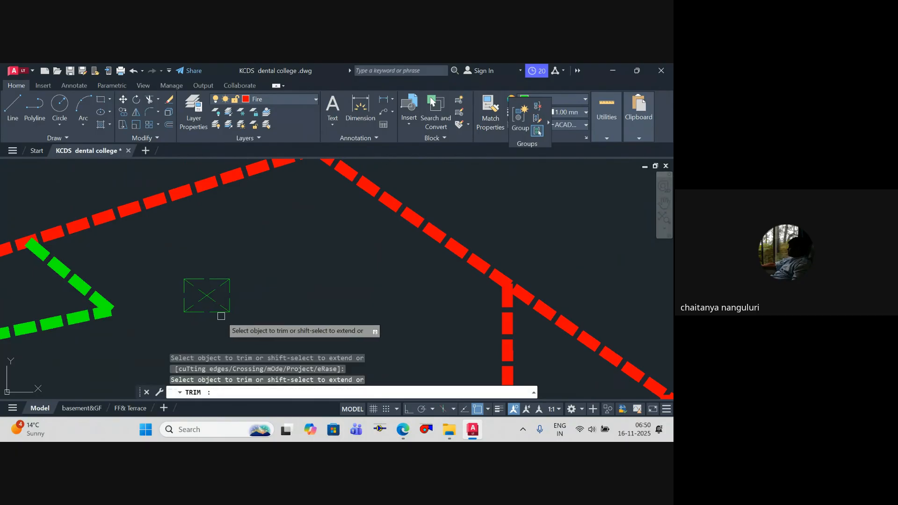
key("Escape")
Step: Rotate the whole bow-tie symbol clockwise about its centre so its axis slopes steeply downward
left_click(266, 310)
left_click(156, 245)
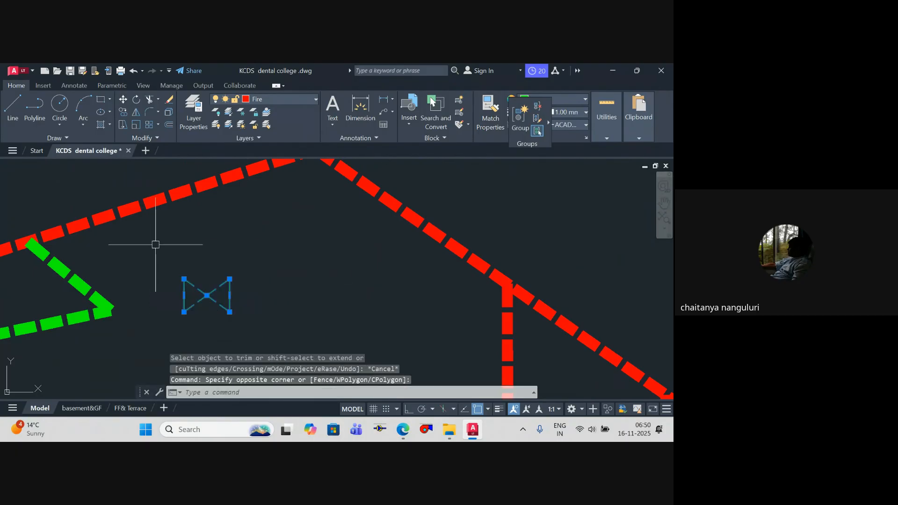
type("ro")
key("Return")
left_click(207, 296)
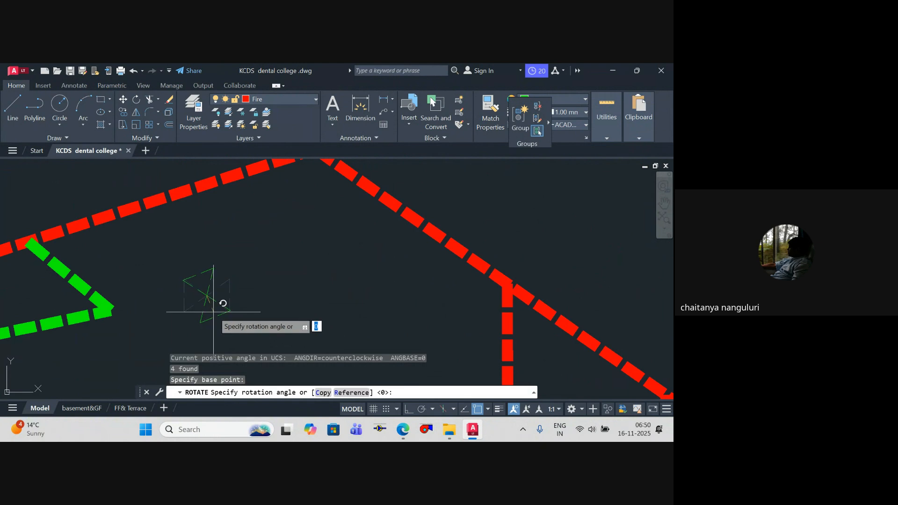
left_click(218, 316)
key("Escape")
Step: Move the rotated bow-tie valve symbol by its centre onto the short slanted segment of the green branch
left_click(233, 333)
left_click(190, 272)
type("m")
key("Return")
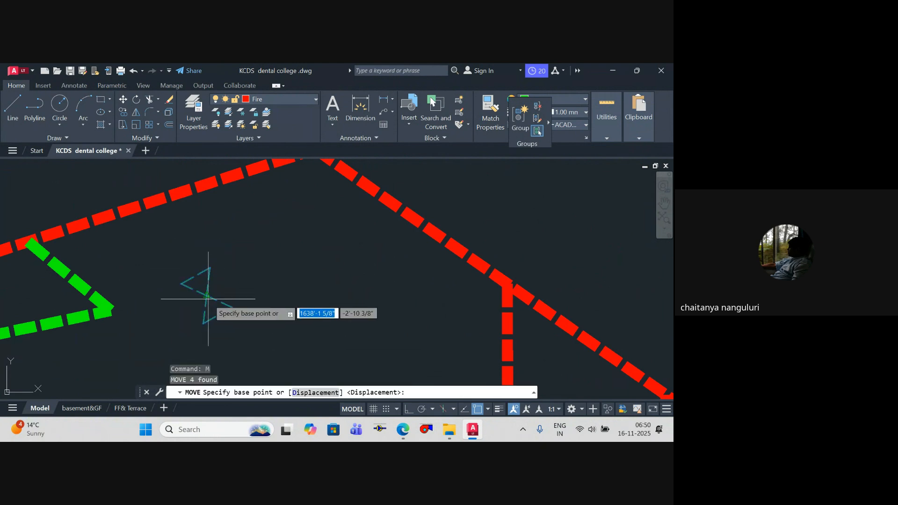
left_click(207, 295)
key("Escape")
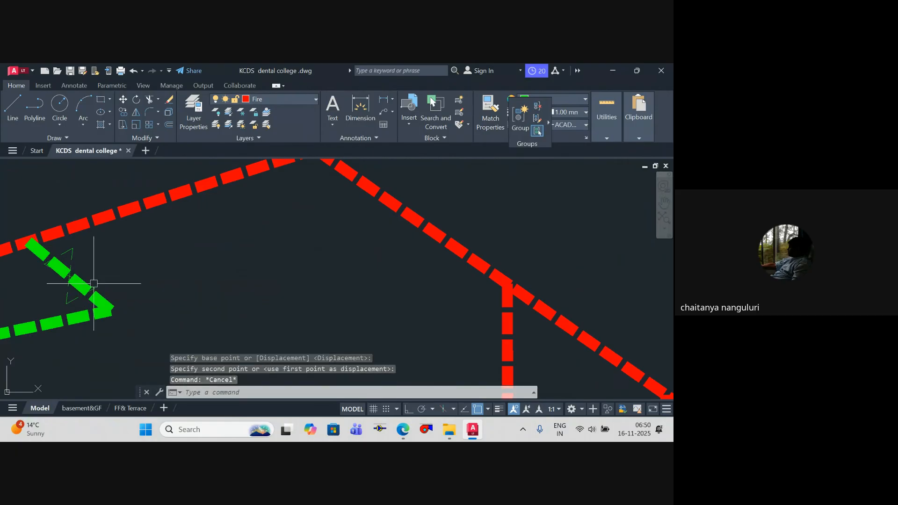
scroll(89, 259, "down", 2)
key("Escape")
key("Escape")
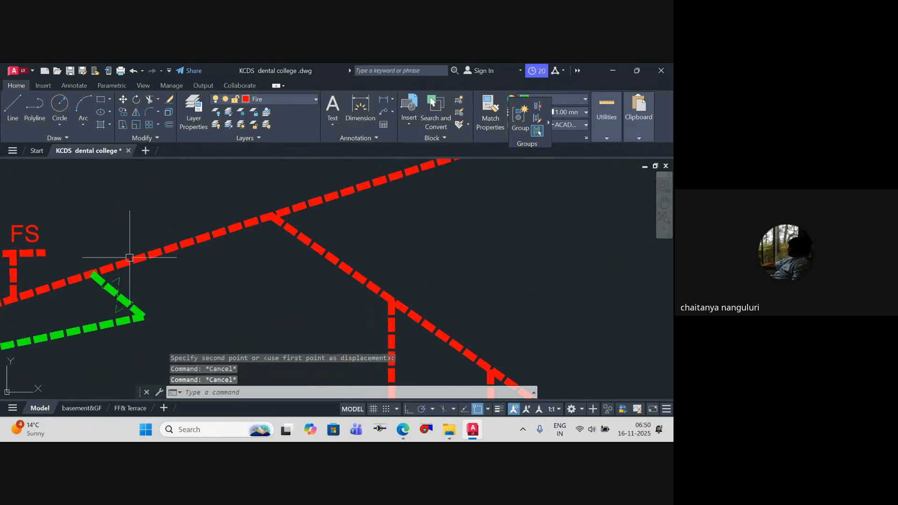
Step: Draw a small rectangle about 3'-2" by 1'-6" across the red branch main, just above the green branch connection
scroll(126, 248, "up", 2)
type("rec")
key("Return")
left_click(121, 246)
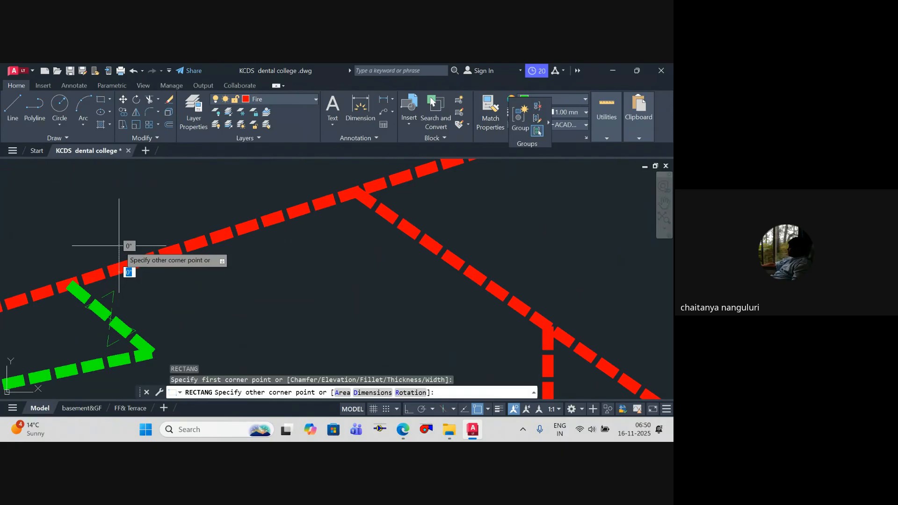
left_click(188, 280)
key("Escape")
scroll(212, 246, "down", 4)
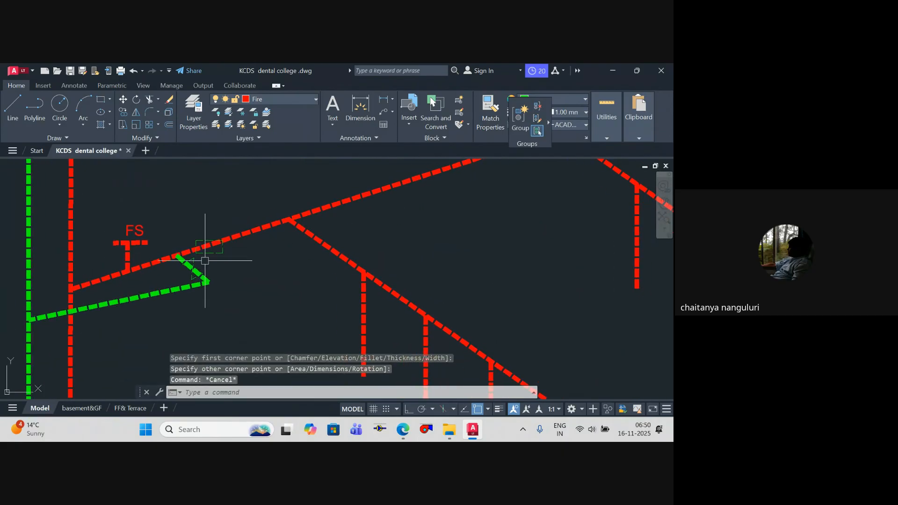
Step: Move the small rectangle along the red branch main to between the FS symbol and the green branch connection
mouse_move(204, 270)
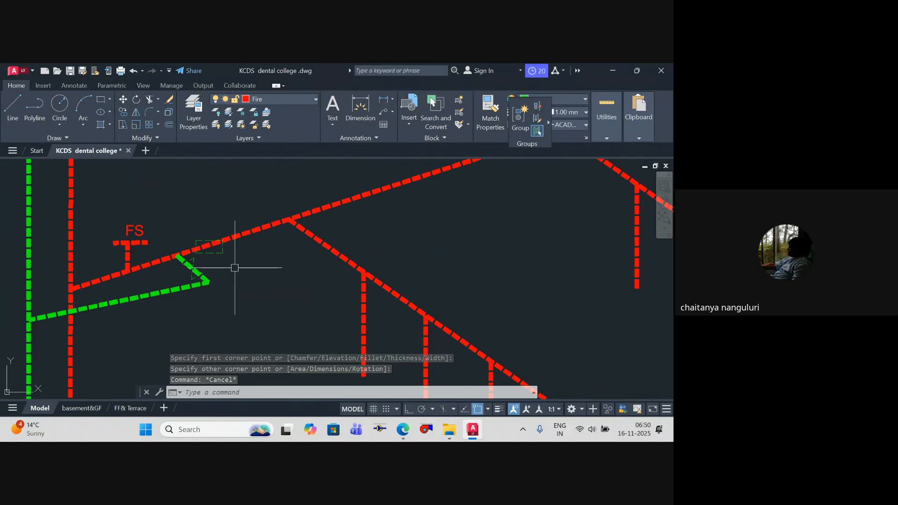
middle_click_drag(234, 268, 233, 270)
scroll(197, 262, "up", 2)
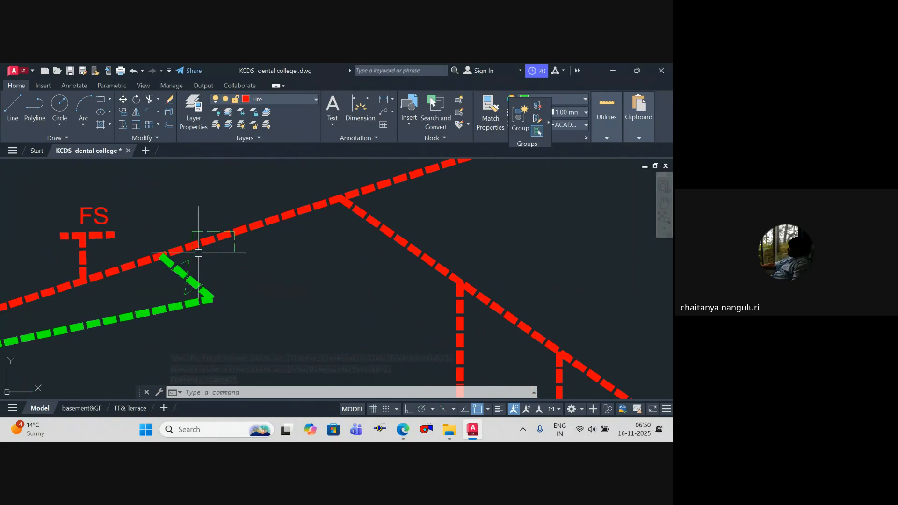
left_click(213, 252)
type("jm")
key("Return")
scroll(215, 255, "up", 2)
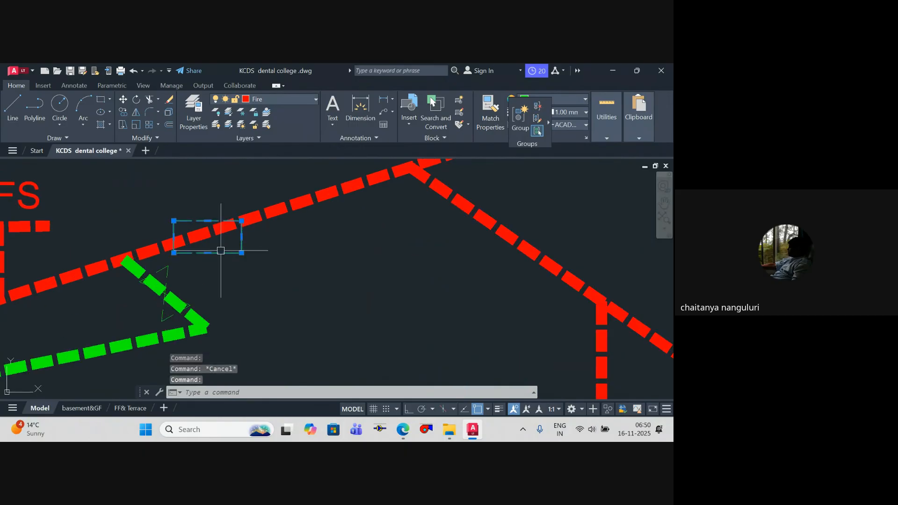
left_click(212, 258)
key("Escape")
key("Escape")
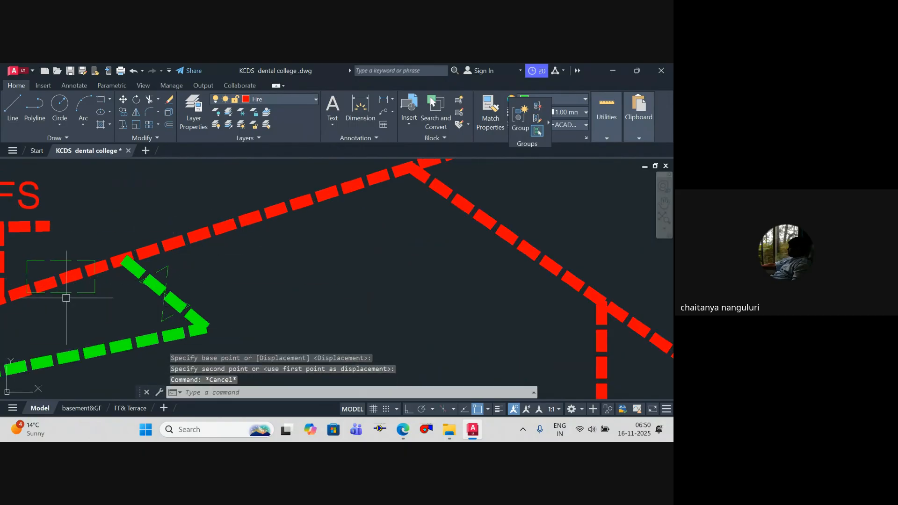
Step: Examine the riser diagram's branch levels and the flow switch, rectangle and valve symbols where the green pipe meets the red main
scroll(190, 271, "down", 8)
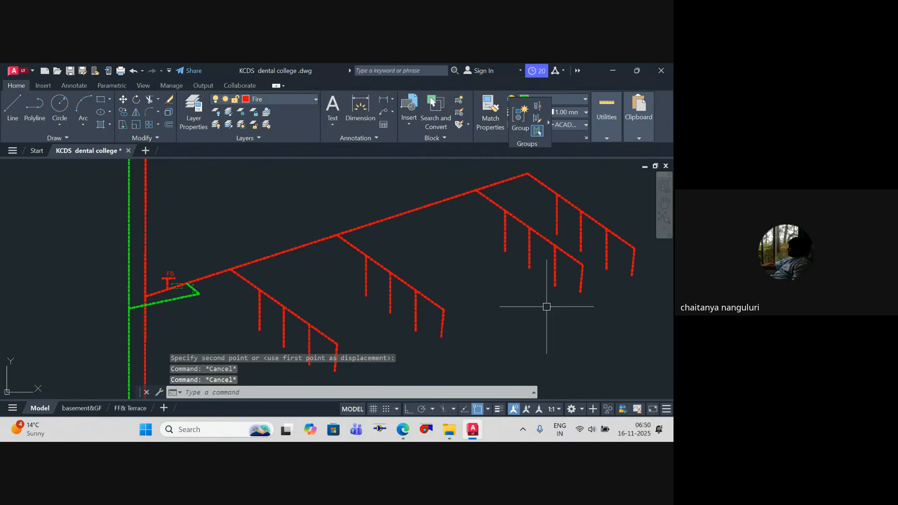
mouse_move(585, 307)
middle_mouse_down()
mouse_move(463, 236)
mouse_move(525, 247)
middle_mouse_up()
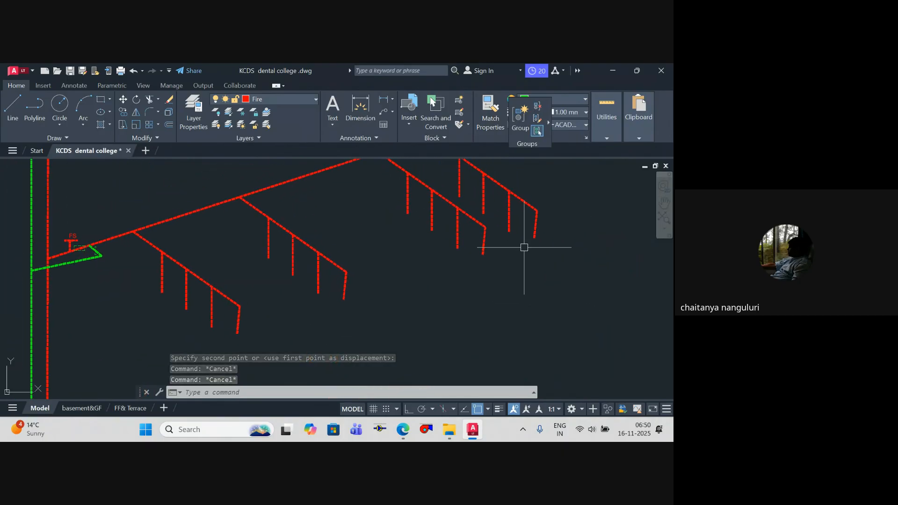
scroll(88, 248, "up", 5)
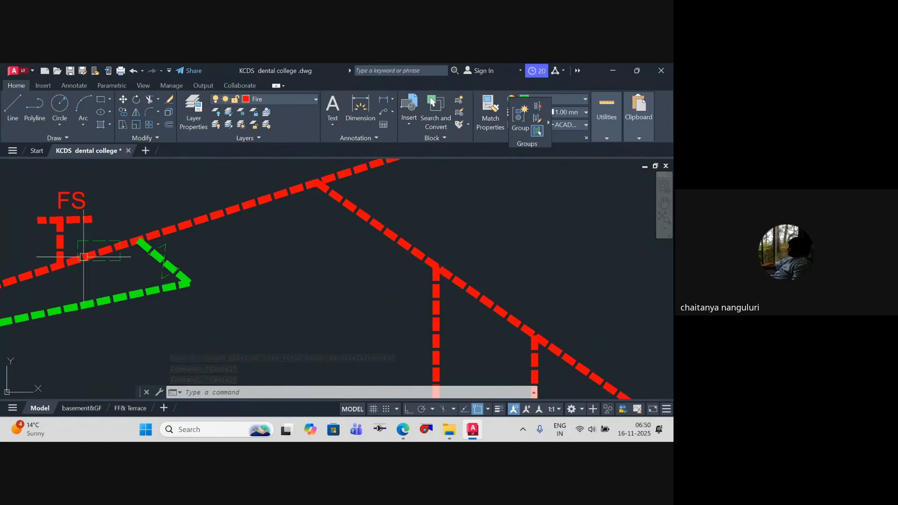
scroll(98, 252, "down", 3)
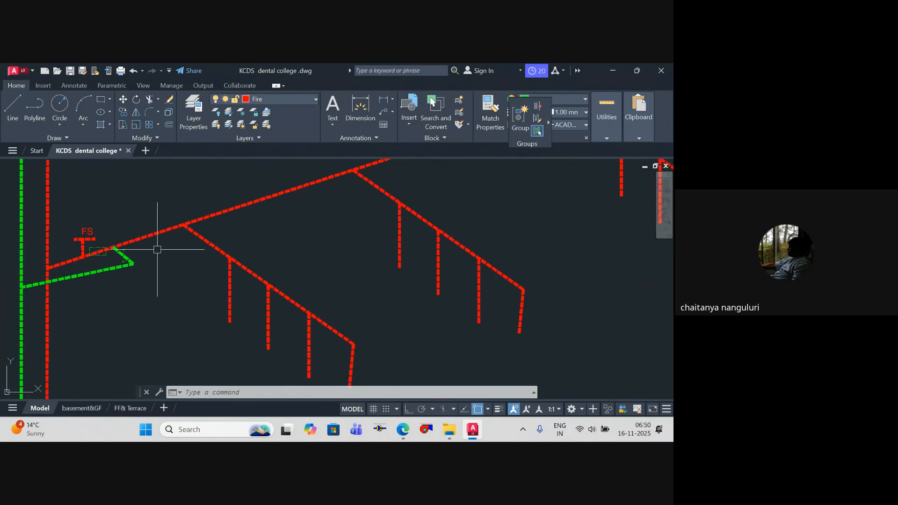
scroll(241, 212, "down", 3)
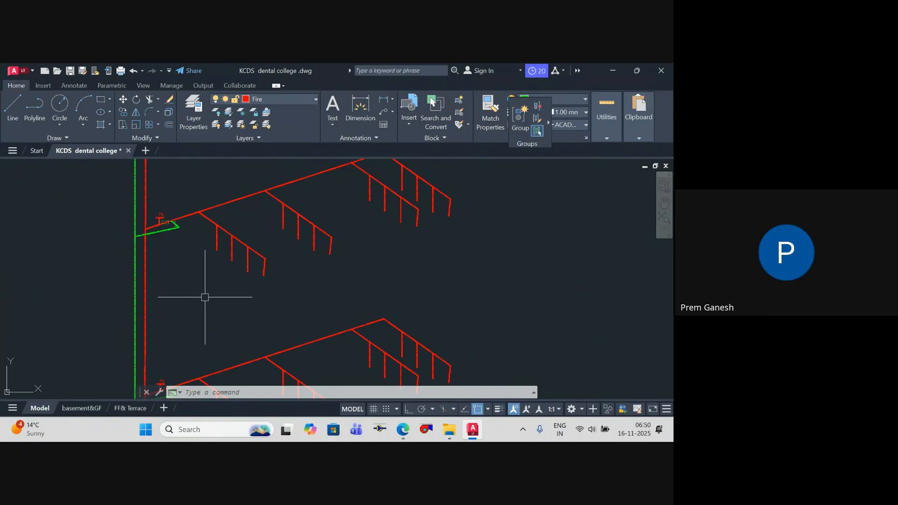
middle_click_drag(202, 270, 202, 272)
scroll(195, 227, "up", 3)
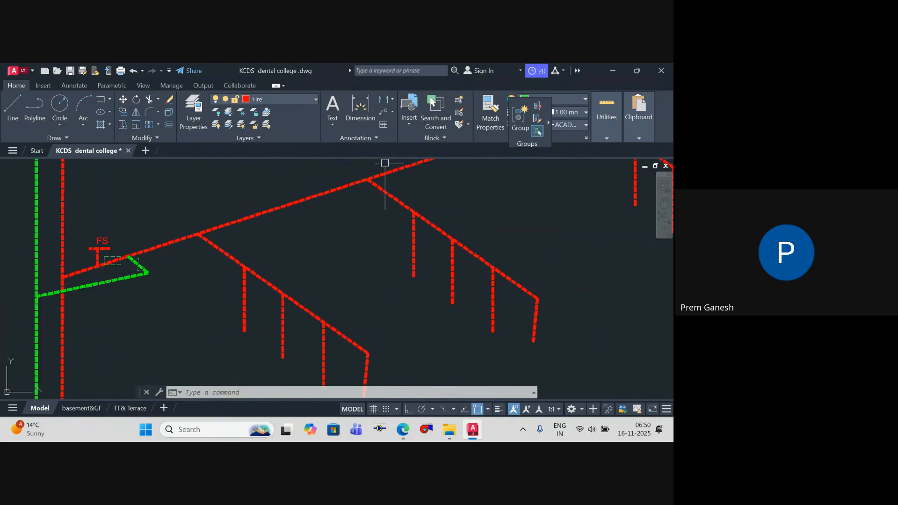
scroll(195, 227, "up", 2)
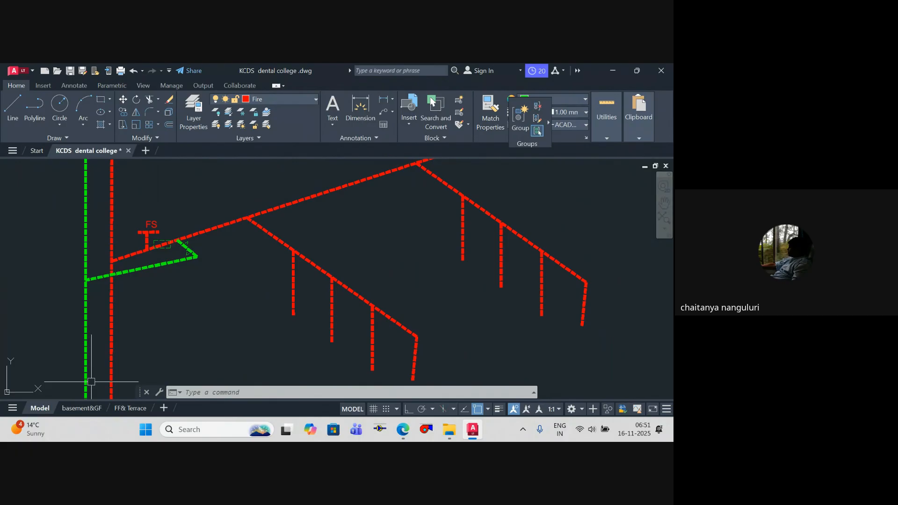
scroll(384, 242, "down", 4)
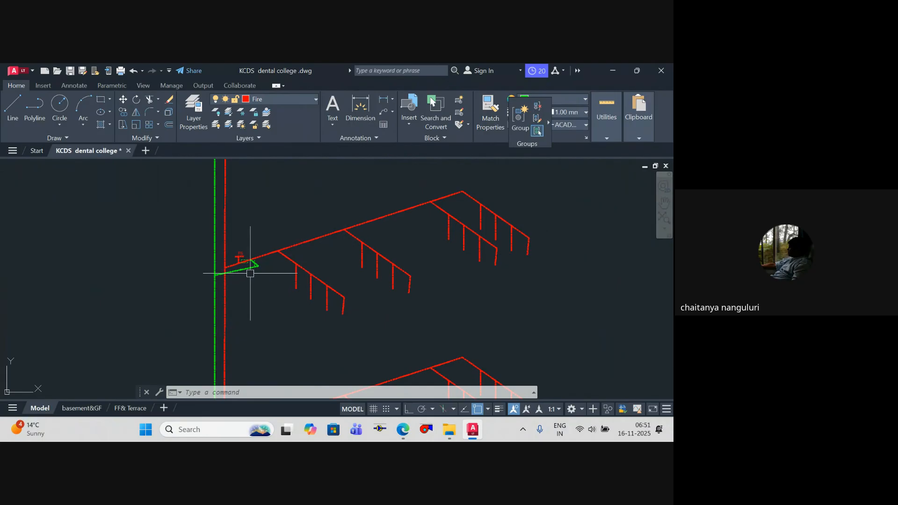
scroll(251, 273, "up", 4)
scroll(253, 253, "down", 4)
middle_click_drag(253, 254, 200, 253)
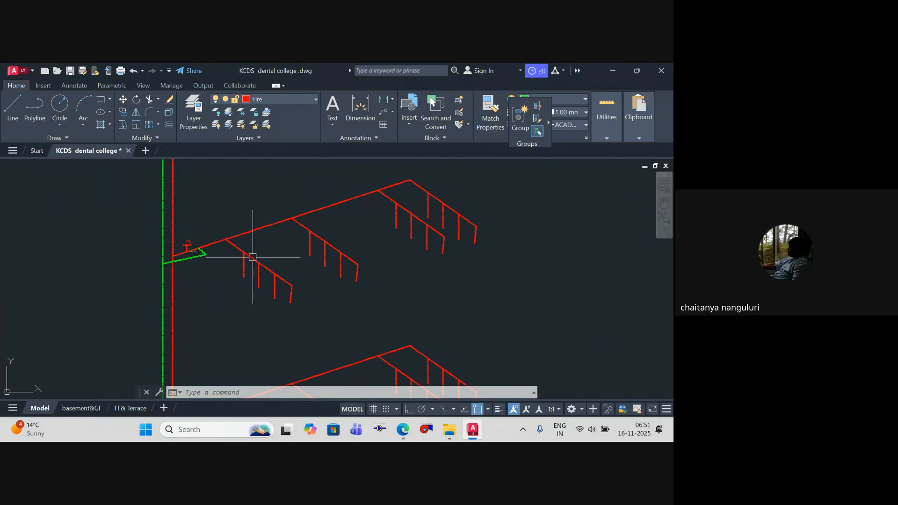
scroll(200, 253, "up", 4)
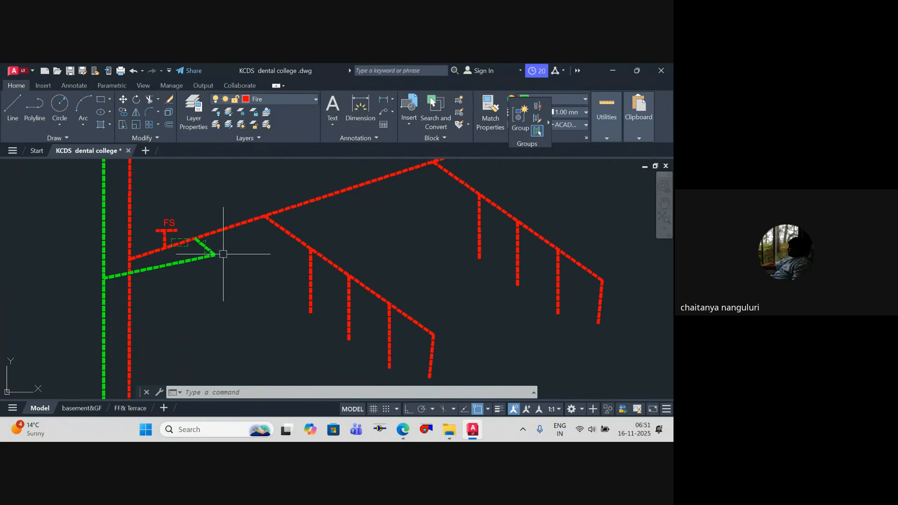
scroll(195, 295, "down", 6)
middle_click_drag(195, 293, 141, 285)
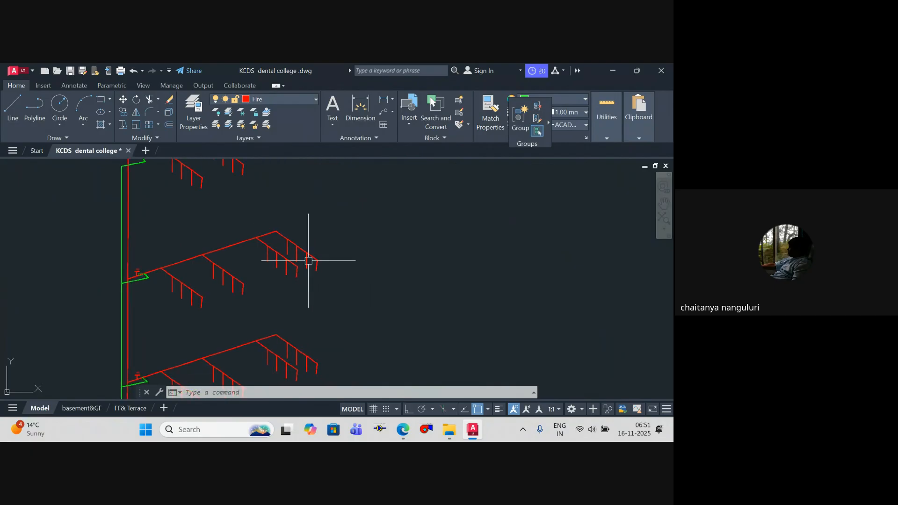
scroll(308, 261, "up", 2)
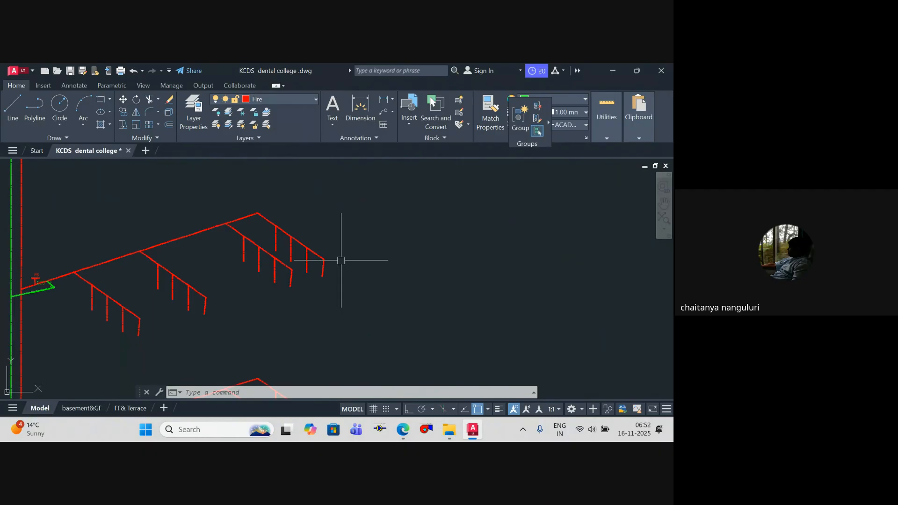
Step: Switch to WhatsApp, find the contact's chat and open the Wednesday site photo of the ceiling sprinkler pipes
left_click(149, 429)
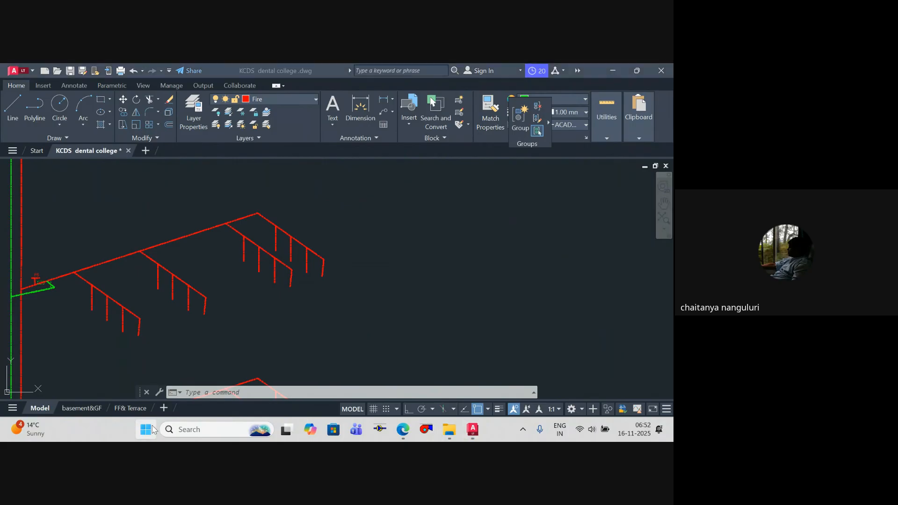
type("wa")
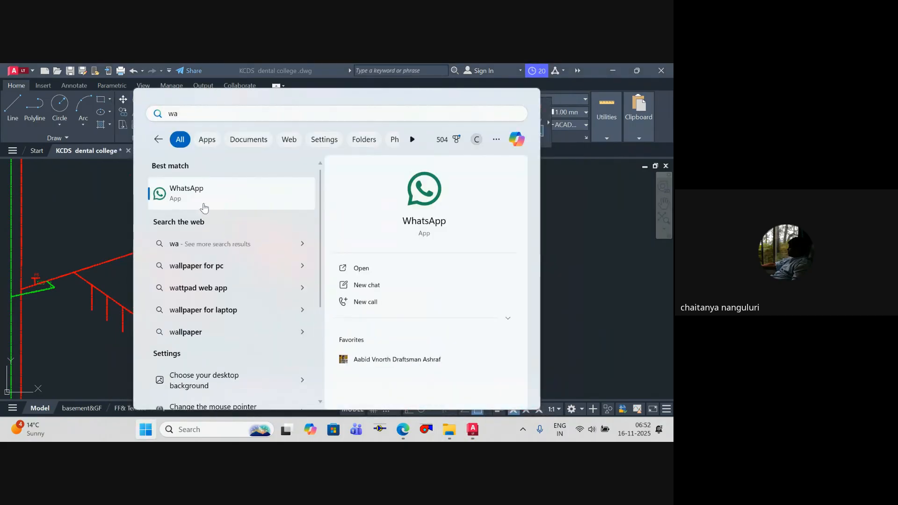
left_click(228, 198)
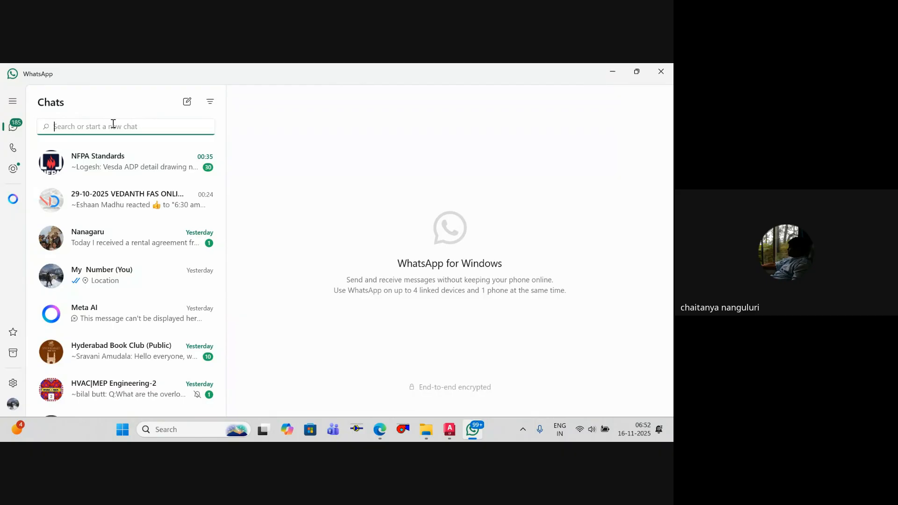
type("moha")
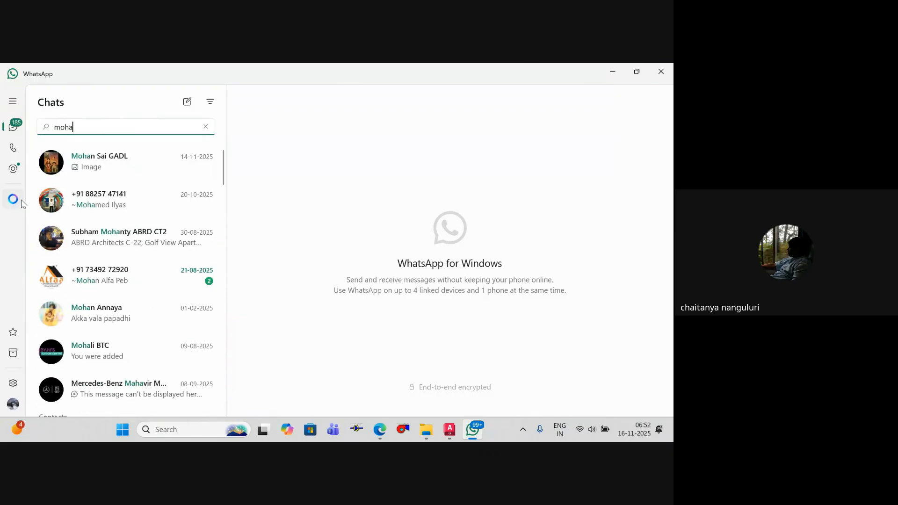
left_click(122, 170)
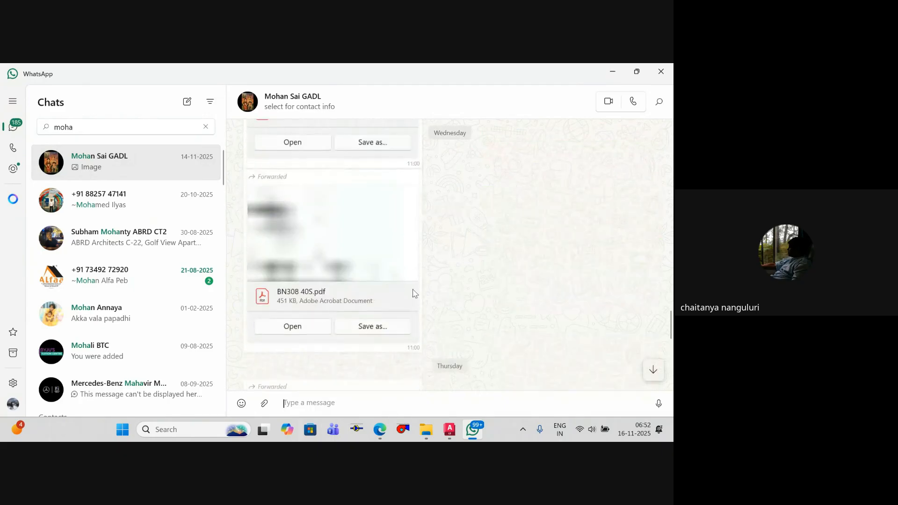
left_click(362, 223)
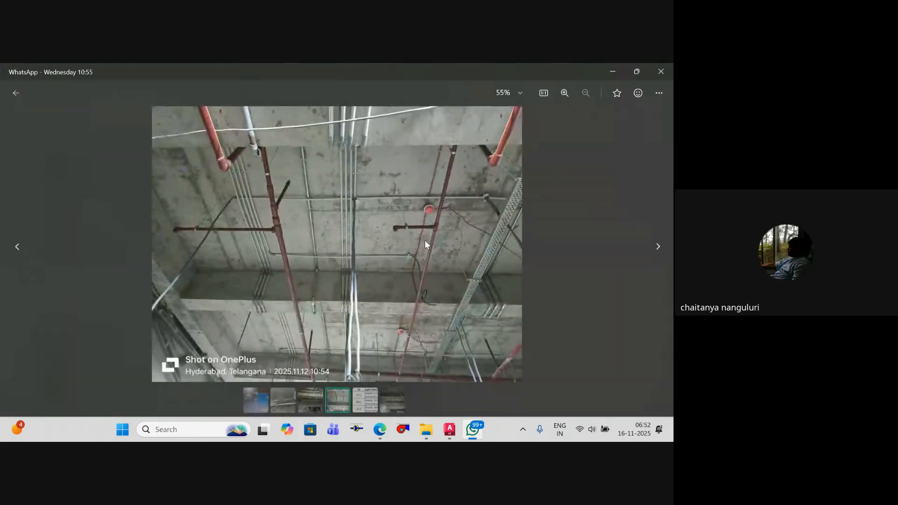
Step: Examine the branch pipes, elbows and short upright stubs along the red mains in the site photo
scroll(423, 241, "up", 5)
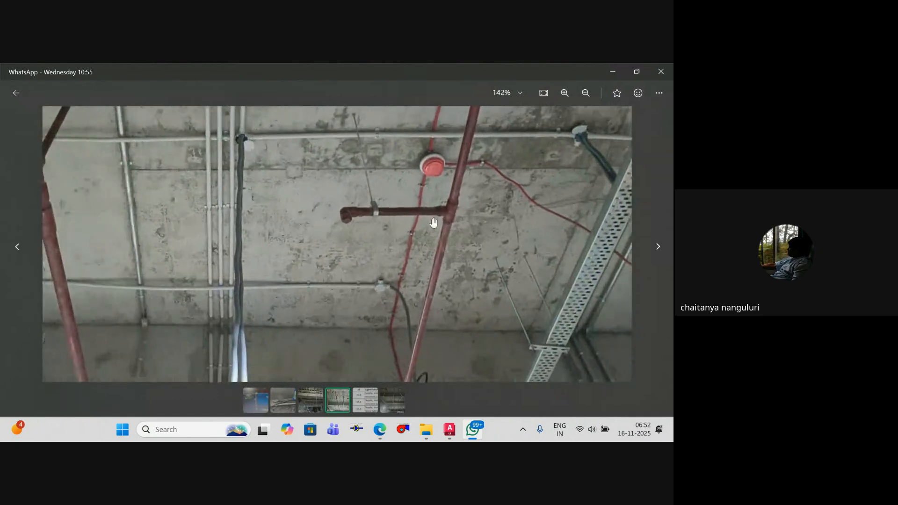
scroll(242, 265, "down", 5)
scroll(312, 358, "up", 6)
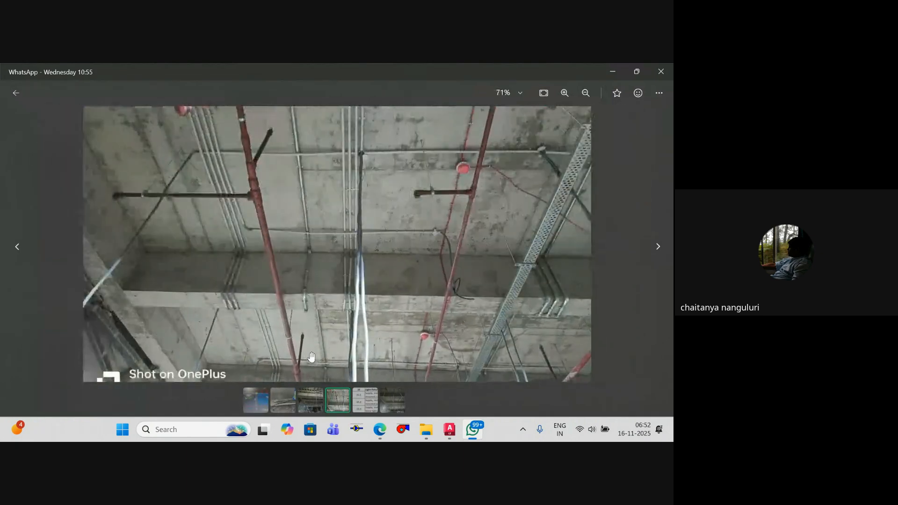
scroll(287, 243, "up", 1)
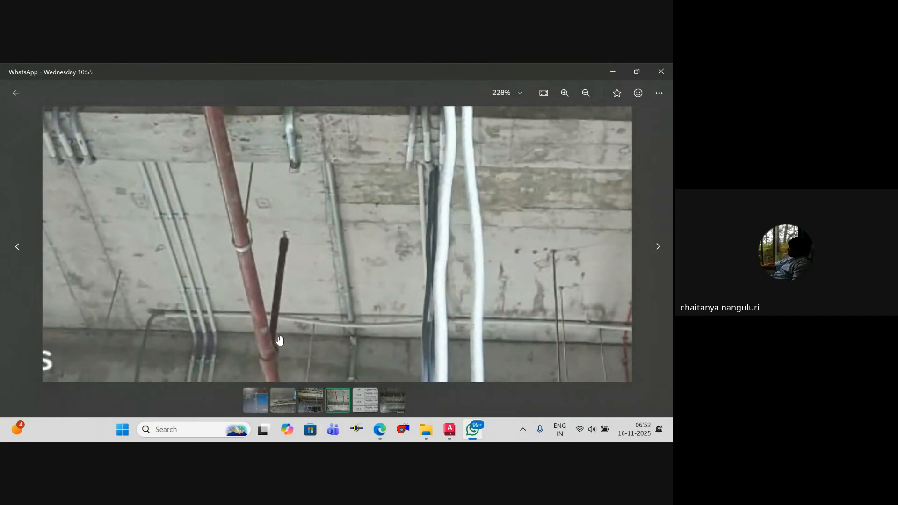
scroll(280, 341, "down", 6)
scroll(287, 267, "up", 2)
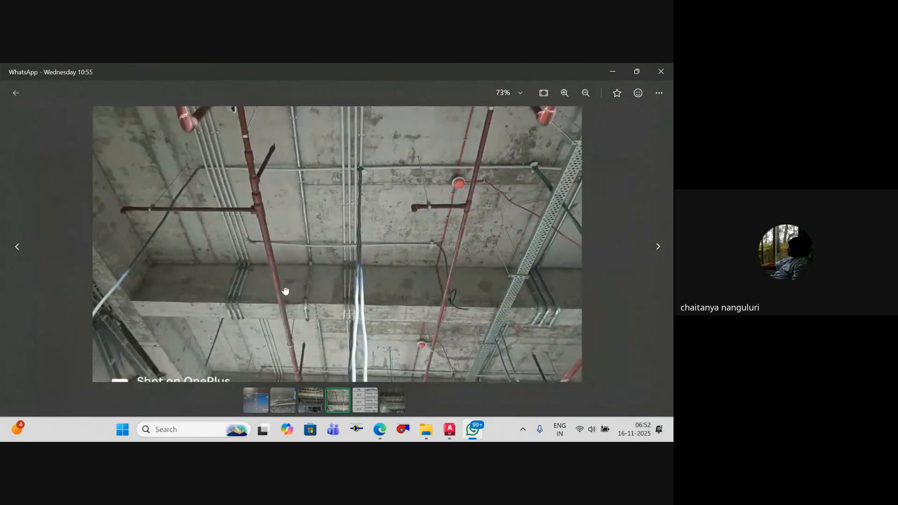
scroll(100, 230, "up", 1)
scroll(93, 241, "up", 6)
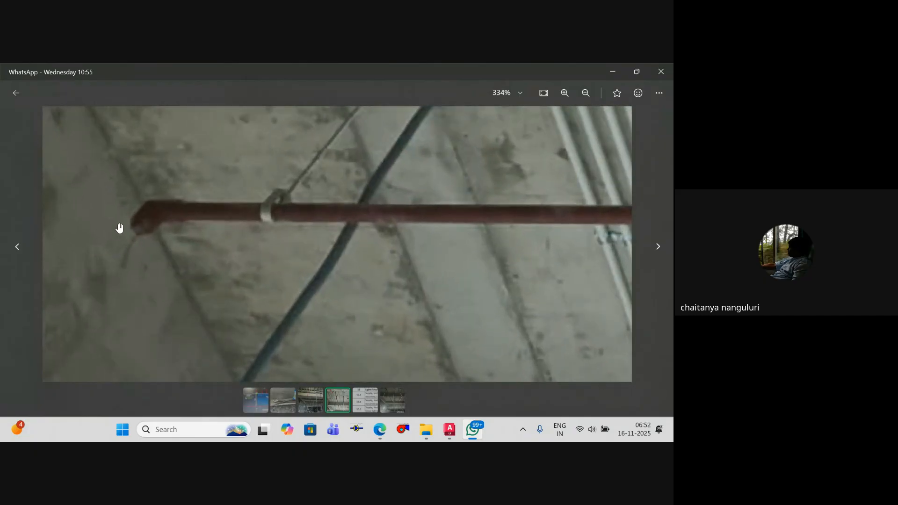
scroll(164, 251, "down", 8)
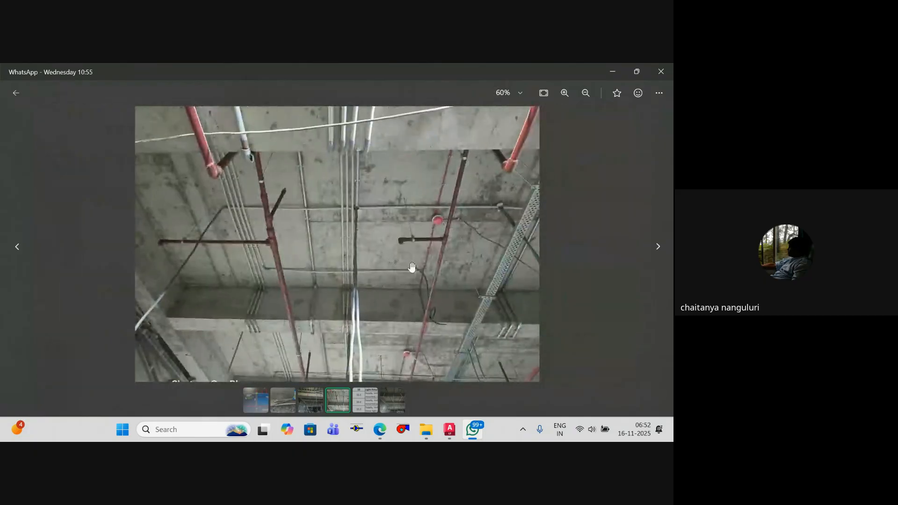
scroll(404, 252, "up", 6)
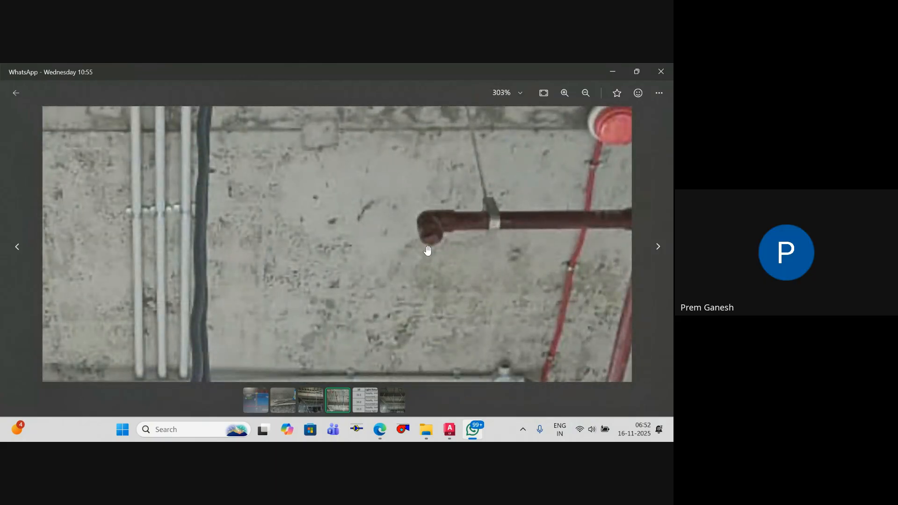
scroll(427, 251, "down", 8)
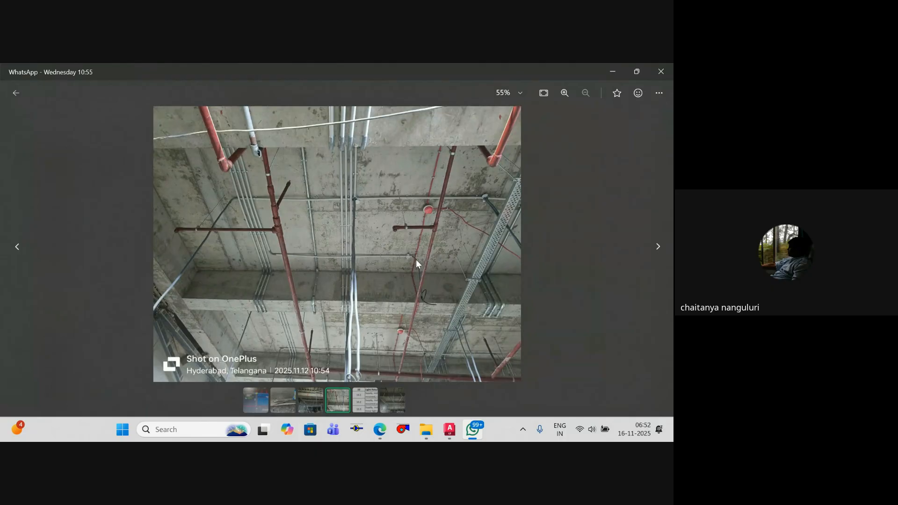
Step: Open the Friday site photo in the same chat and examine the flexible sprinkler dropper hanging from the branch pipe
key("Escape")
scroll(360, 241, "down", 10)
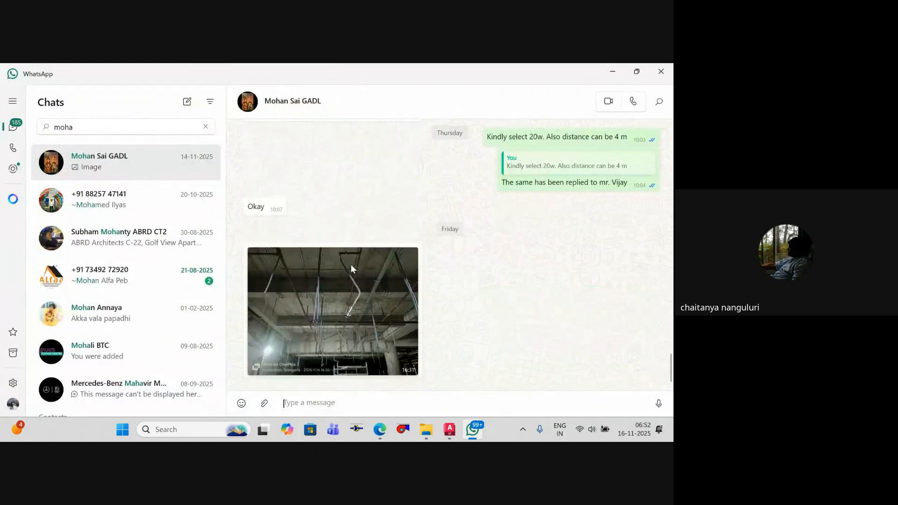
left_click(346, 302)
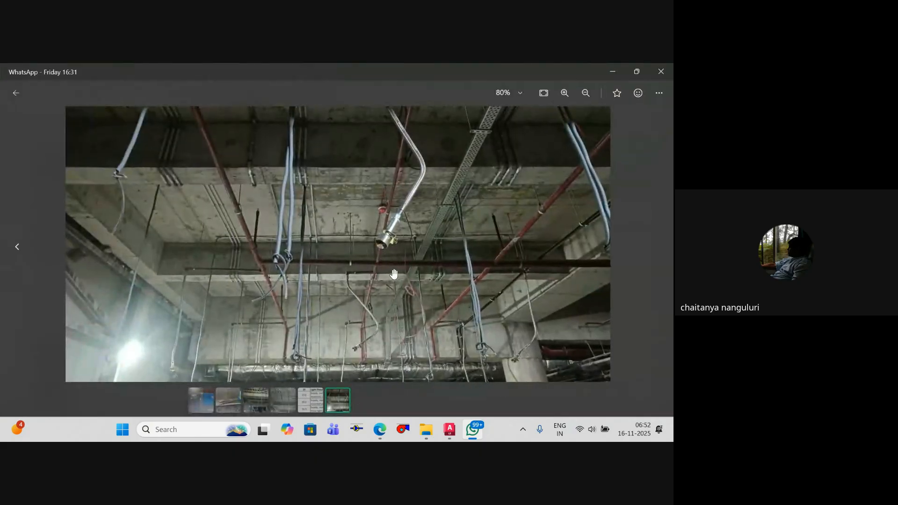
scroll(392, 285, "up", 1)
scroll(381, 248, "down", 2)
left_click_drag(373, 219, 373, 245)
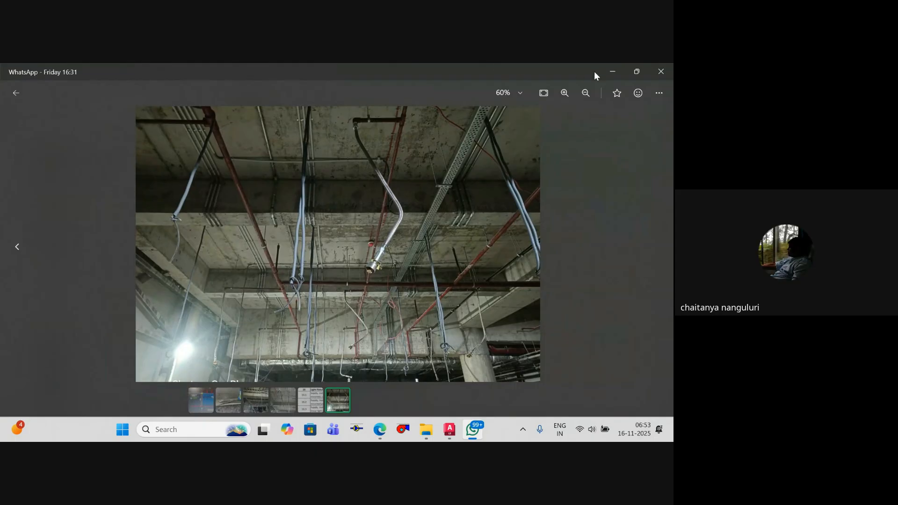
Step: Switch back to AutoCAD and examine the three branch levels of the riser diagram
left_click(612, 71)
scroll(457, 190, "down", 3)
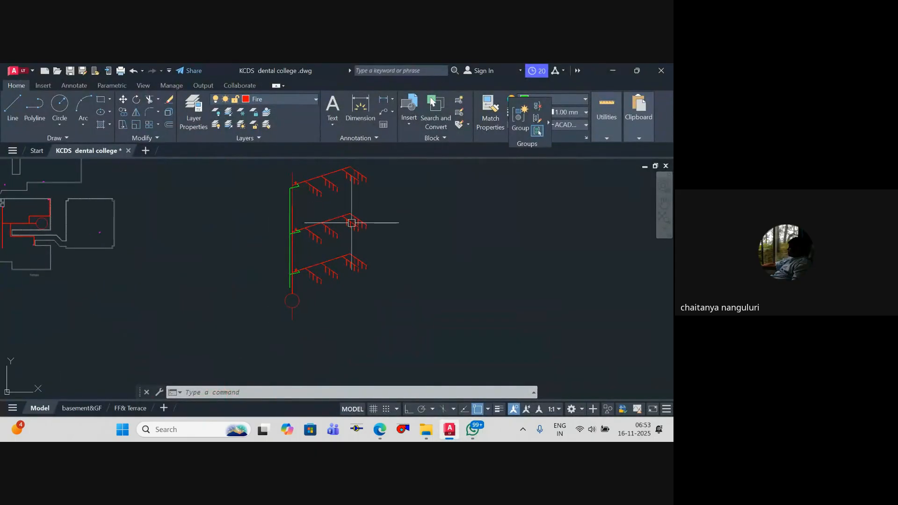
scroll(352, 223, "up", 4)
scroll(236, 260, "down", 4)
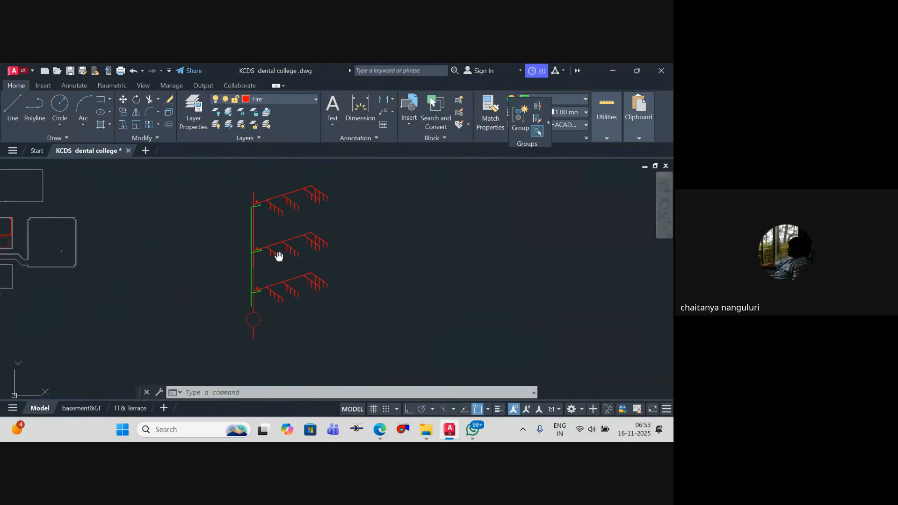
middle_click_drag(285, 298, 304, 300)
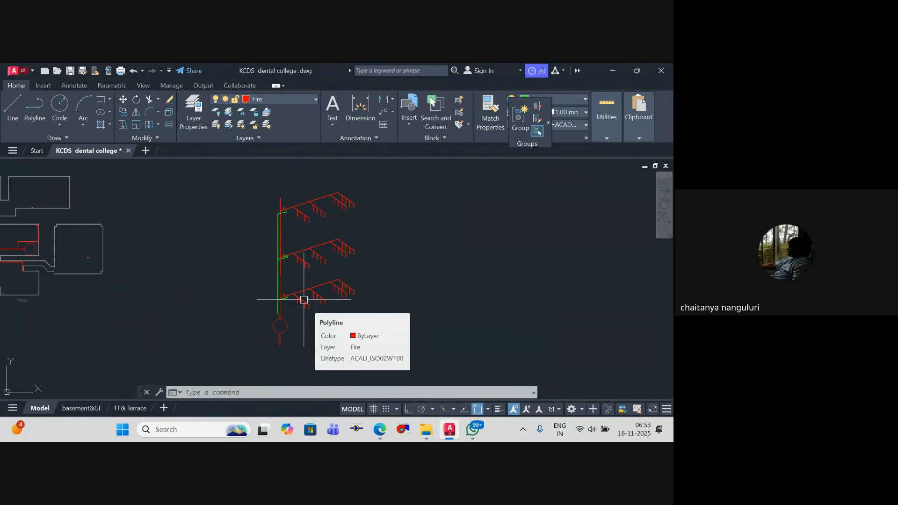
Step: Draw a rectangle in the empty area to the right of the riser diagram
scroll(290, 299, "down", 6)
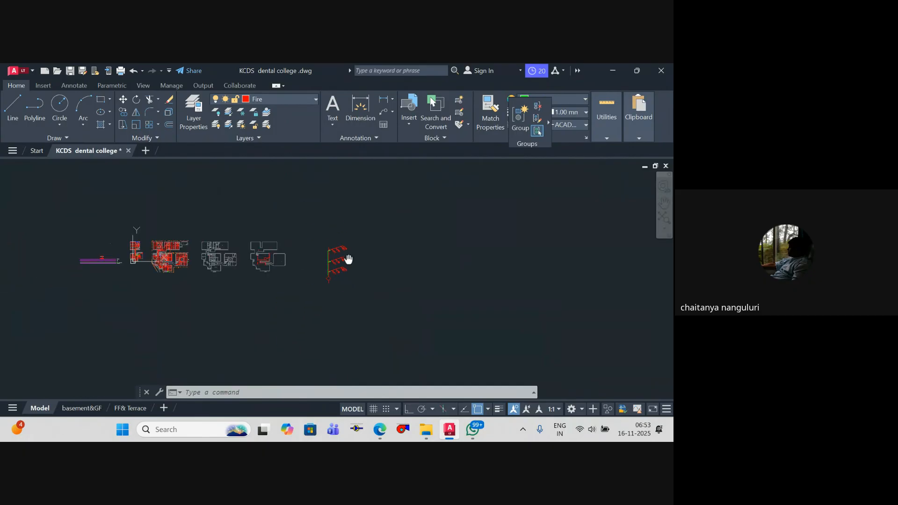
key("Escape")
key("Escape")
type("ef")
key("Escape")
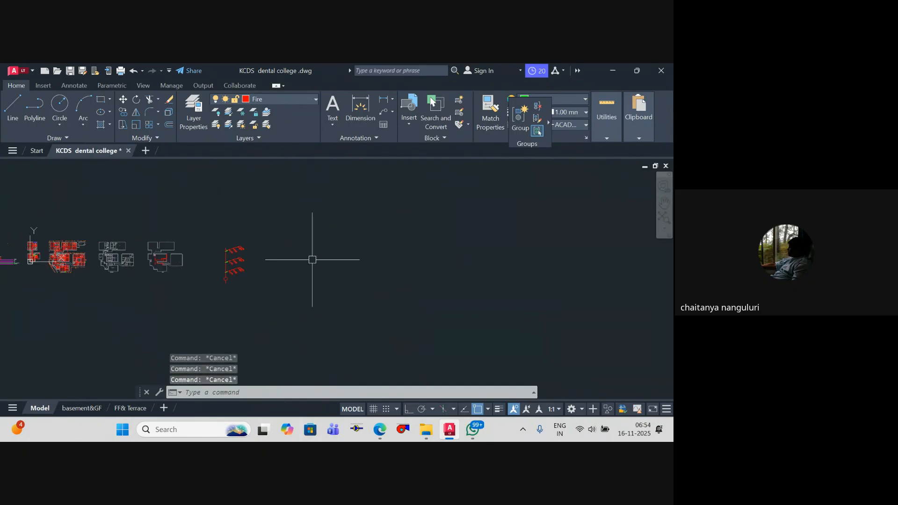
type("rec")
scroll(321, 260, "up", 6)
key("Return")
left_click(301, 234)
left_click(336, 253)
key("Escape")
key("Escape")
key("Escape")
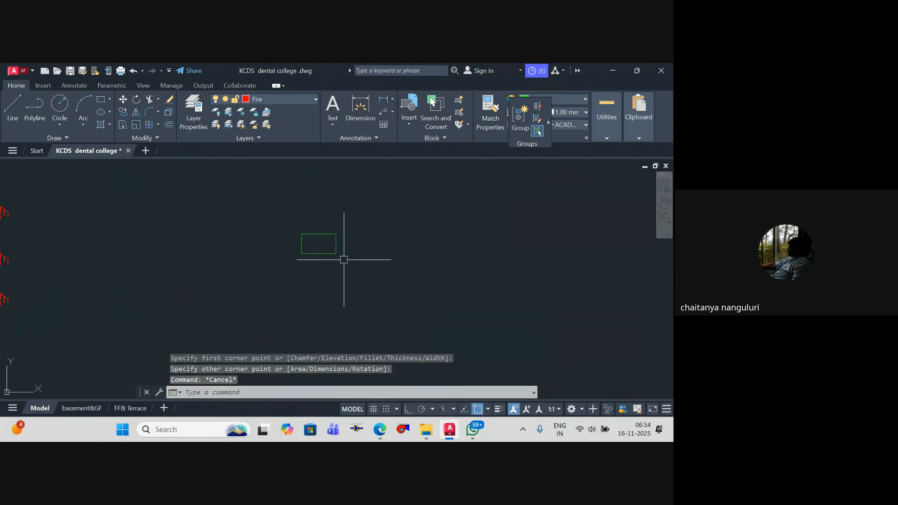
Step: With Ortho on, draw a polyline from the midpoint of the rectangle's left edge, running horizontally left and then straight down
middle_click_drag(315, 255, 353, 261)
type("pl")
key("Return")
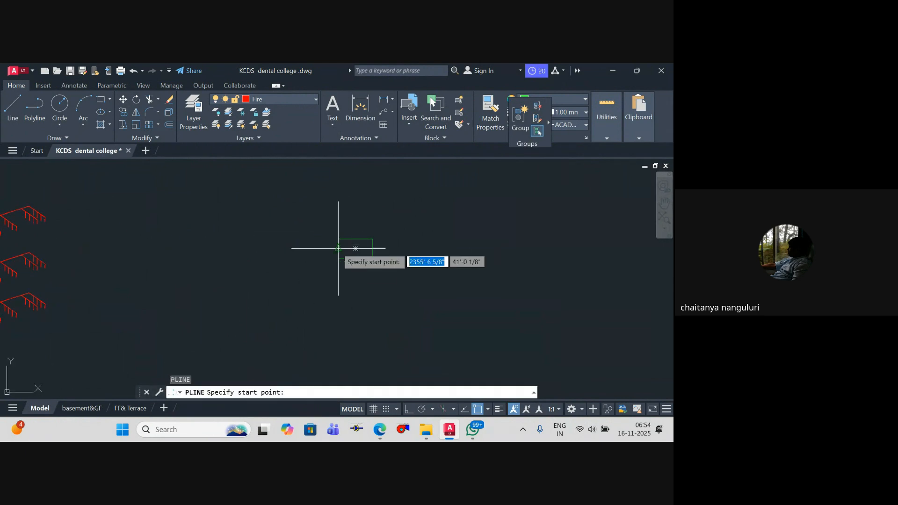
left_click(338, 248)
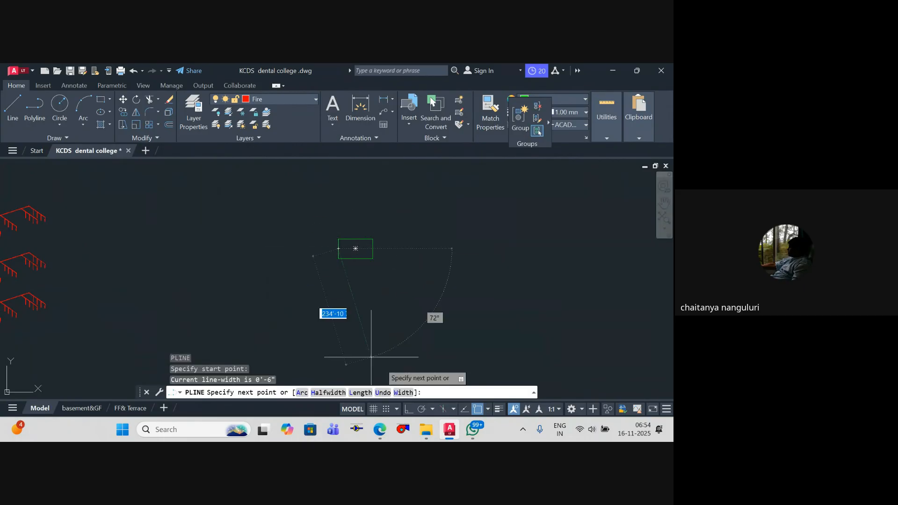
key("F8")
left_click(308, 265)
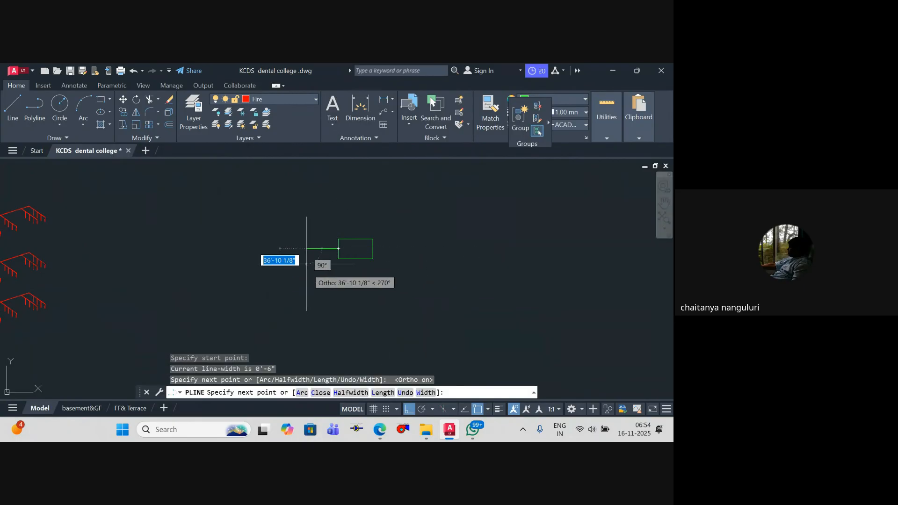
scroll(305, 234, "down", 5)
key("Escape")
key("Escape")
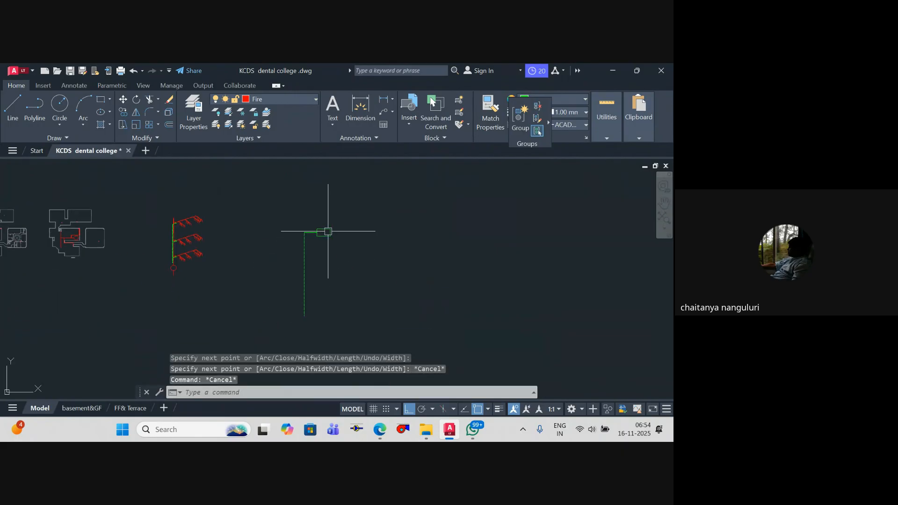
Step: Draw a short horizontal polyline about 25' long below the rectangle
scroll(369, 229, "up", 4)
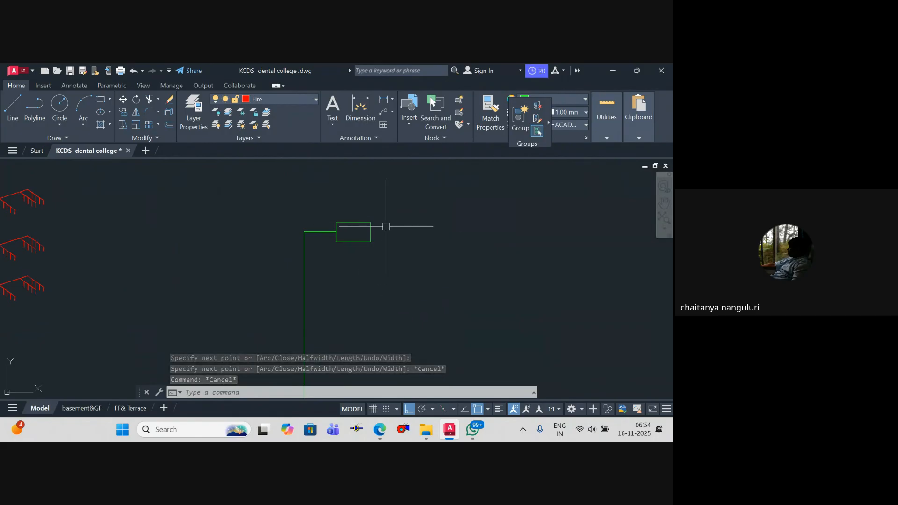
key("Escape")
middle_click_drag(363, 303, 359, 292)
key("Escape")
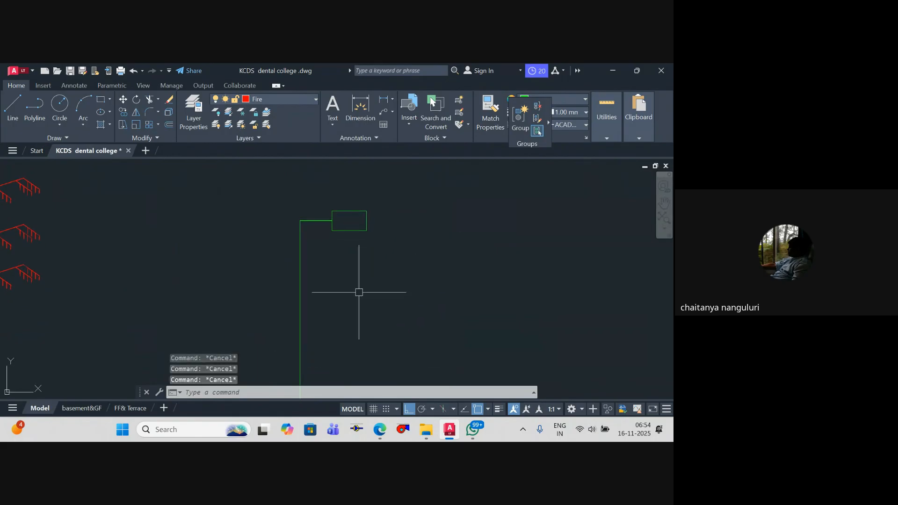
type("pl")
key("Return")
scroll(360, 293, "up", 4)
left_click(335, 279)
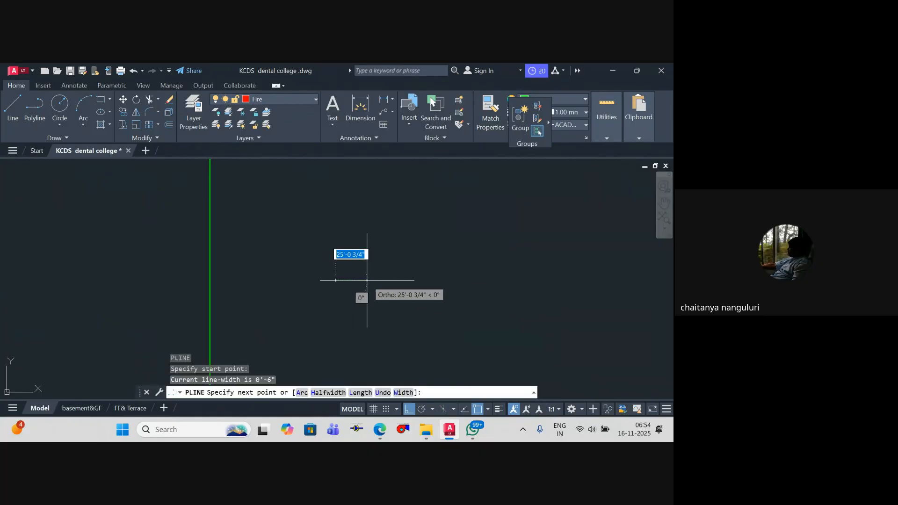
left_click(366, 286)
scroll(366, 297, "down", 2)
key("Escape")
key("Escape")
scroll(367, 297, "down", 10)
key("Escape")
scroll(371, 247, "up", 8)
key("Escape")
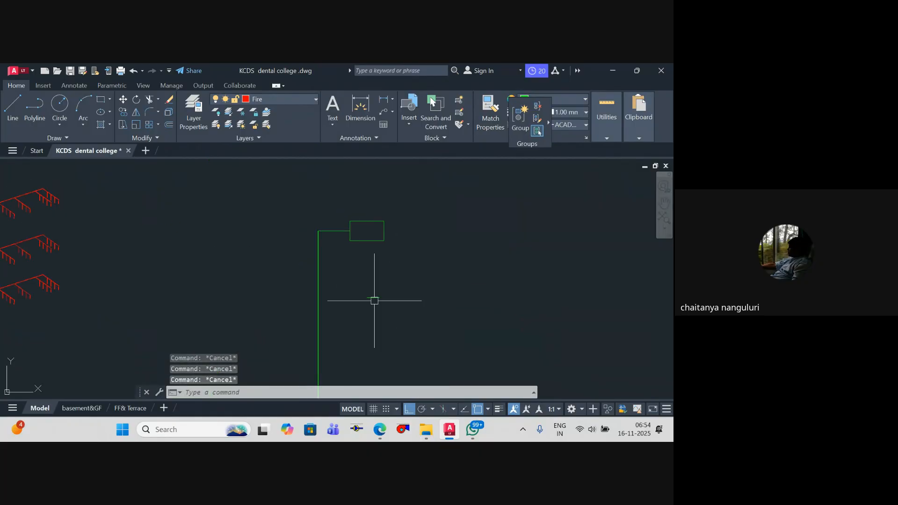
Step: Move the short horizontal line slightly left so it sits centred beneath the rectangle
scroll(375, 314, "up", 2)
left_click(367, 288)
type("m")
key("Return")
left_click(376, 316)
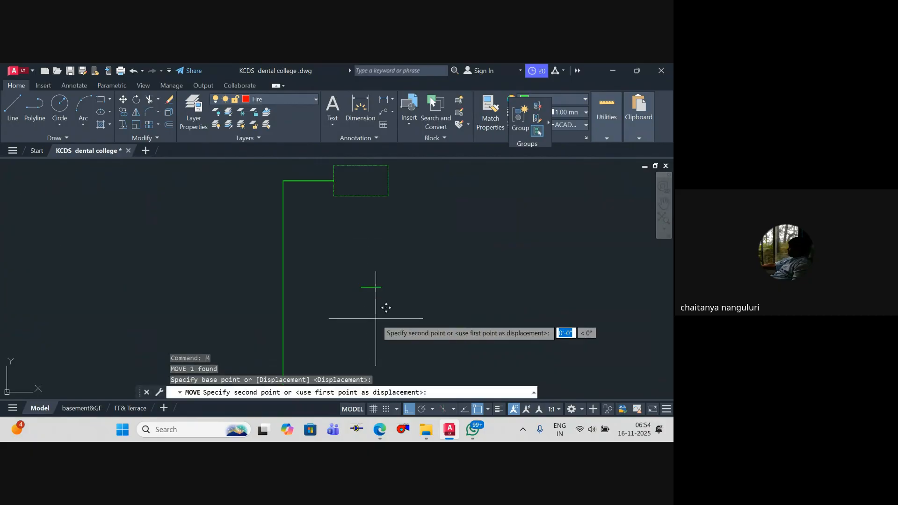
left_click(366, 315)
key("Escape")
key("Escape")
scroll(372, 294, "down", 4)
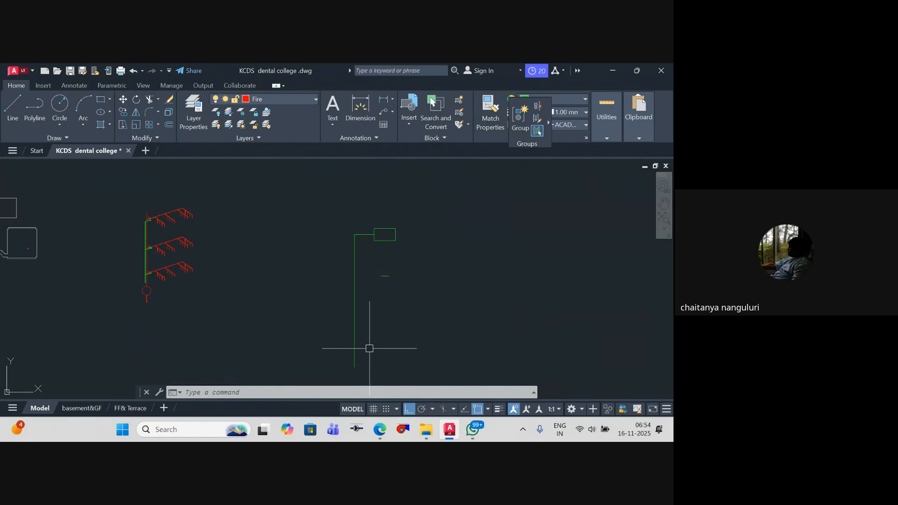
Step: Delete the rectangle, its connected polyline and the short horizontal line from the area beside the riser diagram
scroll(383, 244, "up", 2)
key("Escape")
key("Escape")
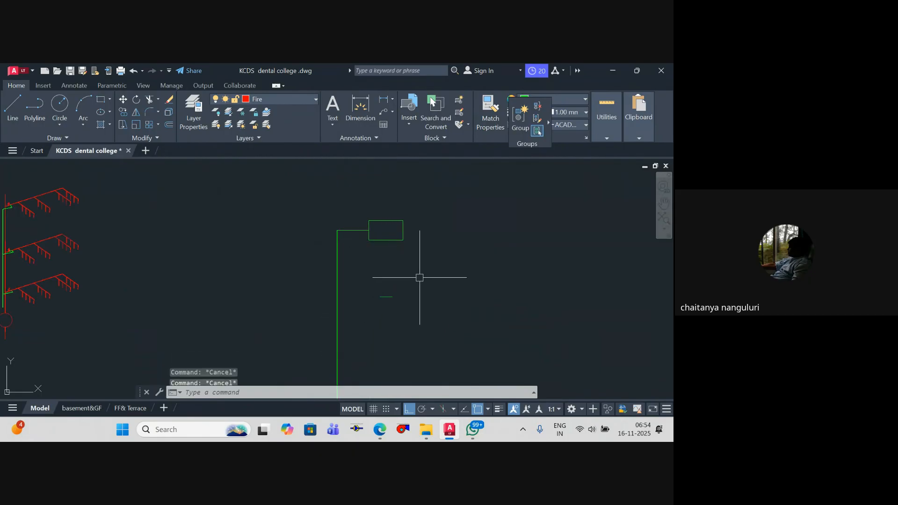
scroll(410, 296, "down", 2)
middle_click_drag(391, 286, 418, 280)
key("Escape")
left_click(456, 273)
left_click(365, 206)
left_click(437, 308)
left_click(394, 268)
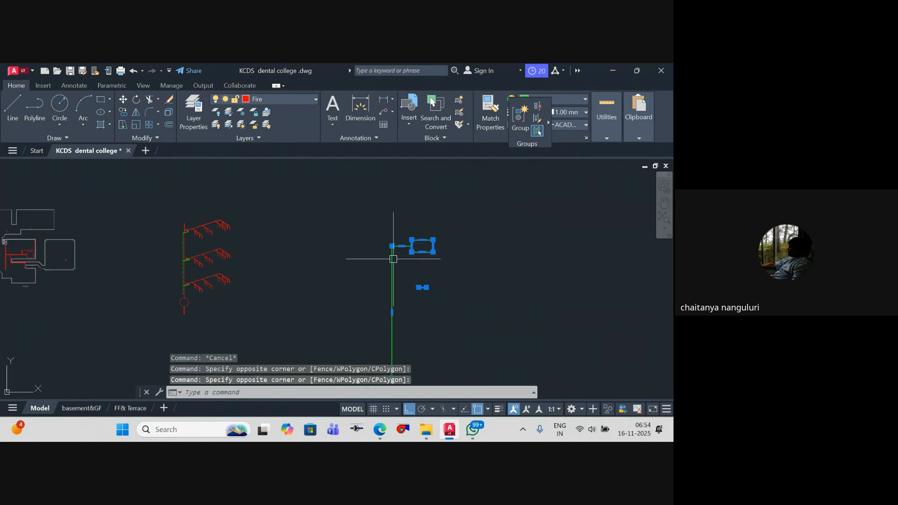
key("Delete")
Step: Set the current object color to magenta for drawing on the riser diagram
scroll(186, 255, "up", 2)
scroll(186, 255, "up", 4)
key("Escape")
key("Escape")
key("Escape")
scroll(234, 254, "down", 2)
middle_click_drag(241, 256, 307, 257)
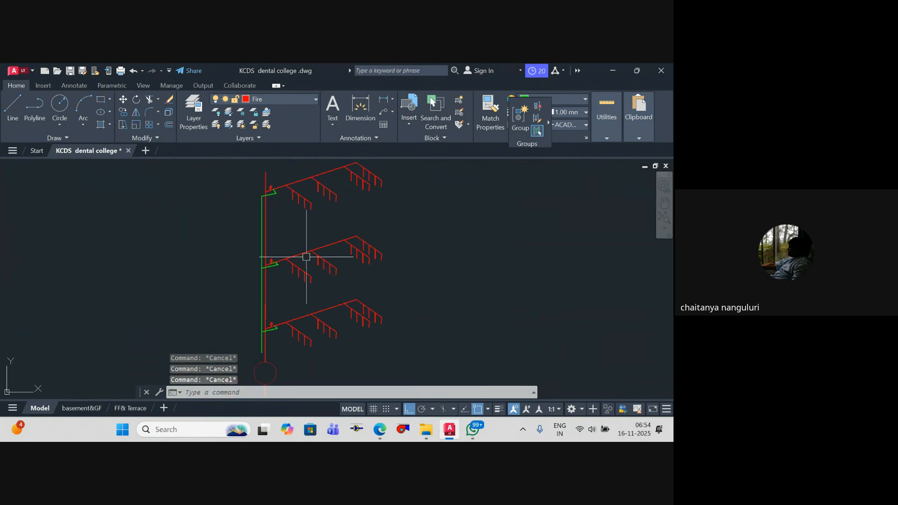
type("pl")
key("Return")
scroll(260, 220, "up", 2)
key("Escape")
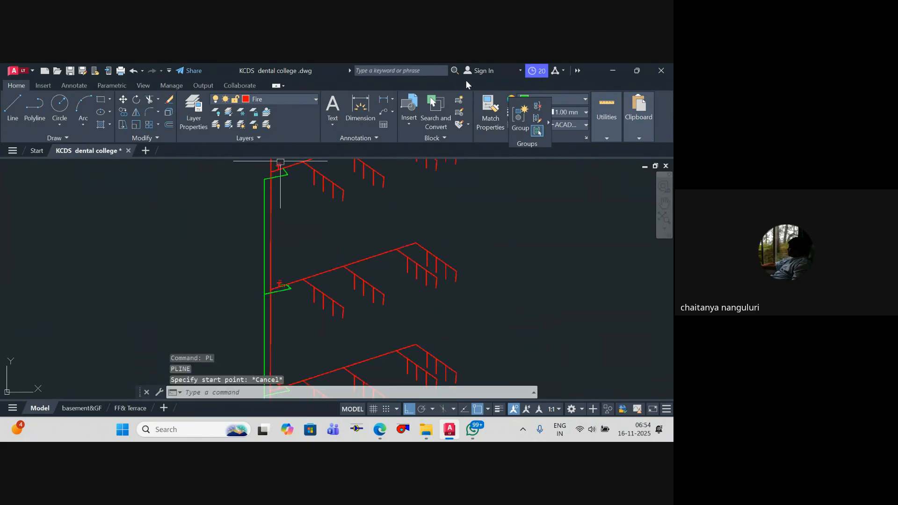
left_click(578, 101)
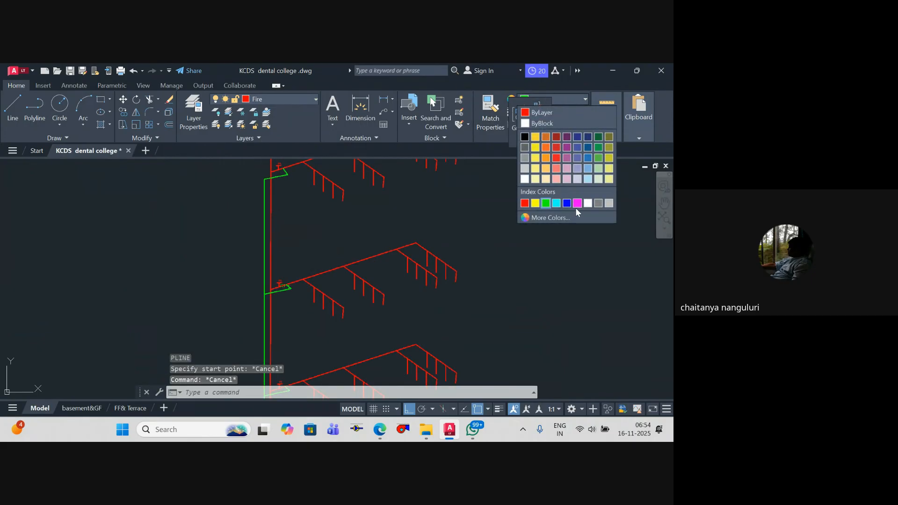
left_click(575, 206)
Step: Draw a vertical magenta polyline about 226' long beside the green riser, ending slightly below the pump circle's lower stub
type("pl")
key("Return")
scroll(318, 213, "up", 1)
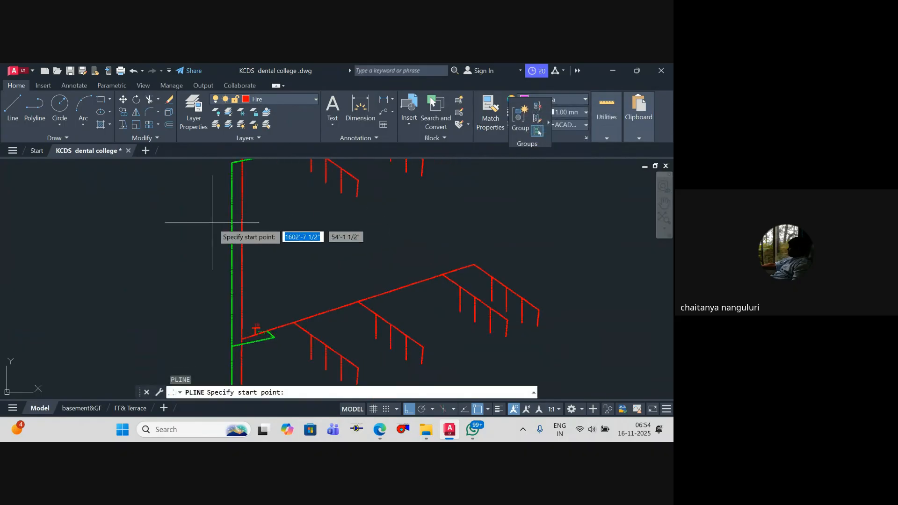
scroll(210, 220, "down", 2)
middle_click_drag(208, 214, 231, 229)
scroll(227, 229, "up", 1)
left_click(230, 272)
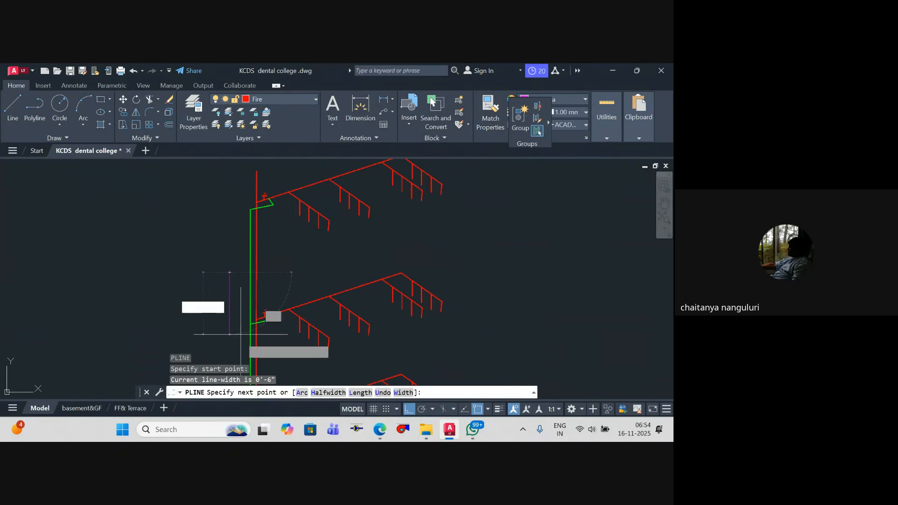
scroll(240, 339, "down", 3)
middle_click_drag(238, 339, 225, 235)
scroll(221, 282, "up", 3)
scroll(222, 318, "down", 2)
middle_click_drag(223, 331, 229, 282)
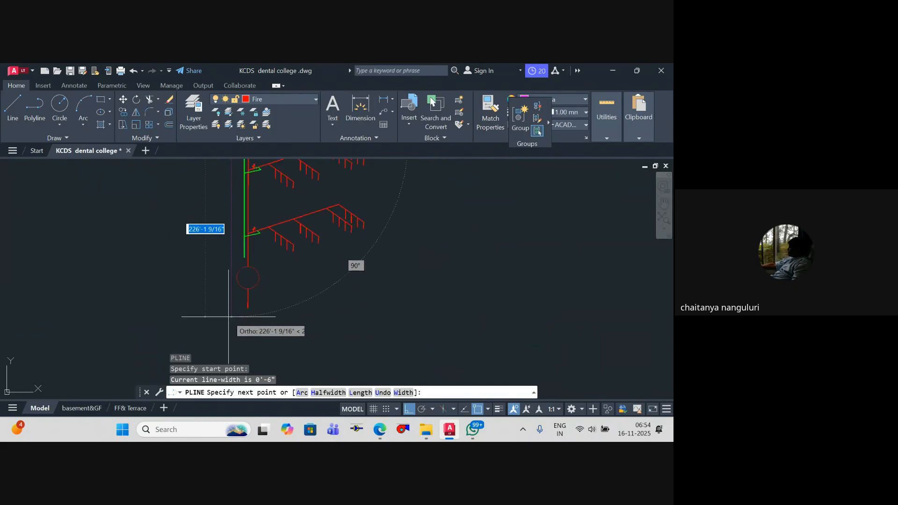
left_click(229, 316)
key("Escape")
Step: Draw a horizontal polyline about 37' long from the magenta riser's upper end across the green and red risers
scroll(231, 280, "down", 2)
scroll(256, 262, "up", 2)
key("Escape")
mouse_move(252, 248)
middle_mouse_down()
mouse_move(262, 306)
mouse_move(282, 208)
middle_mouse_up()
scroll(252, 246, "up", 4)
type("pl")
key("Return")
left_click(234, 242)
left_click(306, 240)
key("Escape")
Step: Try to draw another branch polyline from the magenta riser near the lowest sprinkler branch
scroll(287, 281, "down", 2)
key("Return")
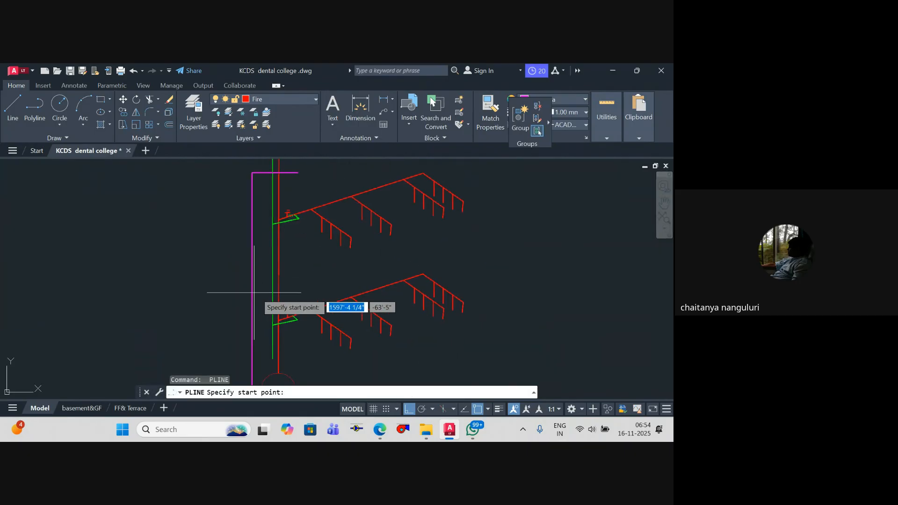
left_click(255, 309)
left_click(253, 310)
key("Escape")
key("Escape")
key("Escape")
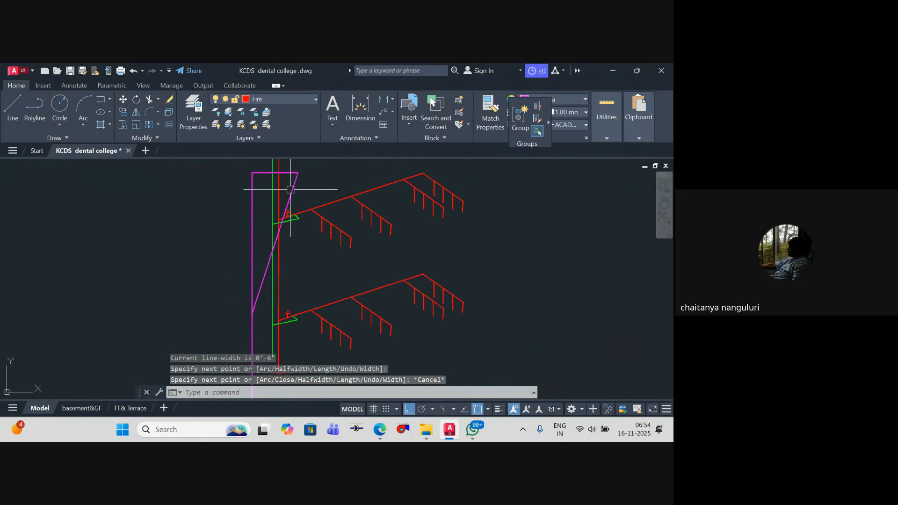
type("re")
key("Return")
key("Escape")
key("Escape")
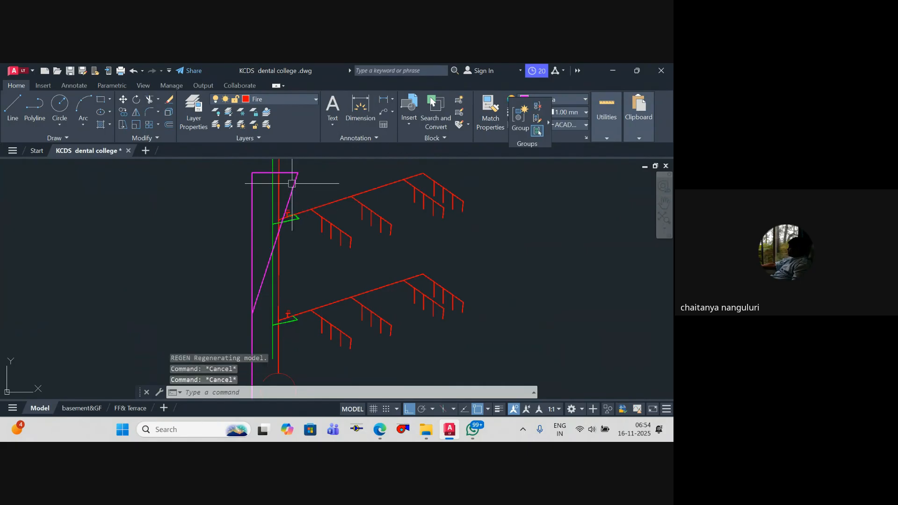
Step: Trim the stray diagonal magenta polyline and delete its remaining piece
left_click(293, 184)
type("tr")
key("Return")
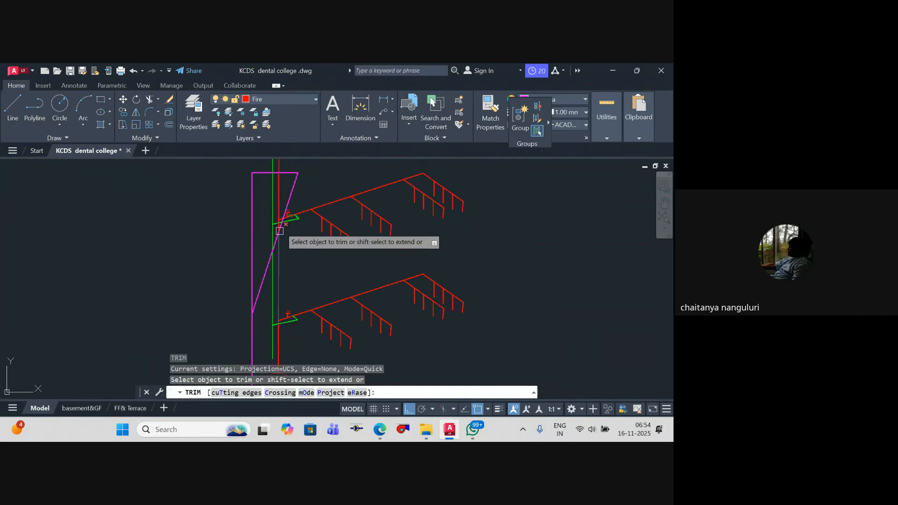
left_click(290, 196)
key("Escape")
left_click(272, 257)
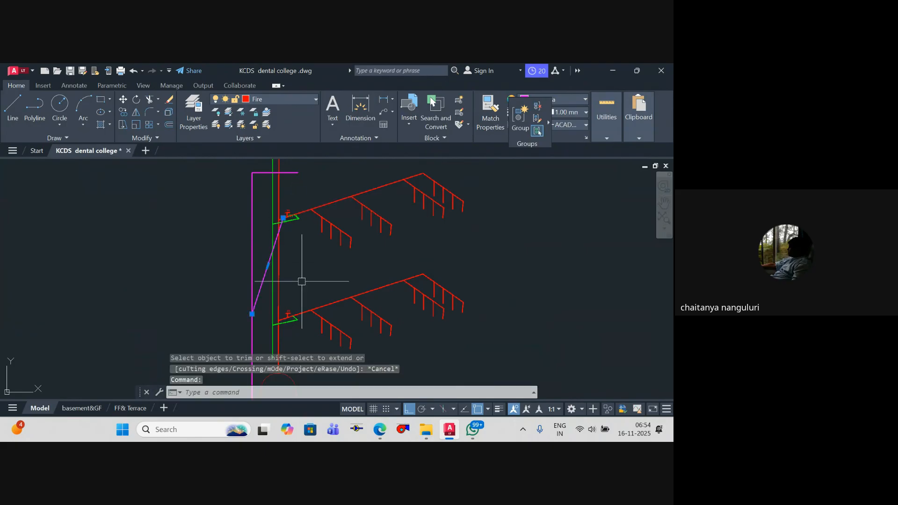
key("Delete")
Step: Stretch the free end of the magenta riser's top branch upward so the branch slopes
middle_click_drag(291, 221, 288, 271)
left_click(293, 223)
left_click(294, 223)
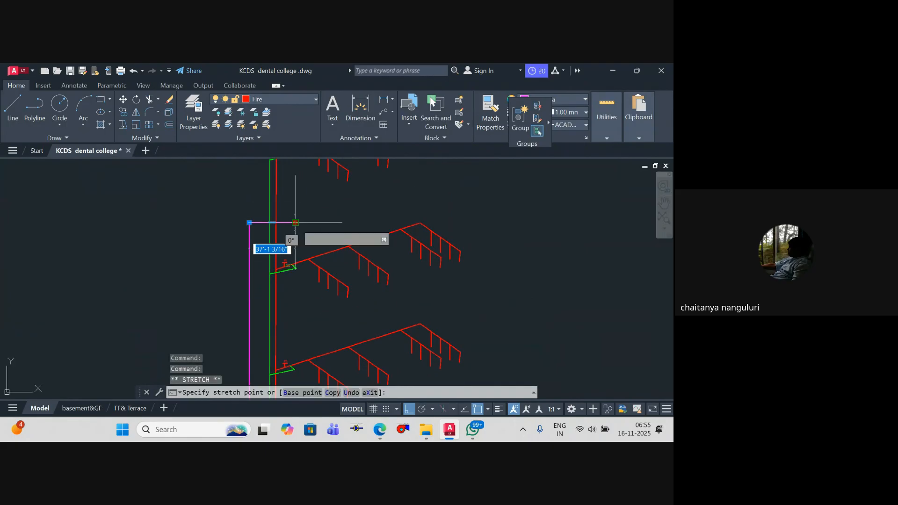
left_click(295, 202)
key("Escape")
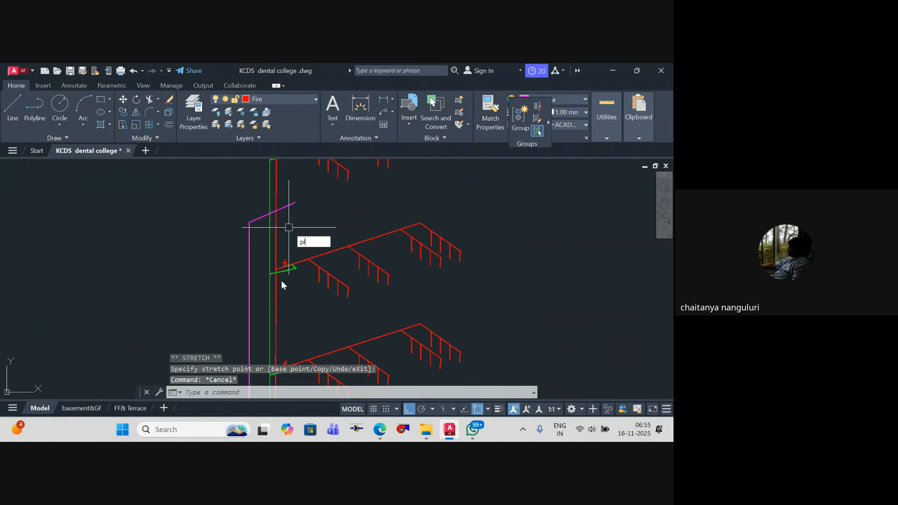
Step: Draw a sloped magenta polyline from above the lowest FS symbol down to the magenta riser
key("Return")
scroll(281, 282, "down", 4)
middle_click_drag(281, 305, 280, 254)
scroll(282, 255, "up", 4)
left_click(292, 238)
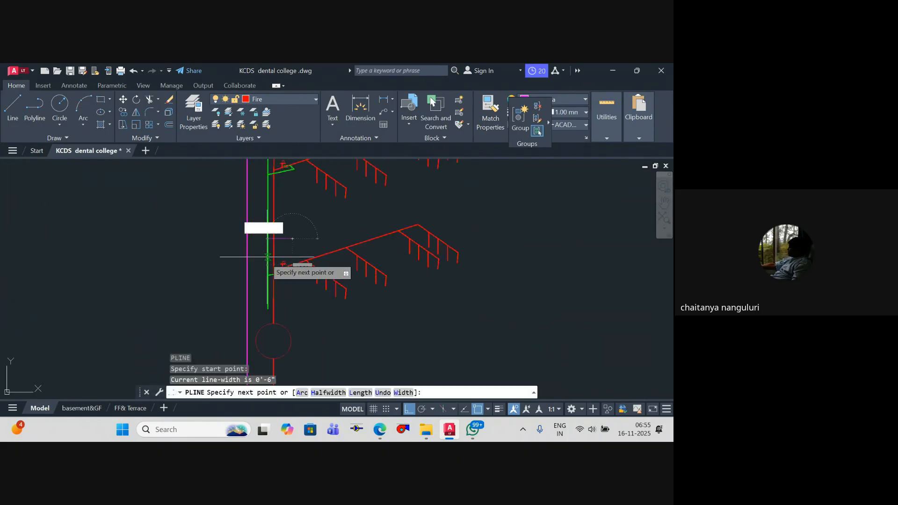
left_click(247, 267)
key("Escape")
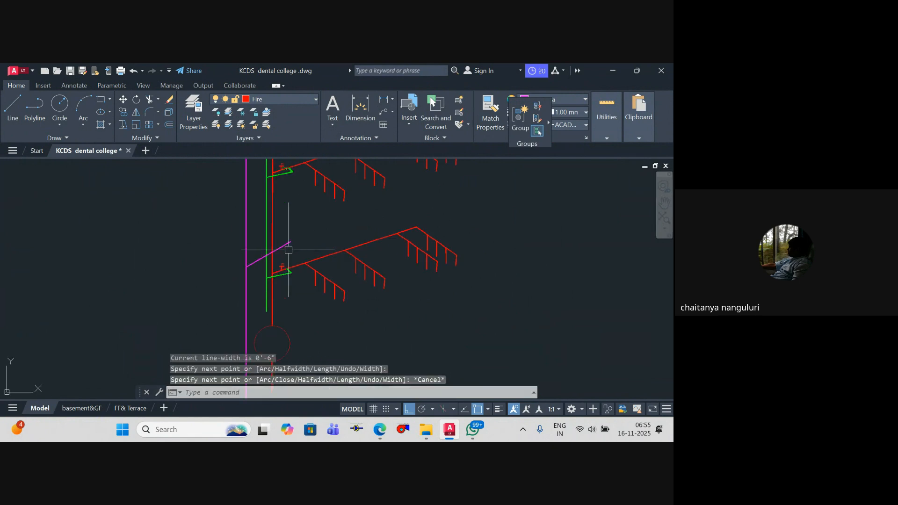
Step: Copy the sloped magenta branch straight down the magenta riser to the level of the large circle
left_click(286, 248)
type("co")
key("Return")
left_click(247, 267)
scroll(261, 294, "down", 5)
middle_click_drag(261, 294, 265, 292)
scroll(263, 248, "up", 2)
scroll(261, 248, "up", 2)
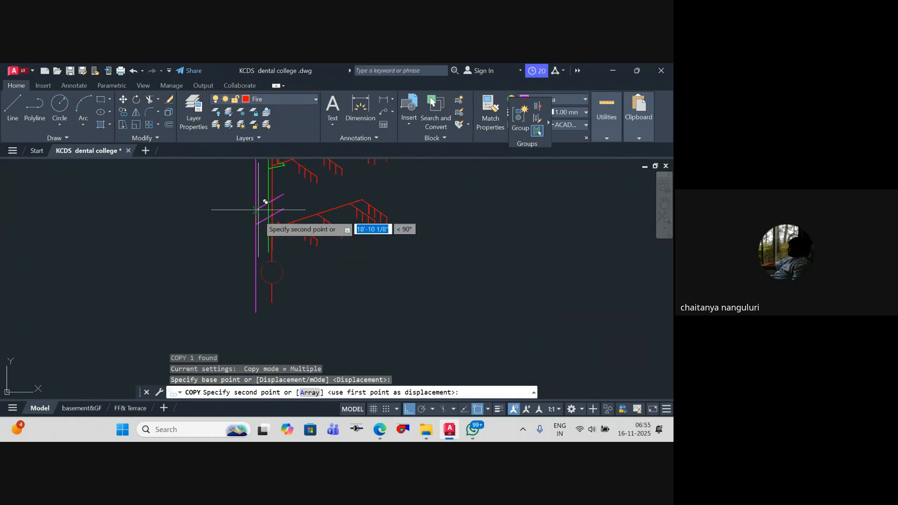
left_click(257, 272)
key("Escape")
Step: Stretch the green riser's lower end straight down past the large circle, level with the magenta riser's lower end
left_click(287, 235)
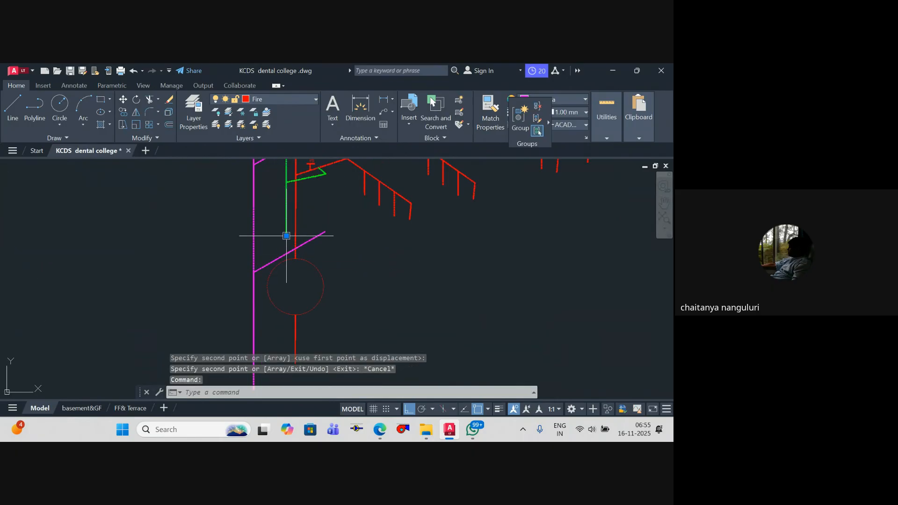
left_click(286, 236)
key("Escape")
scroll(315, 248, "down", 3)
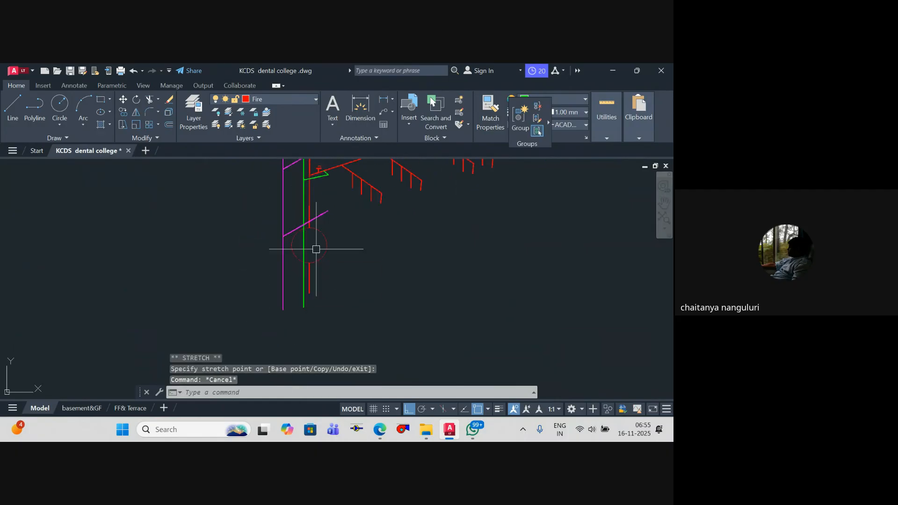
key("Escape")
Step: Draw a small circle just below the free end of the sloped magenta branch above the lowest FS symbol
mouse_move(317, 279)
middle_mouse_down()
mouse_move(320, 242)
mouse_move(329, 311)
middle_mouse_up()
middle_click_drag(333, 256, 333, 265)
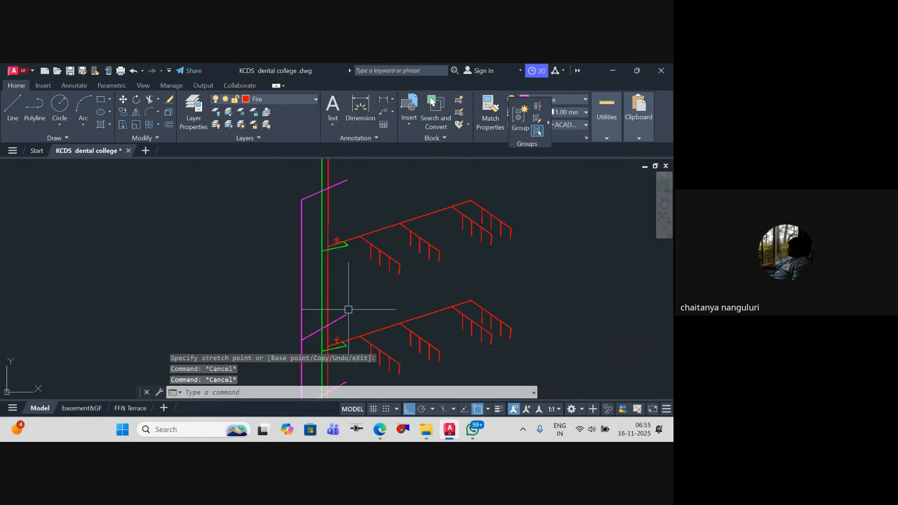
scroll(343, 322, "up", 2)
key("Escape")
middle_click_drag(342, 329, 342, 255)
scroll(343, 257, "up", 2)
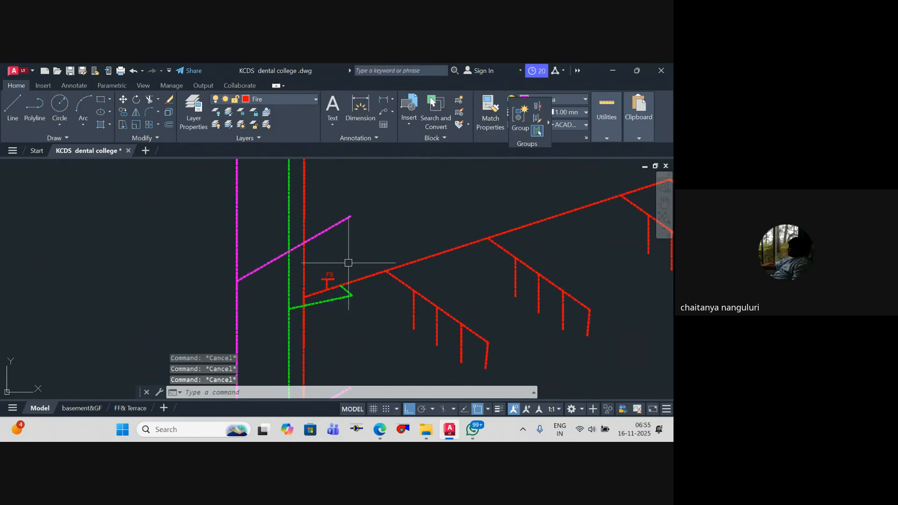
middle_click_drag(354, 253, 357, 271)
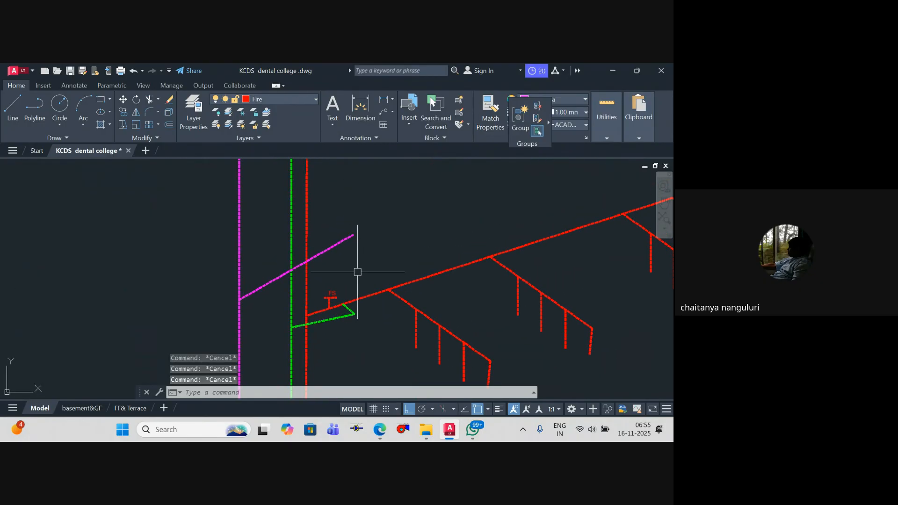
type("c")
scroll(349, 263, "up", 4)
key("Return")
left_click(350, 249)
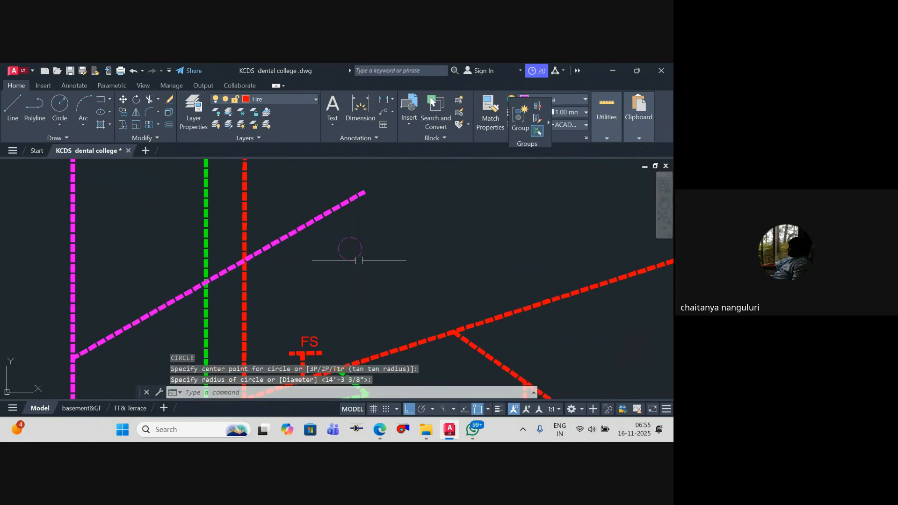
Step: Draw a sloped polyline from the small circle's edge down to the green riser, roughly parallel to the magenta branch
type("l")
key("Return")
left_click(339, 250)
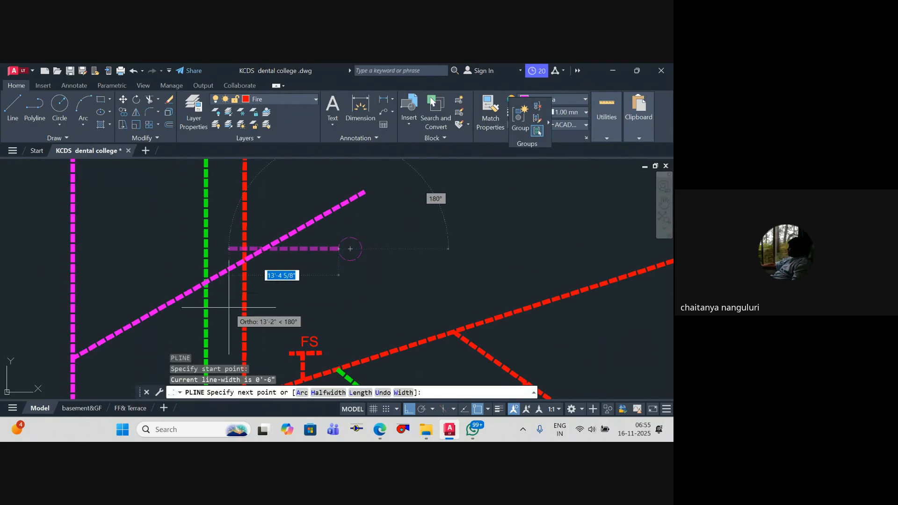
left_click(206, 317)
key("Escape")
key("Escape")
Step: Match the green riser's properties onto the new sloped polyline and the small circle
type("ma")
key("Return")
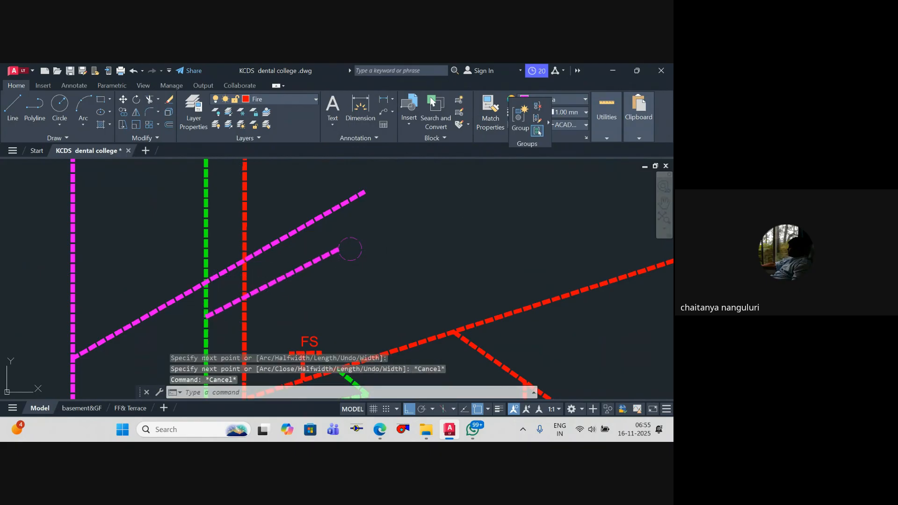
left_click(207, 320)
left_click(224, 307)
left_click(354, 269)
left_click(344, 255)
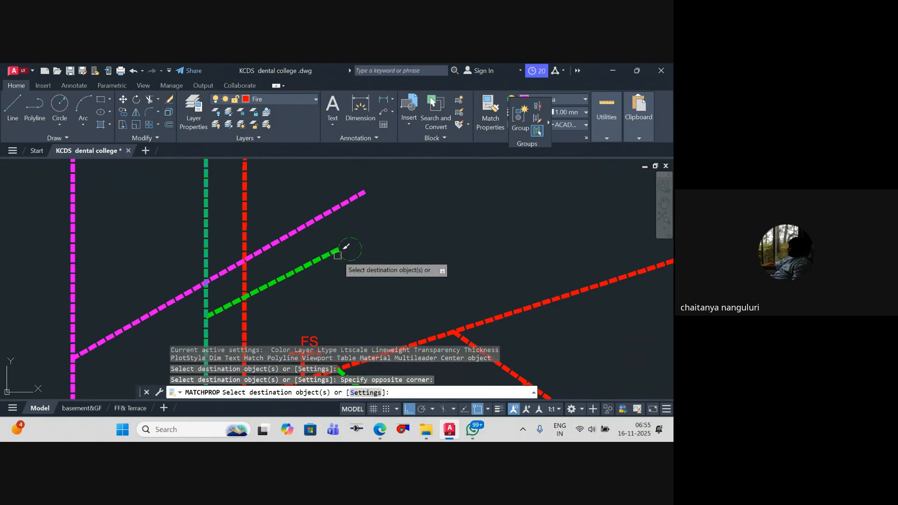
key("Escape")
key("Escape")
scroll(426, 257, "down", 8)
middle_click_drag(425, 257, 396, 301)
key("Escape")
scroll(388, 306, "up", 5)
scroll(408, 250, "down", 4)
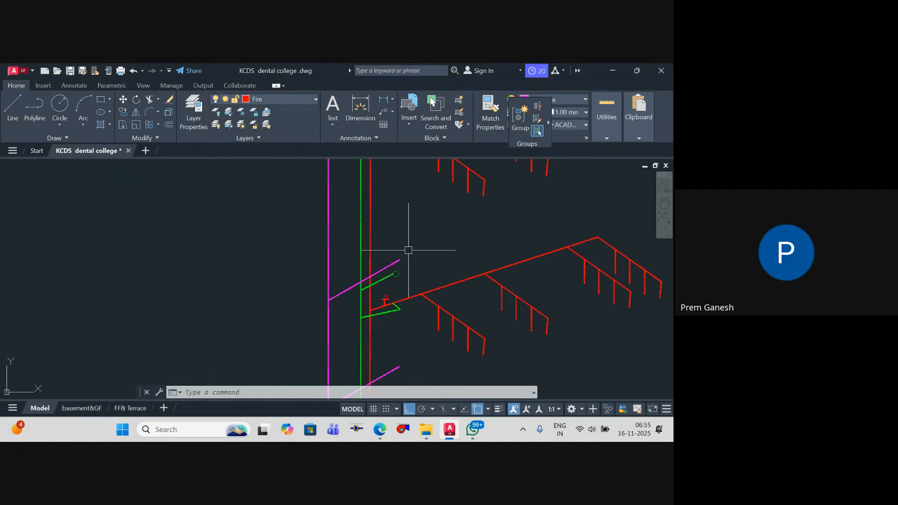
Step: Draw a short horizontal polyline in the empty area between the floor plan and the riser diagram
scroll(408, 251, "down", 4)
key("Escape")
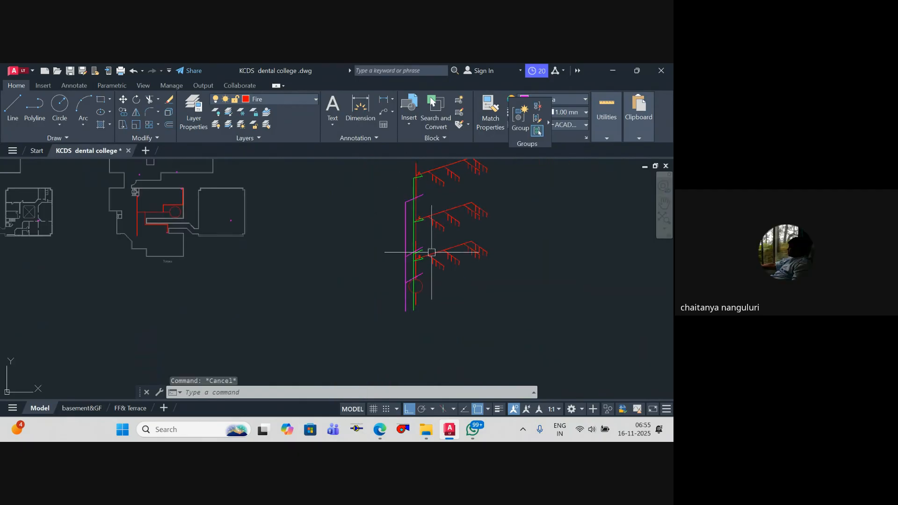
key("Escape")
type("pl")
scroll(330, 264, "up", 3)
key("Return")
left_click(270, 244)
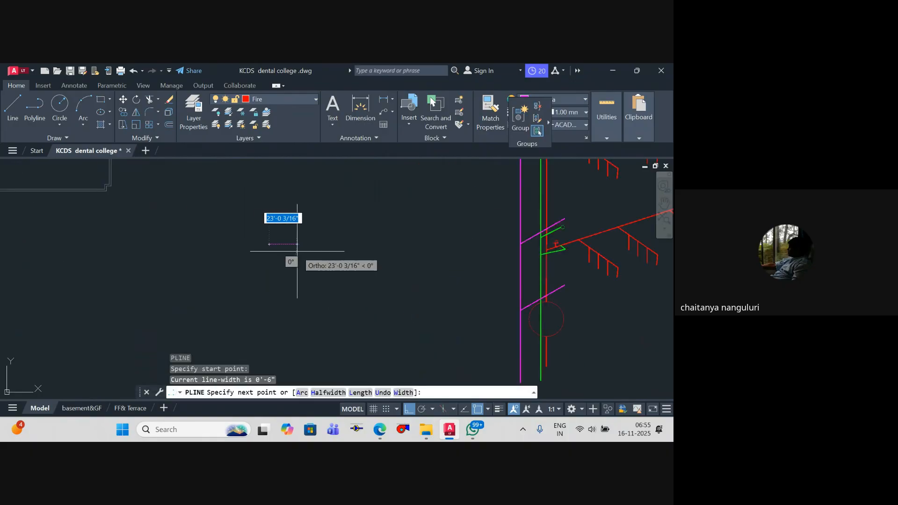
left_click(293, 253)
key("Escape")
Step: With Ortho off, draw a polyline from the short line's midpoint, steeply down and then outward at a gentle downward slope
key("Return")
scroll(282, 251, "up", 2)
scroll(282, 251, "up", 2)
left_click(278, 233)
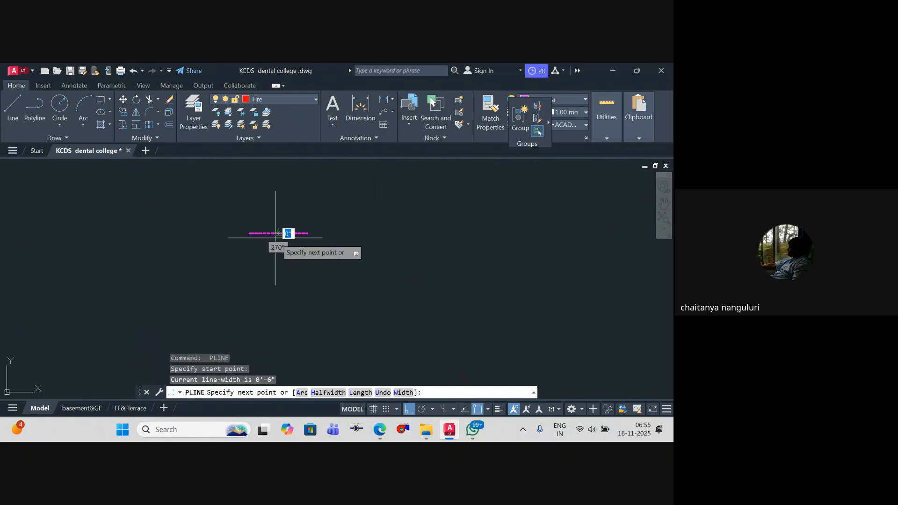
left_click(410, 407)
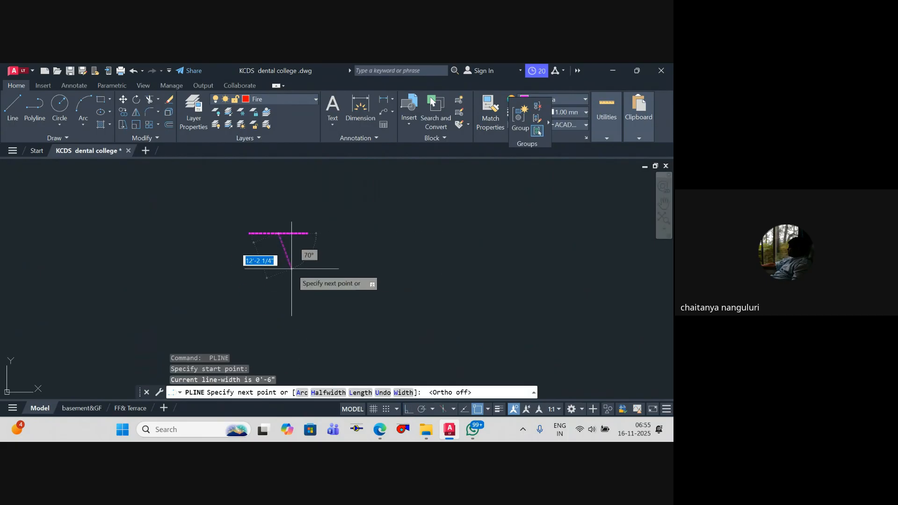
left_click(286, 270)
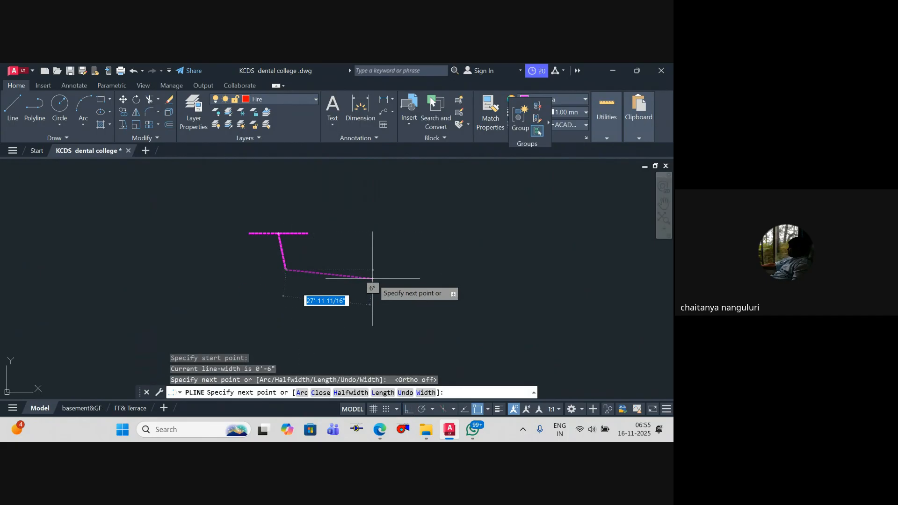
left_click(379, 282)
key("space")
key("space")
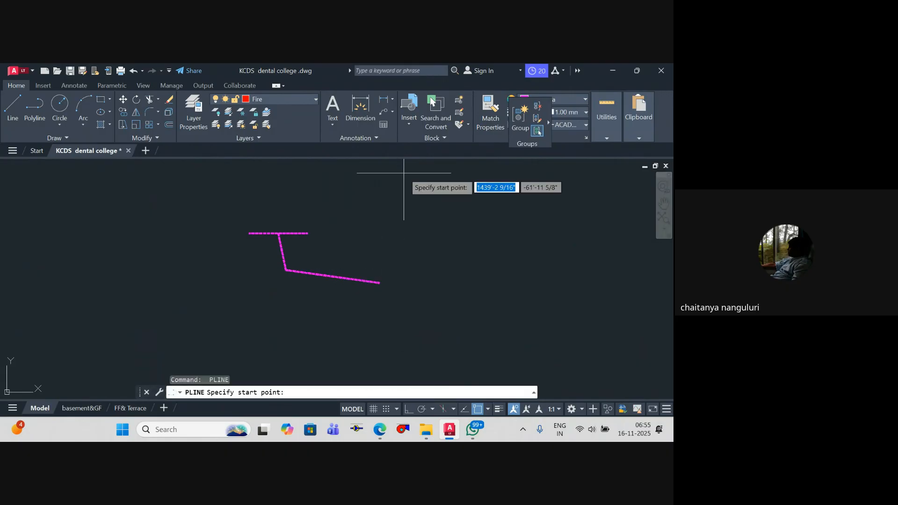
Step: Draw a long vertical polyline just beyond the outer end of the detail's sloped segment
left_click(389, 163)
scroll(393, 328, "down", 2)
middle_click_drag(393, 328, 392, 264)
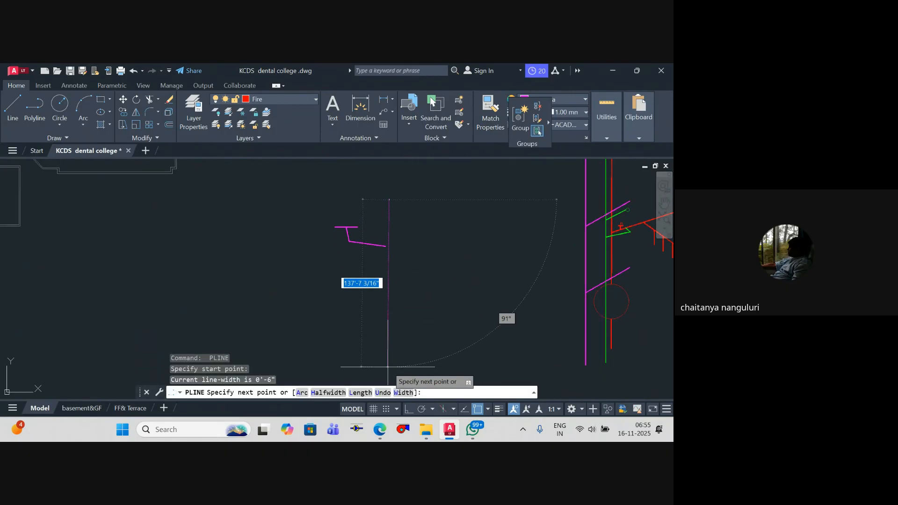
left_click(389, 367)
key("Escape")
Step: Stretch the outer end of the sloped magenta polyline onto the new vertical line
scroll(383, 262, "up", 4)
left_click(389, 220)
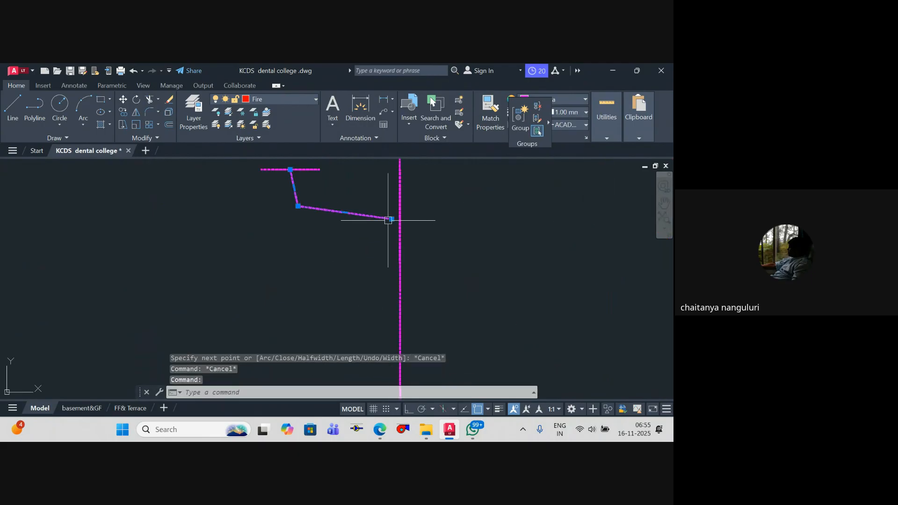
left_click(392, 218)
key("Escape")
Step: Extend the upper end of the detail's vertical line upward by about 65 feet
scroll(381, 327, "down", 3)
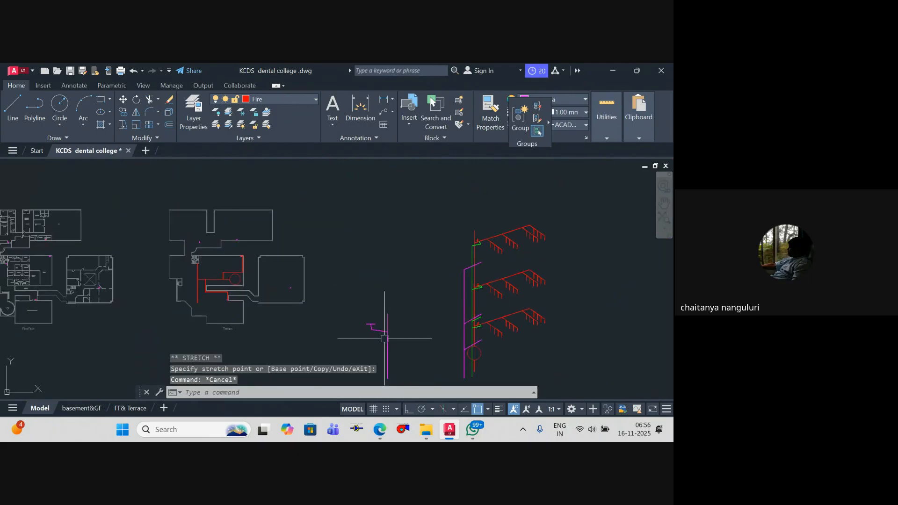
scroll(390, 316, "up", 2)
left_click(388, 307)
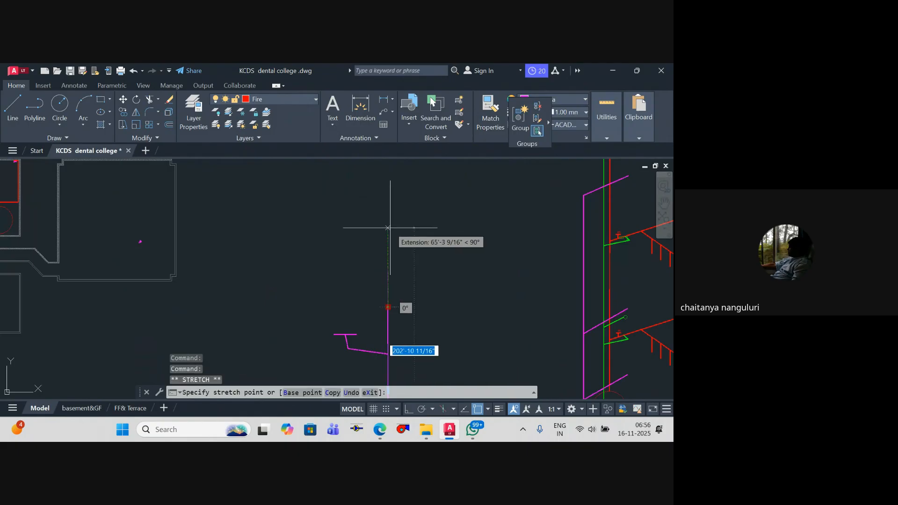
left_click(388, 228)
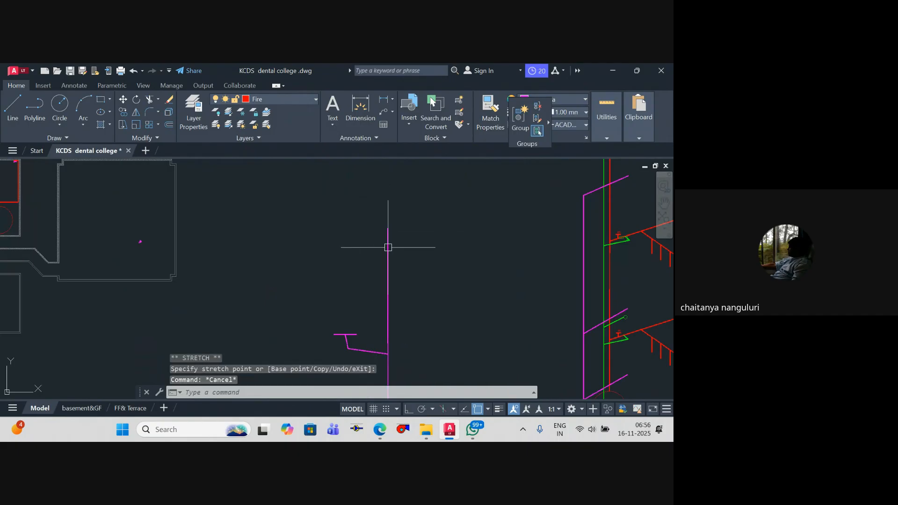
Step: Draw a short, slightly sloping polyline branch outward from near the top of the detail's vertical line
key("space")
left_click(388, 250)
left_click(352, 253)
key("Escape")
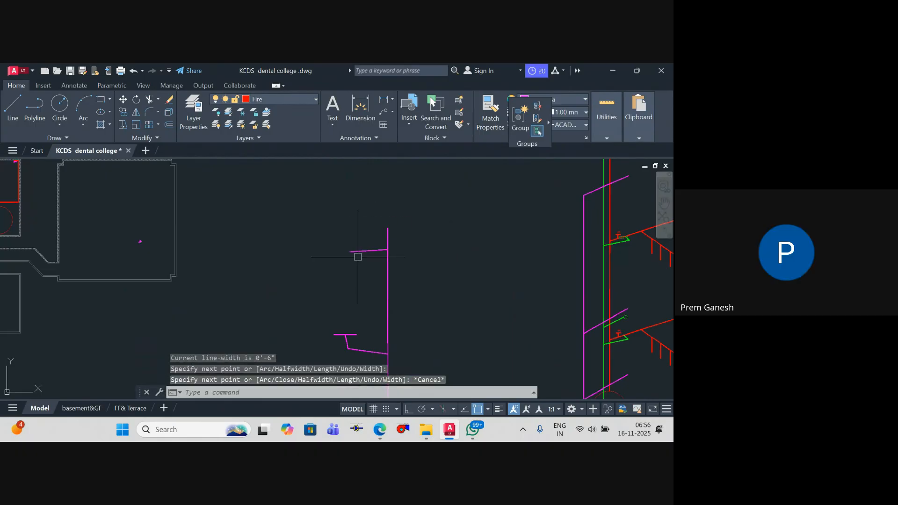
key("Escape")
Step: Delete the entire magenta connection detail between the floor plan and the riser diagram
scroll(395, 246, "down", 4)
middle_click_drag(395, 242, 382, 230)
left_click(394, 323)
left_click(345, 195)
key("Delete")
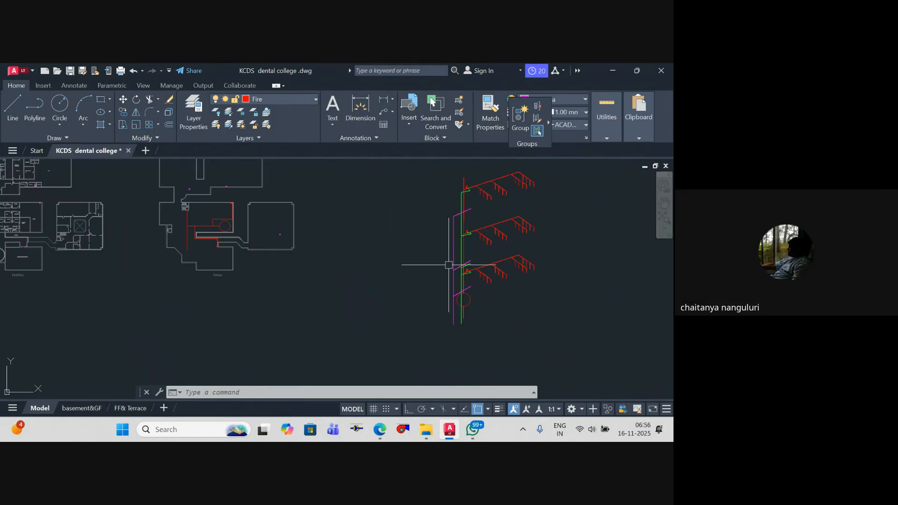
Step: Examine the riser diagram's branches and the sprinkler piping on the ground-floor plan
middle_click_drag(444, 263, 353, 237)
scroll(360, 197, "up", 1)
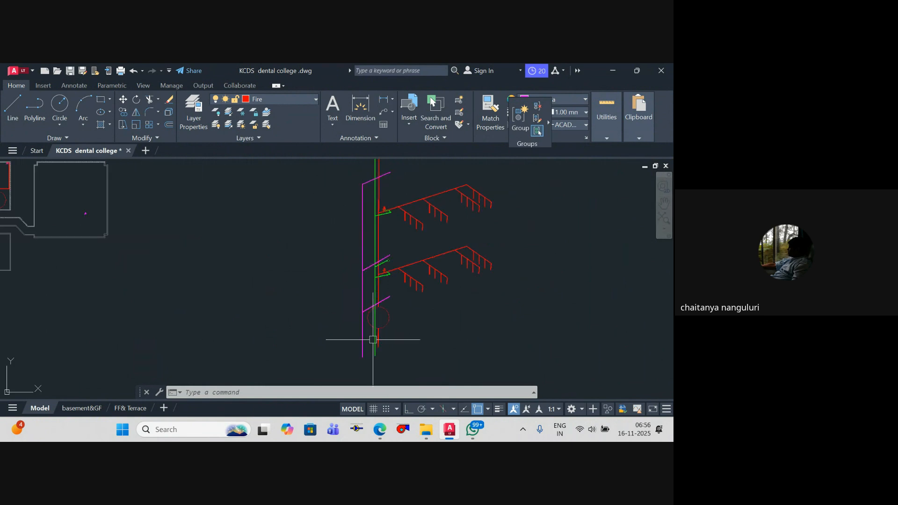
scroll(359, 257, "up", 2)
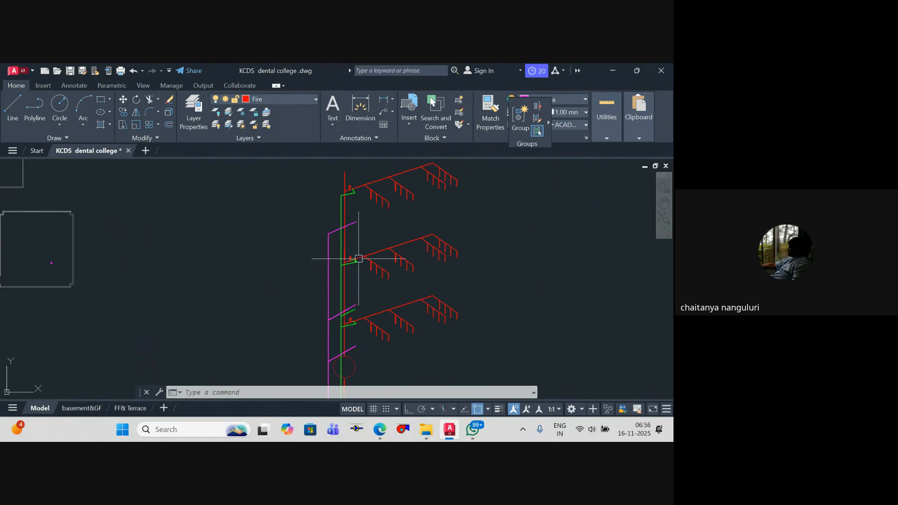
mouse_move(359, 258)
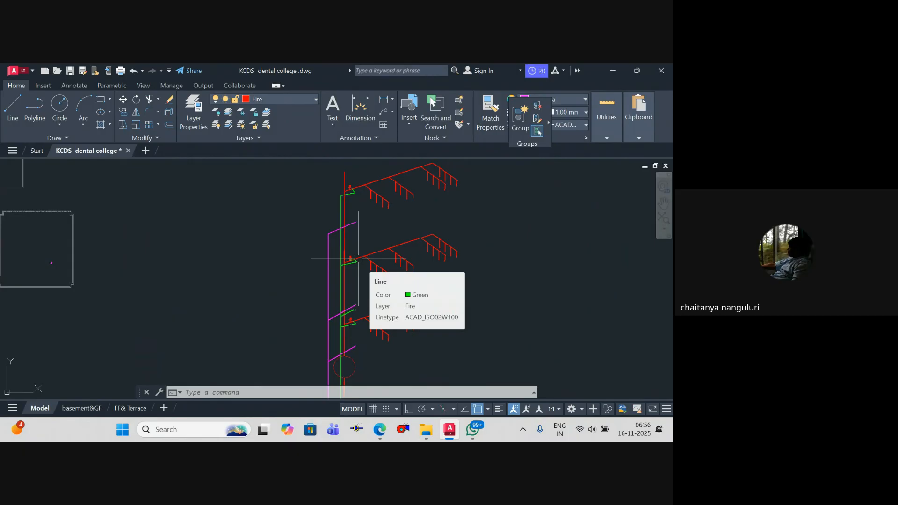
scroll(311, 257, "down", 6)
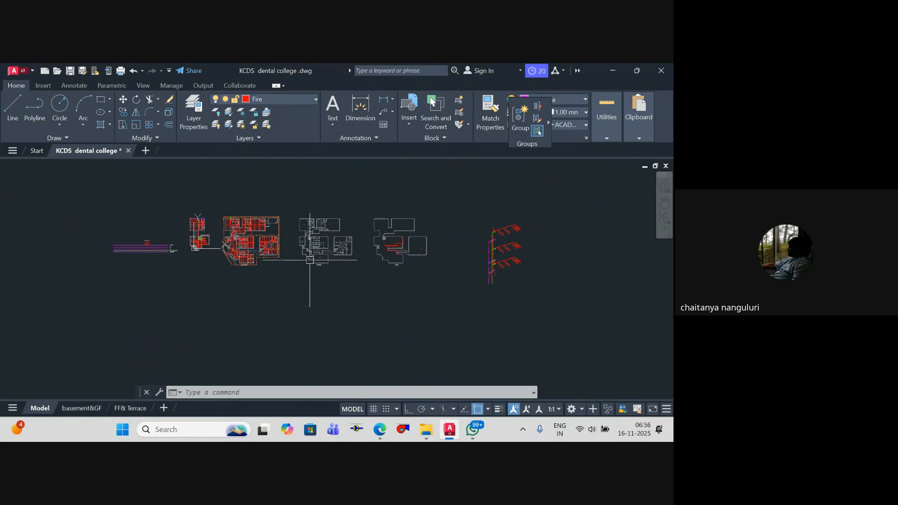
middle_click_drag(310, 259, 333, 261)
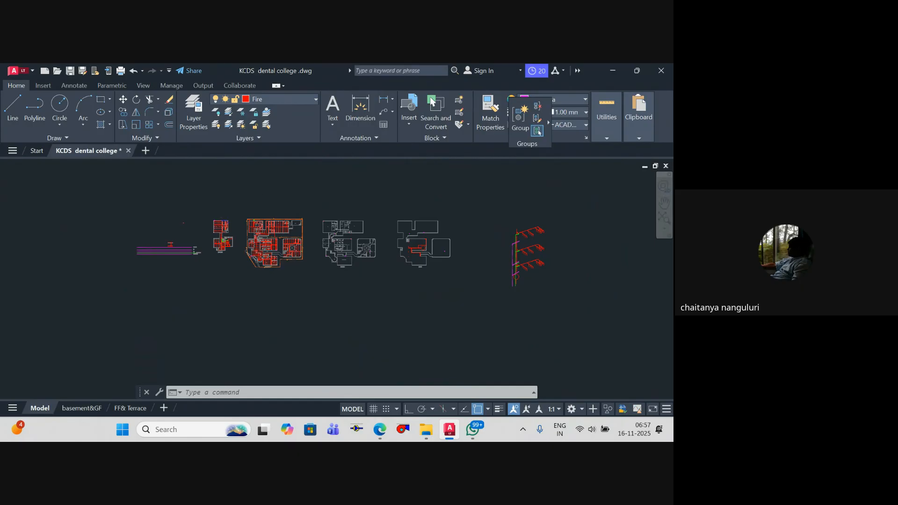
scroll(263, 243, "up", 2)
scroll(260, 248, "down", 2)
scroll(272, 235, "up", 4)
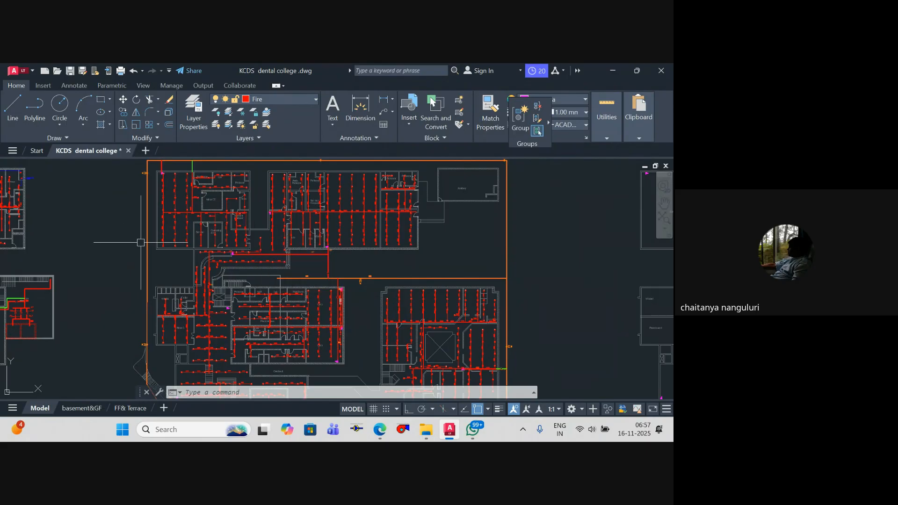
scroll(319, 267, "down", 4)
scroll(268, 274, "up", 2)
scroll(268, 273, "up", 3)
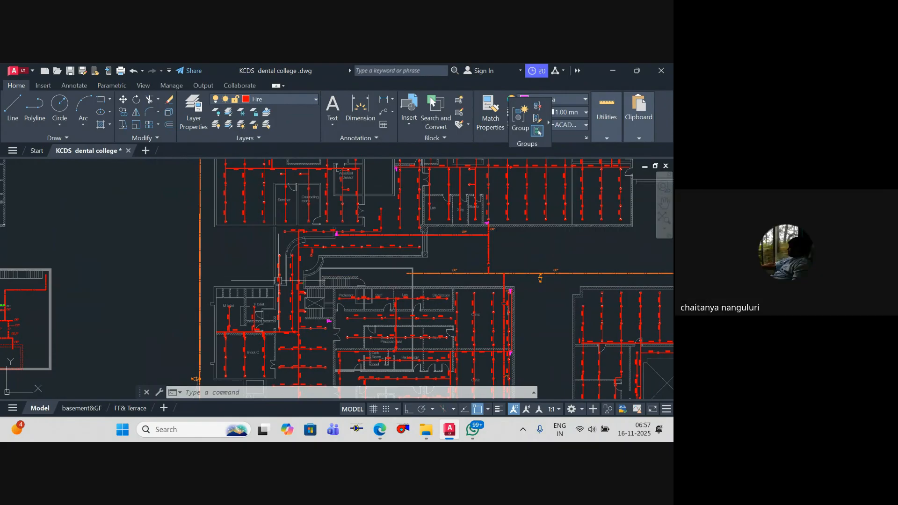
scroll(280, 271, "down", 6)
middle_click_drag(295, 270, 302, 285)
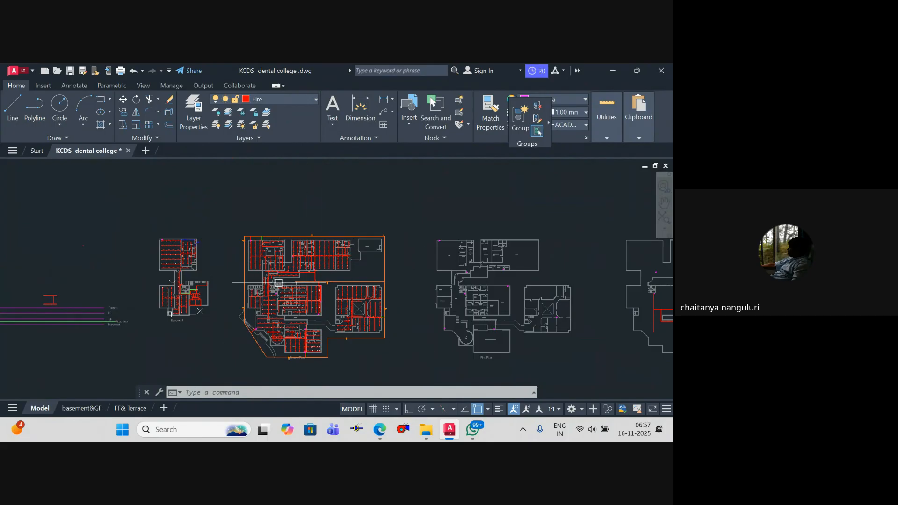
Step: Inspect the basement and ground-floor plans, especially the area along the orange outer pipe loop
scroll(282, 278, "up", 5)
scroll(334, 239, "down", 8)
middle_click_drag(347, 233, 365, 200)
scroll(355, 212, "up", 4)
mouse_move(355, 211)
middle_mouse_down()
mouse_move(391, 327)
mouse_move(379, 253)
mouse_move(375, 269)
middle_mouse_up()
key("Escape")
key("Escape")
scroll(397, 259, "down", 2)
scroll(397, 259, "down", 2)
key("Escape")
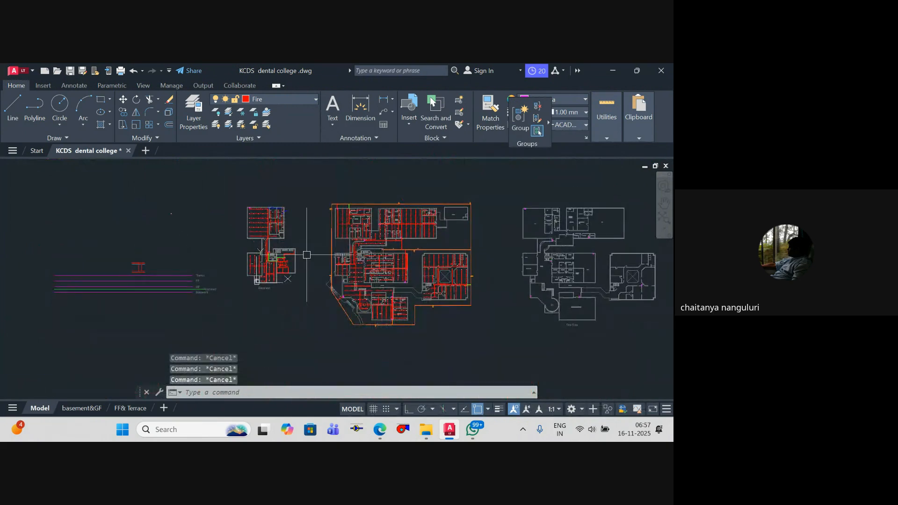
scroll(305, 238, "up", 4)
middle_click_drag(363, 367, 325, 276)
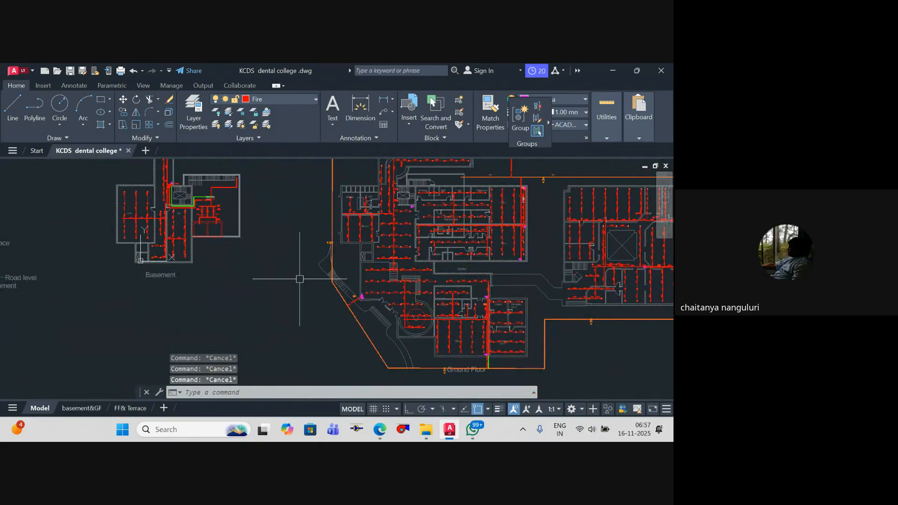
type("p")
key("Escape")
scroll(364, 187, "down", 6)
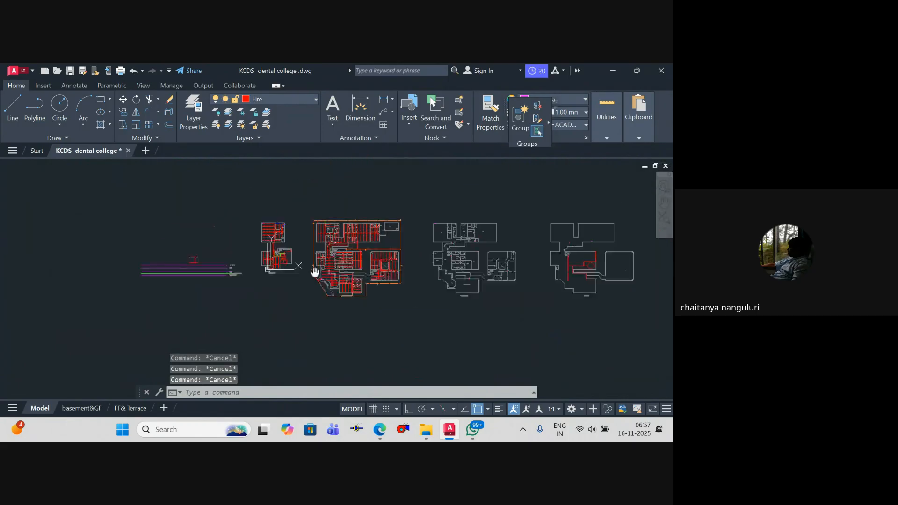
Step: Set the object colour to yellow and, with Ortho on, draw a short vertical polyline outside the orange loop near Block C
left_click(556, 101)
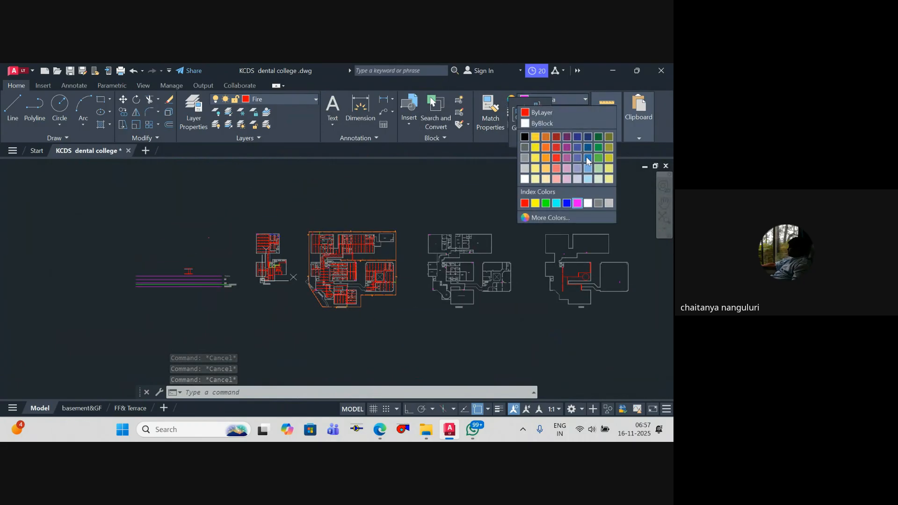
left_click(537, 150)
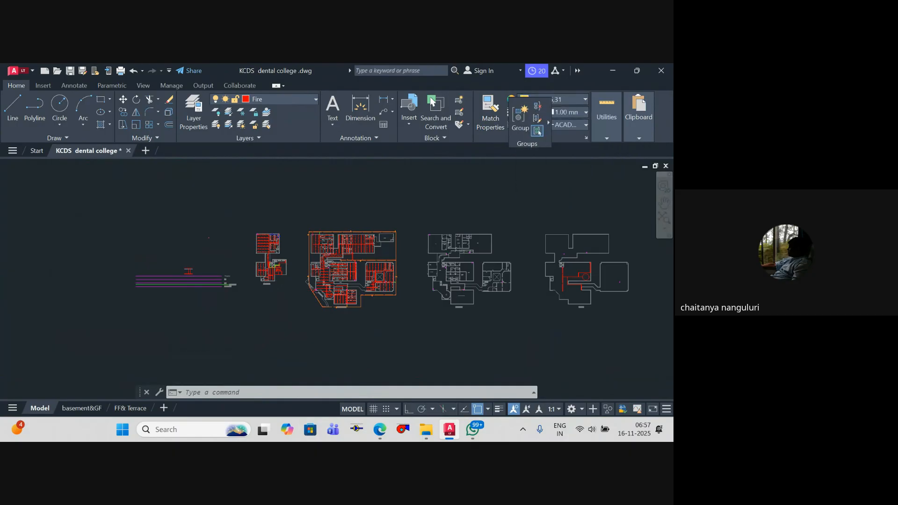
scroll(345, 251, "up", 5)
type("pl")
key("Return")
scroll(365, 260, "up", 5)
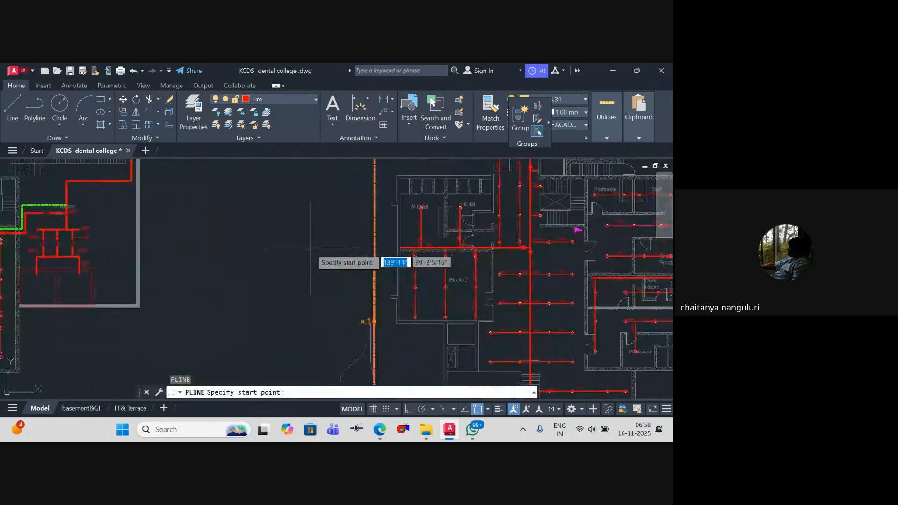
left_click(308, 244)
left_click(409, 410)
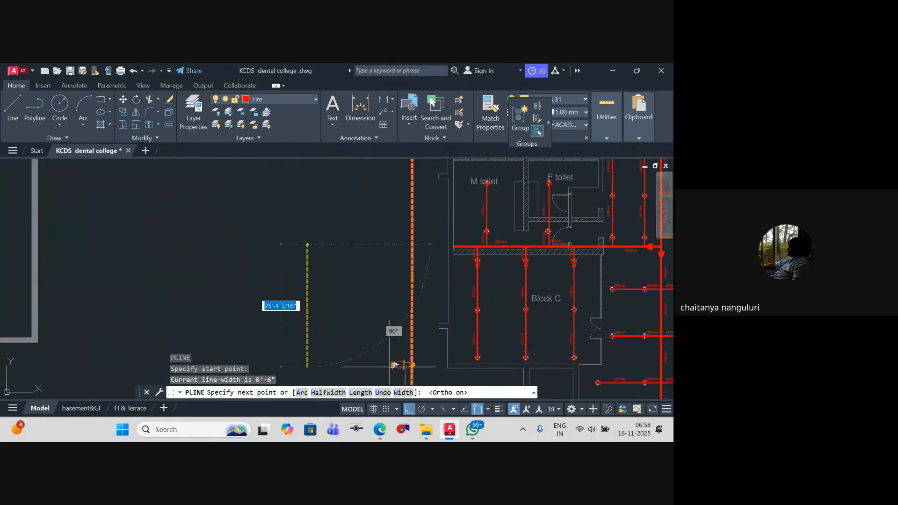
left_click(324, 285)
key("Return")
key("Return")
Step: Draw two horizontal polylines, each about 5'-6" long, from both ends of the yellow vertical line, pointing away from the orange loop
scroll(307, 248, "up", 2)
left_click(307, 243)
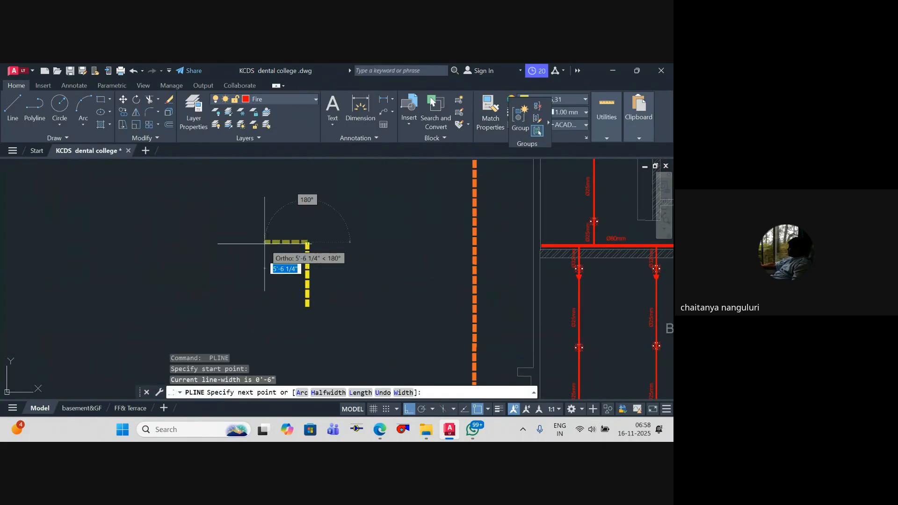
left_click(265, 243)
key("Return")
key("Return")
left_click(307, 306)
left_click(263, 306)
key("Return")
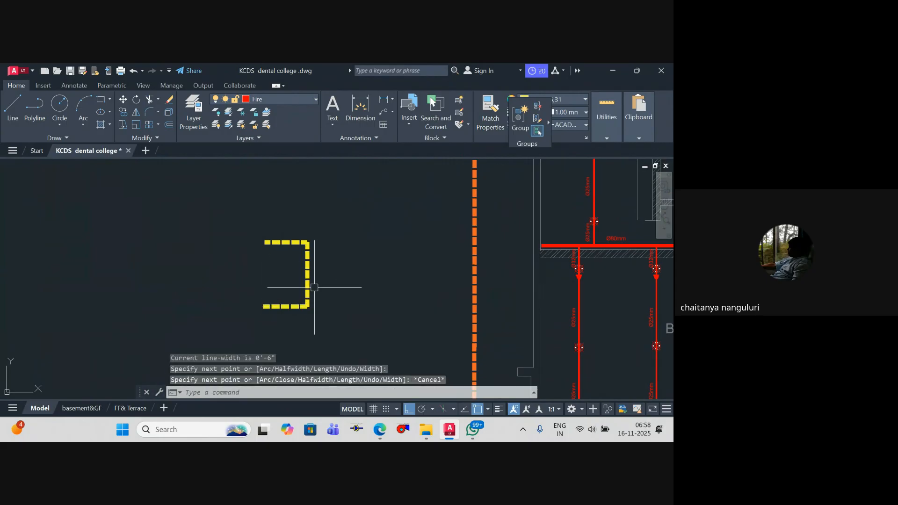
Step: Draw a horizontal yellow polyline about 21'-8" long from the vertical line's midpoint to the orange loop
key("Return")
left_click(308, 274)
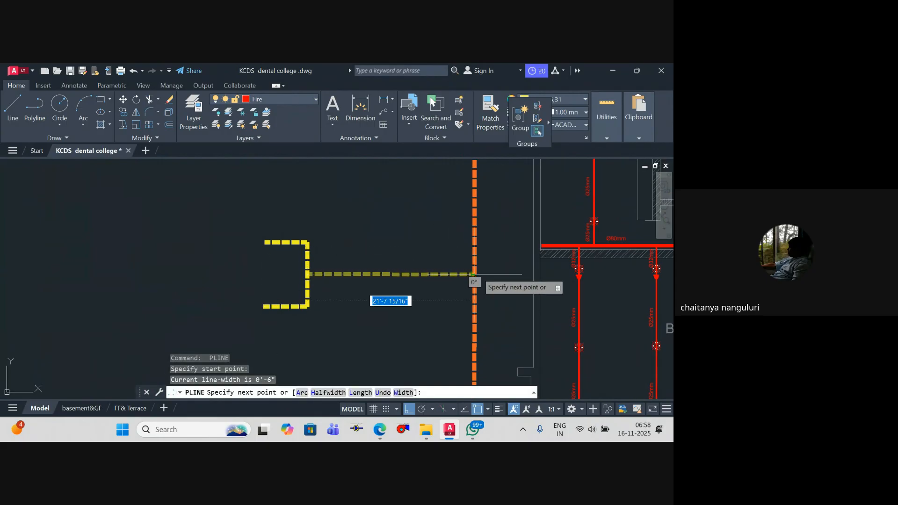
left_click(475, 274)
key("Escape")
key("Escape")
scroll(346, 257, "down", 4)
scroll(346, 257, "up", 2)
key("Escape")
key("Escape")
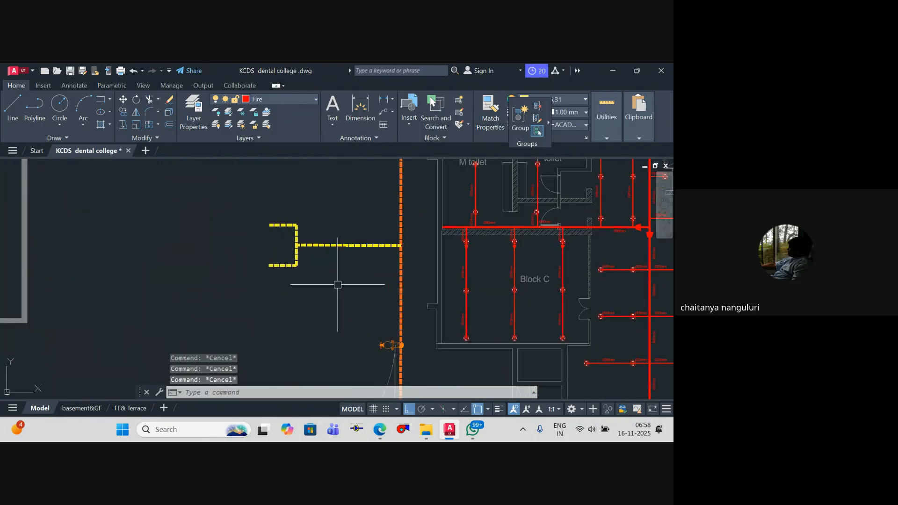
scroll(337, 280, "down", 2)
middle_click_drag(337, 270, 310, 267)
left_click(334, 300)
left_click(219, 212)
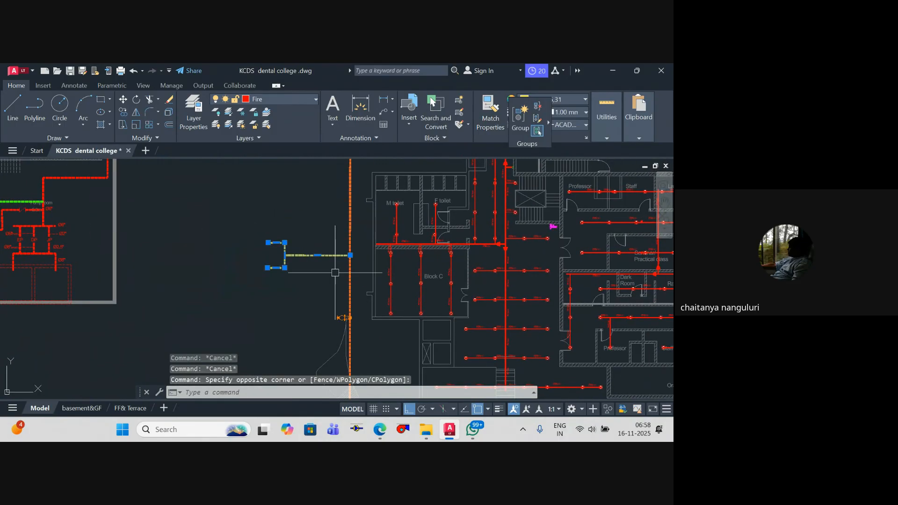
type("co")
key("Return")
left_click(350, 255)
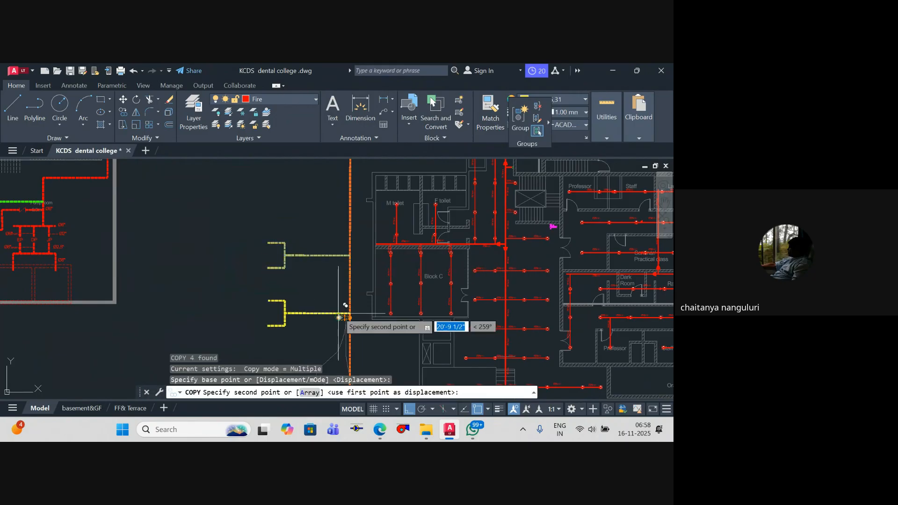
scroll(344, 296, "down", 7)
middle_click_drag(340, 283, 230, 249)
scroll(338, 253, "up", 4)
middle_click_drag(340, 268, 414, 306)
scroll(282, 275, "up", 2)
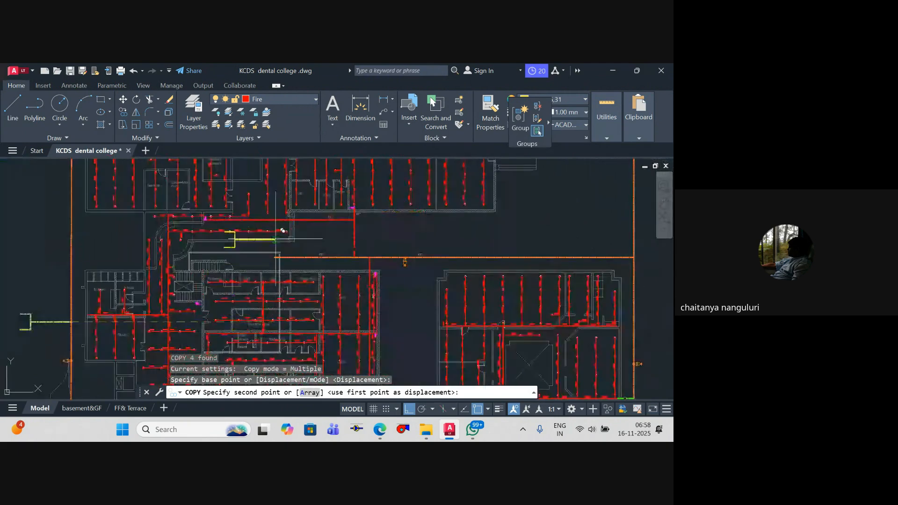
middle_click_drag(305, 239, 334, 284)
key("Escape")
Step: Stretch the short vertical end segment of the basement pump room's red pipe inward, away from the outer wall to the stair's end
scroll(334, 284, "down", 6)
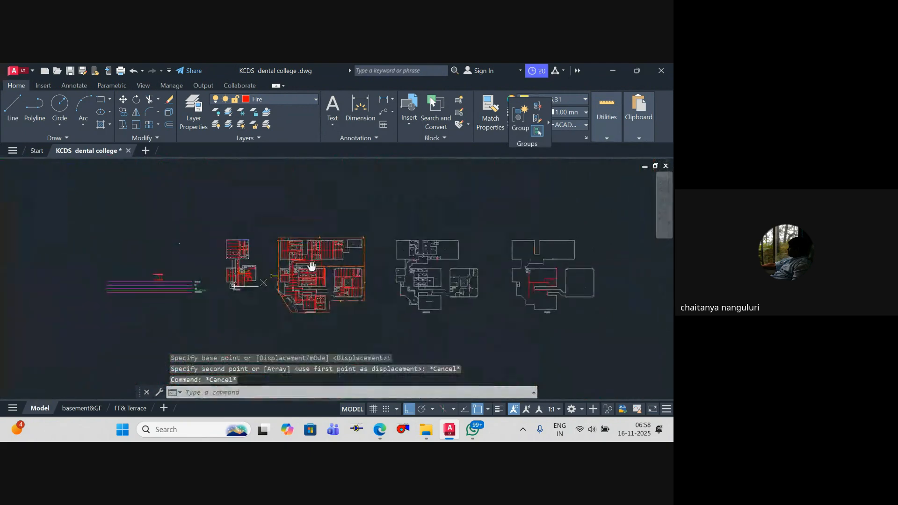
scroll(298, 275, "up", 8)
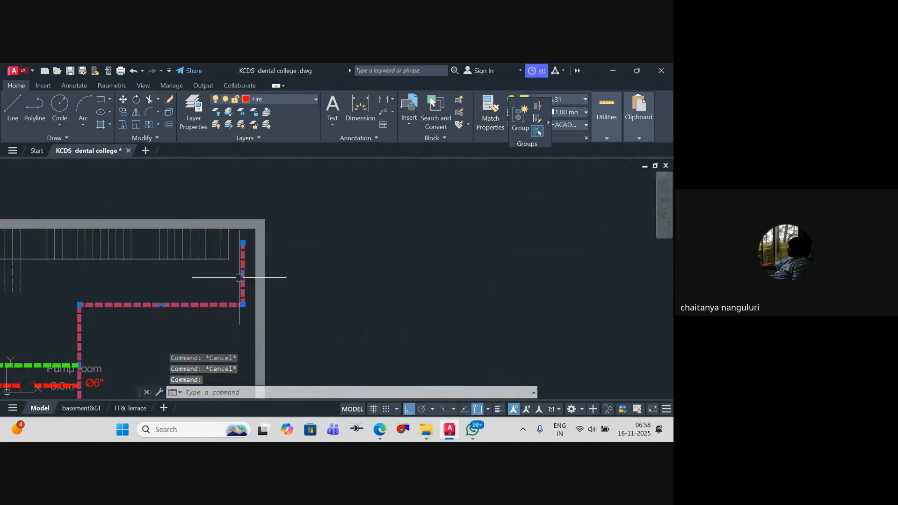
left_click(244, 294)
left_click(245, 263)
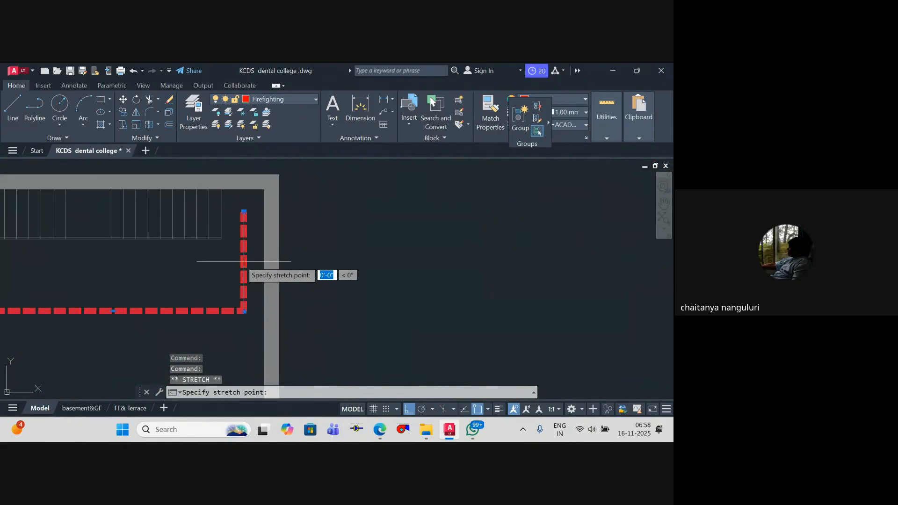
left_click(219, 262)
key("Escape")
scroll(244, 266, "down", 2)
scroll(235, 264, "up", 2)
left_click(223, 266)
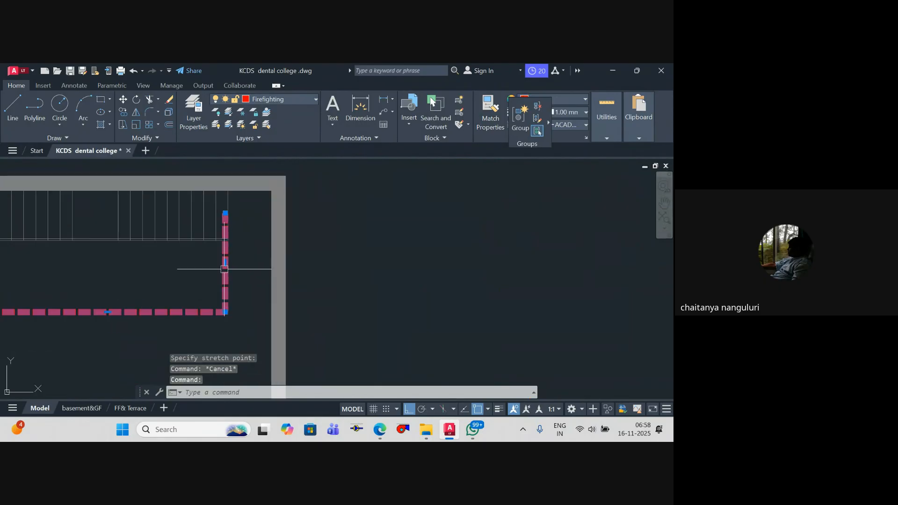
left_click(225, 263)
left_click(226, 262)
key("Escape")
scroll(246, 261, "down", 4)
middle_click_drag(248, 261, 258, 203)
key("Escape")
scroll(252, 273, "down", 2)
middle_click_drag(253, 277, 260, 234)
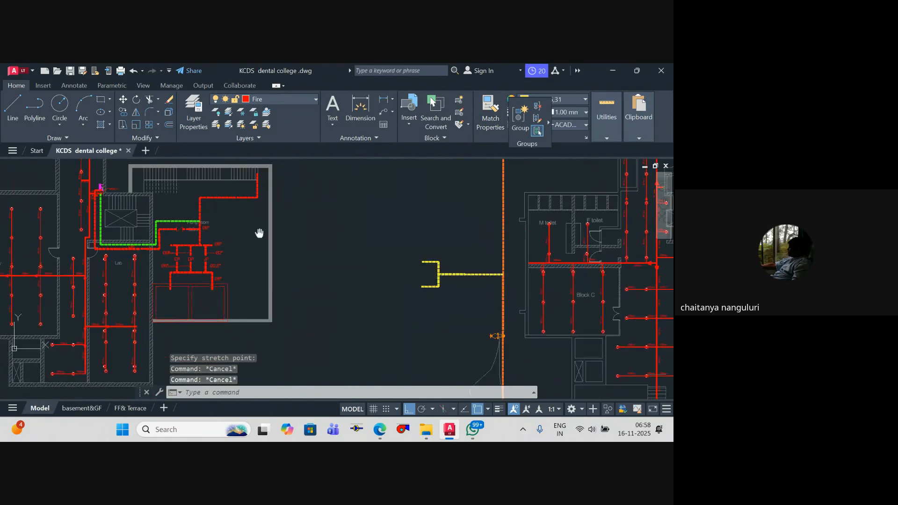
Step: Draw a yellow polyline in the basement pump room, rising from the first dashed tank rectangle and running horizontally across the pump header's Ø8" drop
scroll(227, 289, "up", 3)
key("Return")
scroll(157, 315, "up", 3)
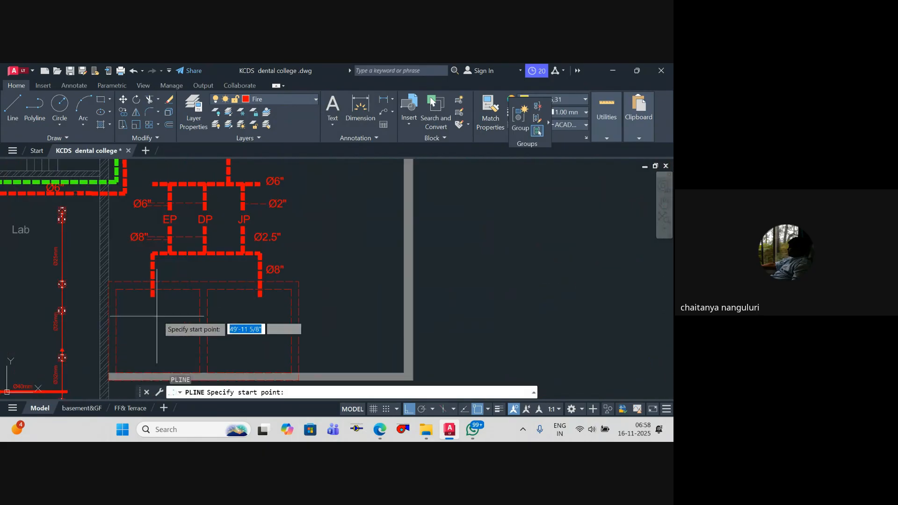
left_click(178, 299)
scroll(178, 272, "up", 3)
scroll(179, 269, "up", 3)
left_click(178, 269)
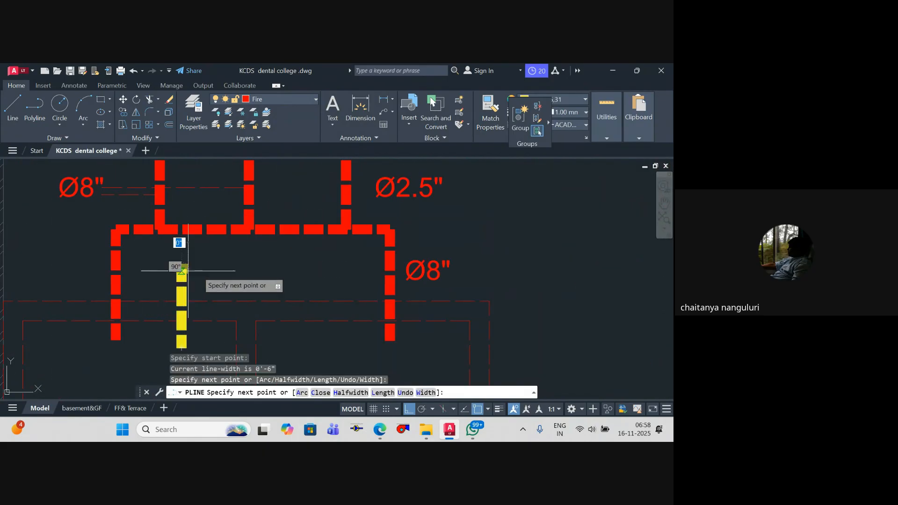
scroll(300, 274, "down", 3)
scroll(346, 276, "up", 3)
middle_click_drag(443, 275, 307, 278)
left_click(340, 274)
key("Escape")
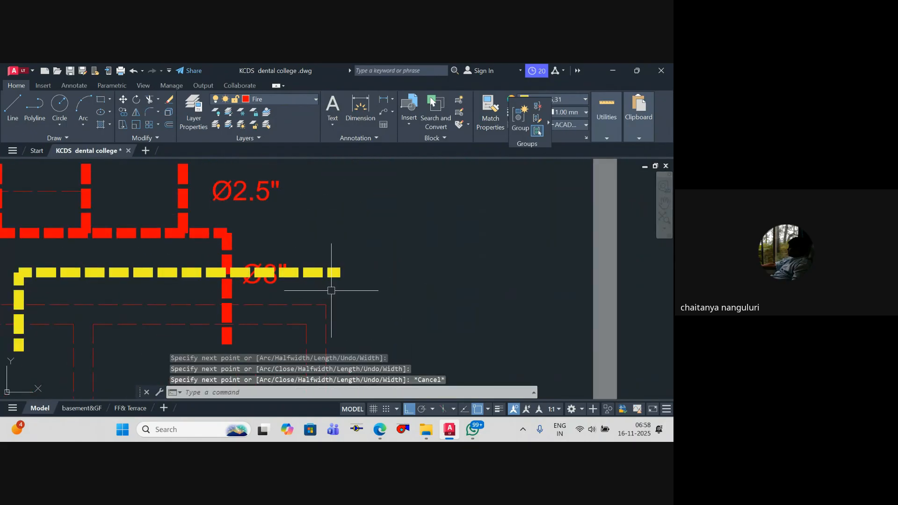
Step: Draw a short vertical yellow polyline from the horizontal yellow run down into the second dashed tank rectangle
key("Return")
left_click(290, 272)
left_click(289, 265)
key("Escape")
Step: Continue the yellow pipe with a polyline about 12'-2" toward the pump room's outer wall and about 35'-4" up alongside it
key("Return")
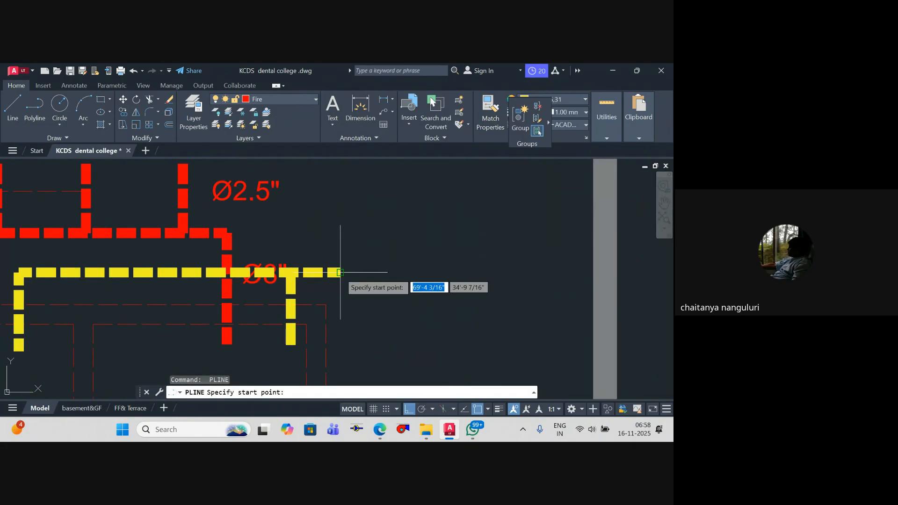
left_click(340, 271)
scroll(473, 275, "down", 4)
middle_click_drag(474, 277, 291, 310)
scroll(292, 310, "up", 4)
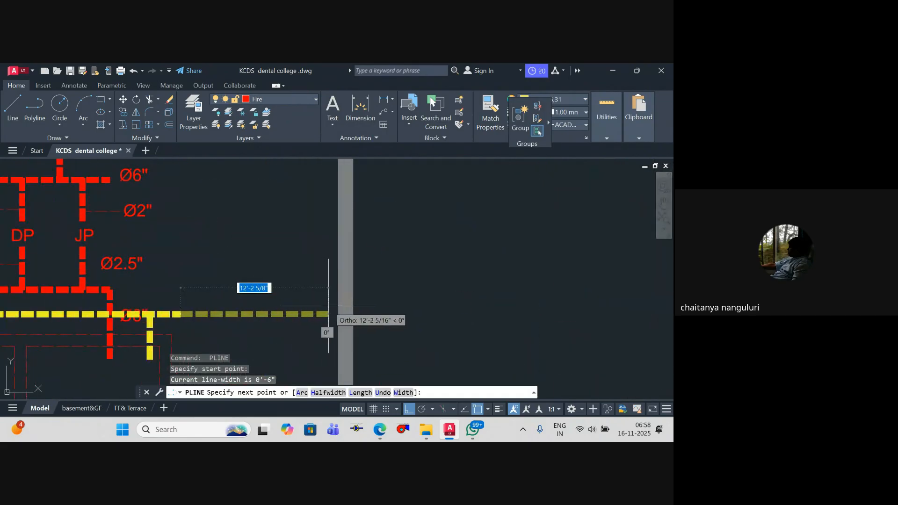
left_click(328, 306)
scroll(325, 236, "down", 5)
middle_click_drag(325, 236, 325, 318)
scroll(325, 317, "up", 5)
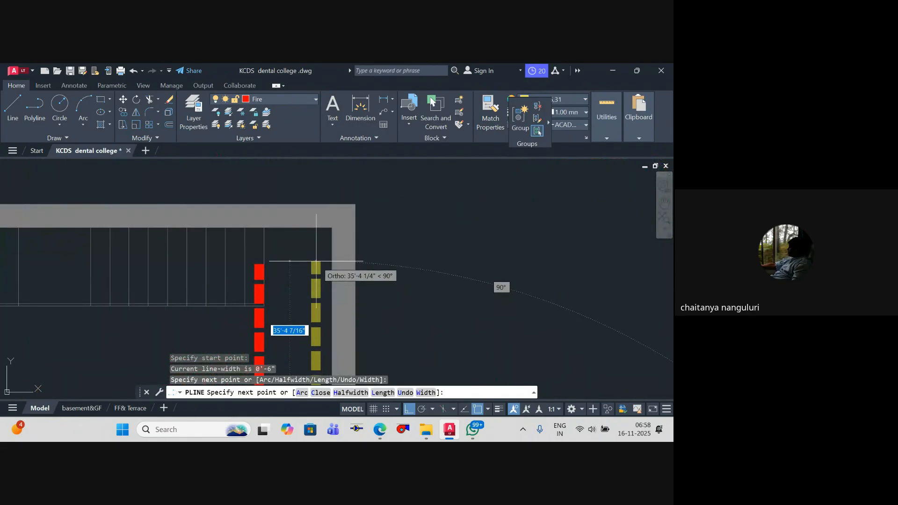
left_click(316, 262)
key("Escape")
key("Escape")
key("Escape")
Step: Draw a circle of about 6 11/16" radius at the yellow pipe's upper end and trim the pipe inside it
scroll(317, 262, "down", 4)
scroll(319, 253, "up", 4)
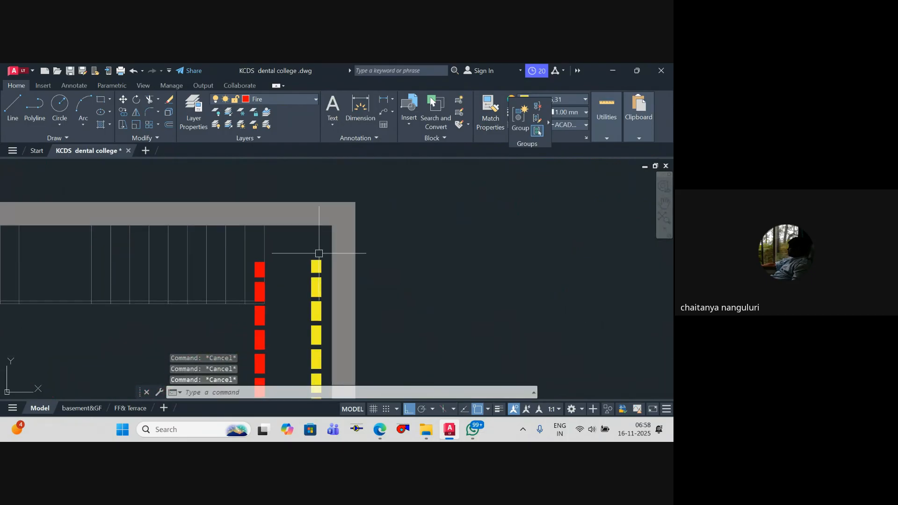
type("c")
key("Return")
left_click(319, 255)
scroll(319, 261, "up", 4)
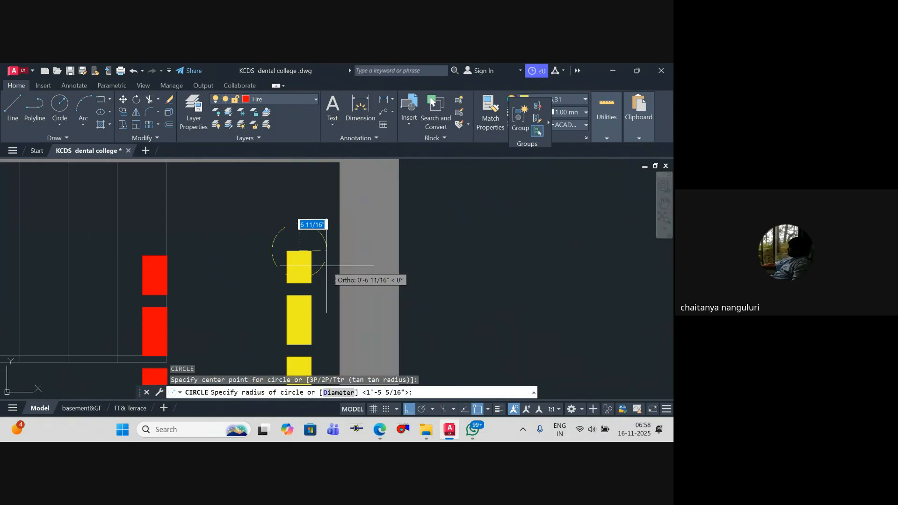
type("tr")
key("Return")
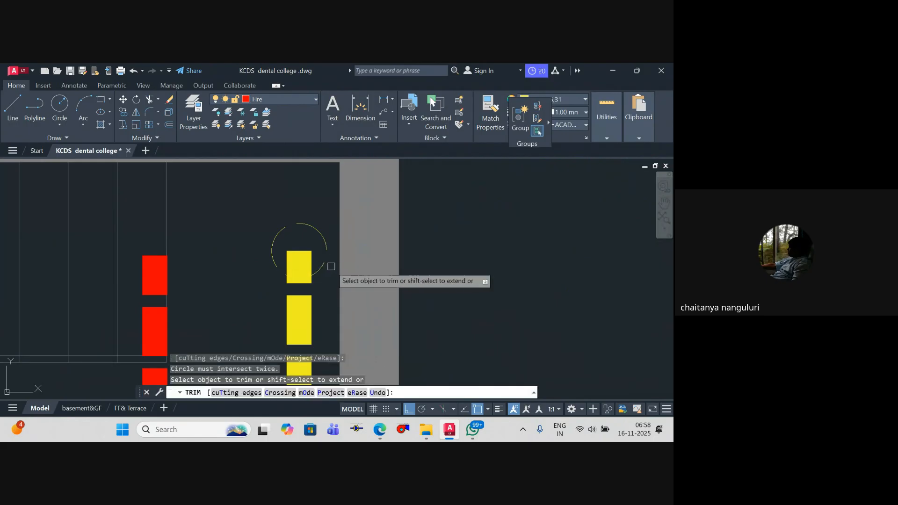
type("t")
key("Return")
left_click(320, 270)
key("Return")
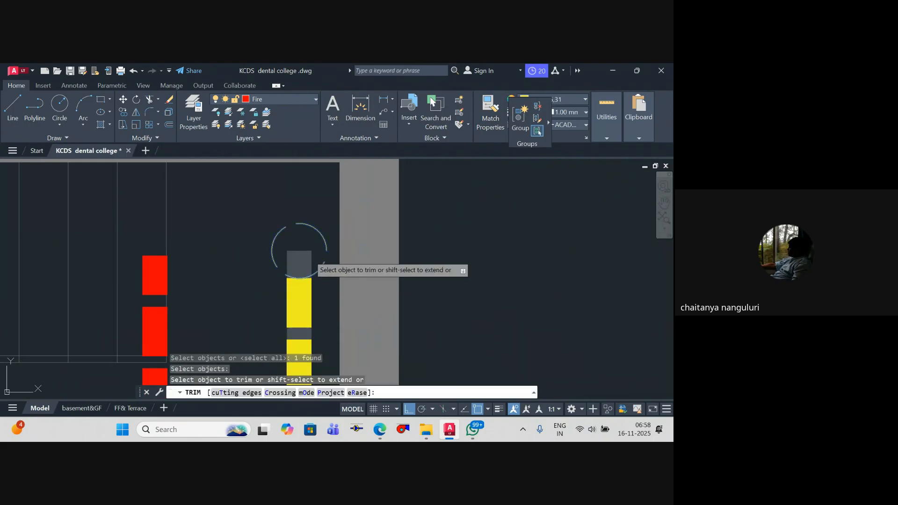
key("Escape")
scroll(299, 261, "down", 8)
key("Escape")
key("Escape")
Step: Examine the ground-floor plan around the pump room outline and the orange Ø6" line for the yellow riser's location
middle_click_drag(253, 288, 224, 290)
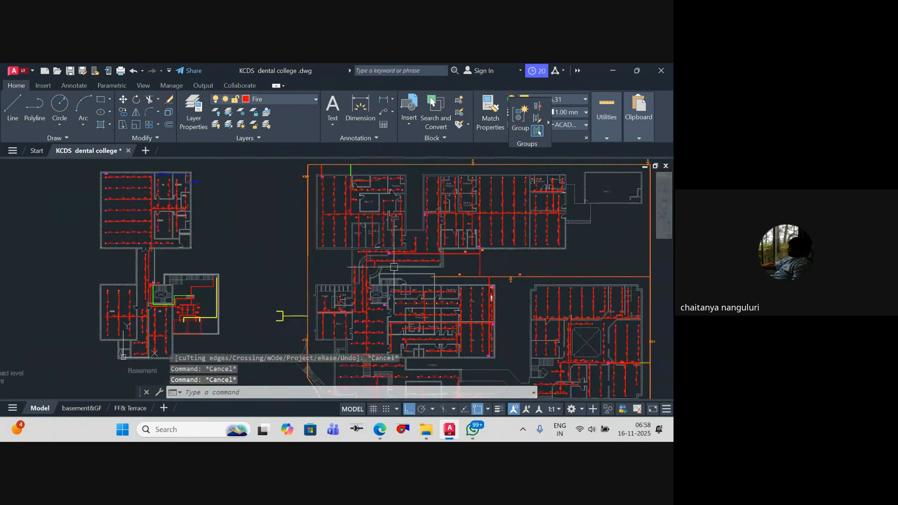
scroll(433, 275, "up", 5)
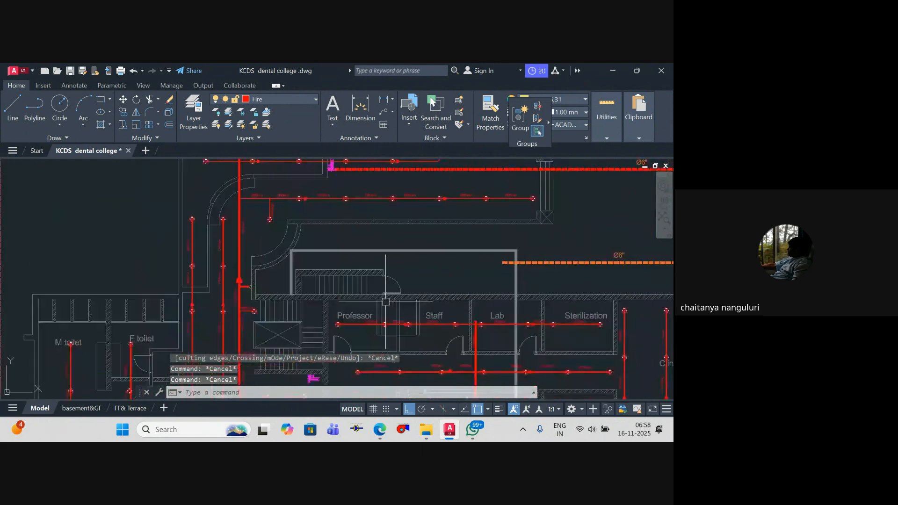
scroll(387, 257, "down", 2)
middle_click_drag(387, 258, 470, 273)
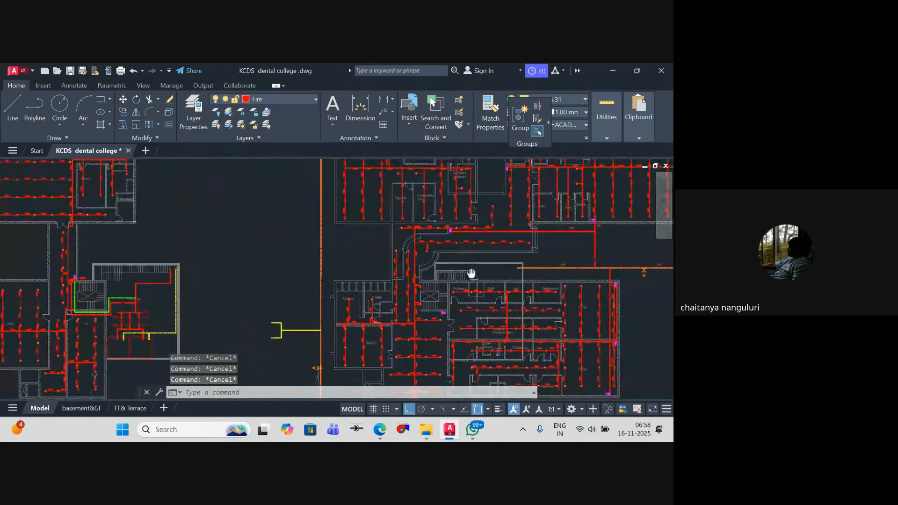
scroll(468, 267, "up", 2)
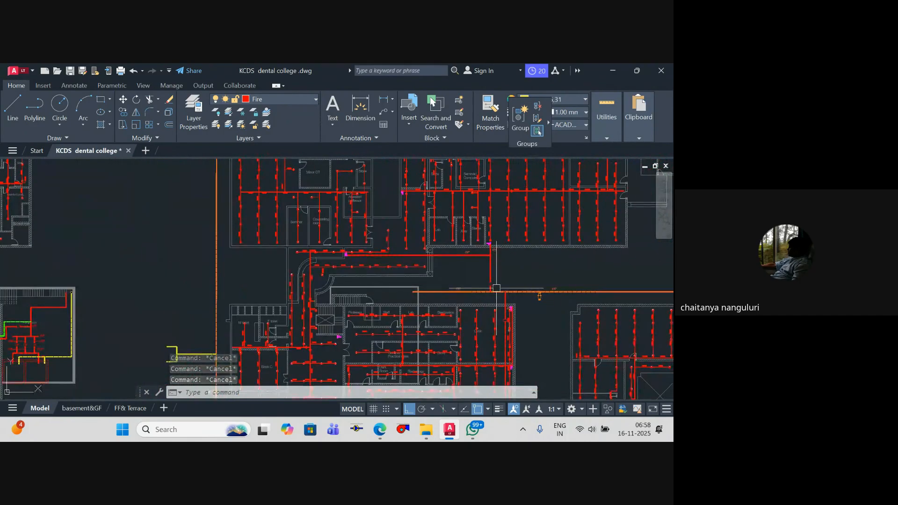
scroll(496, 294, "up", 4)
scroll(496, 295, "down", 2)
middle_click_drag(463, 298, 458, 323)
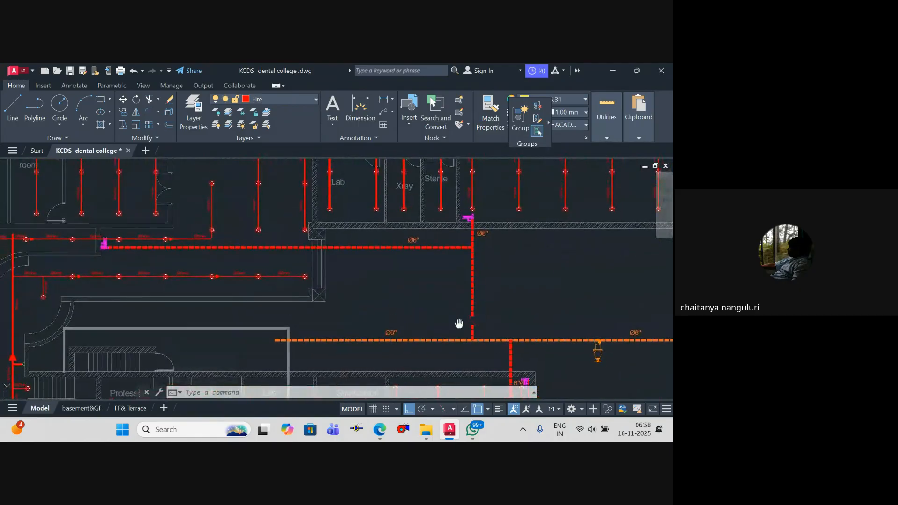
scroll(399, 271, "down", 2)
middle_click_drag(400, 262, 389, 261)
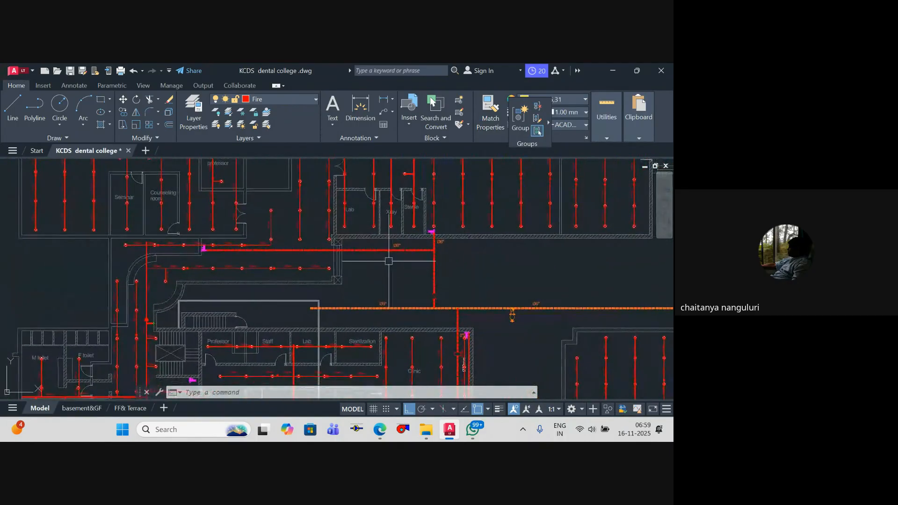
scroll(364, 297, "down", 3)
scroll(365, 311, "up", 6)
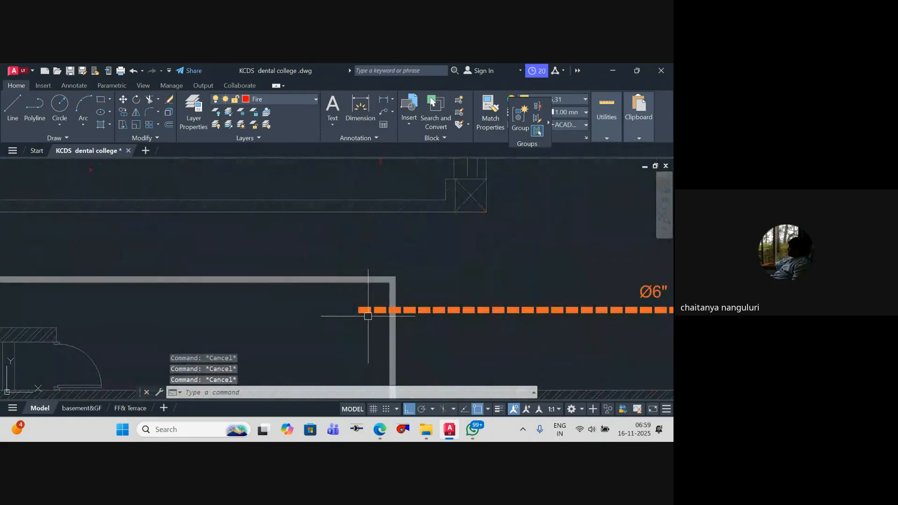
scroll(378, 324, "up", 4)
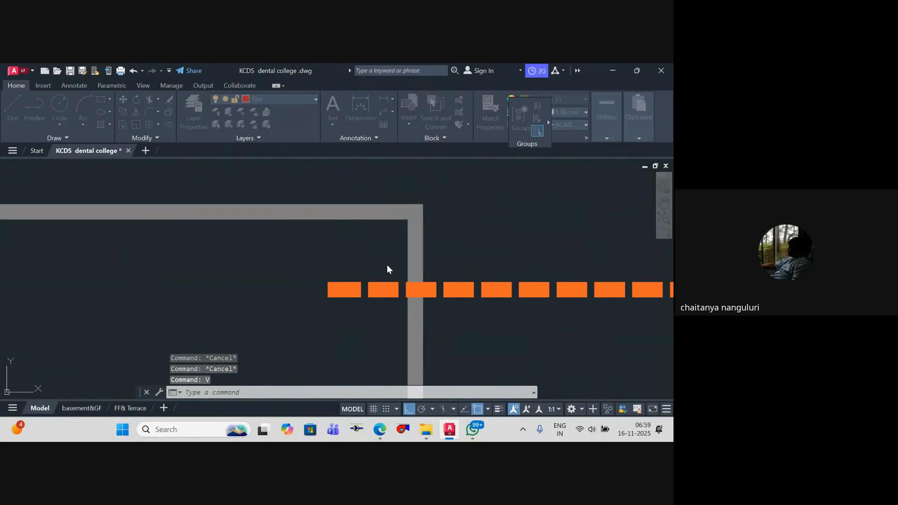
key("Return")
left_click(384, 241)
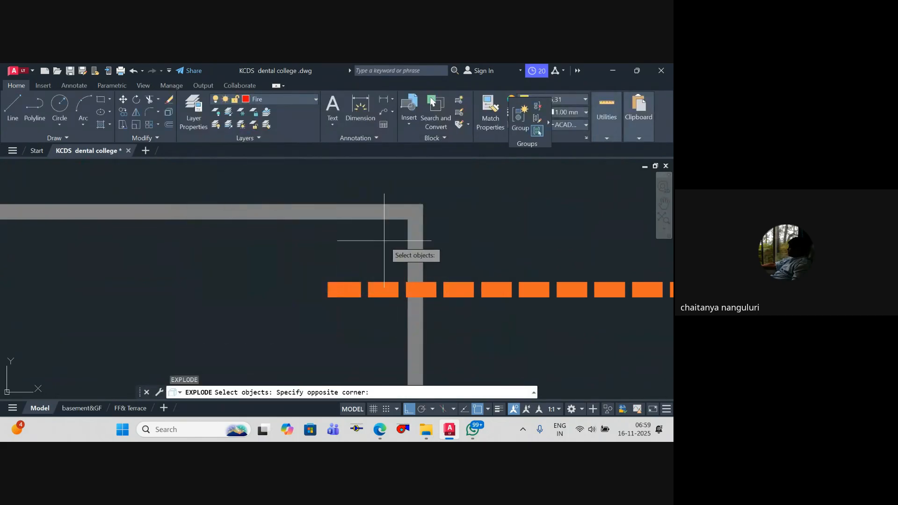
key("Escape")
type("c")
key("Return")
key("Escape")
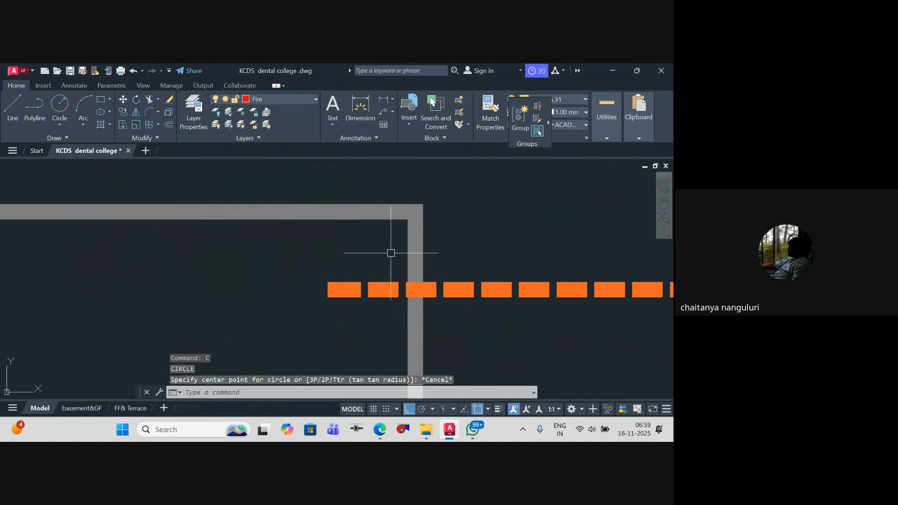
Step: Draw a small yellow riser circle just inside the pump room outline's corner, above the orange Ø6" line on the ground floor
type("c")
key("Return")
left_click(391, 253)
key("Escape")
key("Escape")
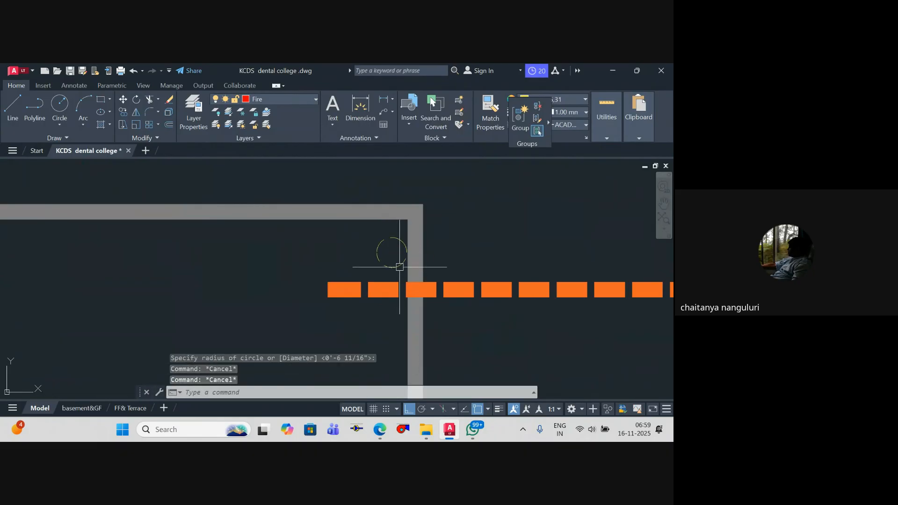
Step: Draw a yellow polyline from the riser circle out through the pump room wall, ending in a short upward segment
type("pl")
key("Return")
scroll(397, 262, "down", 3)
left_click(394, 255)
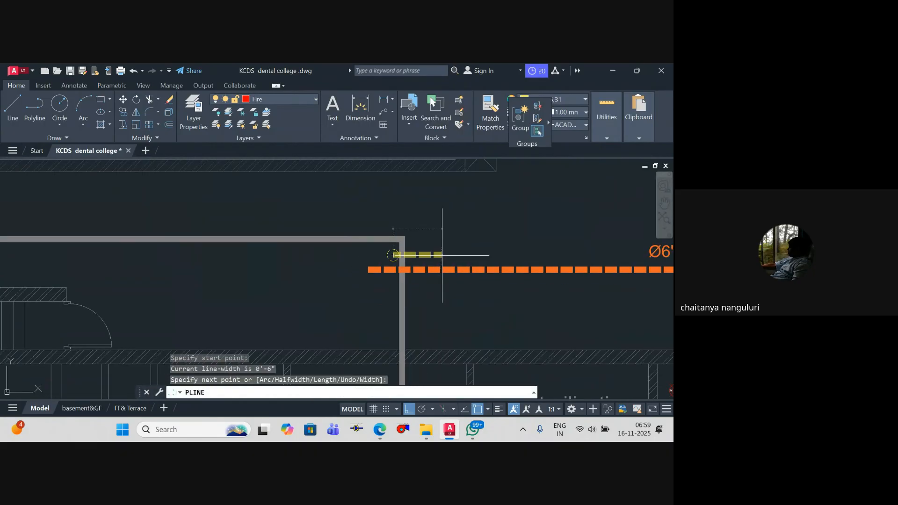
left_click(441, 255)
left_click(441, 231)
key("Escape")
Step: Add the inlet's downward yellow segment across the orange line and short horizontal branches at both its lower and upper ends
key("Return")
left_click(441, 255)
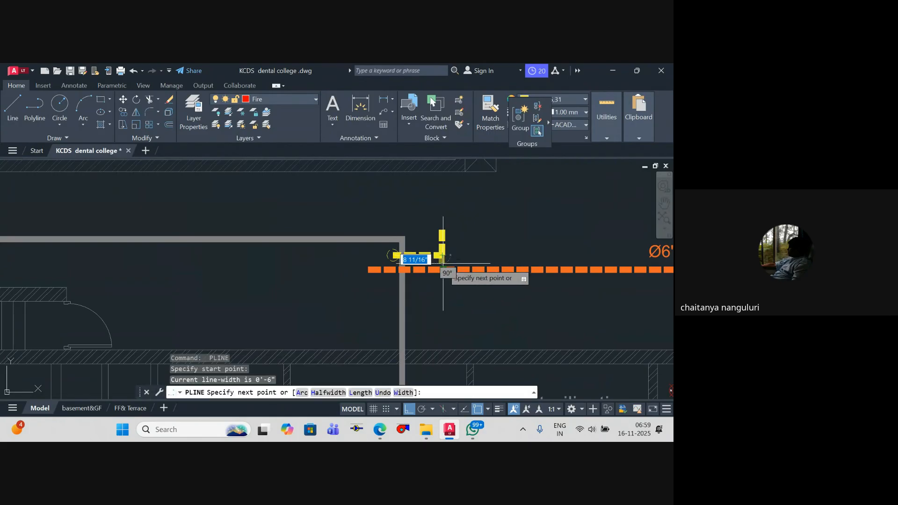
scroll(442, 279, "up", 2)
left_click(444, 281)
left_click(471, 281)
key("Escape")
mouse_move(458, 192)
middle_mouse_down()
mouse_move(449, 254)
mouse_move(389, 241)
middle_mouse_up()
key("Return")
left_click(440, 214)
left_click(487, 207)
key("Escape")
key("Escape")
key("Escape")
scroll(422, 243, "down", 4)
scroll(388, 240, "up", 4)
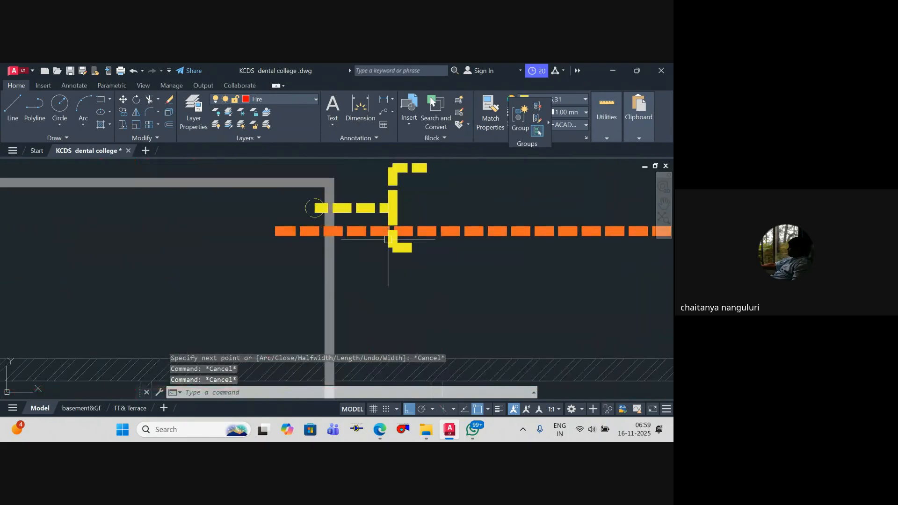
Step: Stretch the inlet's lower horizontal branch outward to align its end with the upper branch
left_click(425, 255)
left_click(425, 251)
key("Escape")
key("Escape")
scroll(467, 266, "down", 5)
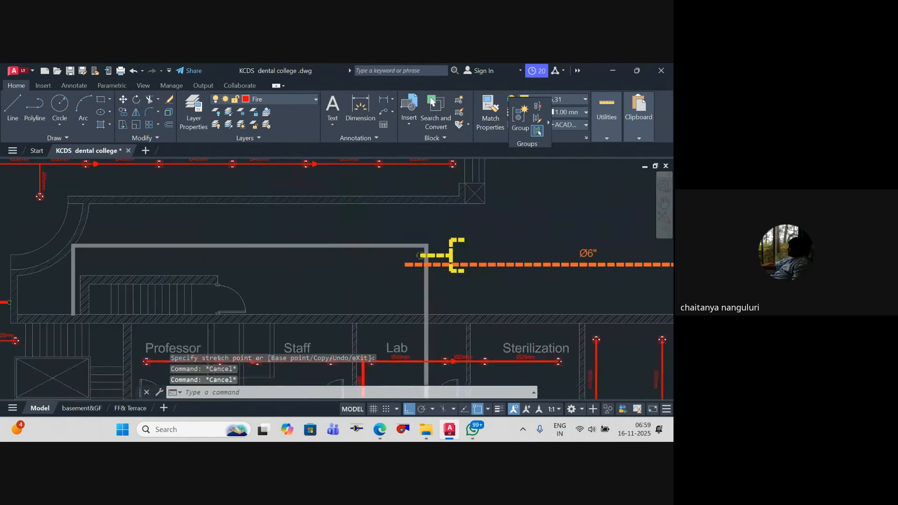
Step: Review the yellow inlet piping in the basement pump room and on the ground floor against the orange pipe loop
middle_click_drag(514, 305, 624, 254)
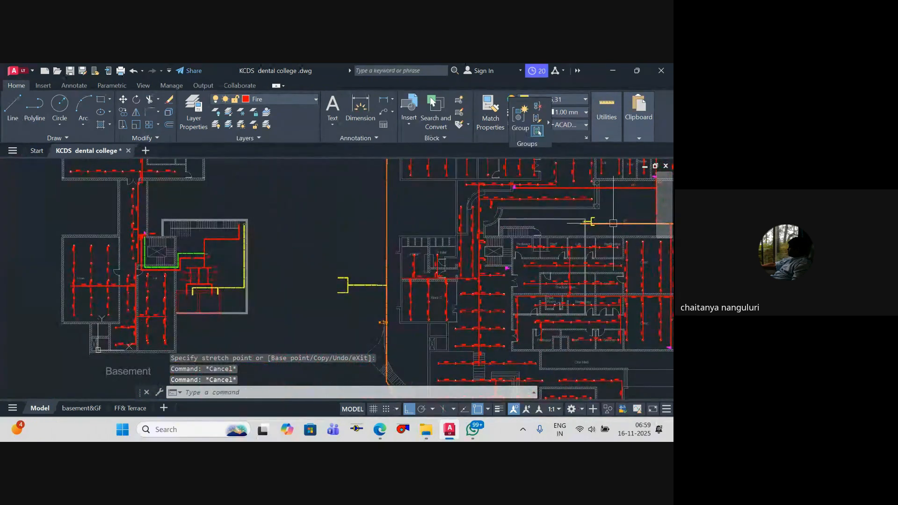
middle_click_drag(604, 222, 600, 229)
scroll(258, 240, "down", 2)
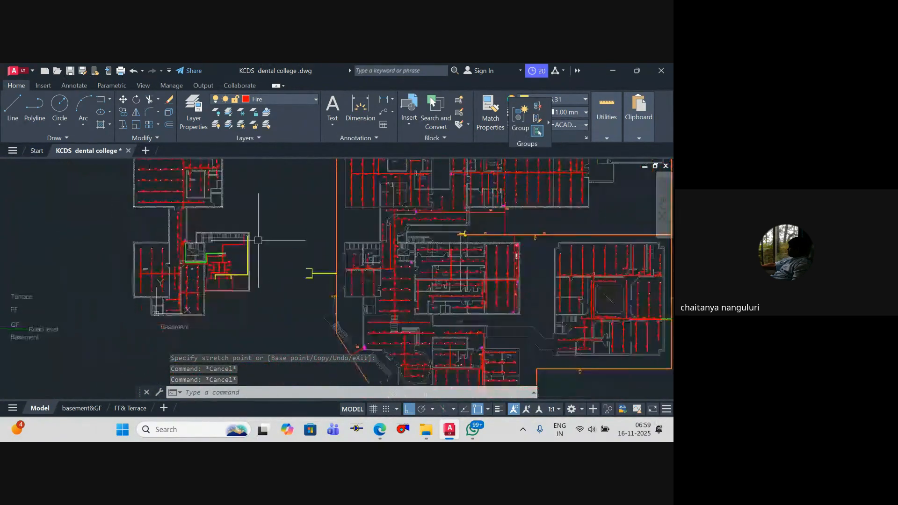
mouse_move(258, 240)
middle_mouse_down()
mouse_move(243, 242)
mouse_move(261, 239)
middle_mouse_up()
scroll(222, 244, "up", 2)
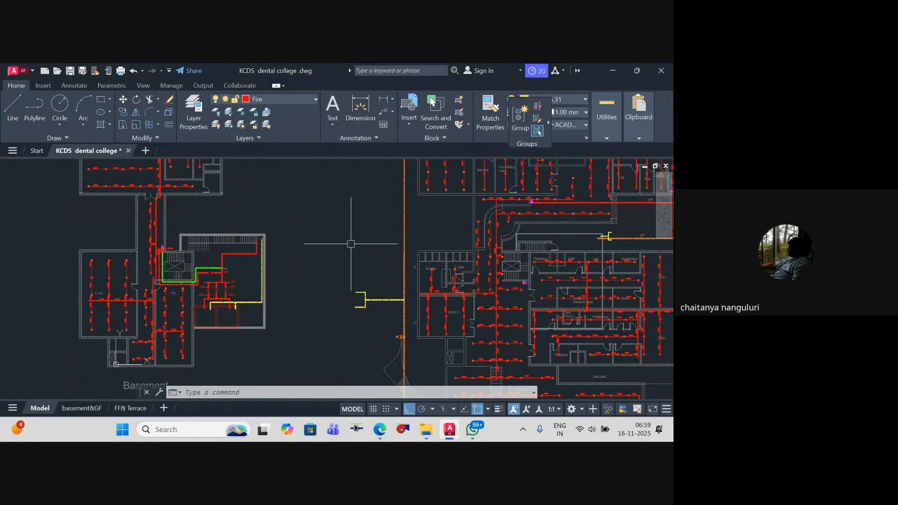
middle_click_drag(351, 244, 348, 243)
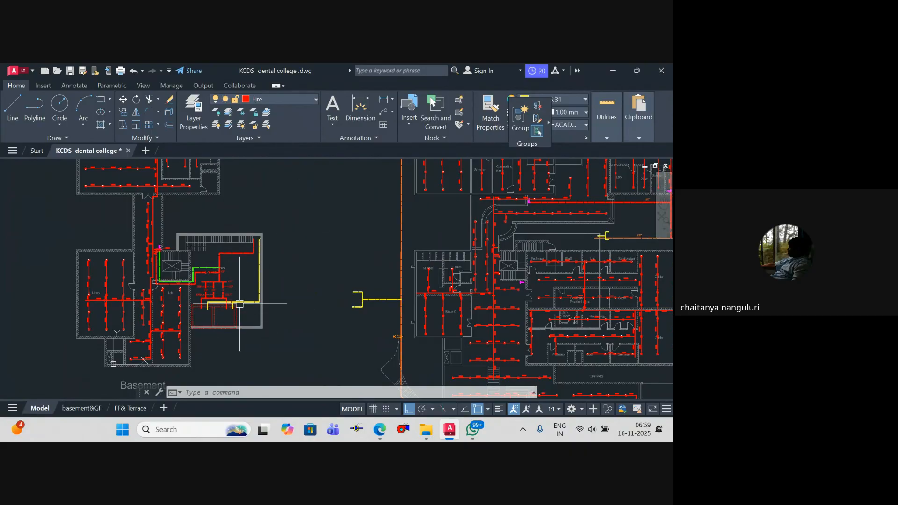
mouse_move(231, 314)
middle_mouse_down()
mouse_move(60, 307)
mouse_move(1, 336)
middle_mouse_up()
middle_click_drag(515, 276, 394, 279)
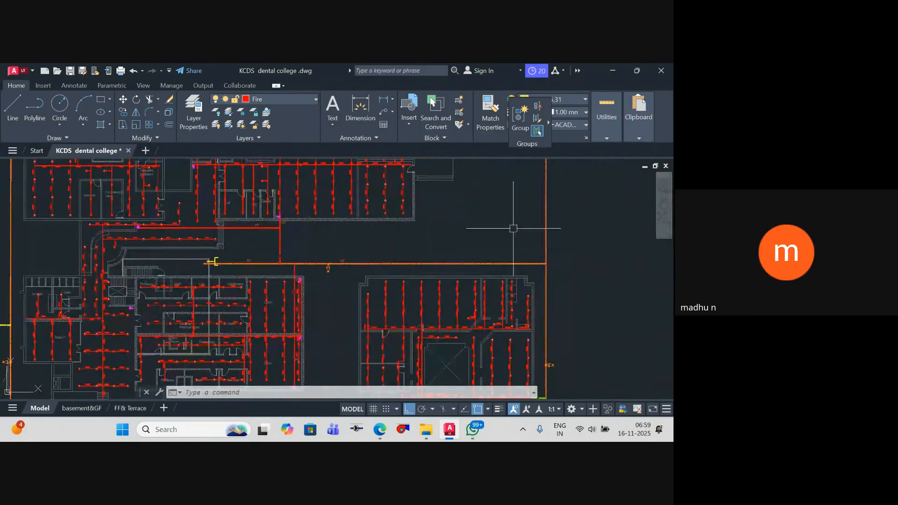
middle_click_drag(201, 271, 407, 245)
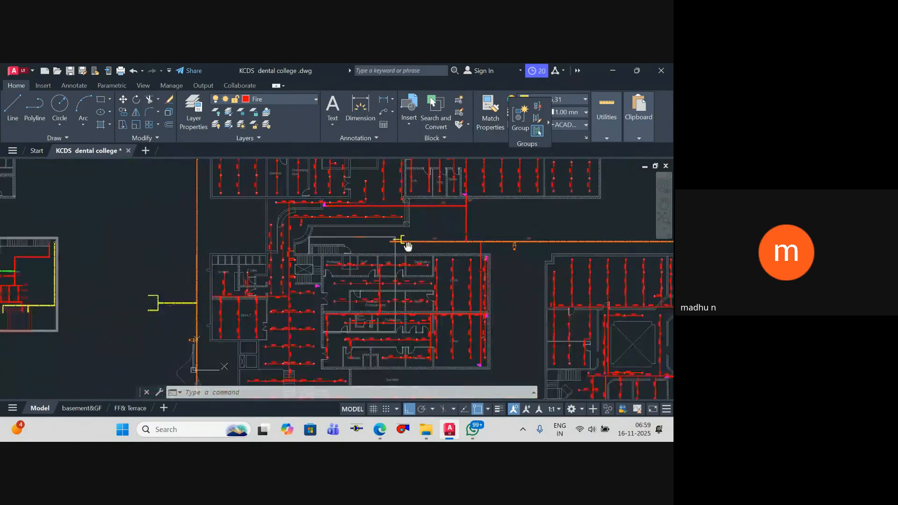
scroll(407, 245, "down", 2)
mouse_move(233, 249)
middle_mouse_down()
mouse_move(371, 228)
mouse_move(340, 250)
mouse_move(106, 271)
middle_mouse_up()
scroll(316, 253, "up", 2)
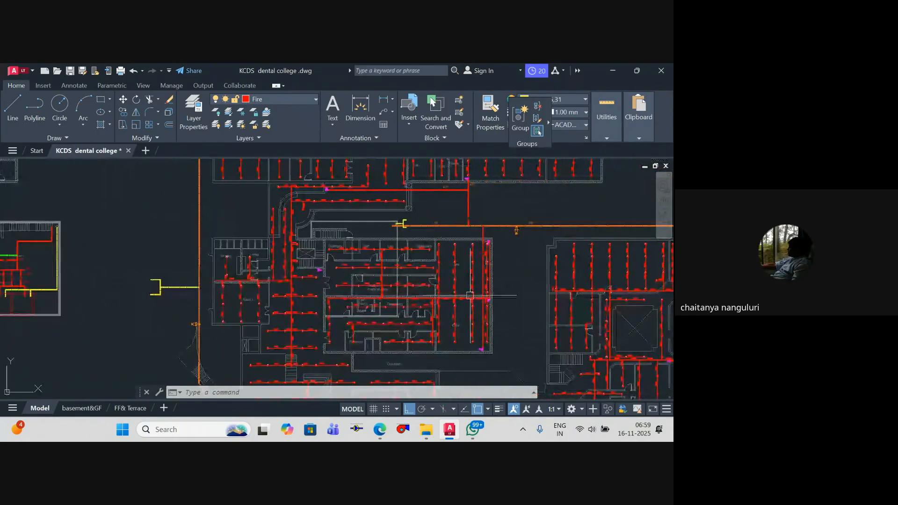
mouse_move(470, 296)
middle_mouse_down()
mouse_move(459, 282)
mouse_move(505, 316)
middle_mouse_up()
scroll(410, 266, "down", 2)
middle_click_drag(410, 267, 414, 268)
scroll(477, 266, "up", 5)
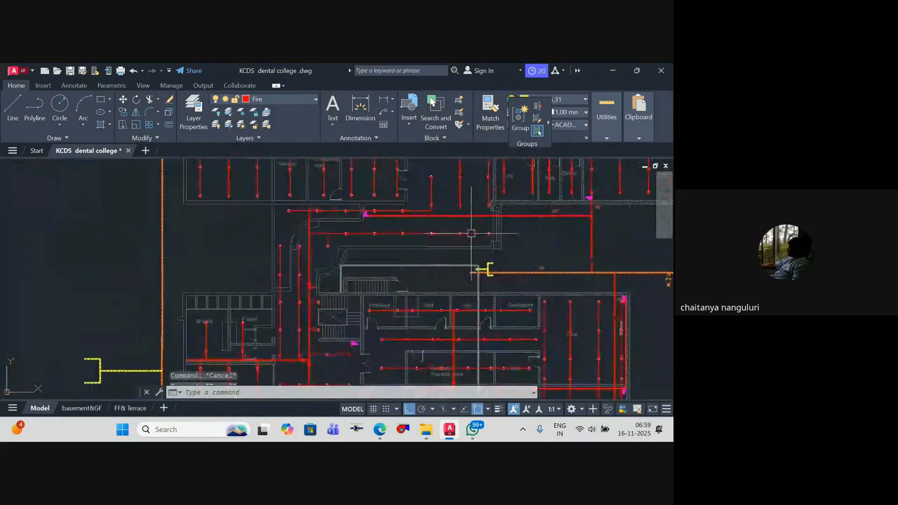
Step: Set the current object colour to cyan for new pipework
key("Escape")
key("Escape")
key("Escape")
scroll(474, 281, "down", 1)
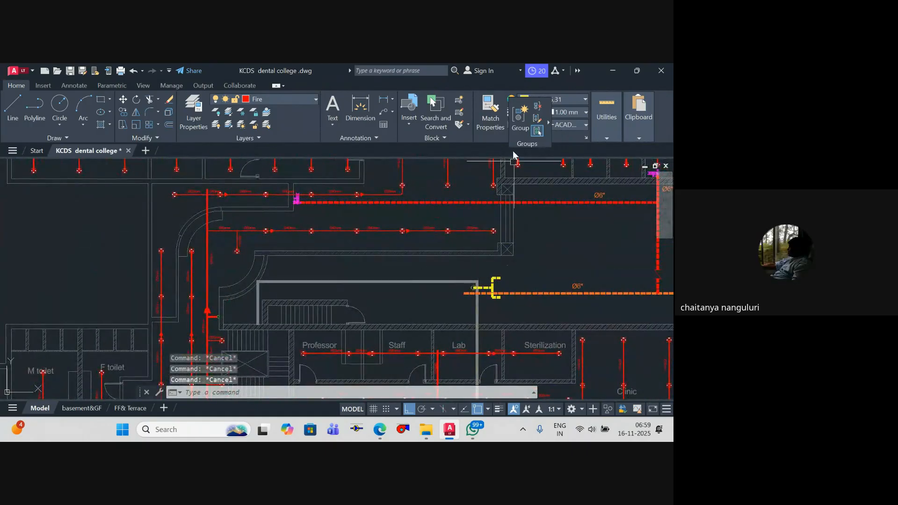
left_click(567, 100)
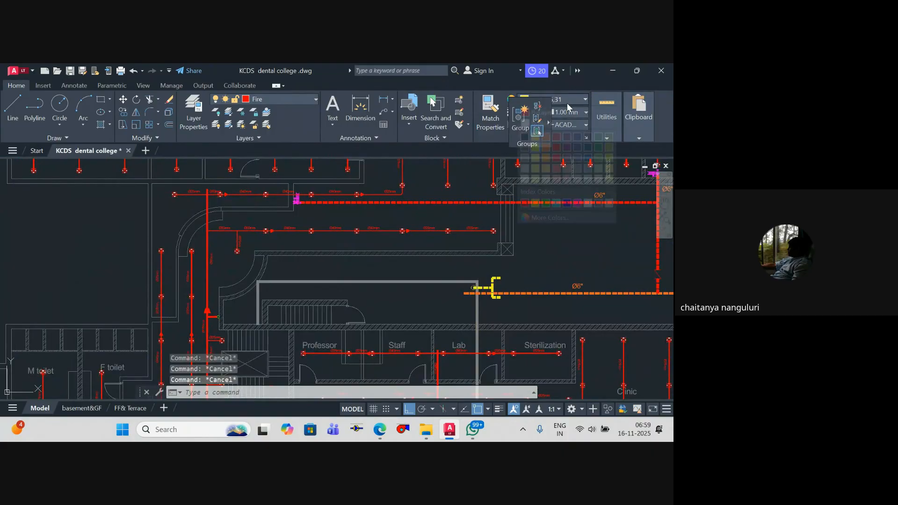
left_click(556, 203)
mouse_move(538, 131)
type("l")
key("Return")
scroll(477, 280, "up", 6)
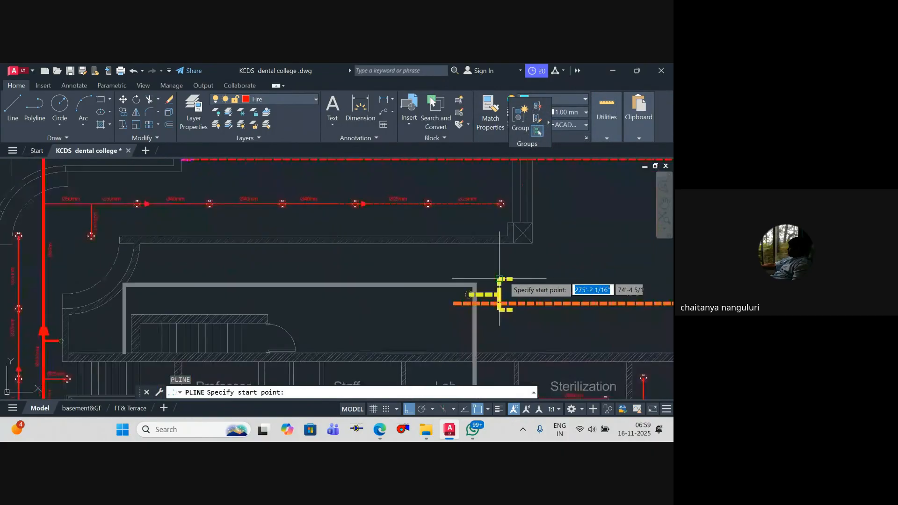
scroll(412, 258, "up", 4)
key("Escape")
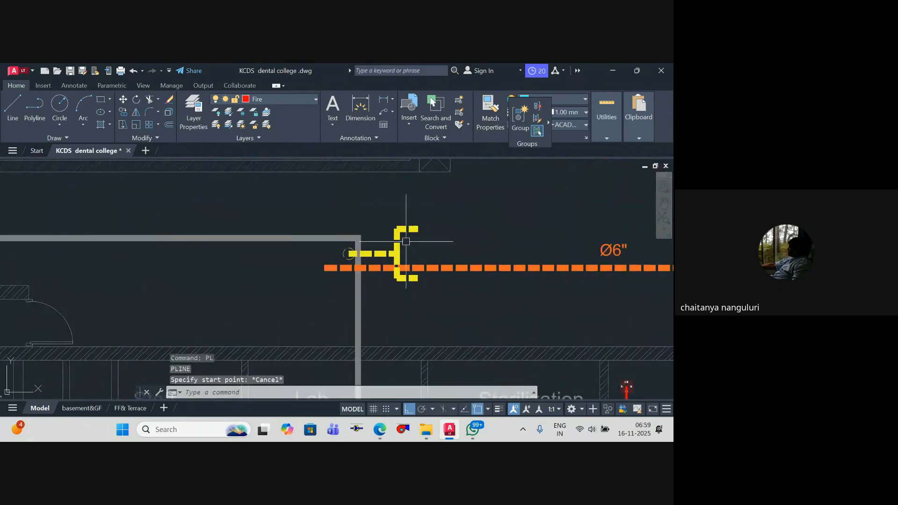
Step: Copy the yellow inlet with its riser circle straight down, placing the copy below the orange pipe
left_click(425, 237)
left_click(376, 211)
left_click(397, 277)
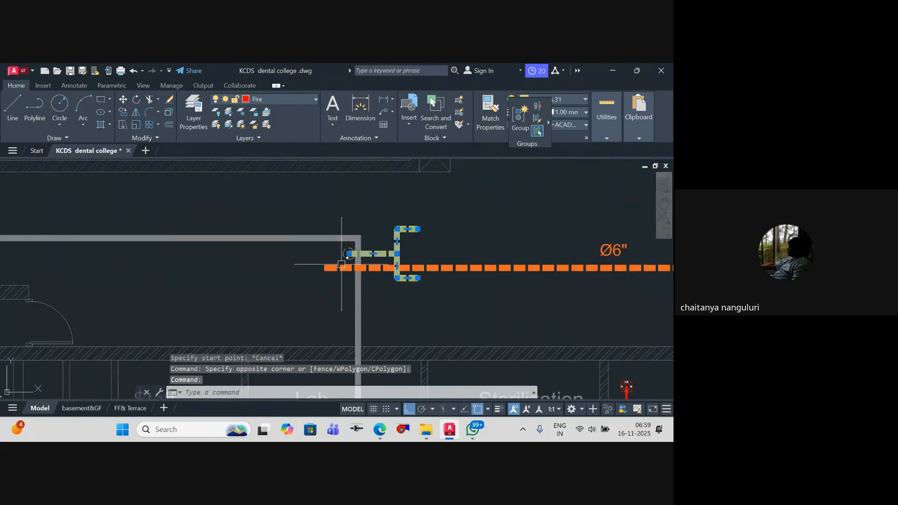
scroll(354, 252, "up", 4)
scroll(353, 251, "down", 2)
type("co")
key("Return")
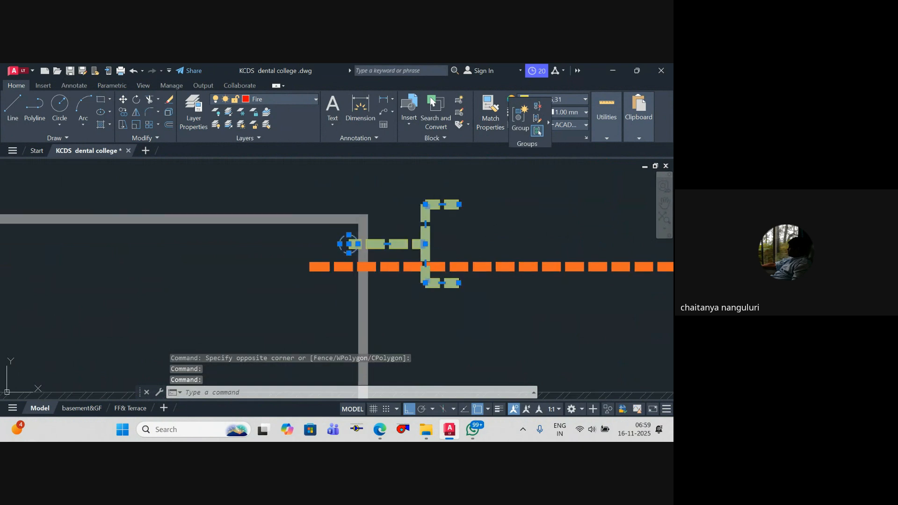
left_click(506, 196)
middle_click_drag(514, 296, 510, 235)
left_click(510, 236)
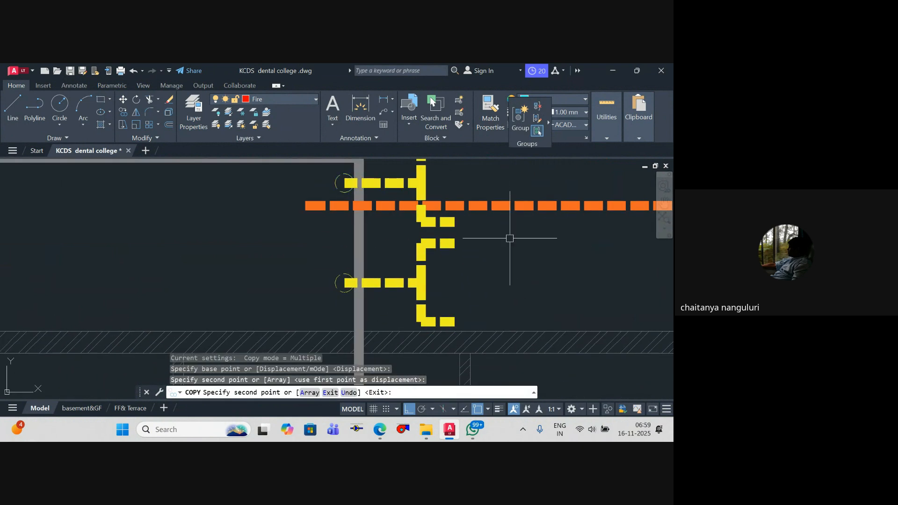
key("Escape")
key("Escape")
key("Escape")
Step: Draw two short horizontal cyan polyline branches off the copied inlet's vertical segment, between its upper and lower branches
type("pl")
key("Return")
left_click(419, 293)
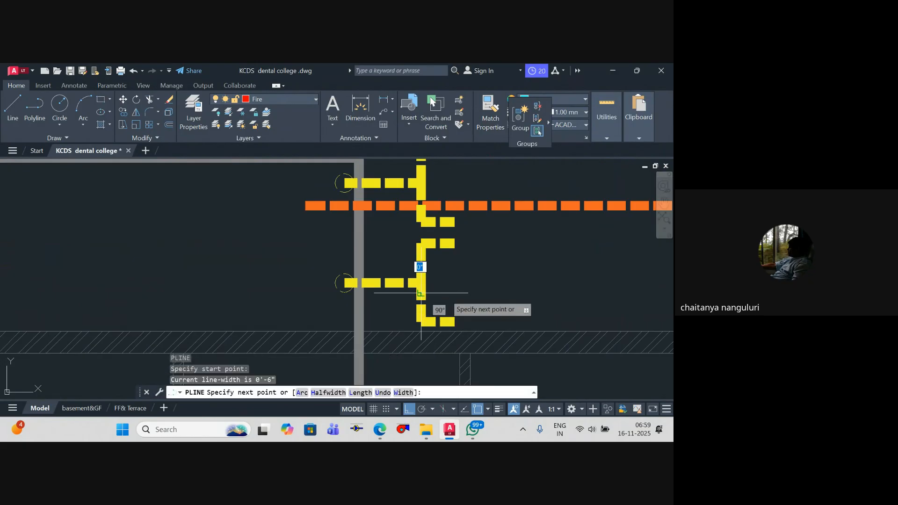
left_click(463, 293)
key("Escape")
key("Return")
left_click(419, 263)
left_click(463, 262)
key("Escape")
Step: Match the copied inlet's yellow pipe segments to the properties of the cyan branches
type("ma")
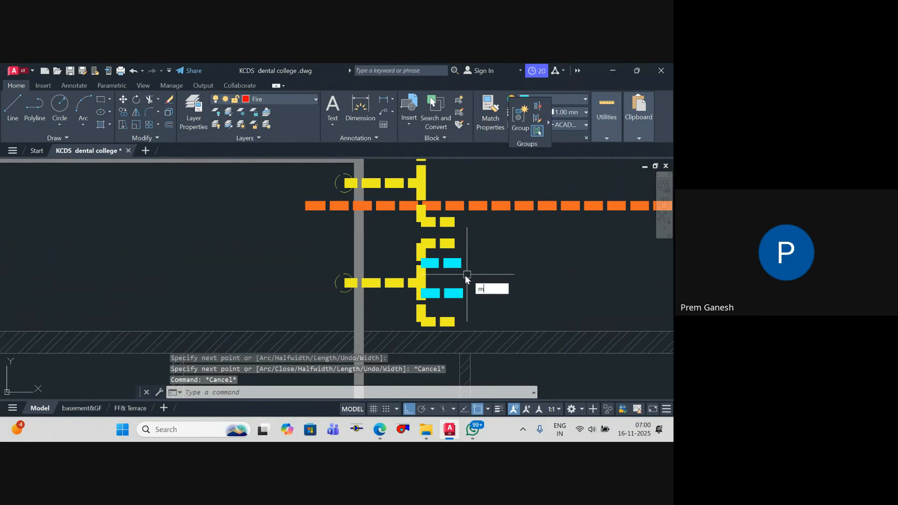
key("Return")
left_click(449, 263)
left_click(415, 255)
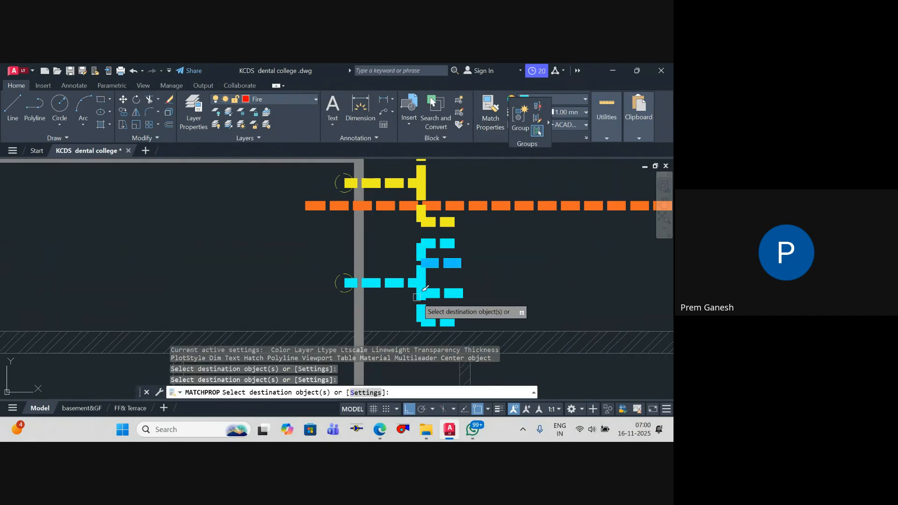
left_click(416, 297)
key("Escape")
key("Escape")
type("n")
key("Escape")
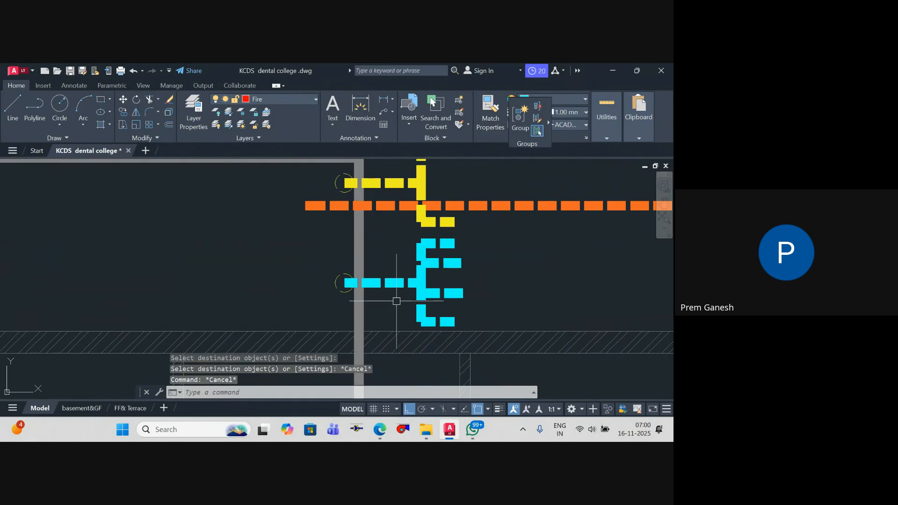
Step: Match the copied inlet's riser circle to the cyan pipe's properties
type("ma")
key("Return")
left_click(387, 283)
left_click(333, 287)
key("Escape")
scroll(320, 261, "down", 15)
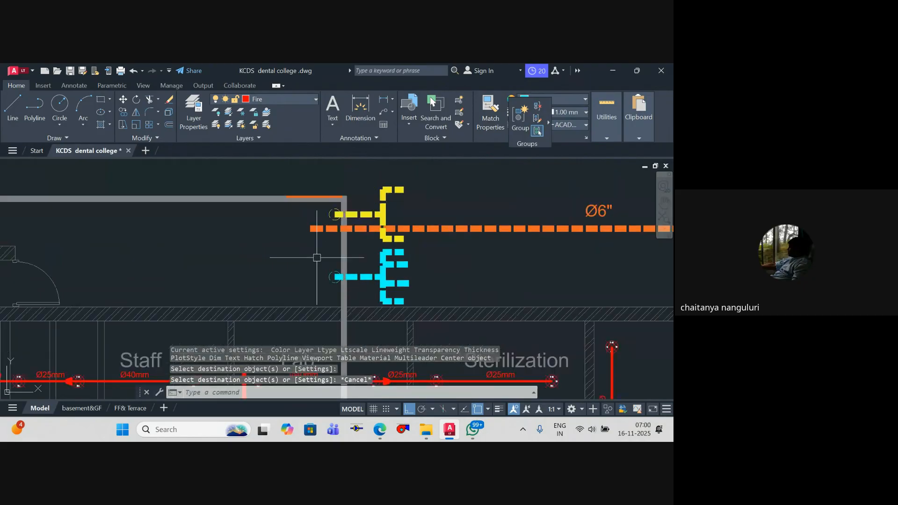
key("Escape")
key("Escape")
Step: Review the cyan inlet on the ground floor in relation to the yellow inlet, the orange loop and the basement plan
scroll(349, 258, "up", 4)
middle_click_drag(361, 266, 297, 230)
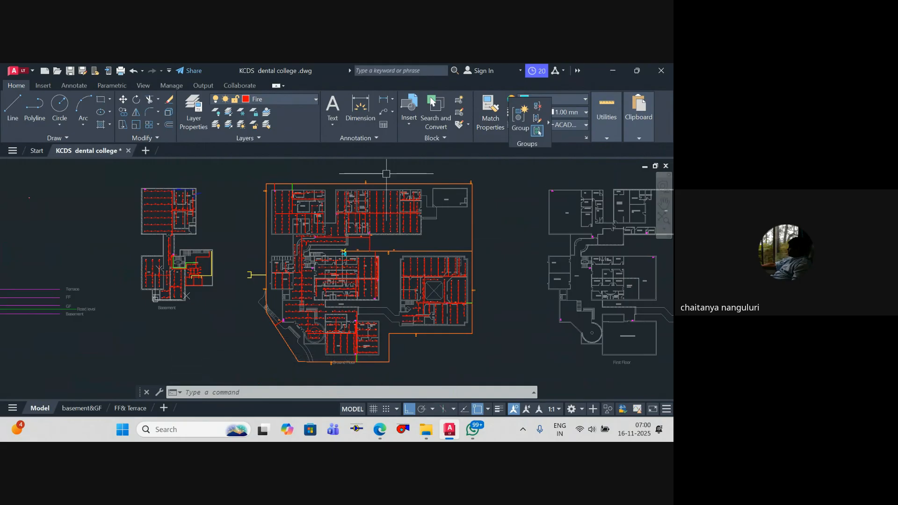
scroll(362, 322, "up", 2)
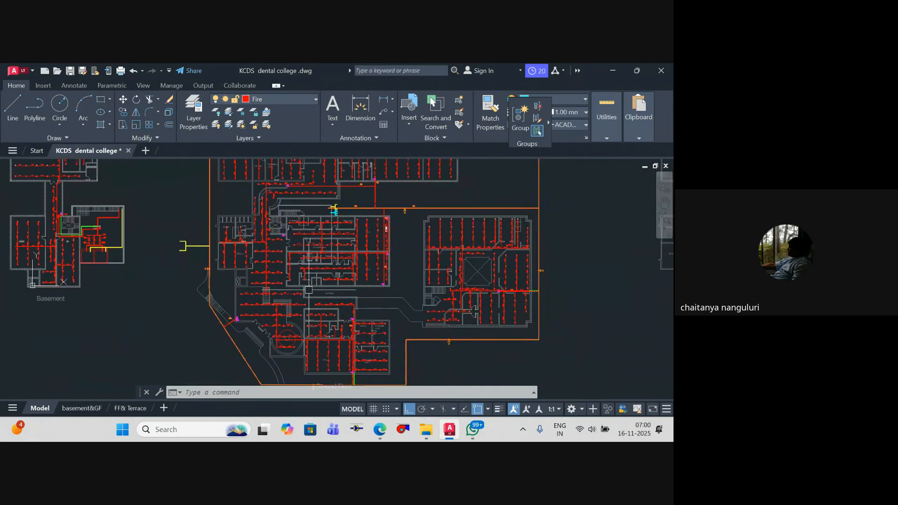
scroll(356, 248, "down", 3)
scroll(357, 246, "up", 3)
scroll(356, 247, "down", 3)
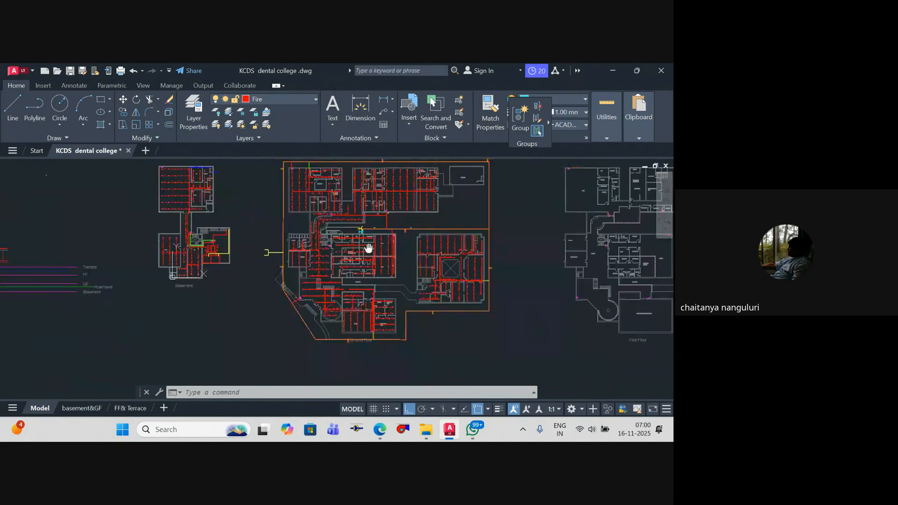
scroll(314, 253, "up", 10)
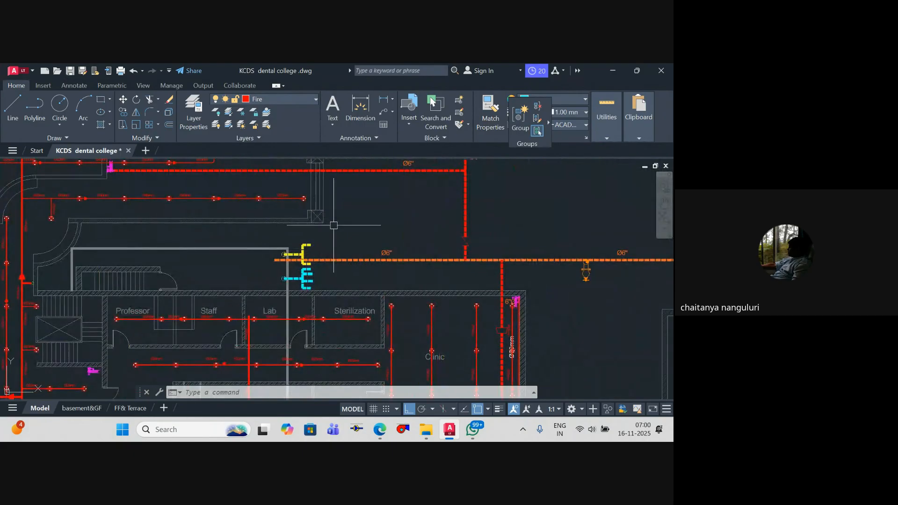
scroll(314, 295, "up", 6)
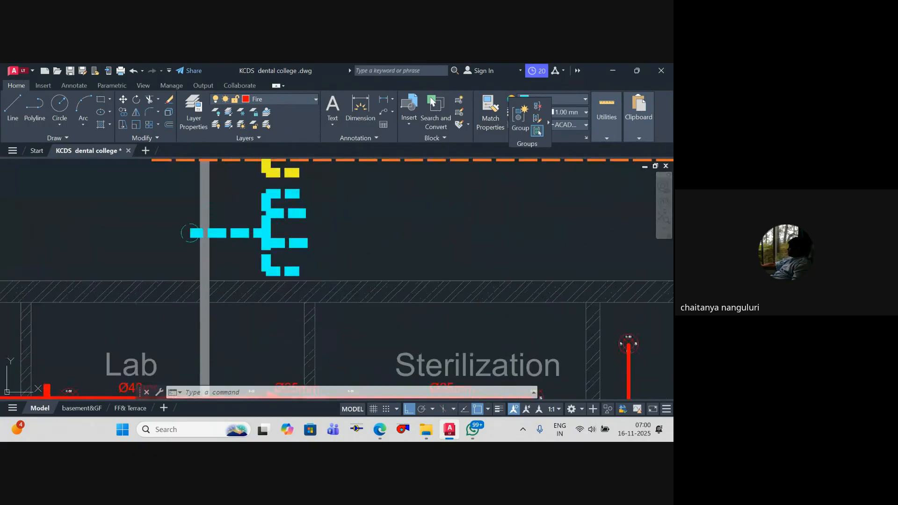
key("Escape")
key("Escape")
left_click(322, 272)
scroll(229, 209, "down", 2)
left_click(233, 202)
scroll(254, 217, "down", 5)
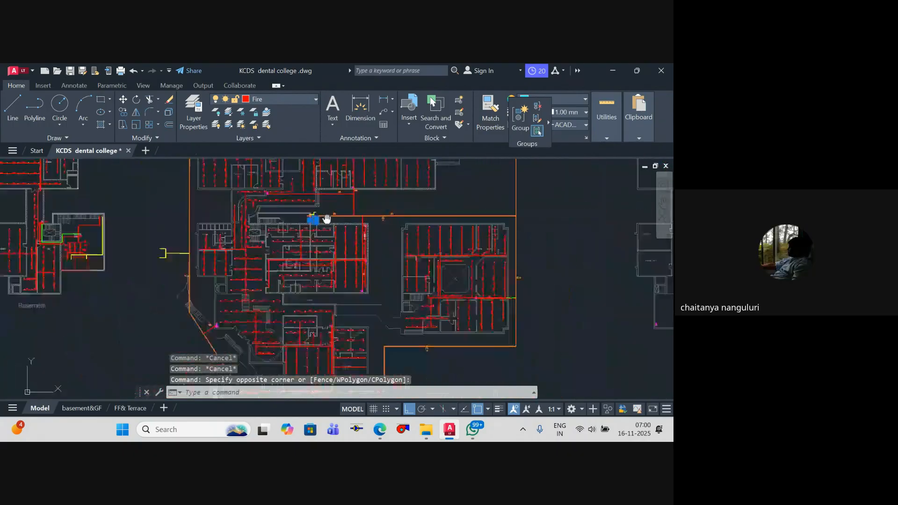
scroll(310, 216, "up", 1)
key("Escape")
mouse_move(423, 228)
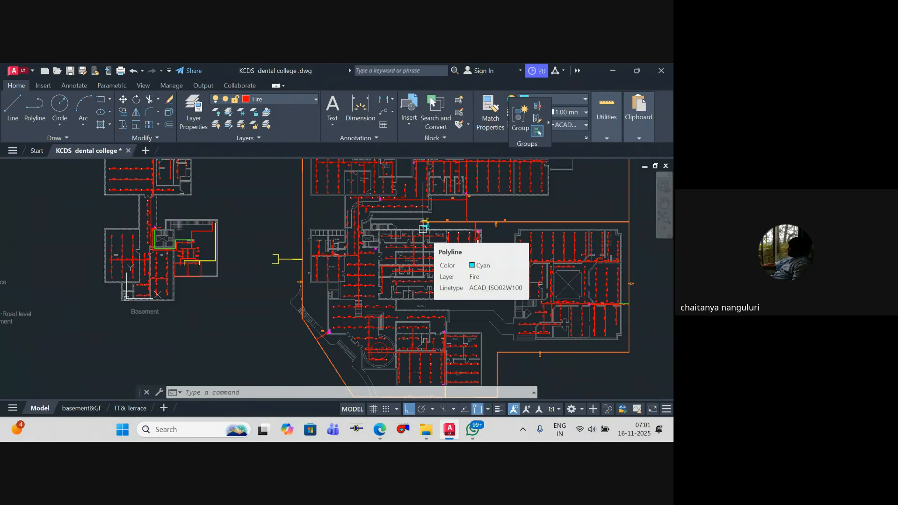
Step: Stretch the yellow pipe's long vertical run in the basement pump room inward, away from the outer wall
scroll(423, 228, "up", 3)
middle_click_drag(220, 250, 354, 226)
key("Escape")
key("Escape")
key("Escape")
scroll(229, 218, "up", 6)
left_click(219, 240)
key("Escape")
scroll(222, 243, "down", 2)
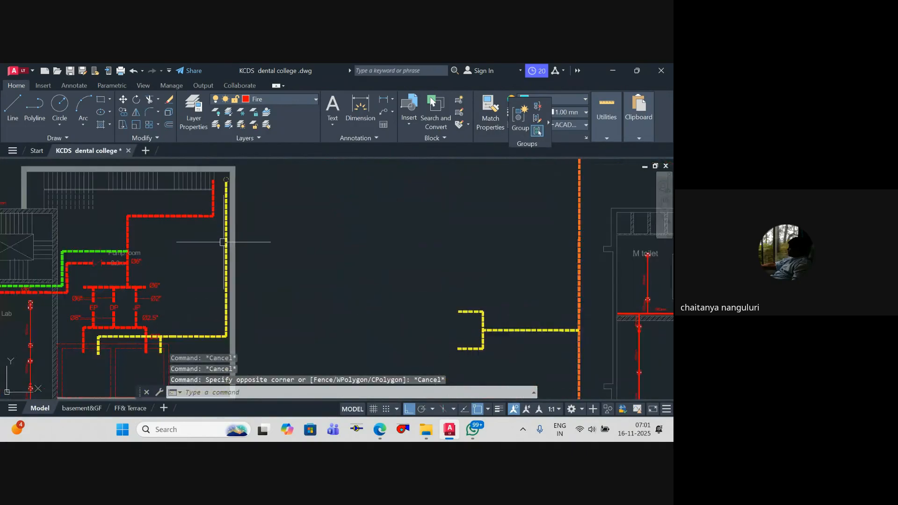
scroll(225, 243, "up", 2)
left_click(231, 230)
middle_click_drag(233, 230, 237, 286)
scroll(234, 200, "up", 4)
left_click(219, 182)
scroll(219, 193, "down", 2)
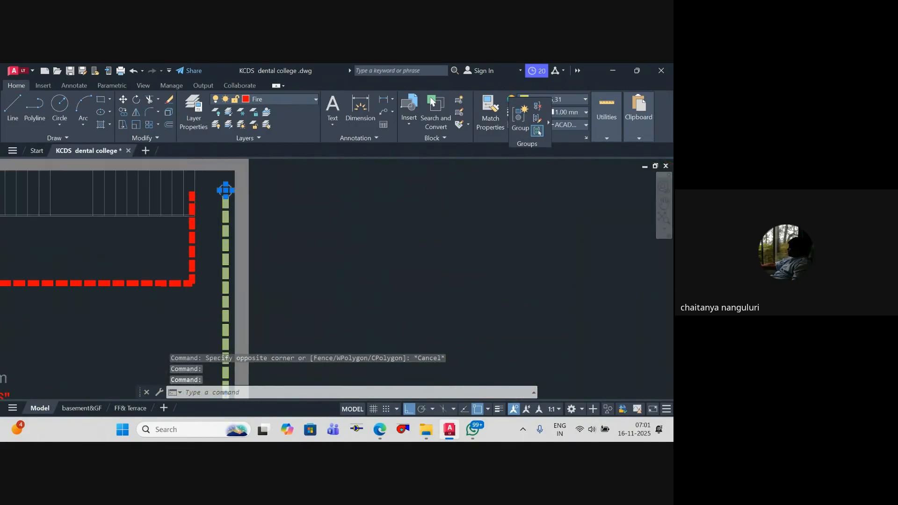
scroll(226, 190, "down", 2)
scroll(209, 205, "up", 2)
left_click(209, 205)
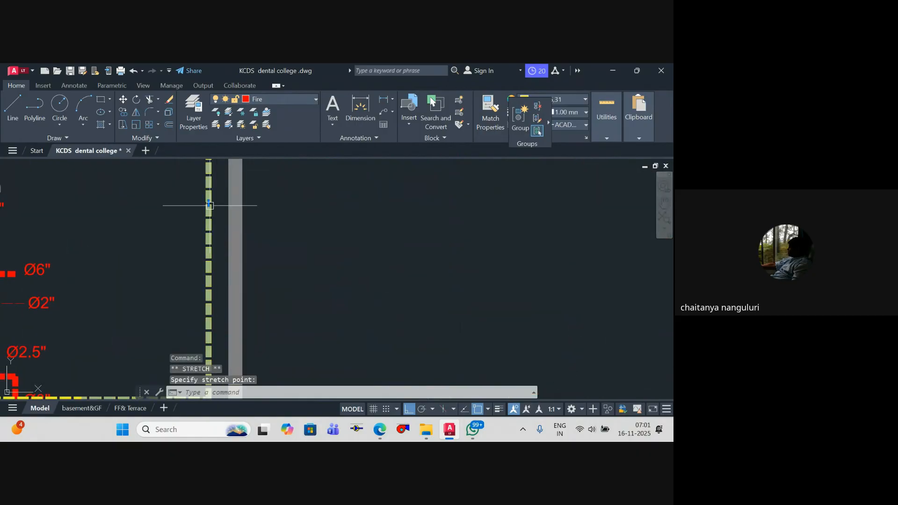
key("Escape")
key("Escape")
scroll(209, 205, "down", 3)
scroll(210, 276, "up", 3)
middle_click_drag(191, 287, 194, 285)
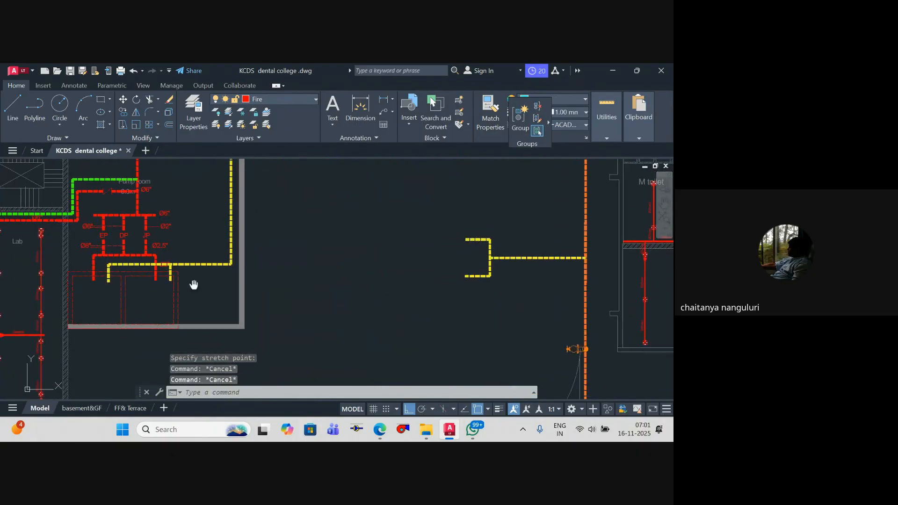
type("pl")
key("Return")
scroll(113, 287, "up", 2)
left_click(109, 292)
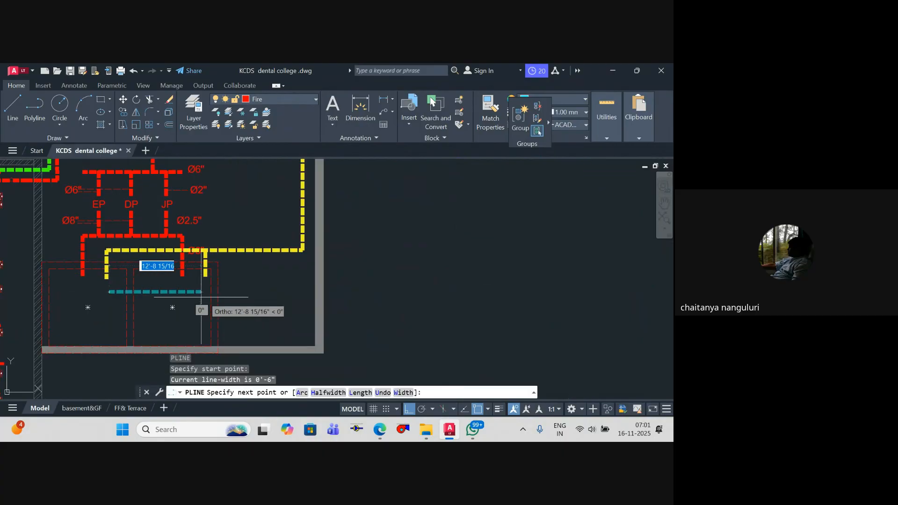
key("Escape")
Step: Draw a cyan polyline from the tank area toward the pump room's outer wall and up alongside the yellow pipe to below its riser circle
key("Return")
left_click(191, 295)
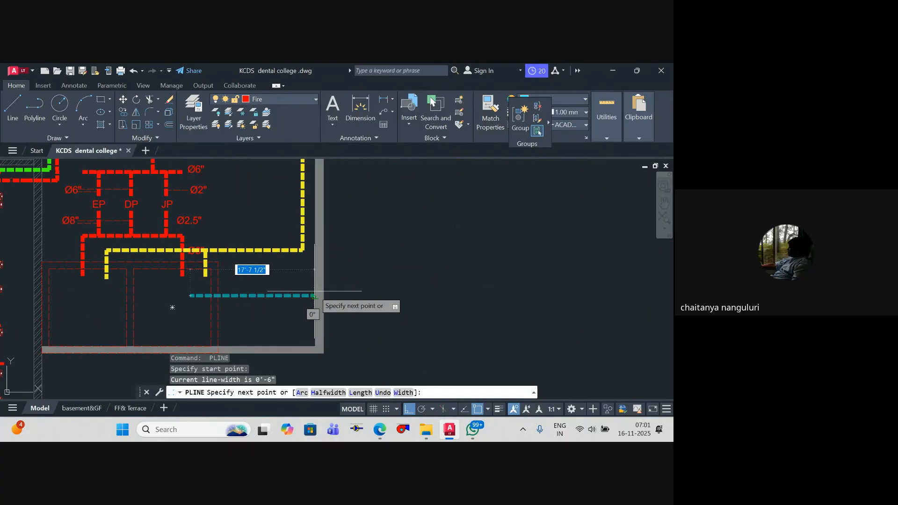
scroll(314, 296, "up", 2)
left_click(314, 295)
scroll(301, 272, "down", 5)
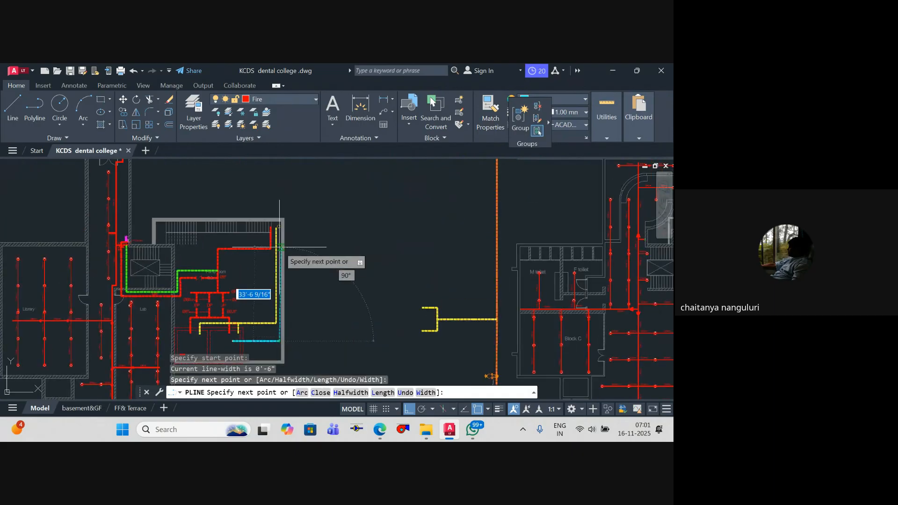
scroll(280, 247, "up", 6)
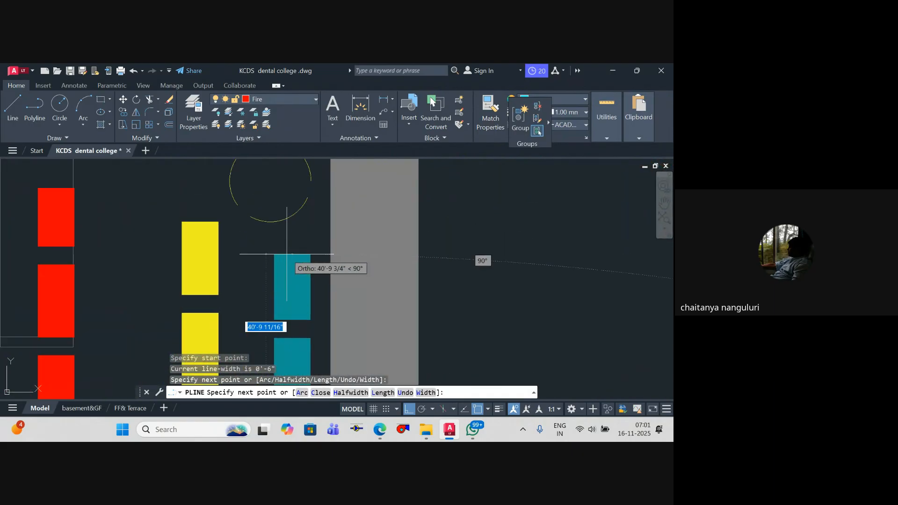
scroll(281, 267, "down", 4)
scroll(262, 264, "up", 4)
left_click(256, 264)
key("Escape")
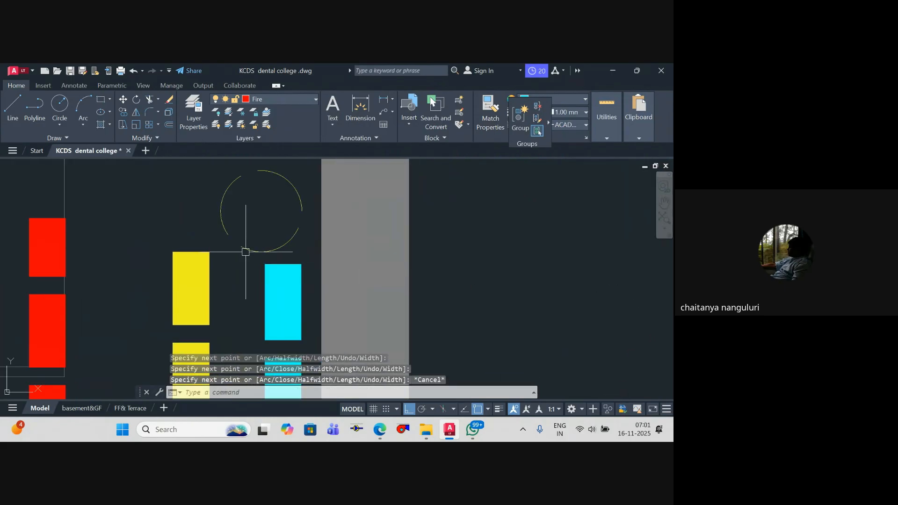
Step: Move the yellow riser circle sideways onto the upper end of the yellow pipe
left_click(246, 250)
type("m")
key("Return")
left_click(262, 251)
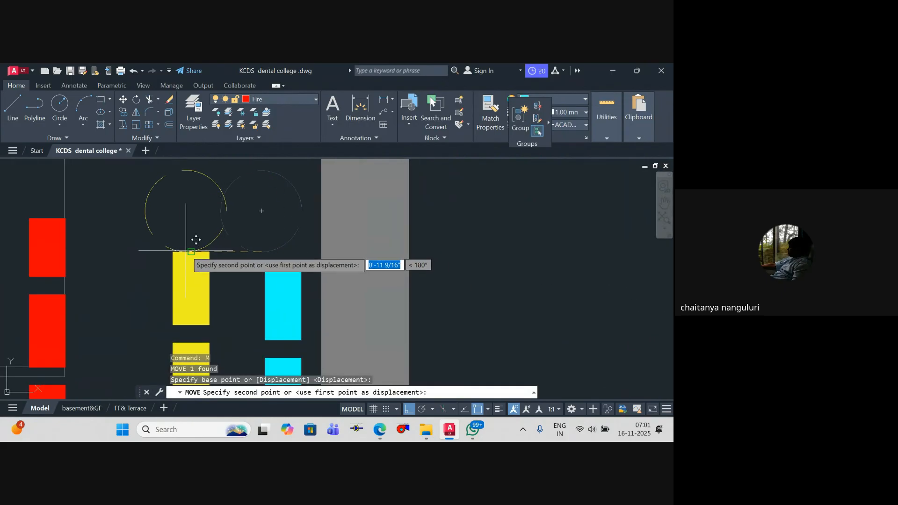
key("Escape")
key("Escape")
Step: Draw a small cyan circle centred on the cyan pipe's open end in the tank area
scroll(300, 271, "down", 8)
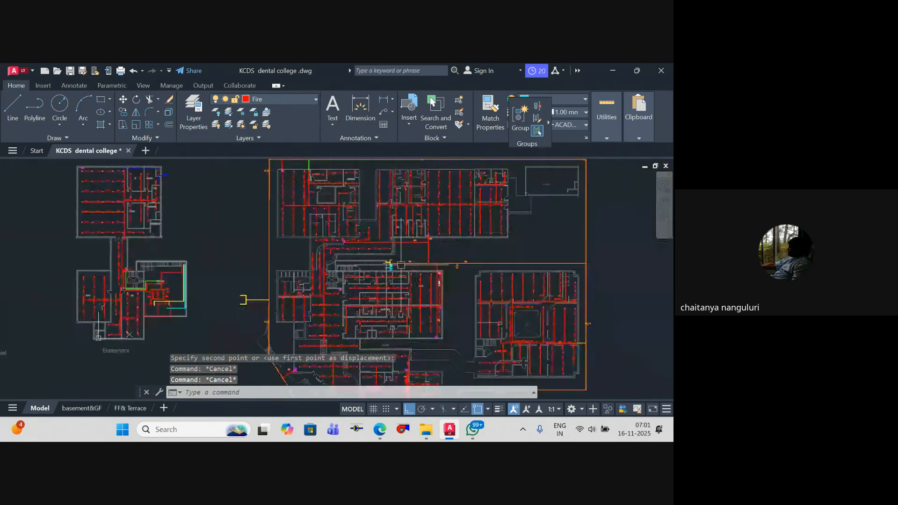
scroll(397, 269, "up", 3)
scroll(362, 249, "down", 1)
mouse_move(320, 294)
middle_mouse_down()
mouse_move(331, 235)
mouse_move(379, 223)
middle_mouse_up()
scroll(321, 249, "down", 2)
scroll(331, 237, "down", 2)
scroll(180, 263, "up", 8)
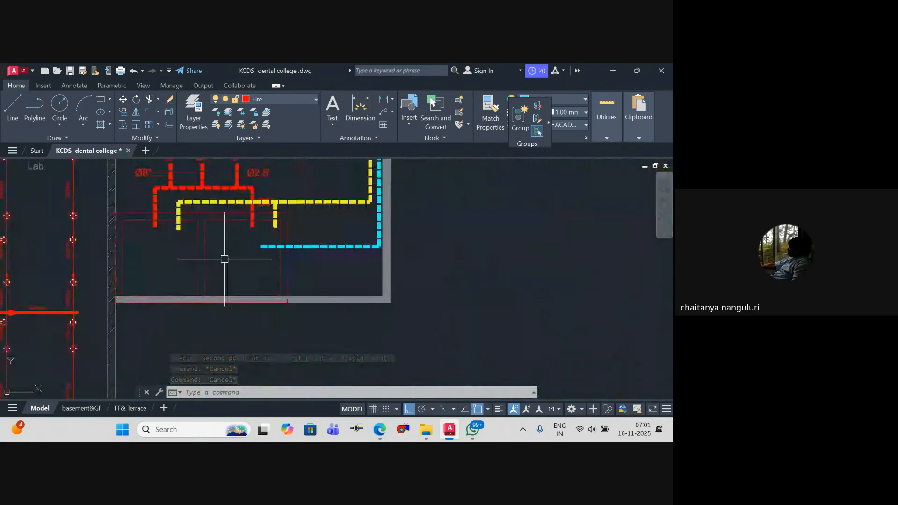
scroll(269, 248, "up", 2)
type("c")
key("Return")
scroll(248, 244, "up", 3)
left_click(228, 224)
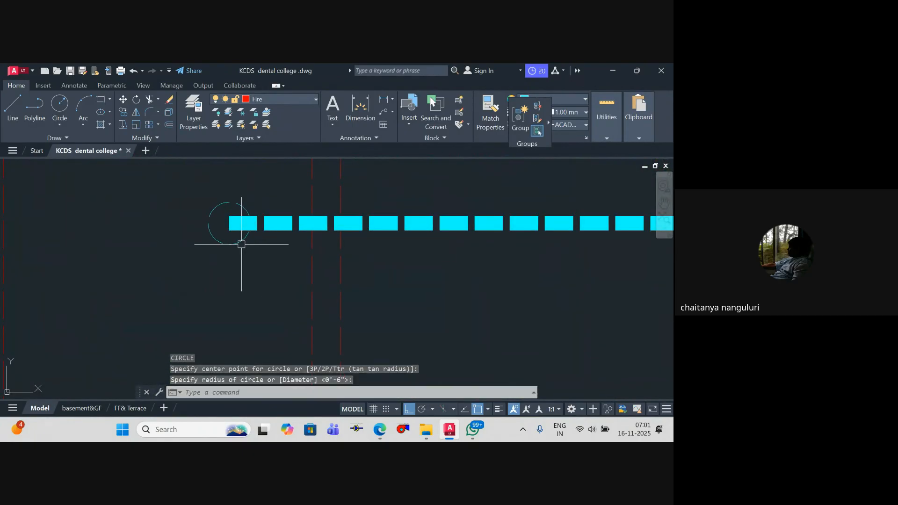
Step: Trim away the part of the cyan pipe that lies inside the new circle
type("tr")
key("Return")
type("t")
key("Return")
left_click(227, 243)
key("Return")
left_click(233, 225)
key("Escape")
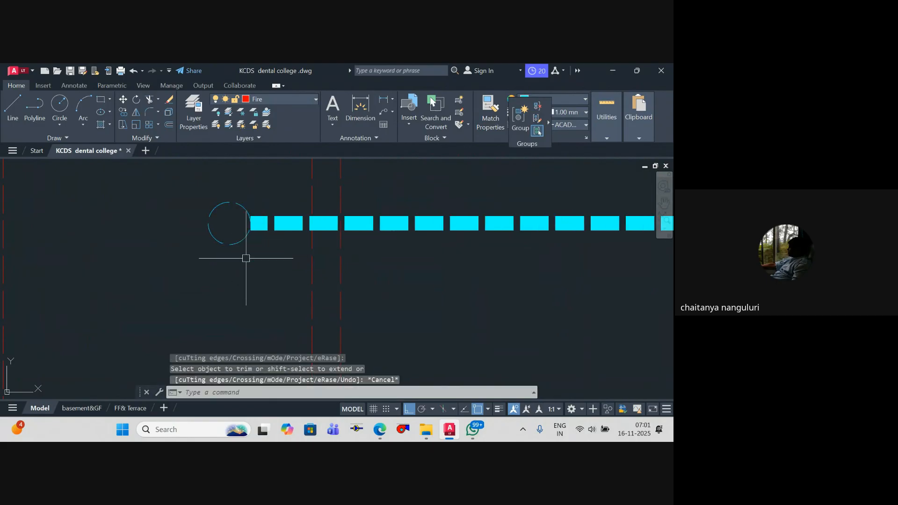
key("Escape")
scroll(284, 290, "down", 5)
key("Escape")
scroll(279, 296, "down", 3)
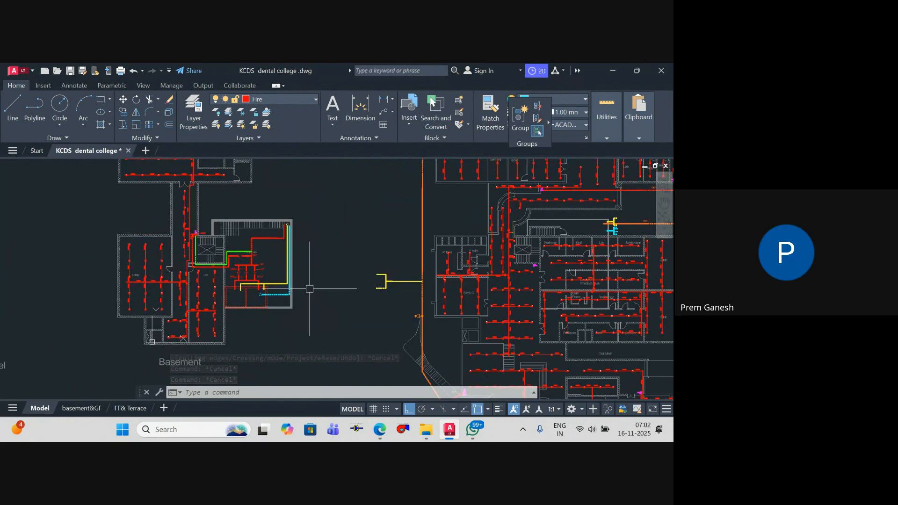
scroll(329, 261, "down", 5)
middle_click_drag(336, 248, 188, 260)
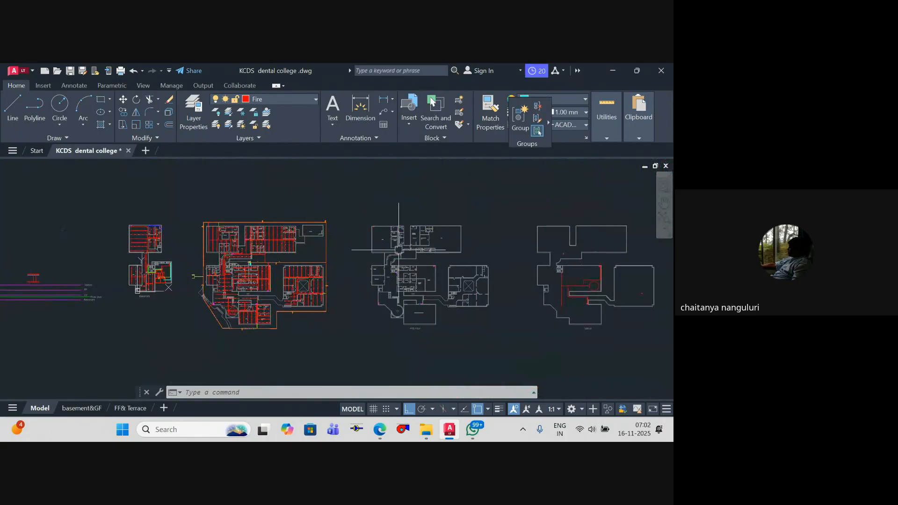
Step: Save the dental college drawing and close it
middle_click_drag(405, 254, 396, 253)
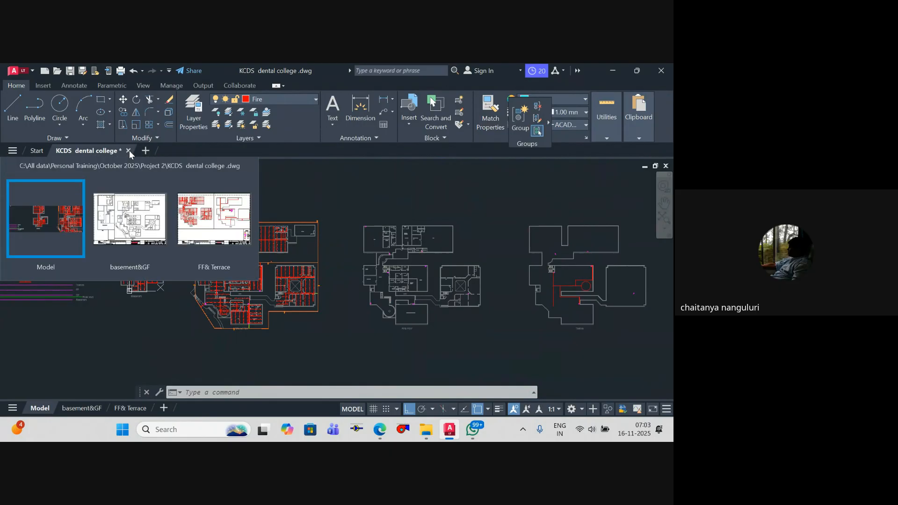
mouse_move(129, 150)
left_mouse_down()
mouse_move(181, 238)
mouse_move(196, 150)
mouse_move(163, 156)
left_mouse_up()
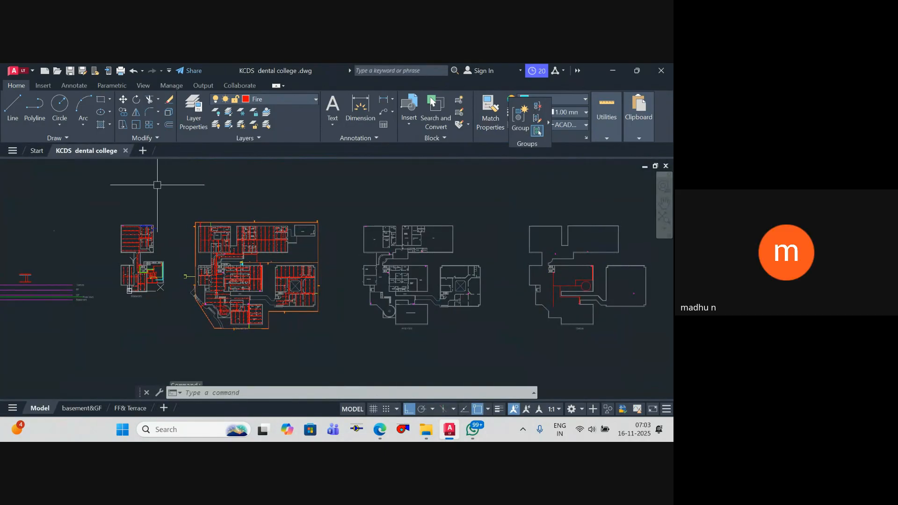
key("ctrl+s")
left_click(125, 150)
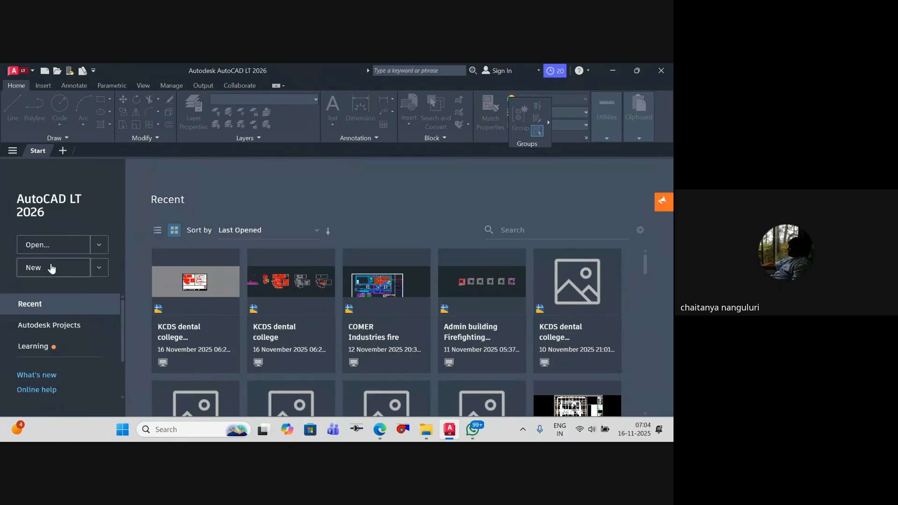
Step: Create a new blank drawing
left_click(51, 273)
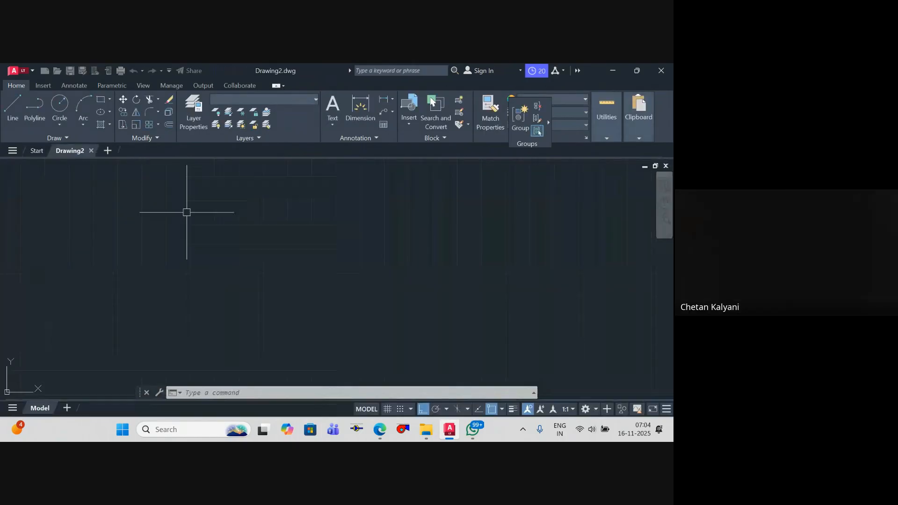
middle_click(364, 251)
middle_click(363, 251)
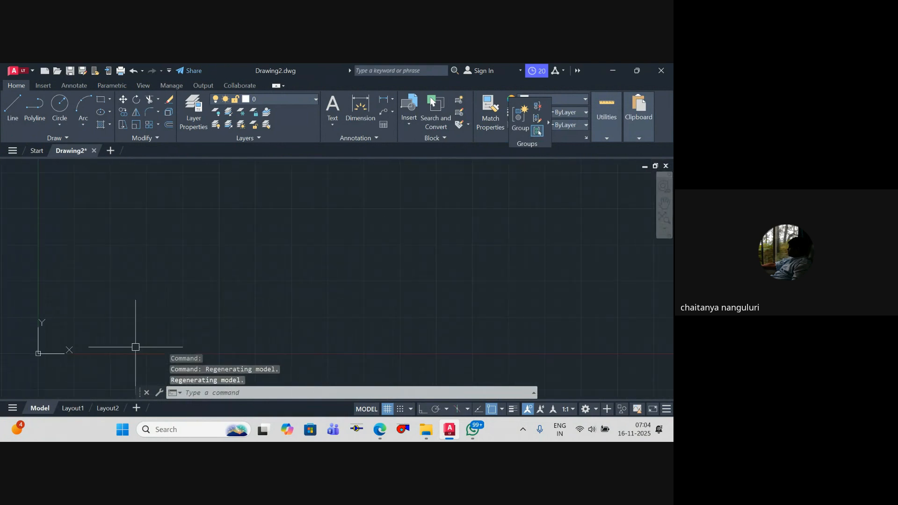
middle_click(256, 311)
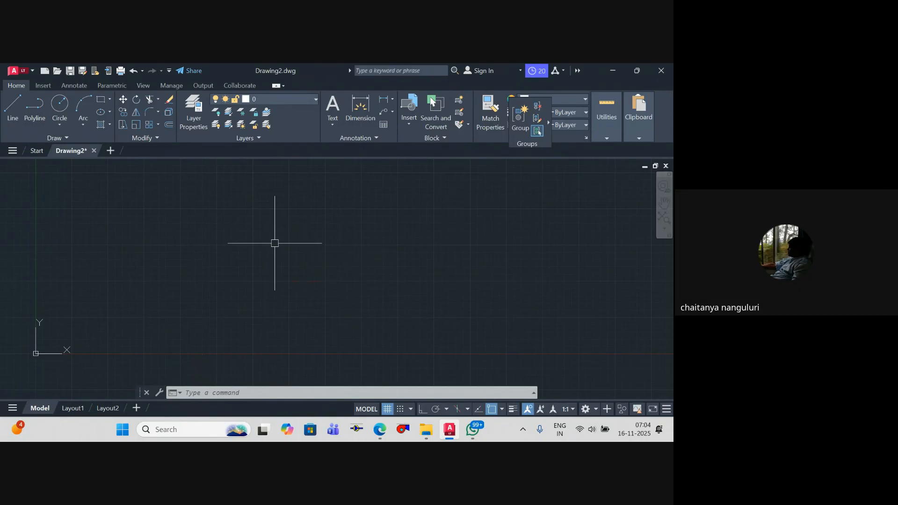
Step: Draw a rectangle about 150000 units wide and 75000 units high in the new drawing
scroll(301, 250, "down", 6)
middle_click_drag(296, 259, 194, 320)
key("Escape")
middle_click_drag(271, 312, 231, 326)
key("Escape")
type("rec")
key("Return")
left_click(242, 228)
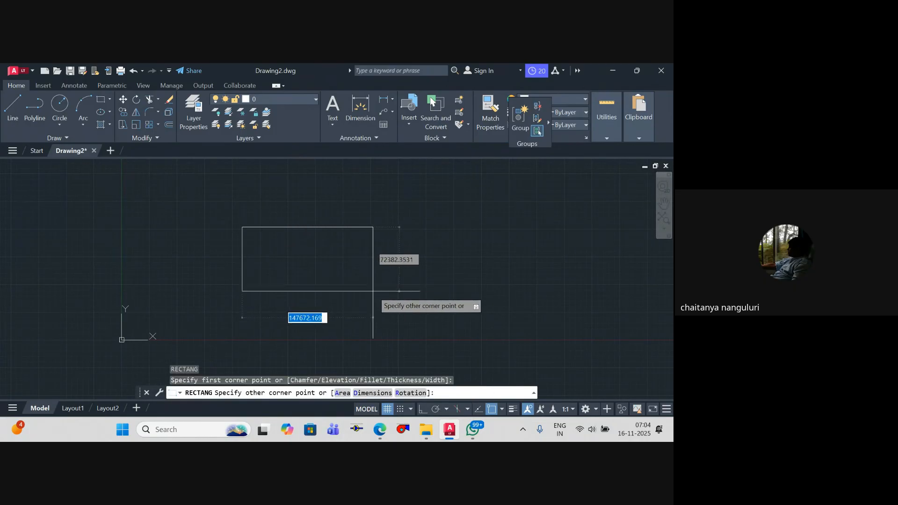
left_click(375, 295)
key("Escape")
Step: Divide the rectangle into two equal halves with a vertical polyline between the midpoints of its upper and lower edges
type("pl")
key("Return")
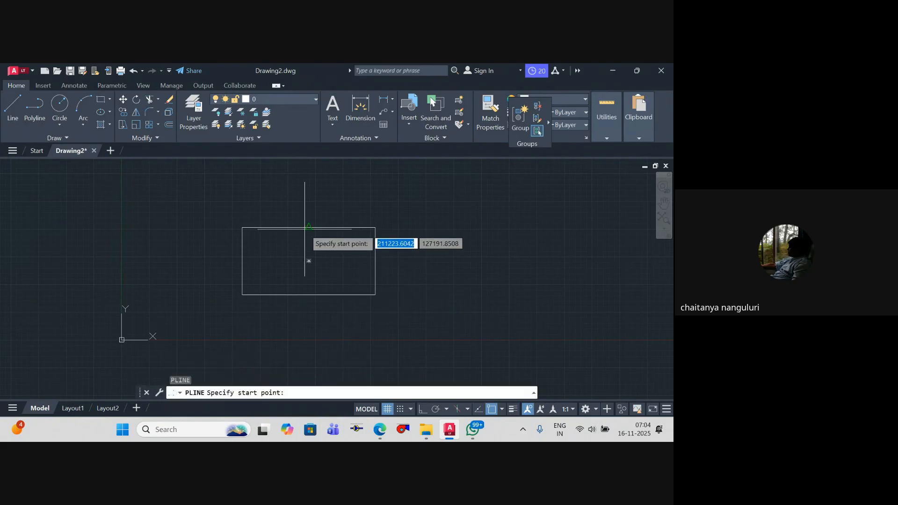
left_click(308, 261)
left_click(308, 295)
key("Escape")
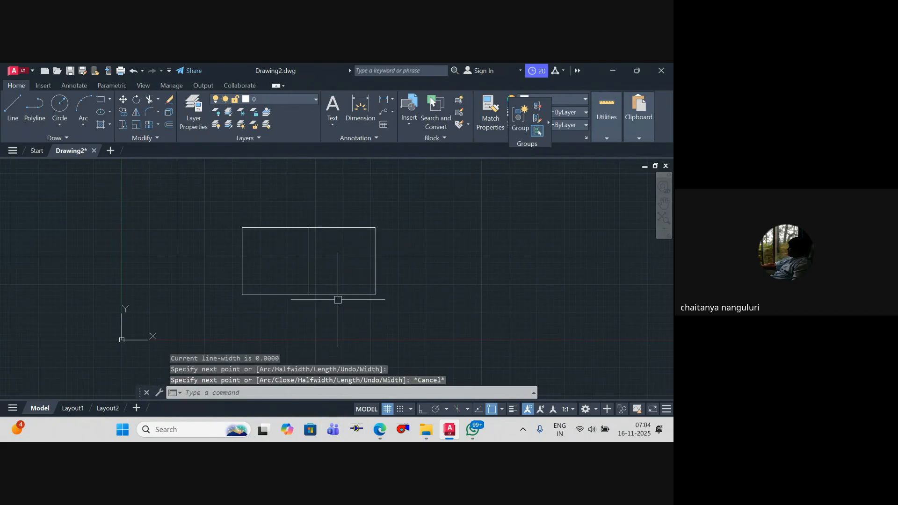
Step: Try a polyline with starting and ending width 5, running from the rectangle's left half down past its lower edge
scroll(355, 262, "down", 4)
scroll(355, 271, "up", 6)
key("Escape")
key("Escape")
key("Escape")
type("pl")
scroll(257, 241, "up", 4)
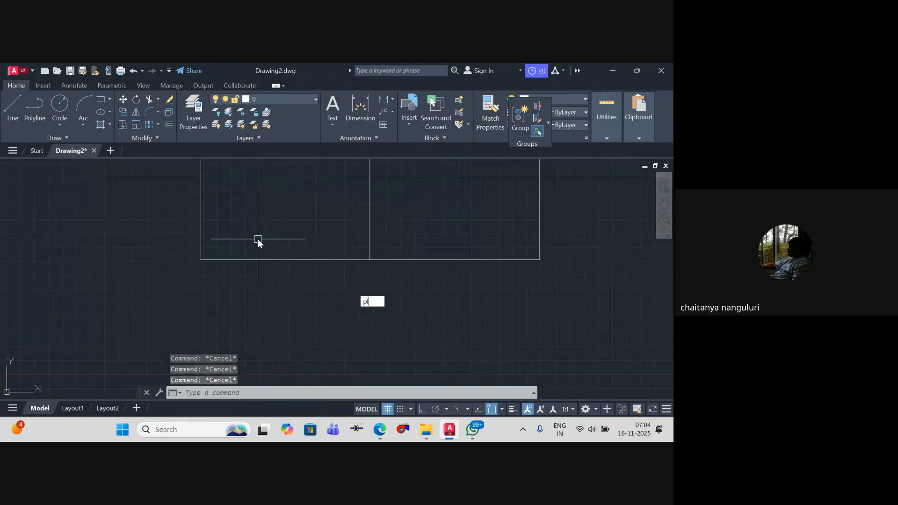
key("Return")
key("Escape")
key("Return")
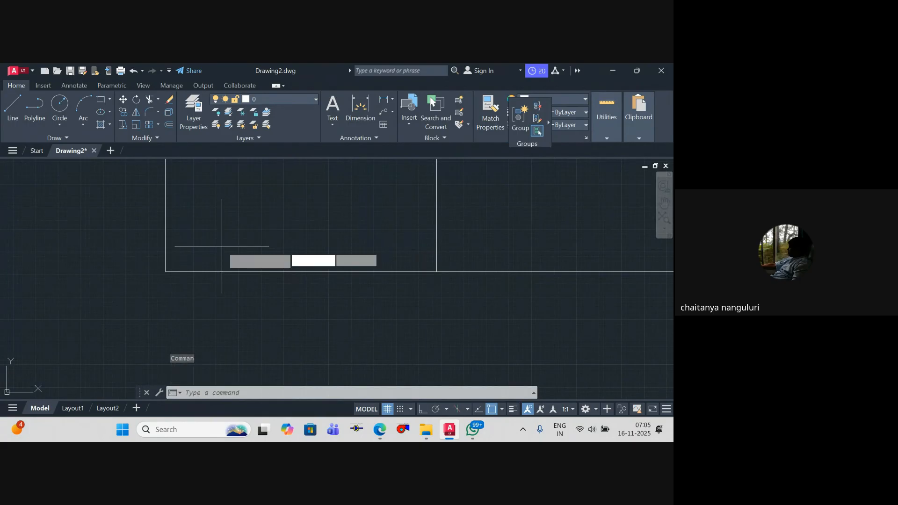
left_click(222, 247)
type("w")
key("Return")
type("5")
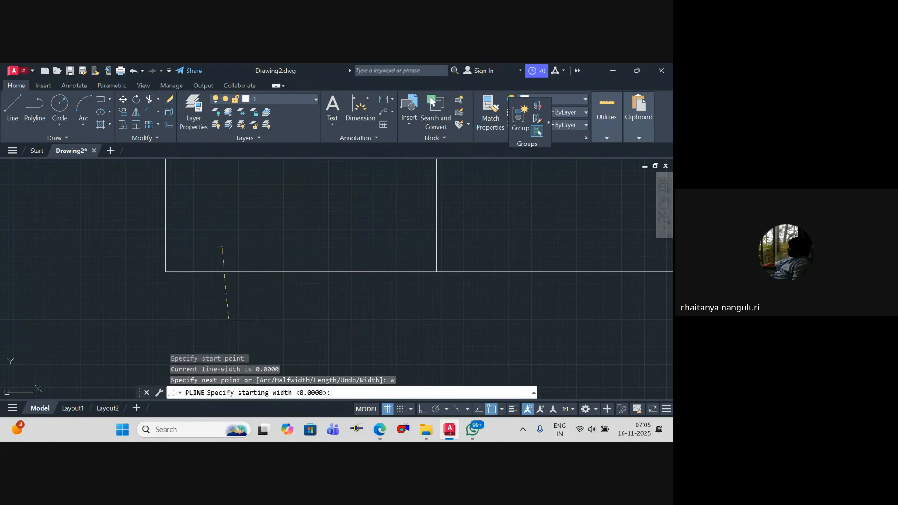
key("Return")
type("5")
key("Return")
left_click(229, 341)
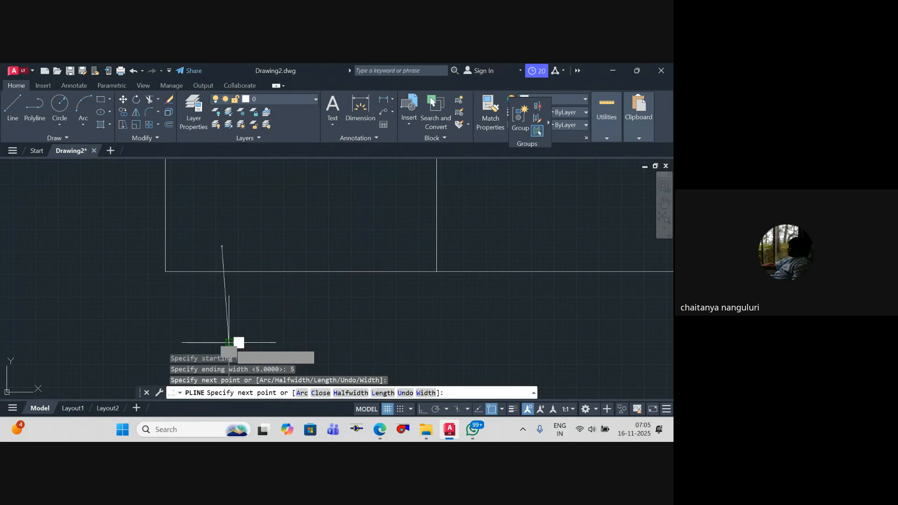
key("Escape")
Step: Erase the trial polyline that has width 5
left_click(232, 320)
left_click(187, 313)
key("Delete")
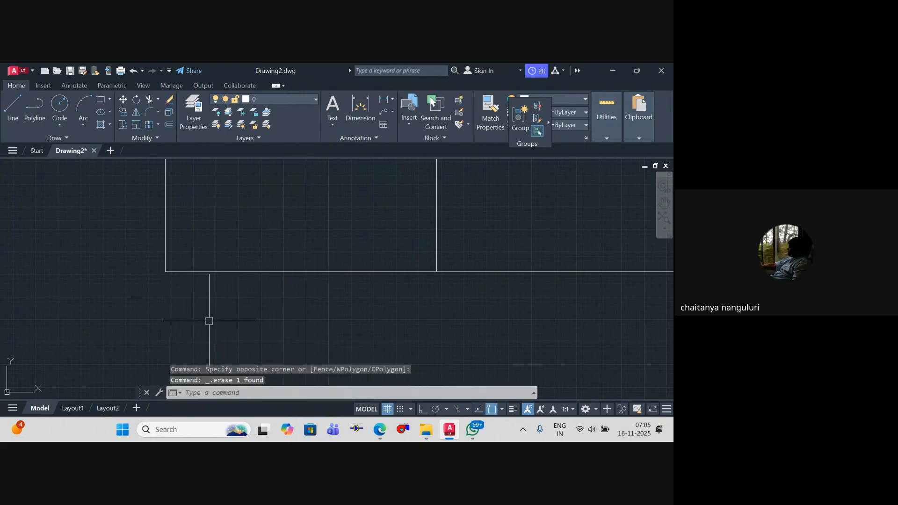
Step: Try a polyline with starting and ending width 25, running from the rectangle's left half to well below it
type("pl")
key("Return")
left_click(216, 239)
type("w")
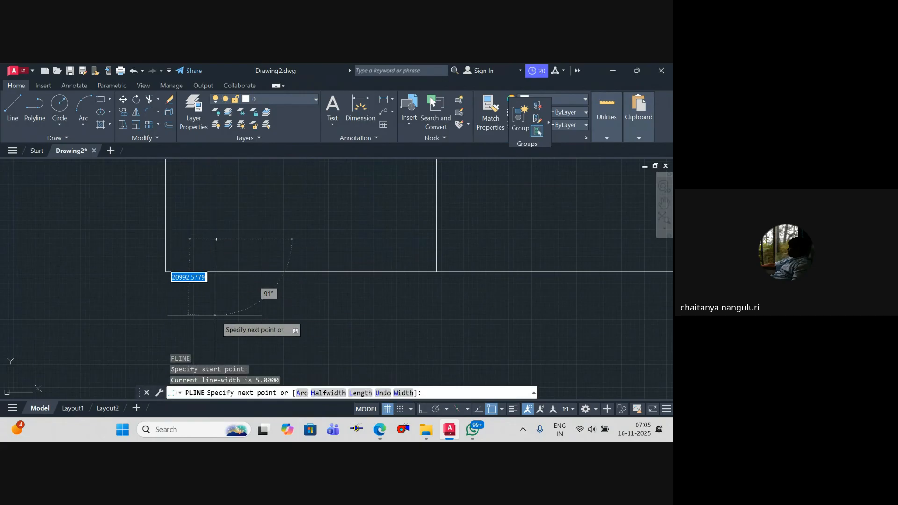
key("Return")
type("25")
key("Return")
type("25")
key("Return")
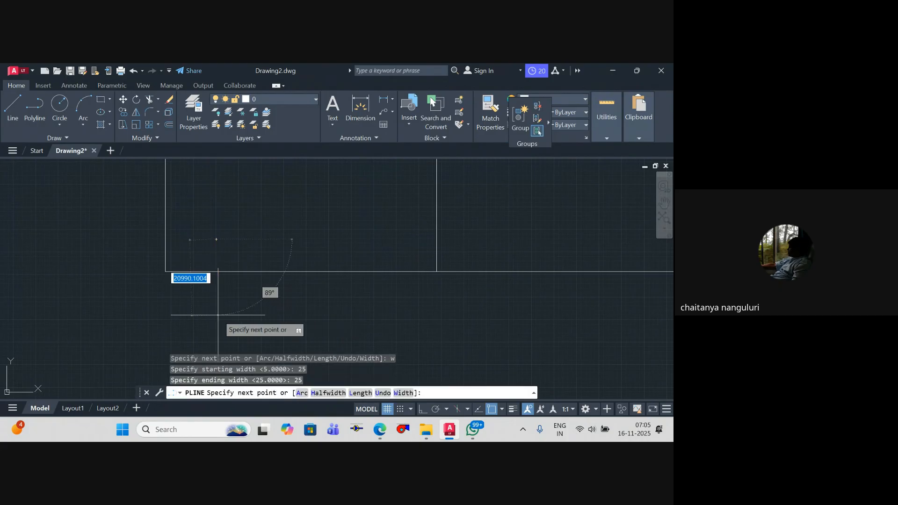
scroll(304, 281, "down", 10)
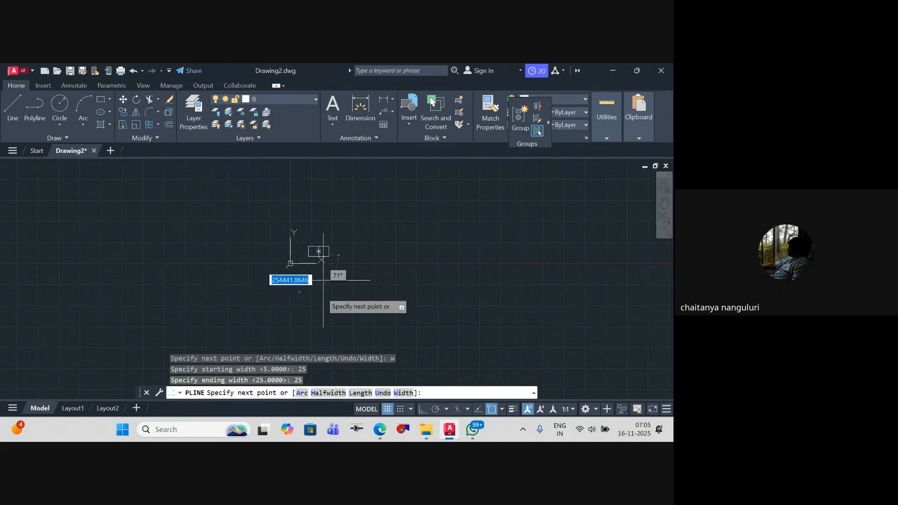
left_click(314, 327)
key("Escape")
key("Escape")
Step: Erase the trial polyline that has width 25
scroll(310, 262, "up", 8)
scroll(310, 248, "up", 5)
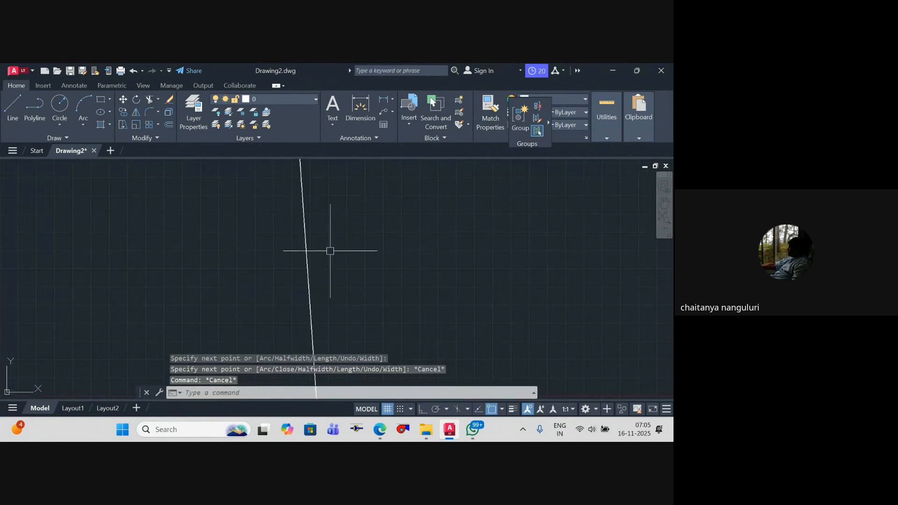
left_click(314, 265)
key("Delete")
scroll(334, 302, "down", 12)
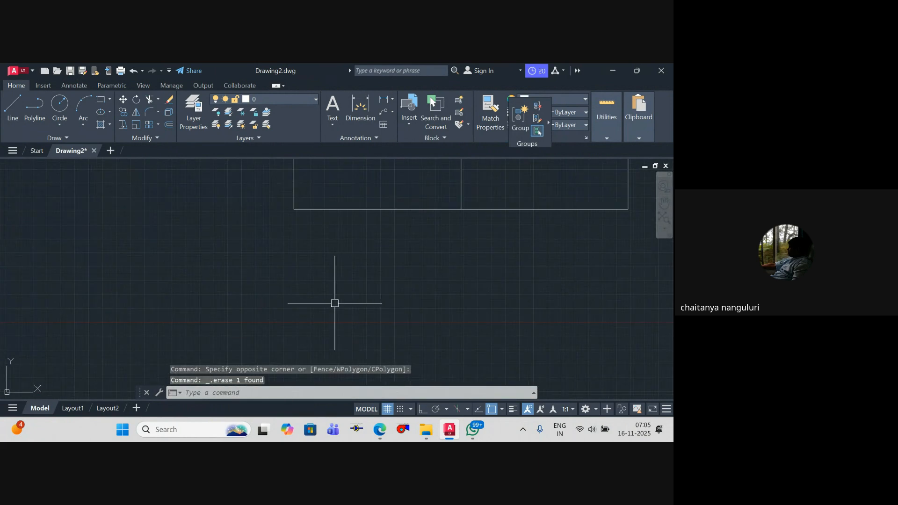
Step: Start a polyline in the rectangle's left half, set its width to 200 and give it a 200-unit segment
middle_click_drag(333, 290, 304, 291)
scroll(331, 284, "up", 4)
key("Escape")
key("Escape")
key("Escape")
scroll(306, 294, "up", 3)
type("pl")
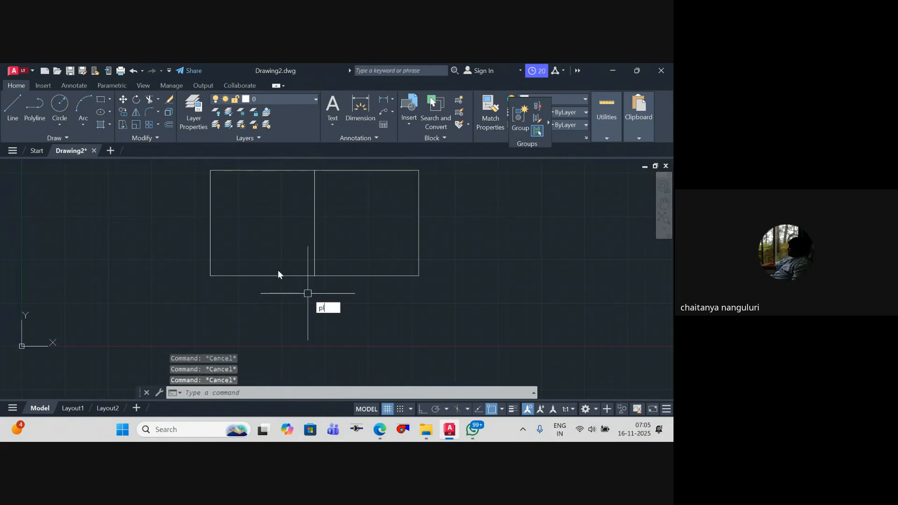
key("Return")
scroll(250, 234, "up", 2)
left_click(242, 236)
type("w")
key("Return")
type("200")
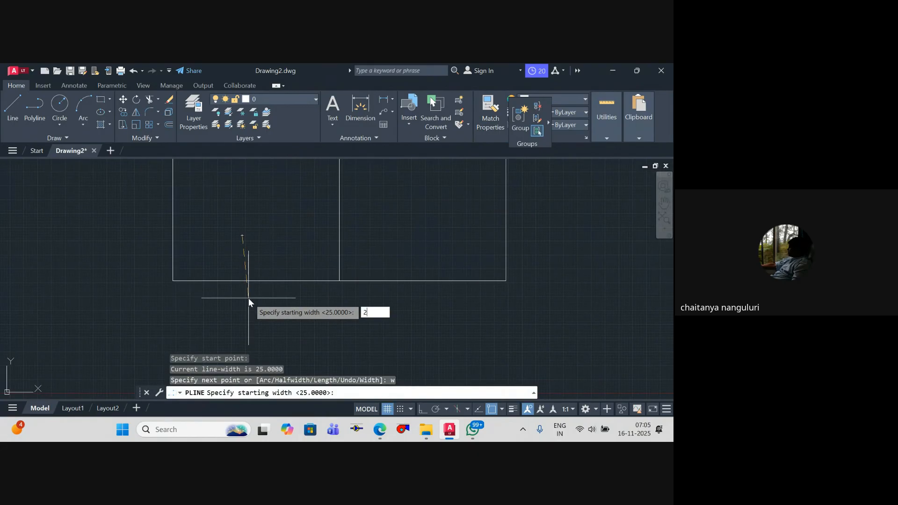
key("Return")
key("Return")
type("200")
key("Return")
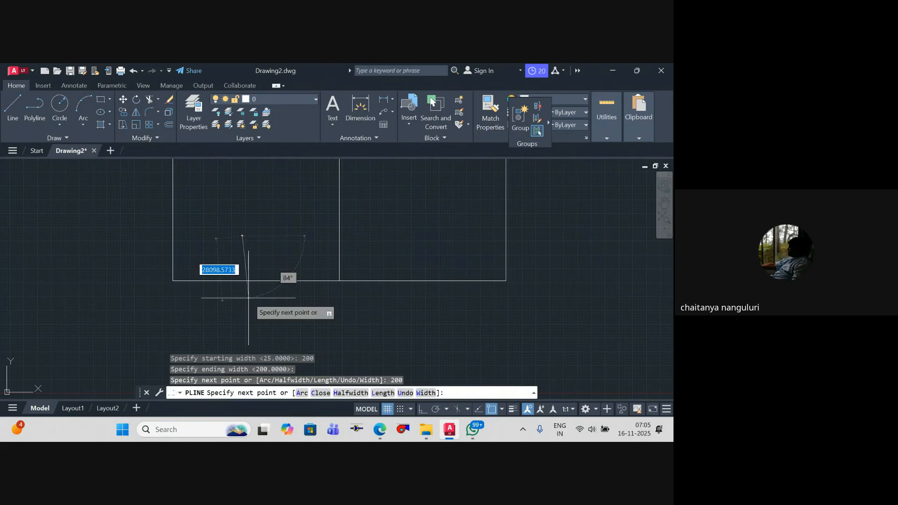
key("Escape")
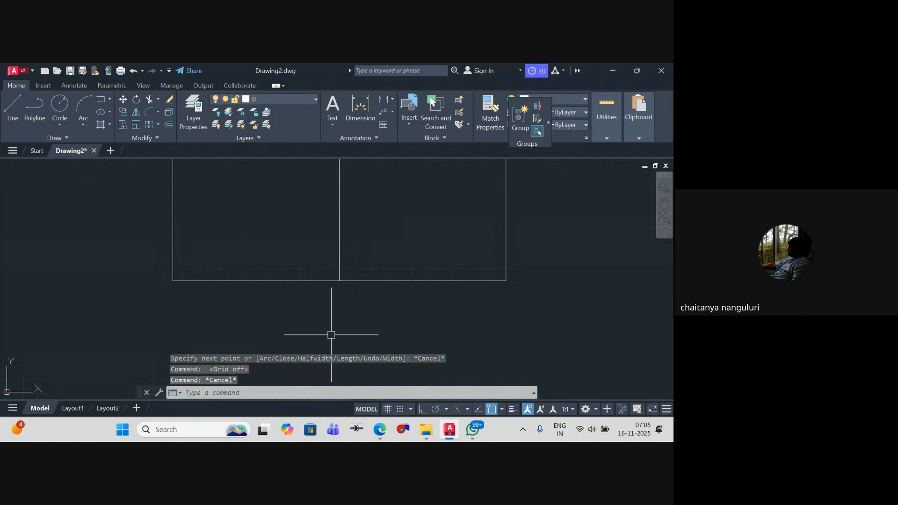
Step: With Ortho on, draw a U-shaped polyline below the rectangle, both legs reaching into the two halves, the right one about 32000 units long
type("pl")
key("Return")
key("F8")
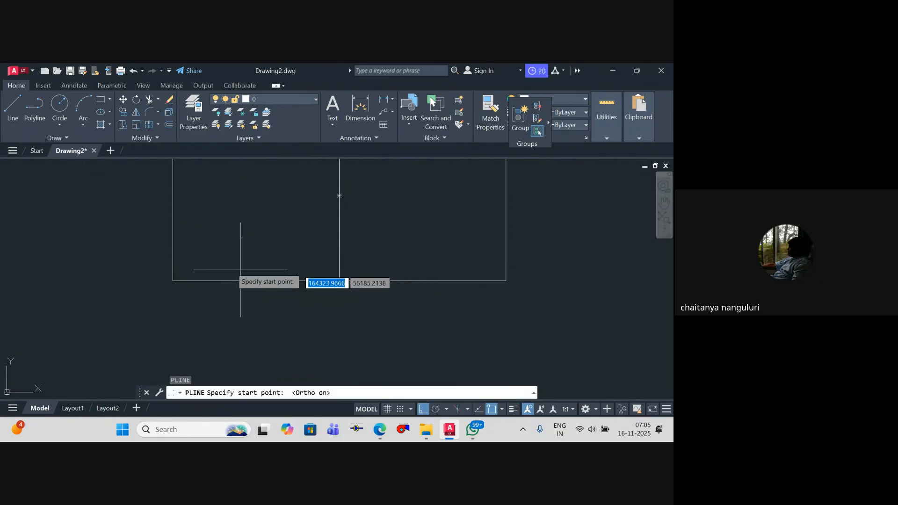
left_click(206, 317)
scroll(205, 317, "up", 4)
scroll(219, 307, "down", 3)
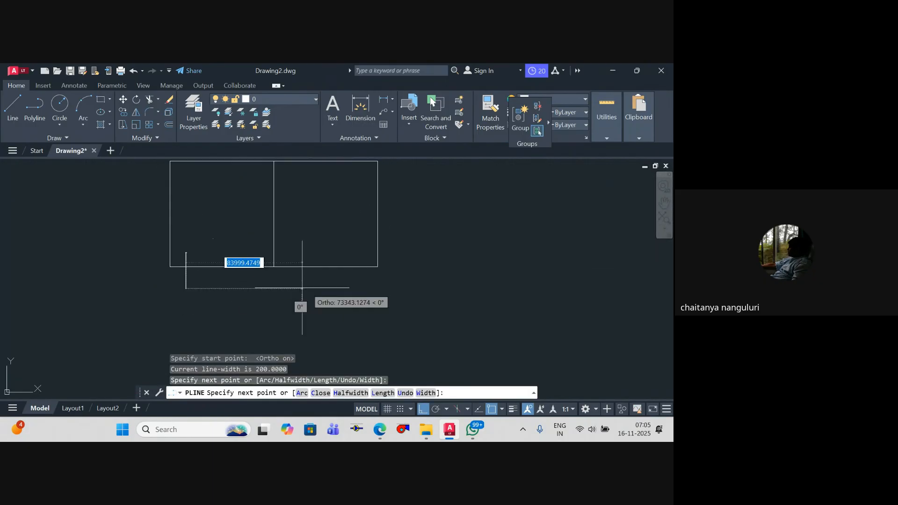
left_click(355, 289)
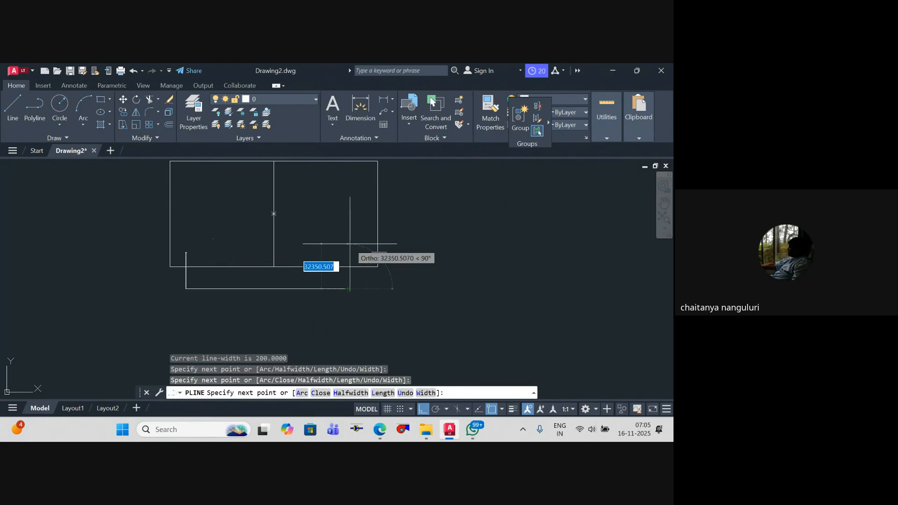
left_click(348, 244)
key("Escape")
key("Escape")
key("Escape")
middle_click_drag(353, 284, 372, 284)
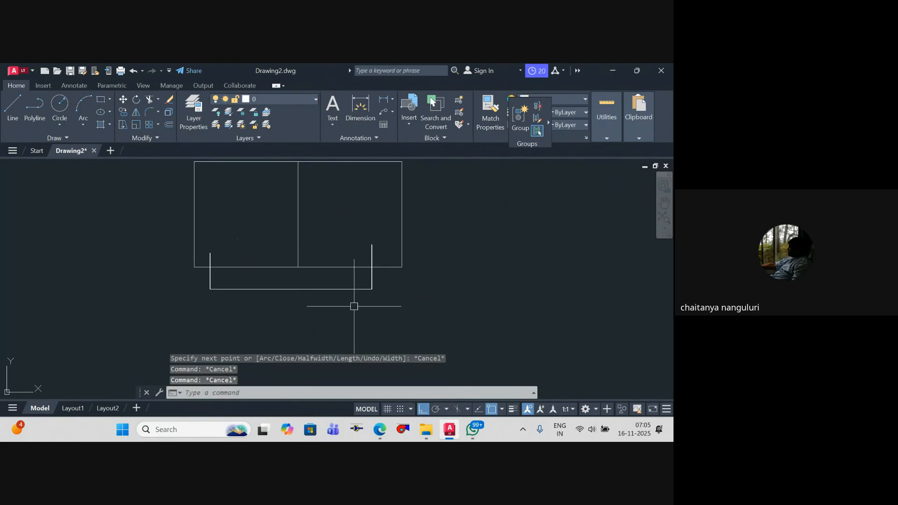
Step: Stretch the horizontal segment of the U-shaped polyline straight down, farther from the rectangle
middle_click_drag(301, 286, 358, 266)
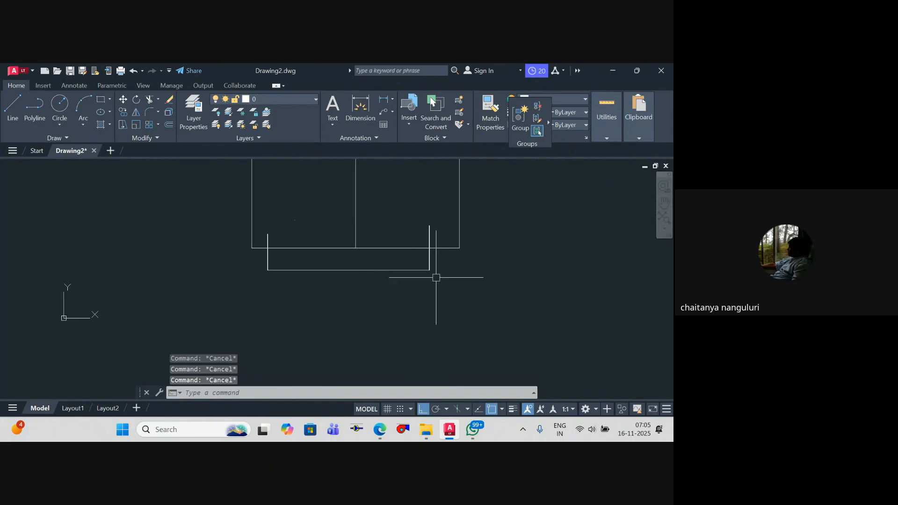
type("s")
key("Return")
left_click(449, 296)
left_click(245, 267)
key("Return")
left_click(234, 283)
left_click(237, 311)
key("Escape")
key("Escape")
key("Escape")
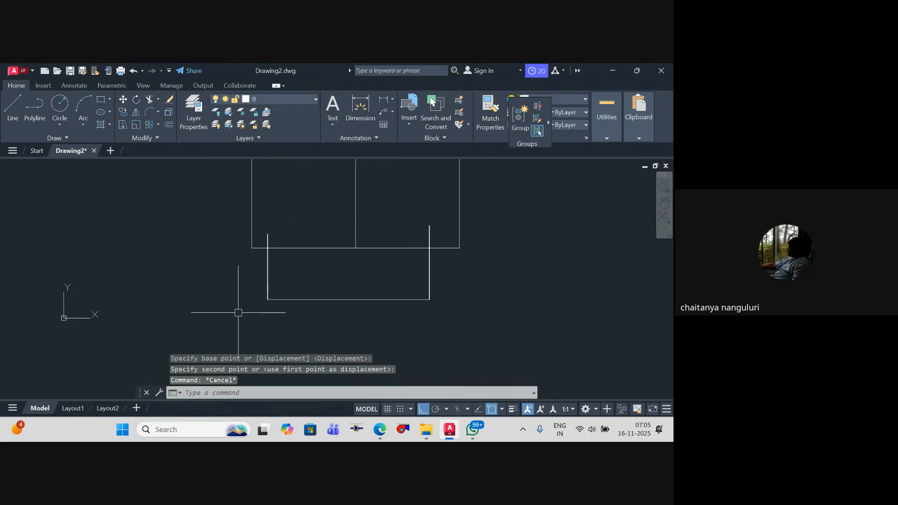
scroll(276, 260, "up", 4)
type("x")
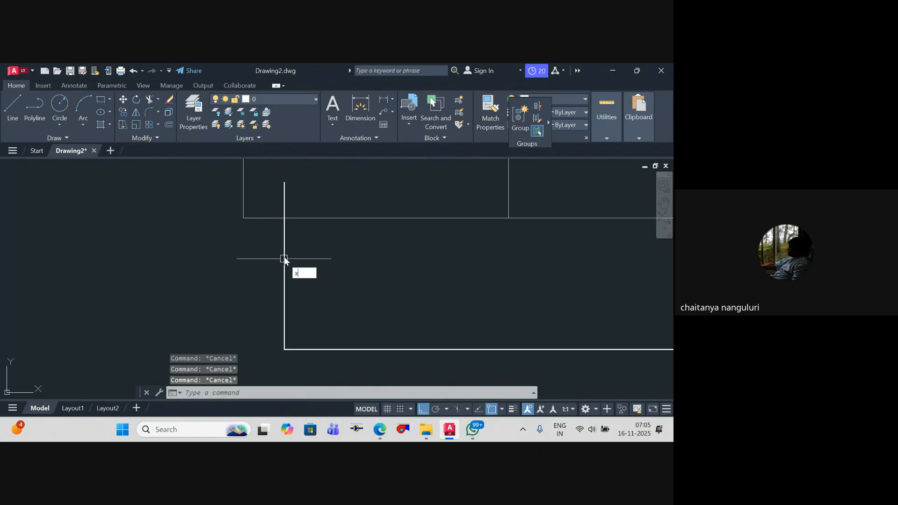
key("Return")
scroll(284, 255, "up", 2)
key("Escape")
type("c")
key("Return")
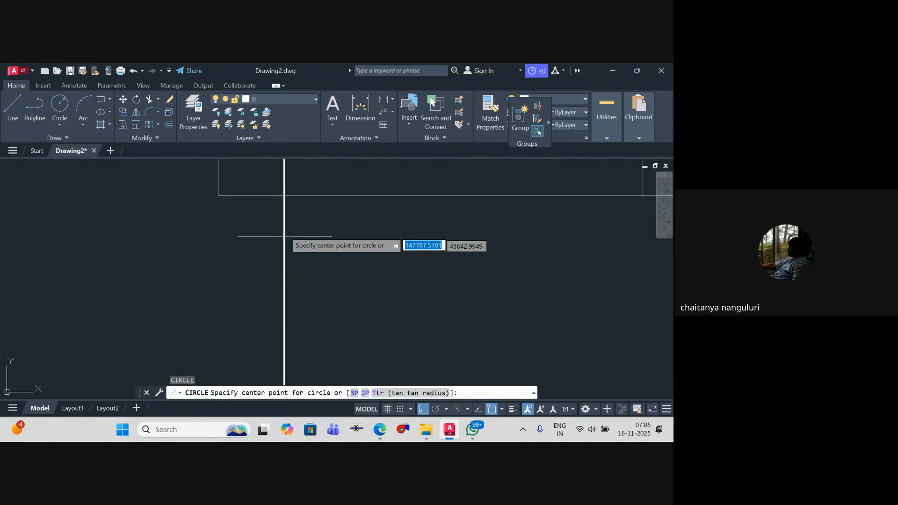
scroll(276, 243, "down", 3)
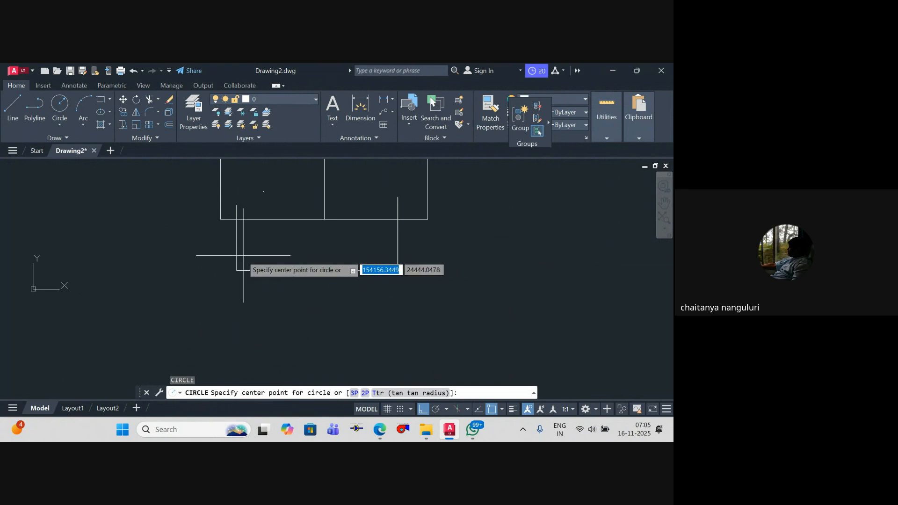
scroll(244, 256, "up", 4)
key("Escape")
Step: Draw a small circle centred on the polyline's left leg, just below the rectangle's lower edge
type("c")
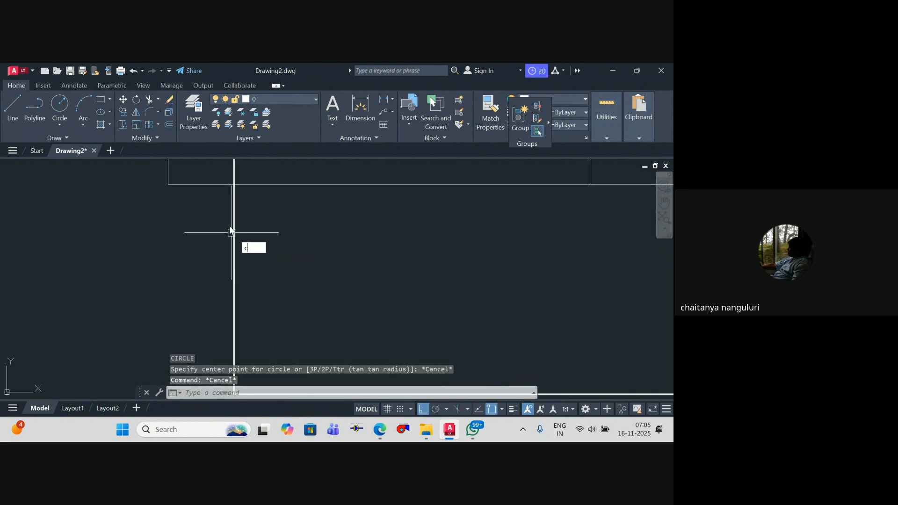
key("Return")
left_click(234, 225)
left_click(250, 237)
key("Escape")
Step: Trim the portion of the polyline's left leg that lies inside the small circle
type("tr")
key("Return")
type("t")
key("Return")
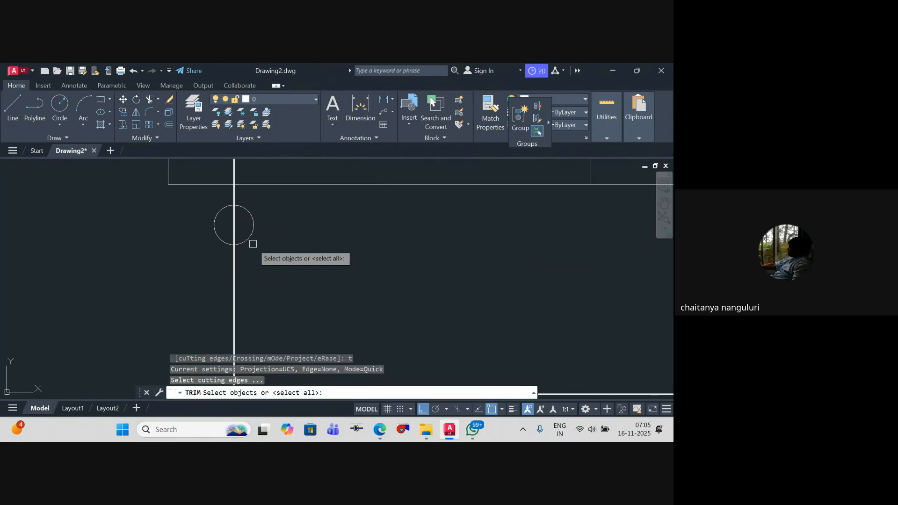
scroll(253, 244, "down", 2)
key("Return")
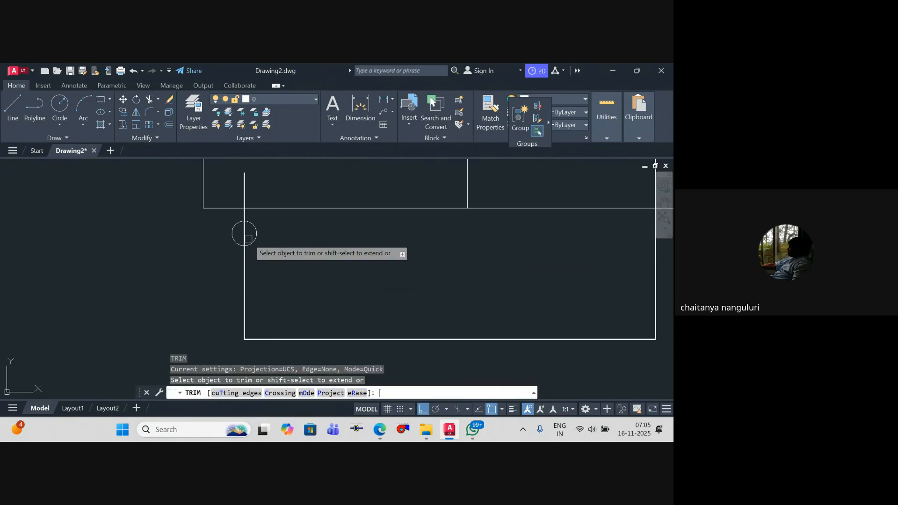
left_click(247, 237)
key("Escape")
Step: Copy the small circle from the left leg horizontally across to the U-shaped polyline's right leg
left_click(245, 237)
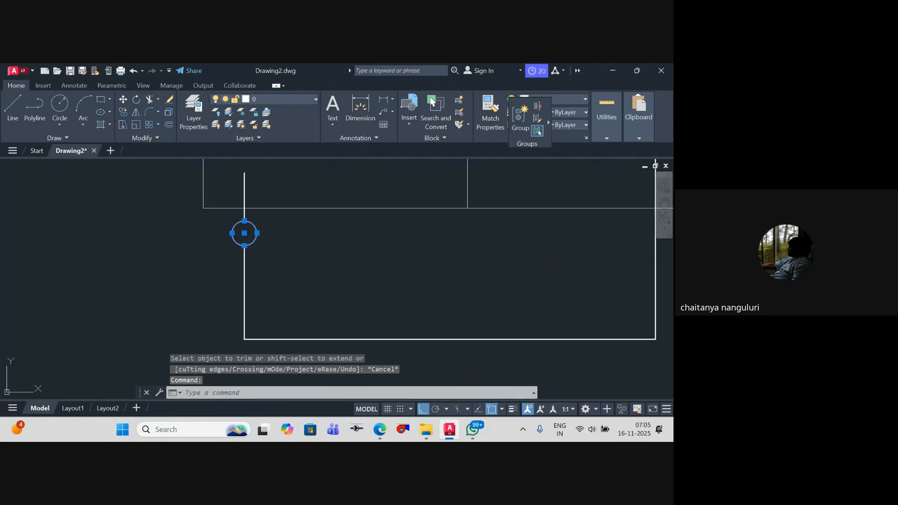
type("co")
key("Return")
left_click(244, 245)
scroll(265, 244, "down", 1)
middle_click_drag(440, 251, 374, 243)
scroll(440, 242, "up", 1)
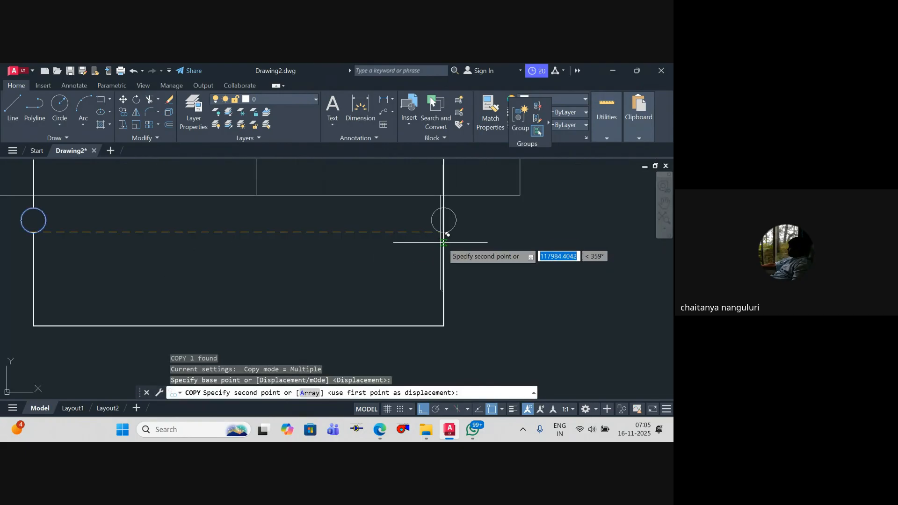
left_click(446, 233)
key("Escape")
Step: Trim the portion of the right leg that lies inside the copied circle
scroll(444, 225, "up", 4)
type("tr")
key("Return")
left_click(444, 222)
left_click(442, 222)
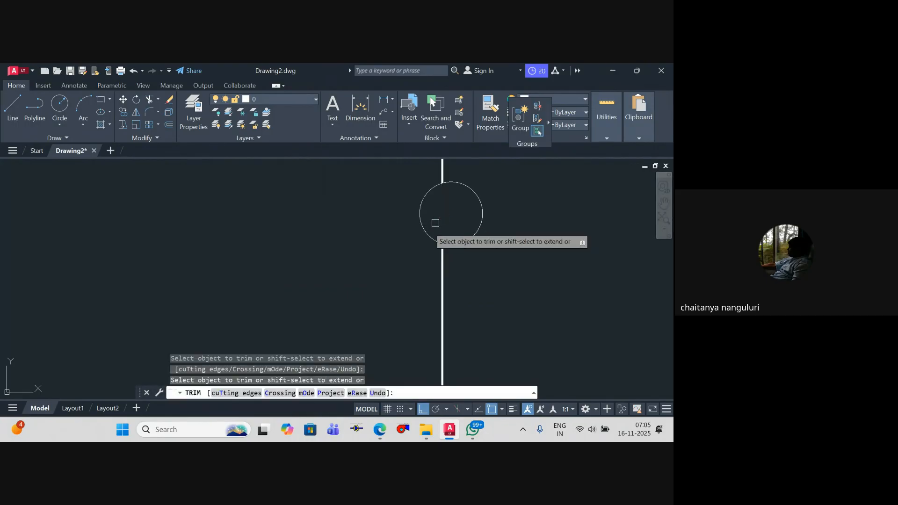
key("Escape")
scroll(435, 223, "down", 5)
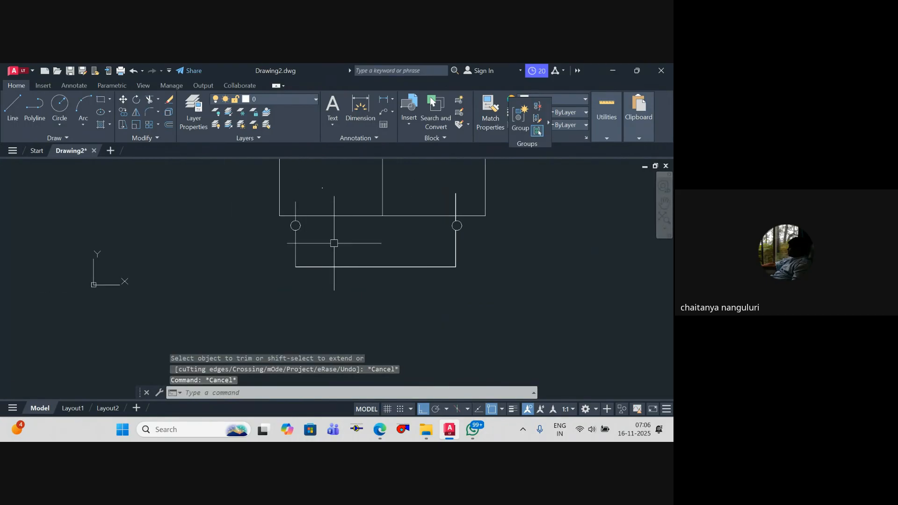
scroll(294, 218, "up", 5)
scroll(334, 246, "down", 4)
key("Escape")
key("Escape")
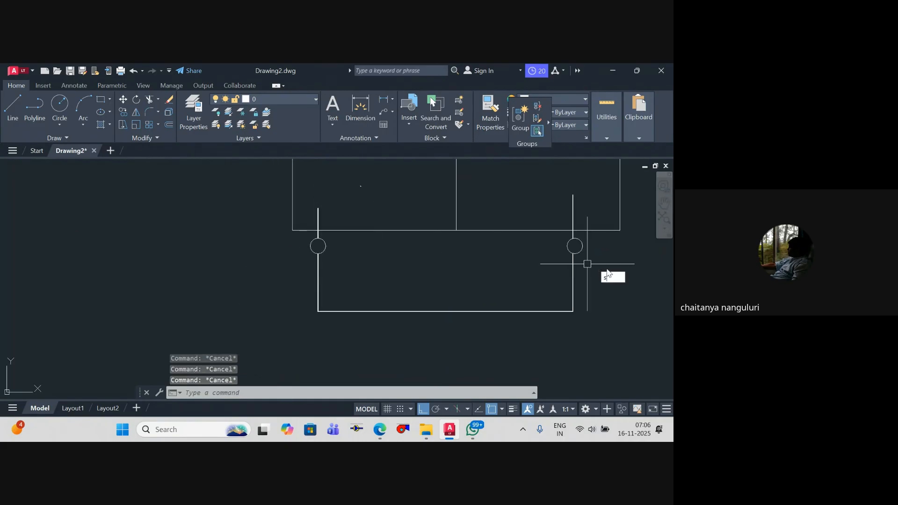
Step: Stretch both leg circles straight down by about 9300 units, away from the large rectangle
type("s")
key("Return")
left_click(611, 276)
left_click(262, 236)
key("Return")
left_click(259, 259)
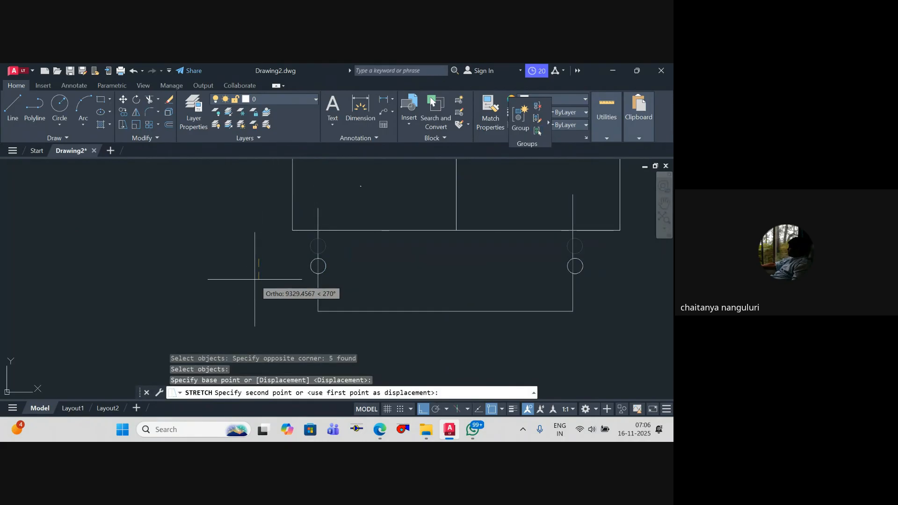
left_click(255, 280)
key("Escape")
key("Escape")
key("Escape")
Step: Draw a small flat rectangle across the left leg, between the large rectangle's lower edge and the circle
type("rec")
scroll(307, 241, "up", 2)
key("Return")
left_click(310, 237)
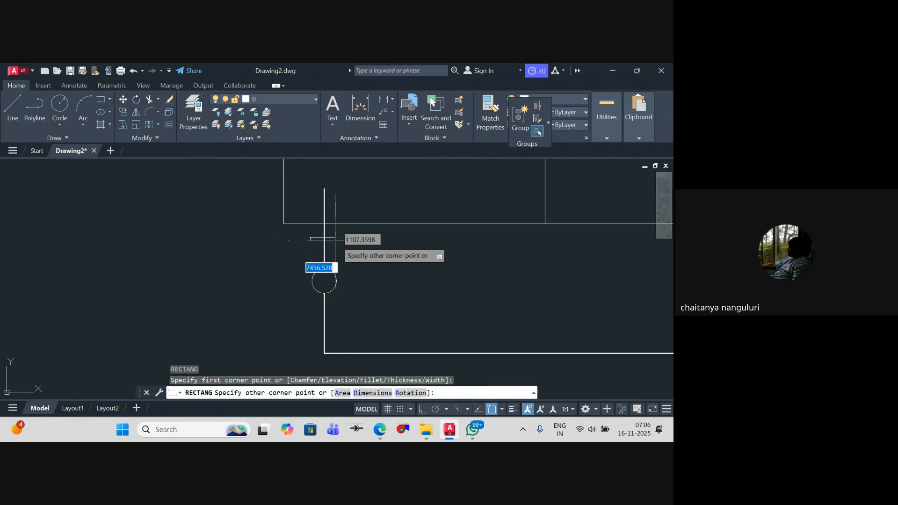
left_click(341, 249)
key("Escape")
key("Escape")
Step: Draw a short horizontal polyline stub outward from the middle of the small rectangle's right edge
type("pl")
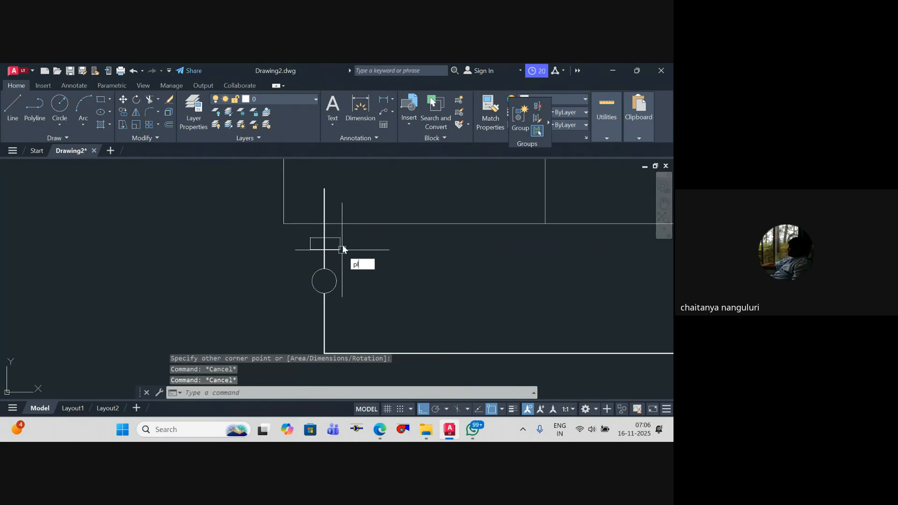
key("Return")
left_click(341, 243)
left_click(367, 243)
key("Escape")
Step: Copy the small rectangle and its stub to the matching position on the right leg
left_click(365, 259)
left_click(338, 232)
type("c")
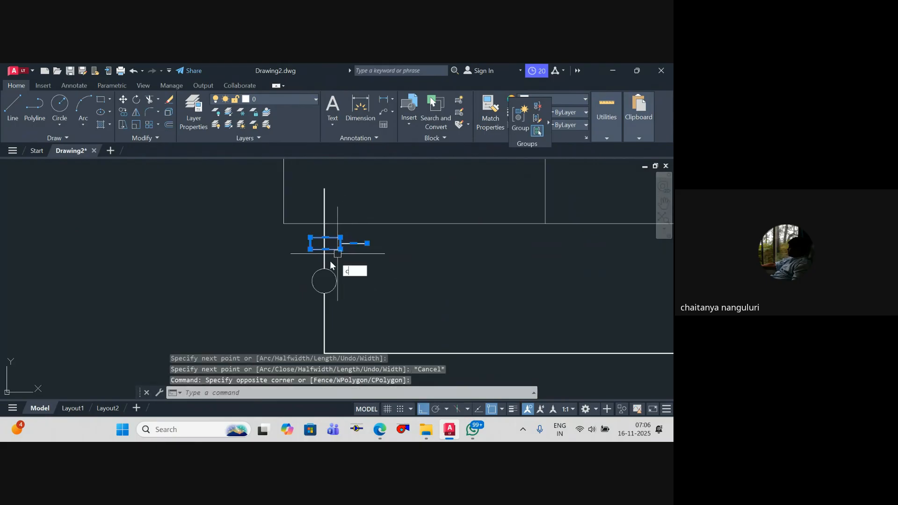
type("o")
key("Return")
left_click(325, 237)
scroll(451, 235, "down", 2)
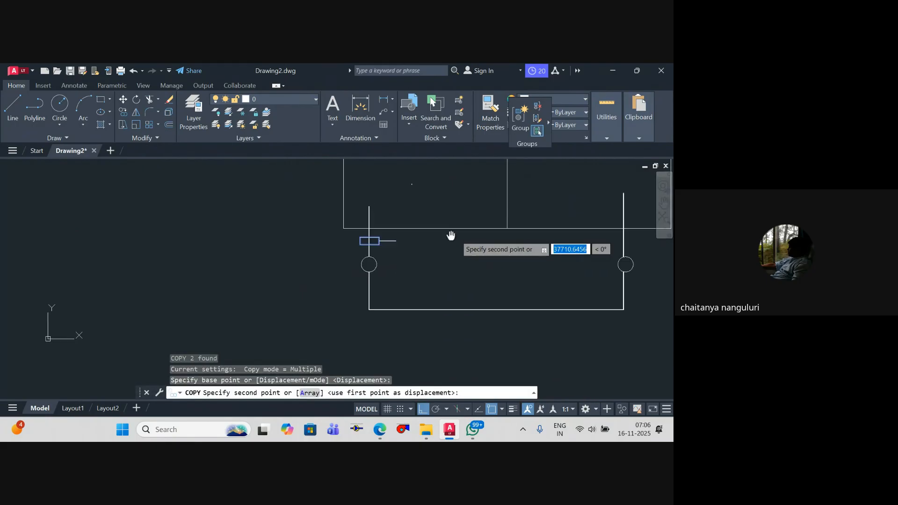
middle_click_drag(451, 235, 137, 243)
scroll(312, 250, "up", 2)
left_click(306, 239)
key("Escape")
key("Escape")
Step: Trim the thick leg segments where they pass through the small rectangles
scroll(309, 252, "up", 8)
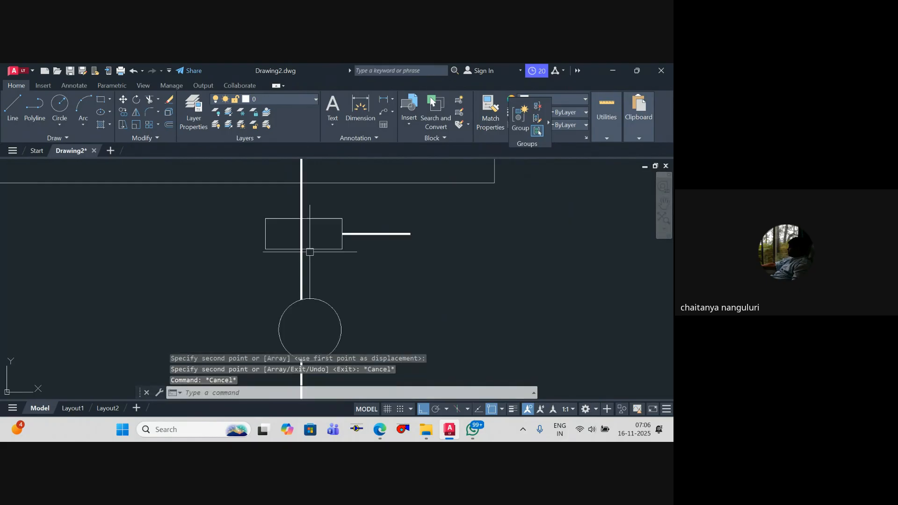
type("tr")
key("Return")
left_click(287, 230)
scroll(281, 234, "down", 4)
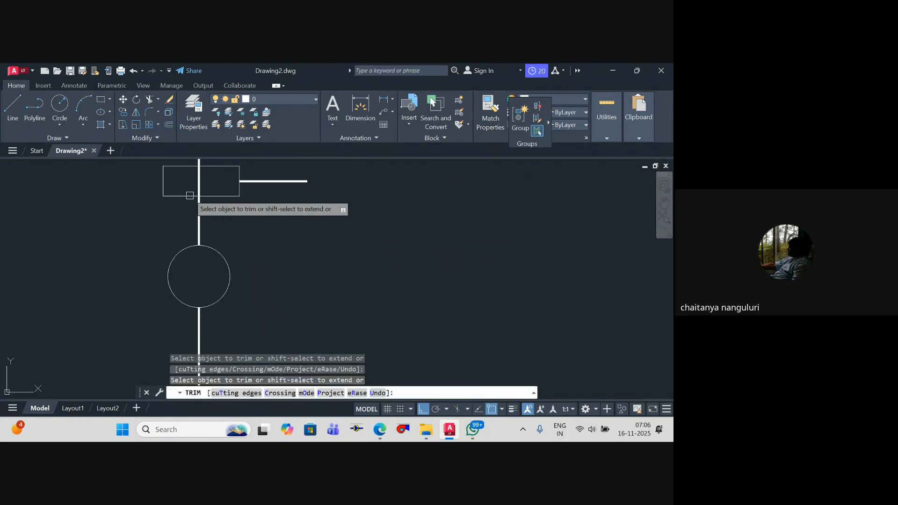
key("Escape")
key("Escape")
scroll(324, 233, "down", 8)
middle_click_drag(380, 251, 359, 248)
key("Escape")
scroll(346, 255, "up", 2)
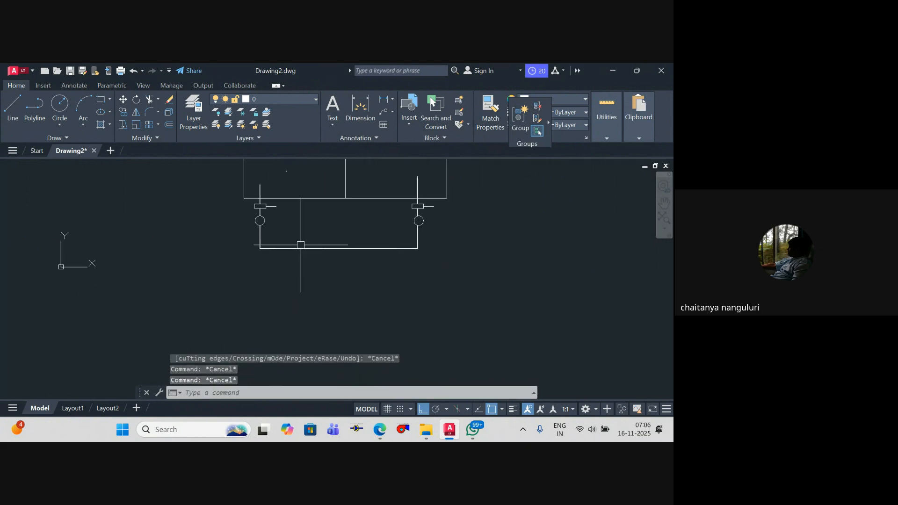
type("pl")
key("Return")
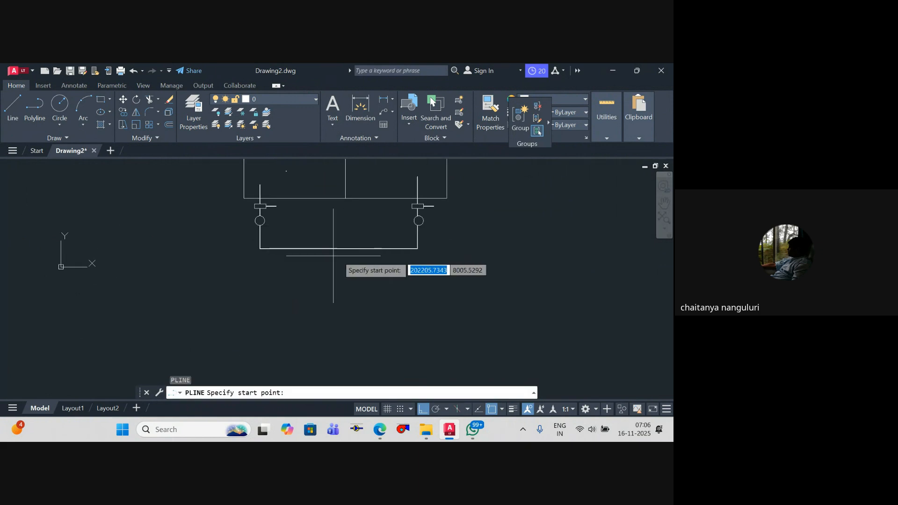
scroll(346, 271, "down", 2)
middle_click_drag(354, 261, 381, 310)
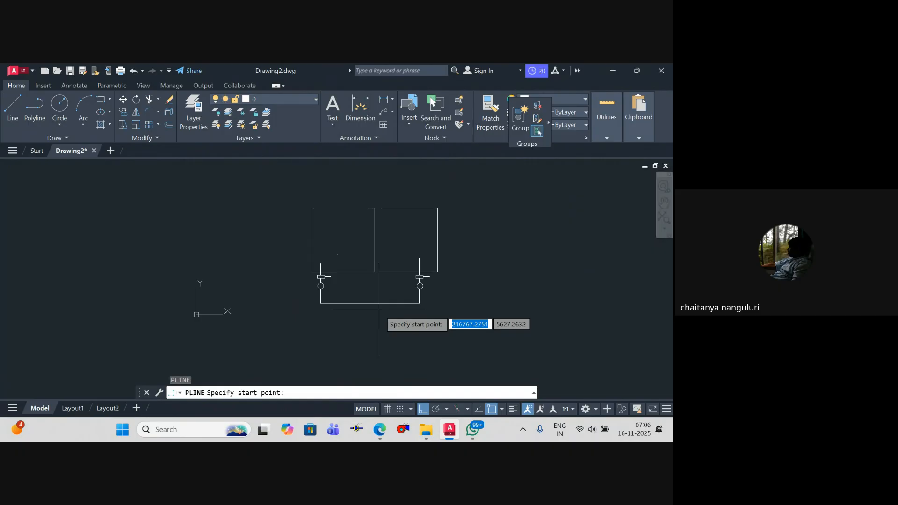
scroll(352, 309, "down", 5)
middle_click_drag(352, 309, 336, 259)
scroll(348, 297, "up", 10)
scroll(348, 296, "down", 5)
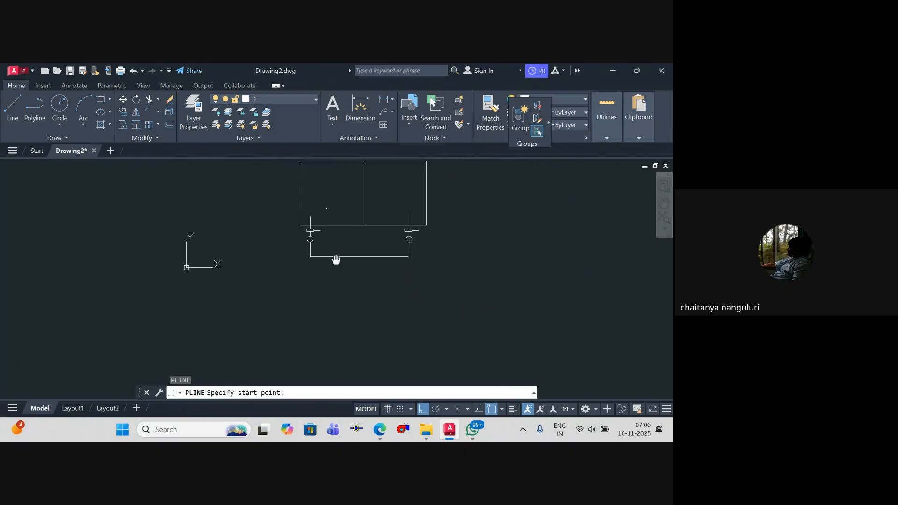
scroll(324, 261, "up", 4)
left_click(316, 180)
left_click(316, 246)
key("Escape")
key("ctrl+z")
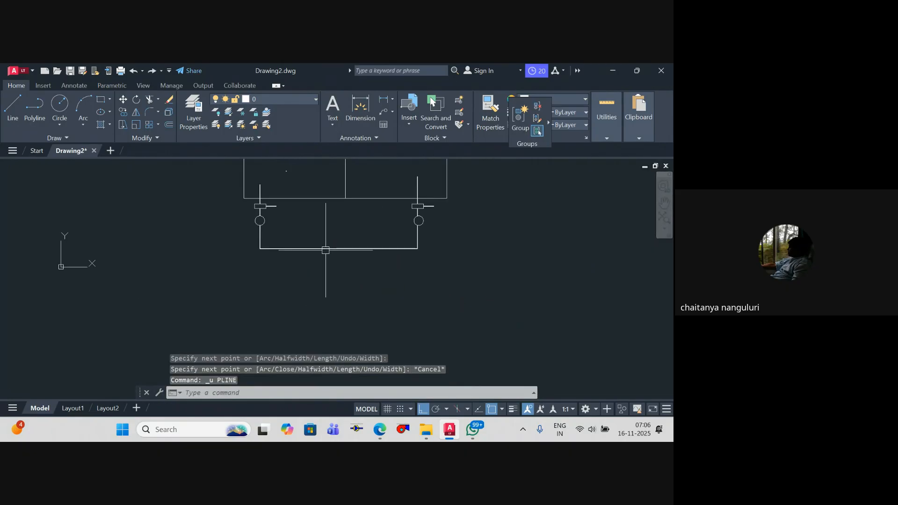
key("Escape")
Step: Draw a vertical polyline branch downward from the U-shape's horizontal segment, close to its left end
key("Return")
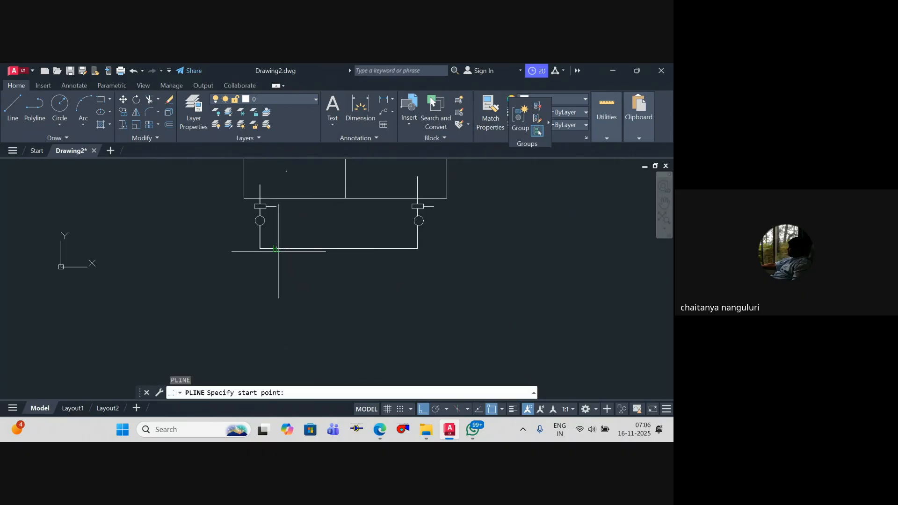
left_click(276, 249)
scroll(280, 257, "down", 1)
left_click(280, 251)
key("Escape")
Step: Copy the vertical branch to three more positions spaced along the U-shape's horizontal segment
left_click(299, 245)
left_click(257, 239)
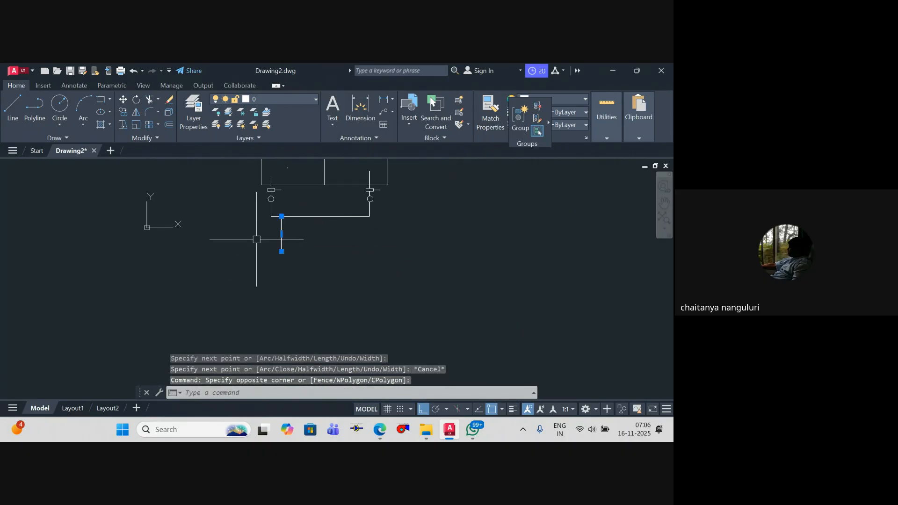
type("co")
key("Return")
left_click(281, 216)
left_click(309, 217)
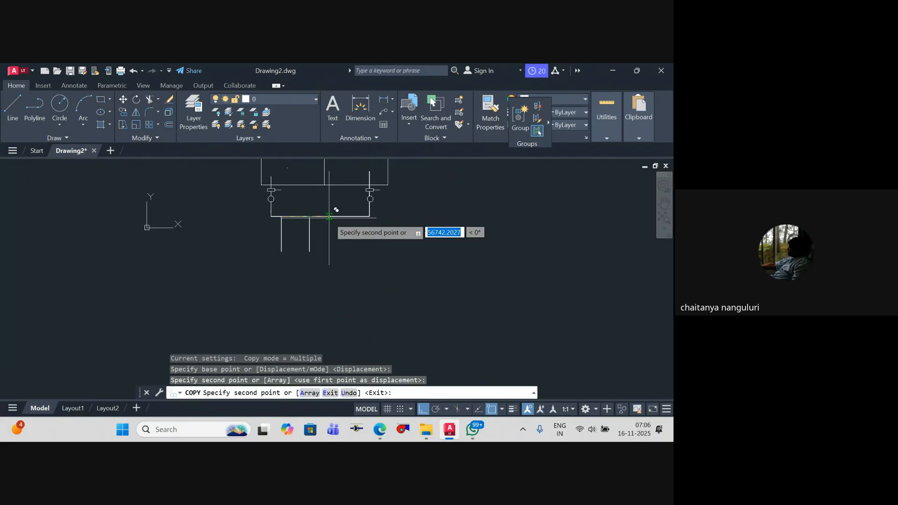
left_click(333, 217)
left_click(359, 216)
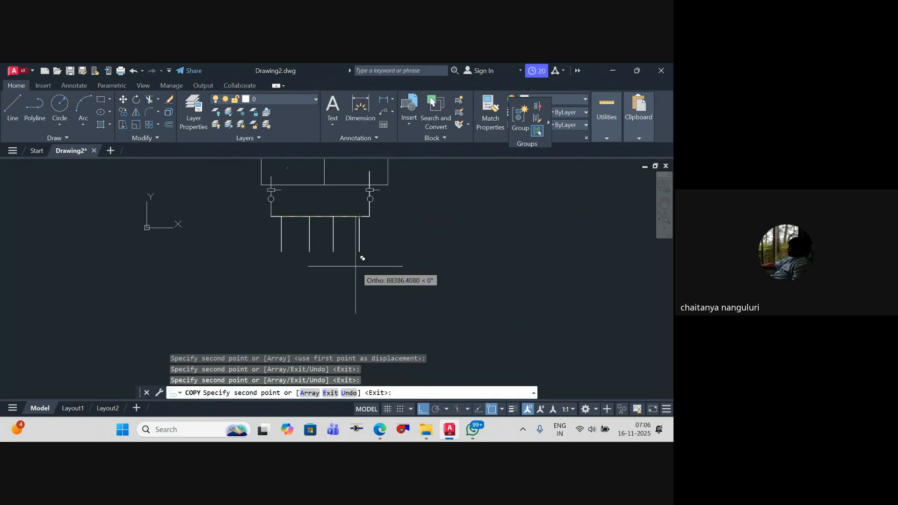
key("Escape")
key("Escape")
key("Escape")
Step: Draw a circle just below the free end of the leftmost branch
scroll(292, 261, "up", 2)
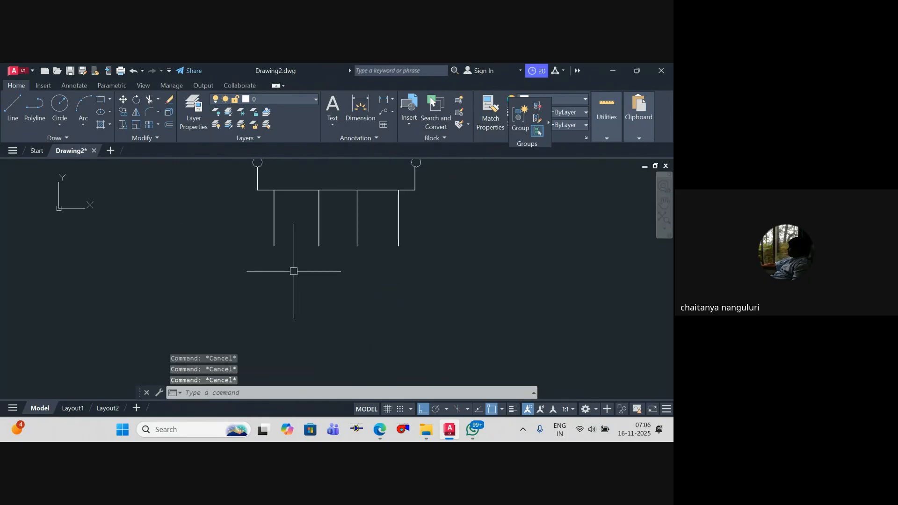
scroll(293, 271, "up", 2)
type("c")
key("Return")
left_click(266, 255)
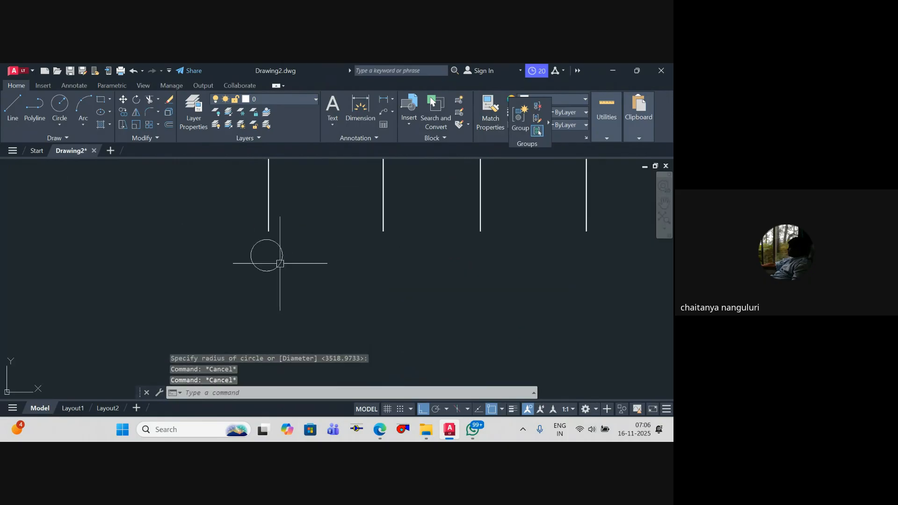
left_click(279, 263)
Step: Inside the circle, draw a horizontal line and a slanted line from a point below its middle to its right end
scroll(277, 257, "up", 8)
type("l")
key("Return")
left_click(189, 231)
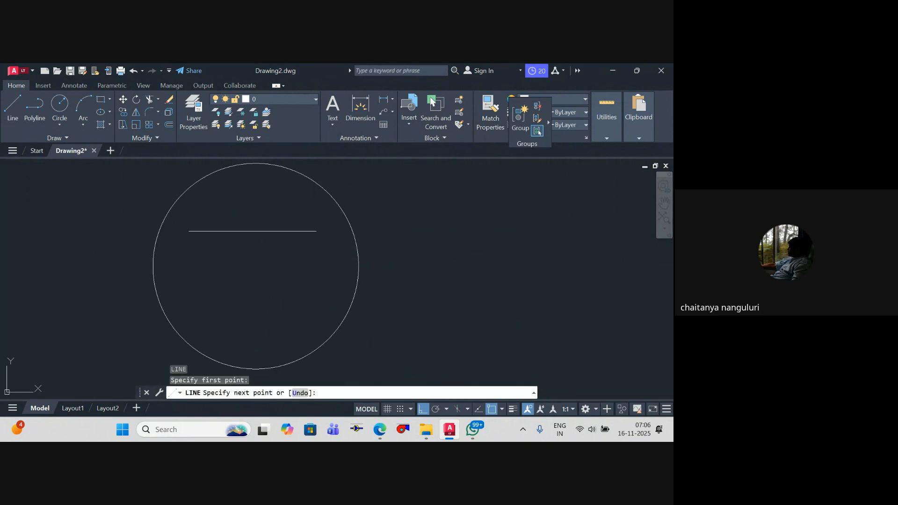
left_click(316, 231)
key("Escape")
key("Return")
scroll(262, 304, "down", 1)
left_click(256, 326)
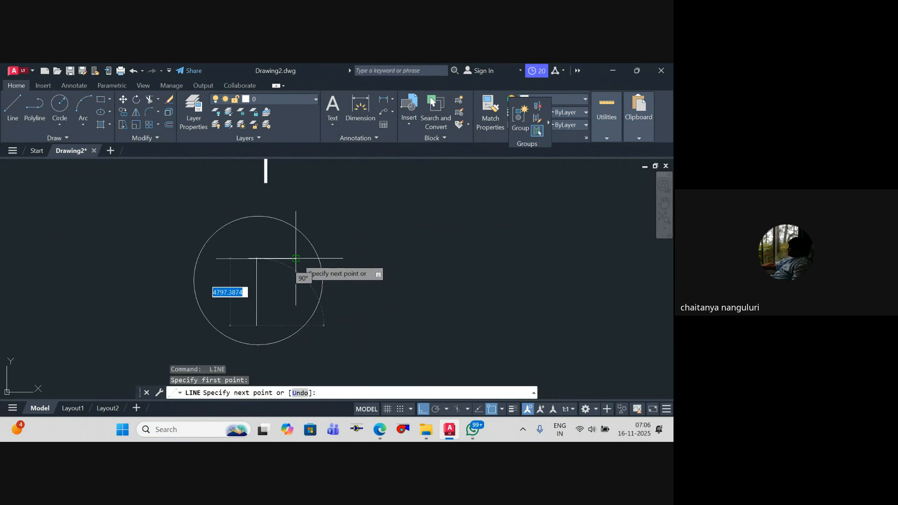
left_click(295, 258)
key("Escape")
Step: Mirror the slanted line about the vertical axis through its lower end to close the downward triangle
left_click(279, 317)
key("Return")
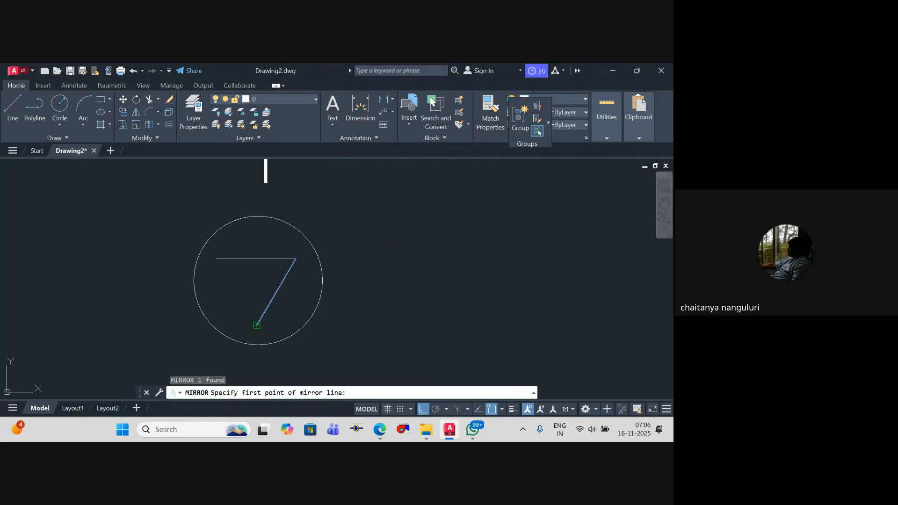
left_click(256, 325)
left_click(256, 259)
key("Return")
key("Escape")
key("Escape")
Step: Extend the leftmost branch's lower end down to the top of the circle
scroll(318, 287, "down", 2)
scroll(302, 256, "up", 1)
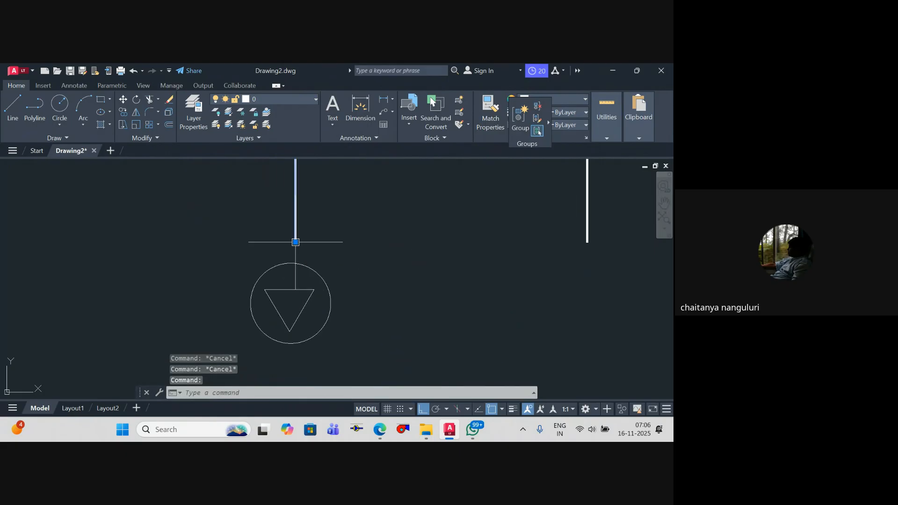
left_click(295, 240)
scroll(348, 273, "down", 2)
Step: Copy the circle and triangle symbol to the lower end of the second branch
left_click(355, 311)
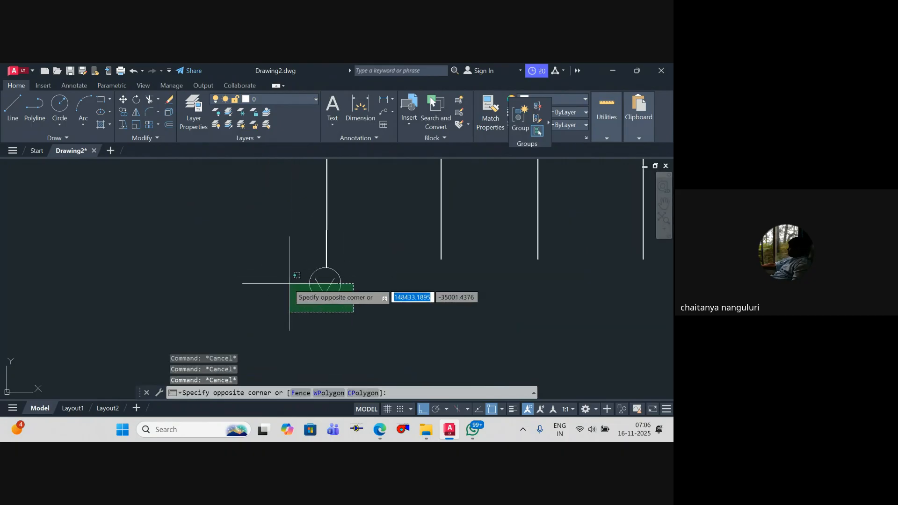
left_click(310, 283)
key("Return")
left_click(326, 267)
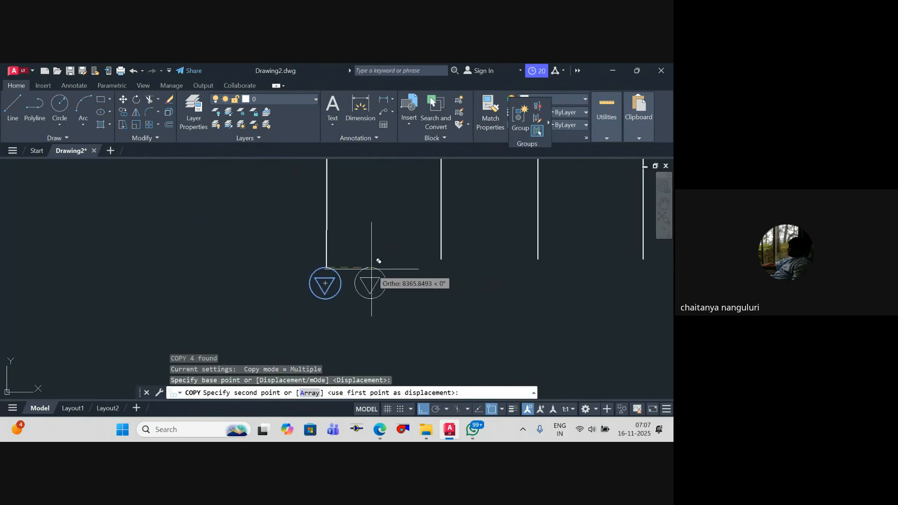
left_click(441, 259)
key("Escape")
key("Escape")
key("Escape")
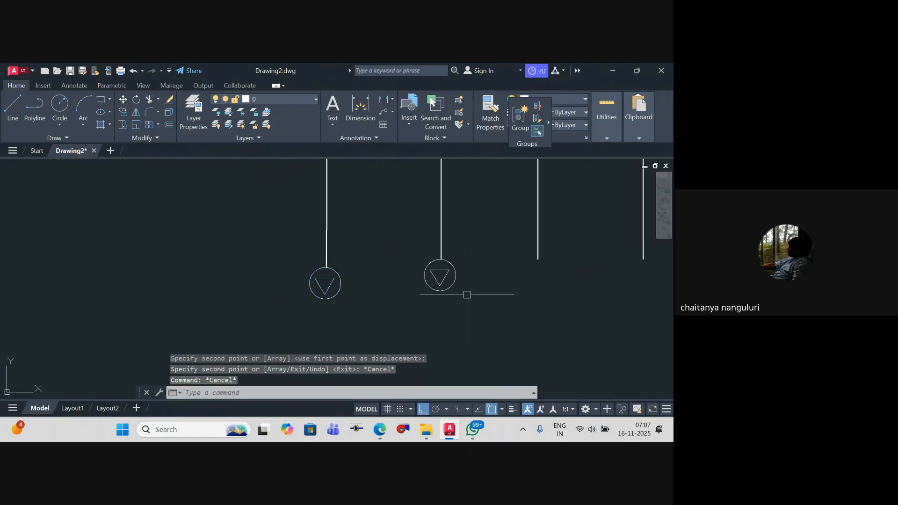
Step: Scale the second branch's circle and triangle symbol by 0.6 about the branch's lower end
left_click(409, 253)
left_click(483, 314)
type("sc")
key("Return")
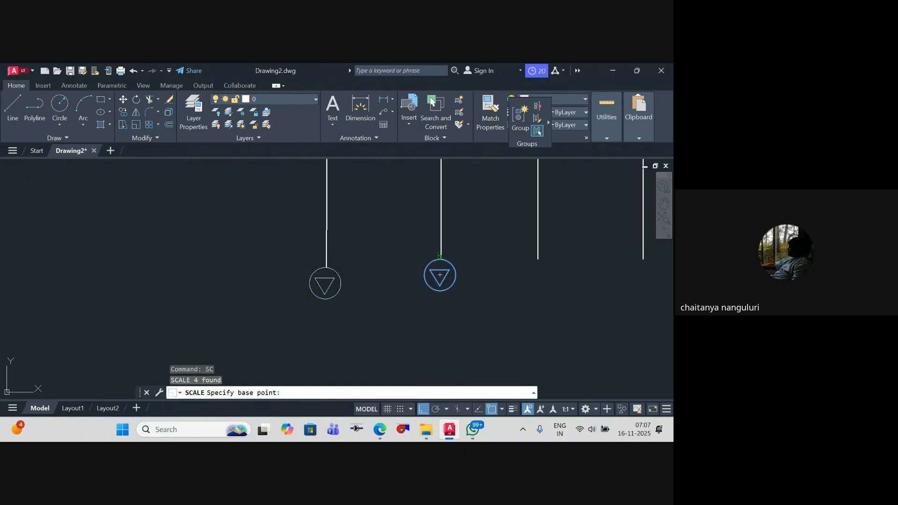
left_click(440, 258)
type("0.6")
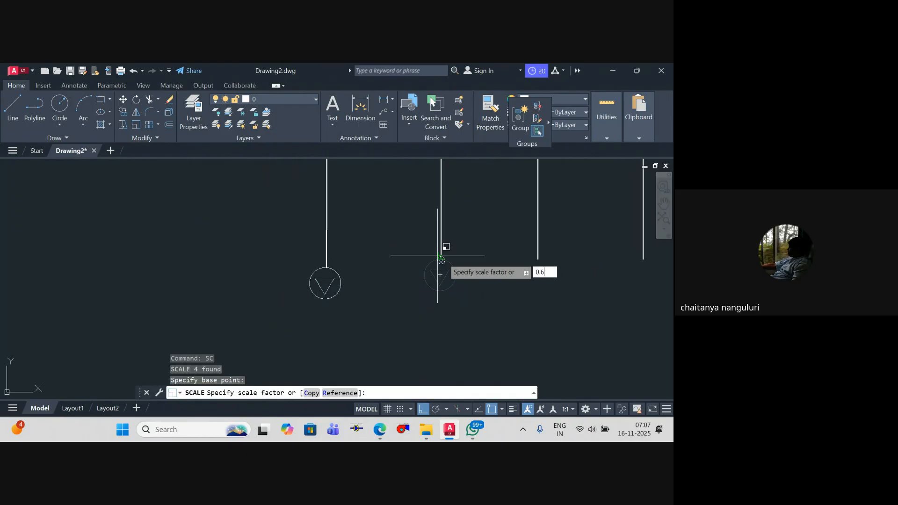
key("Return")
key("Escape")
Step: Copy the leftmost branch's circle and triangle symbol horizontally so its top lies just below the third branch
left_click(281, 256)
left_click(363, 323)
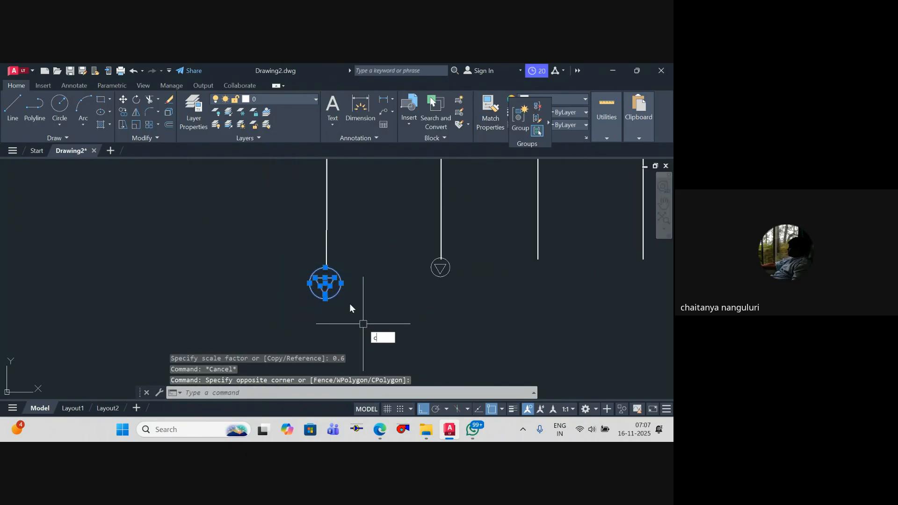
type("co")
key("Return")
left_click(325, 267)
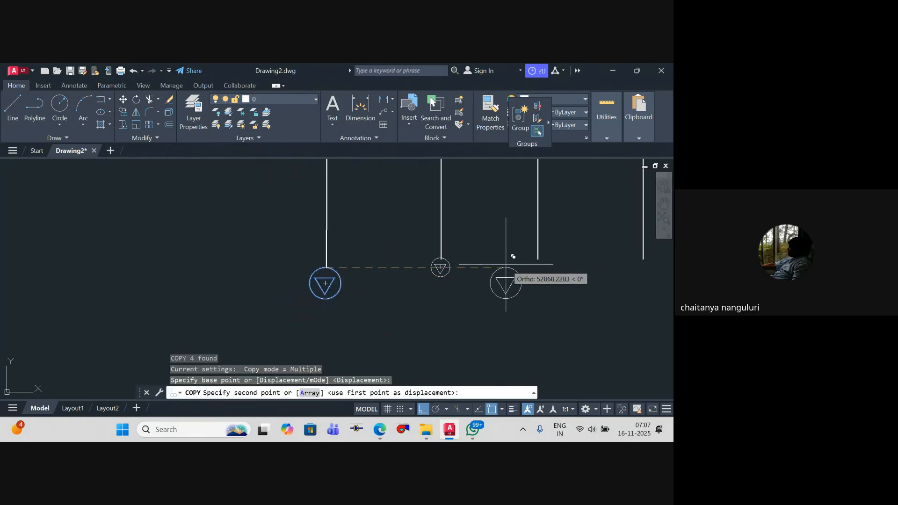
left_click(540, 268)
key("Escape")
key("Escape")
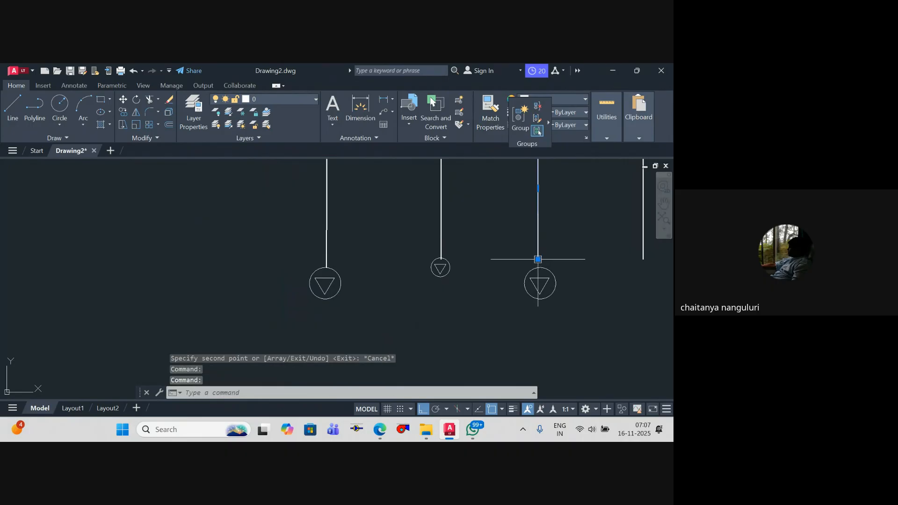
Step: Extend the third branch's lower end down to the top of its circle
left_click(538, 259)
key("Escape")
key("Escape")
Step: Copy the third branch's circle and triangle symbol to just below the fourth branch
left_click(513, 255)
left_click(589, 318)
type("c")
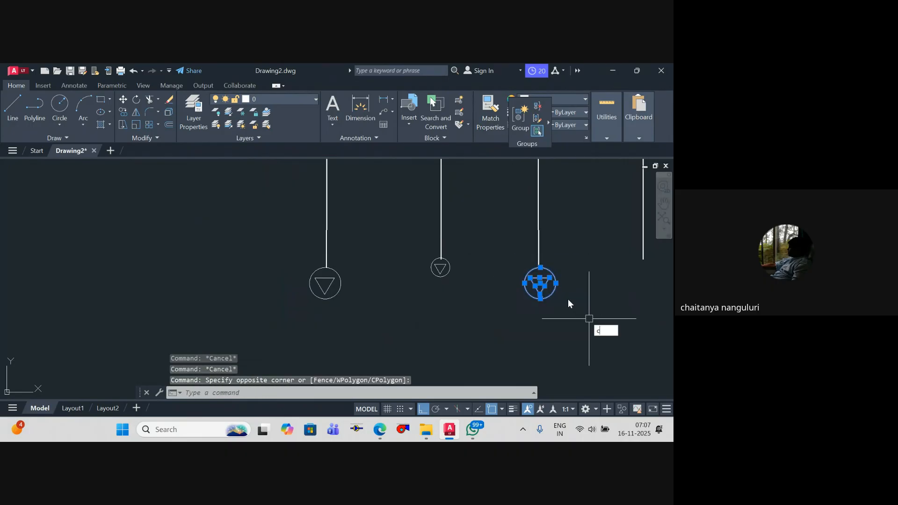
type("o")
key("Return")
left_click(540, 267)
middle_click_drag(613, 269, 524, 268)
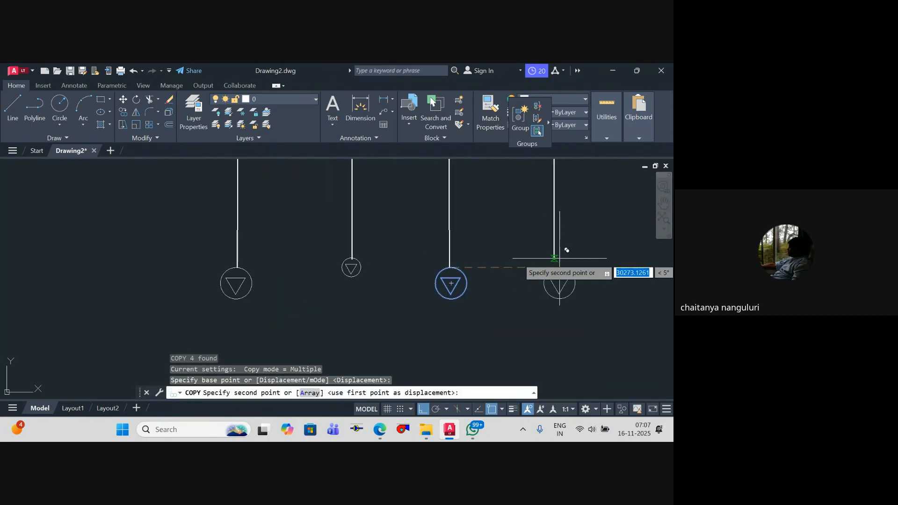
left_click(554, 264)
key("Escape")
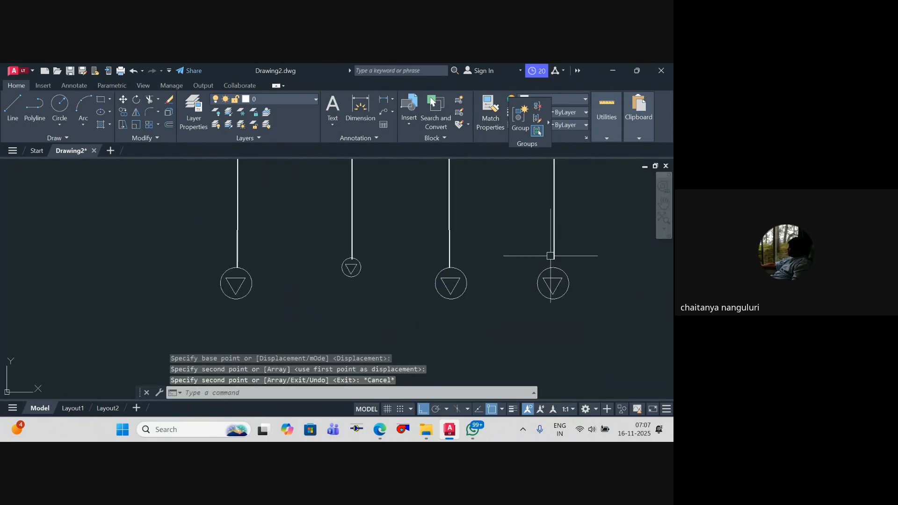
Step: Extend the fourth branch's lower end down to the top of its circle
left_click(553, 258)
left_click(554, 260)
left_click(553, 267)
key("Escape")
Step: Draw vertical polylines straight down from the bottoms of the first and second circles, ending at about the same level
key("Escape")
scroll(382, 303, "down", 4)
middle_click_drag(385, 303, 430, 297)
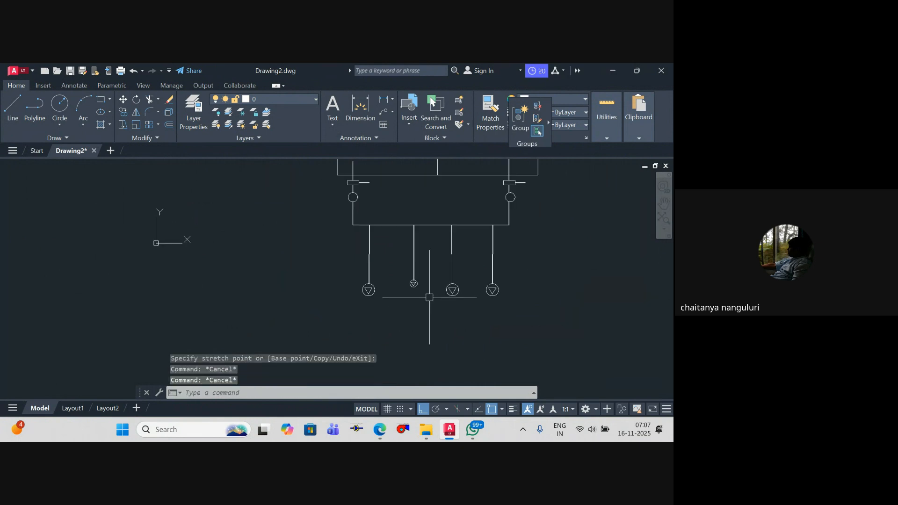
key("Escape")
type("pl")
key("Return")
scroll(378, 295, "up", 2)
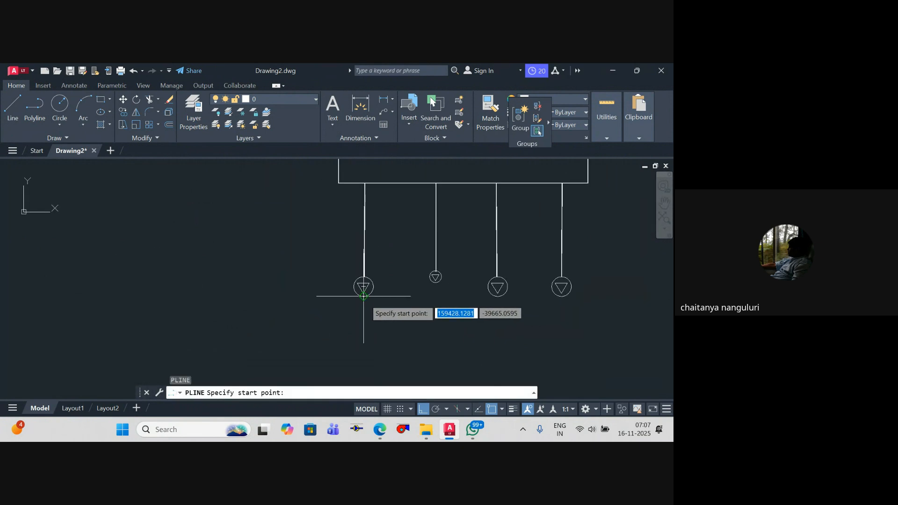
left_click(364, 296)
key("Return")
key("Return")
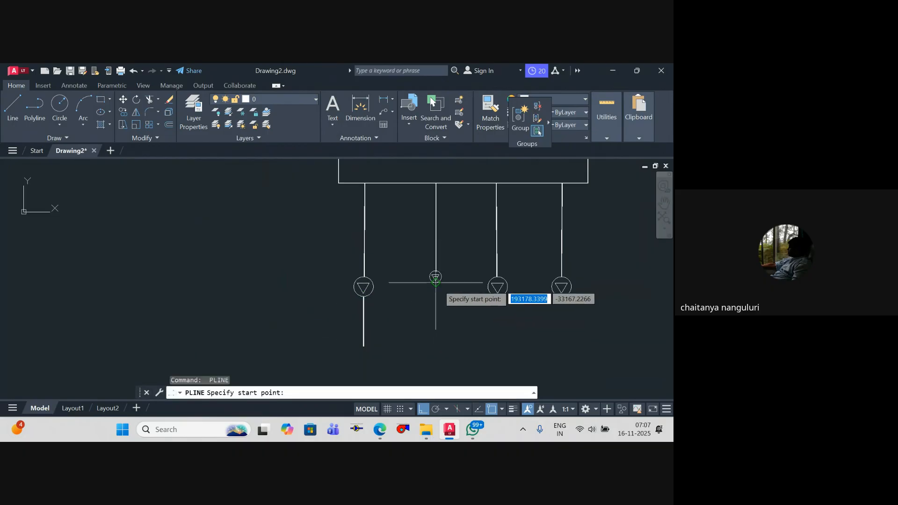
left_click(435, 283)
left_click(440, 349)
key("Return")
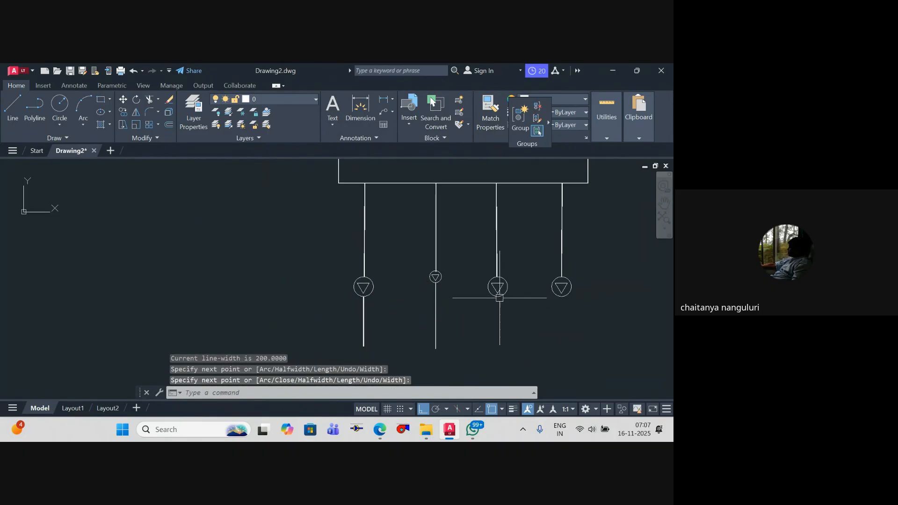
Step: Draw vertical polylines straight down from the bottoms of the third and fourth circles, level with the first two
key("Return")
left_click(497, 296)
left_click(498, 348)
key("Escape")
key("Return")
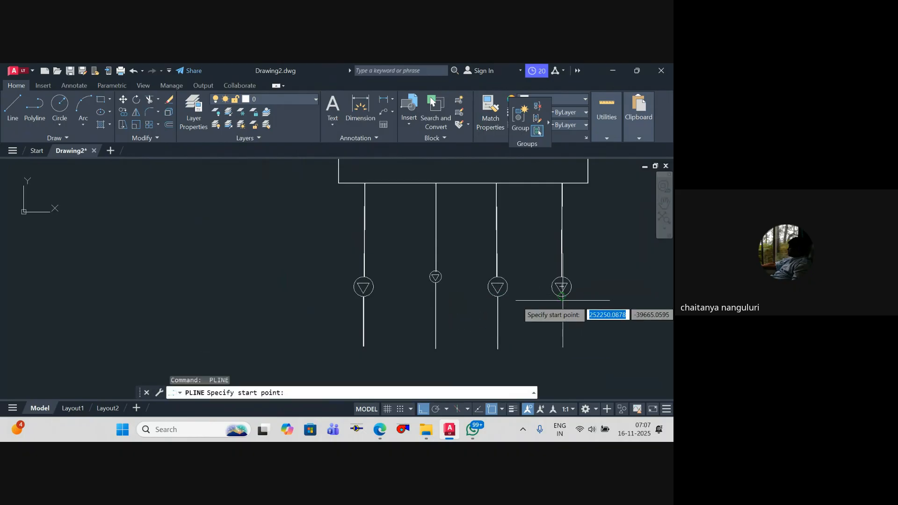
left_click(561, 296)
left_click(561, 346)
key("Escape")
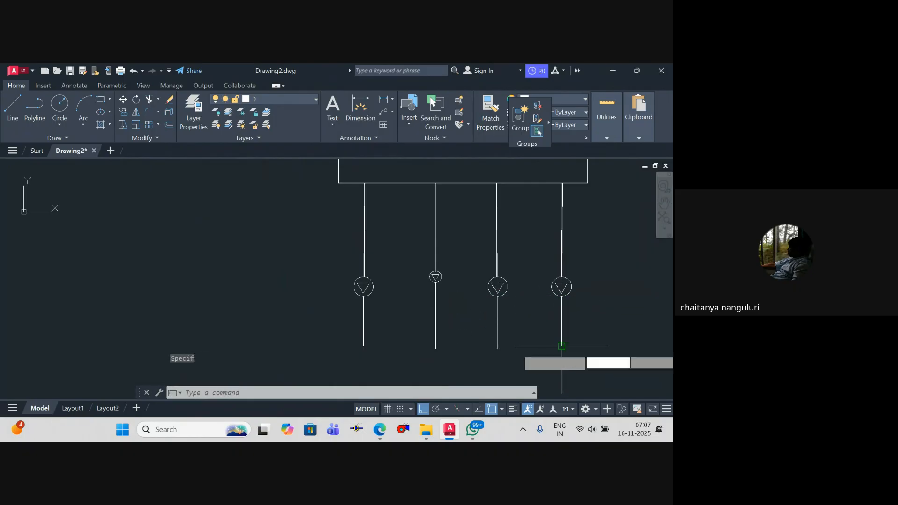
Step: Draw a horizontal polyline about 99634 units long from the fourth branch's lower end to just past the leftmost branch
key("Return")
left_click(561, 346)
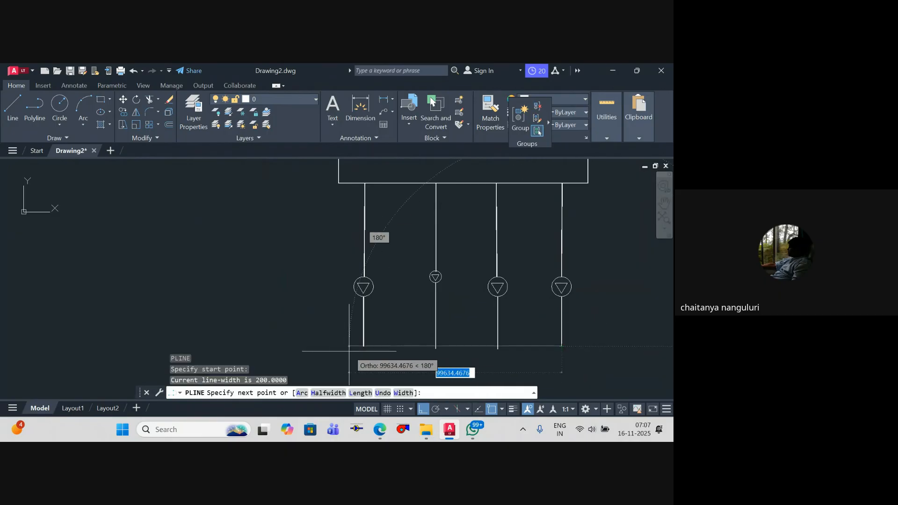
left_click(349, 351)
key("Escape")
key("Escape")
Step: Examine the whole schematic, from the divided rectangle down to the four branches and the bottom header line
scroll(434, 286, "down", 2)
middle_click_drag(441, 287, 397, 295)
key("Escape")
scroll(400, 292, "up", 2)
scroll(459, 265, "down", 6)
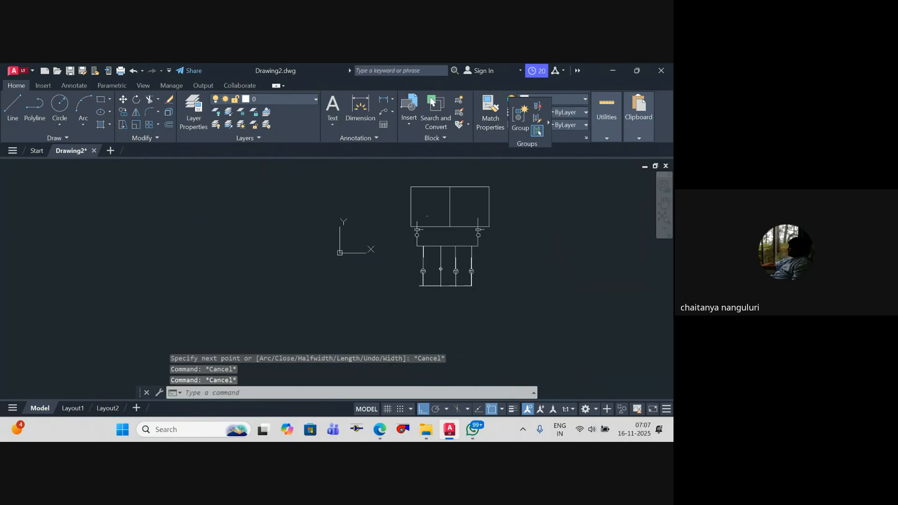
middle_click_drag(429, 228, 417, 252)
key("Escape")
scroll(416, 251, "up", 10)
scroll(436, 216, "down", 8)
middle_click_drag(437, 215, 427, 188)
Step: Place a multiline text box beside the leftmost branch, just above its circle, with a text height of 150
type("t")
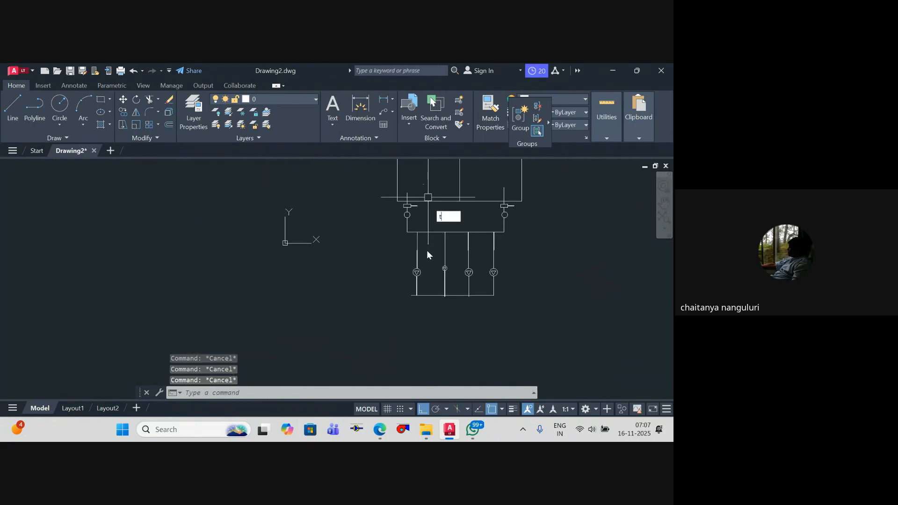
key("Return")
scroll(418, 269, "up", 10)
left_click(435, 234)
left_click(513, 259)
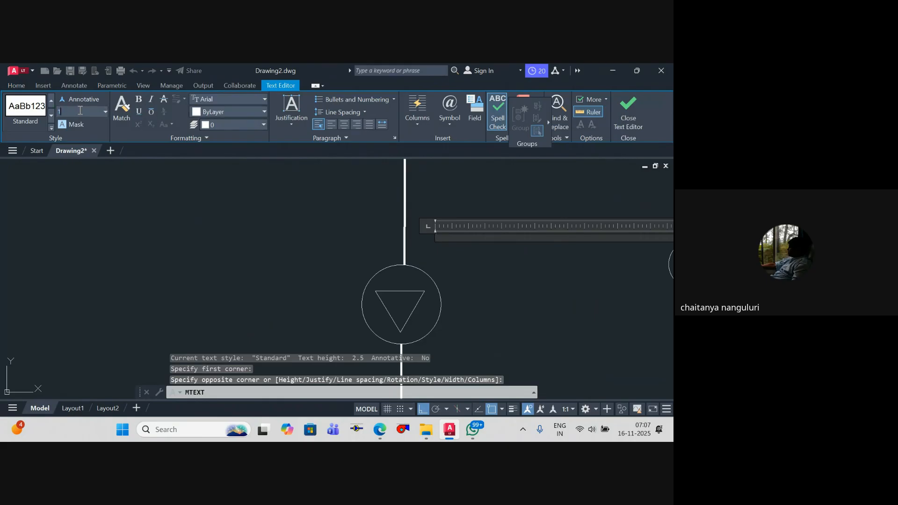
left_click(80, 111)
type("150")
key("Return")
Step: Enter "Sprinkler Pump" as the label text and finish editing it
scroll(485, 249, "down", 6)
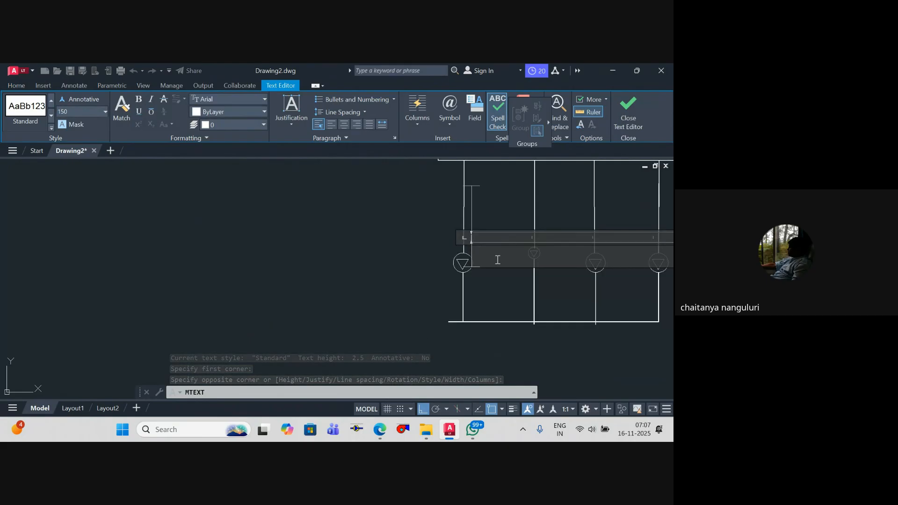
type("S")
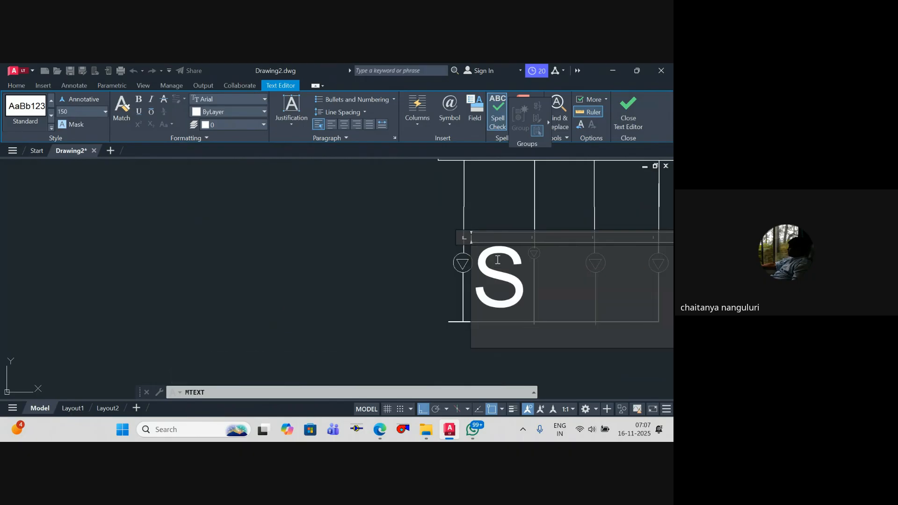
type("prinkler")
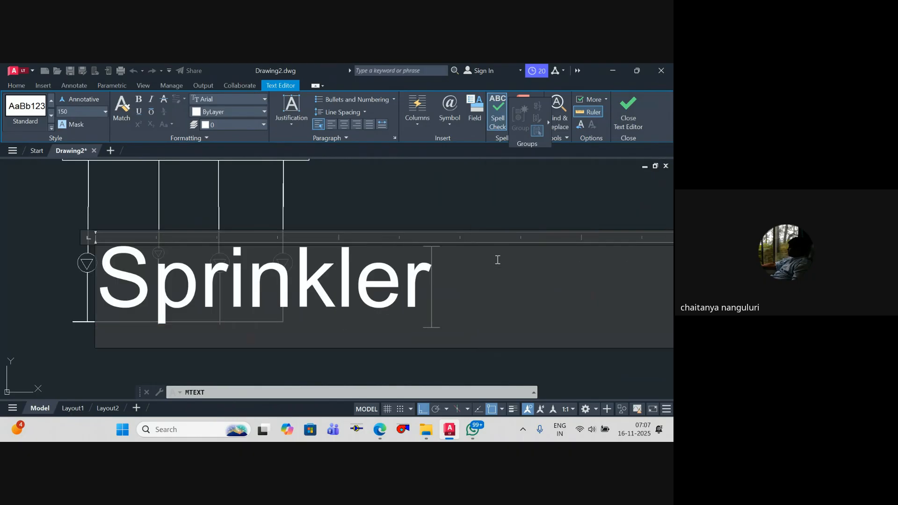
type(" Pump")
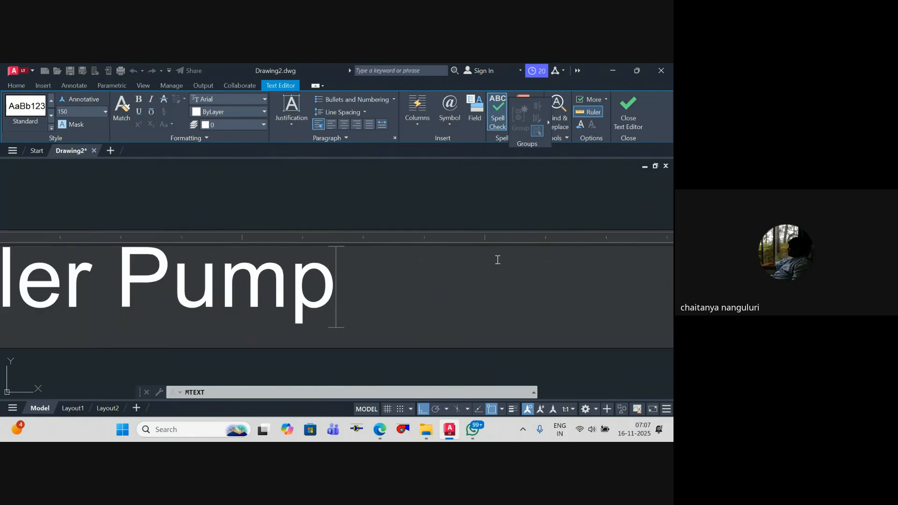
scroll(471, 227, "down", 5)
left_click(468, 205)
Step: Scale the "Sprinkler Pump" text by a factor of 5 about a point just below it
scroll(297, 235, "up", 16)
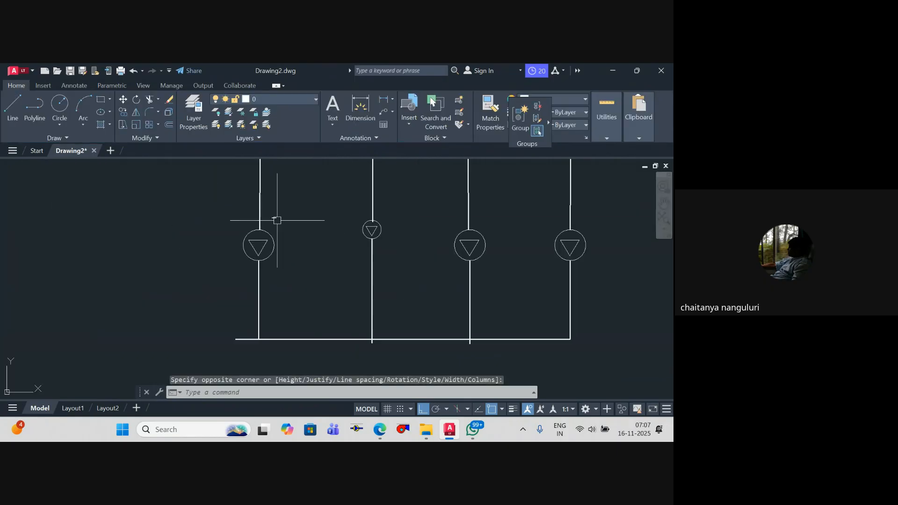
left_click(242, 248)
scroll(276, 244, "down", 4)
left_click(382, 243)
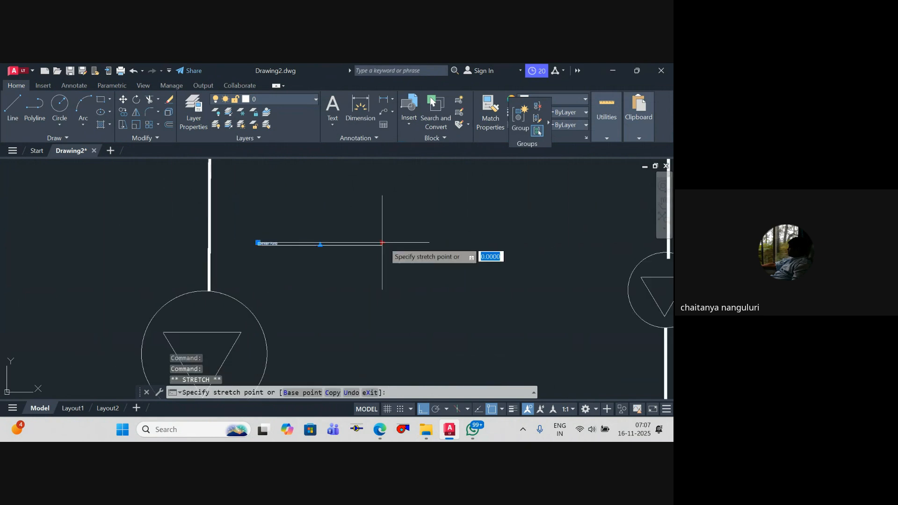
type("sc")
key("Return")
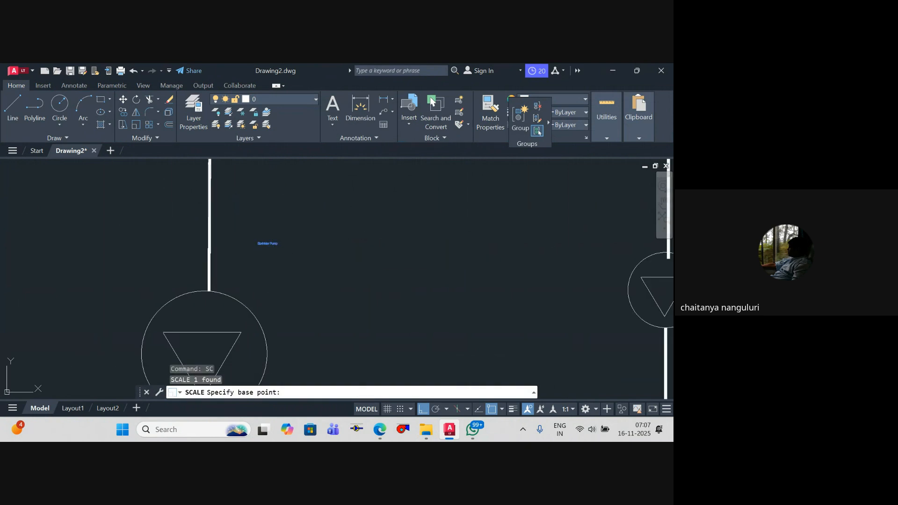
left_click(276, 263)
type("5")
key("Return")
Step: Move the "Sprinkler Pump" text down beside the leftmost branch, just above its circle
scroll(301, 263, "down", 2)
left_click(274, 202)
type("m")
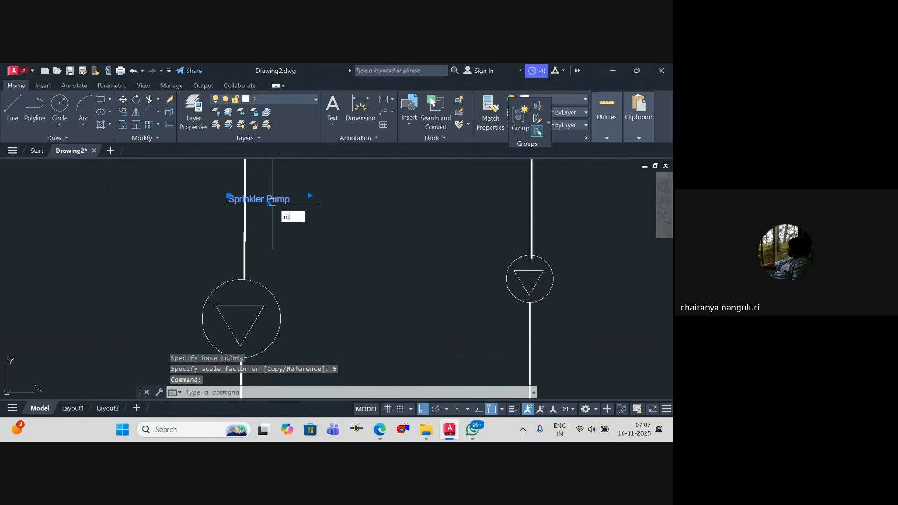
key("Return")
left_click(309, 204)
left_click(332, 276)
key("Escape")
left_click(285, 270)
key("m")
key("Return")
left_click(317, 287)
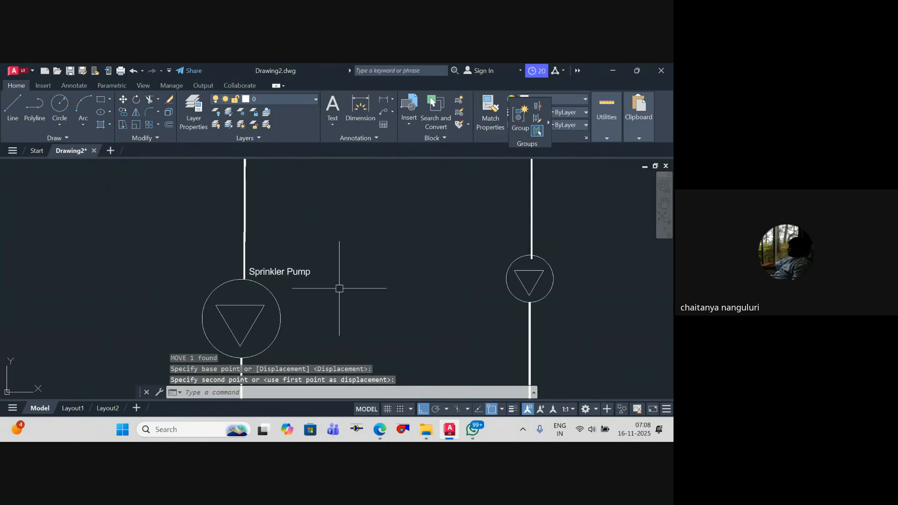
key("Escape")
type("co")
key("Return")
left_click(294, 284)
scroll(467, 300, "down", 2)
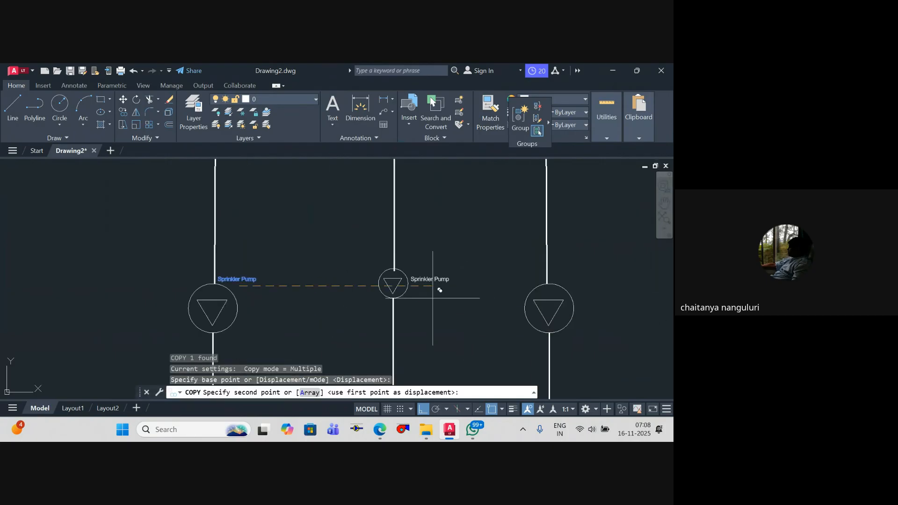
key("Escape")
Step: Scale the "Sprinkler Pump" text by 1.5 about a point just below it
scroll(160, 257, "up", 4)
key("Escape")
type("s")
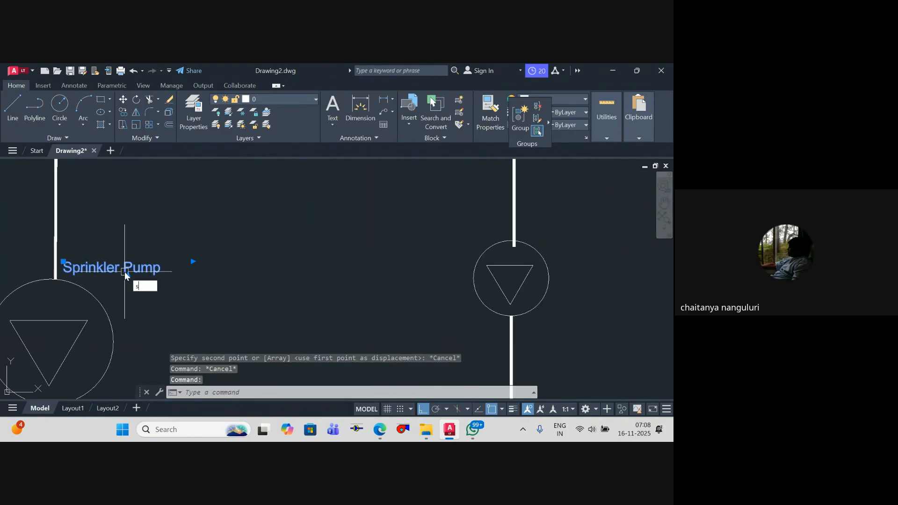
type("c")
key("Return")
left_click(125, 276)
type("1.5")
key("Return")
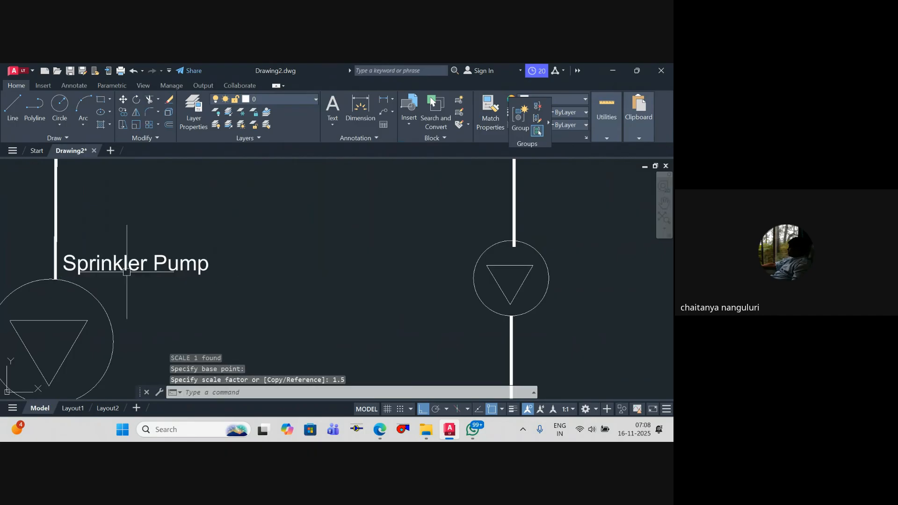
Step: Copy the "Sprinkler Pump" text horizontally to beside the second branch's small circle
scroll(118, 264, "down", 2)
key("Escape")
left_click(135, 262)
type("co")
key("Return")
left_click(141, 280)
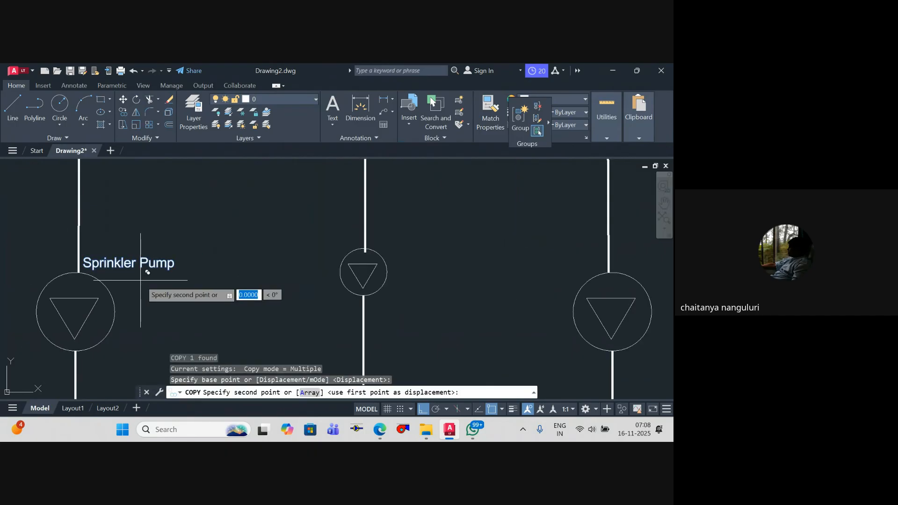
left_click(451, 294)
key("Escape")
Step: Change the second branch's label to "Jokey Pump"
double_click(445, 263)
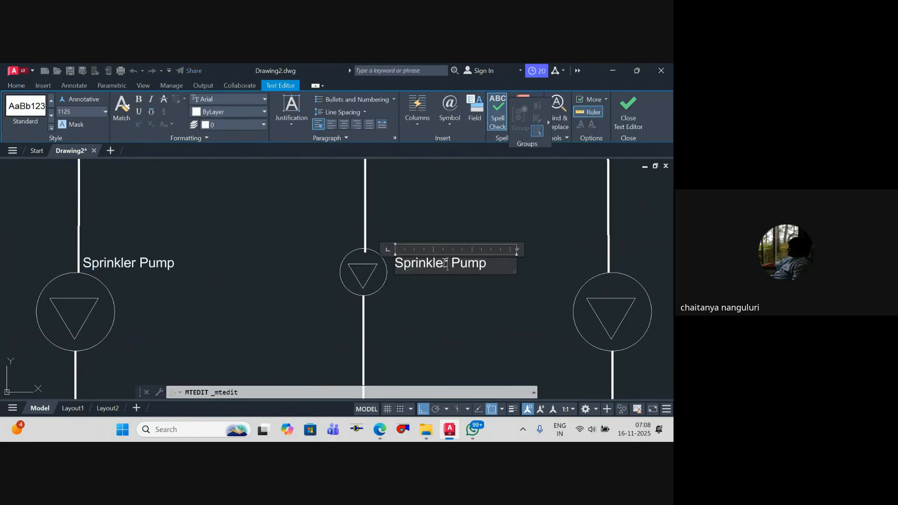
type("Jokey")
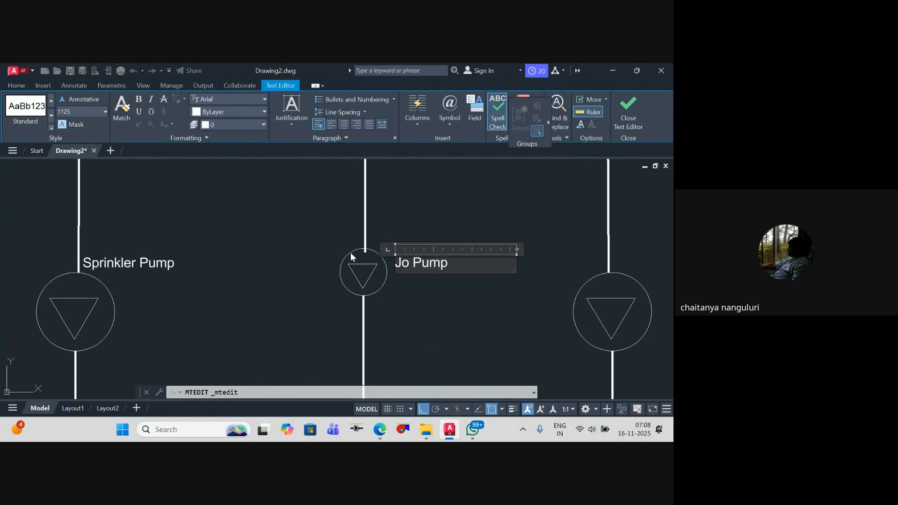
key("Escape")
Step: Copy the "Jokey Pump" label horizontally to beside the third branch, just above its circle
scroll(433, 261, "down", 4)
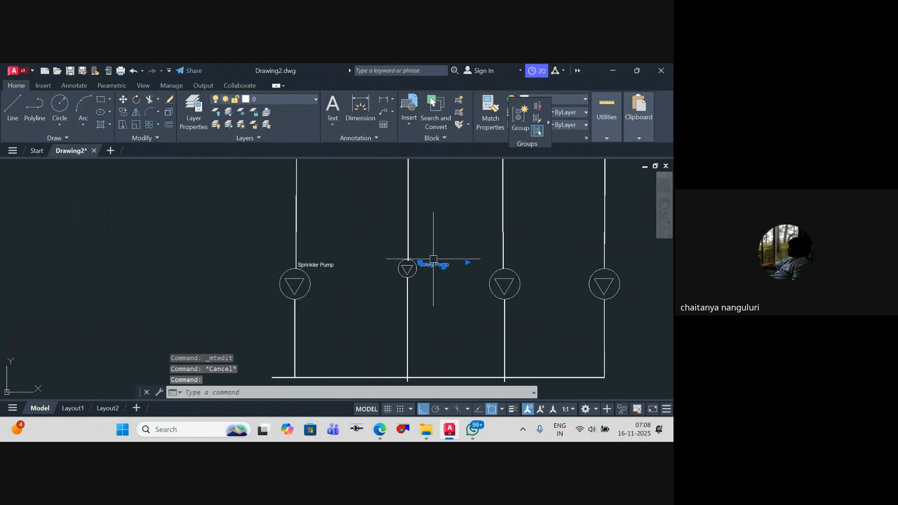
type("co")
left_click(422, 267)
scroll(527, 275, "up", 6)
left_click(511, 273)
key("Escape")
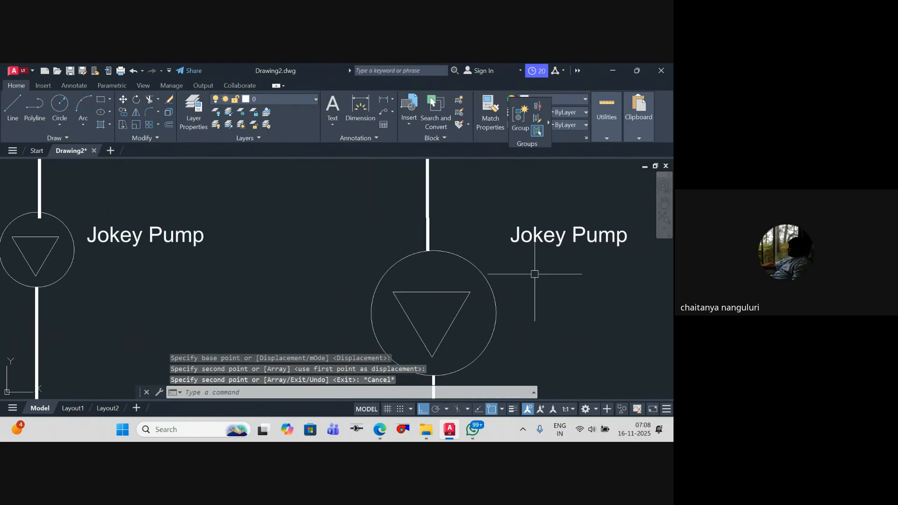
Step: Change the third branch's label to "Diesel Pump", with each word on its own line
scroll(538, 269, "down", 4)
middle_click_drag(542, 265, 445, 254)
scroll(444, 254, "up", 4)
double_click(416, 231)
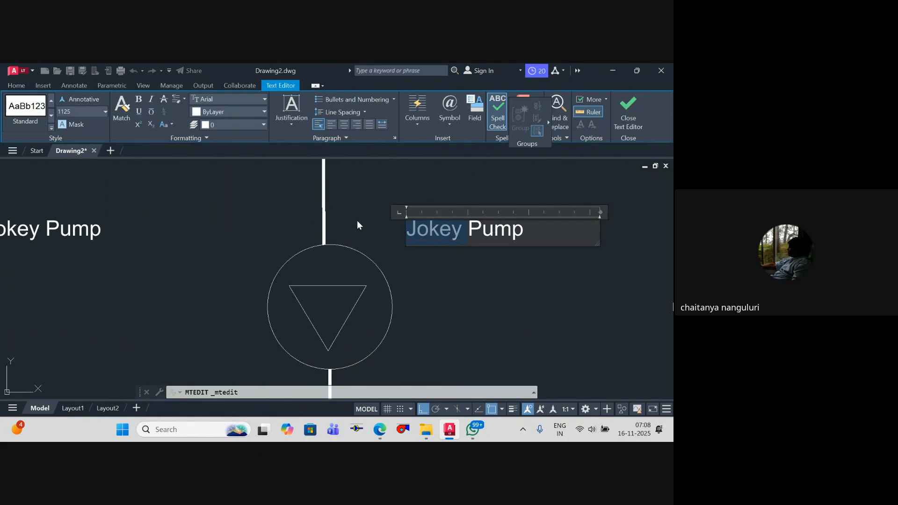
type("Disele")
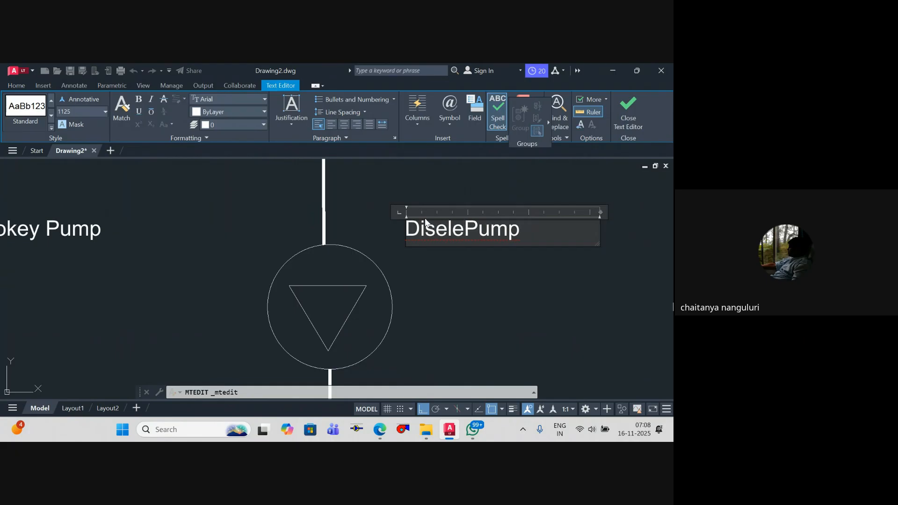
key("BackSpace")
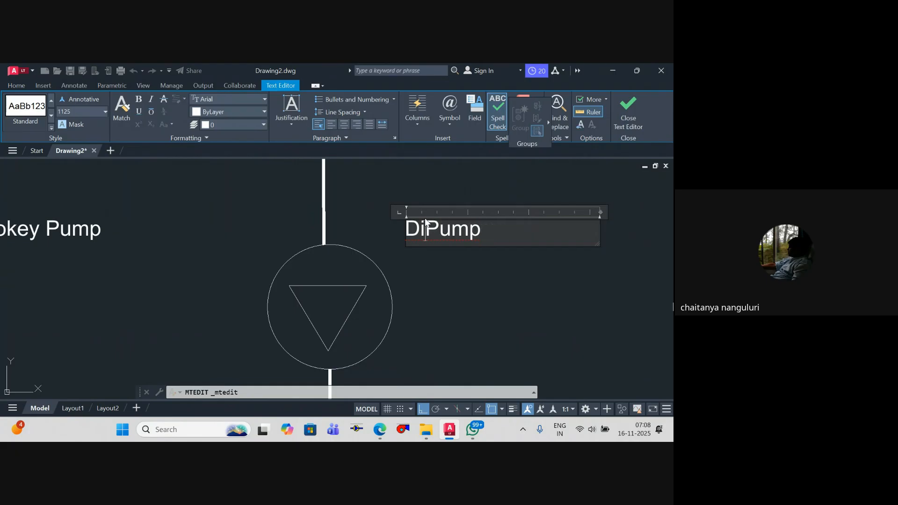
key("Return")
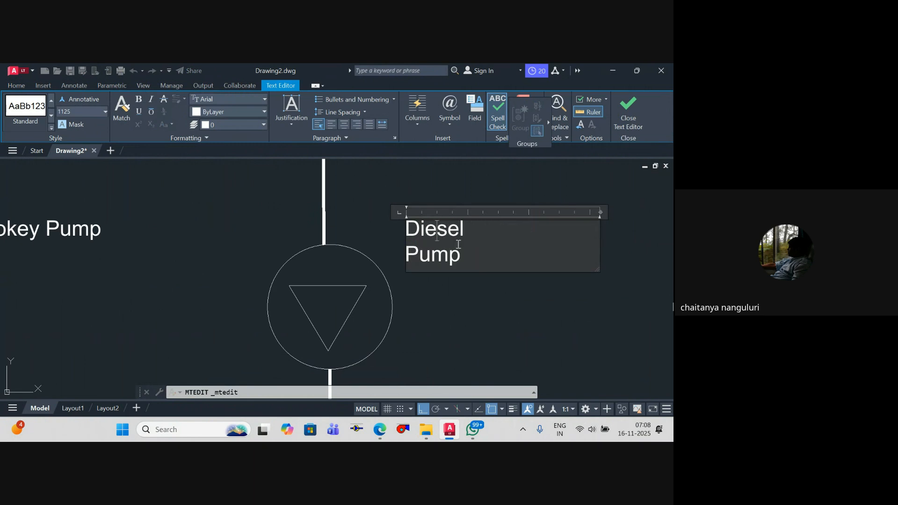
key("Escape")
Step: Copy the "Diesel Pump" label horizontally to beside the fourth branch, just above its circle
type("co")
key("Return")
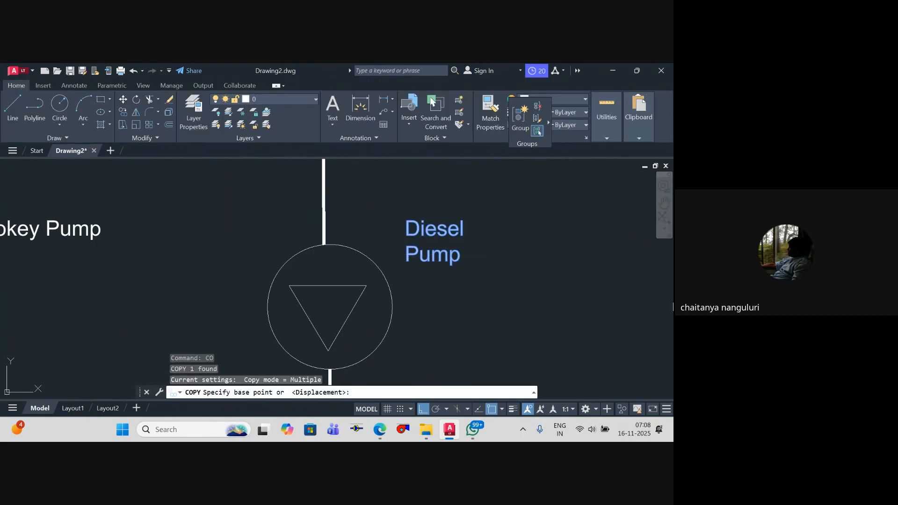
left_click(424, 292)
scroll(502, 291, "down", 6)
middle_click_drag(502, 290, 305, 263)
scroll(305, 264, "up", 2)
left_click(468, 265)
scroll(468, 265, "up", 2)
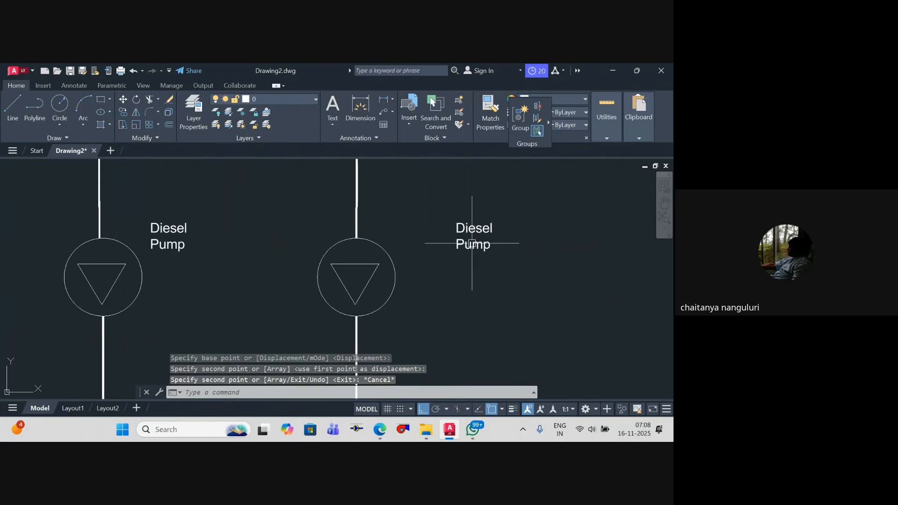
key("Escape")
Step: Change the fourth branch's label to "Hydrant Pump" on a single line
double_click(472, 244)
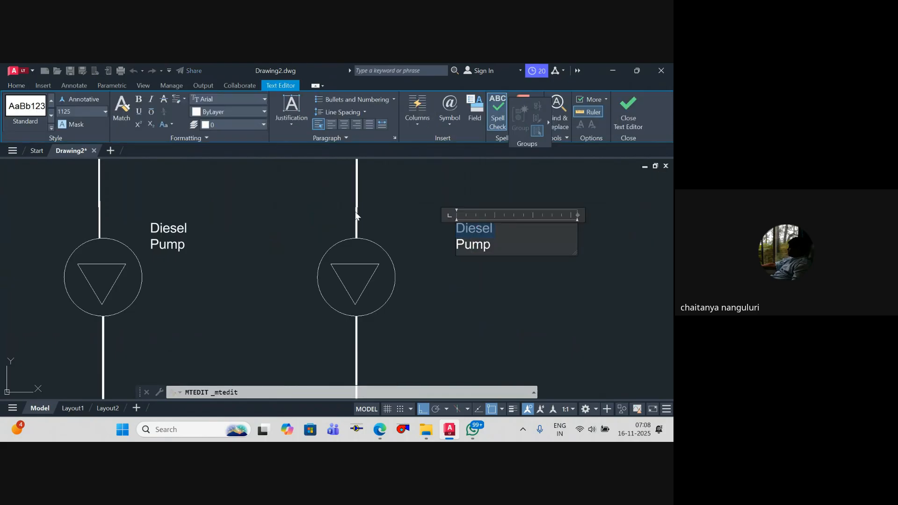
type("HydrantPump")
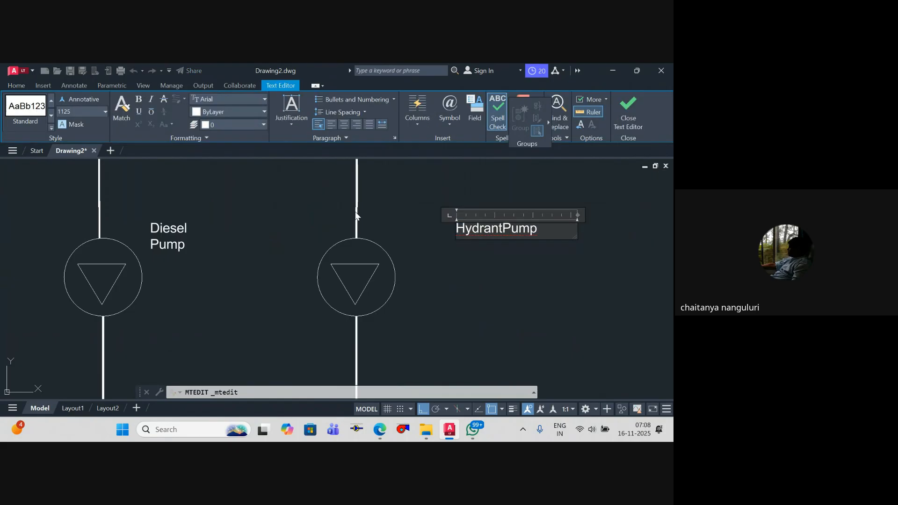
left_click(442, 363)
key("Escape")
Step: Move the "Hydrant Pump" label horizontally closer to the fourth branch's vertical line
left_click(473, 236)
left_click(449, 222)
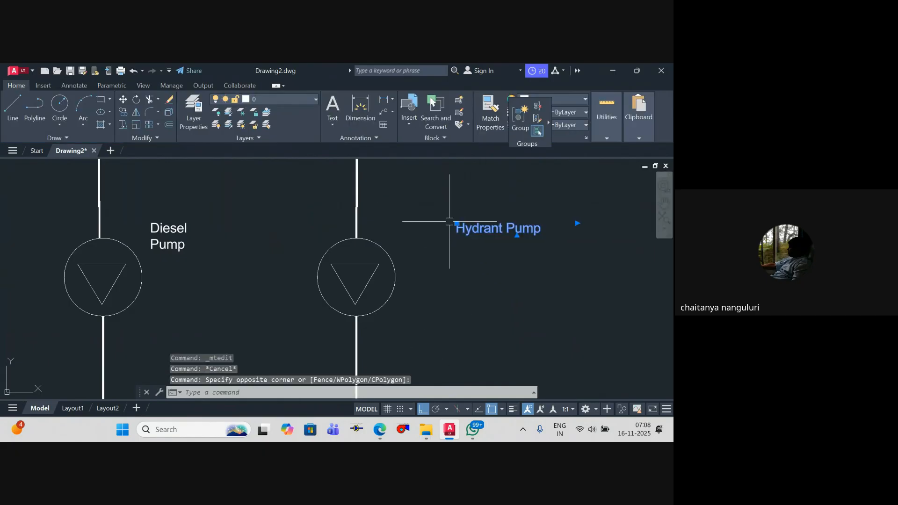
type("m")
key("Return")
left_click(522, 289)
left_click(444, 292)
key("Escape")
key("Escape")
Step: Examine the pump symbols and labels on all four branches down to the bottom header
scroll(282, 238, "down", 6)
middle_click_drag(287, 269, 397, 269)
scroll(321, 242, "up", 2)
scroll(322, 254, "down", 4)
middle_click_drag(324, 254, 332, 266)
scroll(337, 267, "up", 4)
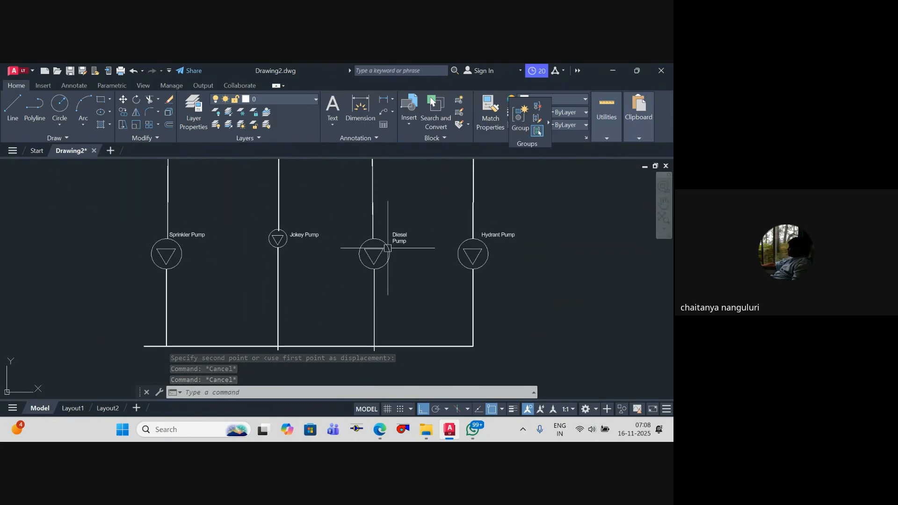
mouse_move(492, 277)
middle_mouse_down()
mouse_move(496, 242)
mouse_move(492, 307)
middle_mouse_up()
middle_click_drag(341, 258, 344, 273)
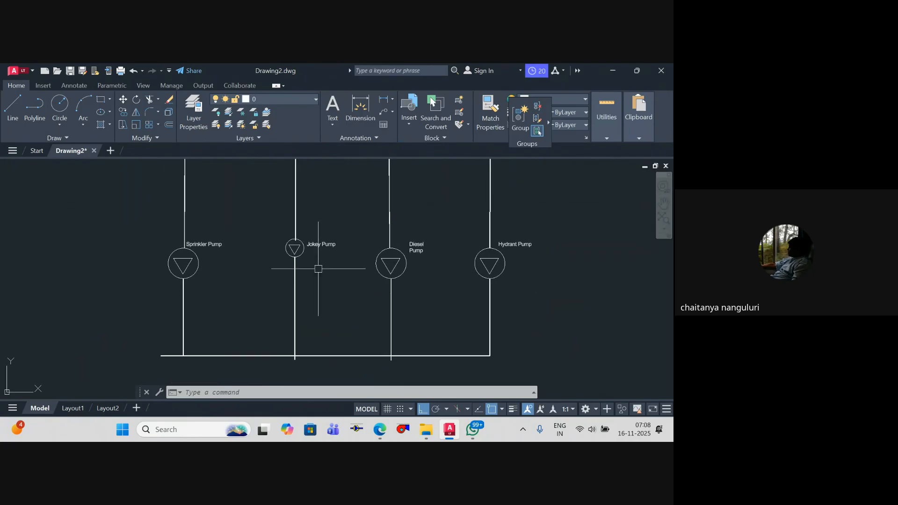
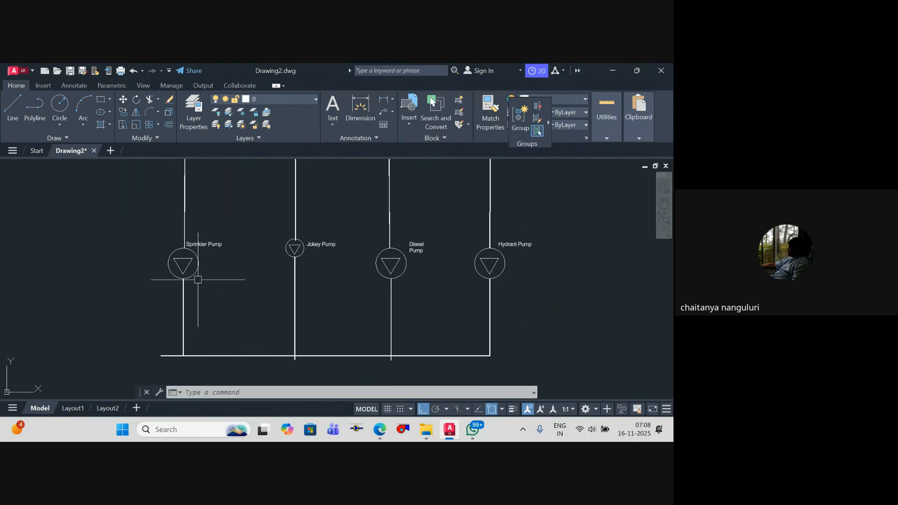
Step: Trim the end of the second branch that sticks out below the bottom header
key("Escape")
key("Escape")
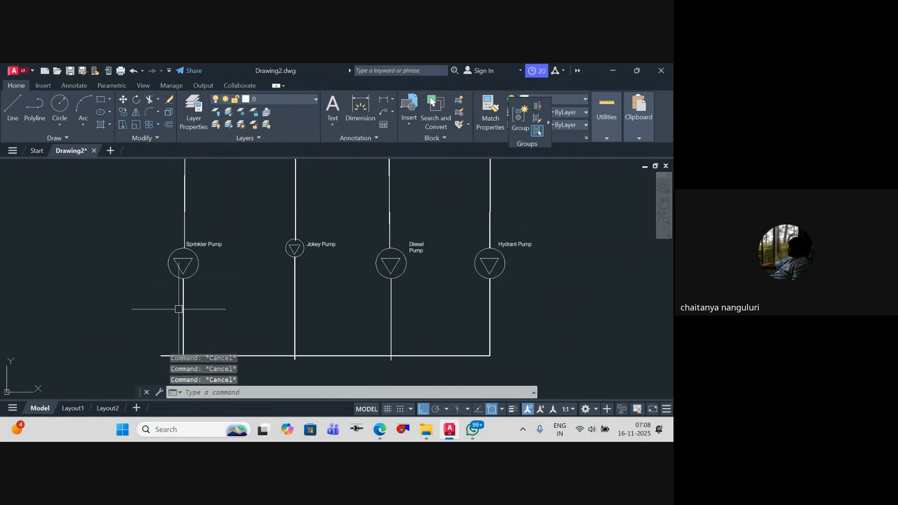
type("tr")
key("space")
scroll(300, 337, "up", 2)
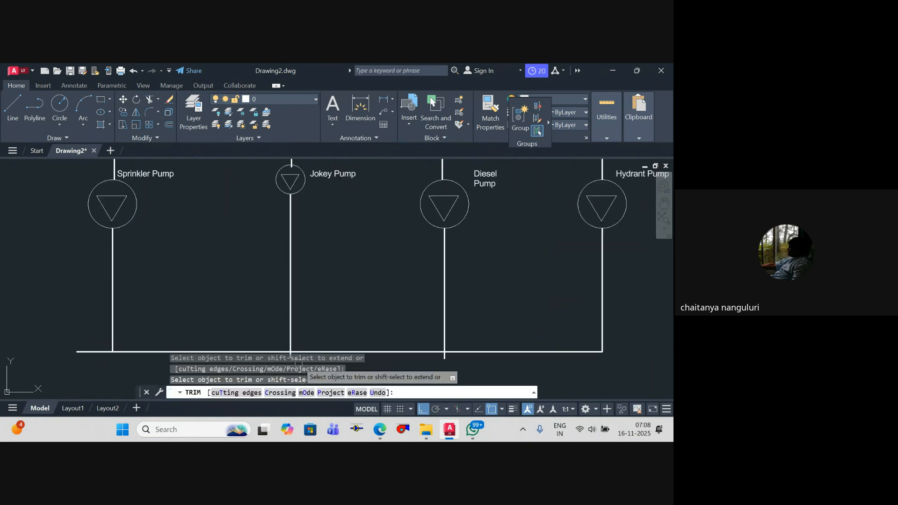
scroll(297, 327, "up", 4)
key("Escape")
key("Escape")
key("Escape")
key("Escape")
scroll(294, 303, "down", 5)
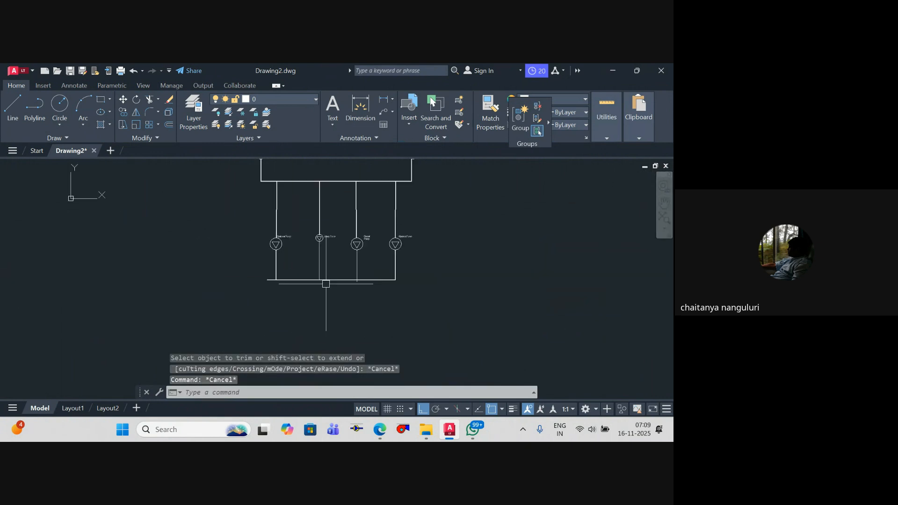
Step: Lengthen the bottom header horizontally so its right end extends a little past the fourth branch
middle_click_drag(344, 299, 358, 303)
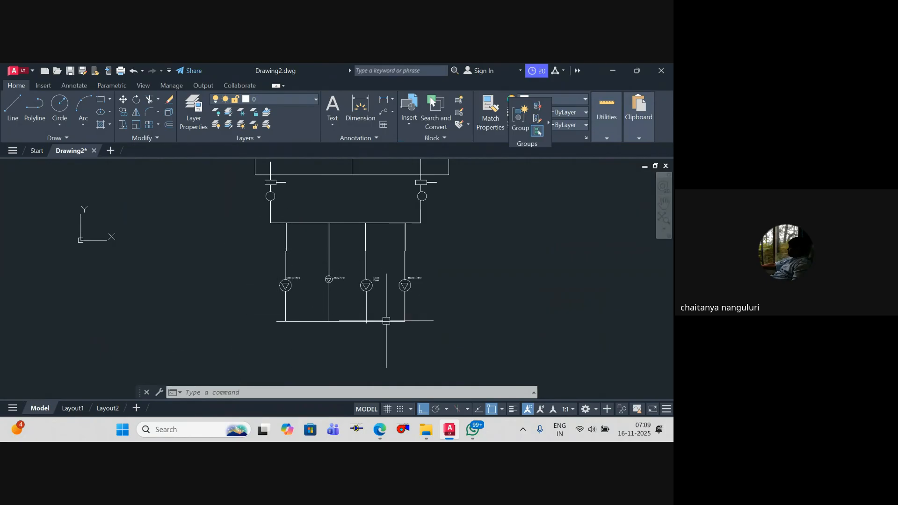
middle_click_drag(386, 320, 410, 321)
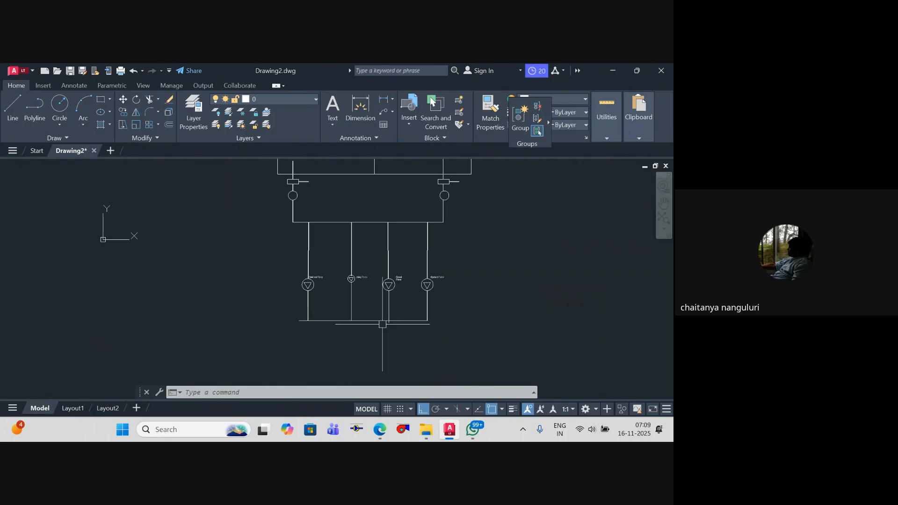
scroll(401, 323, "up", 4)
left_click(421, 325)
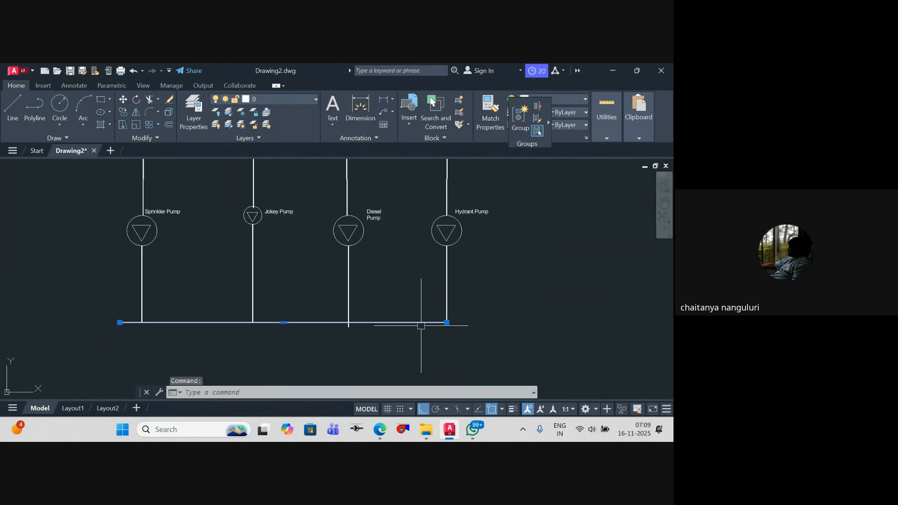
left_click(447, 323)
left_click(468, 321)
key("Escape")
key("Escape")
Step: Trim the end of the third branch that sticks out below the bottom header
scroll(358, 333, "up", 5)
type("tr")
key("Return")
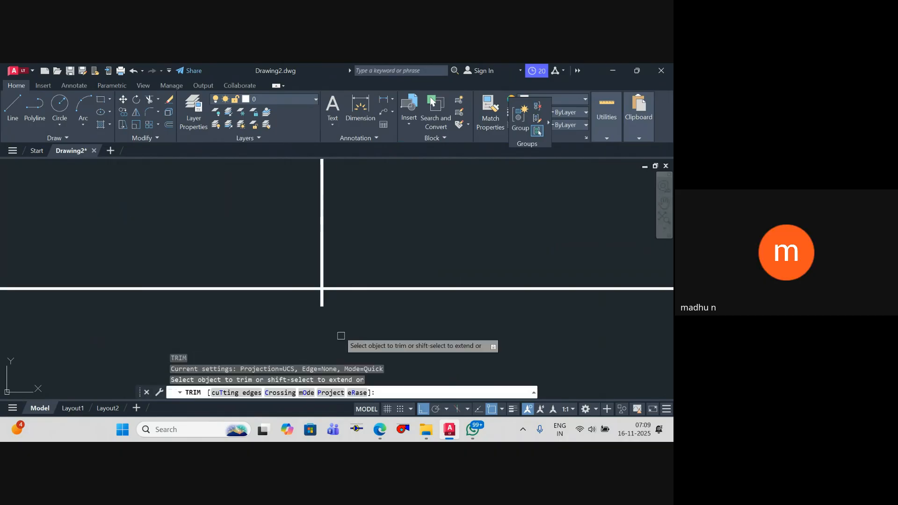
left_click(322, 301)
key("Escape")
key("Escape")
scroll(388, 250, "down", 9)
Step: Copy the "Jokey Pump" label vertically to just above the horizontal pipe that feeds the four branches
middle_click_drag(379, 266, 395, 281)
key("Escape")
scroll(418, 279, "up", 2)
scroll(399, 285, "down", 2)
middle_click_drag(410, 231, 409, 267)
key("Escape")
scroll(425, 299, "up", 8)
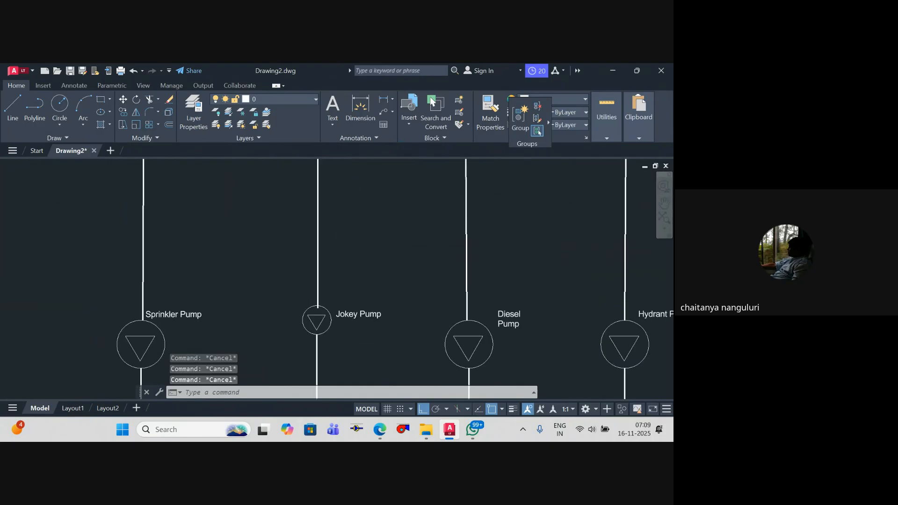
left_click(323, 315)
type("co")
key("Return")
left_click(323, 318)
scroll(332, 281, "down", 5)
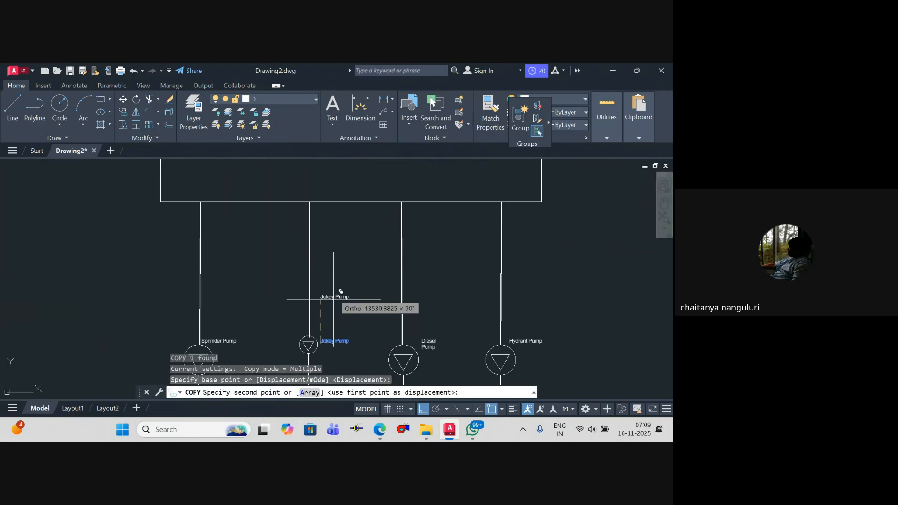
scroll(327, 286, "up", 7)
left_click(320, 253)
key("Escape")
Step: Change the copied label above the upper horizontal pipe to "Suction manifold"
double_click(311, 248)
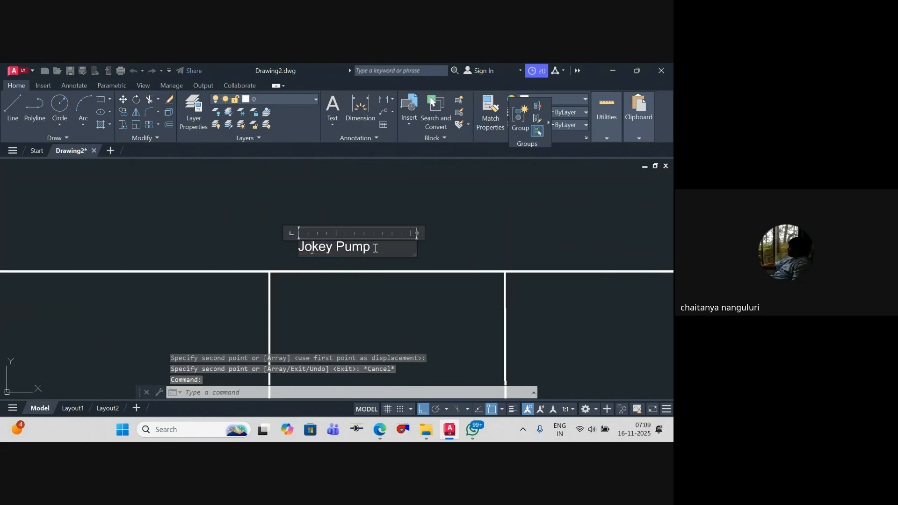
type("Suction manifo")
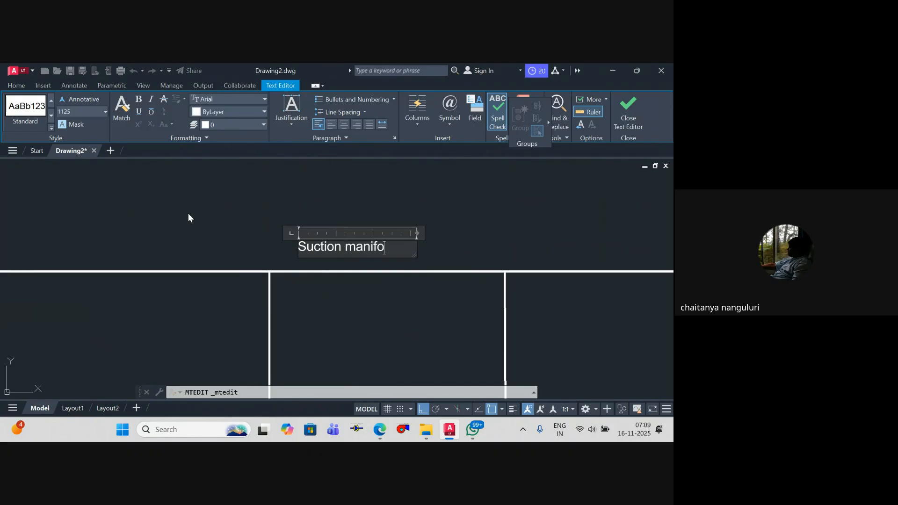
type("ld")
key("Escape")
key("Escape")
Step: Scale the "Suction manifold" label by a factor of 2
scroll(354, 269, "down", 2)
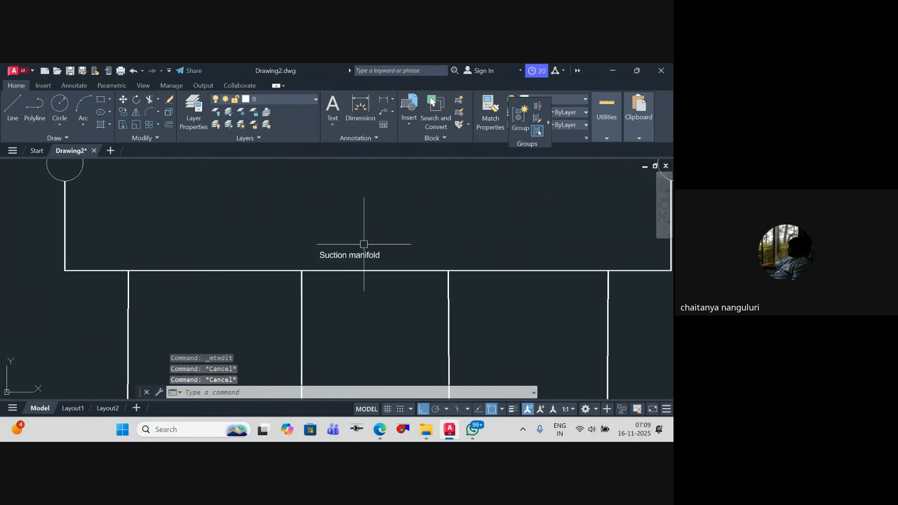
type("c")
key("Return")
left_click(349, 259)
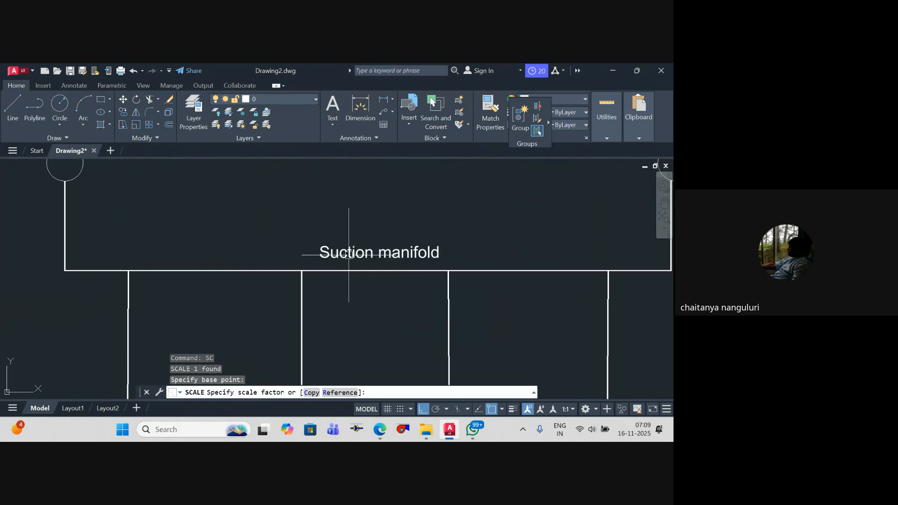
type("2")
key("Return")
Step: Copy the "Suction manifold" label vertically to just above the bottom header
type("c")
key("Return")
left_click(341, 270)
scroll(341, 270, "down", 3)
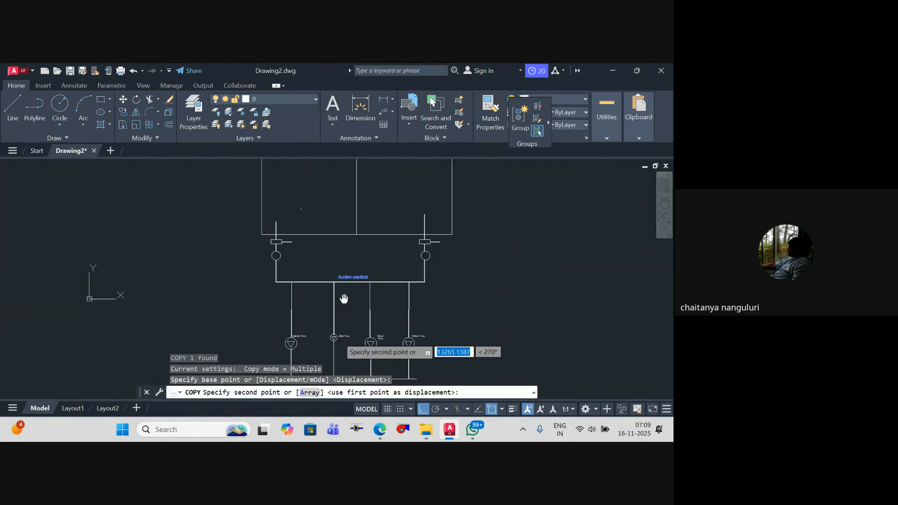
scroll(357, 310, "up", 5)
left_click(346, 310)
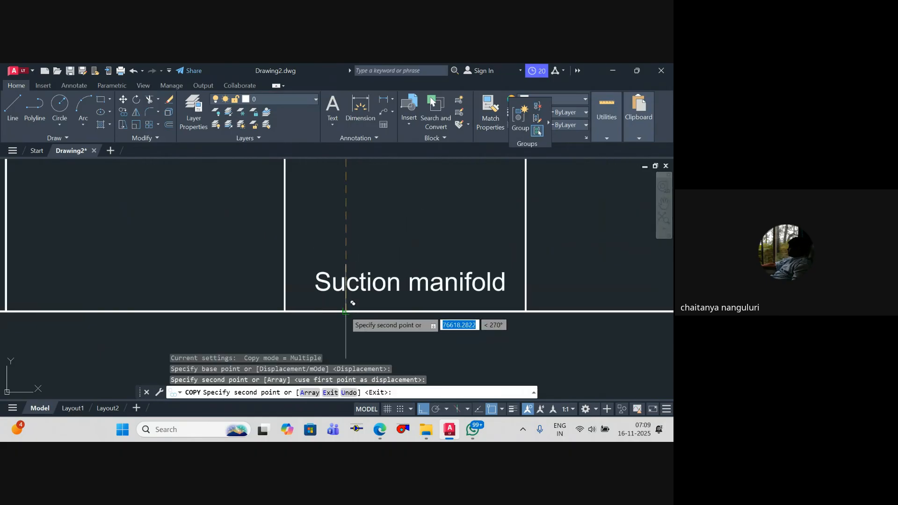
key("Escape")
key("Escape")
left_click(345, 273)
key("Escape")
Step: Change the label above the bottom header to "Discharge manifold"
double_click(389, 283)
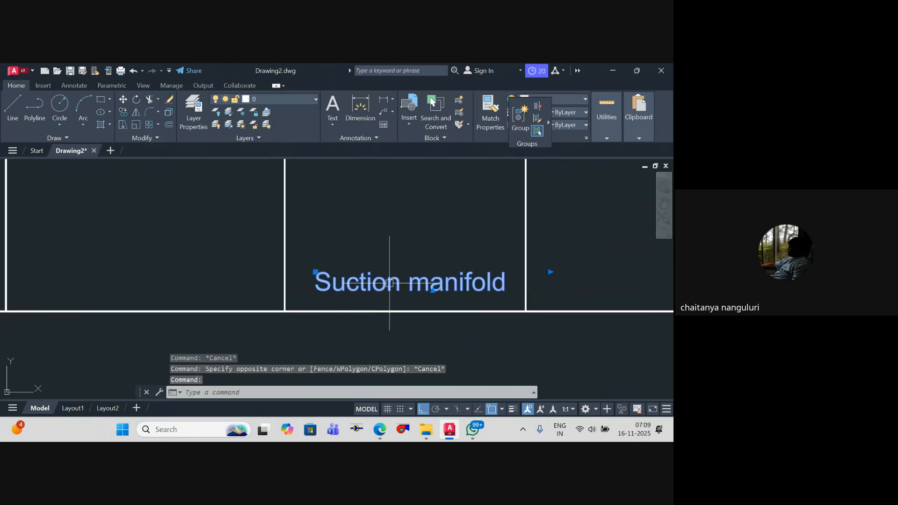
left_click_drag(405, 283, 162, 246)
type("Dis")
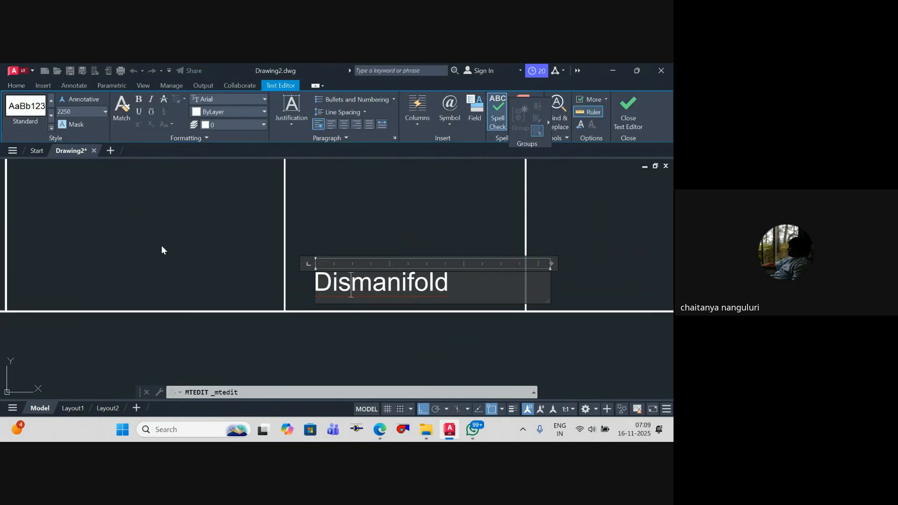
type("charge")
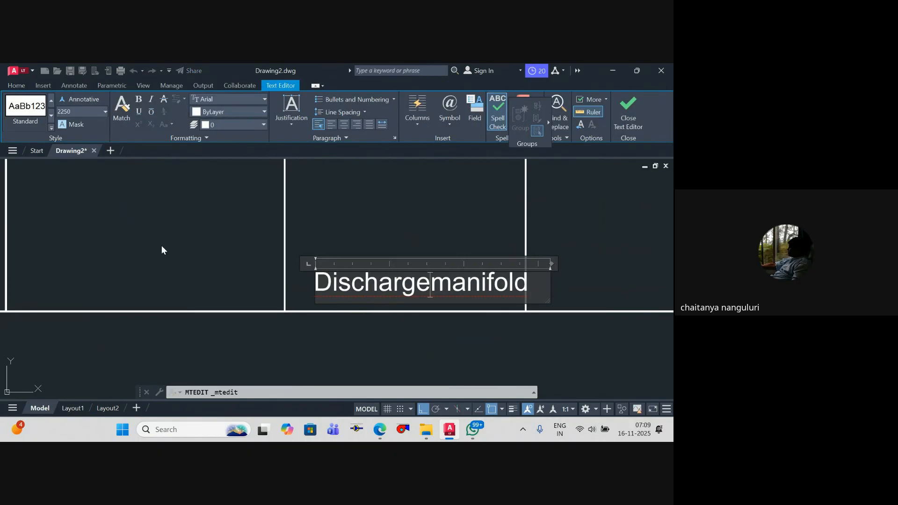
key("Escape")
Step: Move the "Discharge manifold" label horizontally to the left so it fits between the second and third branches
type("m")
key("Return")
left_click(437, 333)
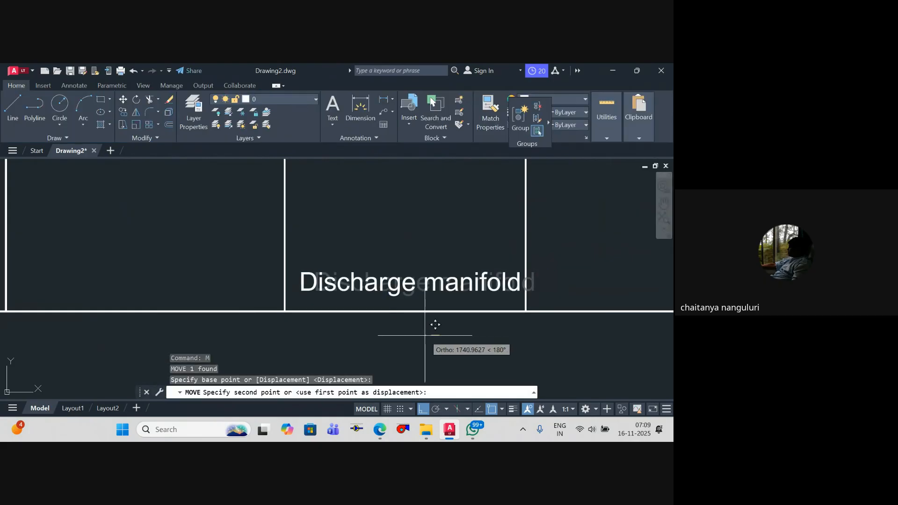
left_click(418, 334)
key("Escape")
scroll(412, 313, "down", 5)
key("Escape")
Step: Examine the manifold labels, the bottom header and the pump symbols on the four branches
key("Escape")
scroll(410, 324, "up", 3)
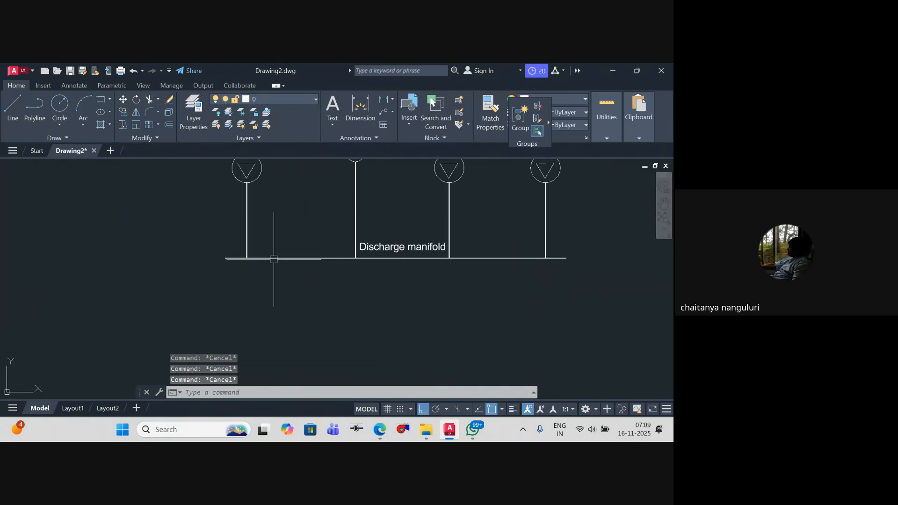
left_click(512, 262)
key("Escape")
scroll(505, 261, "down", 5)
key("Escape")
scroll(351, 323, "up", 5)
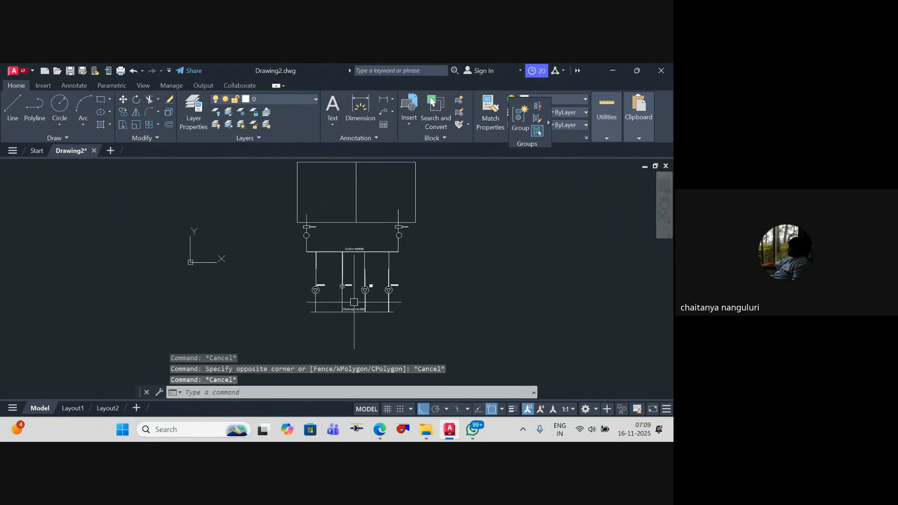
scroll(352, 323, "down", 3)
mouse_move(362, 290)
middle_mouse_down()
mouse_move(401, 271)
mouse_move(385, 279)
middle_mouse_up()
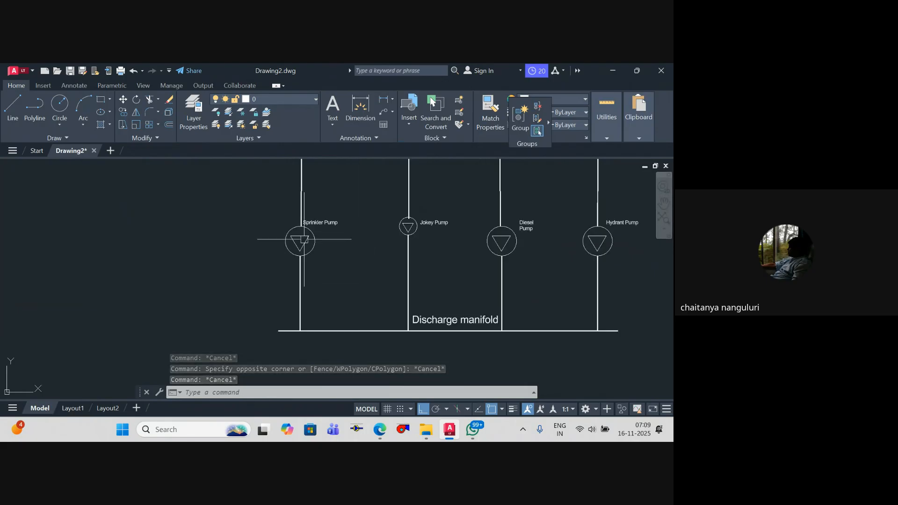
middle_click_drag(357, 279, 307, 231)
key("Escape")
Step: Draw a small upright rectangle across the bottom header between the first and second branches
type("r")
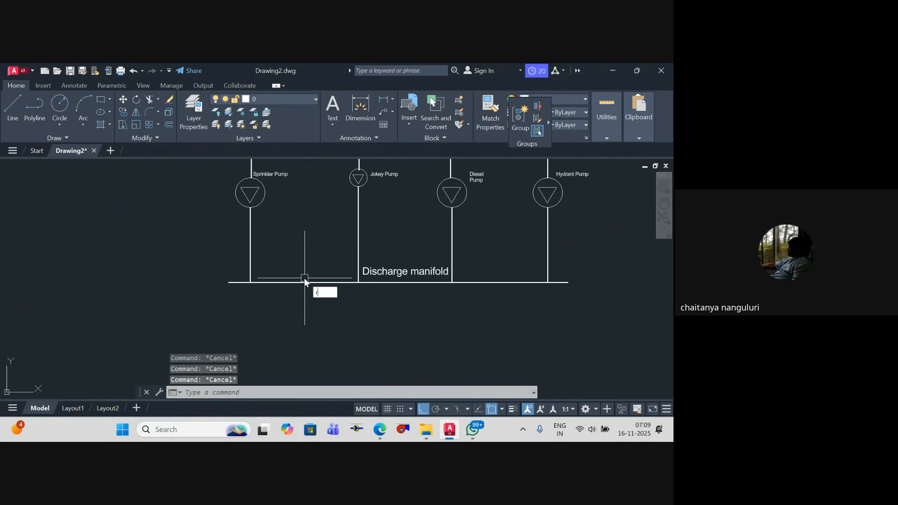
scroll(304, 278, "up", 6)
type("ec")
key("Return")
left_click(264, 281)
left_click(294, 321)
key("Escape")
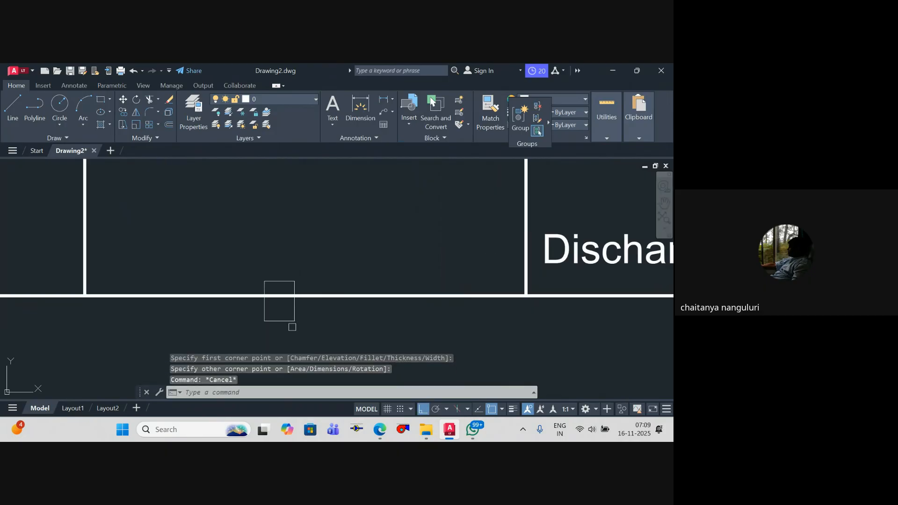
Step: Trim away the piece of the bottom header inside the small rectangle
type("tr")
key("Return")
left_click(275, 298)
key("Escape")
key("Escape")
Step: Stretch the small rectangle's lower edge slightly upward to shorten it
type("s")
key("Return")
left_click(306, 334)
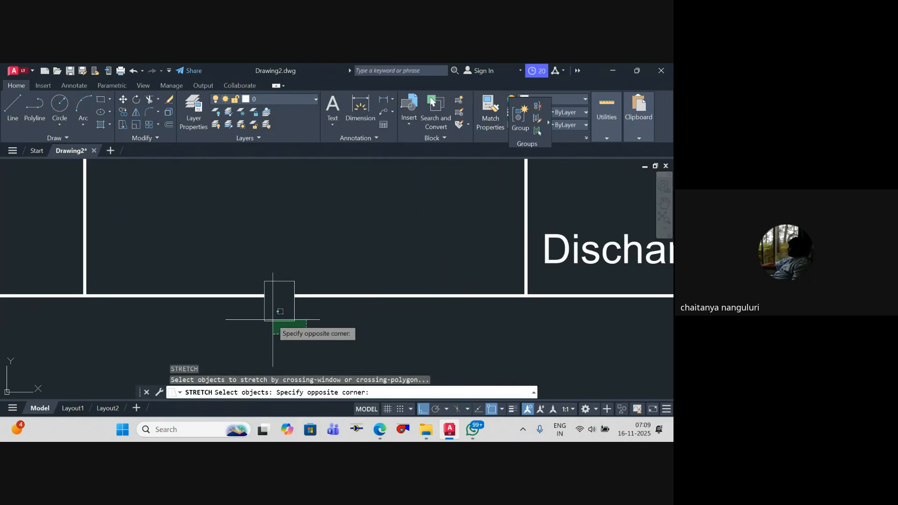
left_click(273, 320)
key("Return")
left_click(336, 333)
key("Escape")
Step: Draw a diagonal line in the small rectangle from its upper left corner to its lower right corner
key("Escape")
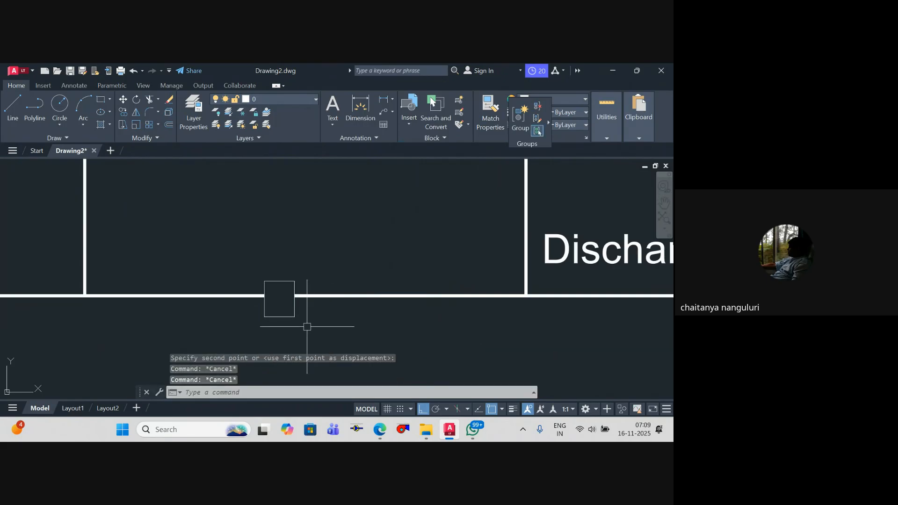
type("l")
key("Return")
left_click(264, 281)
left_click(294, 316)
key("Escape")
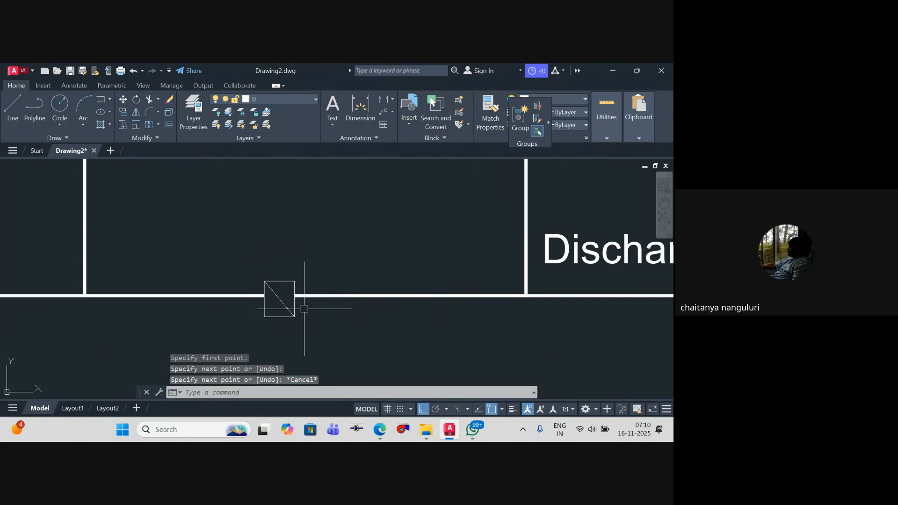
Step: Trim away the small rectangle's upper and lower edges to leave an N-shaped valve symbol
scroll(286, 283, "up", 2)
type("tr")
key("Return")
left_click(286, 280)
left_click(266, 335)
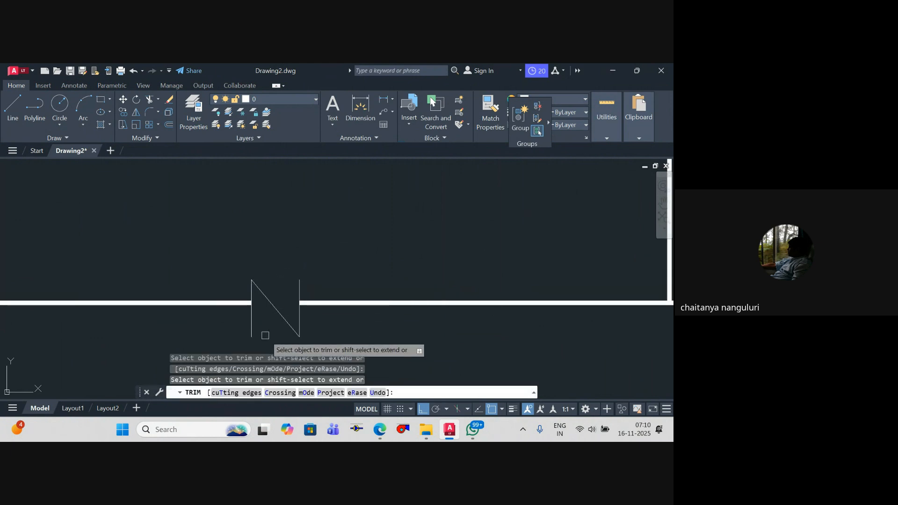
key("Escape")
type("le")
key("Return")
scroll(305, 271, "down", 3)
mouse_move(305, 271)
middle_mouse_down()
mouse_move(350, 277)
mouse_move(305, 282)
middle_mouse_up()
scroll(350, 277, "up", 2)
left_click(357, 275)
scroll(296, 284, "up", 2)
key("Escape")
scroll(296, 284, "down", 2)
key("Escape")
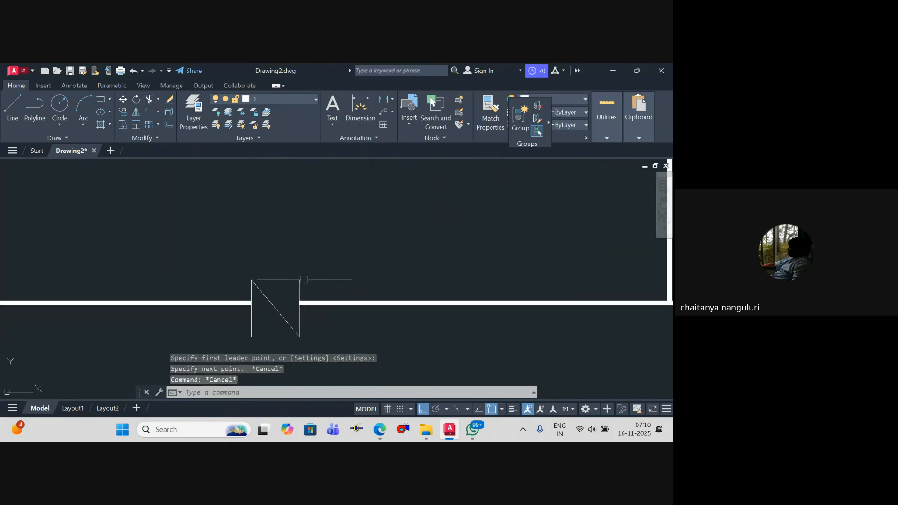
Step: Draw a polyline arrowhead about 1140 long above the N-shaped symbol, pointing left and widening from 0 to 500
type("pl")
key("Return")
scroll(271, 277, "up", 2)
left_click(216, 239)
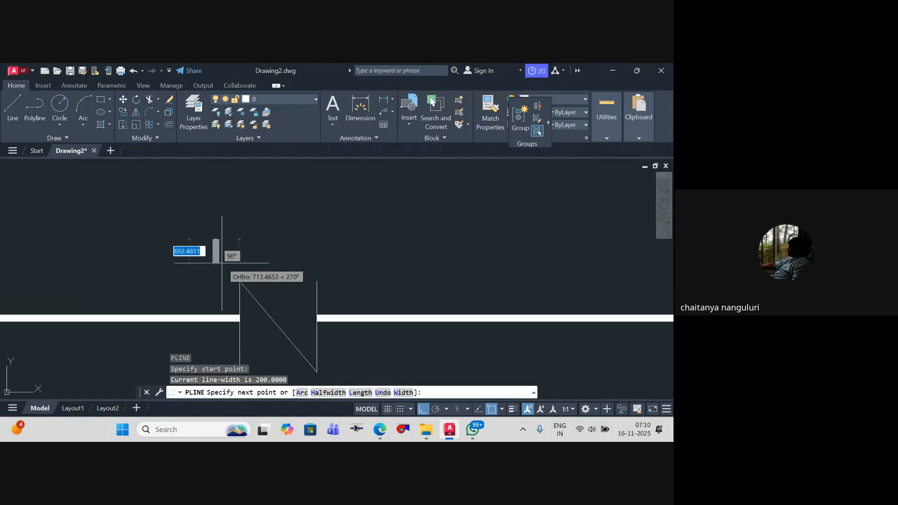
type("w")
key("Return")
type("0")
key("Return")
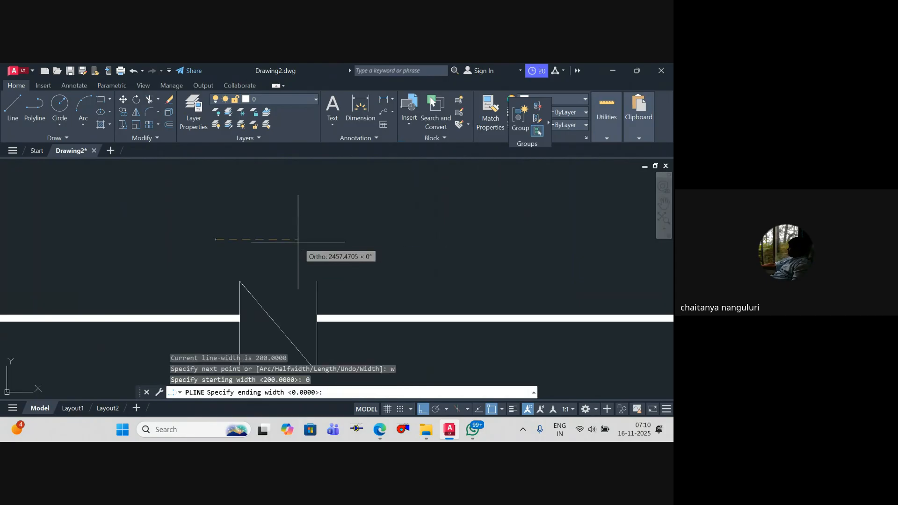
type("500")
key("Return")
scroll(285, 233, "up", 4)
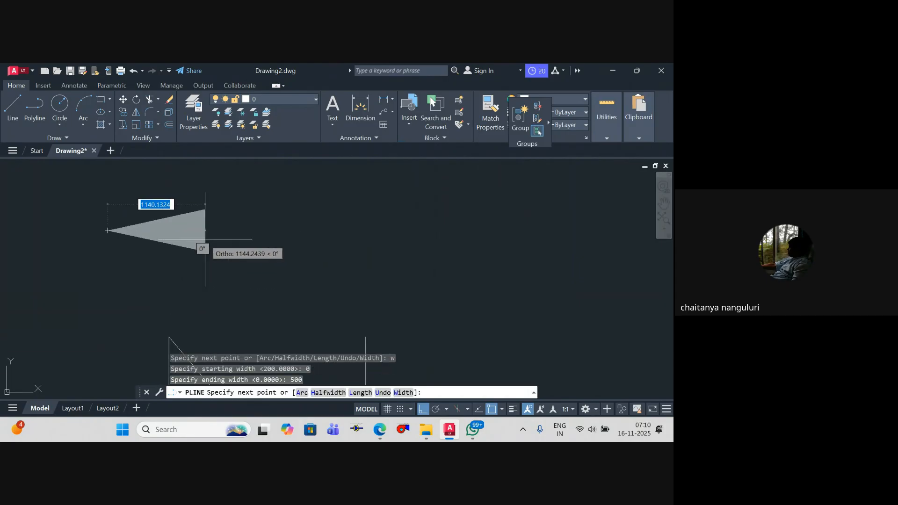
Step: Continue the polyline horizontally to the right with a constant width of 200 as the arrow's tail
type("w")
key("Return")
type("2")
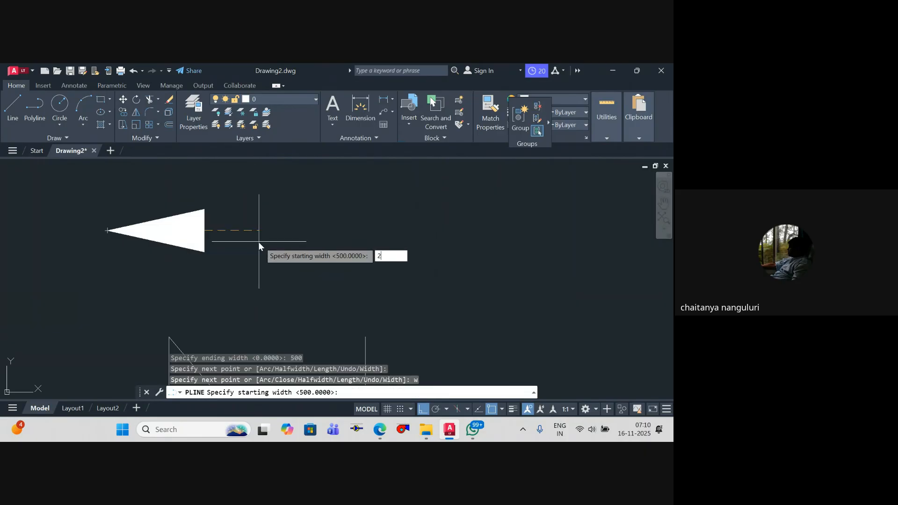
type("00")
key("Return")
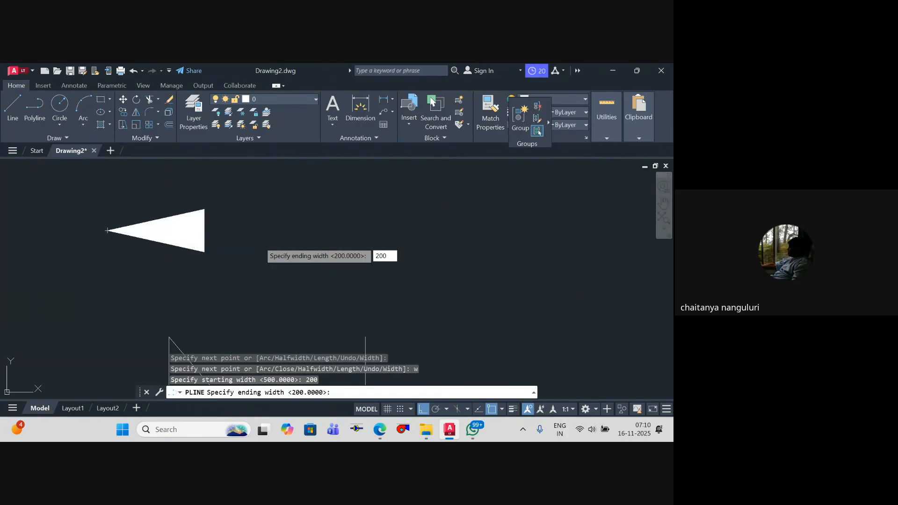
key("Return")
scroll(300, 236, "down", 2)
left_click(335, 245)
key("Escape")
key("Escape")
scroll(316, 257, "down", 8)
middle_click_drag(317, 257, 397, 278)
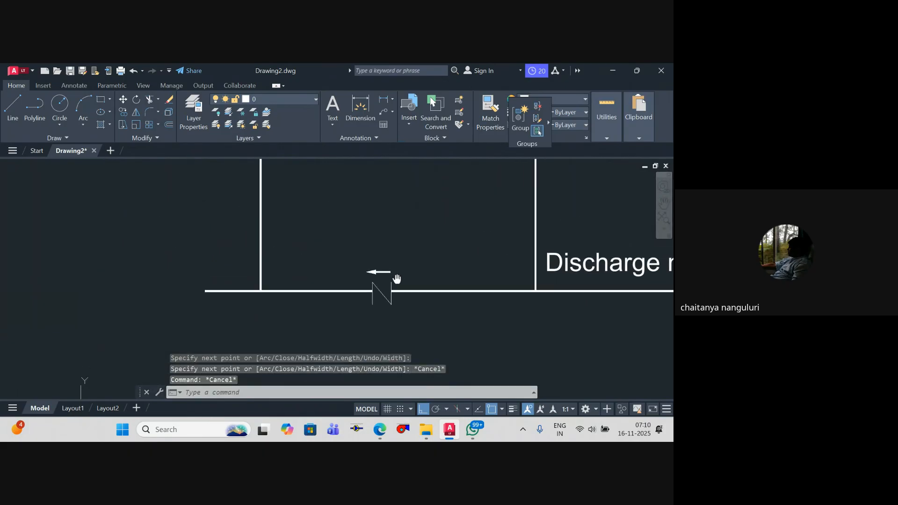
Step: Copy the arrow straight down to a position below the N-shaped valve symbol
key("Escape")
scroll(397, 277, "up", 5)
left_click(395, 281)
left_click(345, 248)
type("co")
key("Return")
left_click(371, 254)
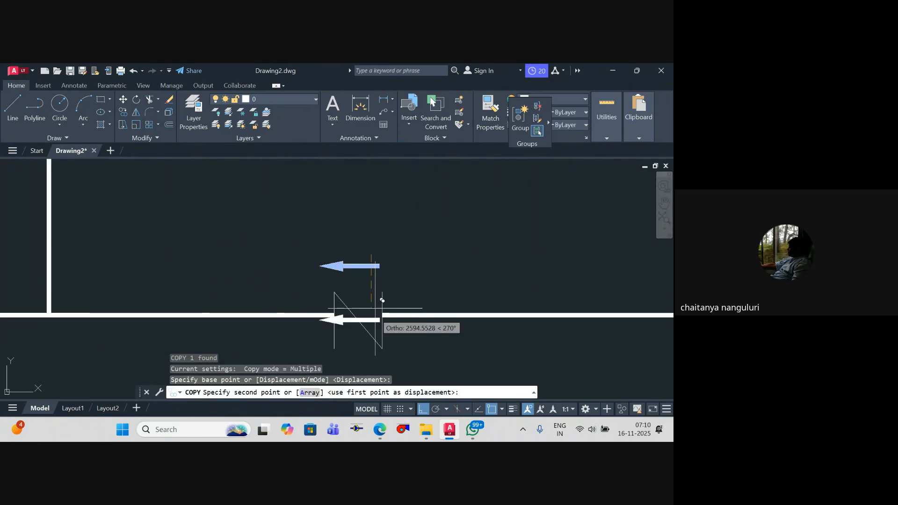
middle_click_drag(375, 310, 376, 182)
left_click(382, 264)
key("Escape")
Step: Mirror the lower arrow about a vertical line and erase the source so that it points right
left_click(379, 289)
left_click(349, 258)
type("mi")
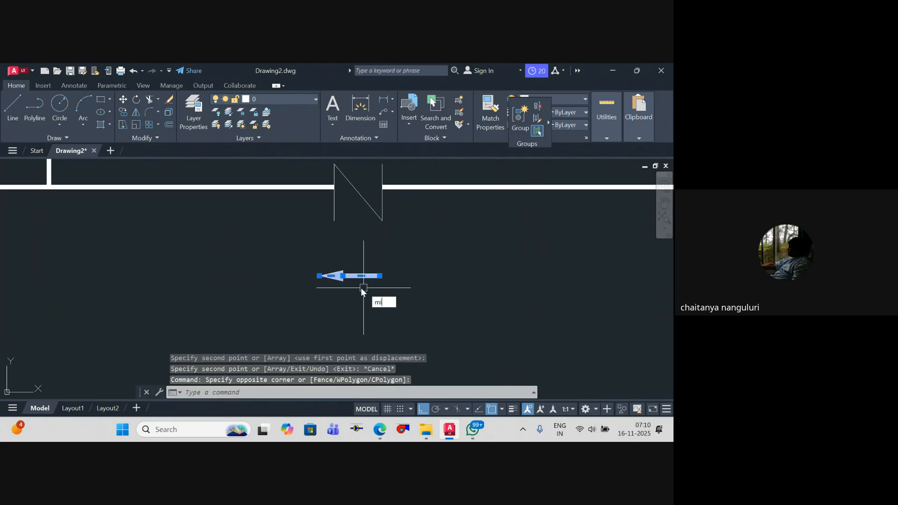
key("Return")
left_click(361, 276)
left_click(361, 247)
type("y")
key("Return")
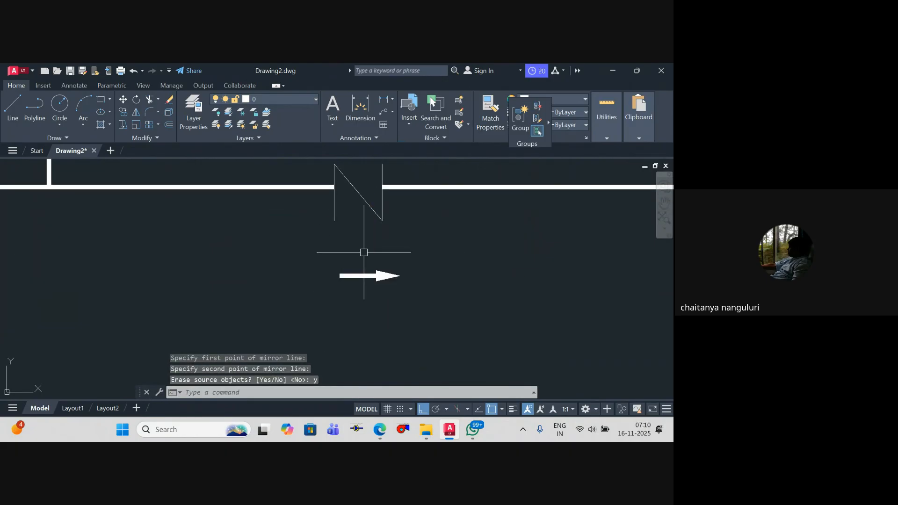
Step: Turn ortho off and draw a diagonal line sloping down to the right across the lower arrow's tail
type("l")
key("Return")
left_click(345, 256)
scroll(345, 258, "up", 2)
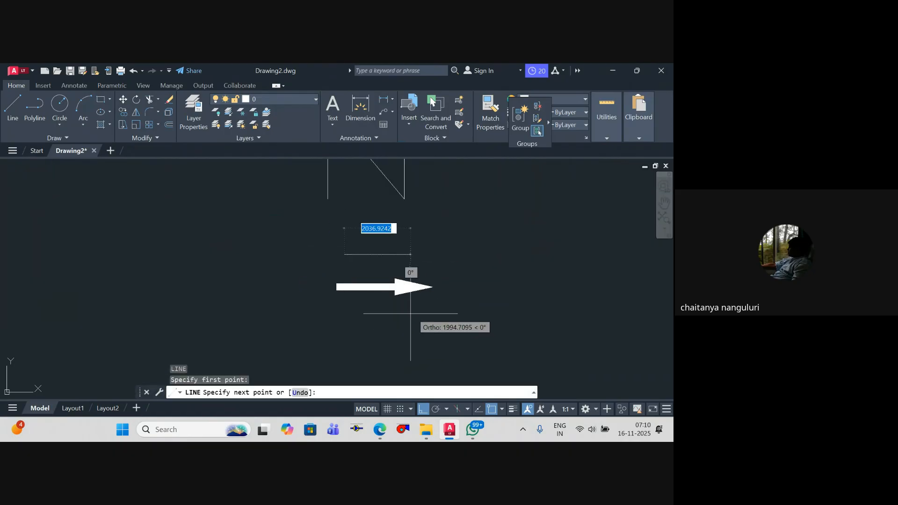
key("F8")
key("Escape")
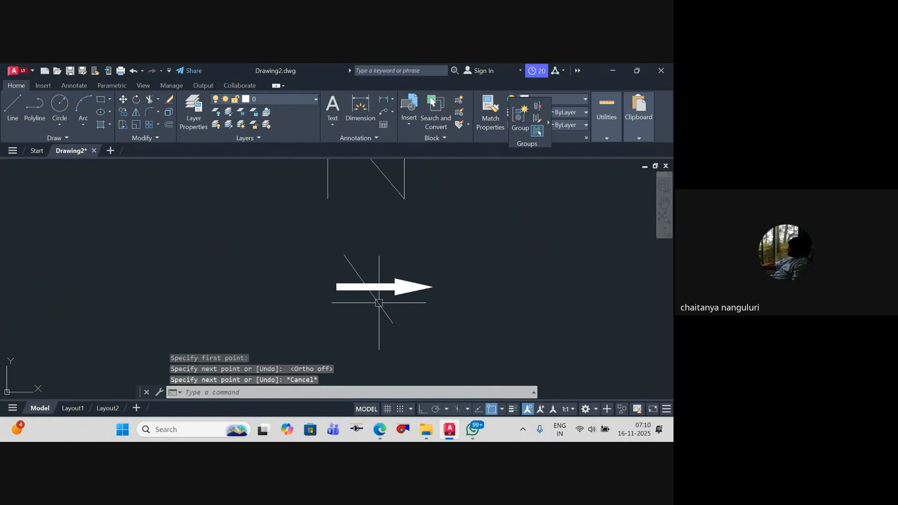
Step: Draw a second diagonal line from the first diagonal's crossing with the arrow down to the left
type("l")
key("Return")
left_click(365, 288)
left_click(336, 325)
key("Escape")
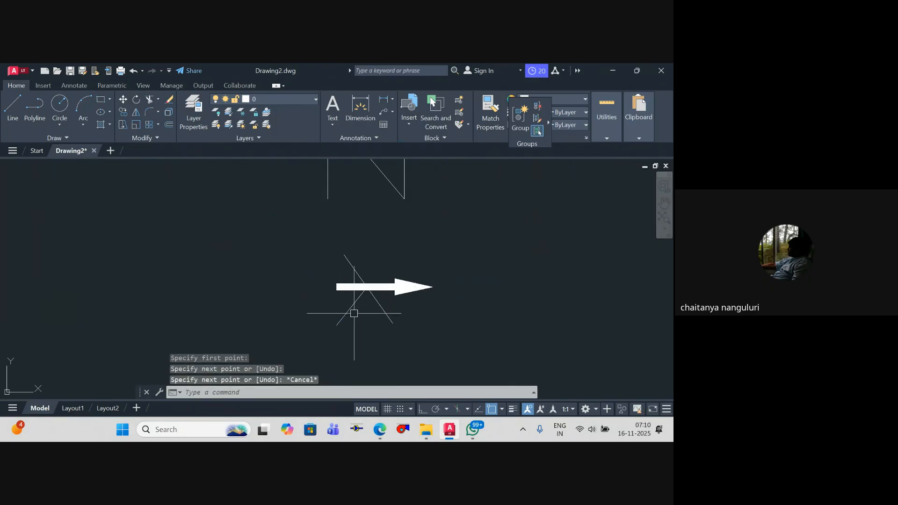
Step: Shift the second diagonal by its midpoint onto the crossing and adjust its lower end to form an X over the arrow
left_click(354, 312)
left_click(349, 302)
left_click(350, 307)
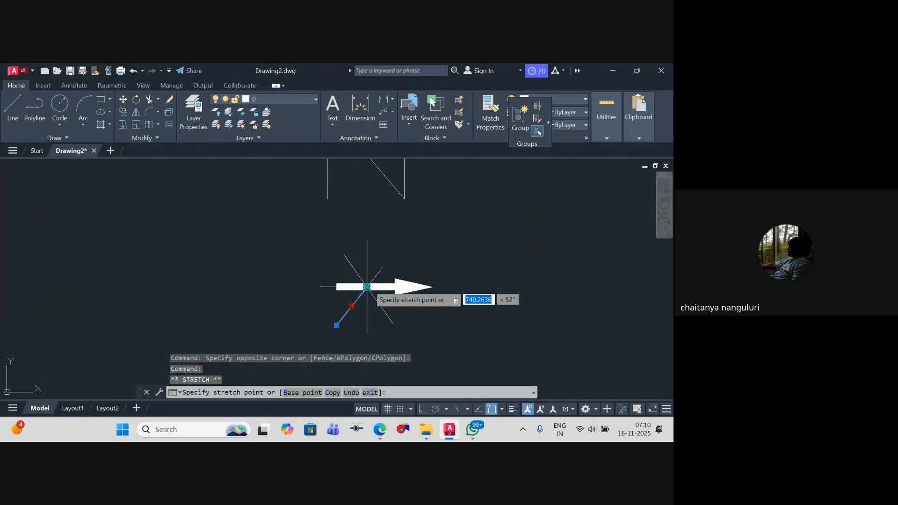
left_click(366, 287)
key("Escape")
left_click(356, 302)
left_click(352, 306)
left_click(337, 323)
key("Escape")
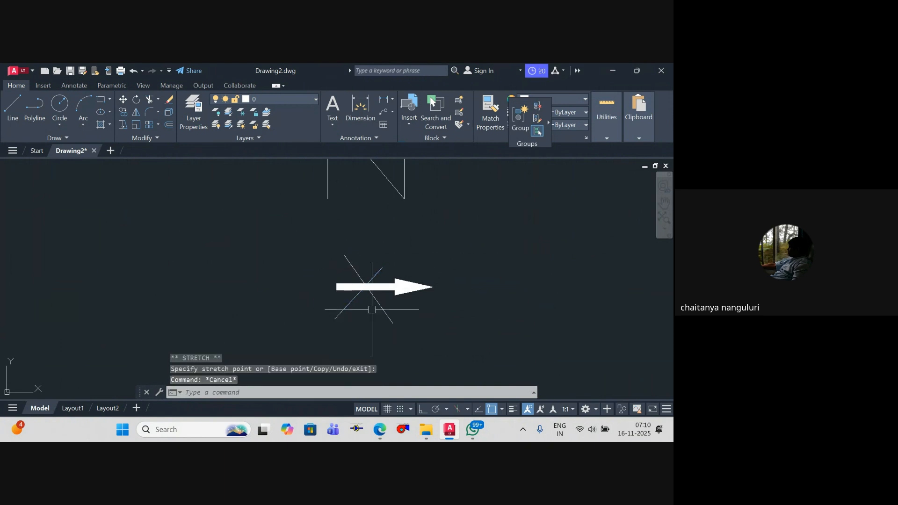
key("Escape")
scroll(506, 266, "down", 10)
middle_click_drag(519, 289, 357, 345)
middle_click_drag(400, 310, 365, 312)
middle_click_drag(346, 269, 355, 288)
middle_click_drag(255, 282, 201, 257)
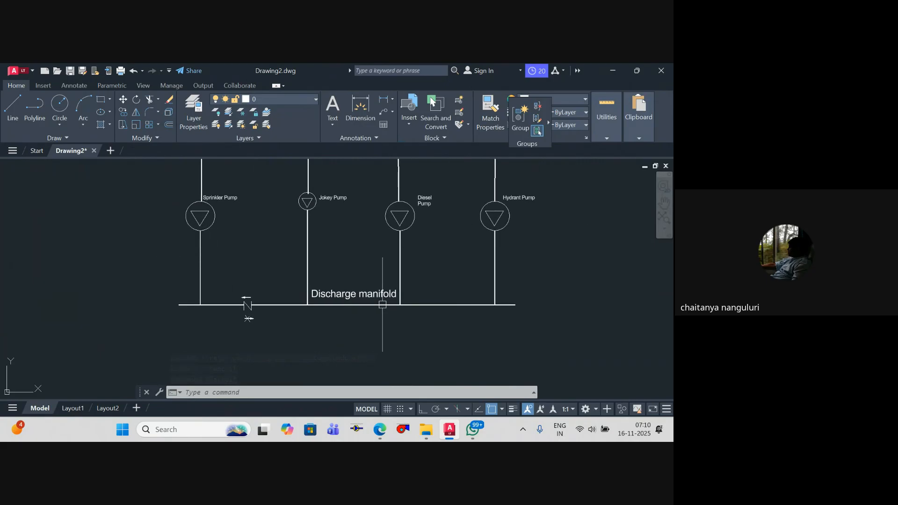
middle_click_drag(387, 304, 459, 293)
scroll(327, 329, "up", 2)
scroll(327, 330, "up", 5)
left_click(360, 366)
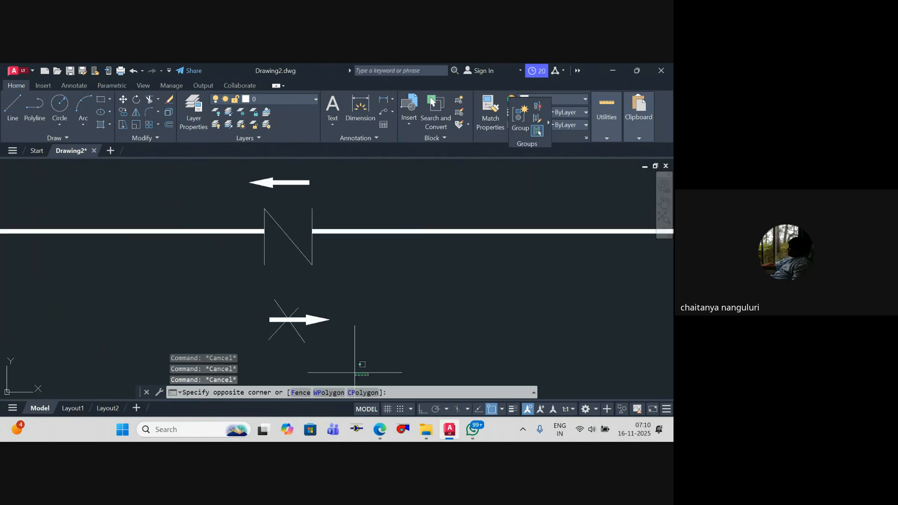
left_click(233, 301)
type("sc")
key("Return")
left_click(289, 320)
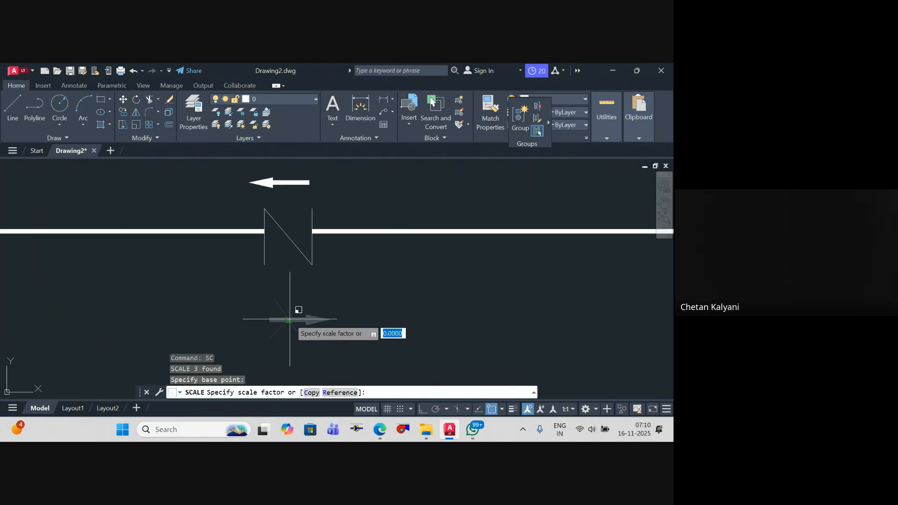
key("Return")
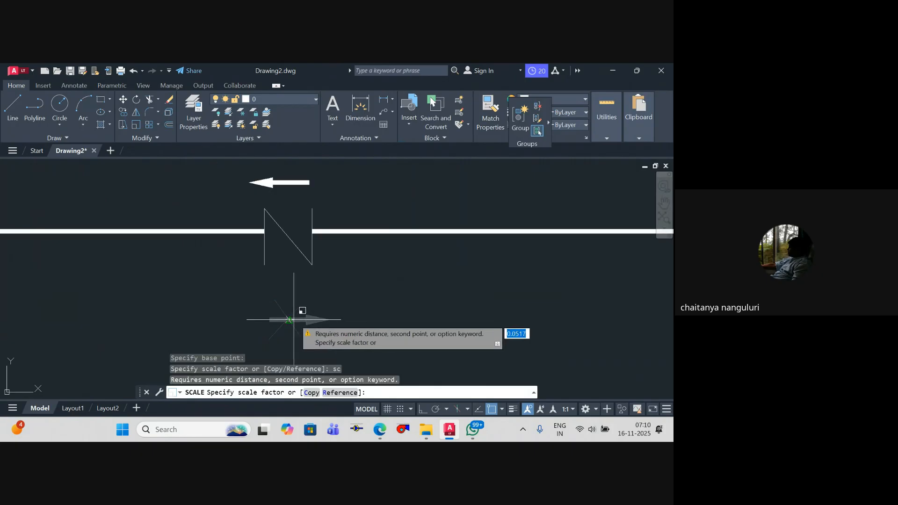
key("Escape")
key("Escape")
Step: Scale the crossed-out arrow and both its diagonals by a factor of 2 about the point where they cross
left_click(252, 292)
type("s")
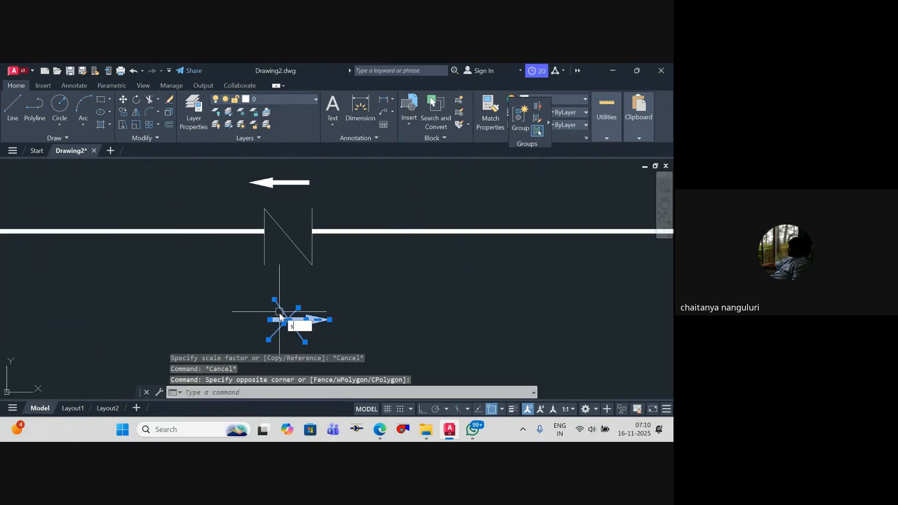
type("c")
key("Return")
left_click(289, 320)
type("2")
key("Return")
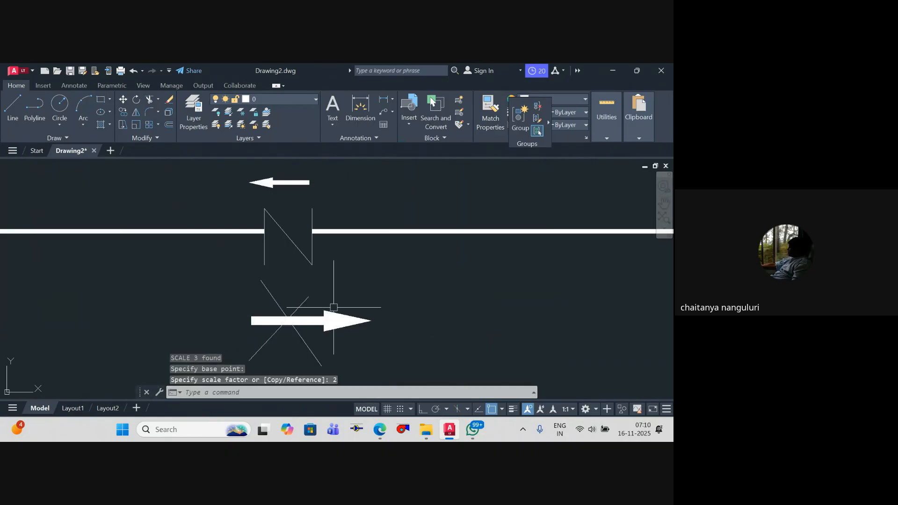
key("Escape")
scroll(333, 307, "down", 8)
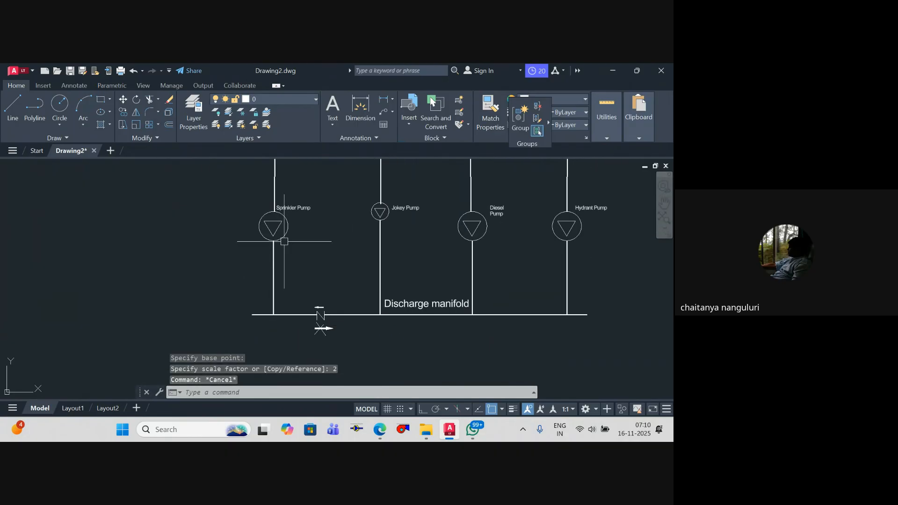
scroll(284, 242, "down", 2)
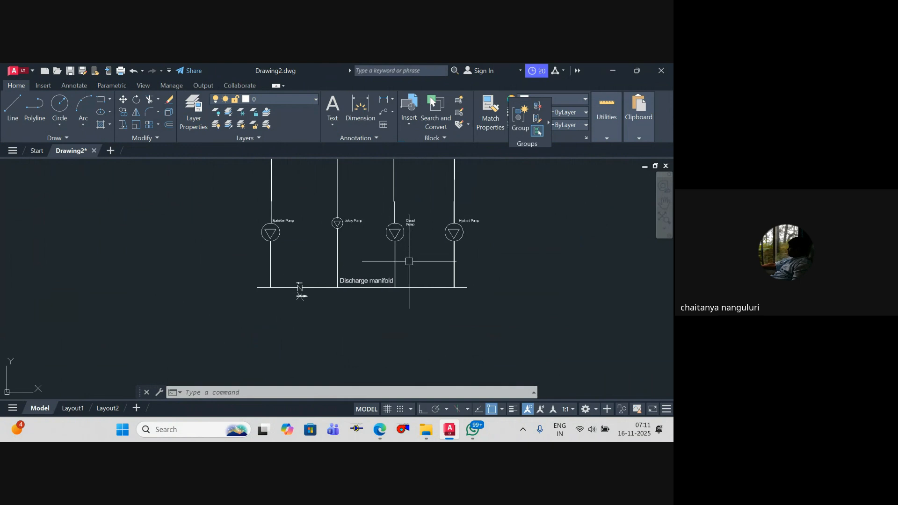
scroll(316, 290, "up", 6)
scroll(331, 290, "down", 7)
scroll(326, 309, "up", 1)
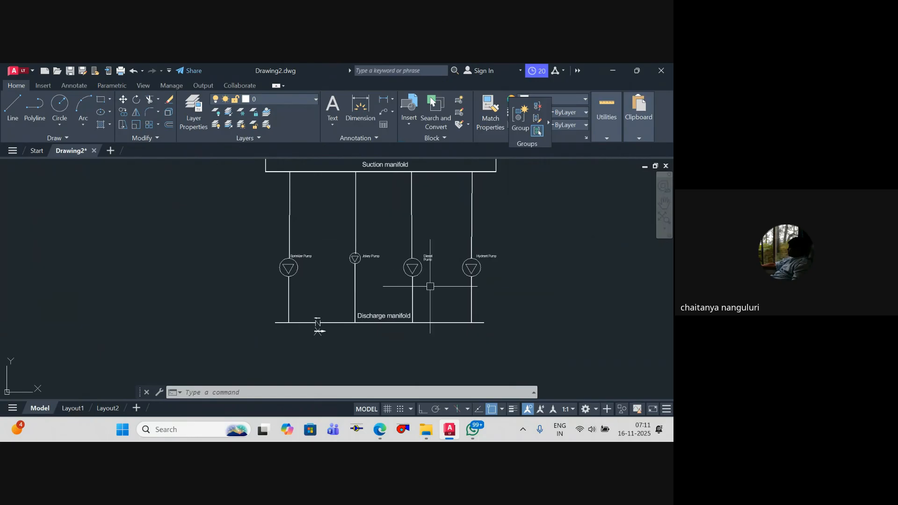
middle_click_drag(430, 287, 433, 245)
Step: Draw a vertical polyline about 45500 long down from the discharge manifold, between the Sprinkler Pump branch and the valve symbol
key("Escape")
key("Escape")
key("Escape")
type("pl")
scroll(303, 291, "up", 2)
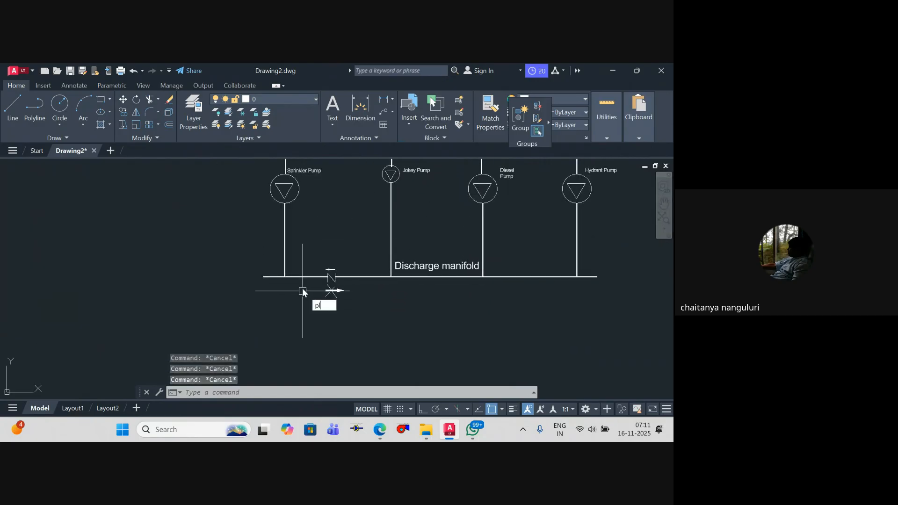
key("Return")
left_click(296, 276)
scroll(300, 280, "down", 2)
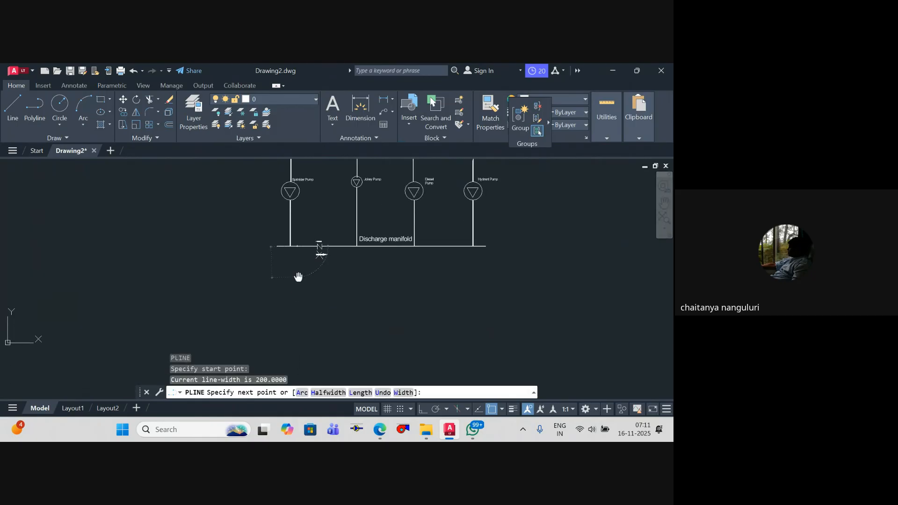
left_click(297, 335)
key("Return")
key("Return")
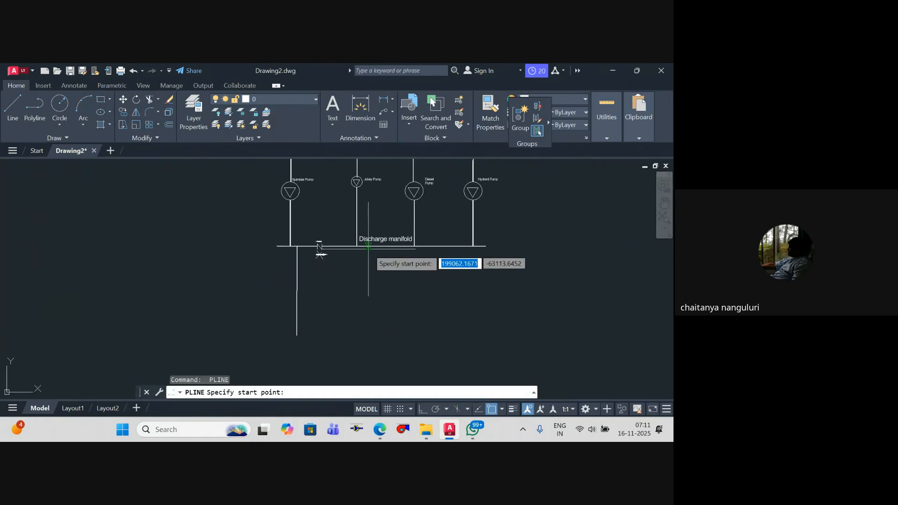
Step: Draw another polyline down from the discharge manifold, just right of the Jokey Pump branch
left_click(369, 246)
left_click(369, 327)
key("Escape")
scroll(387, 285, "down", 2)
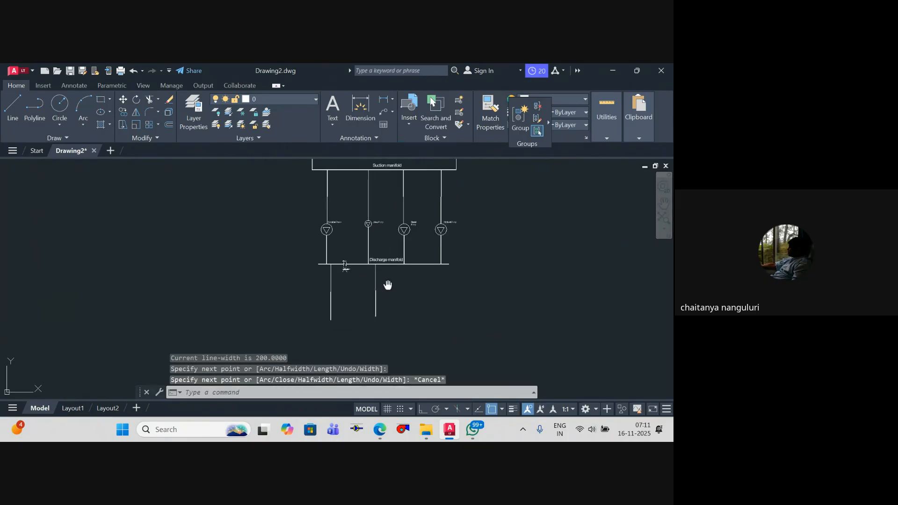
Step: Draw a circle just beyond the discharge manifold's right end, beside the Hydrant Pump branch
left_click_drag(368, 292, 380, 271)
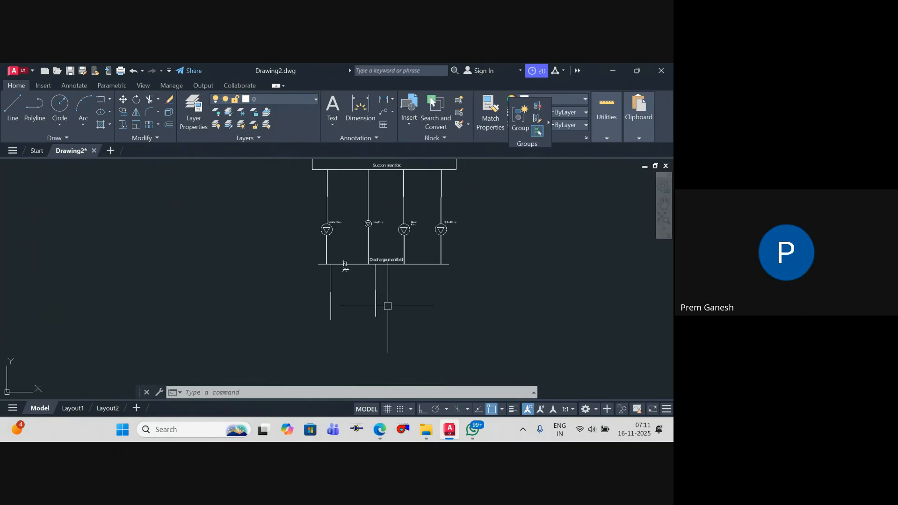
middle_click_drag(391, 283, 426, 309)
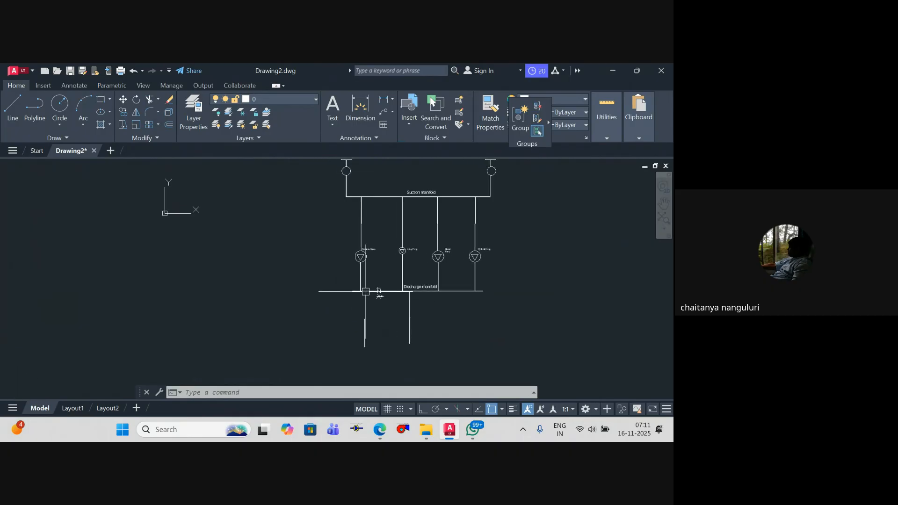
key("Escape")
key("Escape")
key("Escape")
middle_click_drag(379, 292, 295, 296)
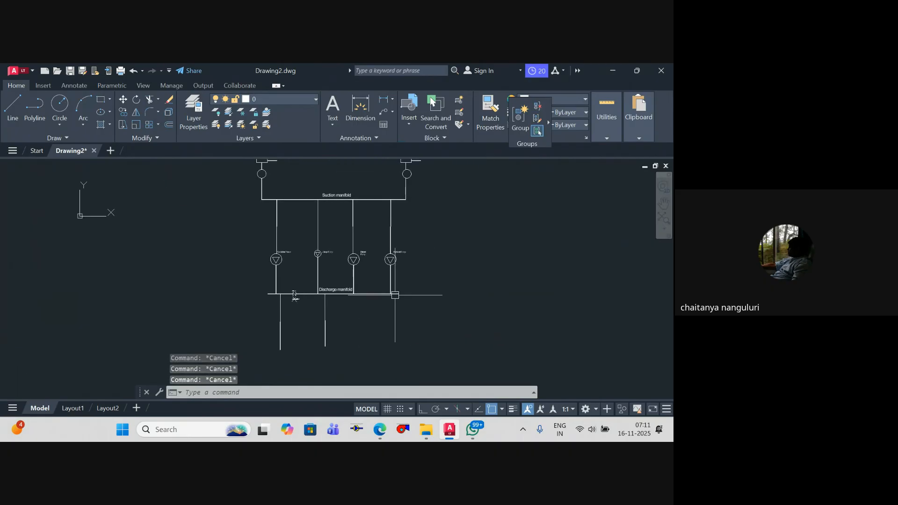
key("Return")
scroll(405, 284, "up", 4)
left_click(425, 293)
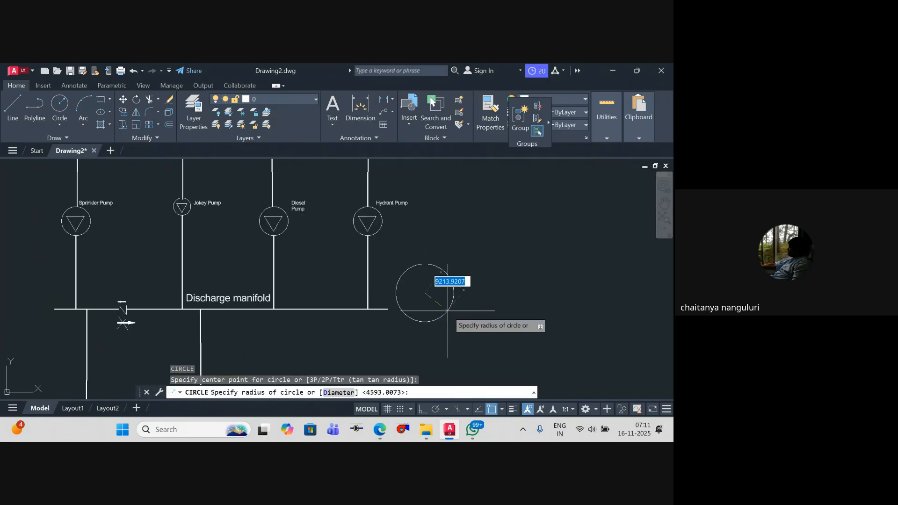
left_click(445, 309)
key("Escape")
Step: Move the new circle slightly upward, clear of the discharge manifold's level
left_click(443, 312)
type("m")
key("Return")
left_click(466, 333)
left_click(469, 317)
key("Escape")
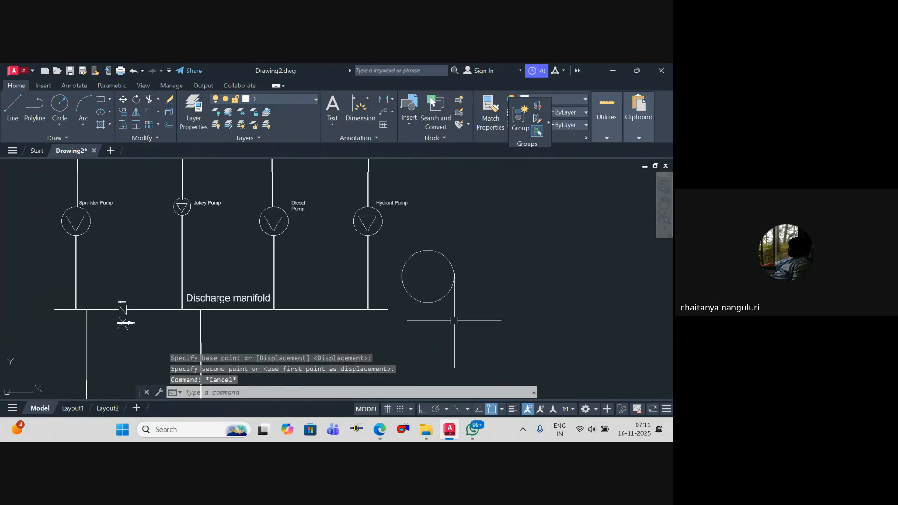
Step: Draw a polyline from the discharge manifold's right end upward and across to the circle's left edge
key("Escape")
type("pl")
key("Return")
left_click(388, 308)
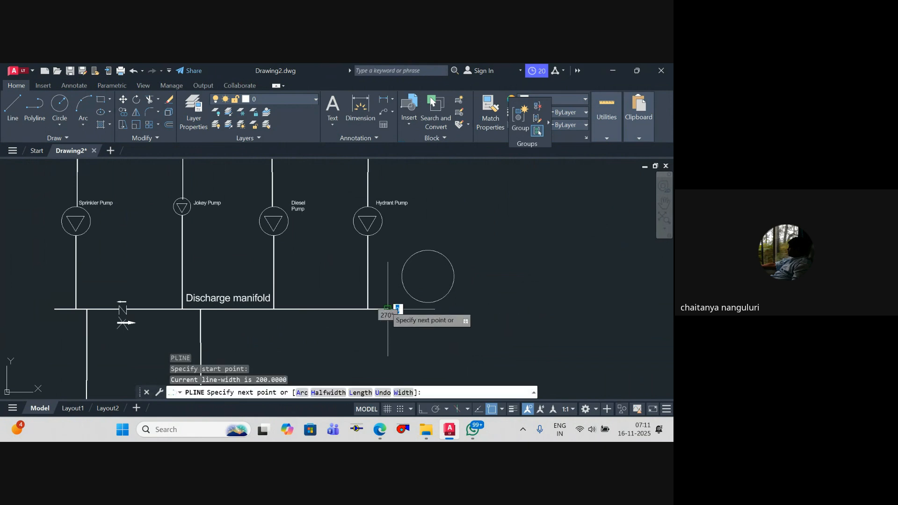
left_click(388, 275)
left_click(402, 275)
key("Escape")
Step: Draw a polyline from the discharge manifold's left end upward and then horizontally to the left
scroll(421, 301, "down", 3)
middle_click_drag(421, 301, 546, 295)
scroll(316, 301, "up", 3)
type("pl")
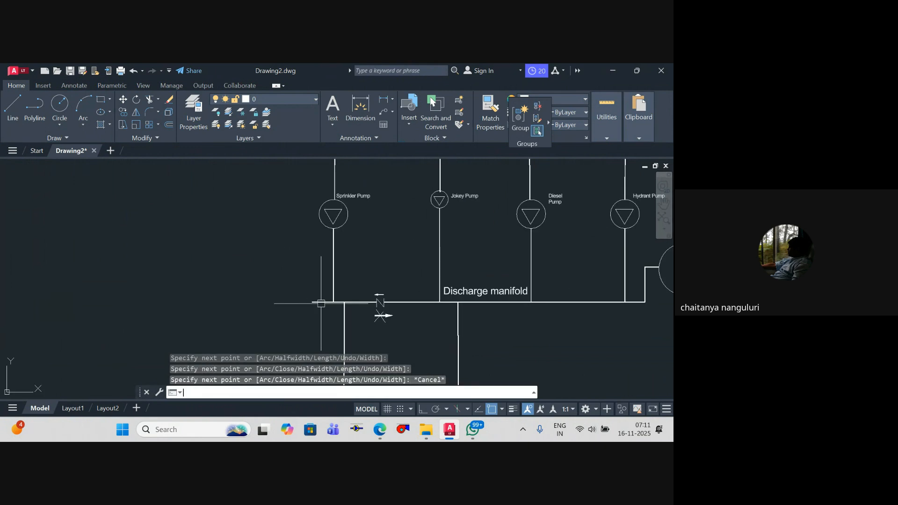
key("Return")
left_click(311, 302)
left_click(312, 256)
left_click(267, 256)
key("Escape")
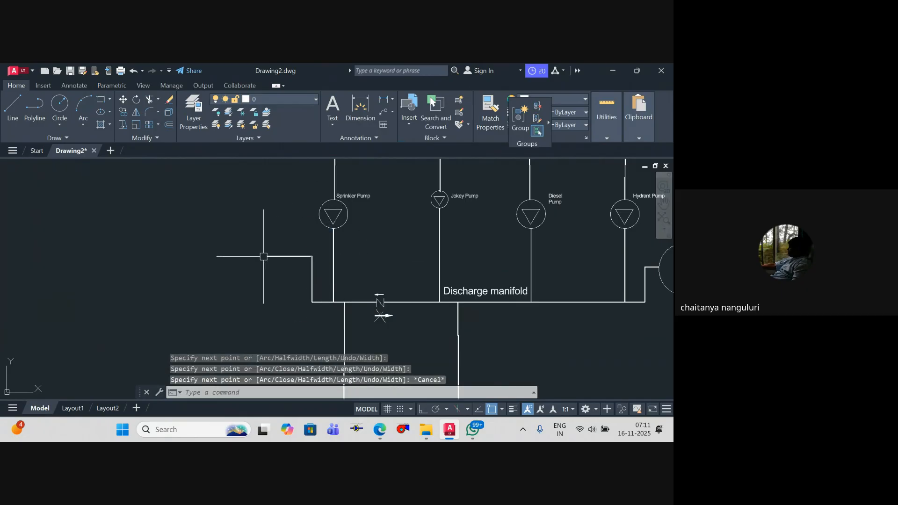
Step: Draw a small circle centred on the free end of the left polyline
type("c")
key("Return")
left_click(267, 257)
left_click(271, 272)
Step: Trim away the part of the left polyline that lies inside the small circle
type("tr")
key("Return")
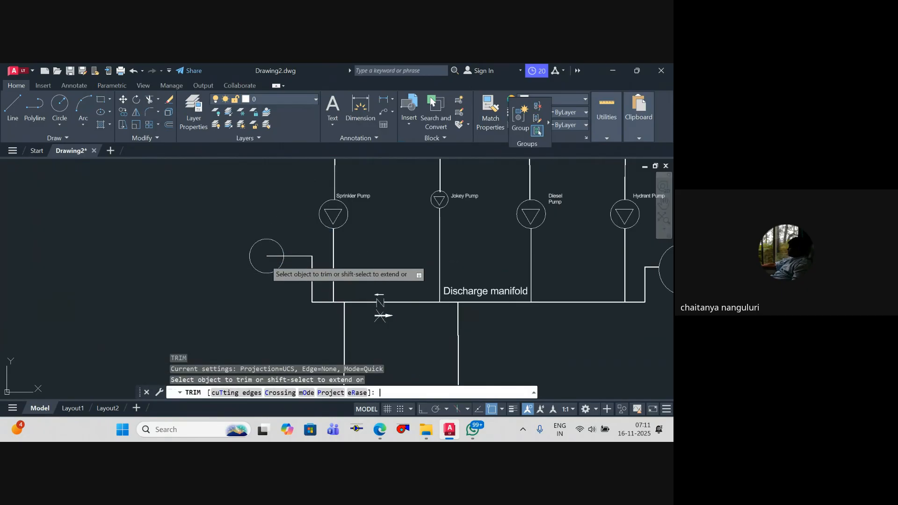
key("Escape")
scroll(417, 279, "down", 4)
scroll(397, 281, "up", 4)
type("tr")
middle_click_drag(417, 279, 354, 292)
key("Return")
scroll(394, 258, "down", 4)
key("Escape")
key("Escape")
scroll(355, 292, "up", 2)
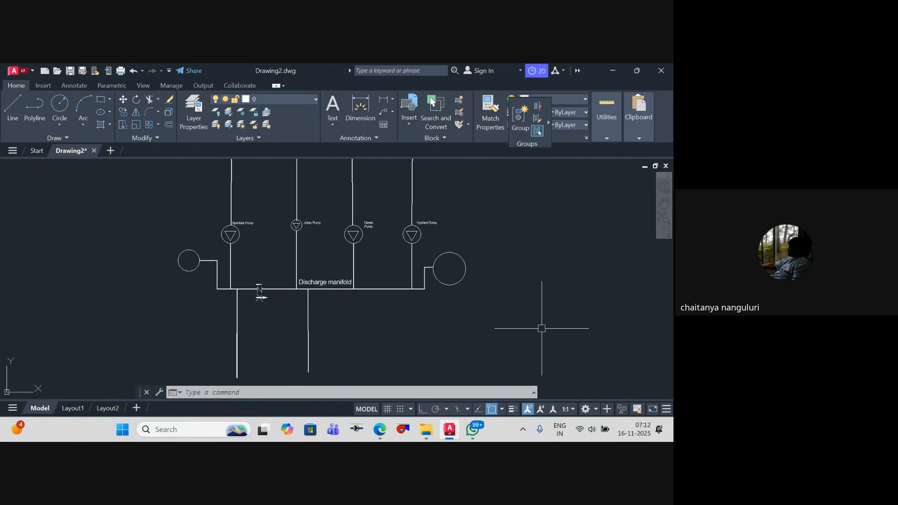
scroll(541, 328, "up", 2)
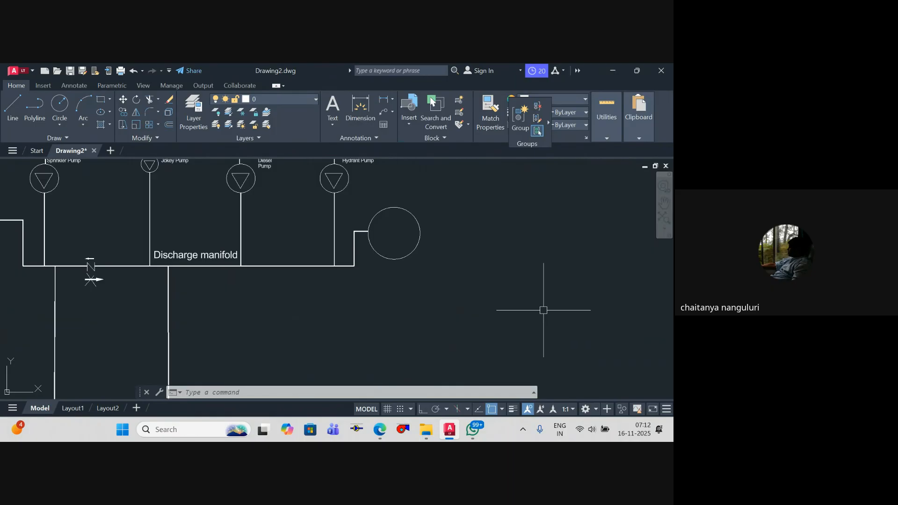
scroll(480, 277, "down", 2)
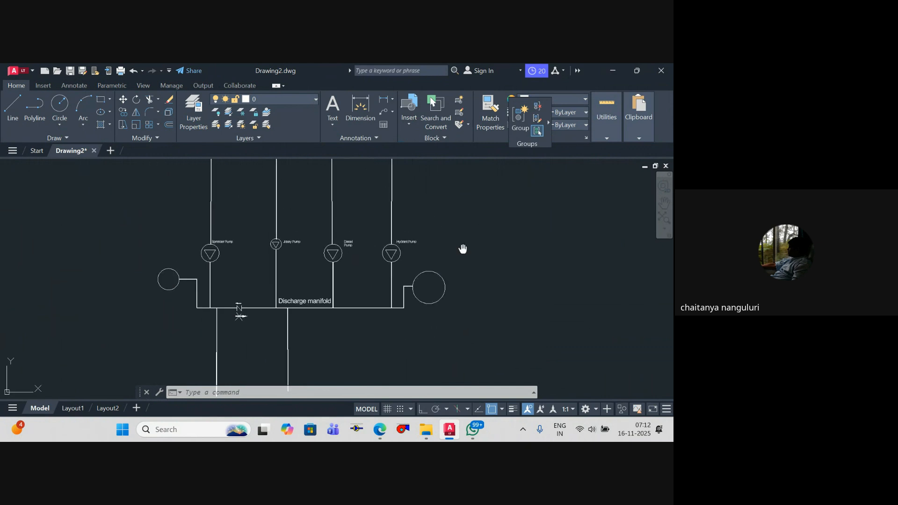
middle_click_drag(463, 249, 452, 247)
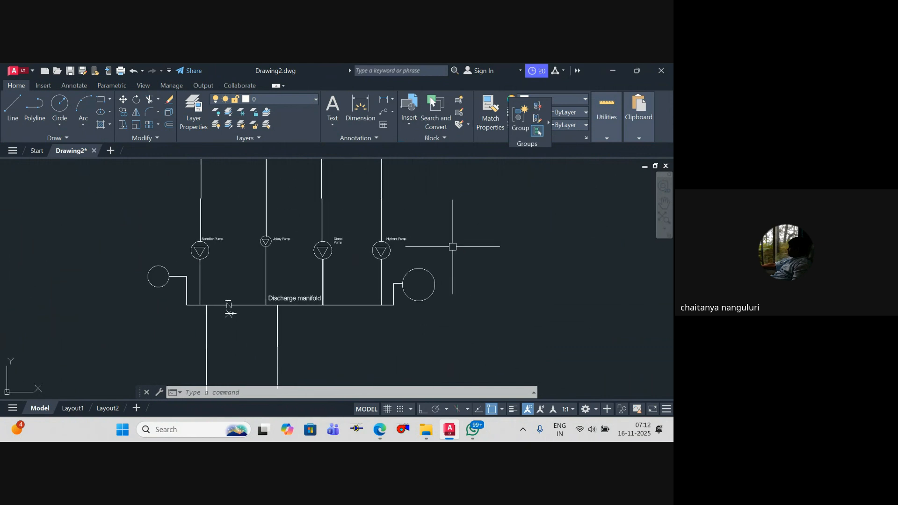
scroll(400, 245, "down", 2)
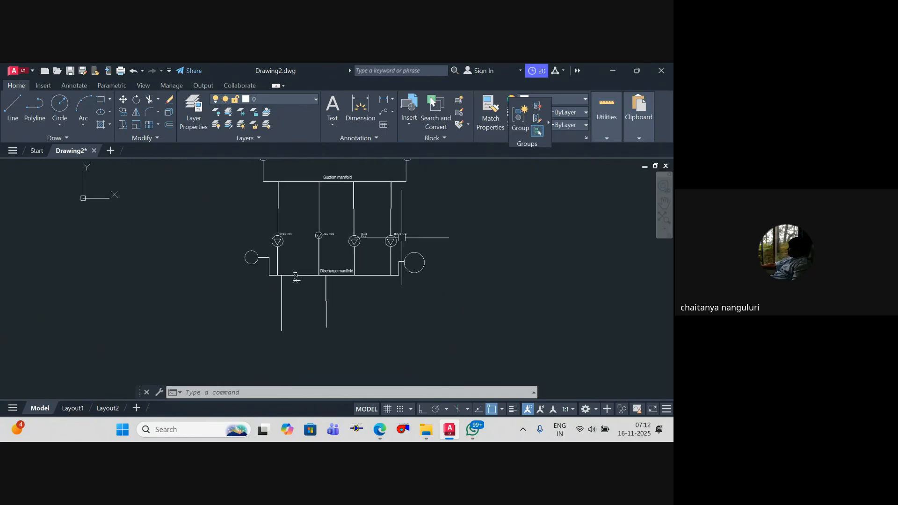
Step: Set the current object colour to yellow for new polylines
middle_click_drag(374, 244, 392, 310)
scroll(393, 310, "down", 2)
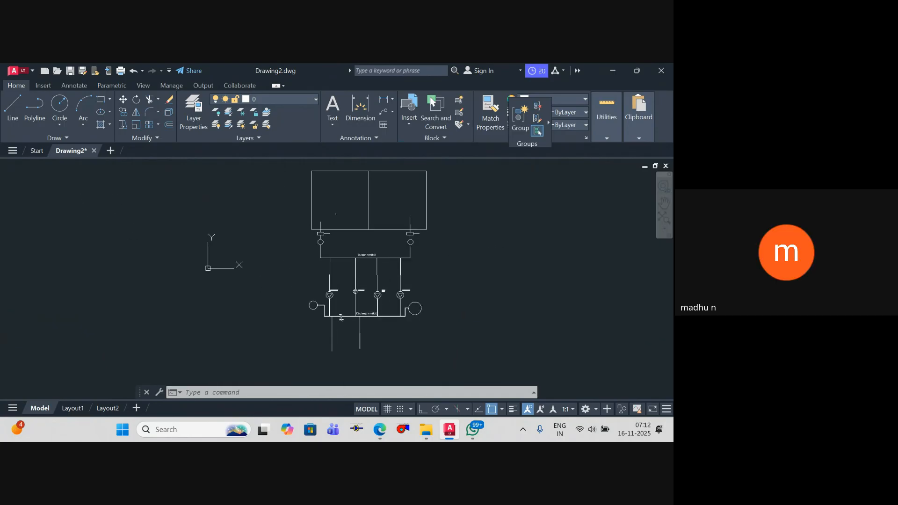
middle_click_drag(408, 382, 393, 368)
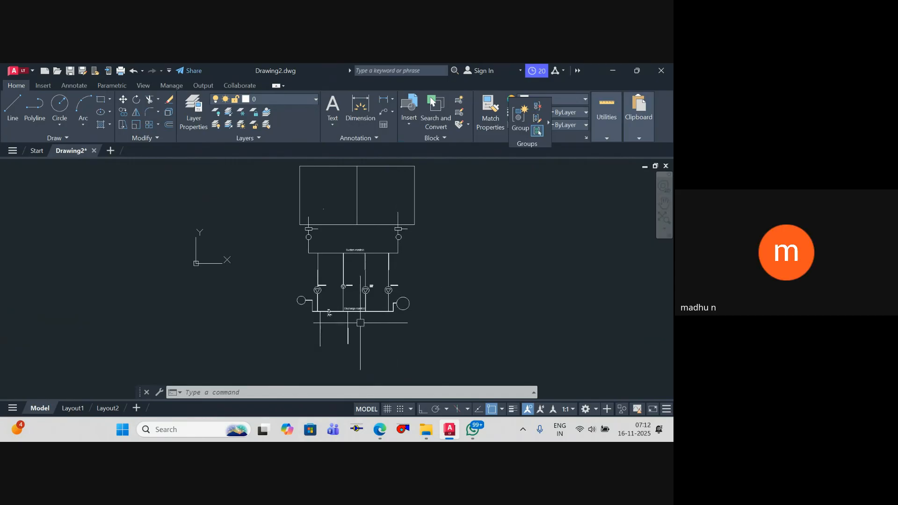
scroll(349, 318, "up", 7)
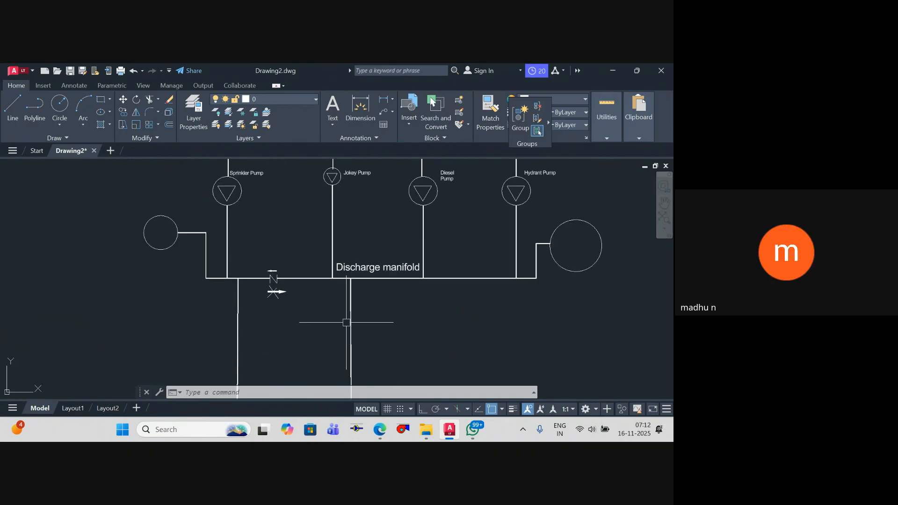
key("Escape")
key("Escape")
key("Escape")
type("p")
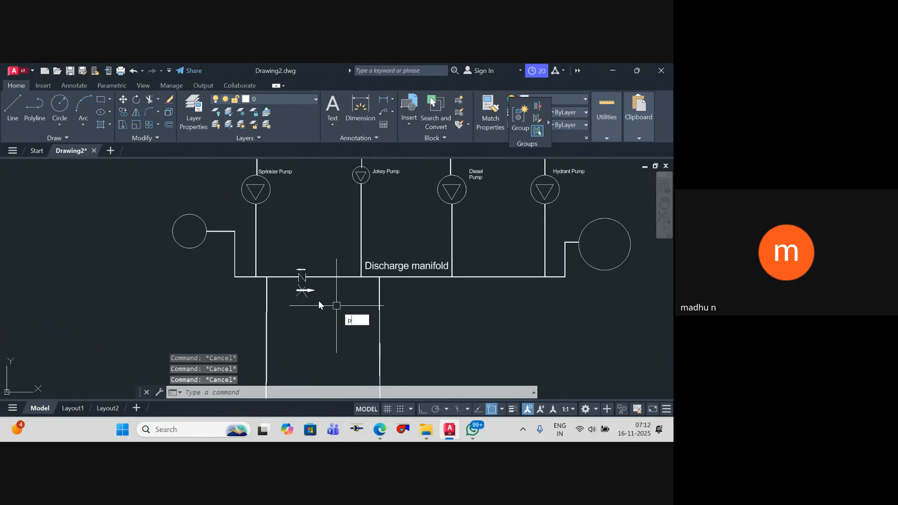
type("l")
key("Return")
scroll(241, 282, "up", 2)
scroll(245, 283, "down", 2)
middle_click_drag(245, 282, 285, 283)
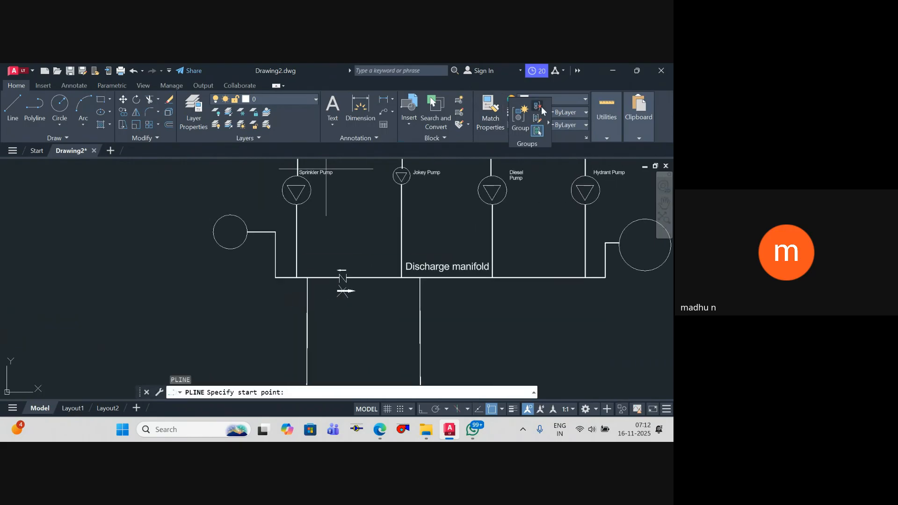
left_click(567, 98)
left_click(537, 203)
key("Escape")
key("Escape")
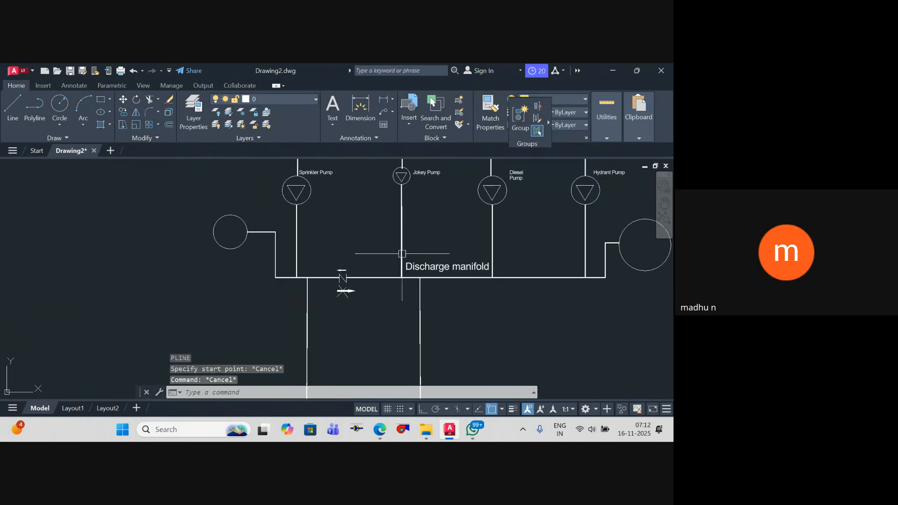
Step: Try to draw a yellow polyline from the discharge manifold's left end downward and to the left
key("Return")
scroll(301, 287, "up", 2)
left_click(276, 272)
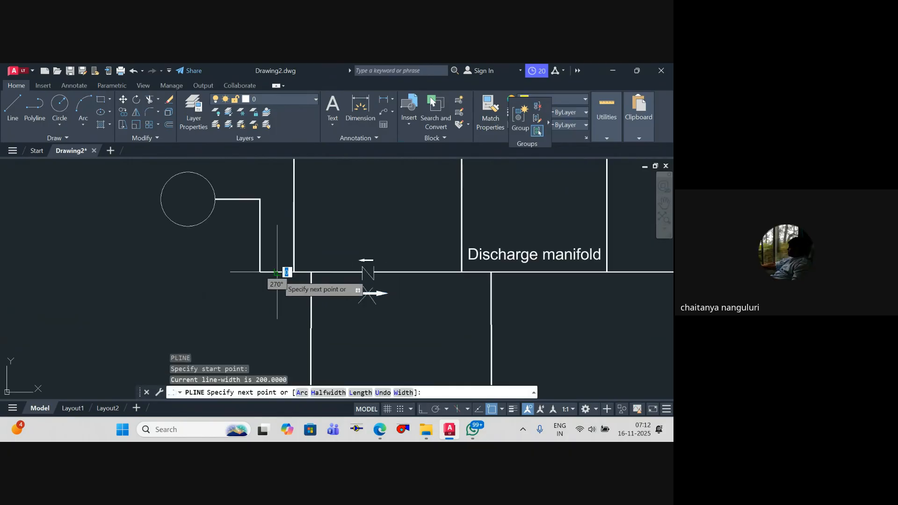
left_click(276, 308)
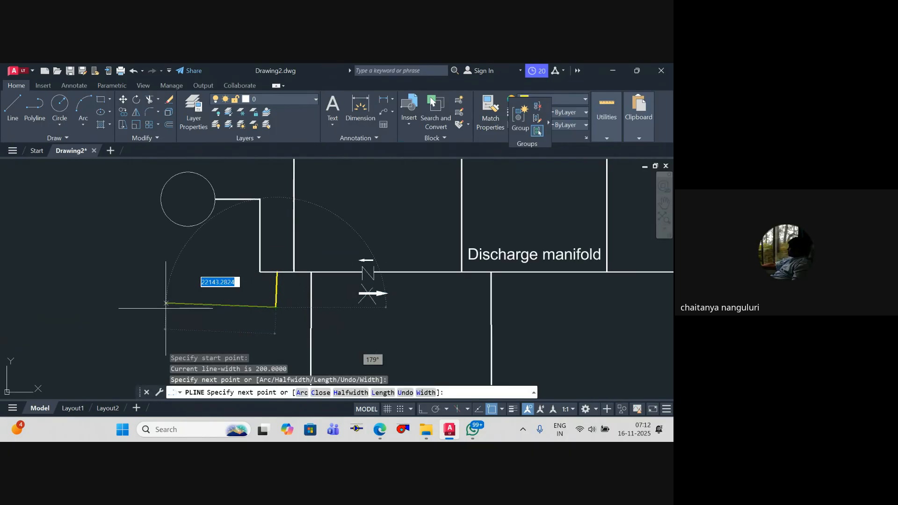
left_click(166, 303)
key("Escape")
scroll(217, 271, "down", 6)
scroll(389, 275, "up", 2)
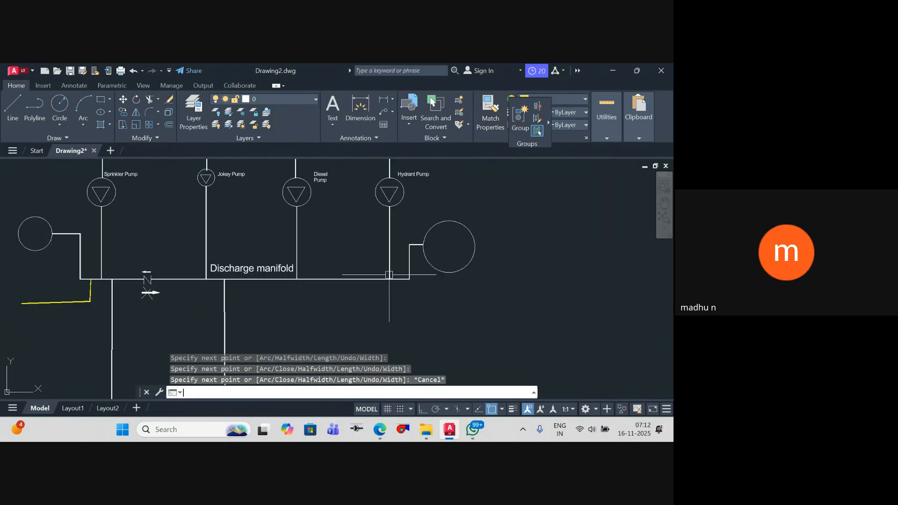
Step: Draw a yellow polyline down from the manifold between the diesel and hydrant branches, turning horizontally far left with Ortho on
key("Return")
left_click(346, 279)
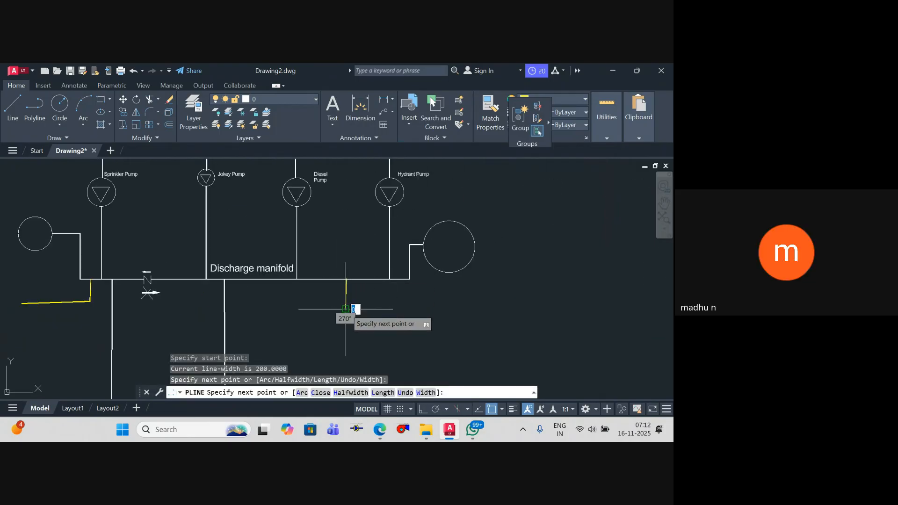
middle_click_drag(105, 334, 464, 282)
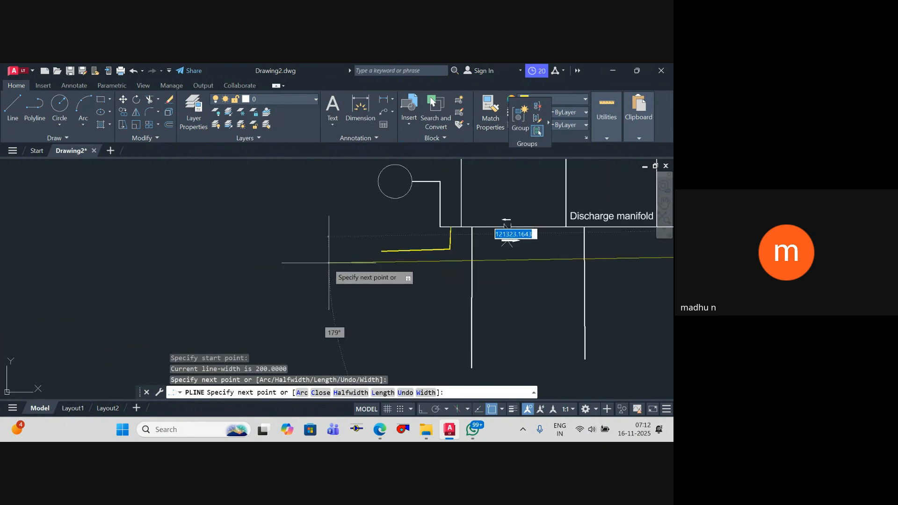
scroll(369, 262, "down", 4)
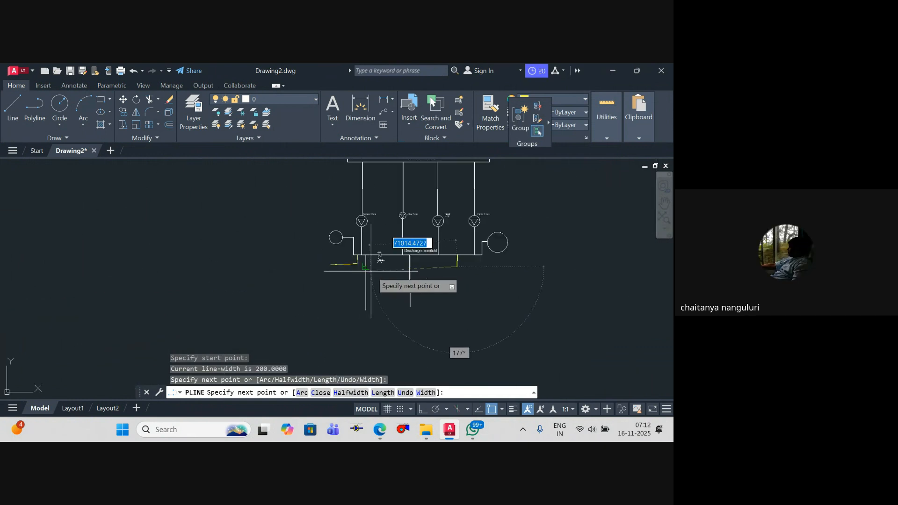
scroll(366, 271, "up", 5)
scroll(293, 241, "down", 3)
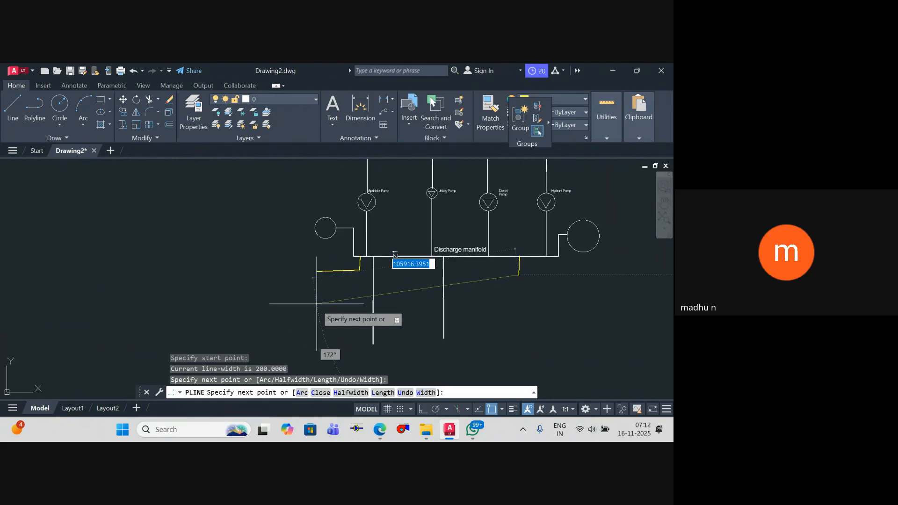
key("F8")
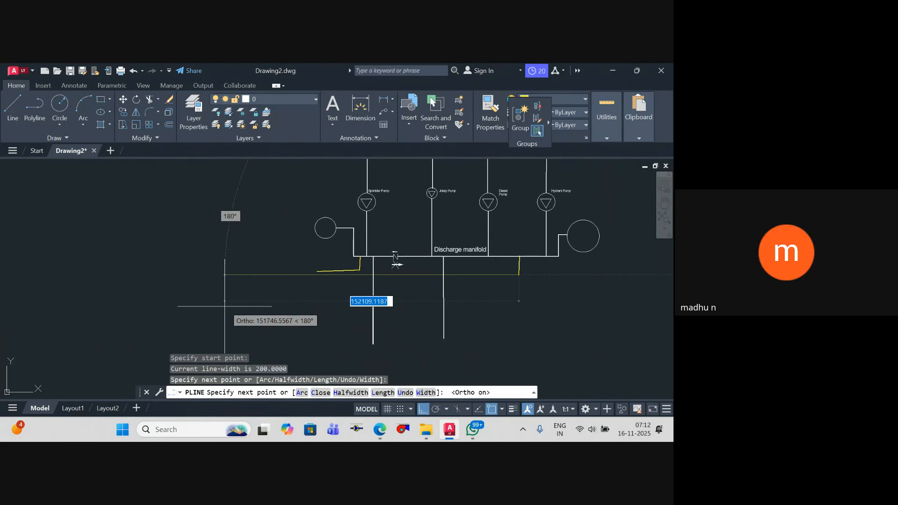
key("Escape")
key("Escape")
Step: Delete the slanted yellow polyline at the discharge manifold's left end
scroll(372, 263, "up", 6)
left_click(374, 283)
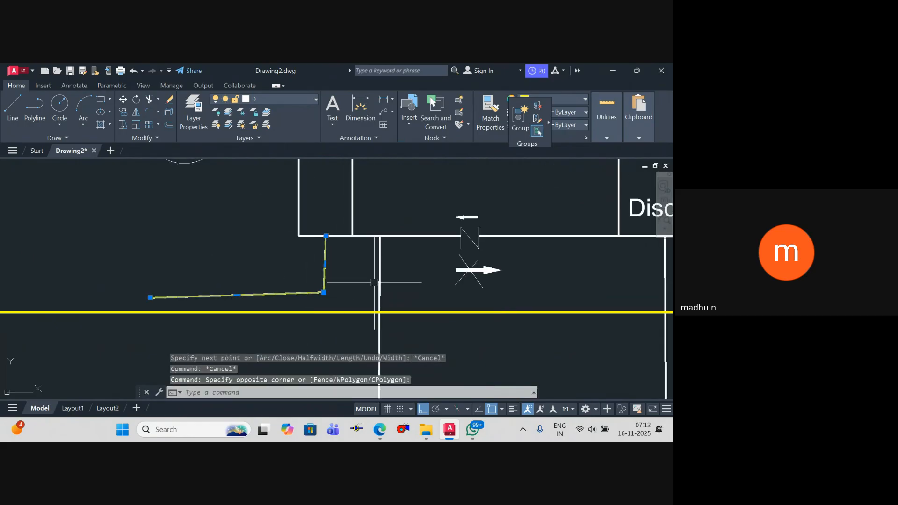
left_click(363, 284)
key("Delete")
Step: Draw a yellow polyline straight down from the manifold's left end and horizontally left, ending level with the longer yellow line
key("Return")
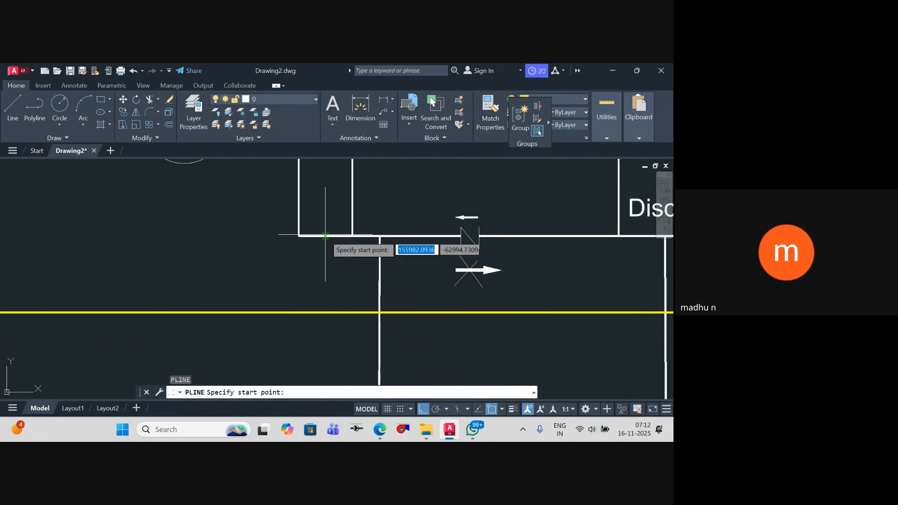
left_click(326, 236)
left_click(326, 267)
scroll(242, 275, "down", 2)
scroll(240, 274, "down", 2)
middle_click_drag(241, 275, 425, 274)
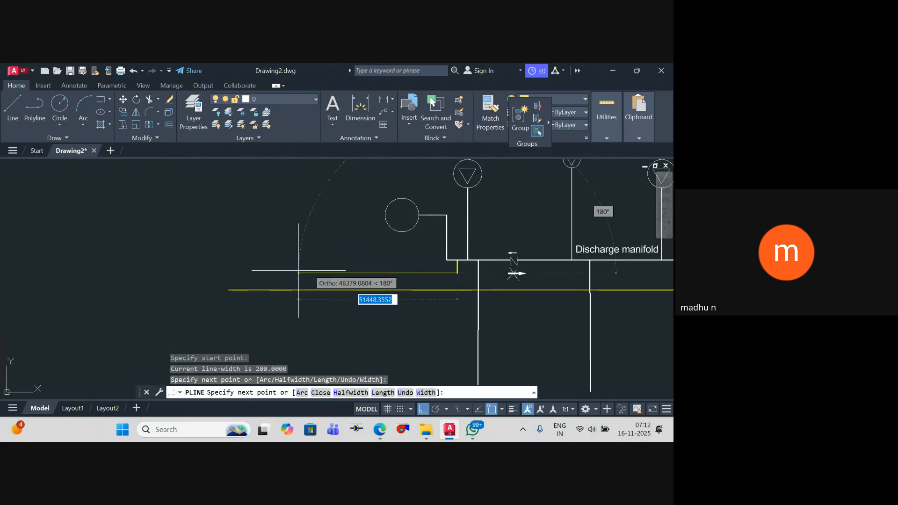
scroll(253, 266, "up", 2)
scroll(233, 267, "up", 2)
left_click(218, 280)
key("Escape")
key("Escape")
Step: Draw a narrow upright rectangle over the left ends of both yellow lines
scroll(220, 281, "down", 2)
middle_click_drag(244, 272, 279, 252)
type("rec")
key("Return")
scroll(253, 270, "up", 4)
left_click(239, 227)
middle_click_drag(243, 295, 252, 275)
left_click(272, 305)
key("Escape")
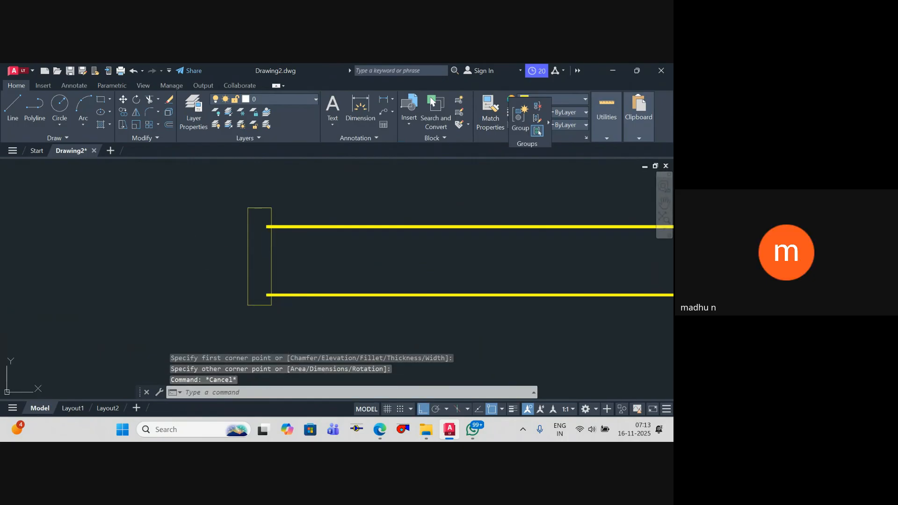
Step: Trim away the ends of both yellow lines that lie inside the rectangle
type("tr")
key("Return")
left_click(269, 295)
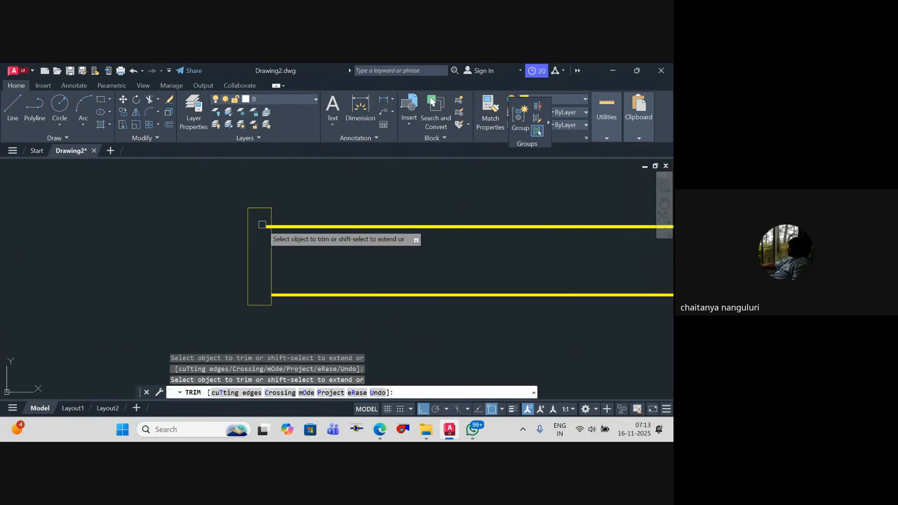
left_click(262, 225)
key("Escape")
key("Escape")
scroll(261, 281, "down", 3)
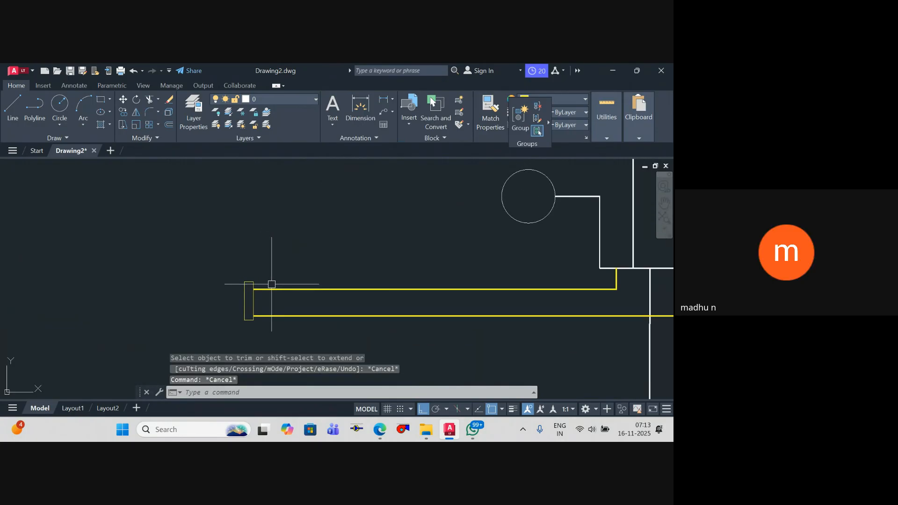
Step: Draw a horizontal line across the rectangle, dividing it between the two yellow lines
middle_click_drag(261, 285, 196, 334)
scroll(229, 303, "up", 2)
scroll(271, 297, "down", 3)
type("l")
key("Return")
scroll(189, 337, "up", 5)
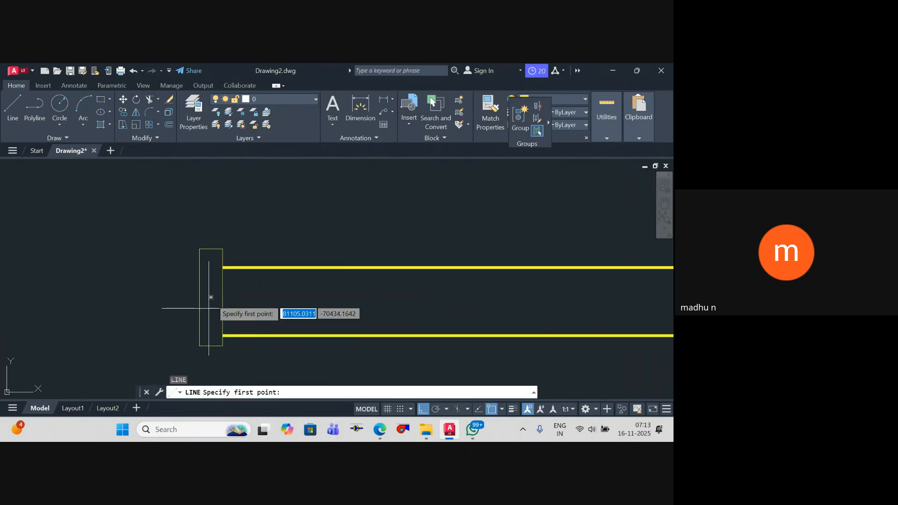
left_click(222, 288)
key("Escape")
key("Escape")
key("Escape")
key("Escape")
scroll(256, 291, "down", 3)
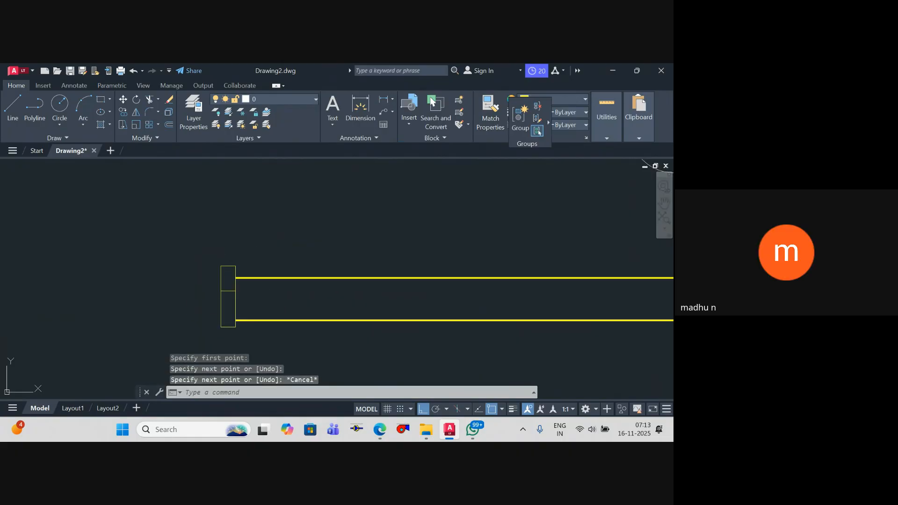
scroll(317, 293, "up", 2)
middle_click_drag(307, 313, 310, 283)
scroll(300, 298, "up", 1)
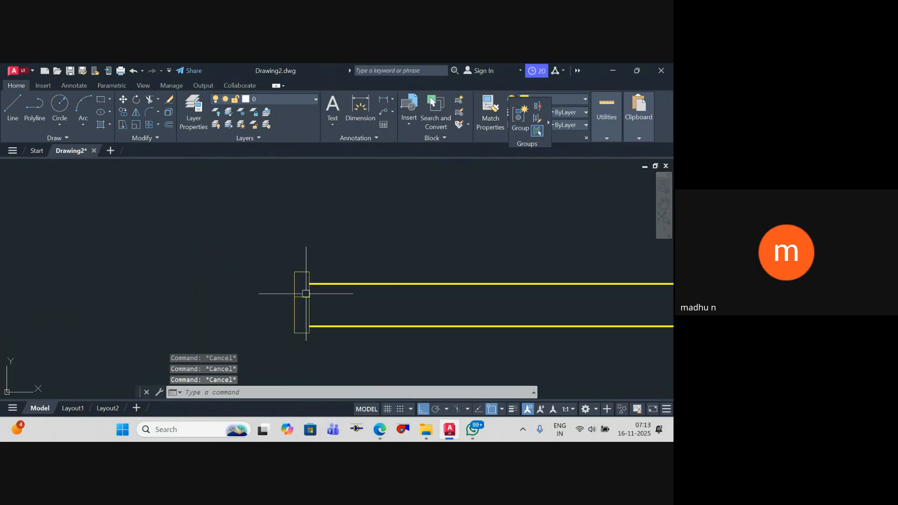
type("PL")
scroll(280, 289, "up", 2)
key("Return")
scroll(262, 280, "up", 3)
key("Escape")
Step: Draw a small rectangle to the left of the divided rectangle, level with its upper section
type("rec")
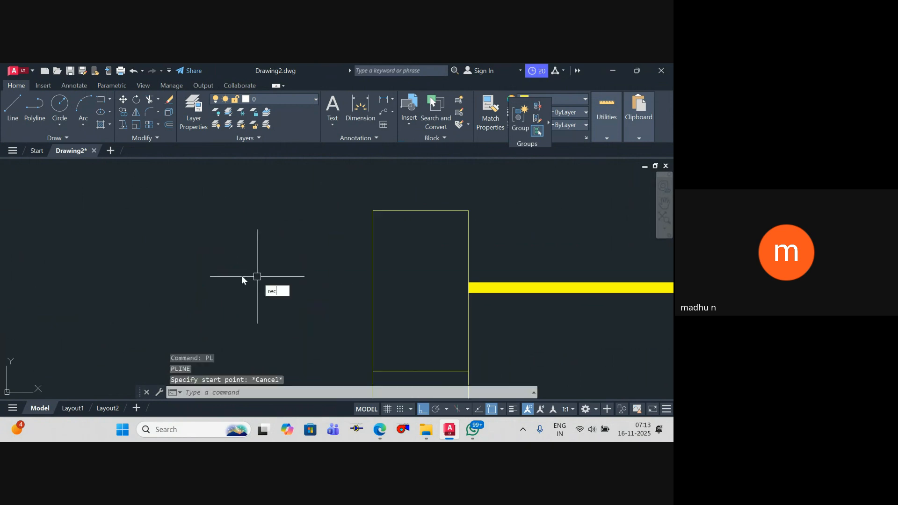
key("Return")
left_click(239, 275)
left_click(267, 310)
key("Escape")
Step: Connect the small rectangle's right edge to the divided rectangle's left edge with a horizontal polyline
type("pl")
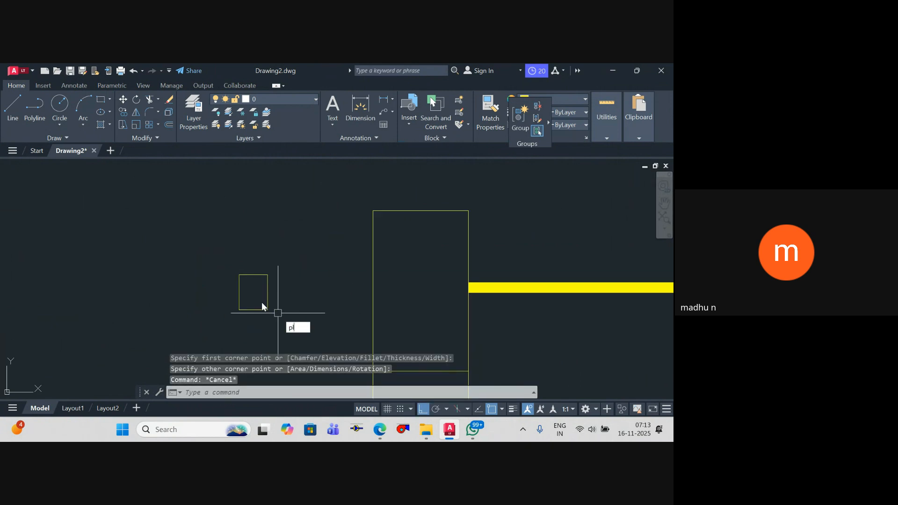
key("Return")
left_click(274, 294)
key("Escape")
key("Return")
left_click(268, 291)
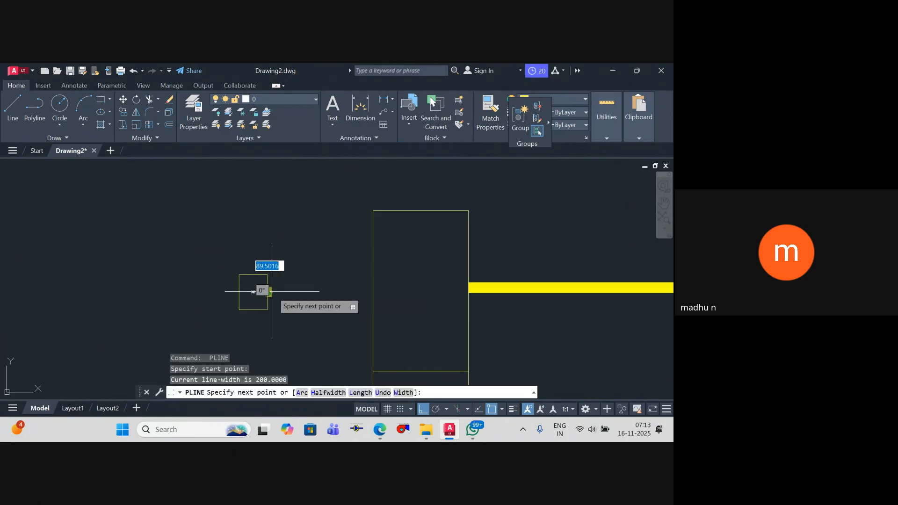
left_click(373, 292)
key("Escape")
Step: Copy the small rectangle and its connecting polyline straight down three times along the divided rectangle's left side
left_click(327, 321)
left_click(241, 256)
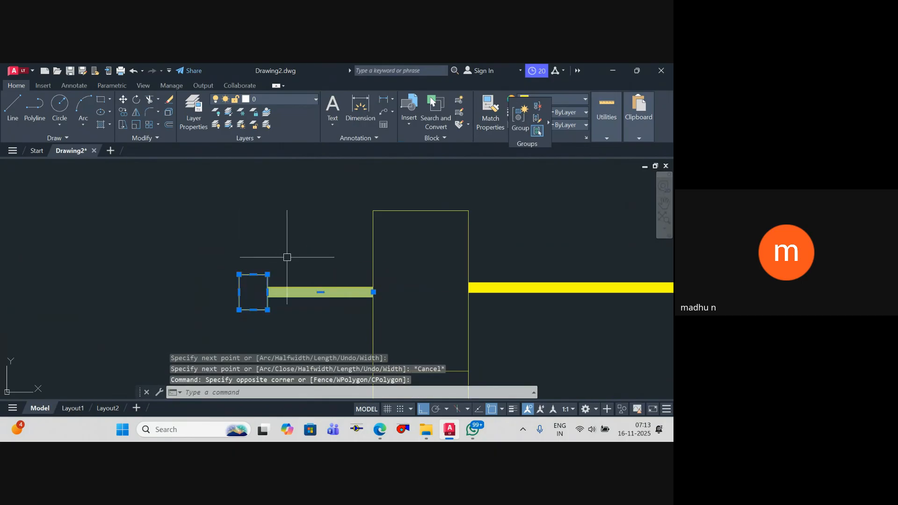
scroll(313, 257, "down", 4)
type("co")
key("Return")
left_click(257, 299)
middle_click_drag(258, 334, 253, 273)
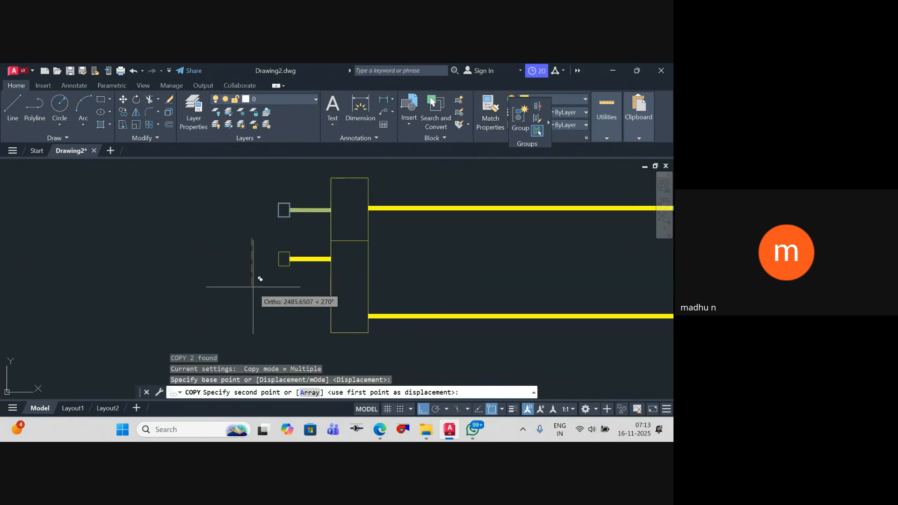
left_click(253, 285)
left_click(255, 319)
left_click(257, 350)
key("Escape")
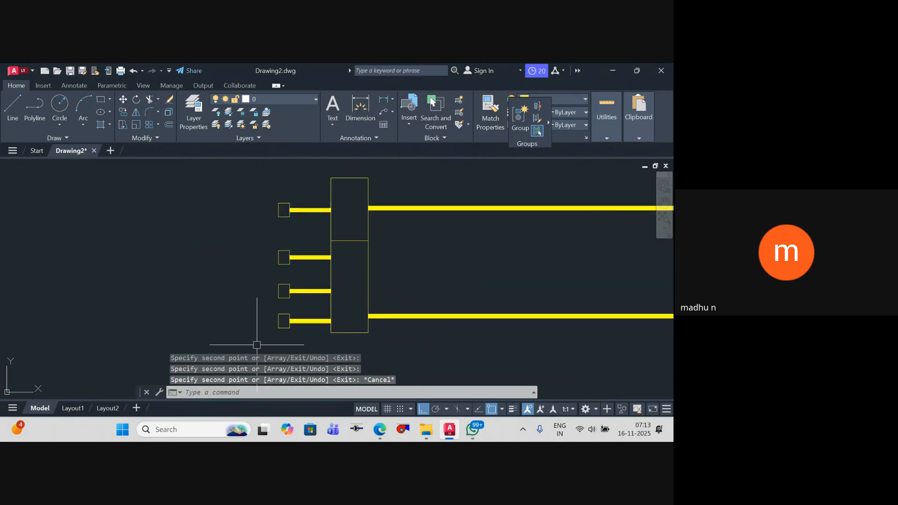
key("Escape")
Step: Inspect the yellow four-inlet assembly and its two lines running to the discharge manifold
scroll(255, 297, "down", 2)
scroll(242, 234, "down", 5)
key("Escape")
scroll(193, 257, "up", 5)
key("Escape")
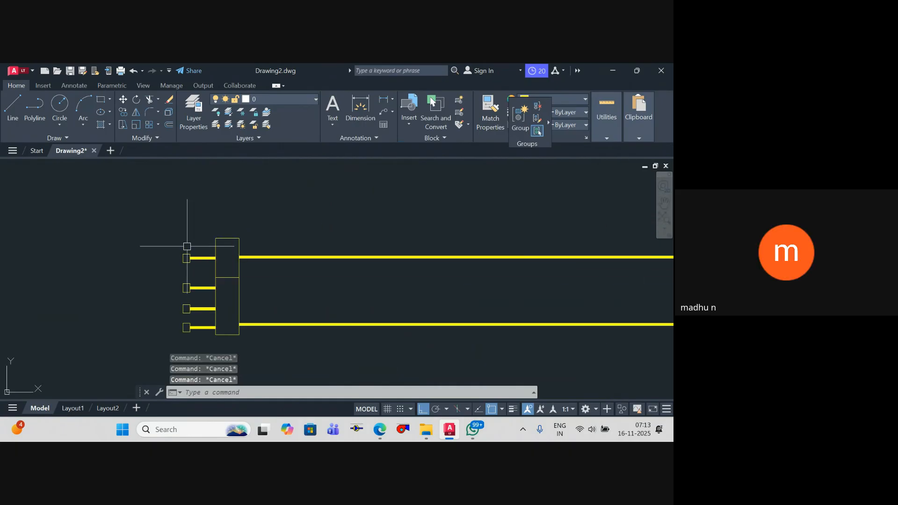
scroll(177, 283, "down", 2)
mouse_move(176, 284)
middle_mouse_down()
mouse_move(125, 276)
mouse_move(40, 296)
mouse_move(40, 311)
mouse_move(70, 309)
middle_mouse_up()
scroll(125, 275, "down", 2)
scroll(131, 283, "up", 2)
scroll(131, 287, "down", 2)
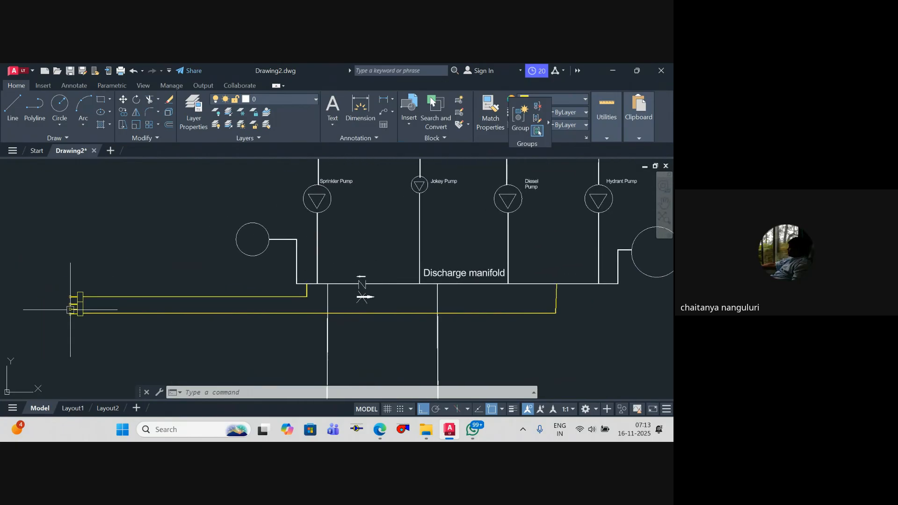
scroll(70, 310, "up", 4)
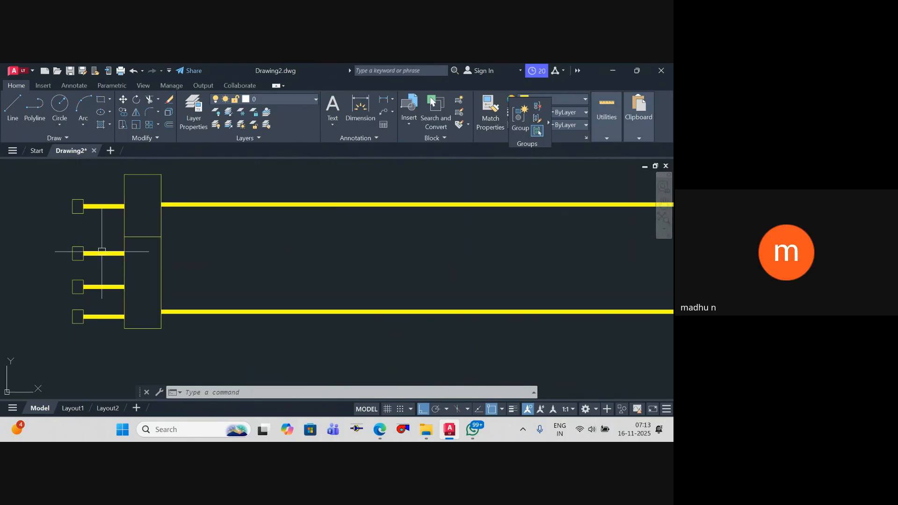
scroll(123, 304, "down", 3)
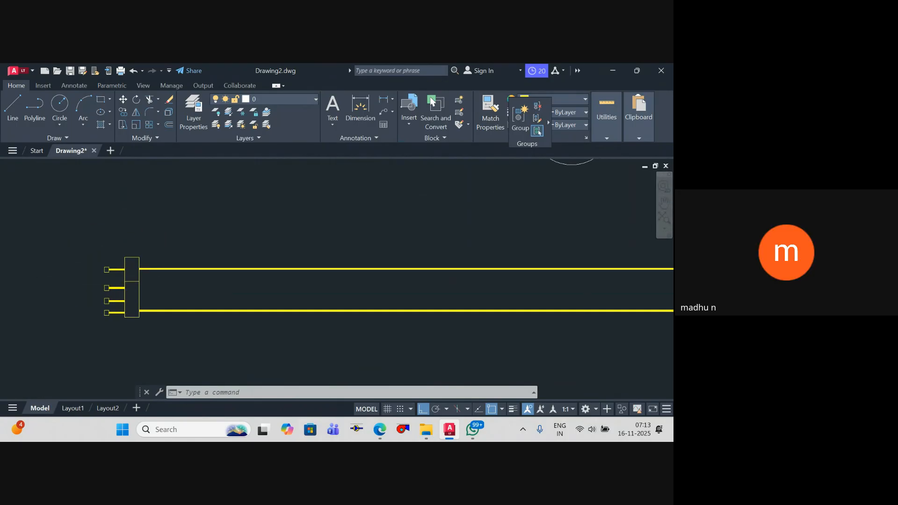
scroll(111, 261, "up", 2)
scroll(126, 235, "down", 5)
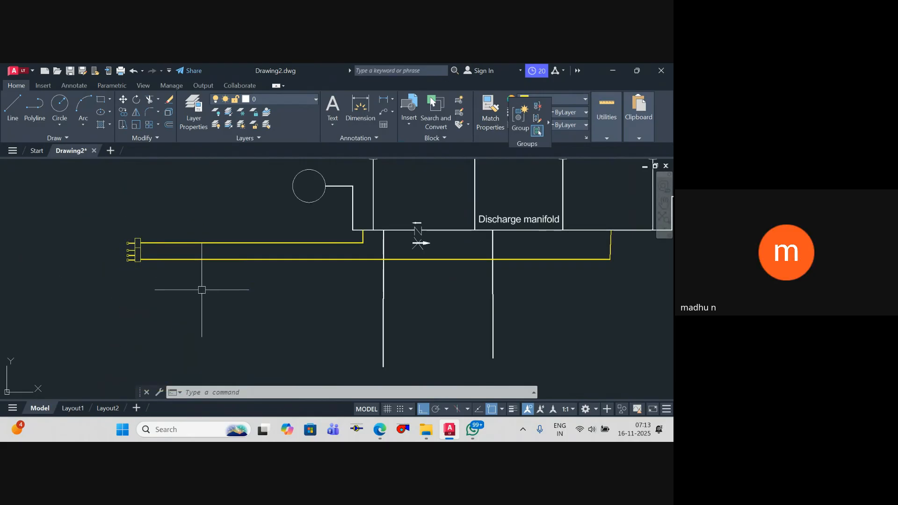
scroll(142, 257, "up", 4)
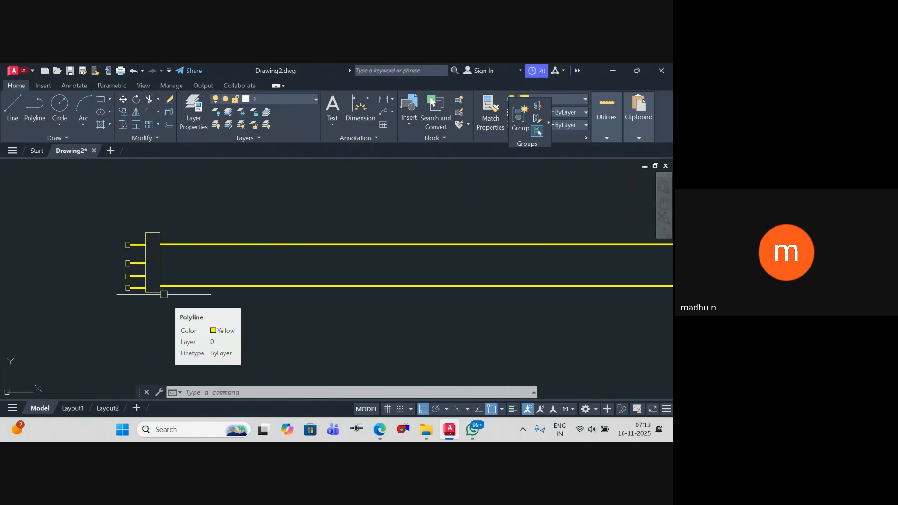
Step: Examine how the yellow four-inlet connection's two lines join the discharge manifold below the pump branches
scroll(192, 273, "up", 2)
scroll(310, 245, "down", 5)
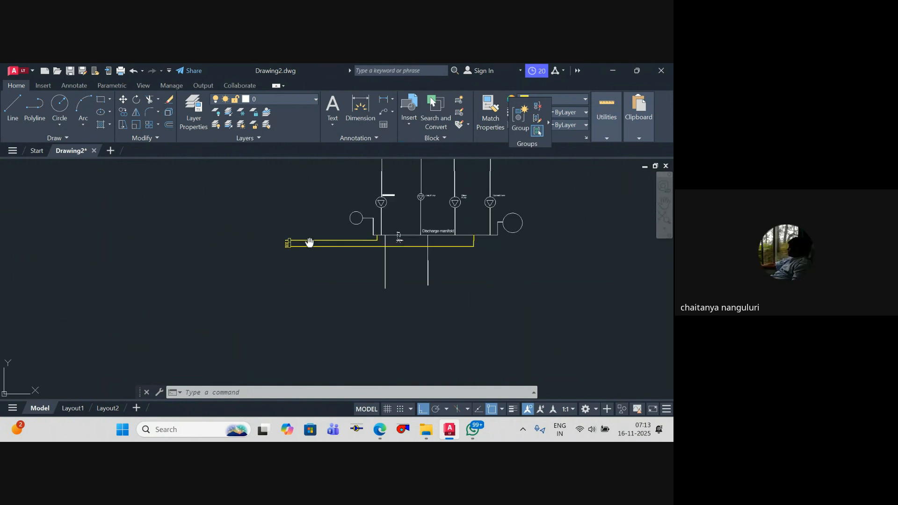
scroll(272, 250, "up", 8)
scroll(290, 255, "down", 4)
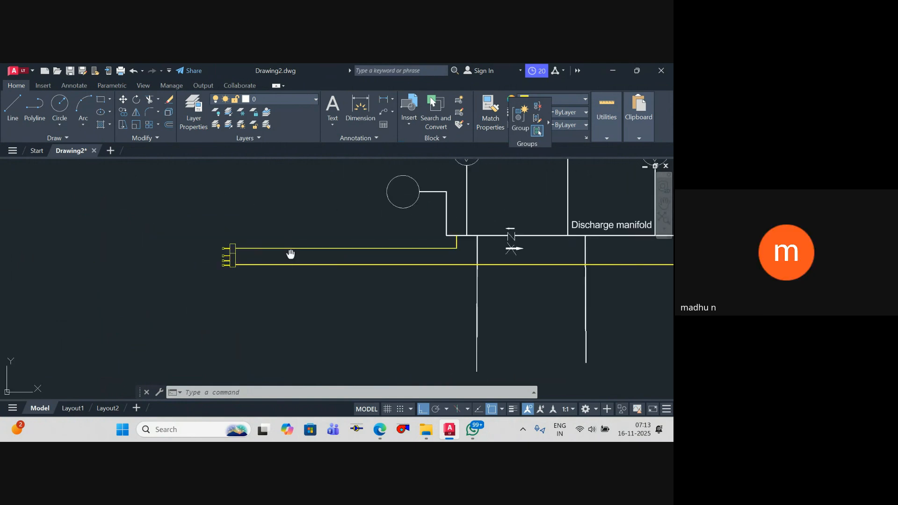
middle_click_drag(291, 255, 174, 322)
scroll(290, 294, "down", 2)
middle_click_drag(289, 294, 263, 294)
scroll(394, 260, "up", 2)
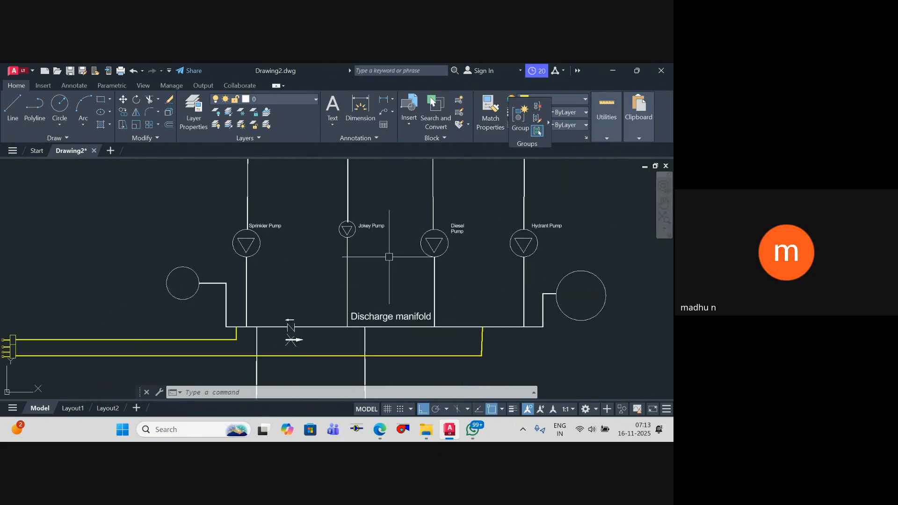
scroll(463, 258, "down", 2)
scroll(196, 314, "up", 6)
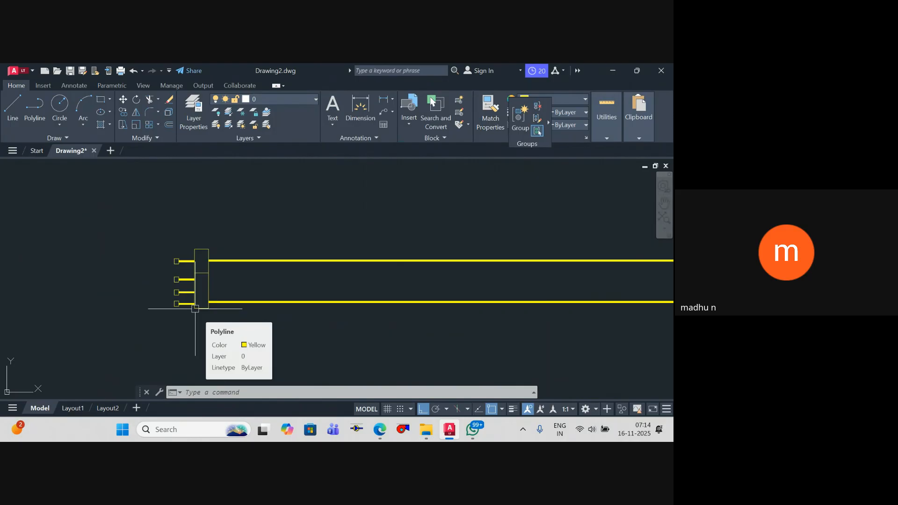
scroll(260, 297, "down", 5)
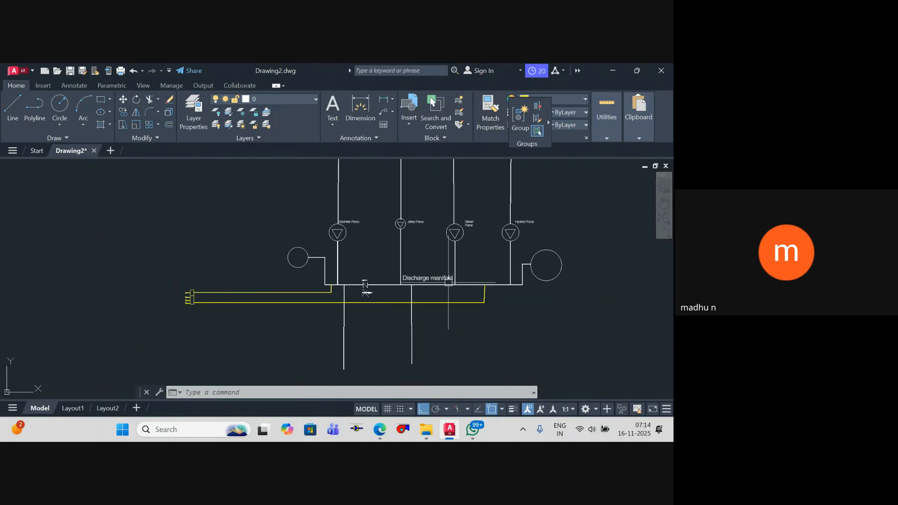
scroll(258, 363, "up", 2)
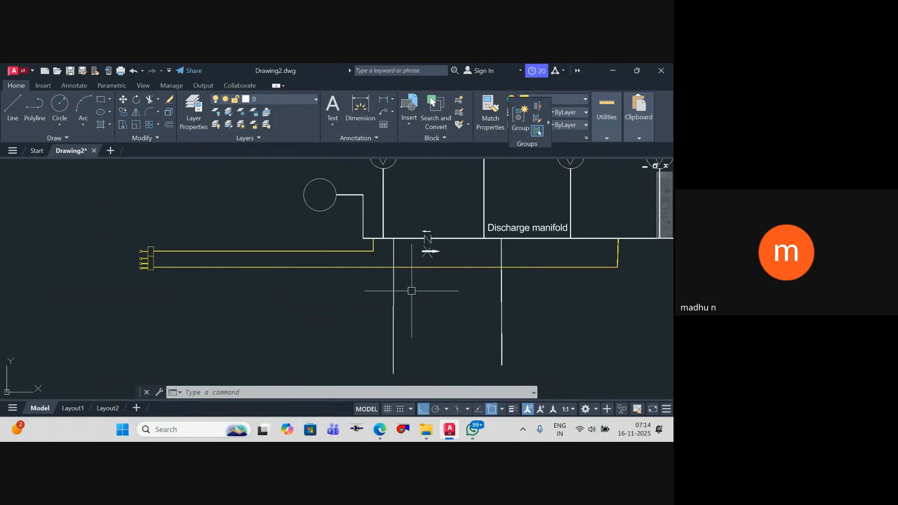
middle_click_drag(627, 233, 600, 250)
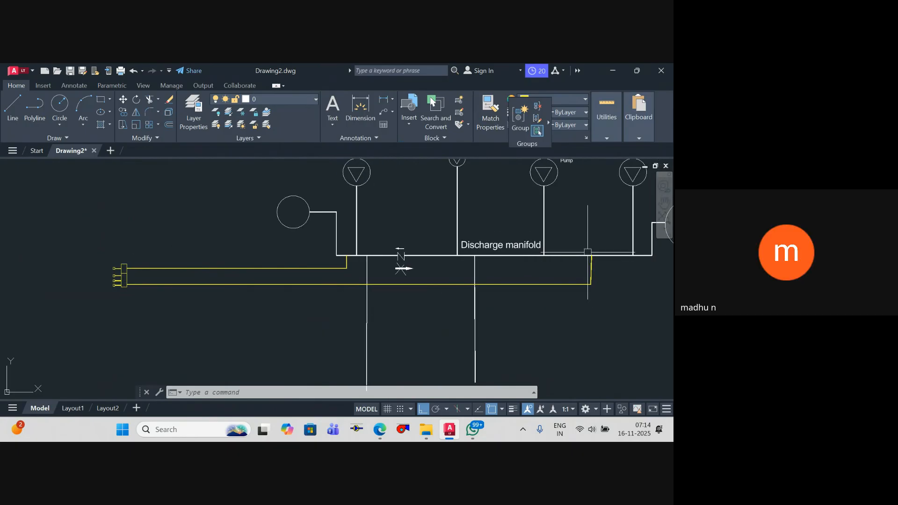
scroll(140, 281, "up", 5)
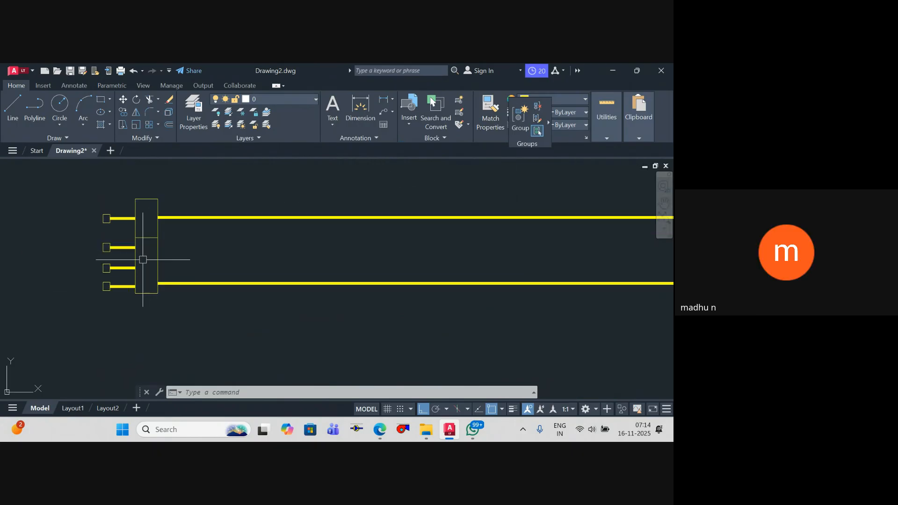
scroll(142, 259, "up", 4)
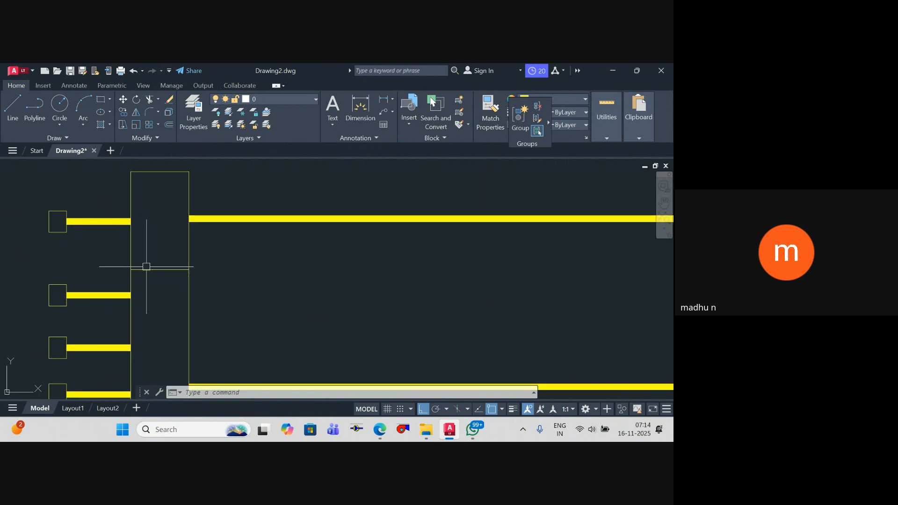
Step: Draw an L-shaped polyline from the midpoint of the divided rectangle's top edge, going up and turning right
scroll(197, 265, "down", 2)
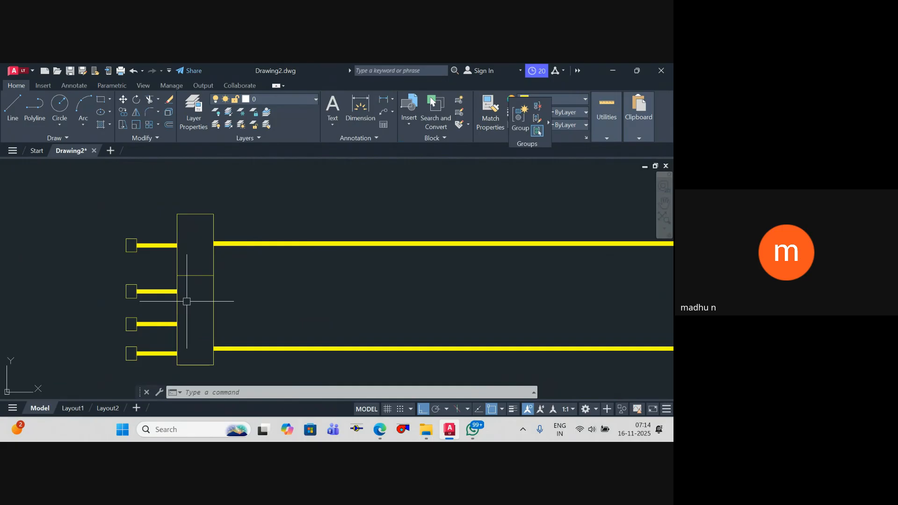
type("pl")
key("Return")
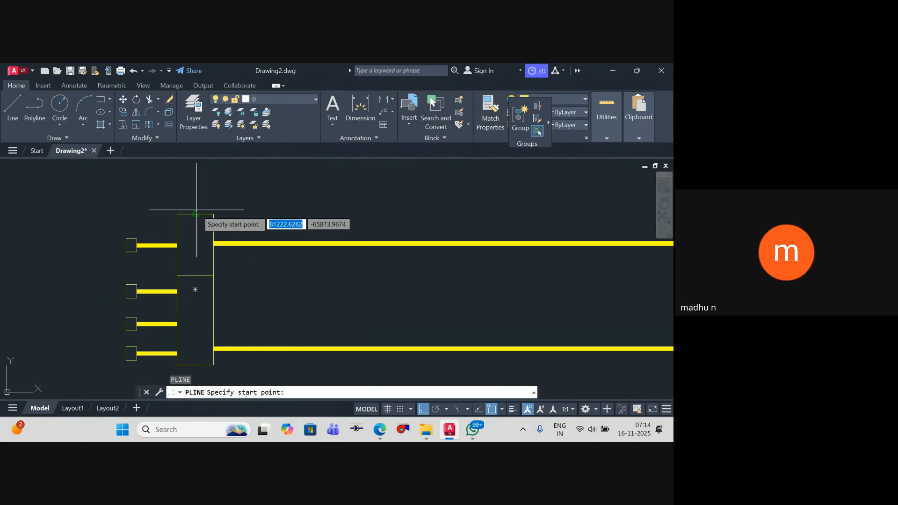
left_click(195, 214)
left_click(196, 186)
left_click(244, 185)
key("Escape")
scroll(244, 183, "down", 4)
Step: Draw a matching L-shaped polyline from the middle of the divided rectangle's bottom edge, going down and turning right
key("Return")
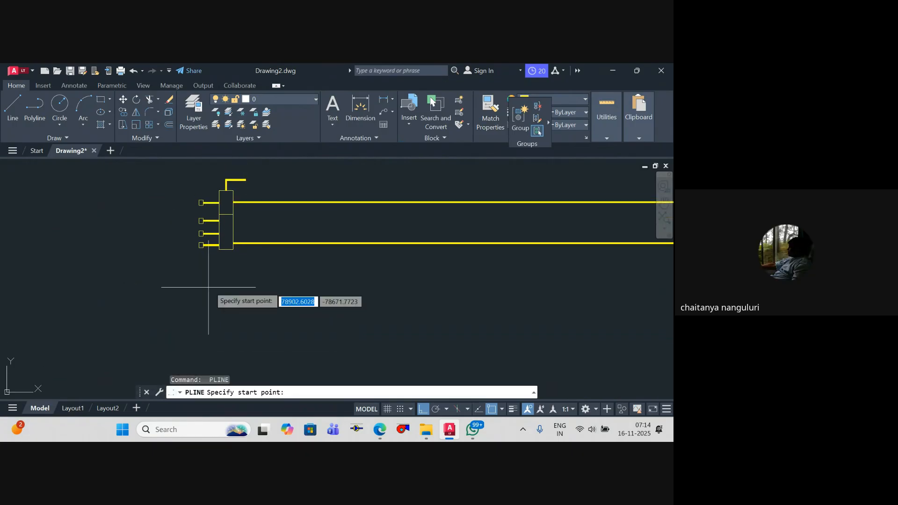
left_click(225, 253)
left_click(226, 266)
left_click(246, 266)
key("Escape")
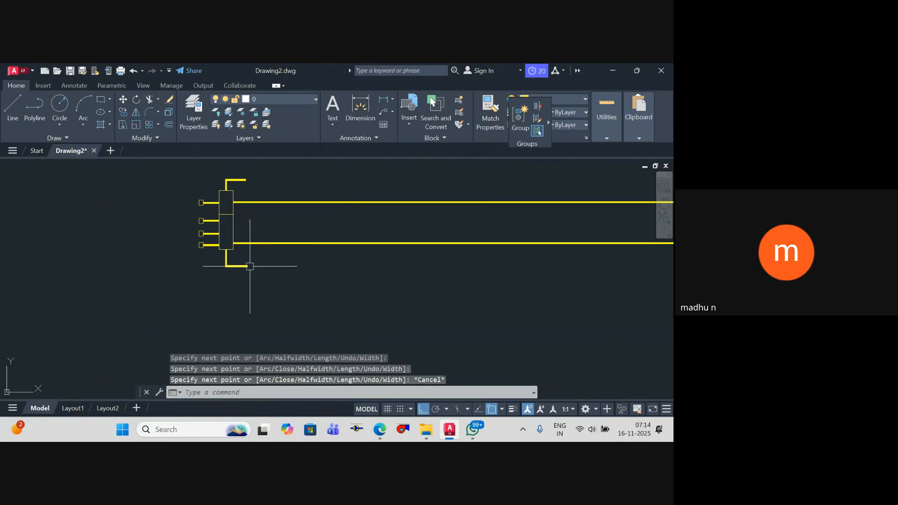
Step: Draw a short vertical polyline bar across the free end of the lower L-shaped branch
key("Return")
left_click(247, 256)
scroll(247, 272, "up", 4)
left_click(246, 272)
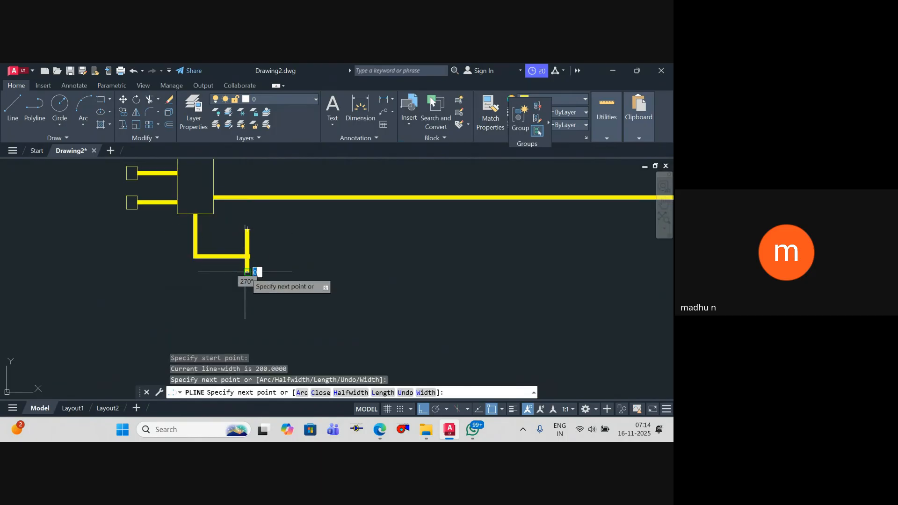
key("Escape")
Step: Copy the vertical bar a short distance to the right of the lower branch's end
left_click(248, 259)
type("co")
key("Return")
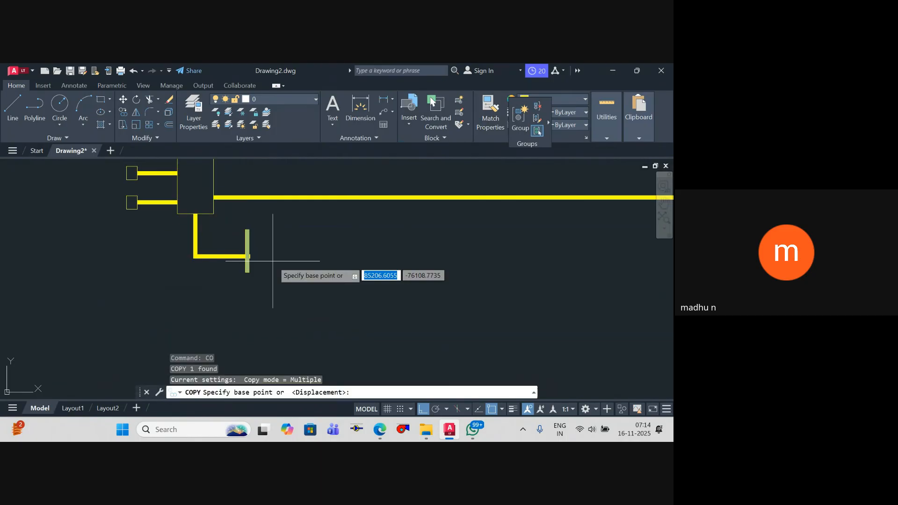
left_click(273, 271)
left_click(287, 262)
key("Return")
Step: Shorten the copied outer bar and centre it vertically beside the bar on the lower branch's end
left_click(262, 247)
left_click(262, 262)
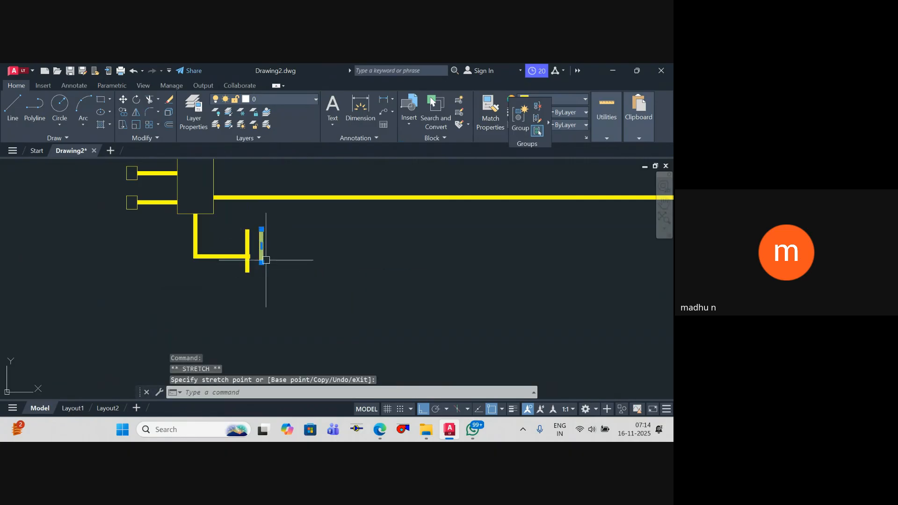
key("Return")
left_click(262, 246)
left_click(262, 253)
key("Escape")
Step: Copy the shortened bar straight up beside the end of the upper L-shaped branch
left_click(262, 254)
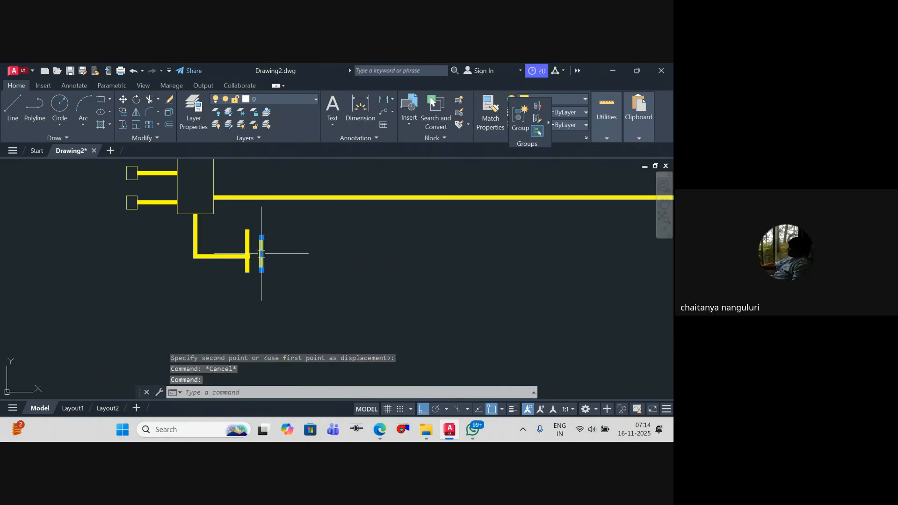
type("co")
key("Return")
left_click(262, 254)
middle_click_drag(269, 197, 281, 299)
scroll(277, 248, "up", 2)
left_click(275, 221)
key("Escape")
Step: Move the copied bar left so it meets the free end of the upper branch
left_click(278, 223)
type("m")
key("Return")
left_click(306, 228)
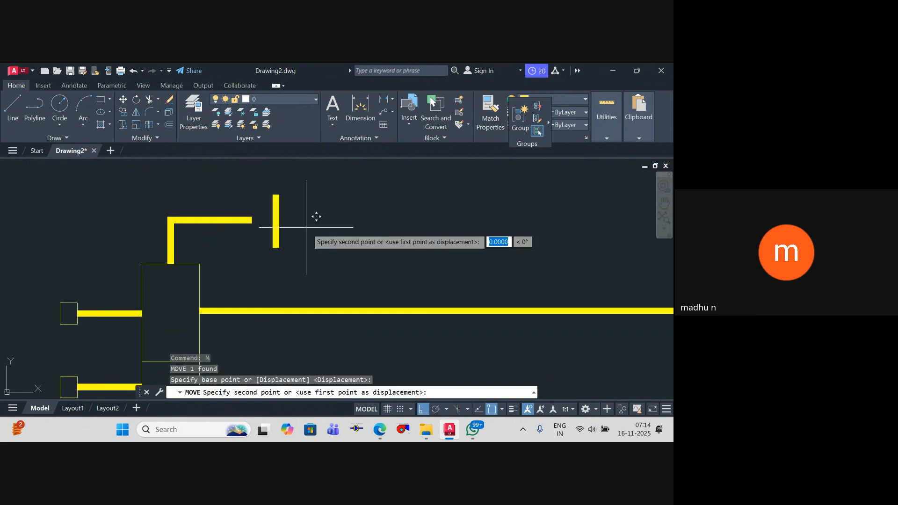
left_click(287, 228)
Step: Copy the upper branch's end bar a short distance to the right to form a parallel pair
left_click(256, 220)
type("co")
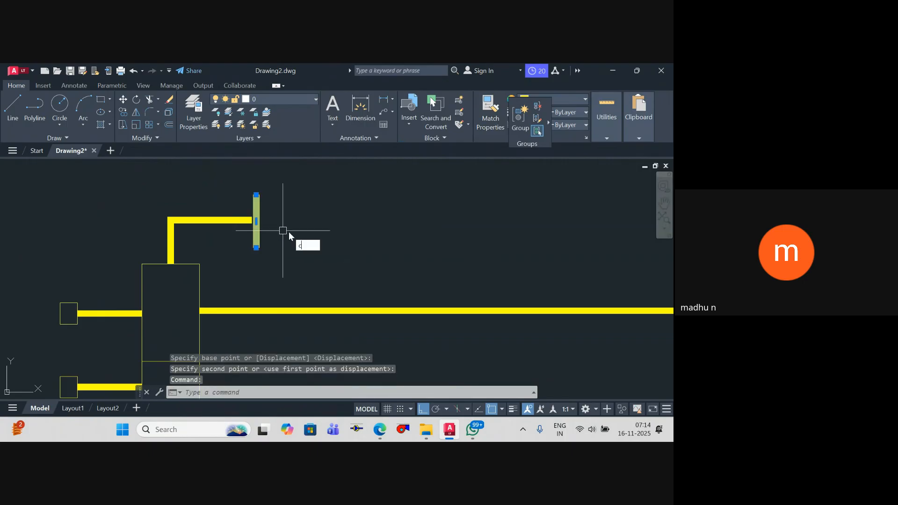
key("Return")
left_click(283, 234)
left_click(303, 234)
key("Escape")
scroll(320, 200, "down", 6)
key("Escape")
middle_click_drag(321, 234, 307, 242)
key("Escape")
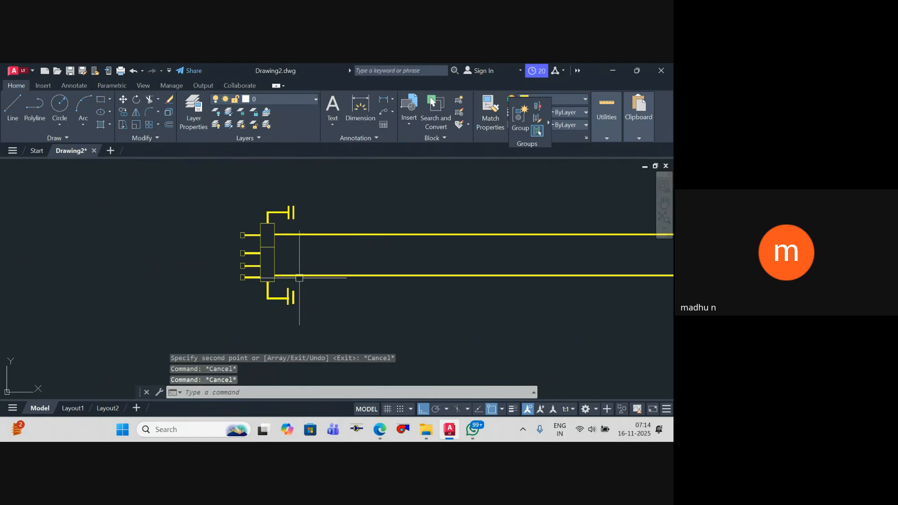
Step: Shorten the outer bar of the upper pair and move it to line up centrally with the inner bar
scroll(295, 201, "up", 2)
scroll(293, 219, "up", 3)
left_click(296, 254)
left_click(298, 253)
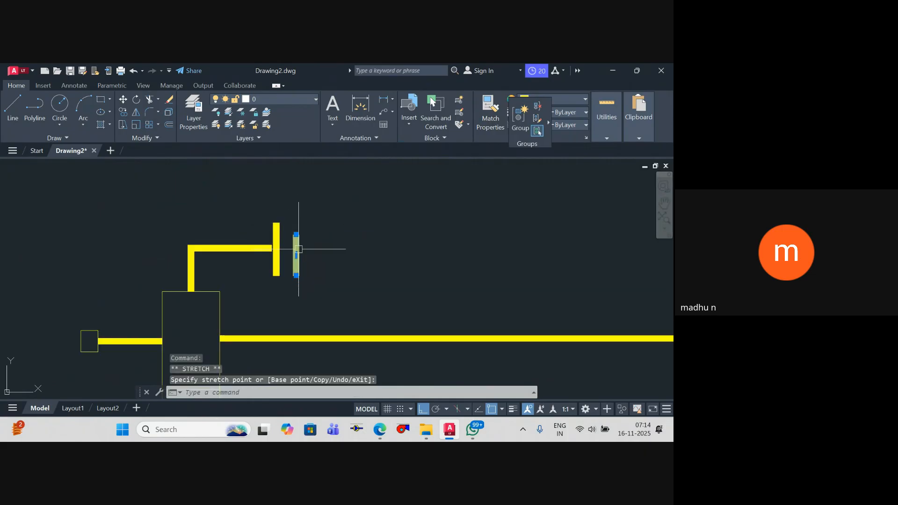
type("m")
key("Return")
key("Escape")
key("Escape")
scroll(316, 255, "down", 5)
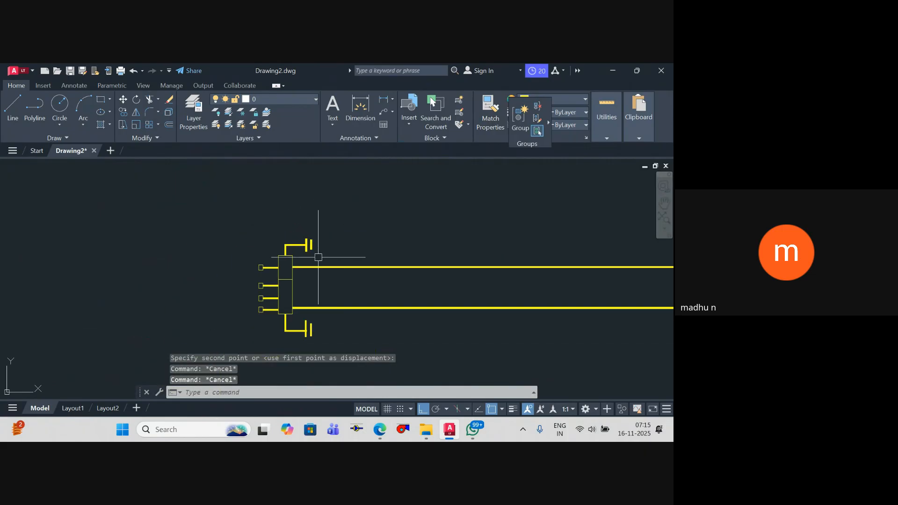
key("Escape")
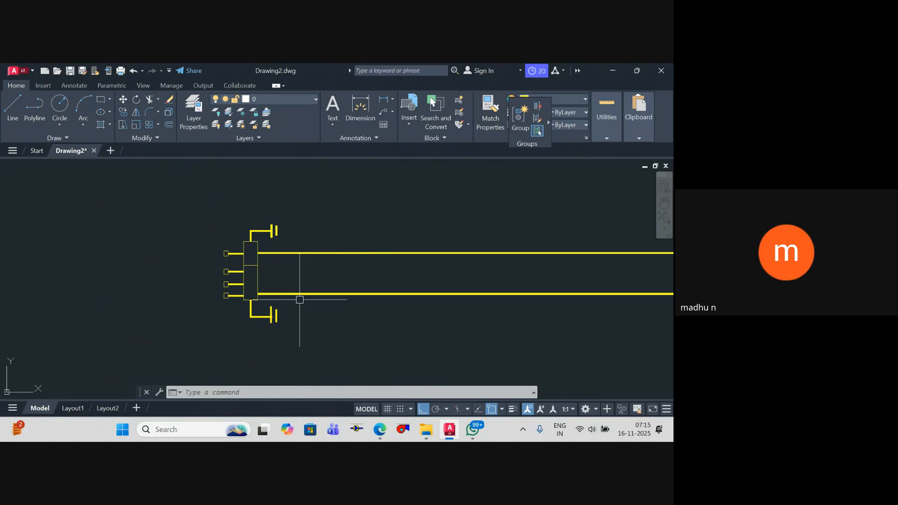
Step: Copy the "Suction manifold" text to an empty area of the drawing
scroll(367, 248, "down", 14)
middle_click_drag(390, 256, 331, 255)
key("Escape")
key("Escape")
key("Escape")
scroll(343, 216, "up", 12)
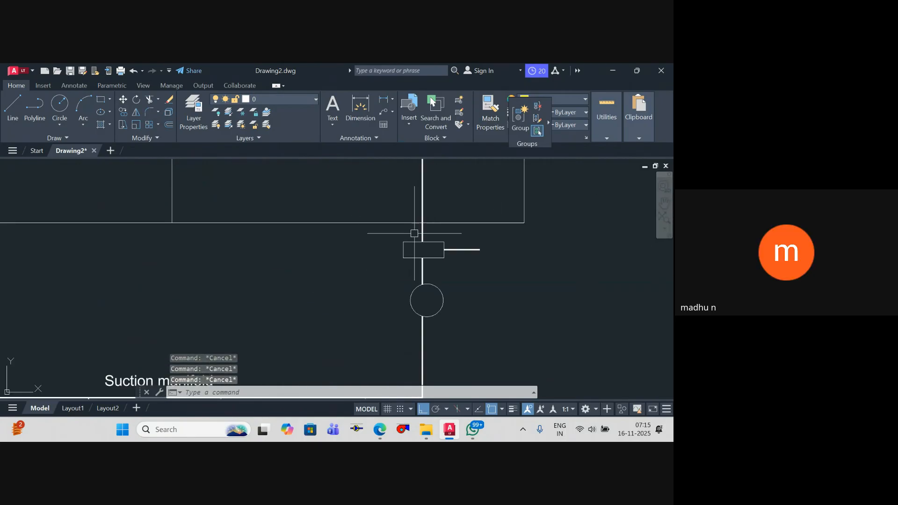
middle_click_drag(185, 370, 300, 297)
scroll(277, 307, "up", 2)
left_click(276, 308)
type("co")
key("Return")
left_click(237, 313)
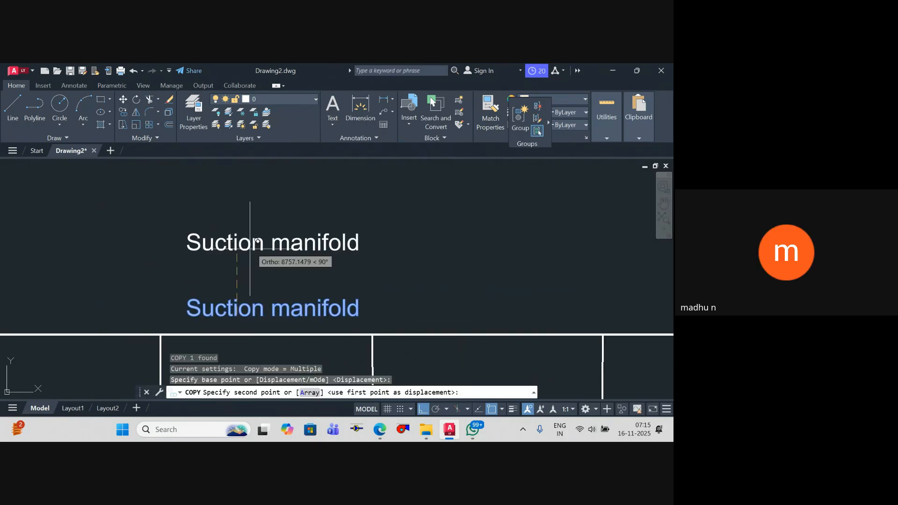
scroll(325, 262, "down", 12)
middle_click_drag(324, 262, 342, 180)
scroll(343, 274, "up", 7)
left_click(340, 284)
key("Escape")
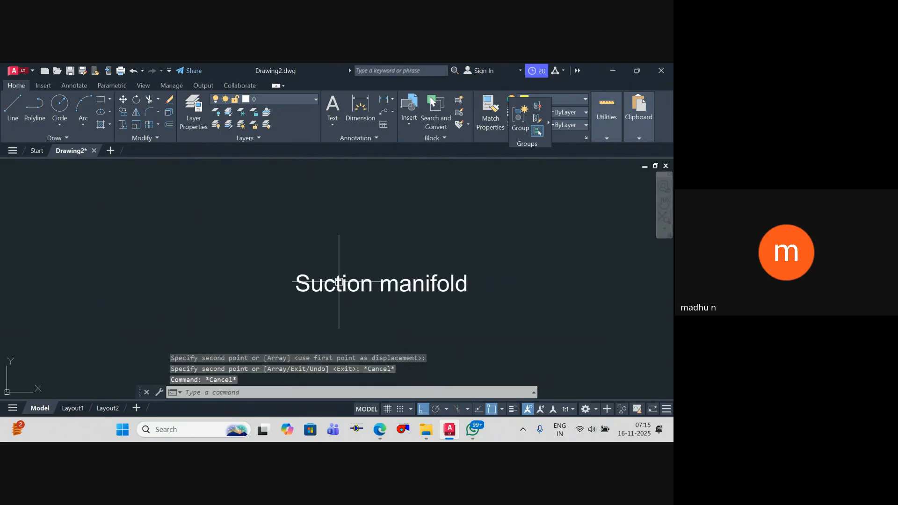
Step: Replace the copied text with the lines "Jokey", "Hydrant" and "Sprinkler"
double_click(355, 282)
key("Delete")
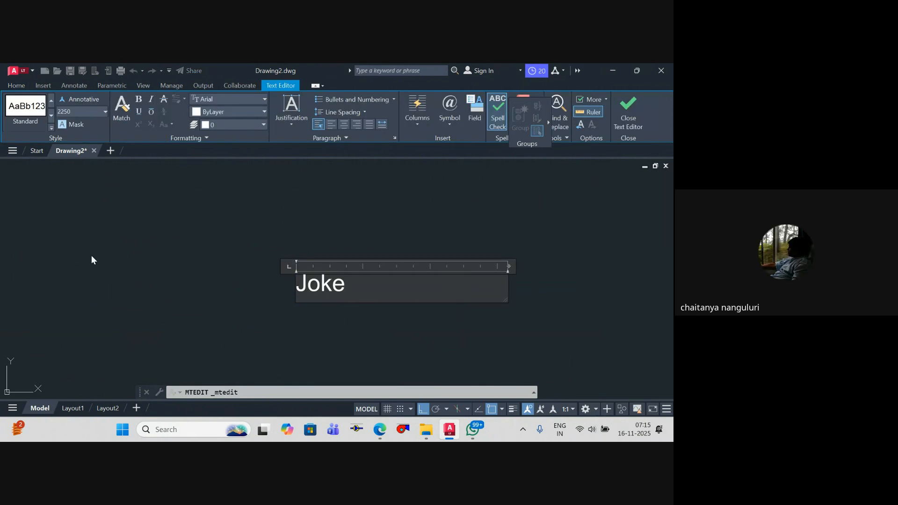
type("Jokey")
key("Return")
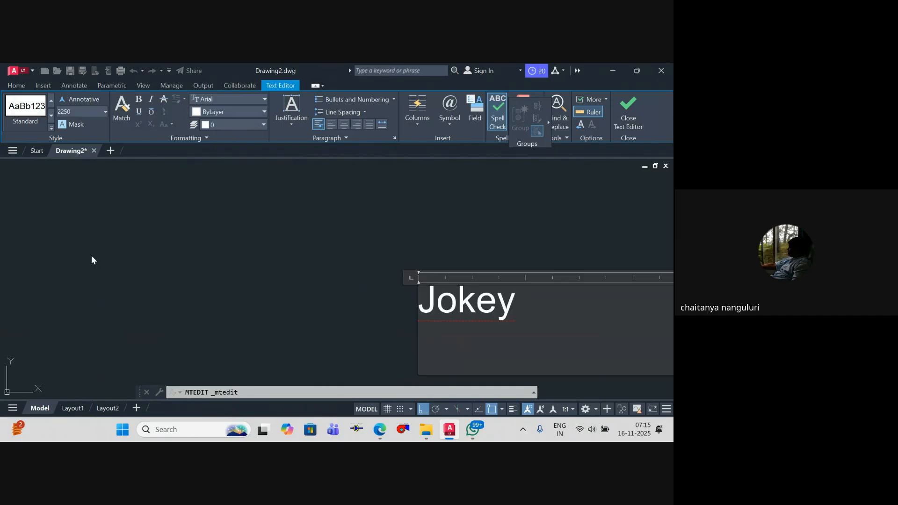
type("Hydrant")
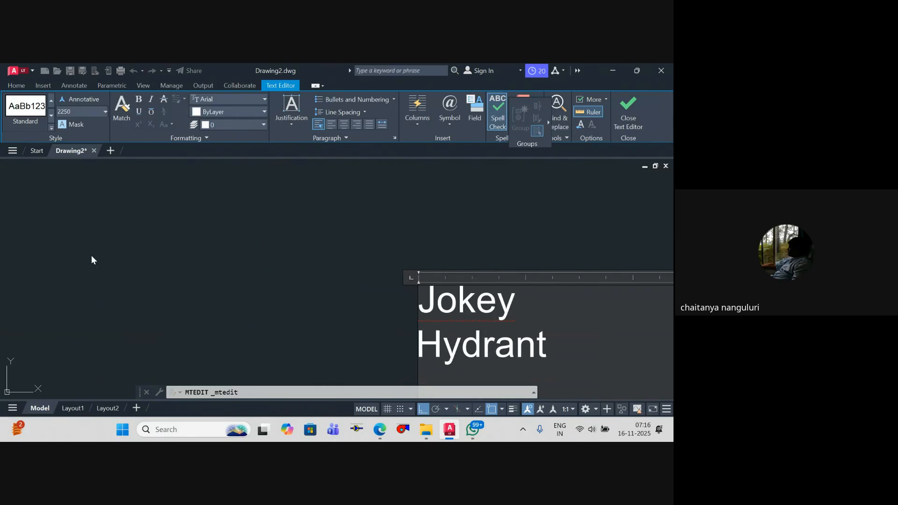
key("Return")
type("Sprinkler ")
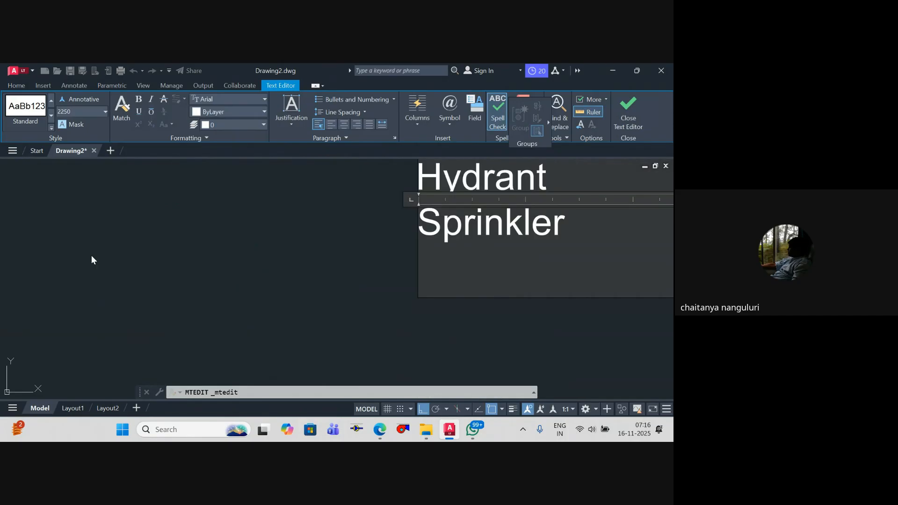
type("Bo")
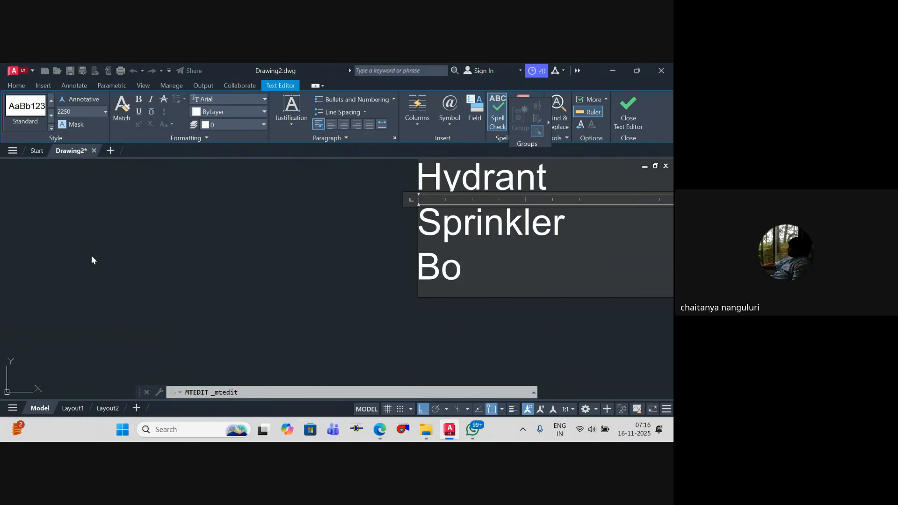
Step: Add the lines "Diesel" and "Booster" to the text and end all five lines with a colon
key("BackSpace")
key("BackSpace")
type("Die")
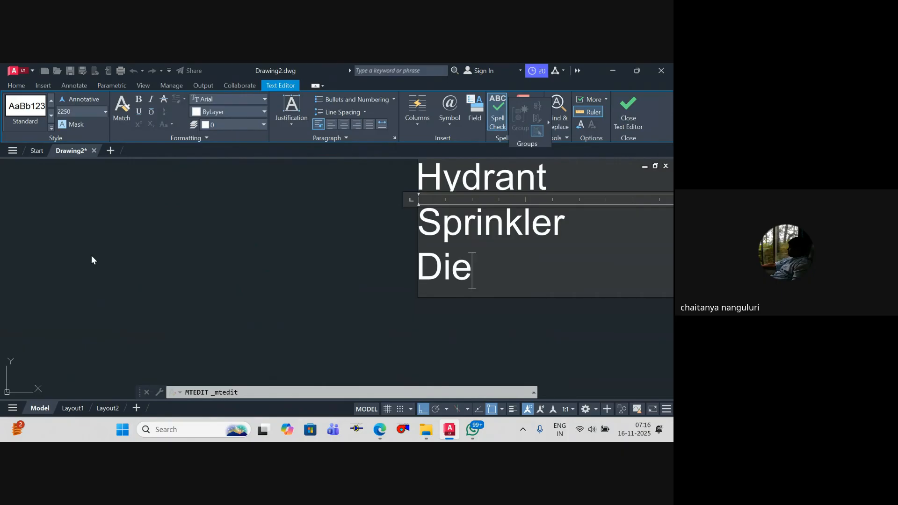
type("sel")
key("Return")
type("Boos")
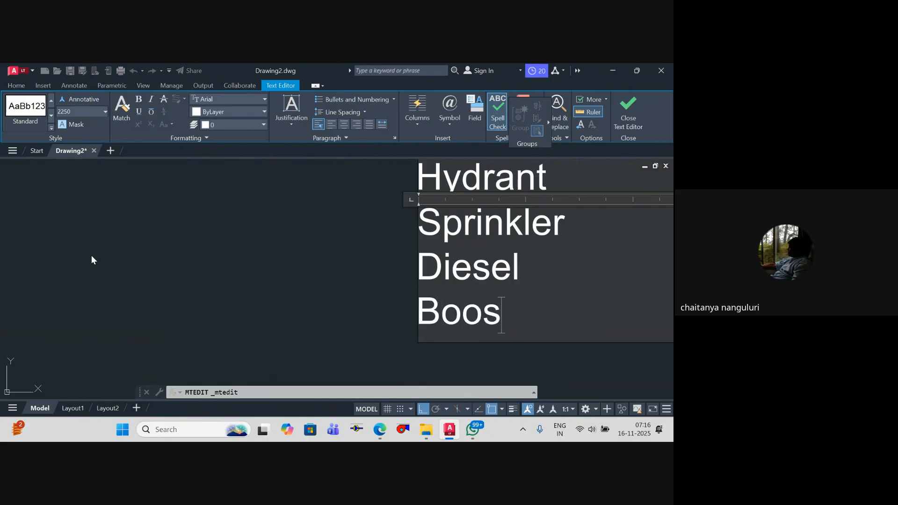
type("ter:")
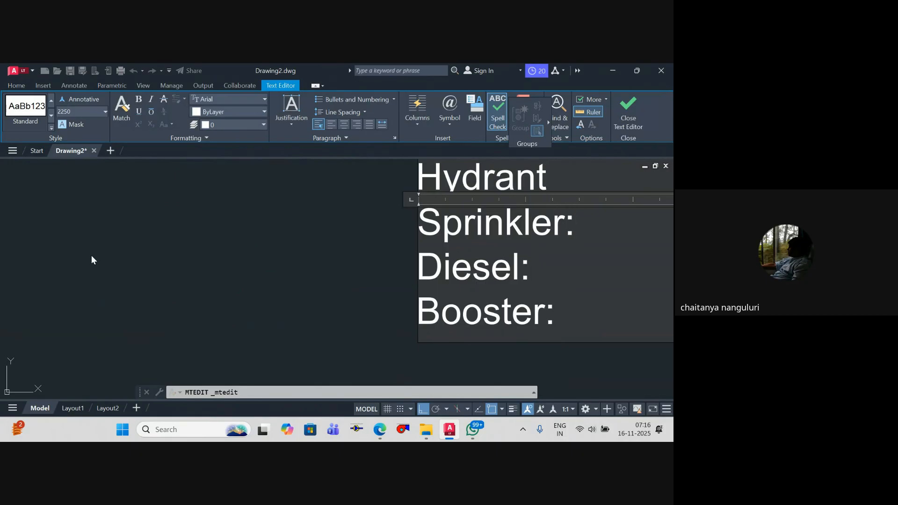
key("Up")
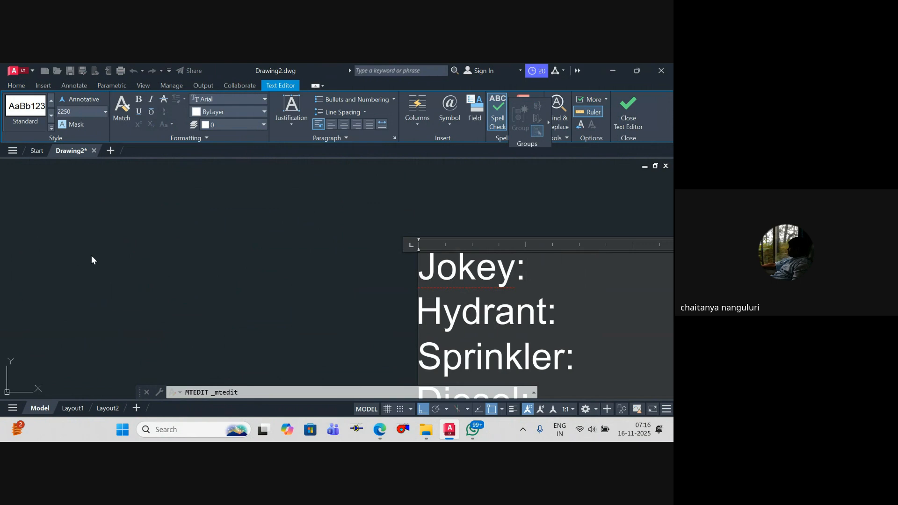
Step: Add the values 8Kg and 7Kg after "Jokey:" in the pump list text
type("8")
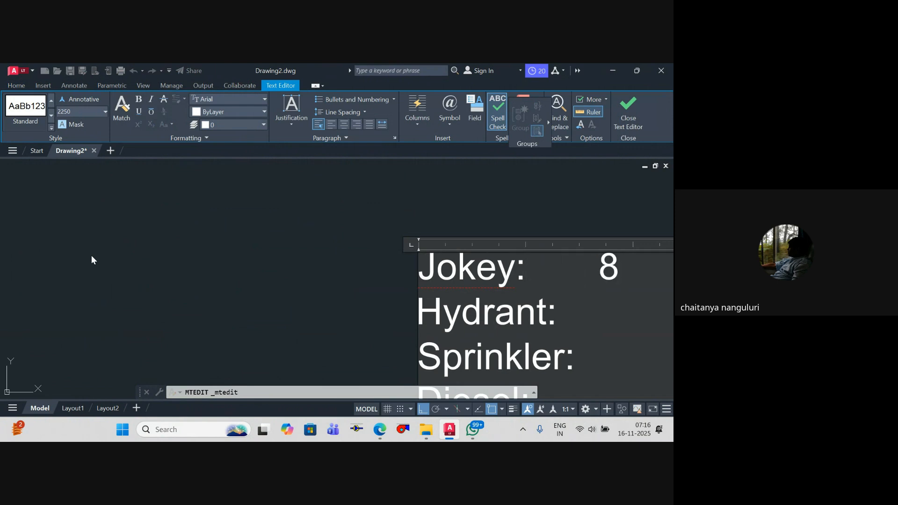
type("Kg")
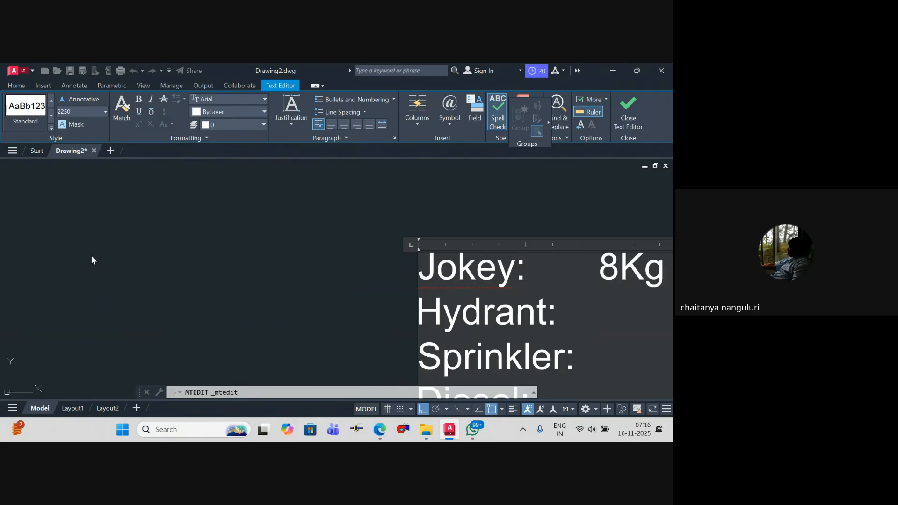
key("Left")
key("Right")
key("Right")
key("Right")
key("Left")
key("Right")
key("Right")
scroll(364, 205, "down", 4)
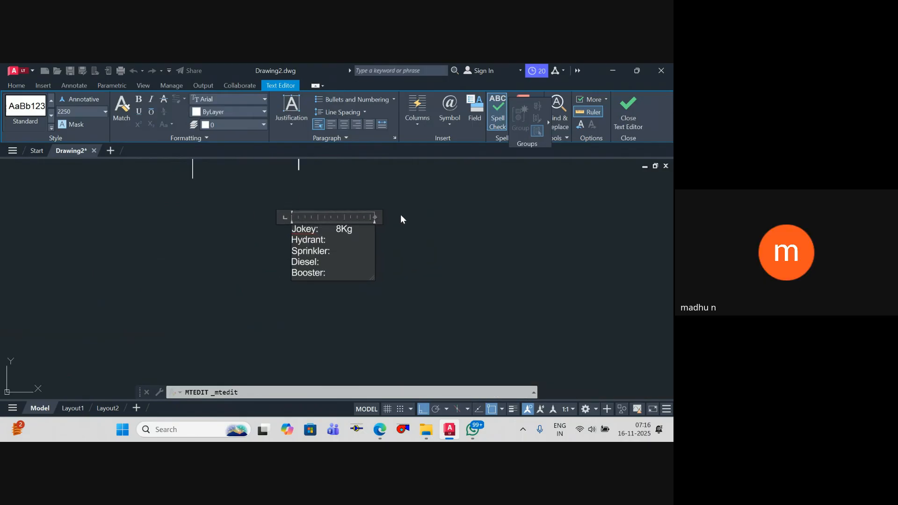
scroll(400, 215, "up", 2)
type("7Kh")
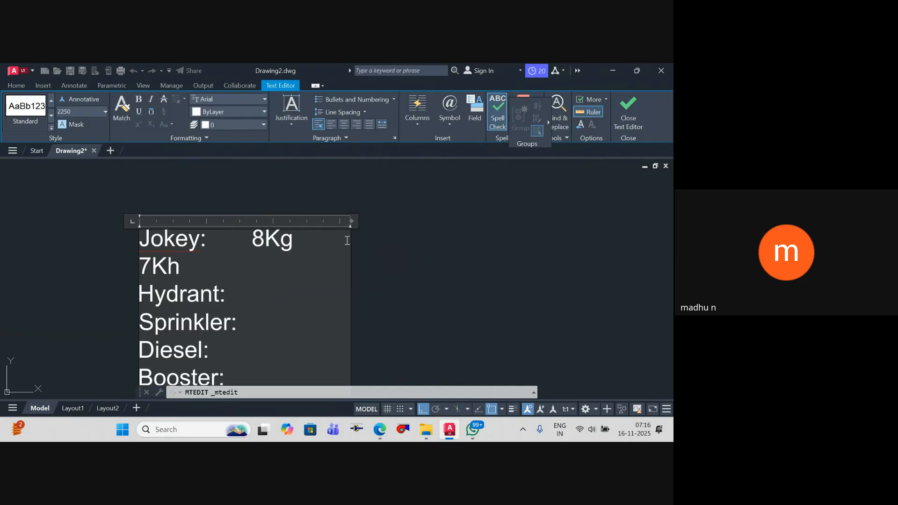
key("BackSpace")
type("g")
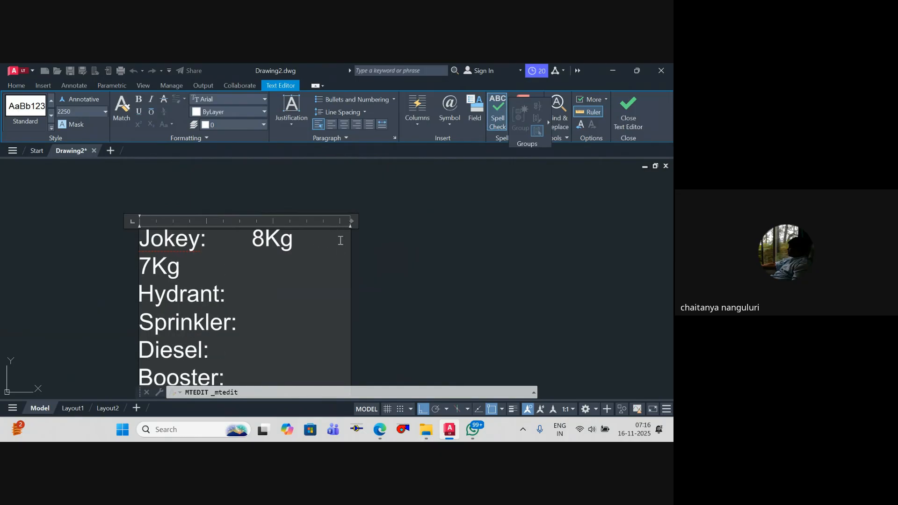
key("Escape")
Step: Widen the pump list's text box so that both Jokey values fit on one line
scroll(297, 242, "down", 2)
left_click(296, 242)
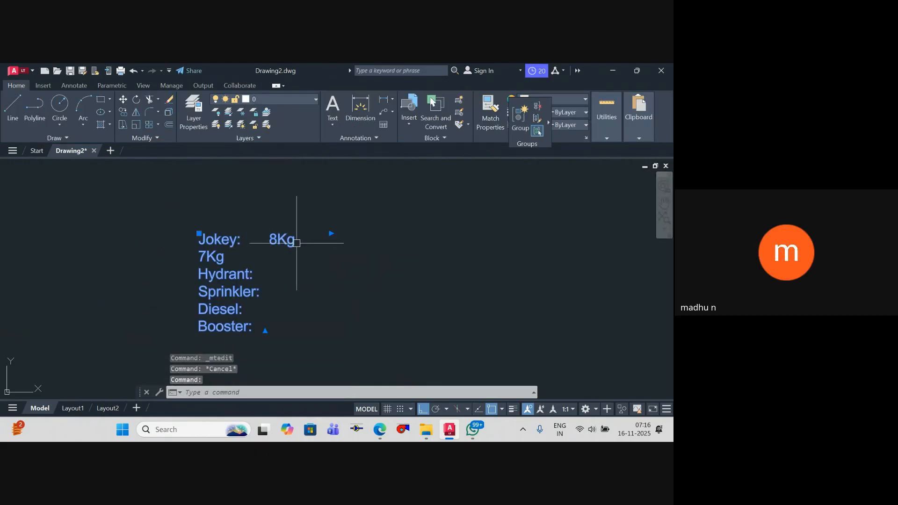
left_click(331, 232)
left_click(380, 259)
key("Escape")
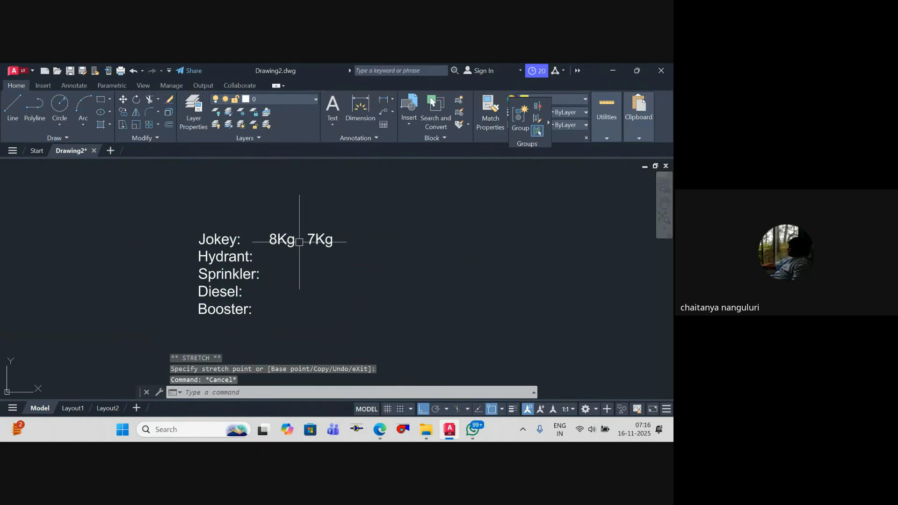
Step: Enter 6Kg on the Hydrant line and 5.8 Kg on the Sprinkler line of the pump list
scroll(279, 252, "up", 2)
double_click(275, 234)
left_click(276, 262)
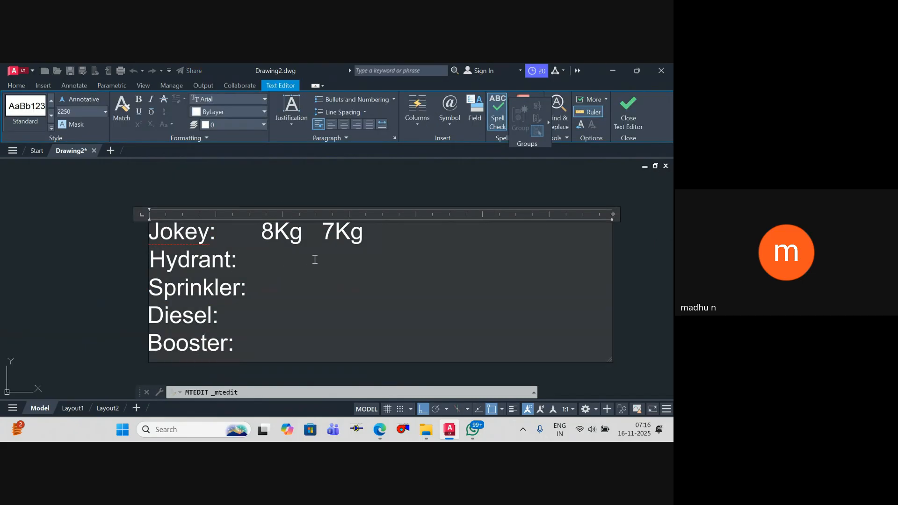
type("6K")
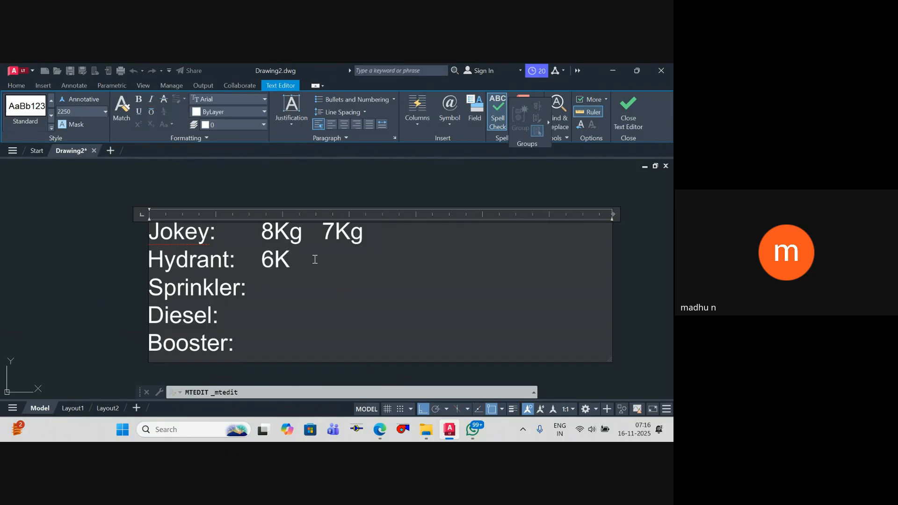
type("g")
key("Down")
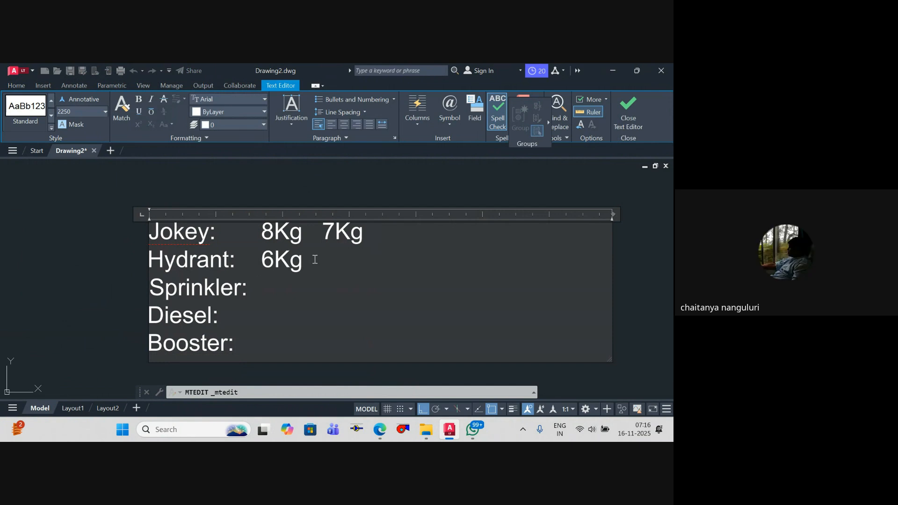
type("5.8 Kg")
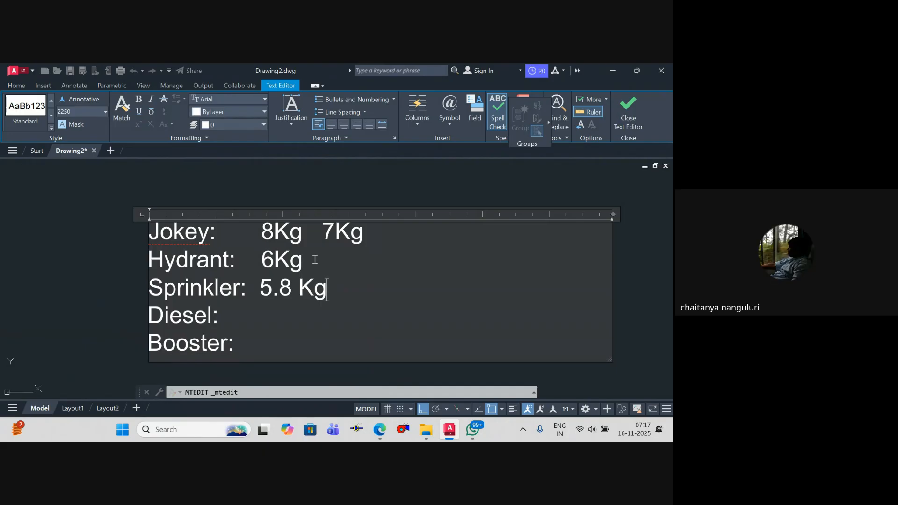
Step: Enter 4.5 Kg on the Diesel line and 3.5 Kg on the Booster line
key("Down")
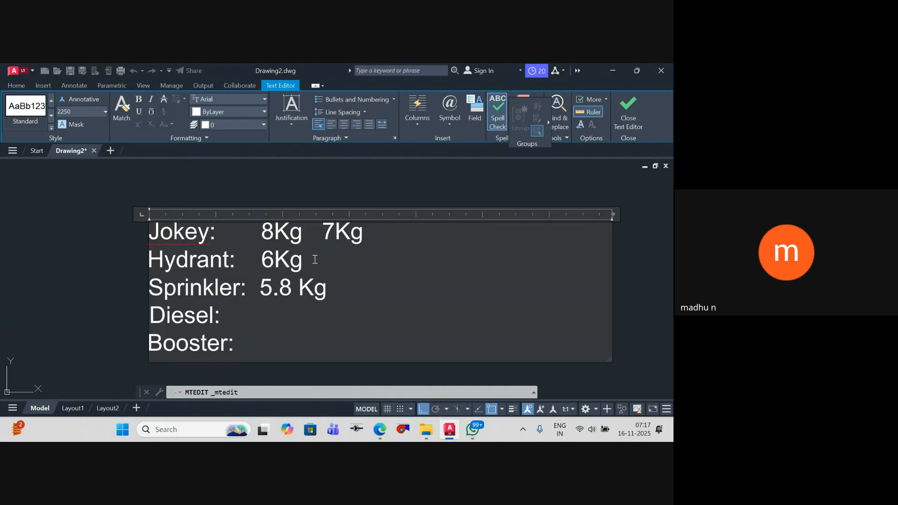
type("4.5 Kg")
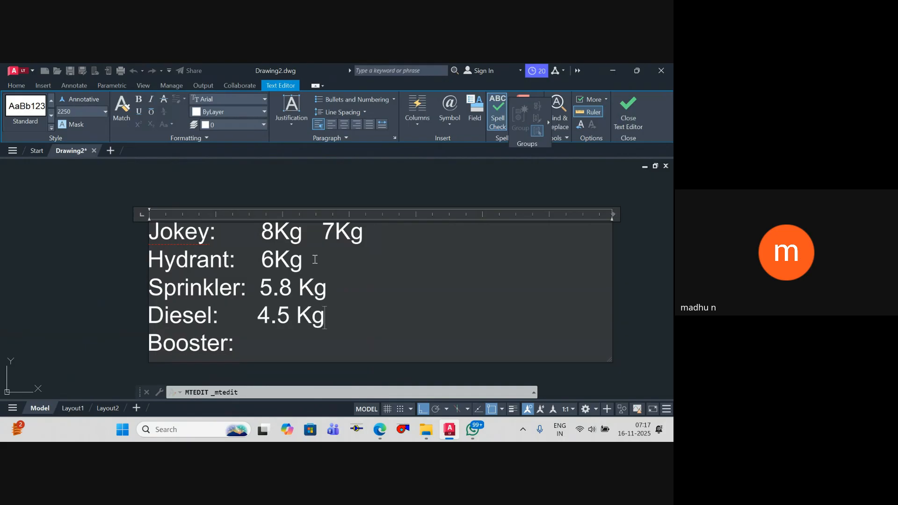
key("Down")
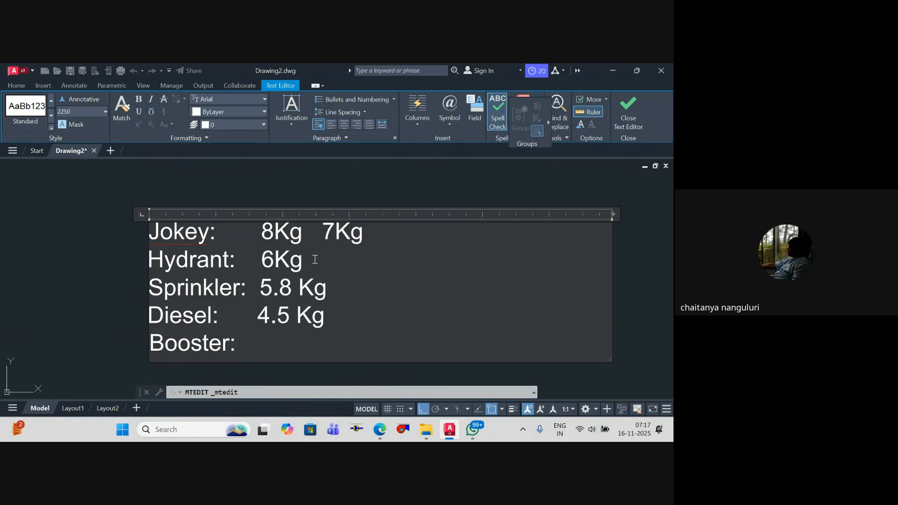
key("BackSpace")
type("3")
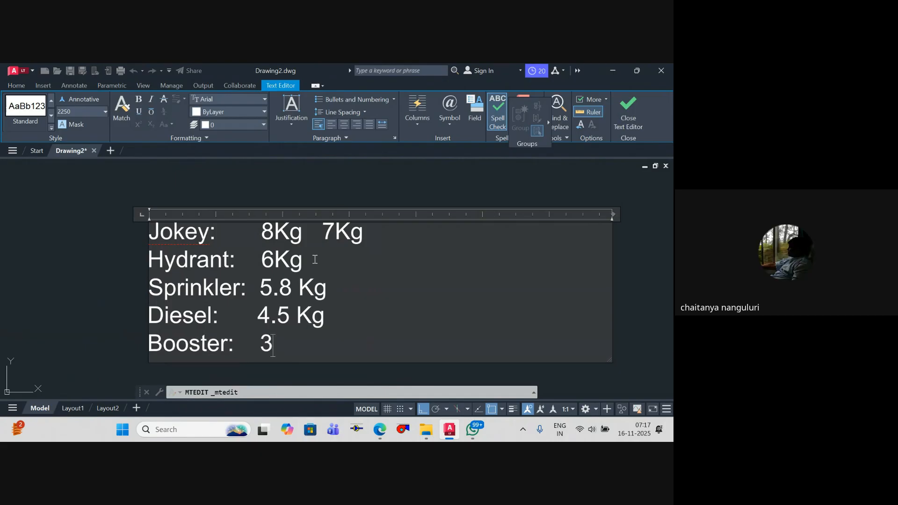
type(".5 Kg")
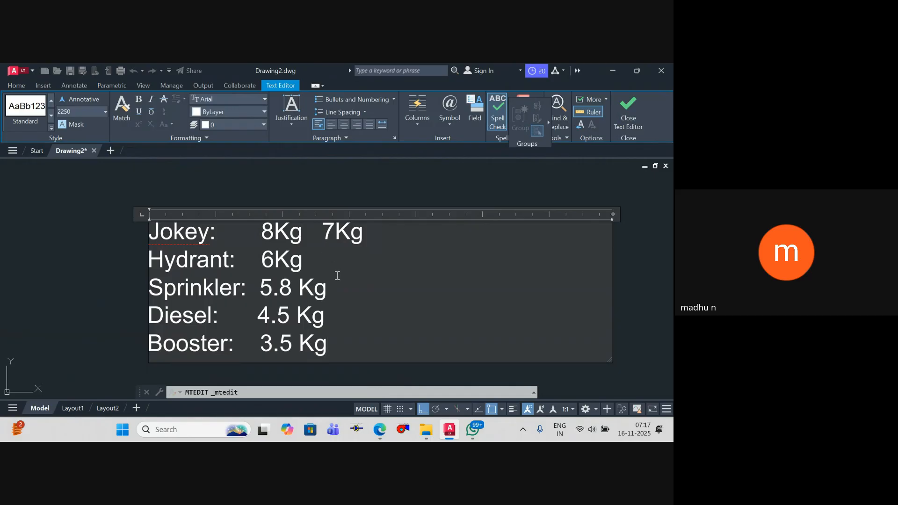
Step: Change the Booster value to 2.5 Kg, add 3.5KG as its second value, and finish editing the text
type("/")
key("BackSpace")
key("Left")
key("Left")
key("Left")
key("Left")
key("Left")
key("Left")
key("Left")
key("BackSpace")
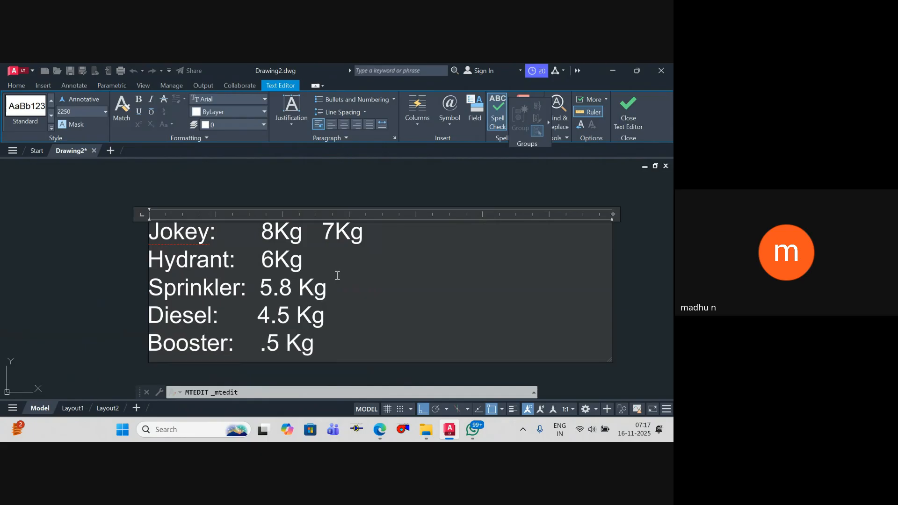
type("2")
key("Right")
key("Right")
key("Right")
key("Right")
key("Right")
key("Right")
key("Right")
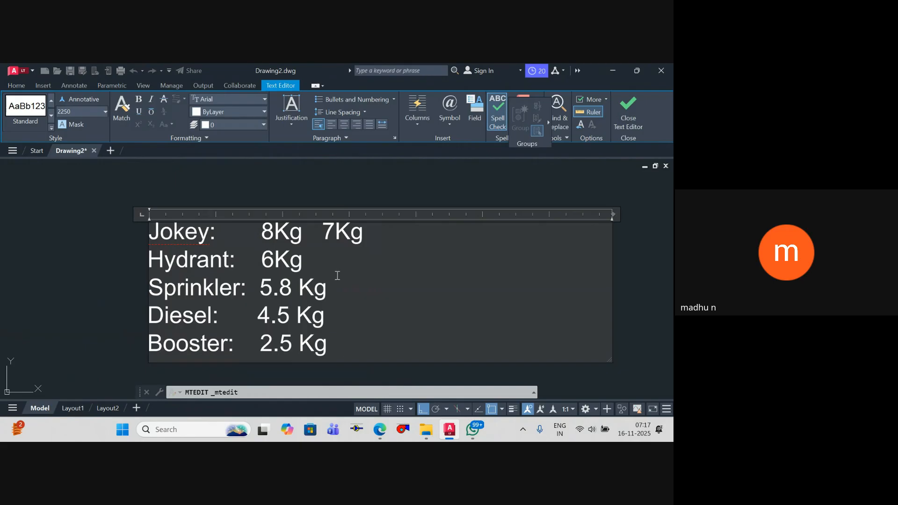
type("3.5KG")
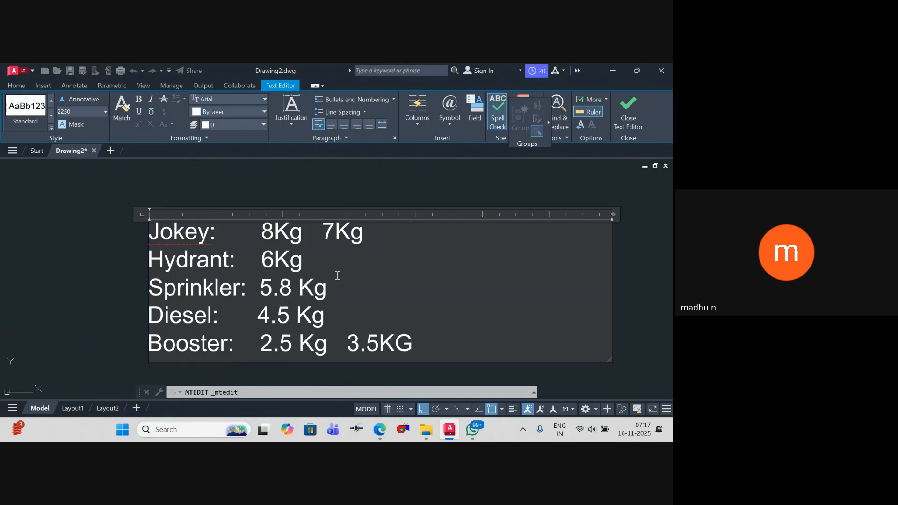
left_click(78, 240)
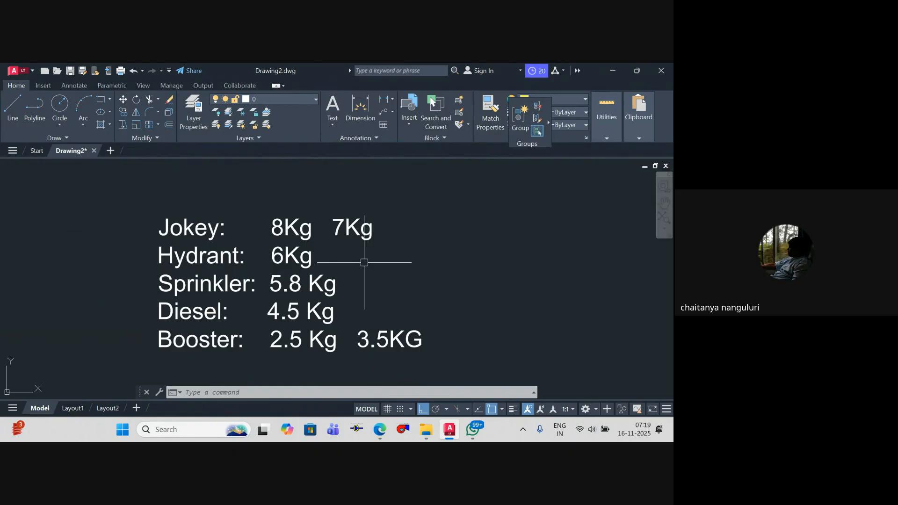
Step: Set the two Jokey values in the pump list to 7Kg and 8Kg, in that order
scroll(287, 227, "up", 2)
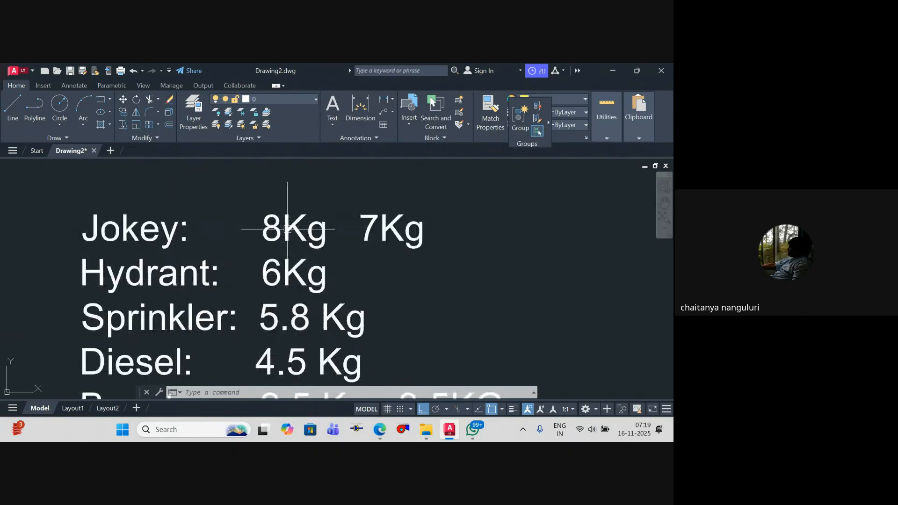
double_click(289, 228)
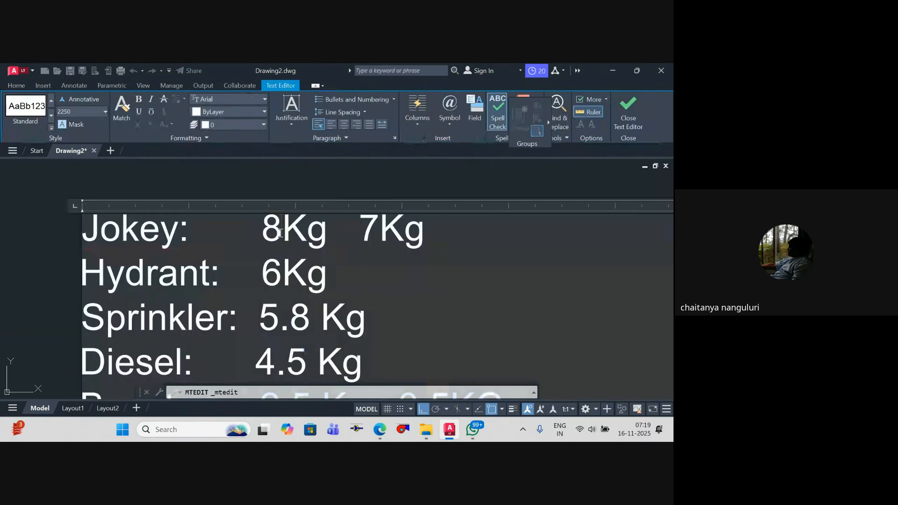
left_click_drag(283, 229, 259, 230)
type("7")
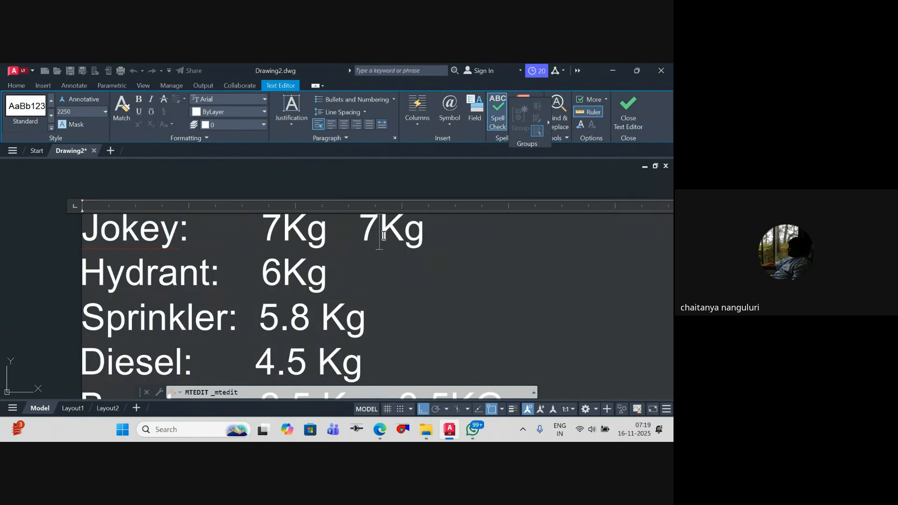
left_click_drag(380, 230, 360, 229)
type("8")
left_click(435, 304)
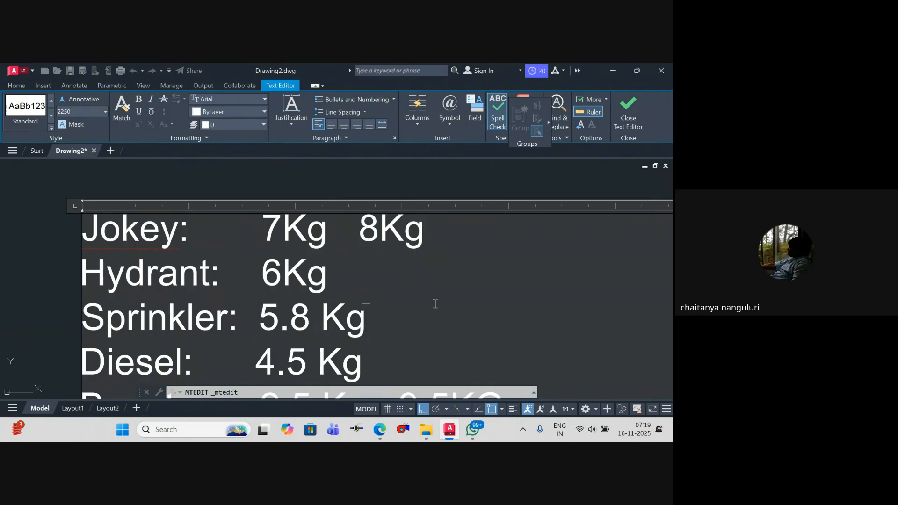
scroll(379, 196, "down", 3)
left_click(377, 196)
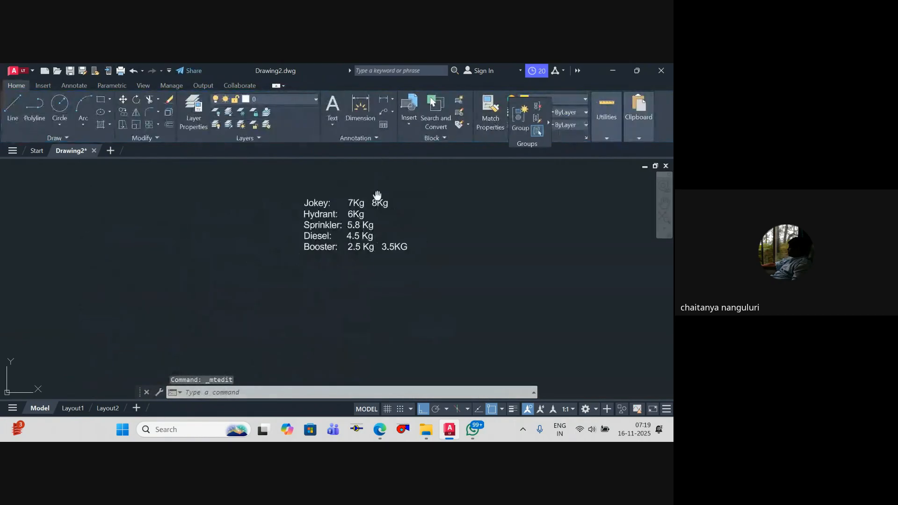
Step: Review the pump list and its place relative to the pump branches and discharge manifold
scroll(374, 225, "up", 4)
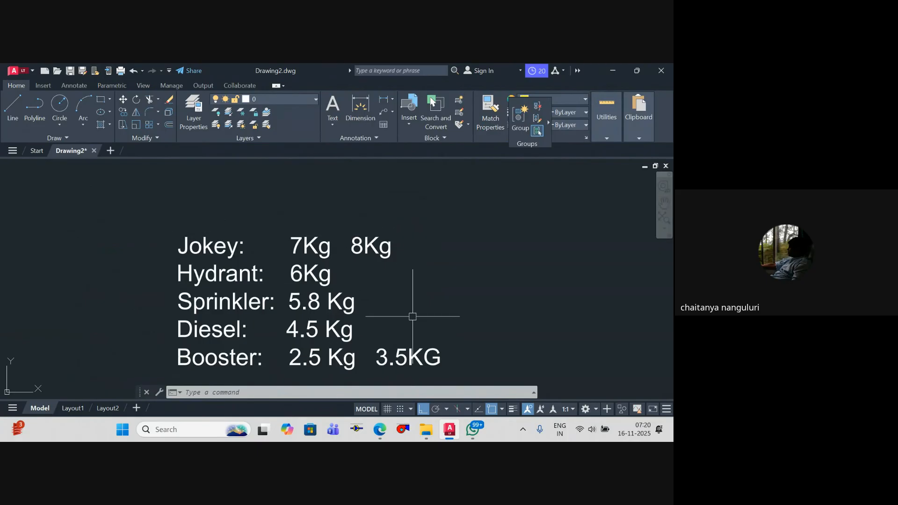
middle_click_drag(412, 317, 422, 277)
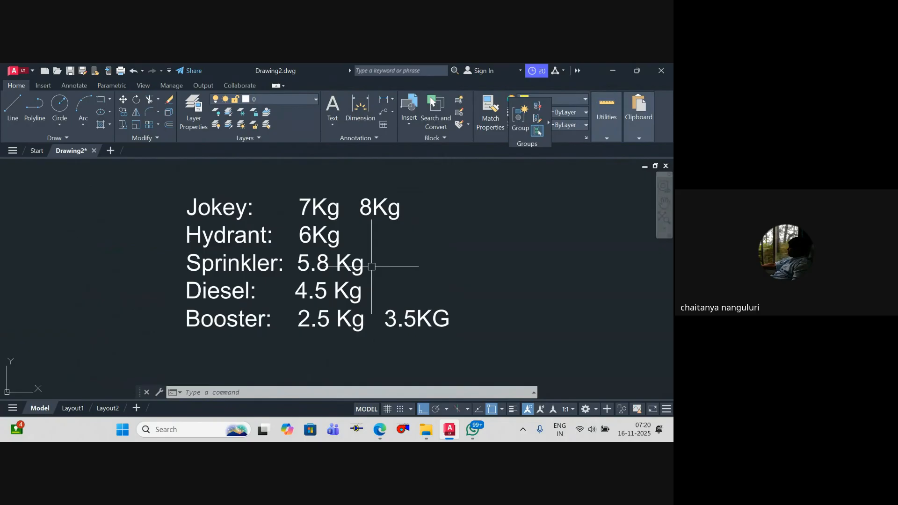
scroll(371, 267, "down", 10)
mouse_move(387, 241)
middle_mouse_down()
mouse_move(394, 300)
mouse_move(426, 289)
mouse_move(403, 255)
mouse_move(404, 273)
middle_mouse_up()
scroll(393, 322, "up", 3)
key("Escape")
key("Escape")
scroll(410, 303, "down", 1)
key("Escape")
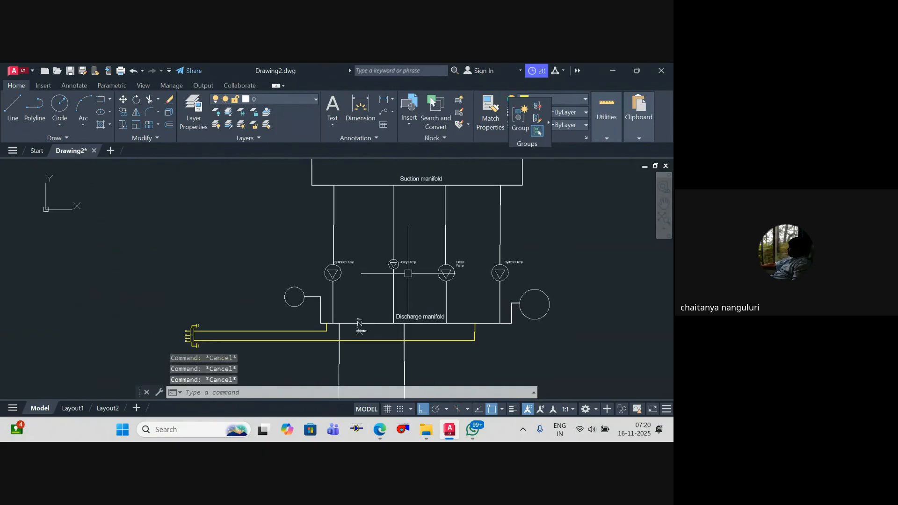
scroll(437, 309, "down", 1)
middle_click_drag(388, 321, 371, 264)
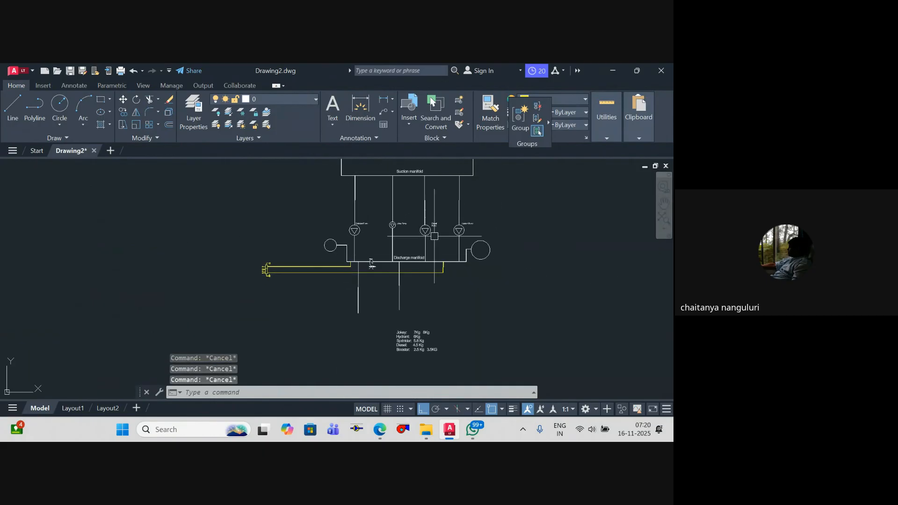
Step: Draw a yellow polyline up from the discharge manifold beside the check valve and about 74,800 units across, ending between the Diesel and Hydrant branches
scroll(382, 274, "up", 4)
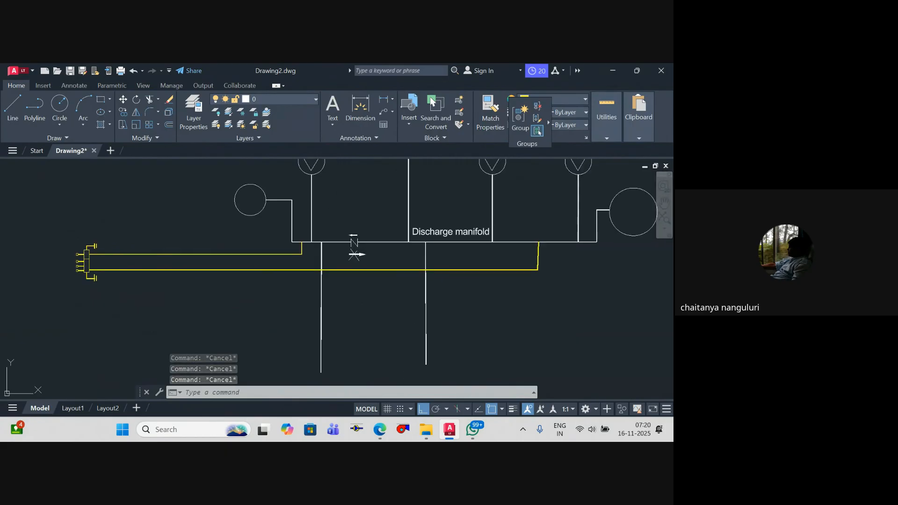
middle_click_drag(374, 251, 374, 321)
type("pline")
key("Return")
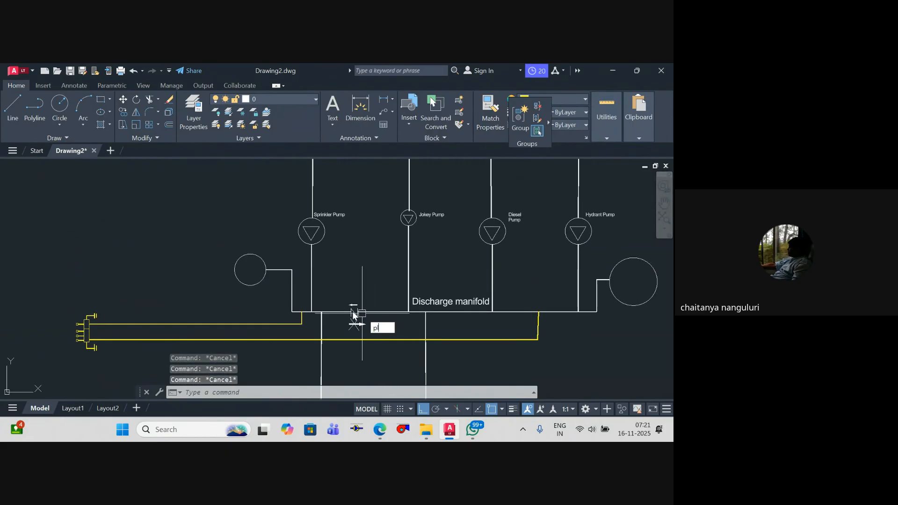
scroll(348, 310, "up", 4)
left_click(317, 315)
scroll(141, 299, "down", 4)
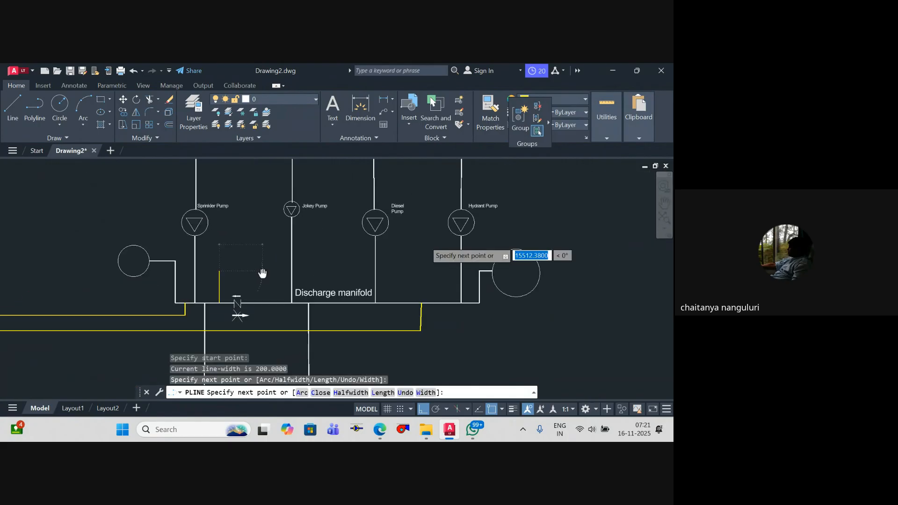
scroll(300, 276, "up", 4)
scroll(385, 262, "down", 5)
scroll(365, 271, "up", 4)
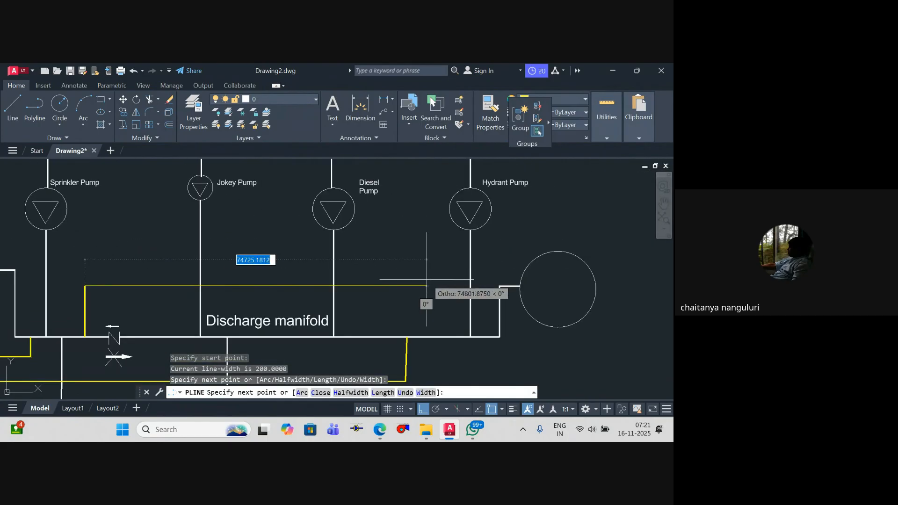
left_click(428, 281)
key("Return")
key("Return")
Step: Draw a yellow polyline from the open end of the horizontal yellow line straight down to the discharge manifold
left_click(429, 285)
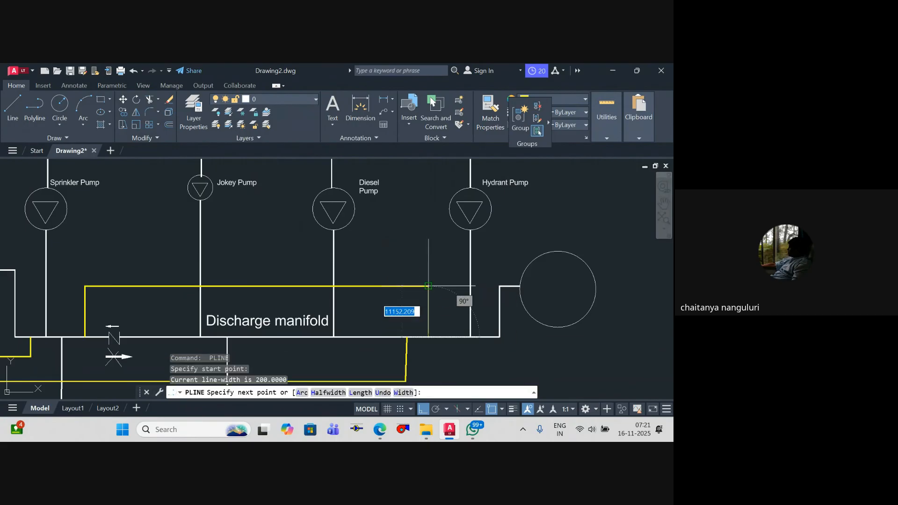
left_click(428, 336)
Step: Draw a yellow polyline from the yellow line's corner a short way toward the Hydrant branch and up into the tank
scroll(448, 287, "up", 4)
scroll(468, 288, "down", 6)
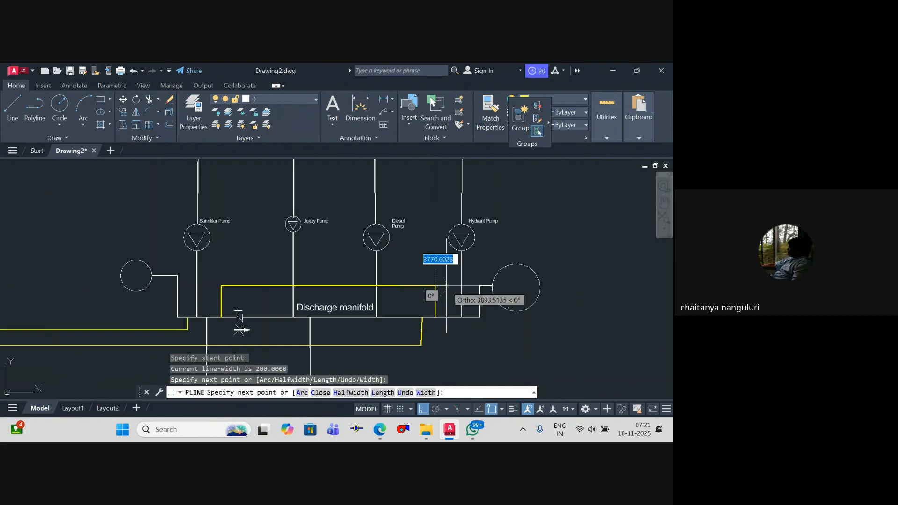
middle_click_drag(466, 283, 358, 324)
scroll(352, 322, "up", 4)
left_click(371, 320)
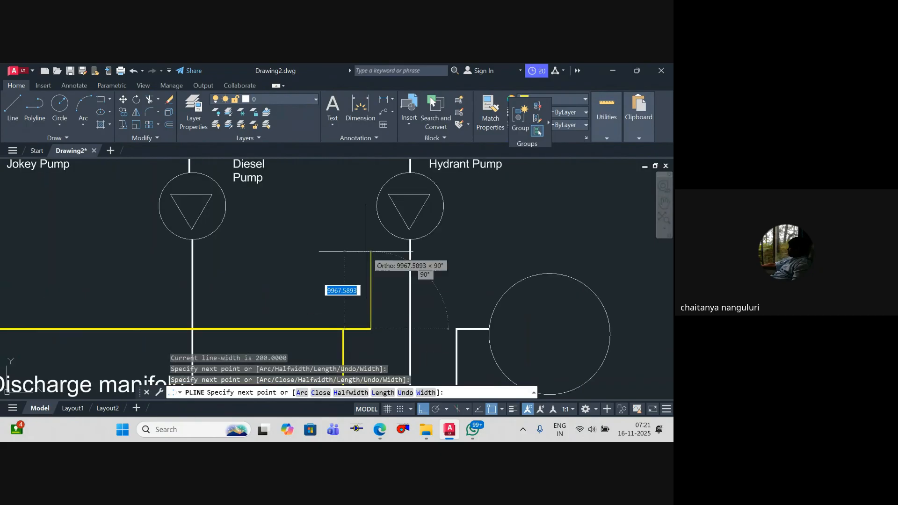
scroll(365, 250, "down", 4)
middle_click_drag(365, 242, 353, 341)
scroll(350, 178, "up", 4)
middle_click_drag(350, 179, 366, 341)
scroll(364, 251, "down", 4)
scroll(371, 225, "down", 5)
key("Escape")
key("Escape")
key("Escape")
scroll(380, 274, "up", 5)
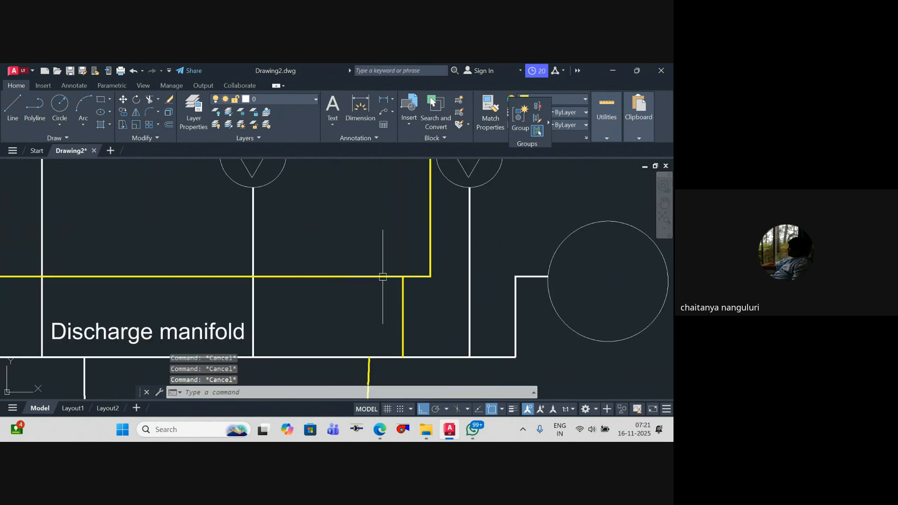
scroll(249, 278, "up", 2)
scroll(250, 276, "down", 3)
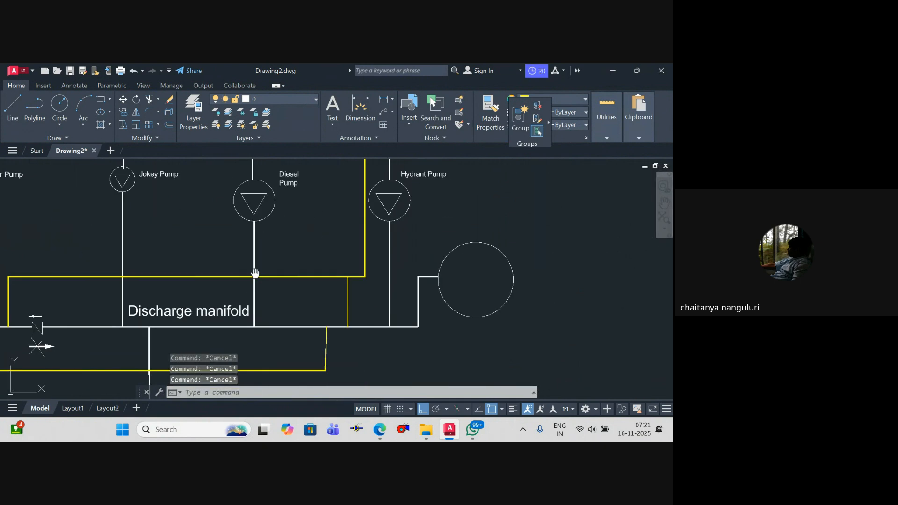
middle_click_drag(255, 273, 354, 284)
left_click(140, 319)
key("Escape")
key("Escape")
left_click(448, 318)
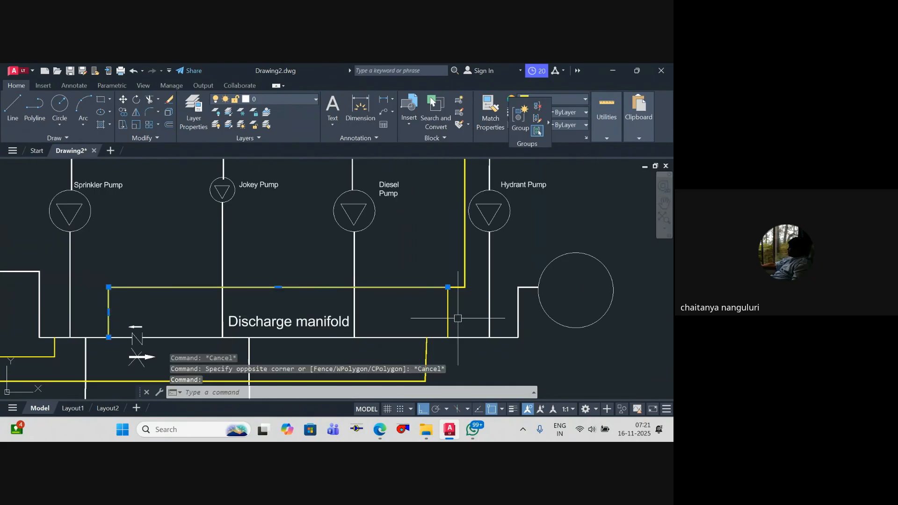
middle_click_drag(221, 300, 250, 294)
key("Escape")
key("Escape")
key("Escape")
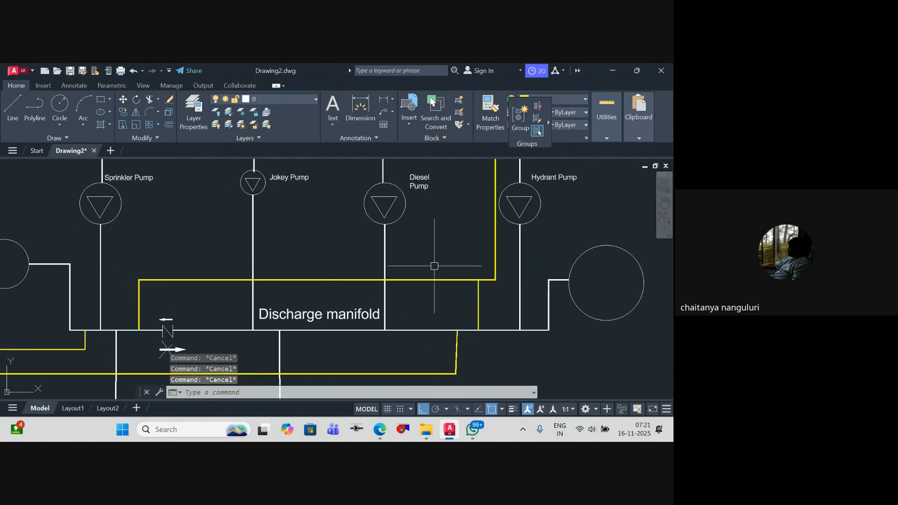
Step: Copy the Discharge manifold label about 11,700 units straight up, above the horizontal yellow line
left_click(336, 314)
type("co")
key("space")
left_click(279, 323)
scroll(279, 269, "up", 4)
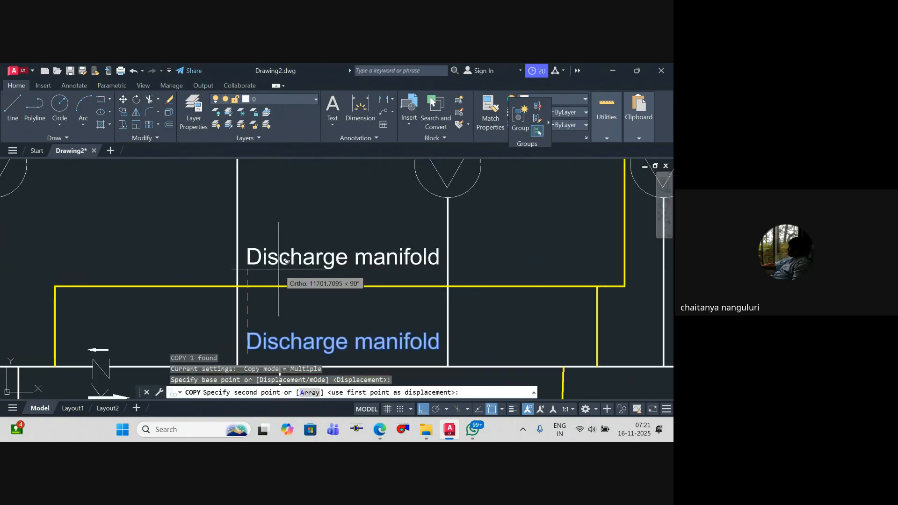
left_click(278, 268)
key("Escape")
Step: Change the copied label's text to "Test manifold"
double_click(278, 268)
left_click_drag(389, 261, 64, 258)
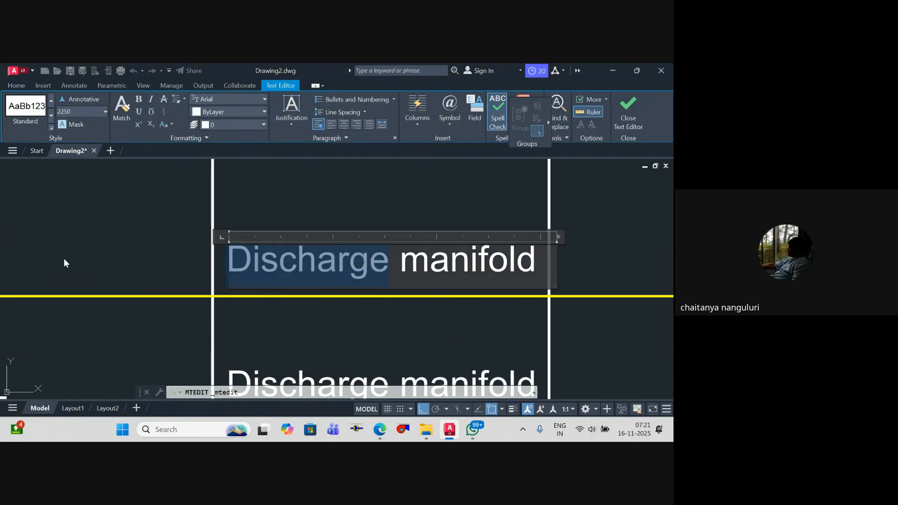
type("Test")
key("Escape")
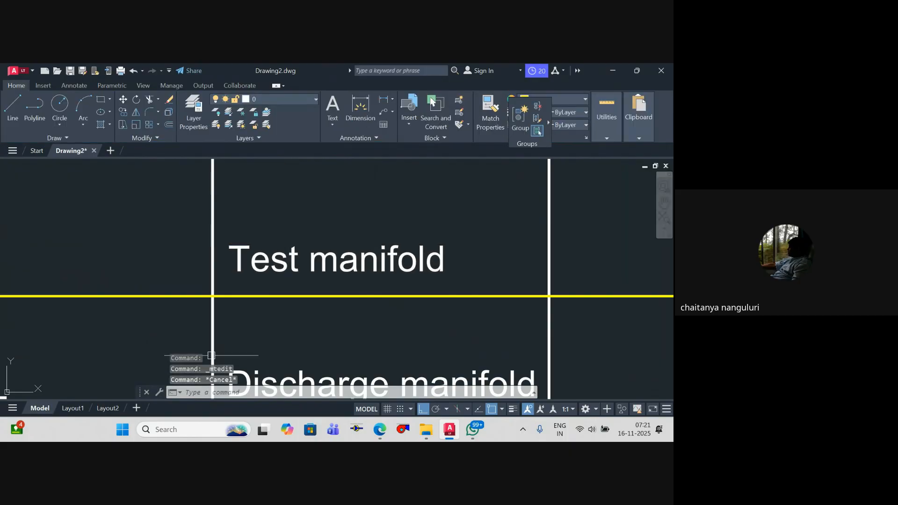
Step: Match the Test manifold label's properties to those of the yellow line below it
type("ma")
key("Return")
left_click(299, 296)
left_click(299, 268)
key("Escape")
scroll(323, 301, "down", 5)
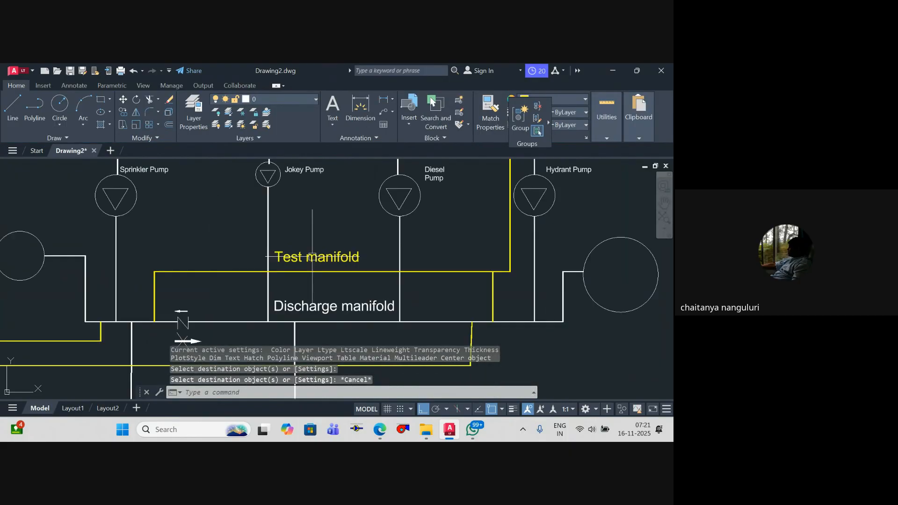
Step: Examine how the test manifold connects the discharge manifold on both sides of the check valve with the tank
mouse_move(338, 301)
middle_mouse_down()
mouse_move(315, 288)
mouse_move(331, 307)
middle_mouse_up()
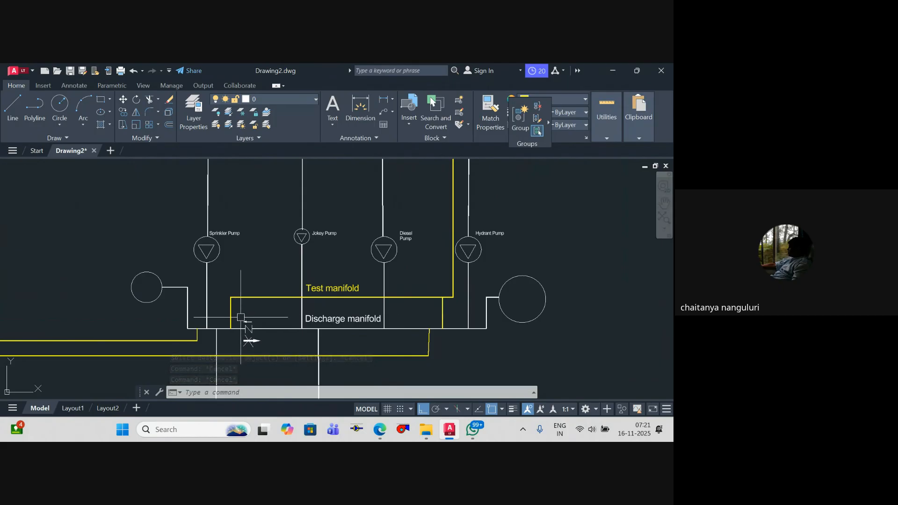
scroll(243, 327, "down", 2)
scroll(243, 327, "up", 4)
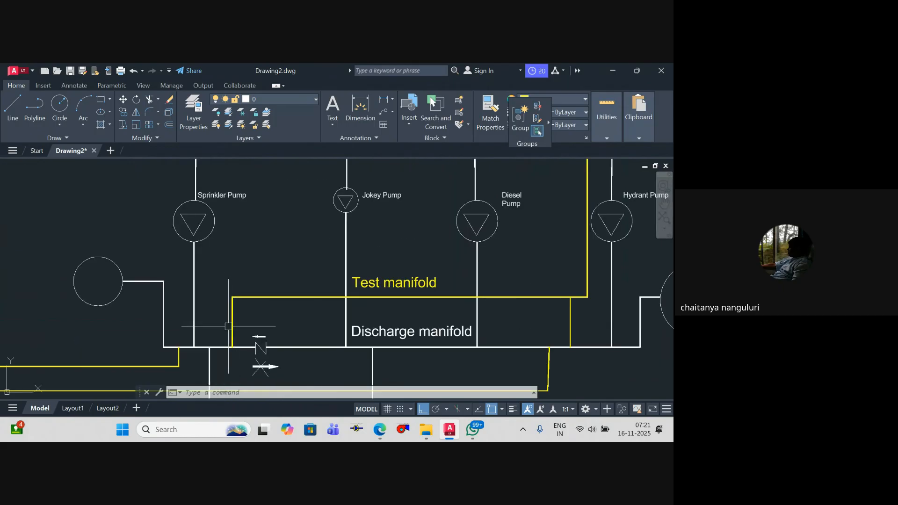
scroll(240, 323, "down", 4)
mouse_move(236, 324)
middle_mouse_down()
mouse_move(224, 346)
mouse_move(233, 355)
mouse_move(217, 358)
middle_mouse_up()
scroll(233, 341, "down", 2)
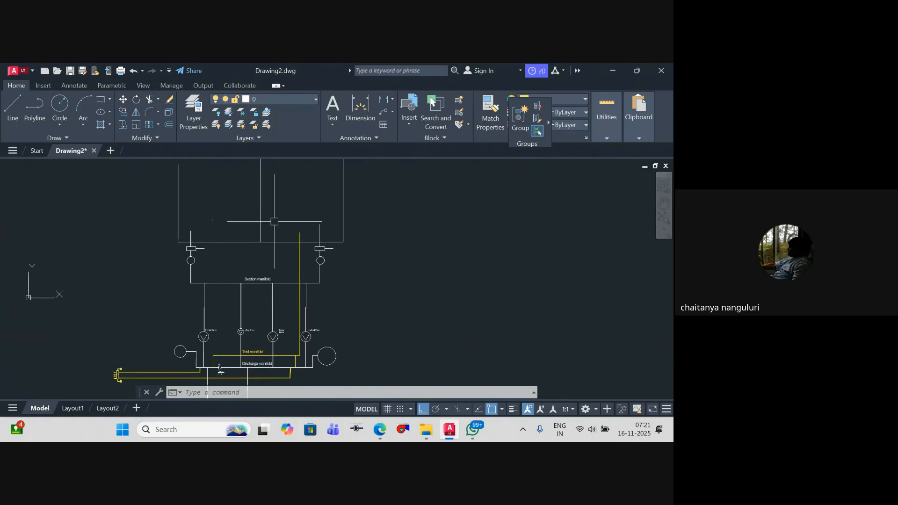
scroll(212, 355, "up", 4)
scroll(232, 328, "down", 2)
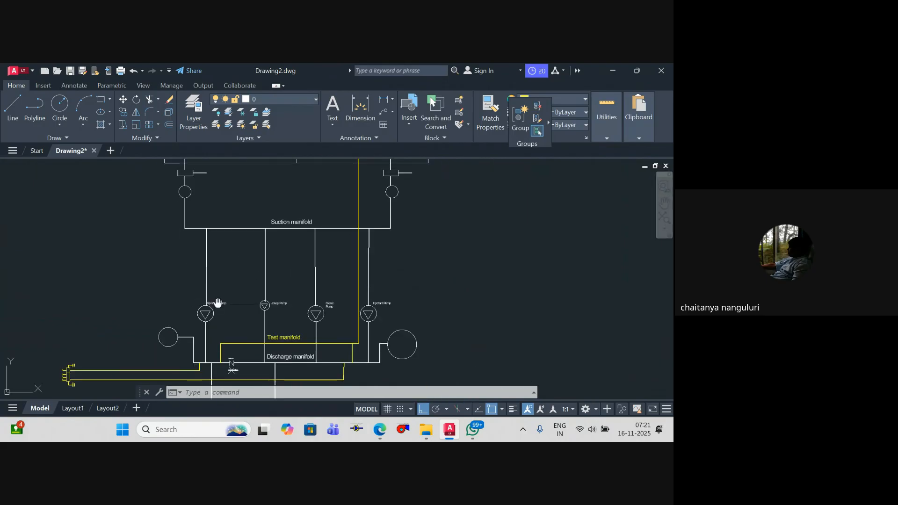
middle_click_drag(232, 365, 234, 334)
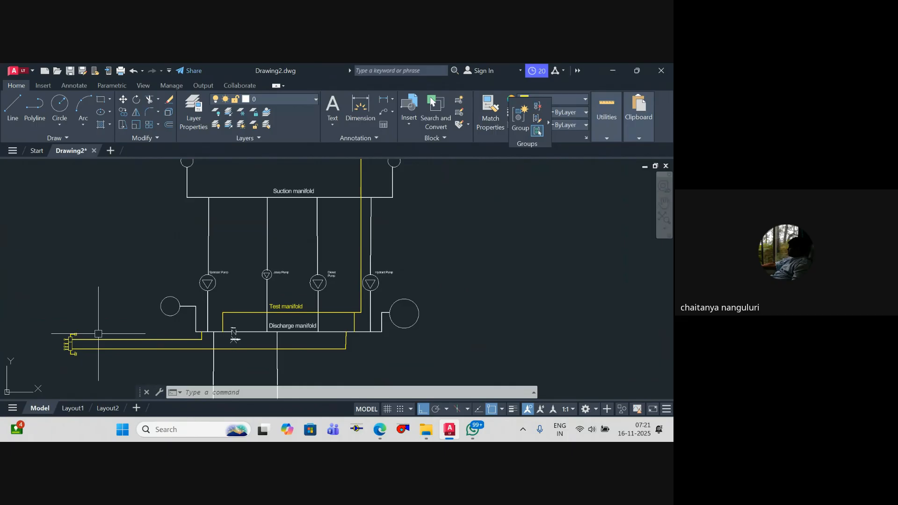
scroll(342, 325, "up", 2)
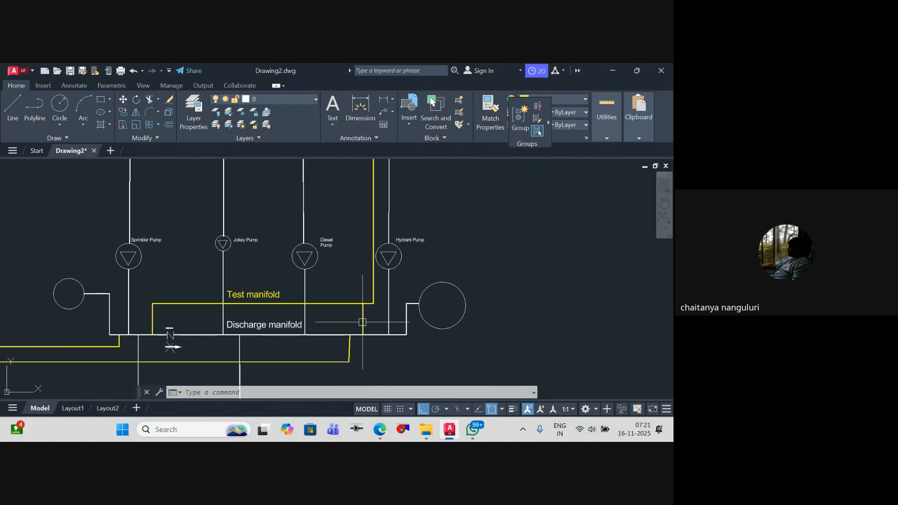
scroll(362, 322, "down", 3)
scroll(358, 325, "up", 3)
scroll(353, 330, "down", 2)
scroll(352, 333, "up", 2)
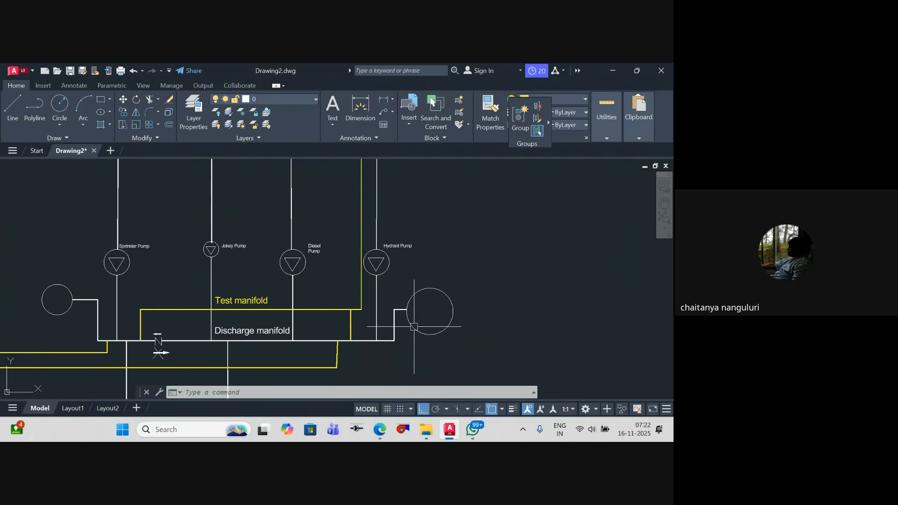
scroll(350, 327, "down", 4)
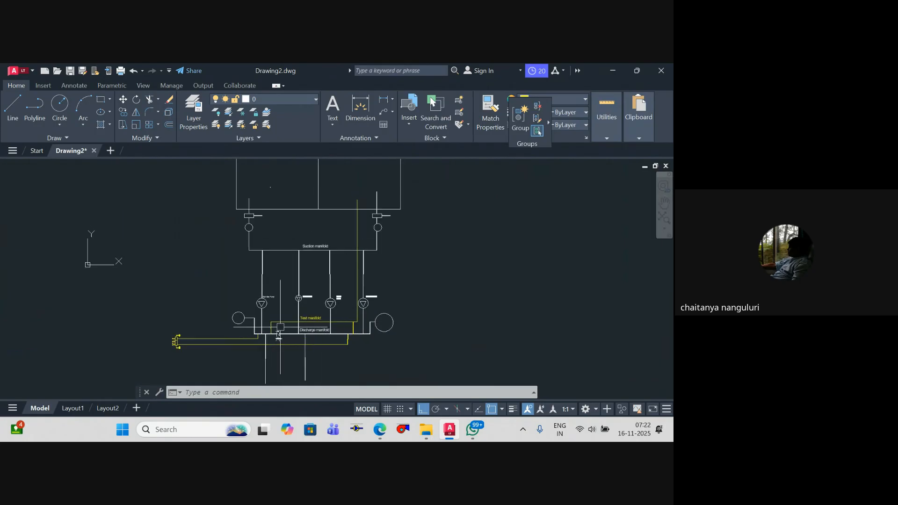
scroll(206, 334, "up", 2)
middle_click_drag(263, 263, 282, 306)
key("Escape")
key("Escape")
Step: Draw a small rectangle across the test manifold's vertical leg beside the check valve
middle_click_drag(300, 361, 286, 253)
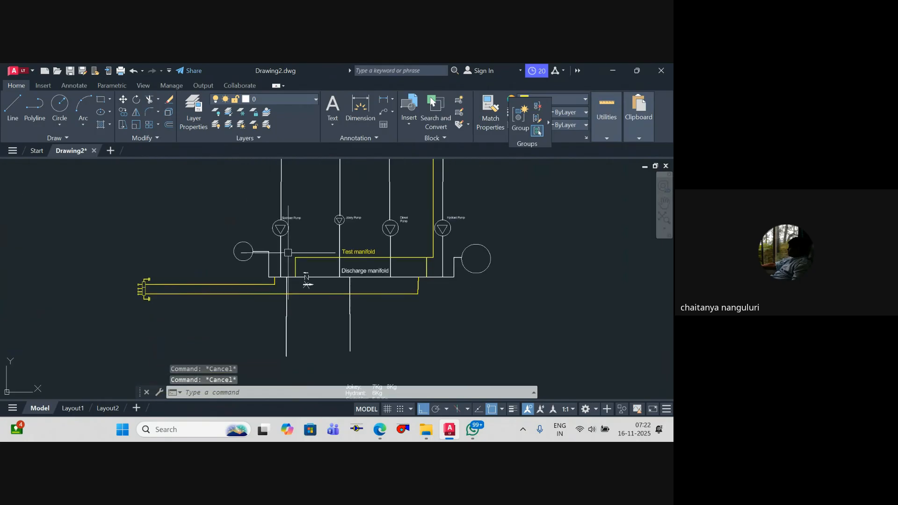
scroll(288, 254, "up", 6)
type("rec")
scroll(314, 304, "up", 4)
key("Return")
left_click(303, 291)
left_click(332, 319)
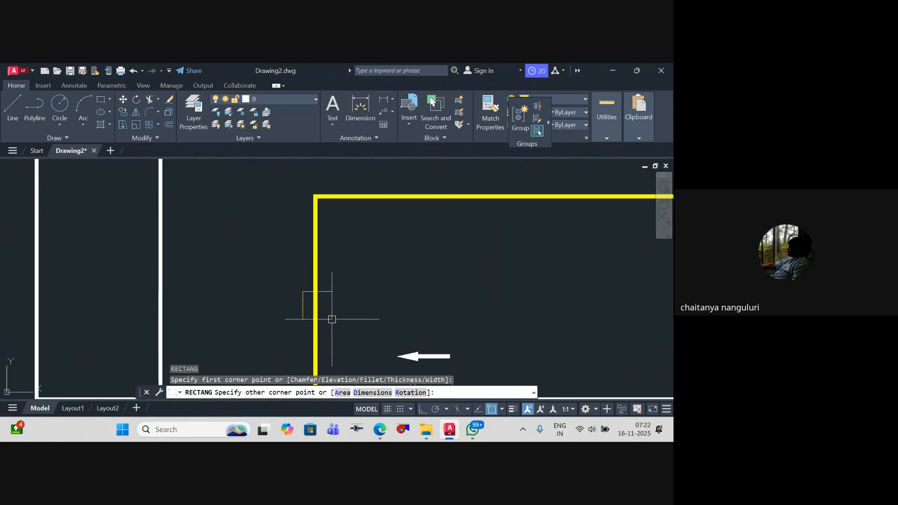
key("Escape")
key("Escape")
Step: Draw two crossing diagonal lines between the corners of the small rectangle on the test manifold leg
type("l")
key("Return")
left_click(332, 320)
key("F8")
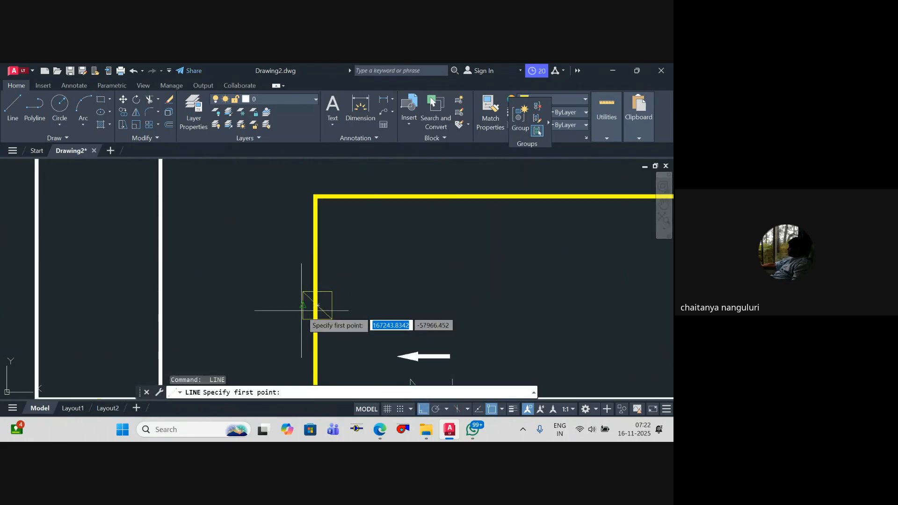
key("Escape")
key("Escape")
Step: Trim away the two vertical sides of the crossed rectangle to form a valve symbol
type("tr")
key("Return")
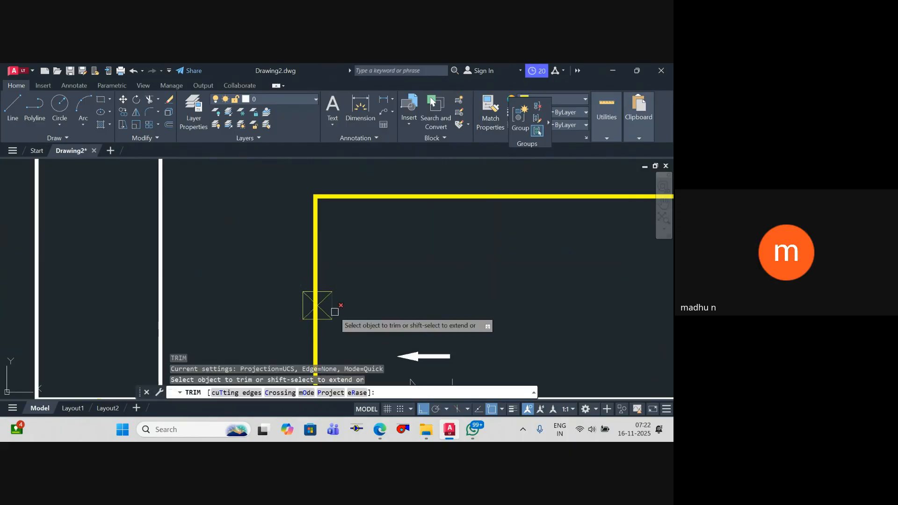
left_click(332, 310)
left_click(302, 304)
key("Escape")
Step: Copy the valve symbol onto the test manifold's other vertical leg, between the Diesel and Hydrant branches
left_click(286, 280)
left_click(358, 325)
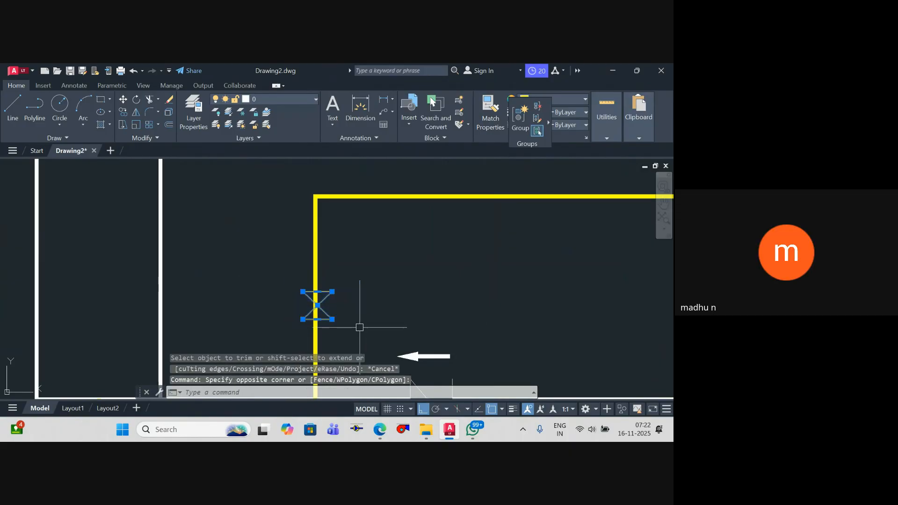
type("co")
key("Return")
left_click(316, 307)
scroll(315, 306, "down", 5)
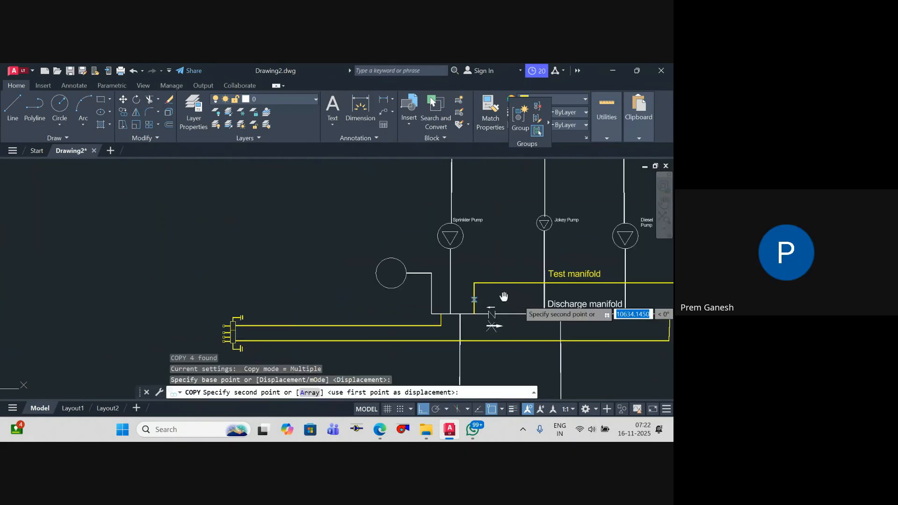
scroll(421, 261, "up", 8)
left_click(475, 243)
key("Escape")
key("Escape")
key("Escape")
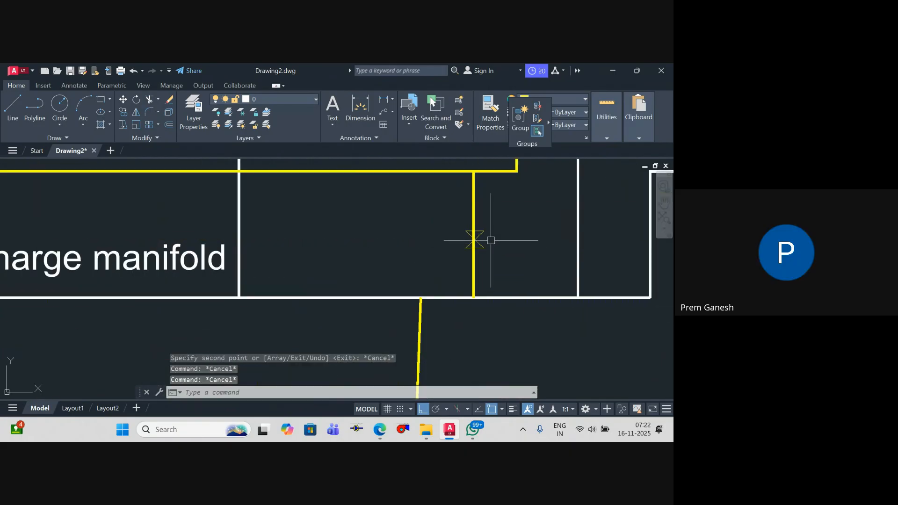
scroll(489, 252, "down", 5)
key("Escape")
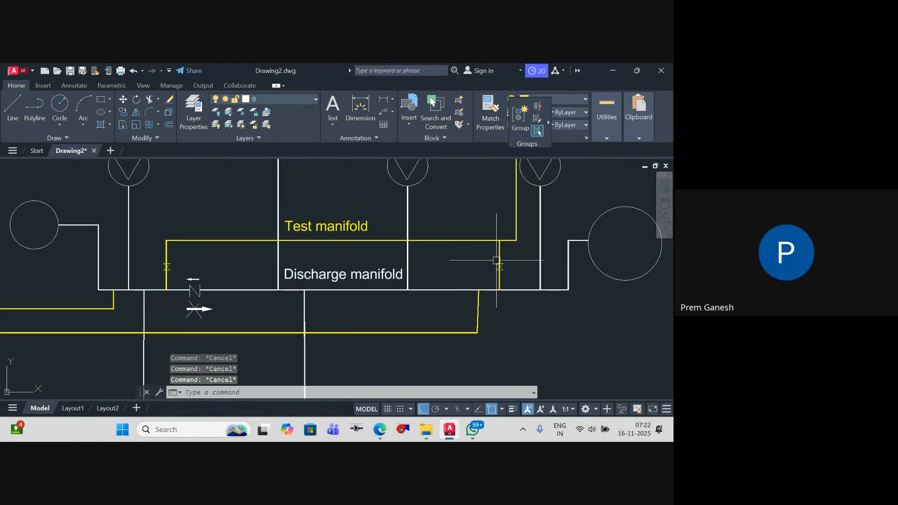
Step: Draw a circle centred on the yellow riser between the Diesel and Hydrant branches, above the pumps
middle_click_drag(507, 266, 500, 287)
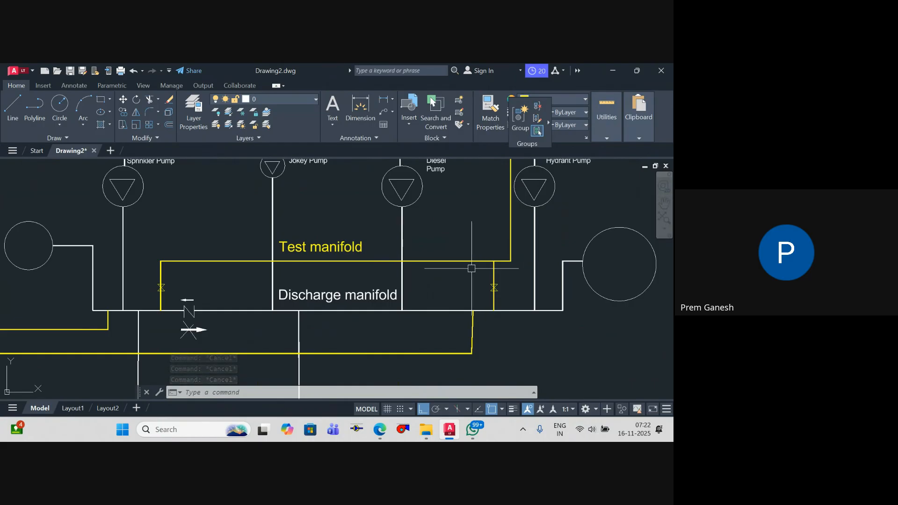
scroll(291, 256, "down", 2)
middle_click_drag(290, 257, 419, 256)
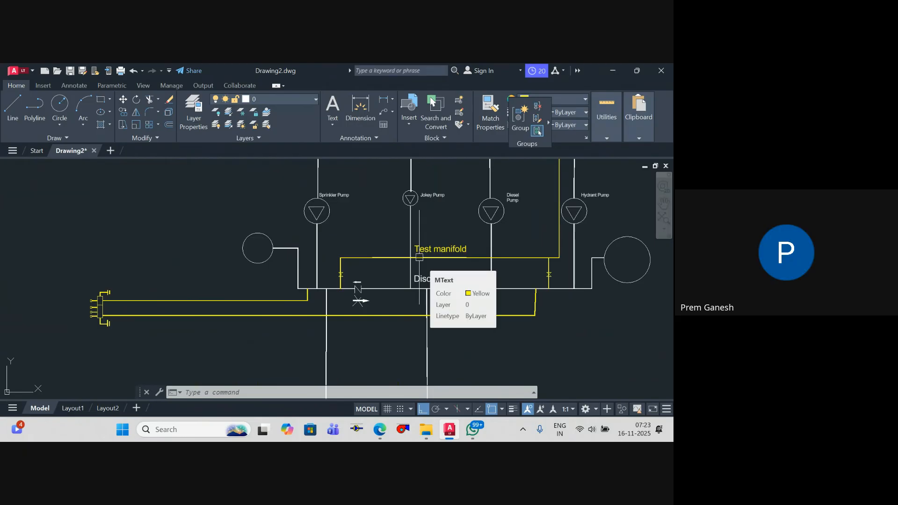
scroll(602, 203, "down", 5)
mouse_move(603, 203)
middle_mouse_down()
mouse_move(495, 321)
mouse_move(437, 305)
middle_mouse_up()
key("Escape")
key("Escape")
scroll(471, 310, "up", 5)
type("c")
key("Return")
scroll(452, 285, "up", 4)
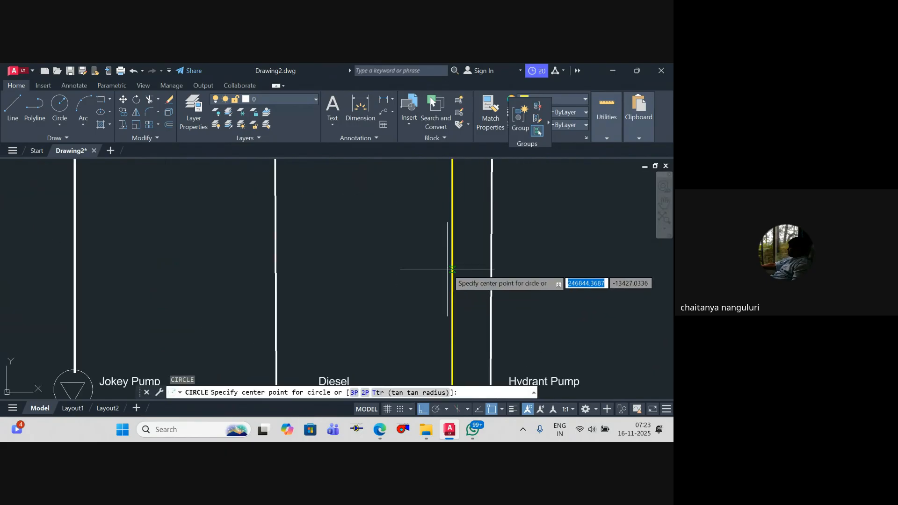
left_click(451, 276)
scroll(463, 287, "up", 4)
left_click(463, 288)
key("Escape")
Step: Trim the piece of the yellow riser inside the new circle
type("tr")
key("Return")
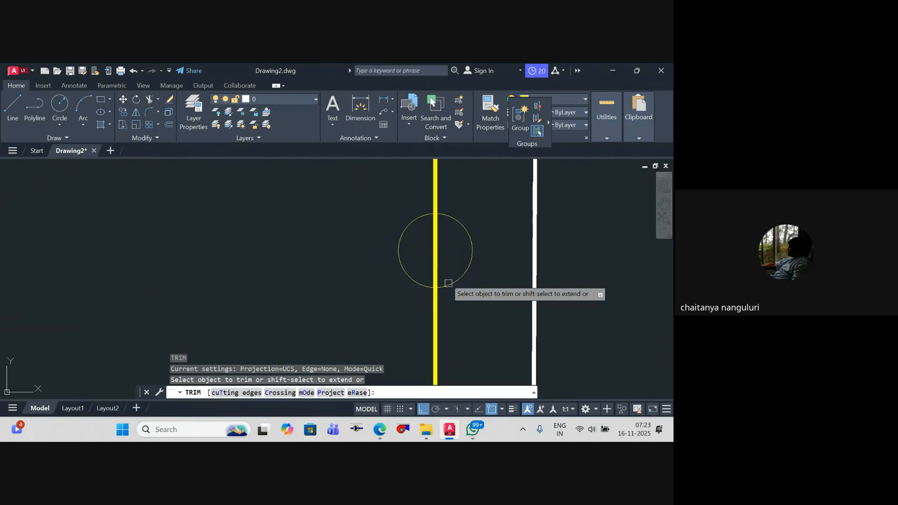
left_click(438, 272)
key("Escape")
scroll(439, 220, "down", 5)
scroll(360, 281, "up", 5)
left_click(360, 280)
type("co")
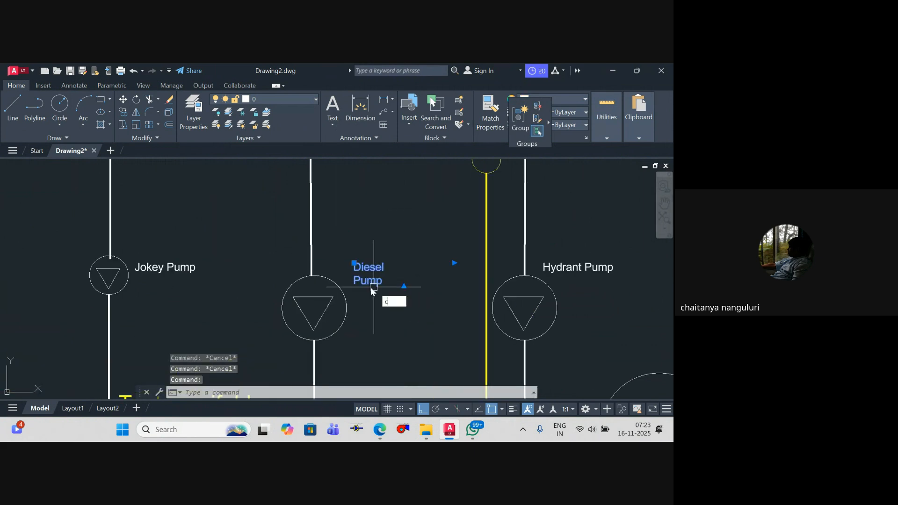
key("Return")
left_click(358, 283)
scroll(363, 241, "down", 2)
middle_click_drag(361, 230, 354, 333)
key("Escape")
scroll(358, 297, "up", 2)
left_click(356, 290)
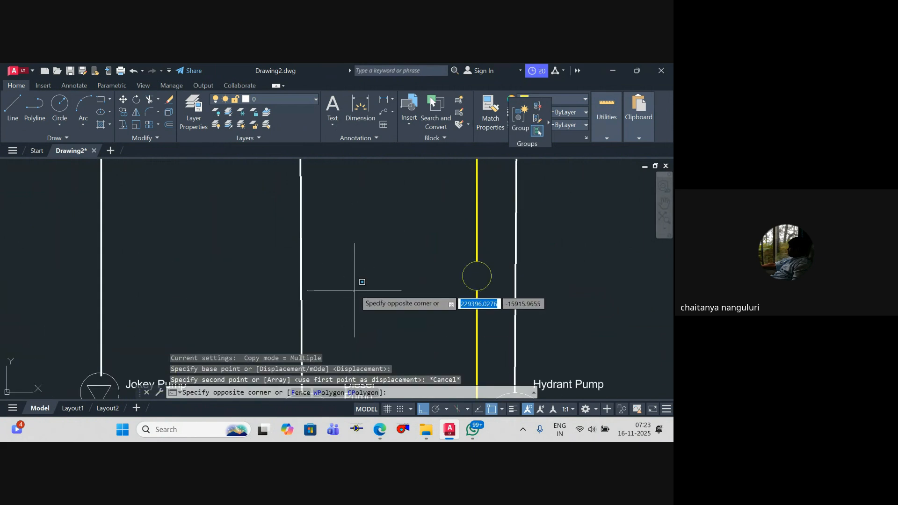
key("Escape")
Step: Copy the Diesel Pump label straight up beside the circle on the yellow riser and select the copy
scroll(372, 299, "up", 3)
left_click(370, 329)
type("co")
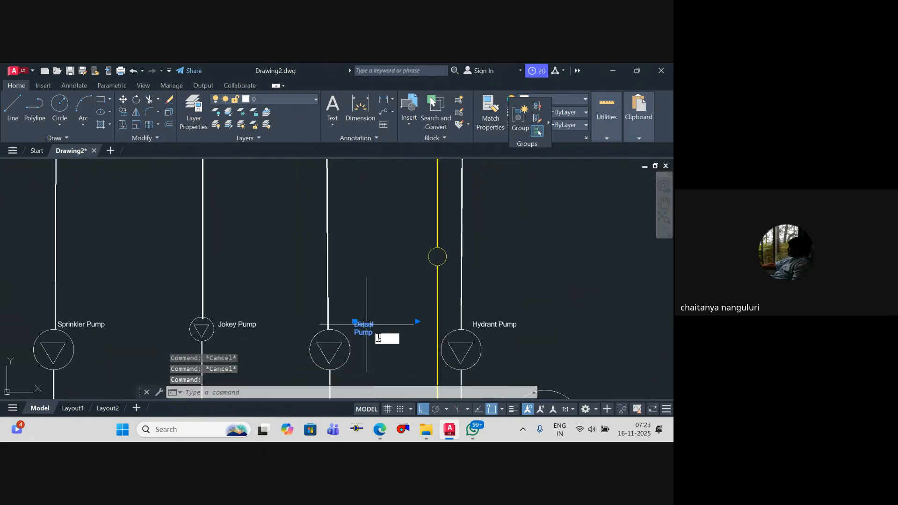
key("Return")
left_click(396, 359)
left_click(398, 285)
key("Escape")
left_click(366, 255)
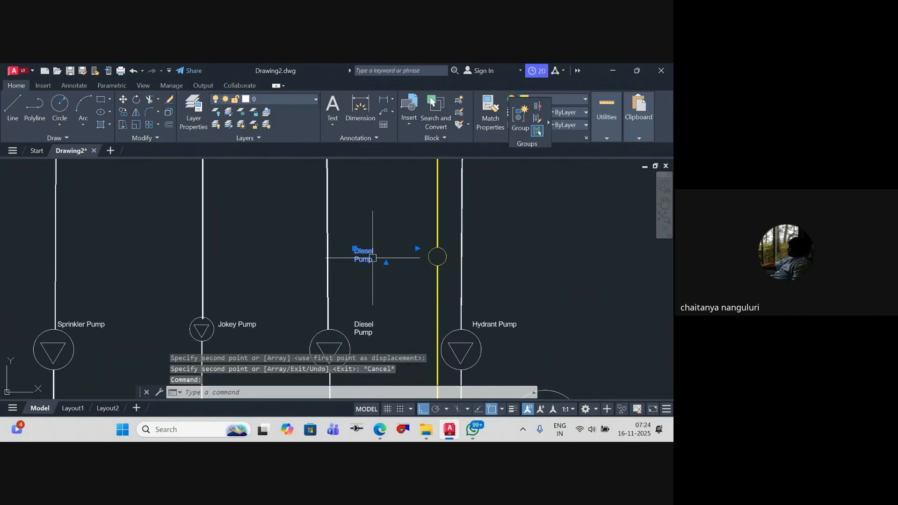
Step: Move the copied Diesel Pump label horizontally until it sits next to the circle on the yellow riser
type("m")
key("Return")
left_click(353, 284)
left_click(395, 284)
key("Escape")
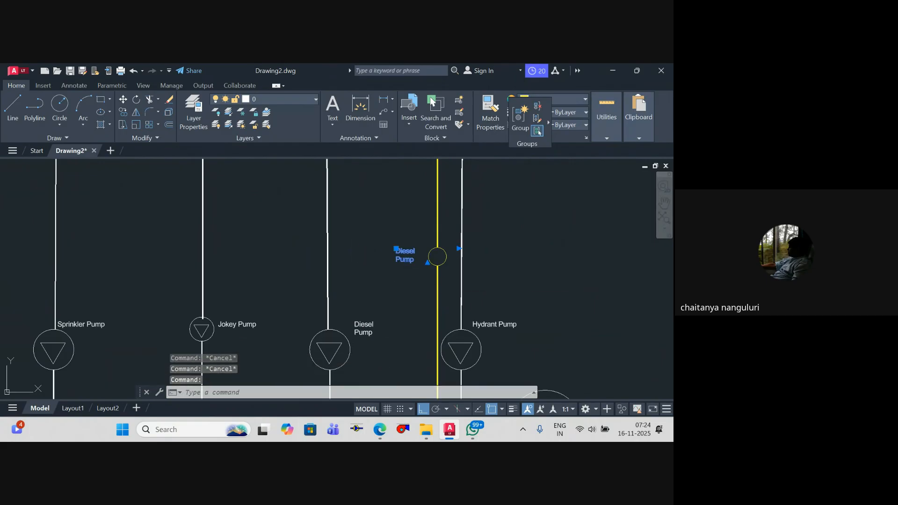
Step: Replace the text of the copied label beside the yellow riser's circle with WM
double_click(416, 260)
key("ctrl+a")
type("WM")
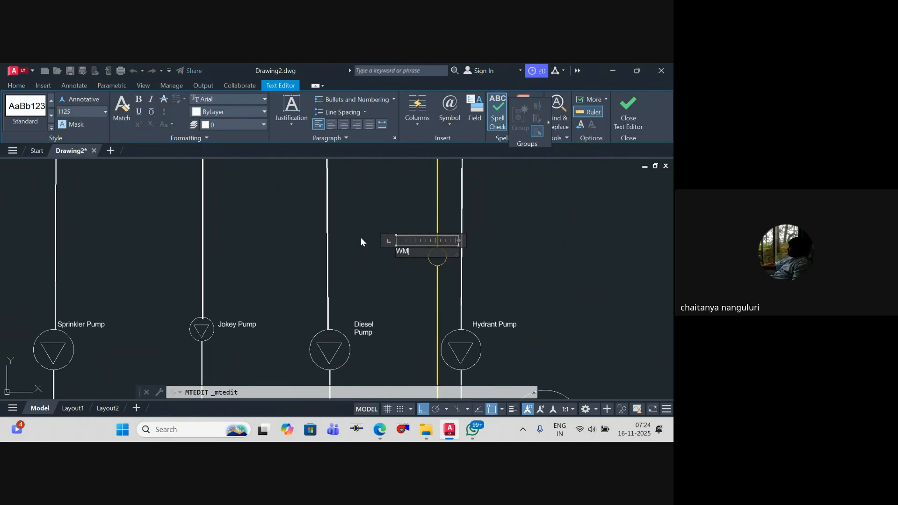
left_click(441, 296)
Step: Move the WM label horizontally closer to the circle on the yellow riser
scroll(410, 258, "up", 4)
left_click(402, 247)
type("m")
key("Return")
left_click(382, 281)
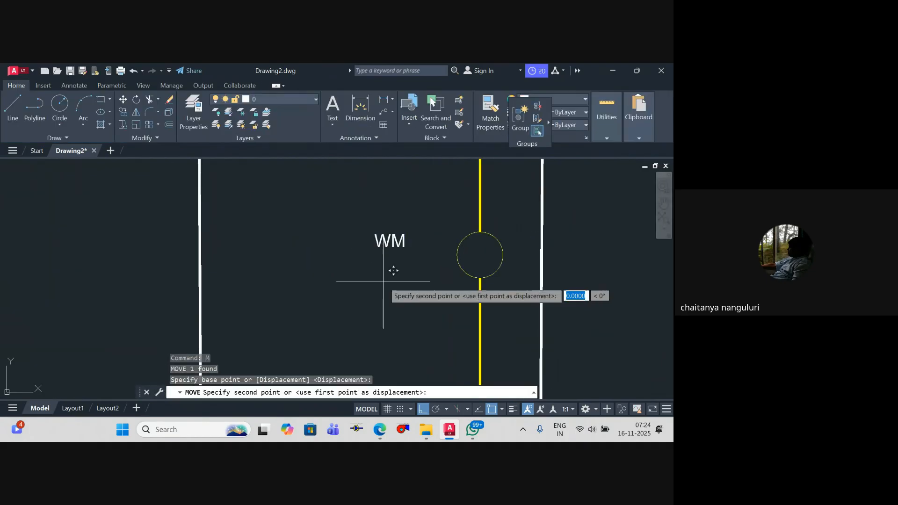
left_click(424, 283)
key("Escape")
key("Escape")
scroll(426, 283, "down", 5)
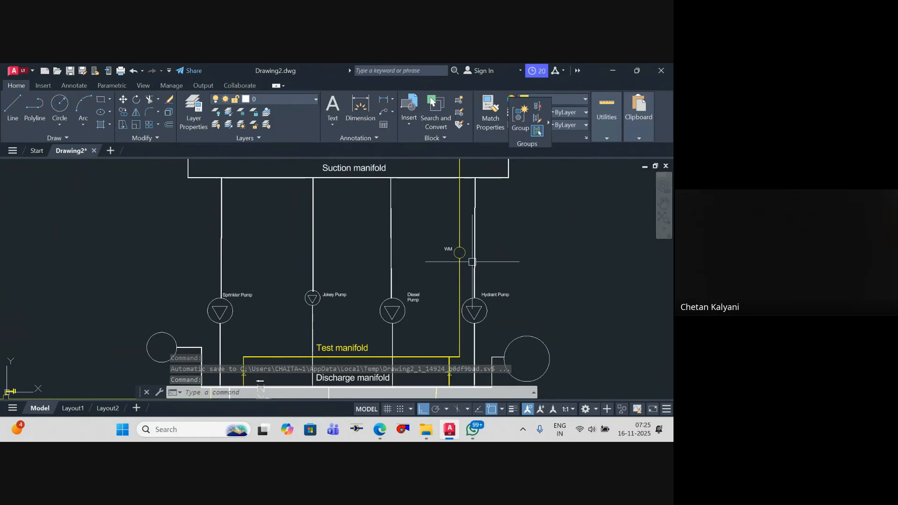
Step: Draw a vertical yellow polyline from the discharge manifold, between the Sprinkler branch and the test manifold leg, straight up into the tank
scroll(463, 258, "down", 5)
scroll(409, 294, "up", 5)
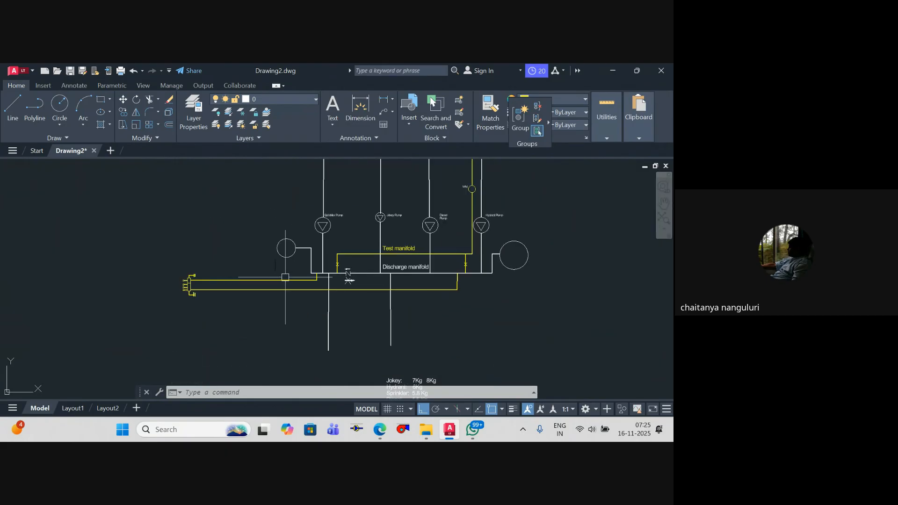
scroll(294, 277, "down", 5)
middle_click_drag(299, 278, 303, 317)
scroll(352, 320, "up", 6)
scroll(384, 272, "down", 2)
mouse_move(384, 272)
middle_mouse_down()
mouse_move(388, 306)
mouse_move(435, 358)
middle_mouse_up()
type("pl")
key("Return")
scroll(398, 316, "up", 5)
scroll(424, 325, "down", 5)
scroll(285, 363, "up", 6)
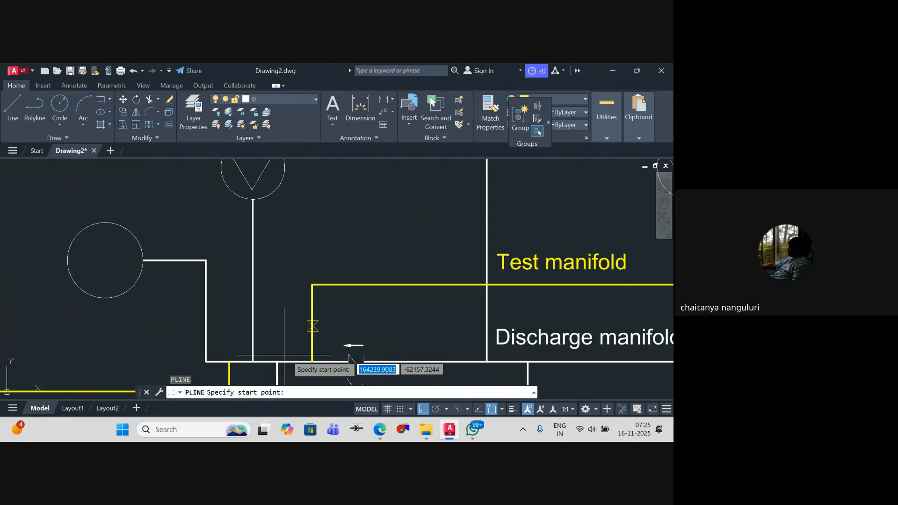
left_click(293, 362)
scroll(300, 321, "down", 2)
middle_click_drag(304, 283, 309, 343)
middle_click_drag(313, 260, 312, 378)
scroll(313, 239, "down", 4)
middle_click_drag(312, 237, 307, 276)
scroll(307, 276, "up", 4)
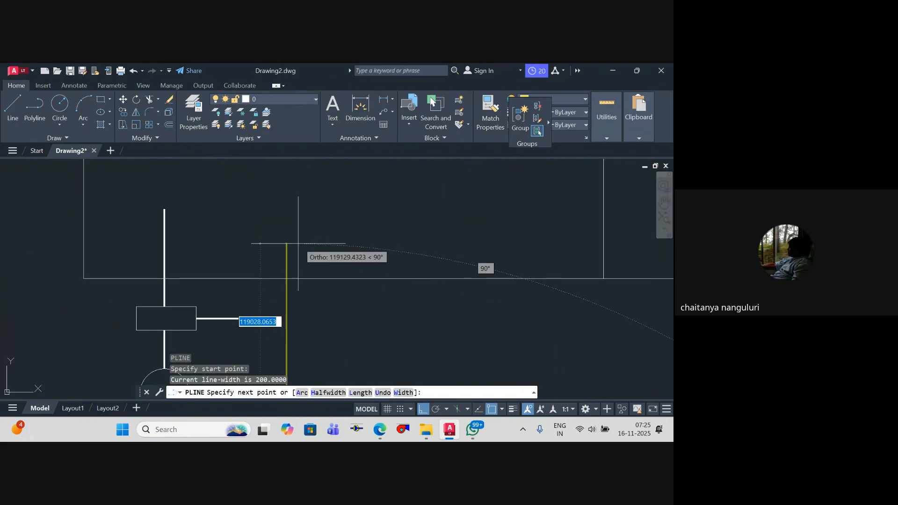
key("Escape")
scroll(304, 243, "down", 6)
key("Escape")
key("Escape")
scroll(299, 308, "up", 10)
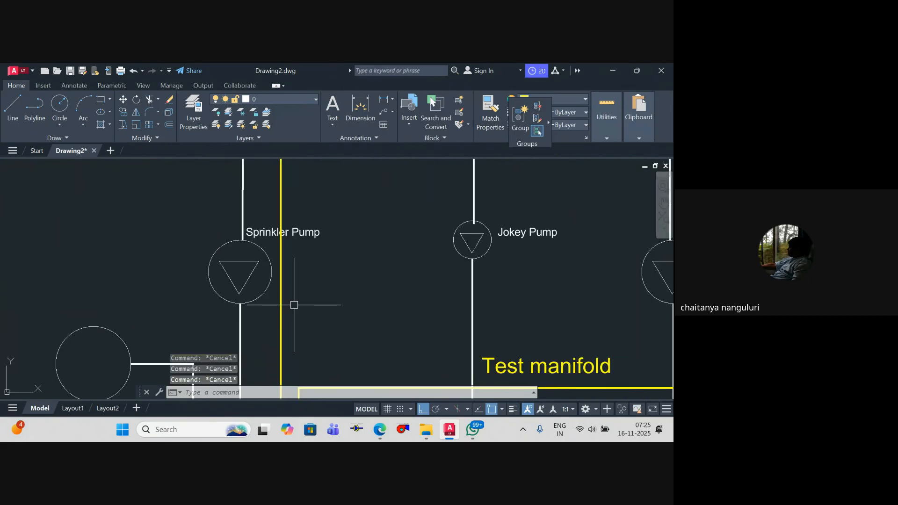
Step: Draw a small circle centred on the new yellow riser, just below the Sprinkler Pump symbol
type("c")
key("Return")
scroll(271, 335, "up", 2)
left_click(295, 327)
left_click(313, 331)
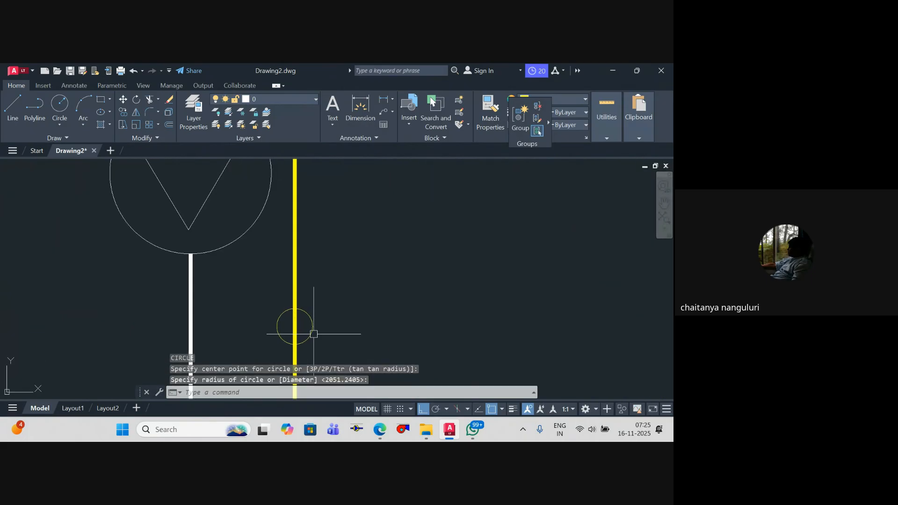
key("Escape")
Step: Trim the piece of the new yellow riser inside the small circle near the Sprinkler Pump
type("tr")
key("Return")
left_click(295, 331)
key("Escape")
key("Escape")
scroll(300, 318, "down", 5)
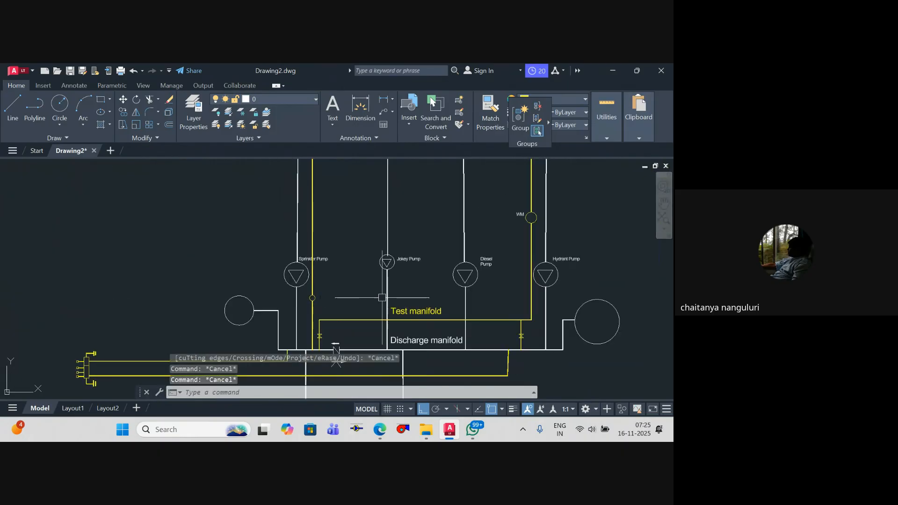
Step: Copy the Test manifold label horizontally to the area between the Sprinkler and Jokey branches, near the new yellow riser
scroll(408, 317, "up", 3)
type("co")
key("Return")
left_click(407, 316)
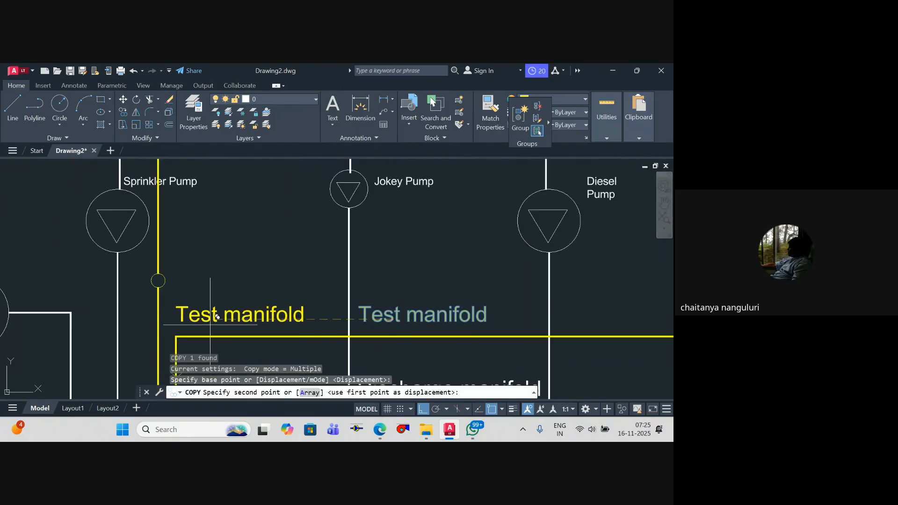
left_click(223, 316)
key("Escape")
Step: Replace the text of the copied Test manifold label with 500
double_click(297, 323)
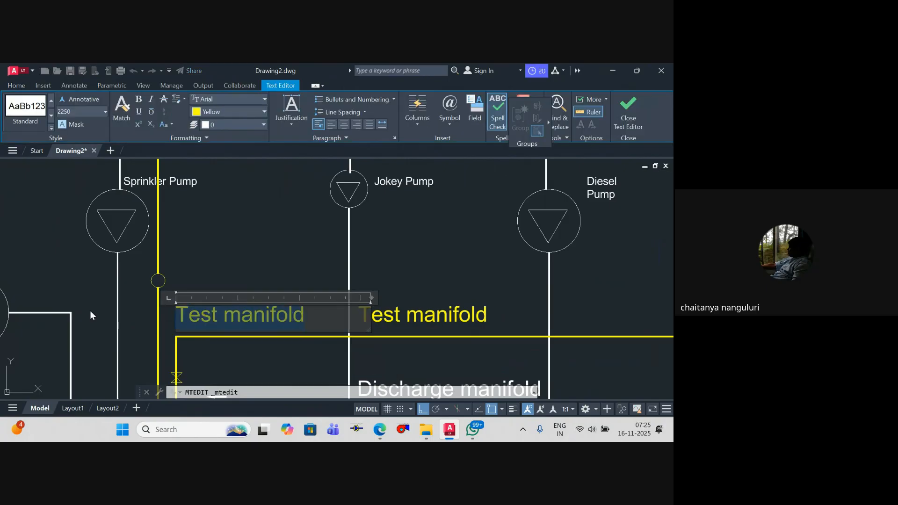
type("500")
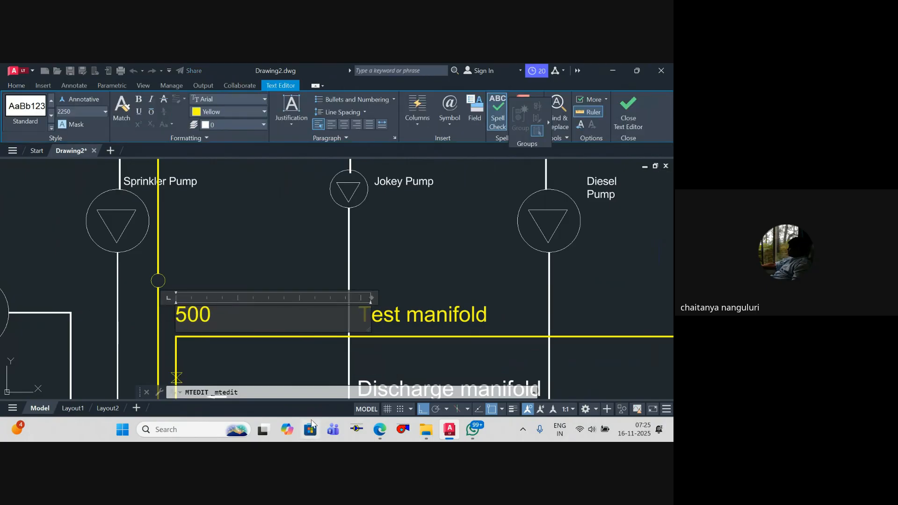
left_click(217, 348)
key("Escape")
Step: Move the 500 label straight up so it lines up with the small circle on the yellow riser
left_click(193, 319)
type("m")
key("Return")
left_click(241, 312)
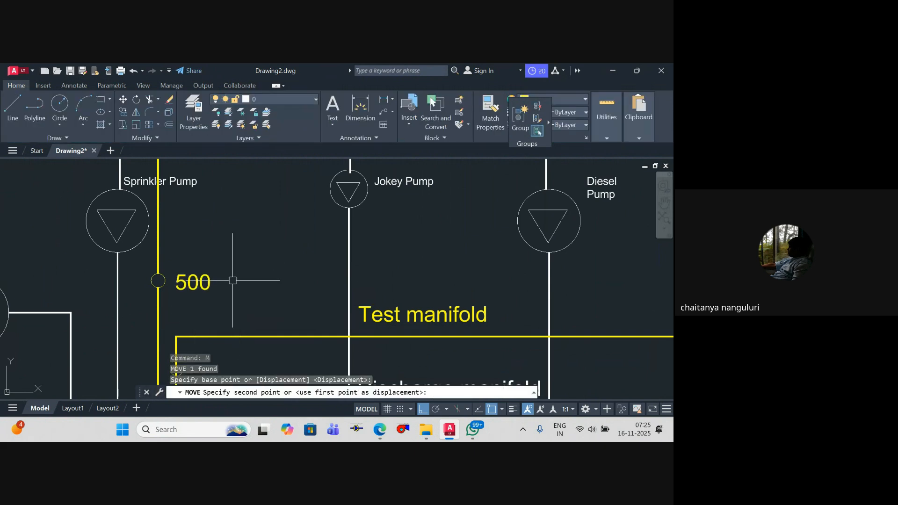
key("Escape")
Step: Extend the label beside the small circle to read 500 GPM
double_click(219, 281)
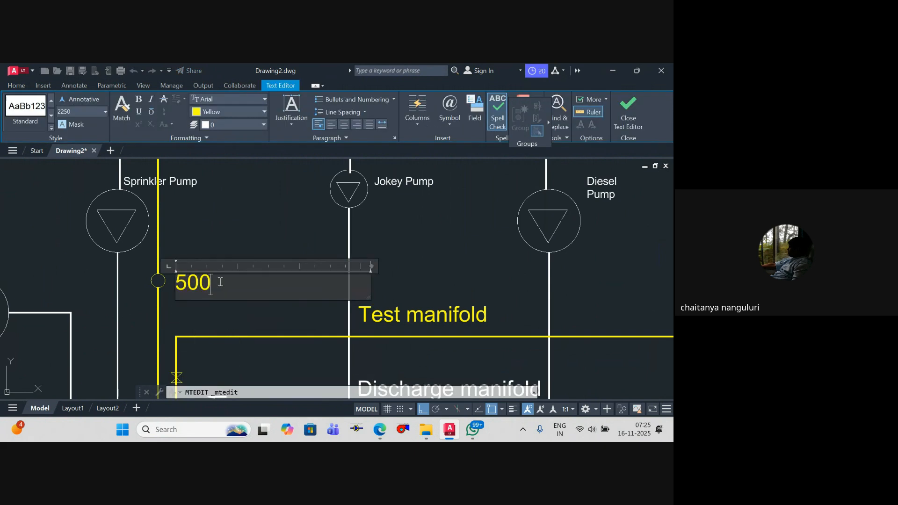
type("GPM")
left_click(230, 331)
key("Escape")
key("Escape")
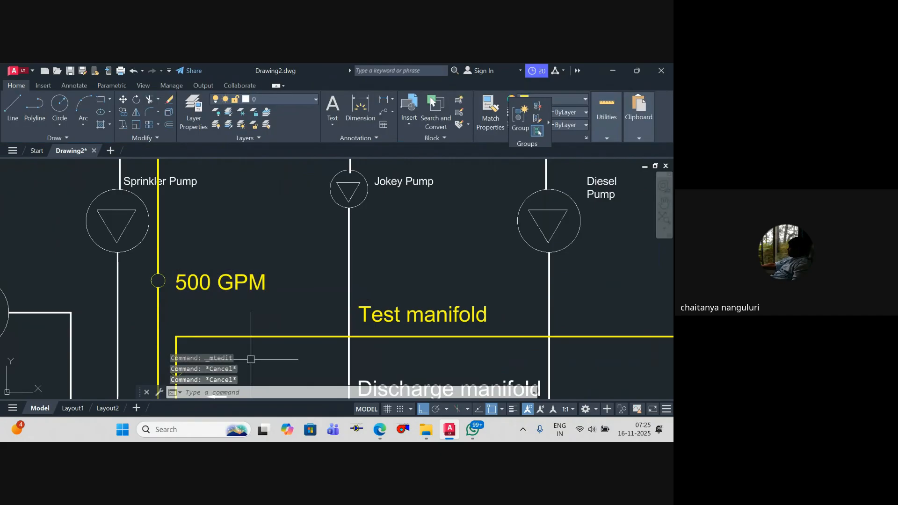
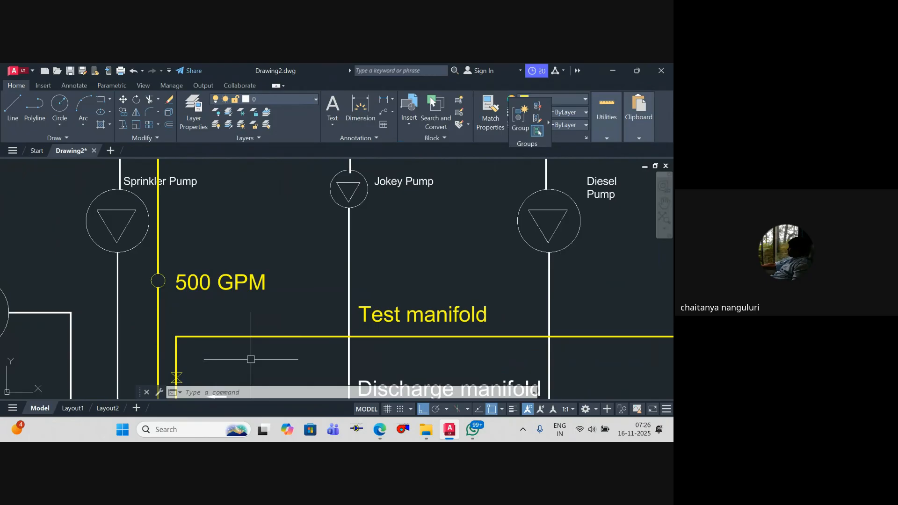
Step: Replace the text of the 500 GPM label beside the riser's small circle with PRV
double_click(279, 282)
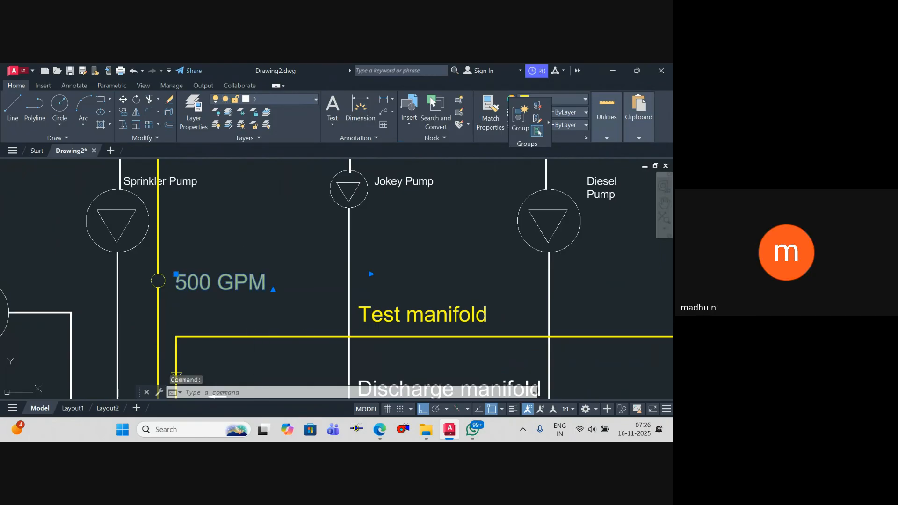
left_click_drag(279, 282, 49, 264)
type("P")
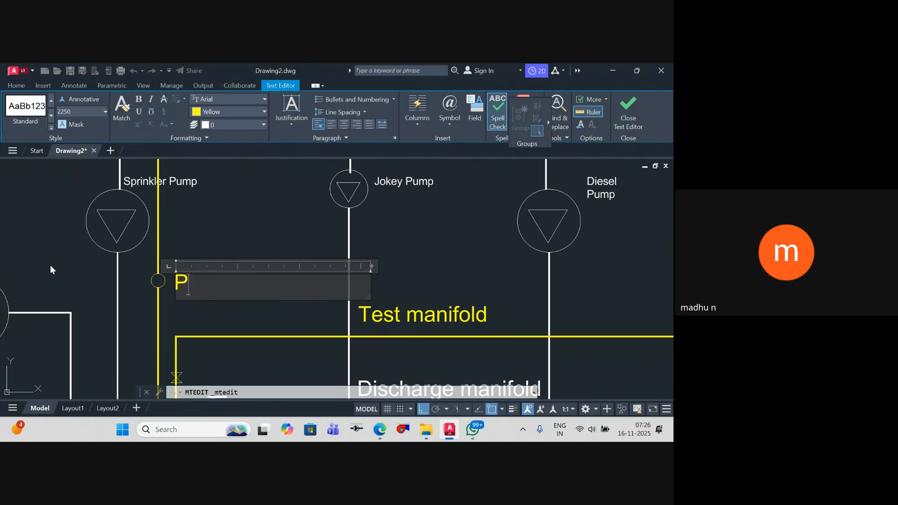
type("RV")
left_click(221, 358)
key("Escape")
scroll(286, 220, "down", 6)
mouse_move(285, 221)
middle_mouse_down()
mouse_move(306, 309)
mouse_move(295, 306)
mouse_move(295, 267)
mouse_move(292, 282)
middle_mouse_up()
key("Escape")
key("Escape")
Step: Change the colour of the riser near the Sprinkler Pump, its small circle and the PRV label to magenta
scroll(297, 293, "down", 2)
scroll(288, 289, "up", 2)
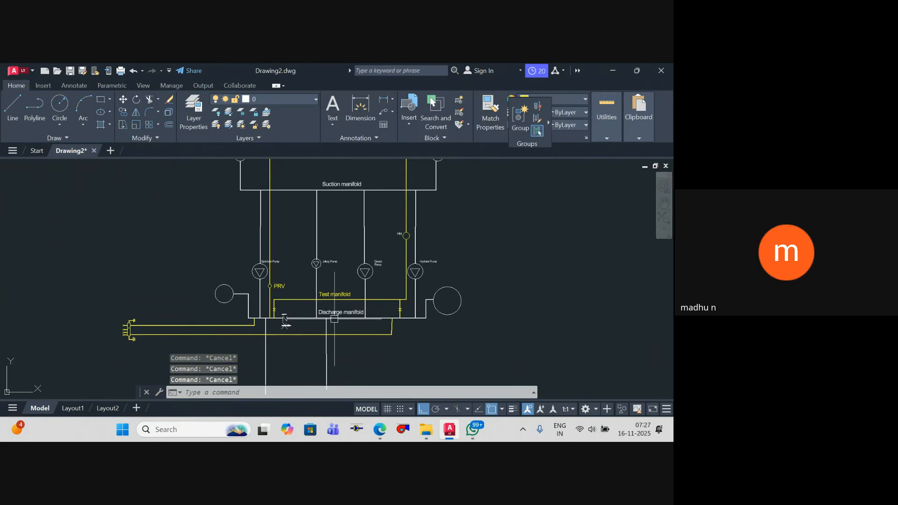
middle_click_drag(282, 322, 286, 356)
scroll(287, 337, "up", 4)
left_click(296, 313)
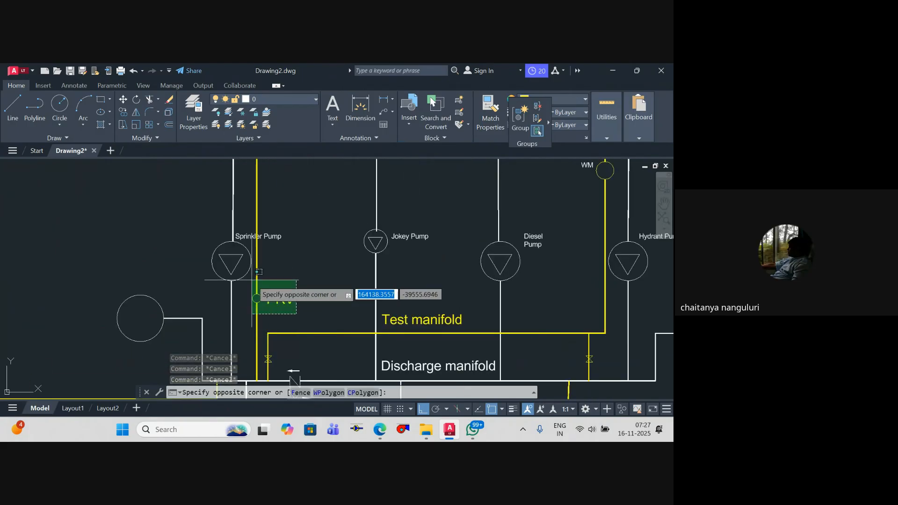
left_click(250, 280)
left_click(575, 100)
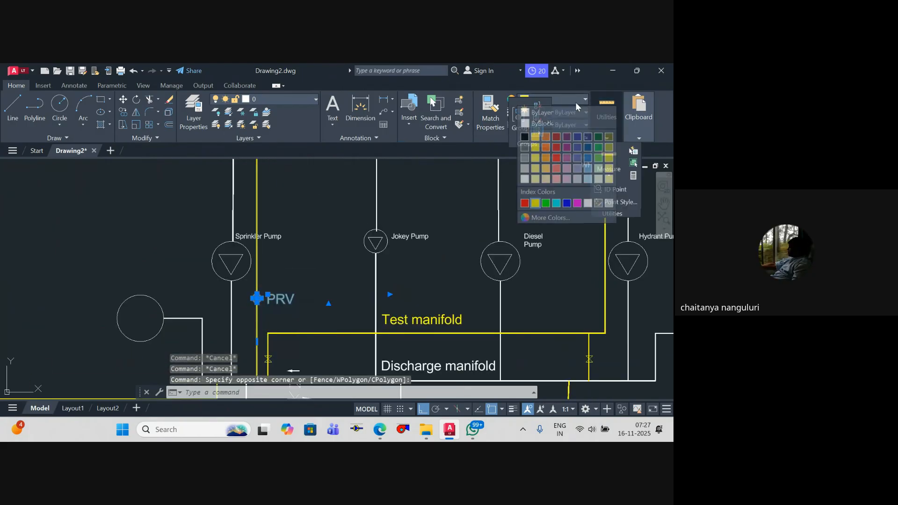
left_click(577, 203)
key("Escape")
key("Escape")
Step: Examine the whole schematic, from the divided tank and suction manifold down to the pumps, test manifold and discharge manifold
scroll(269, 280, "down", 8)
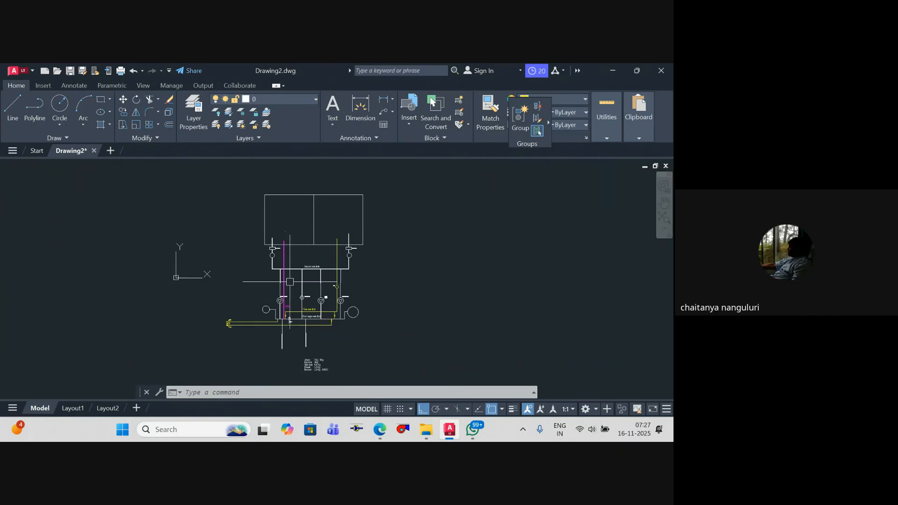
scroll(244, 286, "down", 10)
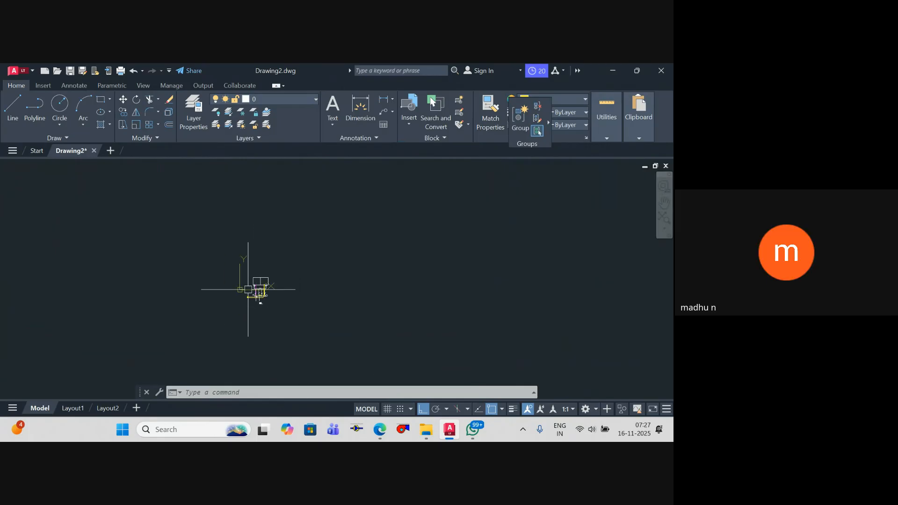
mouse_move(244, 287)
middle_mouse_down()
mouse_move(472, 287)
mouse_move(392, 264)
mouse_move(467, 263)
middle_mouse_up()
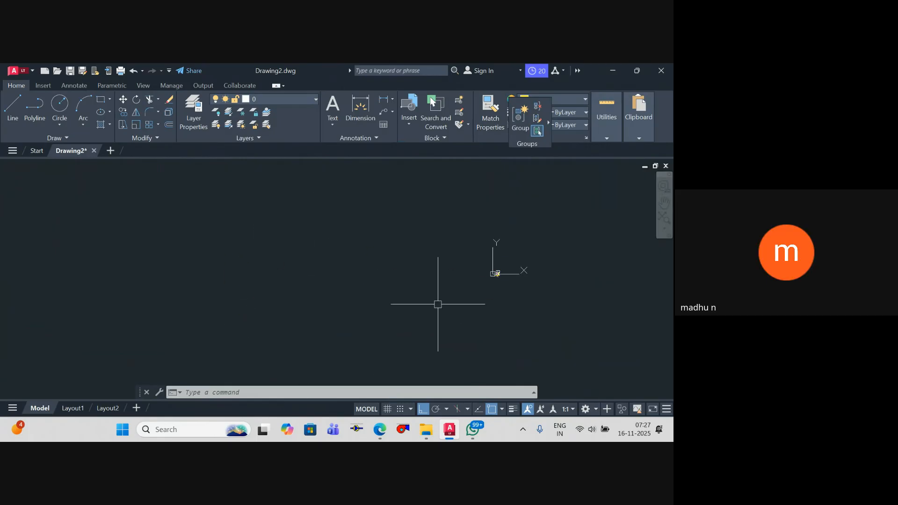
middle_click_drag(438, 305, 322, 292)
scroll(399, 268, "up", 10)
scroll(112, 257, "up", 8)
mouse_move(89, 255)
middle_mouse_down()
mouse_move(192, 257)
mouse_move(205, 267)
middle_mouse_up()
scroll(49, 248, "down", 4)
middle_click_drag(54, 227, 111, 246)
scroll(101, 305, "up", 2)
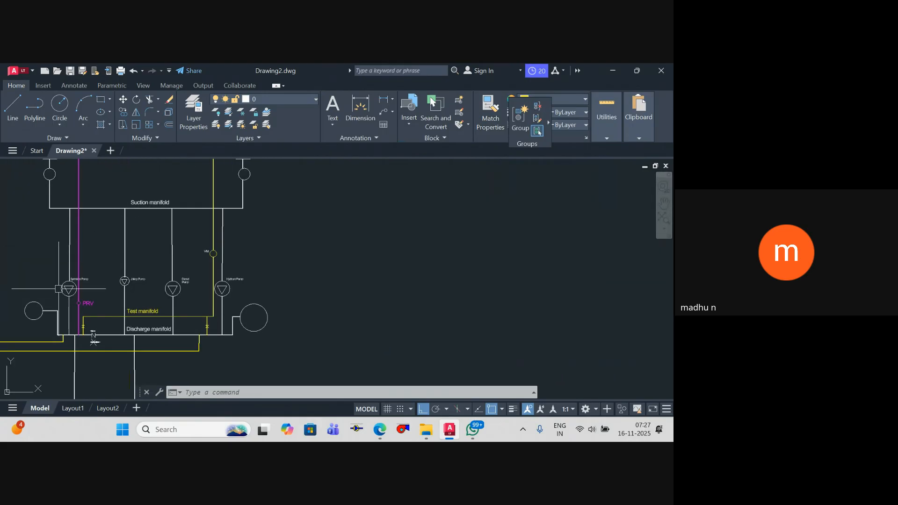
scroll(96, 339, "up", 6)
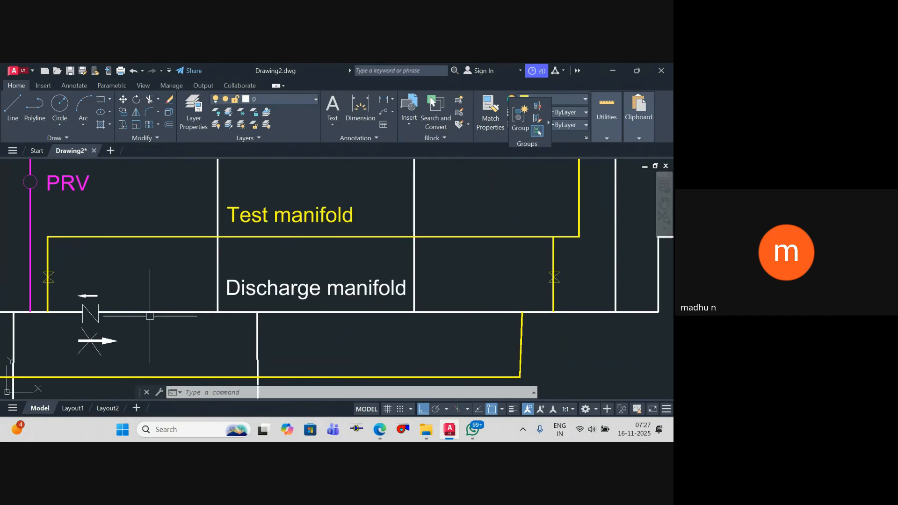
scroll(185, 302, "down", 4)
scroll(187, 304, "down", 6)
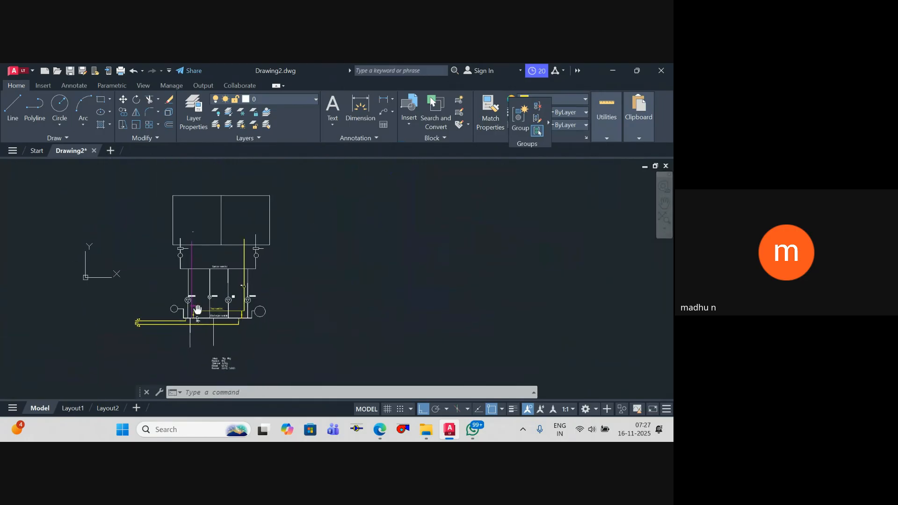
scroll(224, 341, "up", 2)
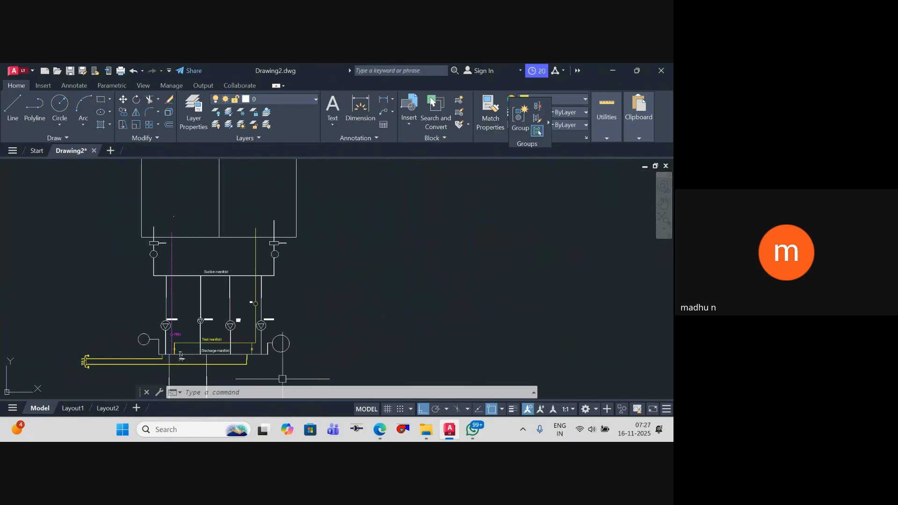
scroll(187, 346, "up", 3)
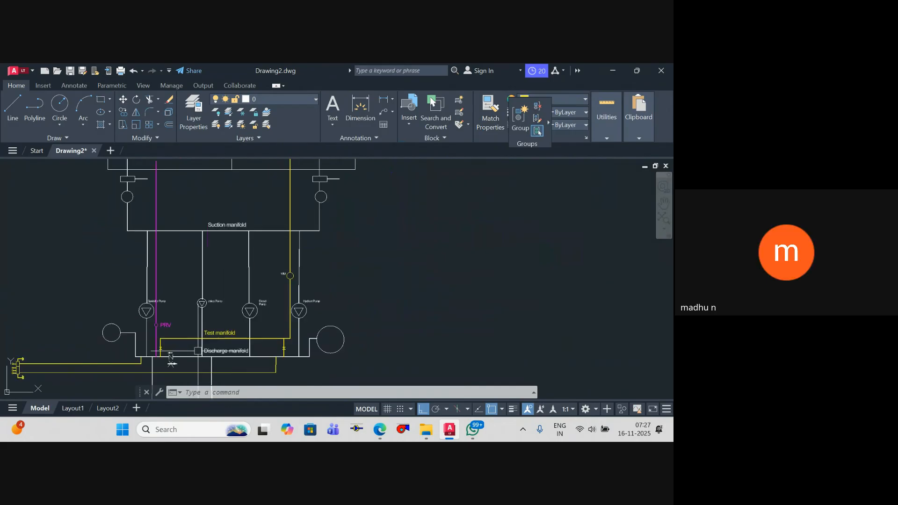
scroll(224, 312, "down", 2)
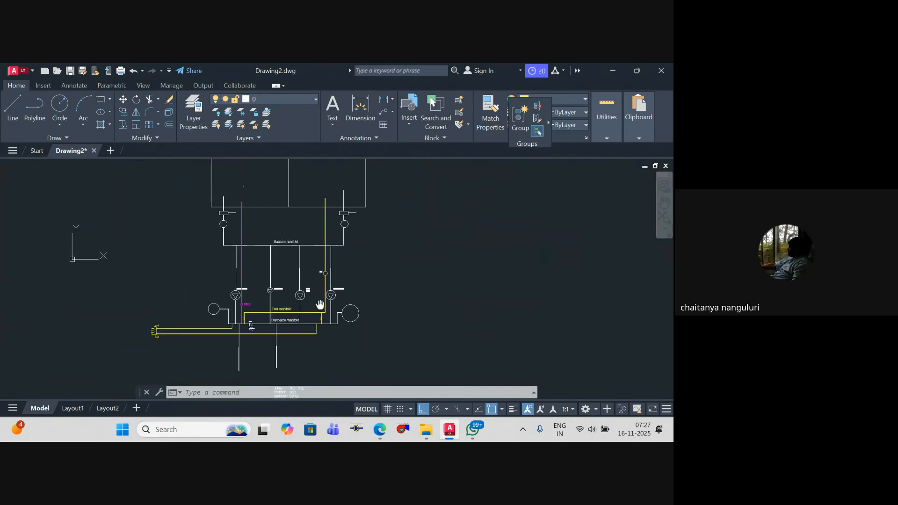
Step: Draw a small rectangle just above the Diesel Pump label
scroll(301, 304, "up", 6)
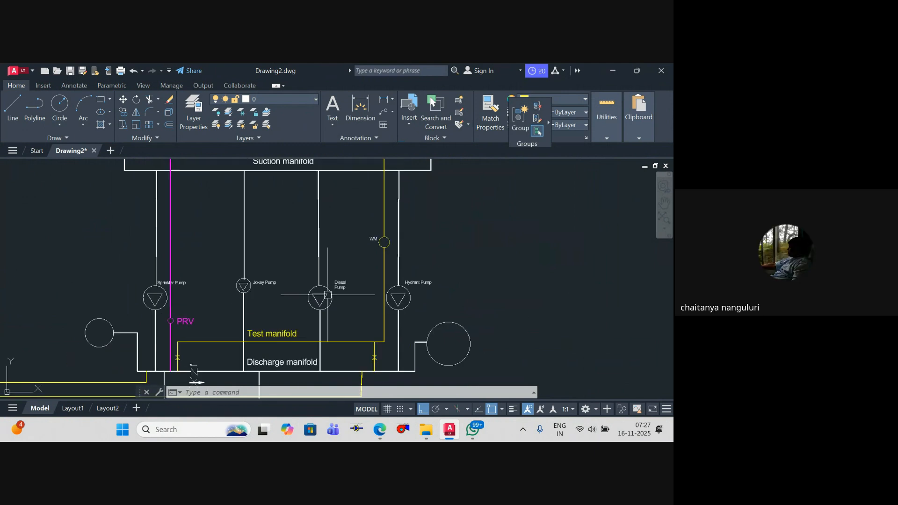
type("rec")
key("Return")
scroll(356, 247, "up", 4)
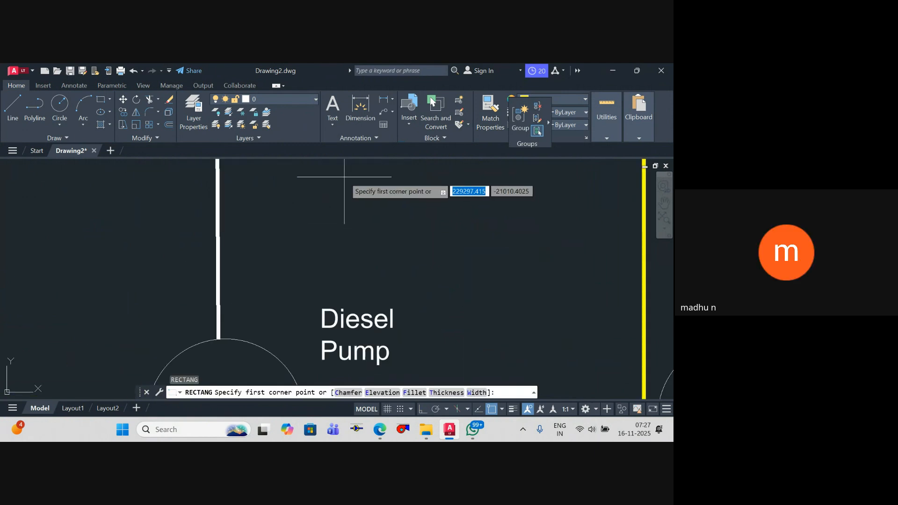
left_click(344, 178)
left_click(462, 257)
key("Escape")
key("Escape")
scroll(435, 257, "down", 2)
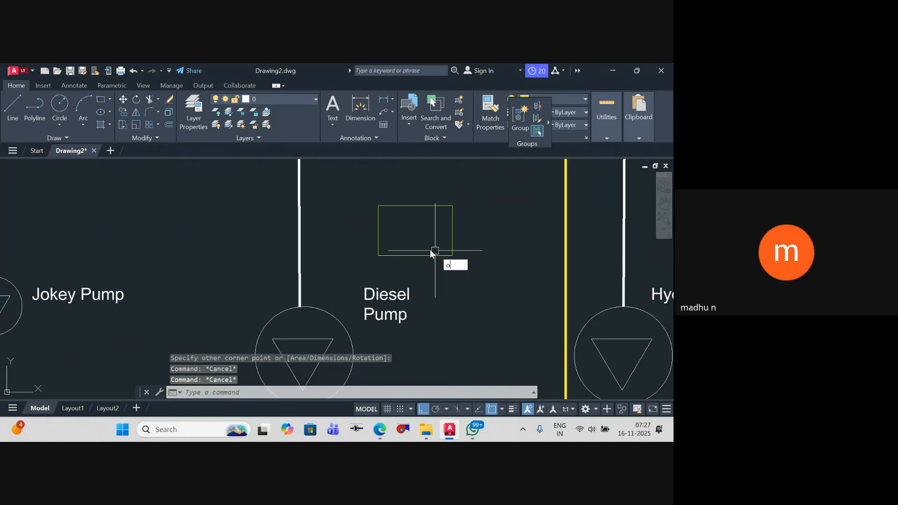
Step: Draw a polyline from the lower edge of the small rectangle straight down and across into the Diesel pump circle
type("pl")
key("Return")
left_click(415, 255)
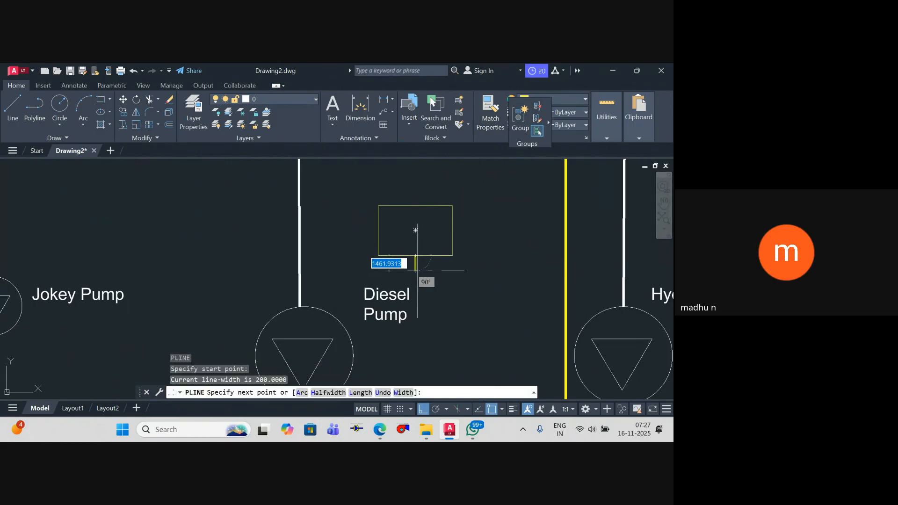
left_click(415, 335)
scroll(304, 334, "up", 2)
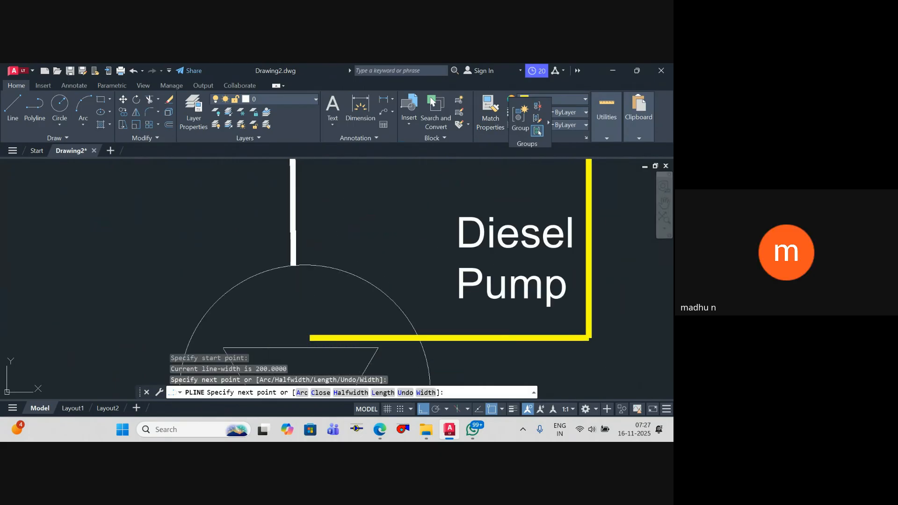
left_click(309, 336)
key("Escape")
key("Escape")
Step: Trim the part of the yellow polyline that lies inside the Diesel pump circle
scroll(352, 317, "down", 3)
type("tr")
key("Return")
left_click(353, 308)
key("Escape")
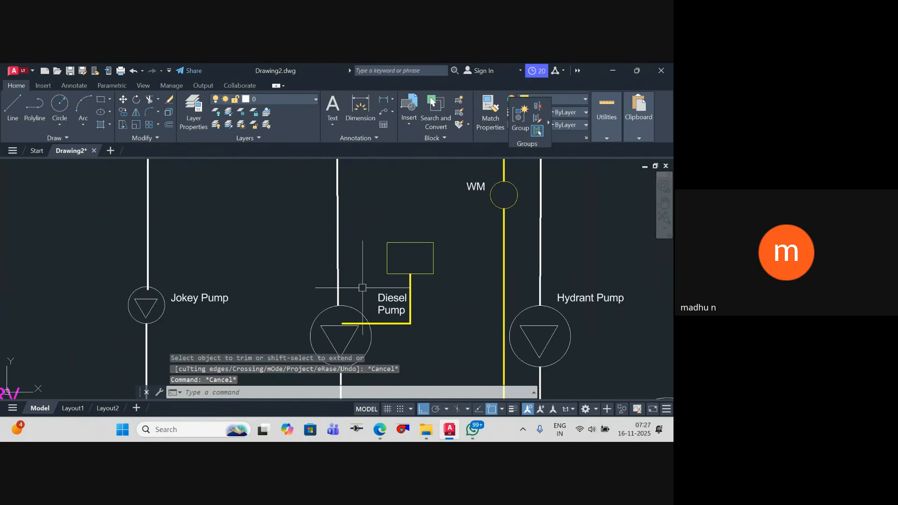
key("Return")
type("t")
key("Return")
left_click(350, 311)
key("Return")
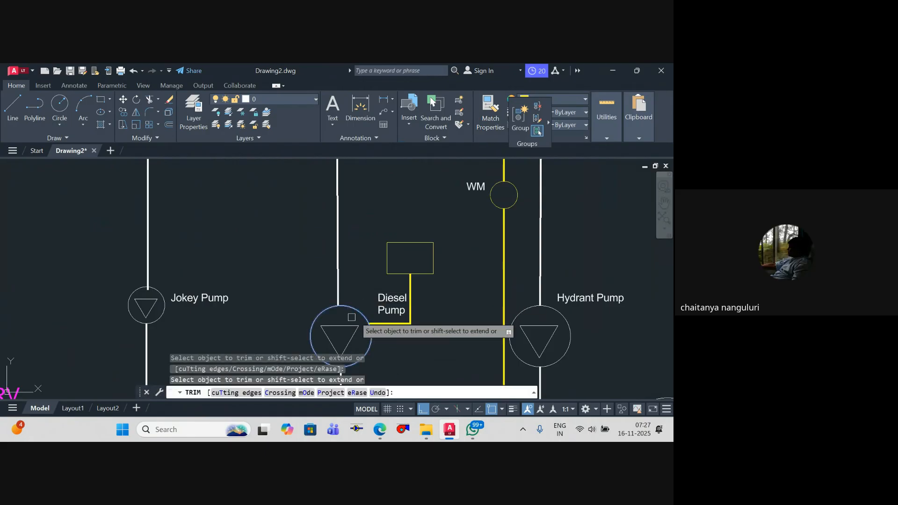
key("Escape")
Step: Examine the Diesel pump's rectangle connection and the surrounding pump branches down to the manifolds
scroll(393, 275, "down", 4)
scroll(377, 267, "up", 2)
scroll(373, 265, "up", 2)
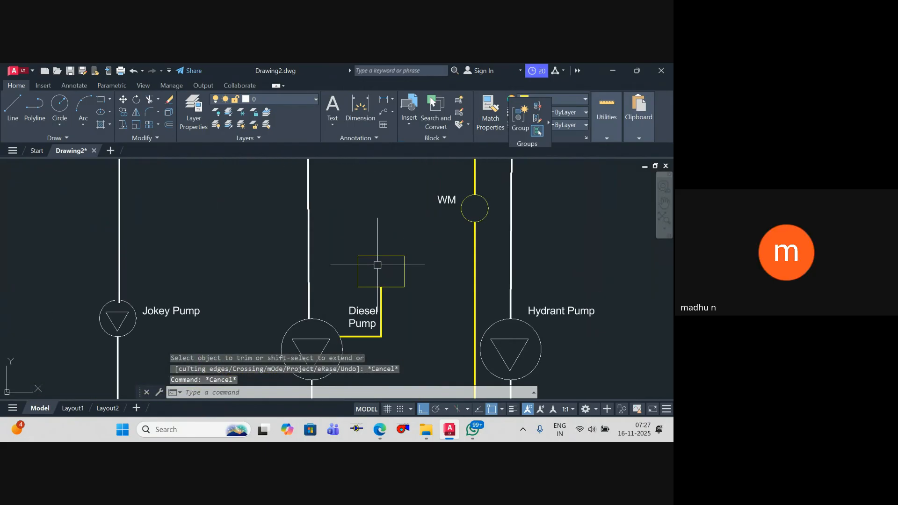
scroll(380, 243, "down", 4)
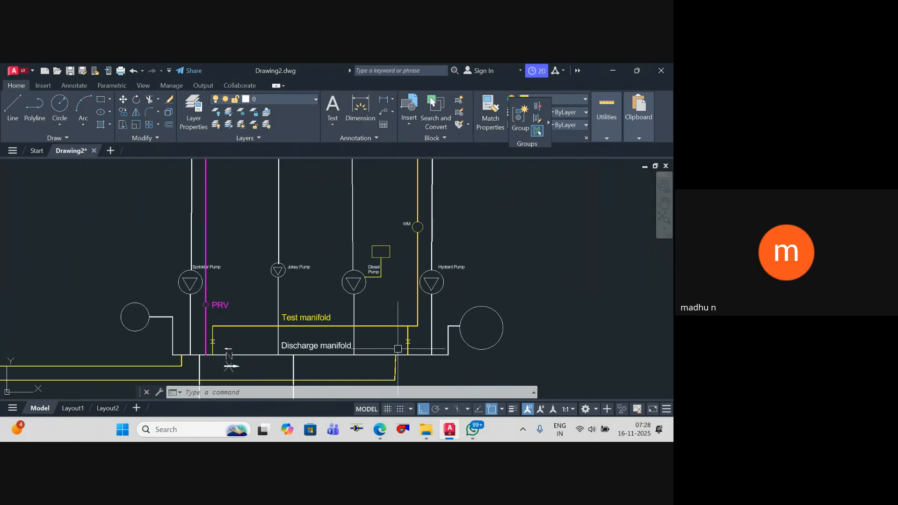
scroll(378, 287, "up", 2)
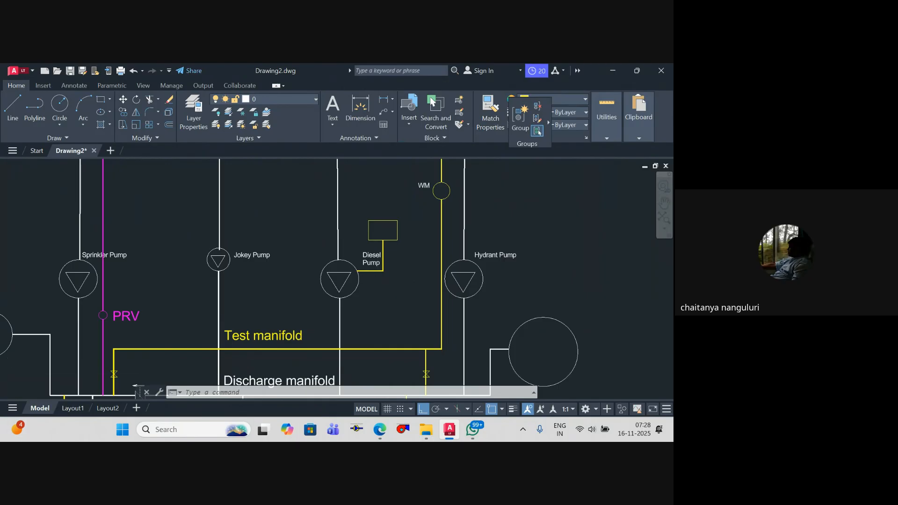
scroll(378, 287, "down", 5)
scroll(327, 328, "up", 4)
scroll(327, 327, "up", 2)
middle_click_drag(345, 339, 341, 179)
key("Escape")
key("Escape")
key("Escape")
scroll(307, 239, "down", 4)
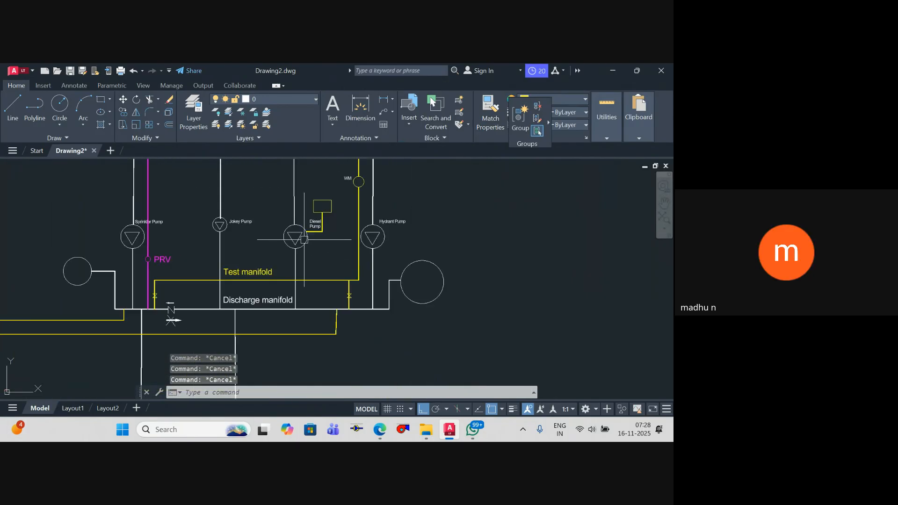
middle_click_drag(306, 239, 320, 256)
type("pl")
key("Return")
scroll(321, 253, "up", 4)
left_click(308, 261)
scroll(365, 276, "down", 5)
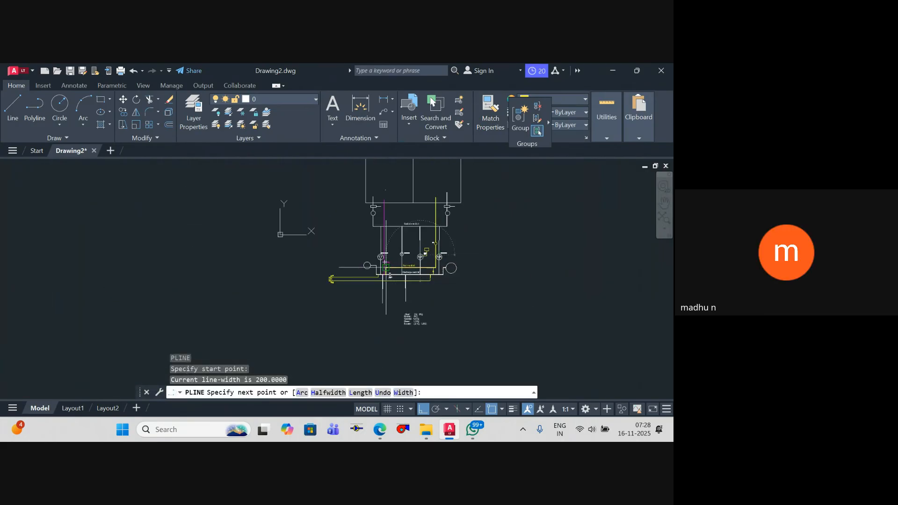
key("Escape")
Step: Draw a horizontal polyline from the upper part of the Diesel pump circle across and past the Hydrant pump
scroll(371, 286, "up", 5)
key("Return")
scroll(390, 271, "up", 2)
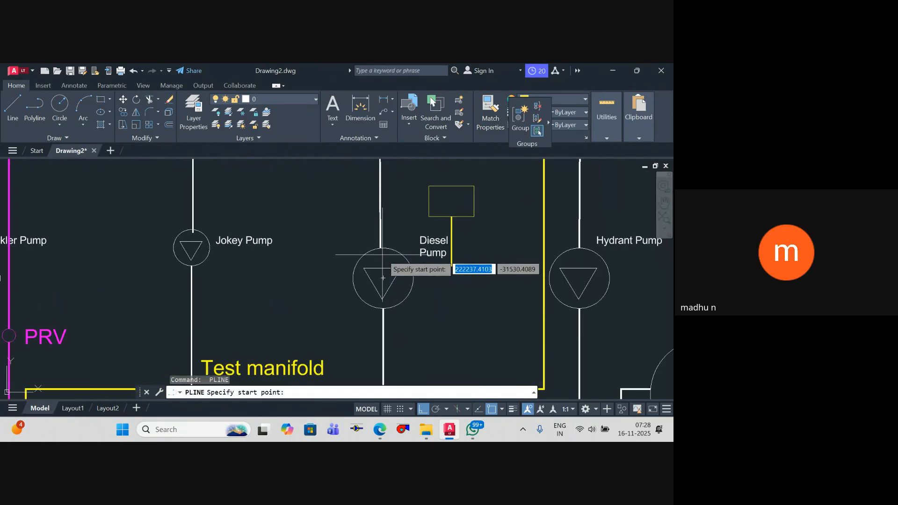
left_click(383, 254)
scroll(555, 244, "down", 4)
middle_click_drag(556, 244, 222, 274)
scroll(222, 274, "up", 2)
left_click(340, 276)
scroll(346, 254, "down", 4)
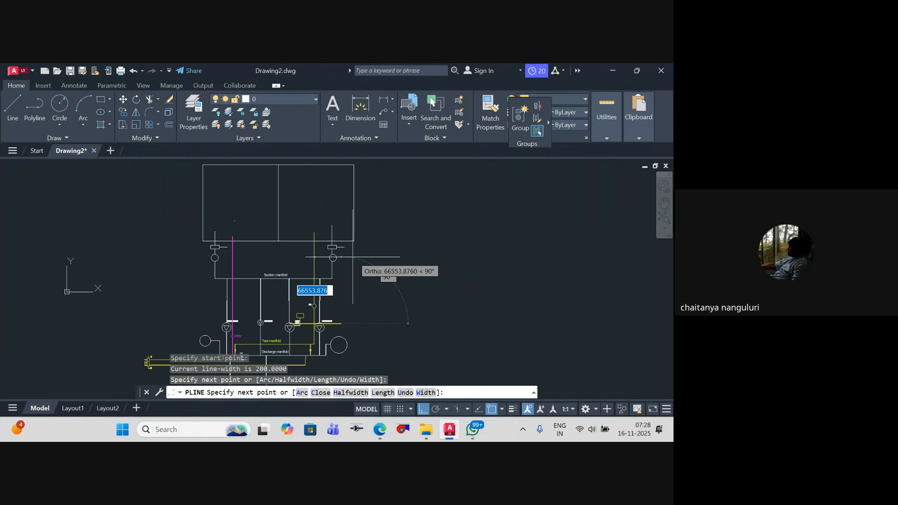
scroll(353, 257, "up", 5)
scroll(360, 264, "down", 3)
scroll(361, 296, "up", 5)
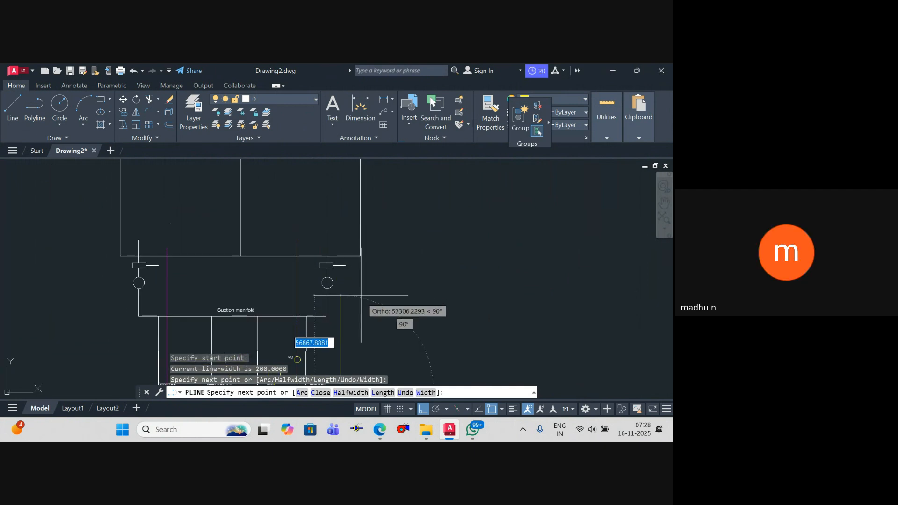
scroll(380, 312, "down", 3)
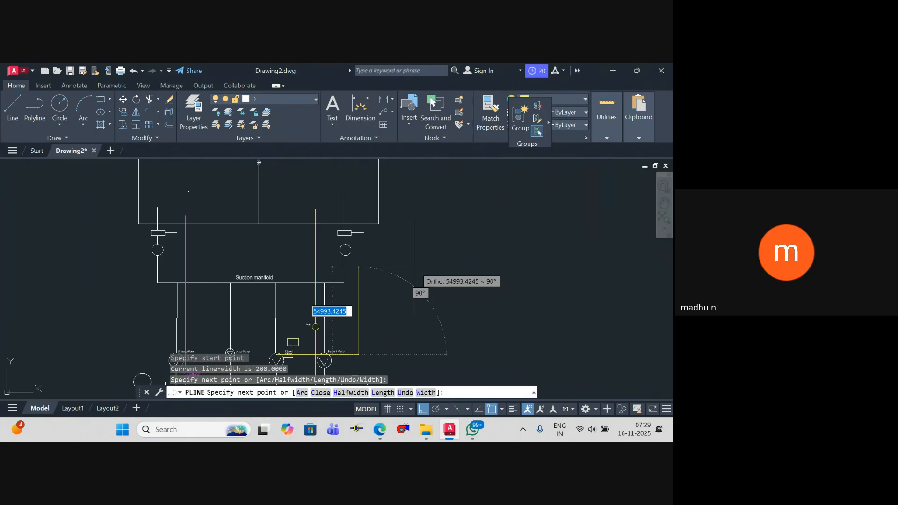
key("Escape")
key("Escape")
key("Escape")
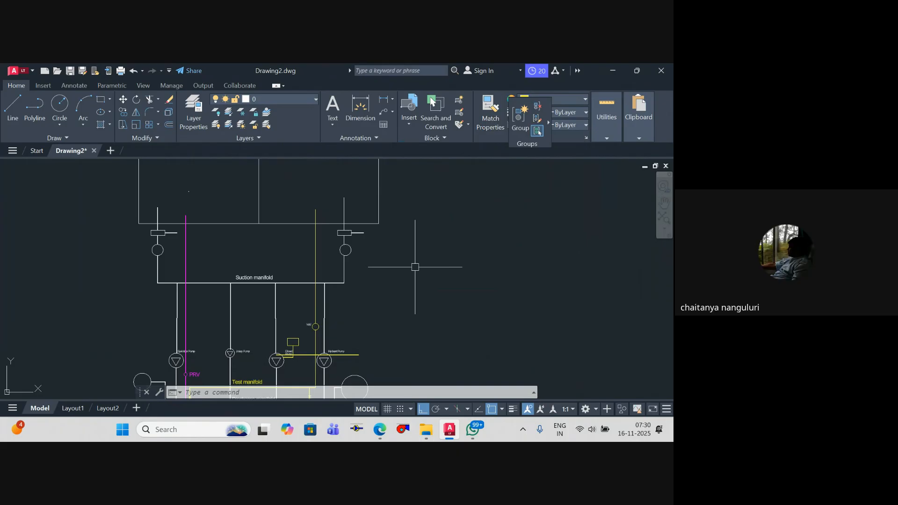
Step: Switch to File Explorer to view the Fire PPT's folder, and return to the AutoCAD drawing
left_click(426, 430)
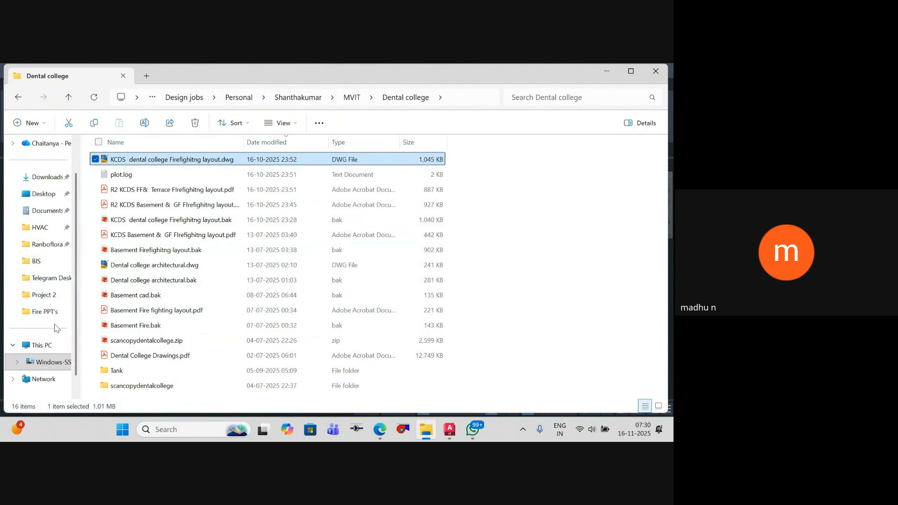
left_click(46, 312)
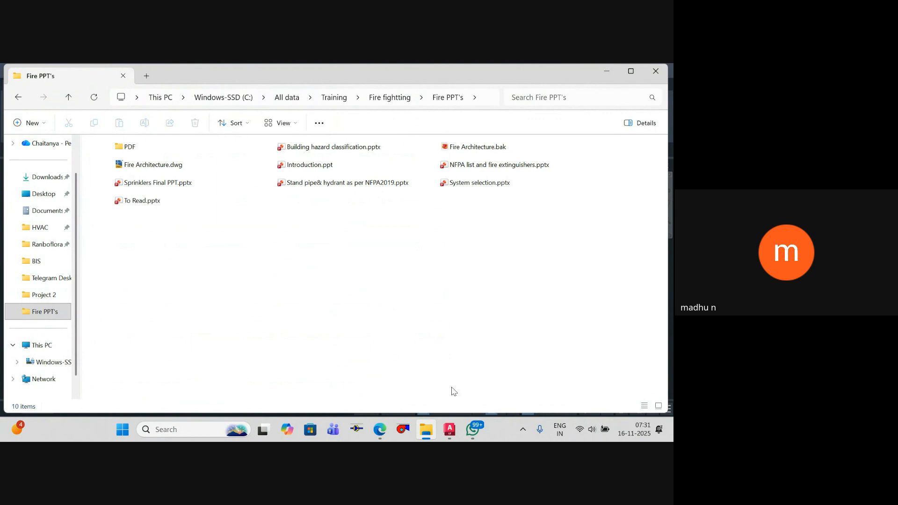
left_click(451, 427)
Step: Draw a tall building-outline rectangle in the empty space to the right of the pump schematic
scroll(260, 315, "down", 5)
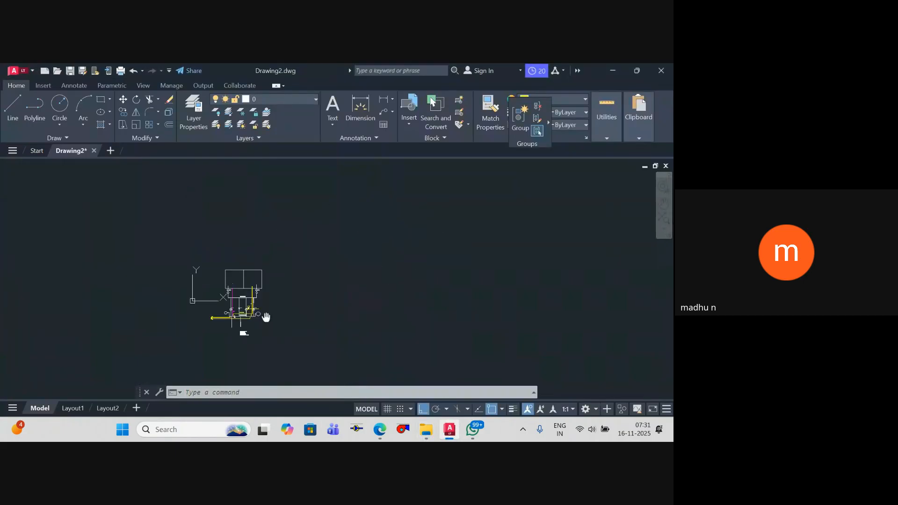
key("Escape")
key("Escape")
key("Escape")
type("rec")
key("Return")
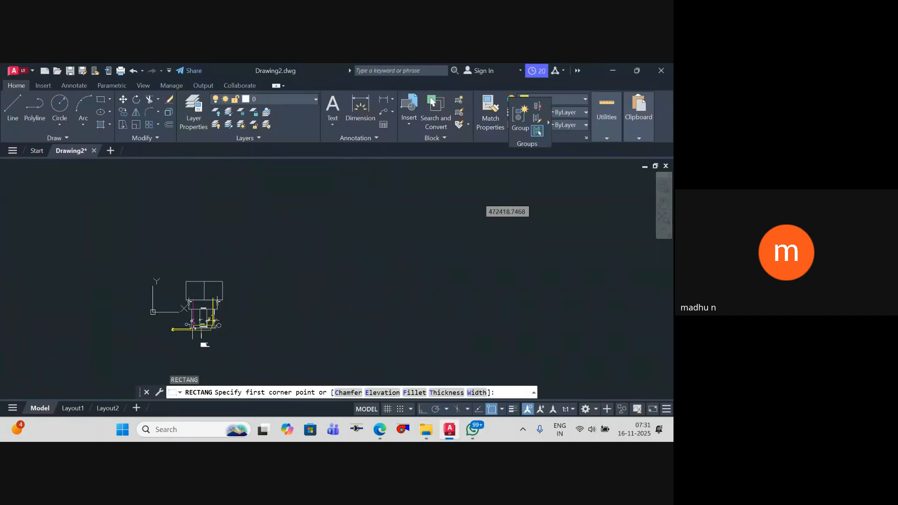
left_click(335, 197)
Step: Draw a horizontal floor line across the full width of the rectangle, just above its base
type("l")
key("Return")
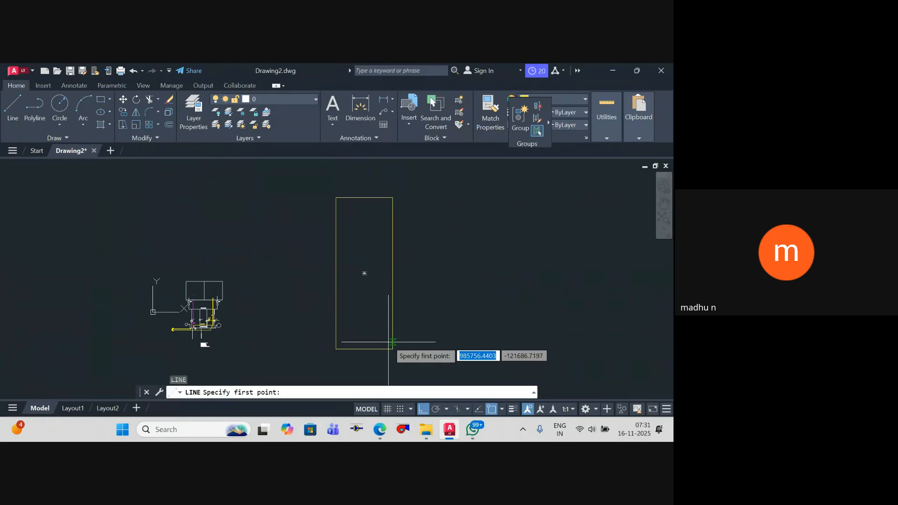
left_click(392, 337)
left_click(336, 336)
key("Escape")
Step: Copy the lowest floor line straight up to form the next floor level in the rectangle
left_click(366, 337)
type("co")
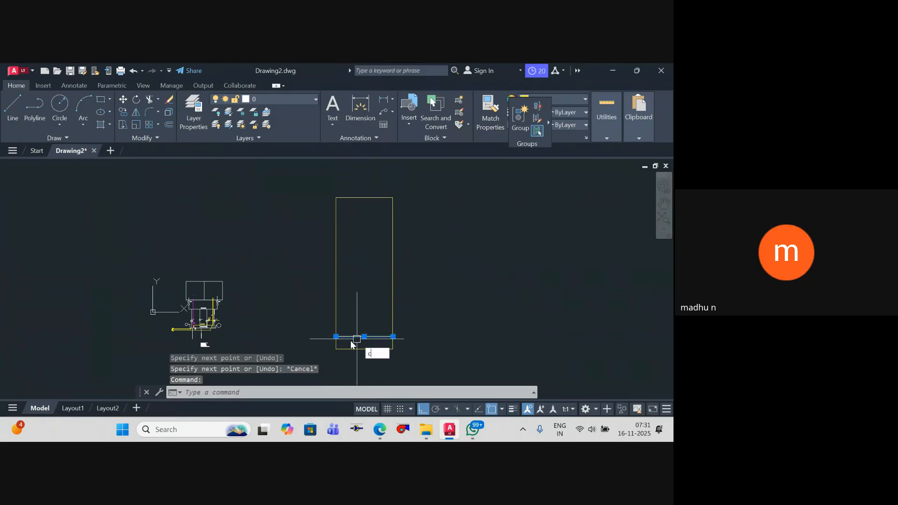
key("Return")
left_click(336, 336)
left_click(335, 318)
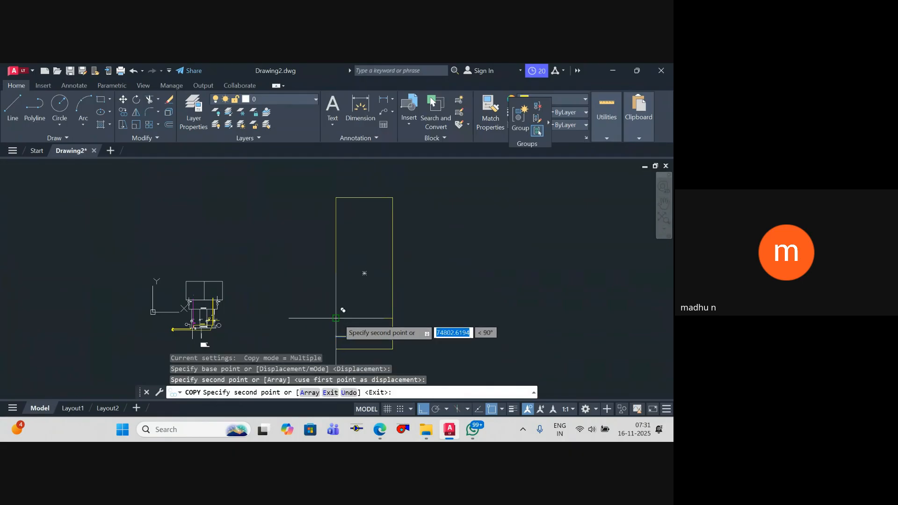
key("Escape")
Step: Copy the second floor line repeatedly upward at the same spacing to divide the rest of the rectangle into floors
type("co")
key("Return")
left_click(392, 337)
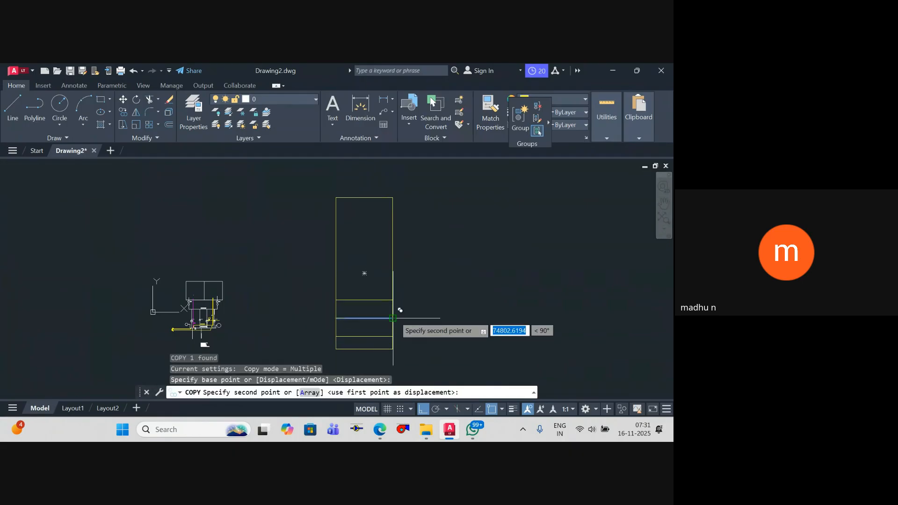
left_click(392, 318)
left_click(392, 299)
left_click(392, 281)
left_click(393, 263)
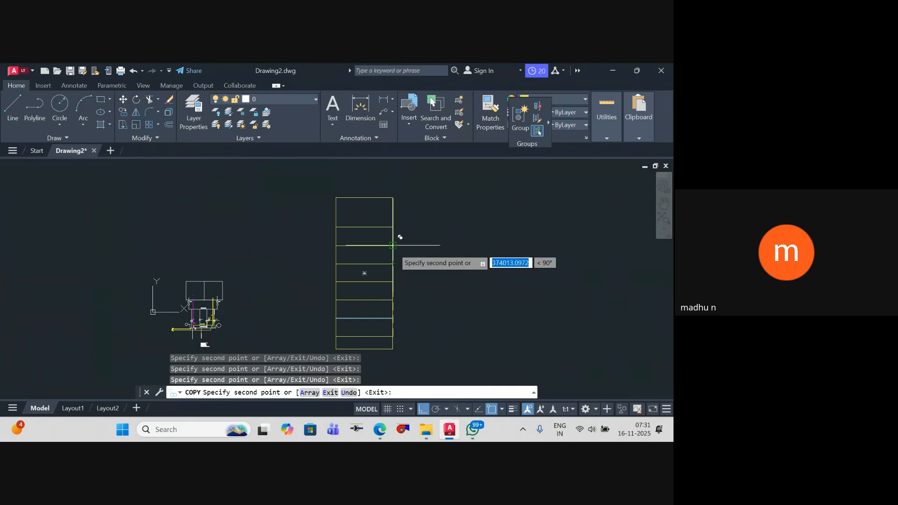
left_click(393, 245)
left_click(393, 227)
key("Escape")
key("Escape")
key("Escape")
scroll(390, 194, "up", 2)
type("s")
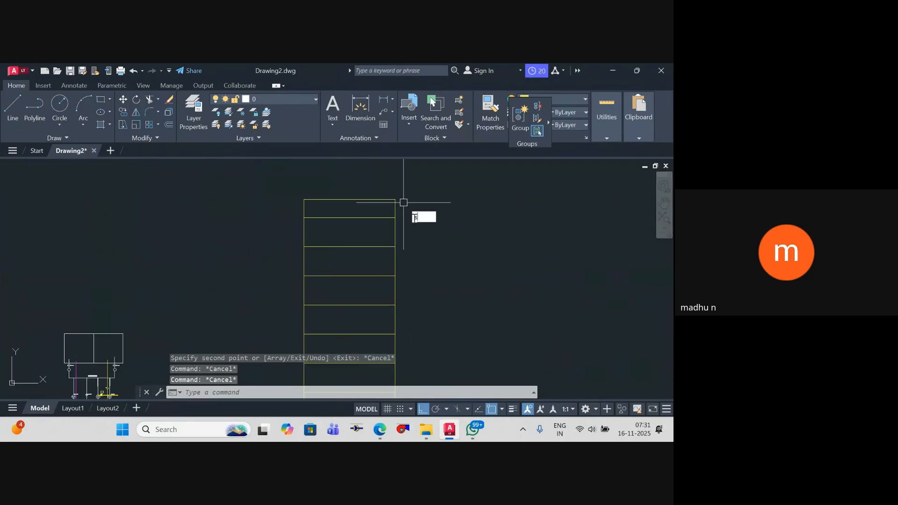
key("Return")
left_click(424, 222)
Step: Stretch the rectangle's top edge upward so the top floor's height roughly matches the floors below
key("Escape")
key("Escape")
type("s")
key("Return")
left_click(408, 209)
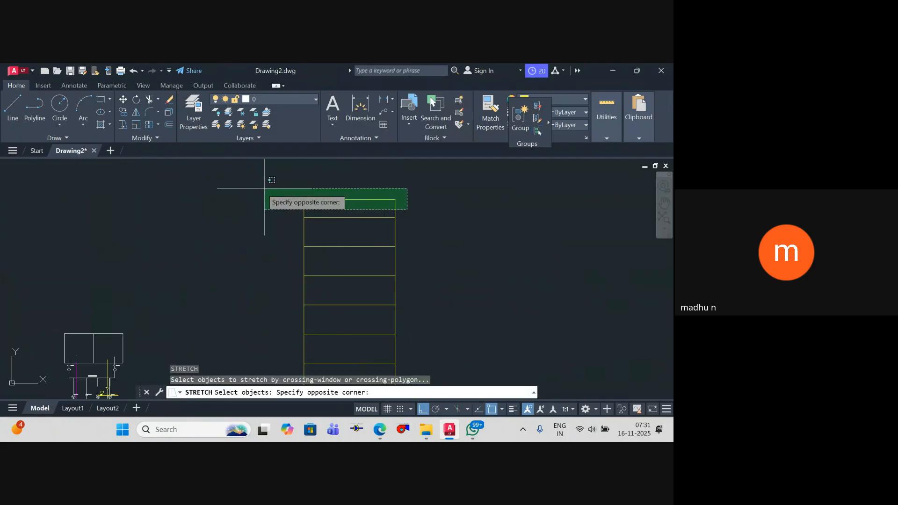
left_click(263, 187)
key("Return")
left_click(249, 239)
left_click(249, 228)
key("Escape")
key("Escape")
scroll(335, 213, "down", 6)
middle_click_drag(335, 210, 343, 268)
key("Escape")
scroll(339, 235, "up", 4)
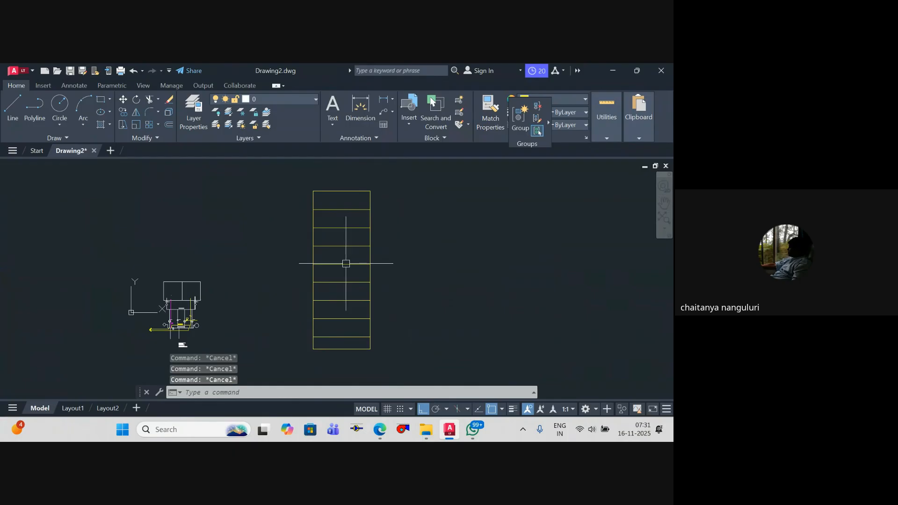
Step: Draw connected lines out from the rectangle's upper-right corner, down its full height and back to its base, enclosing a narrow shaft
type("l")
key("Return")
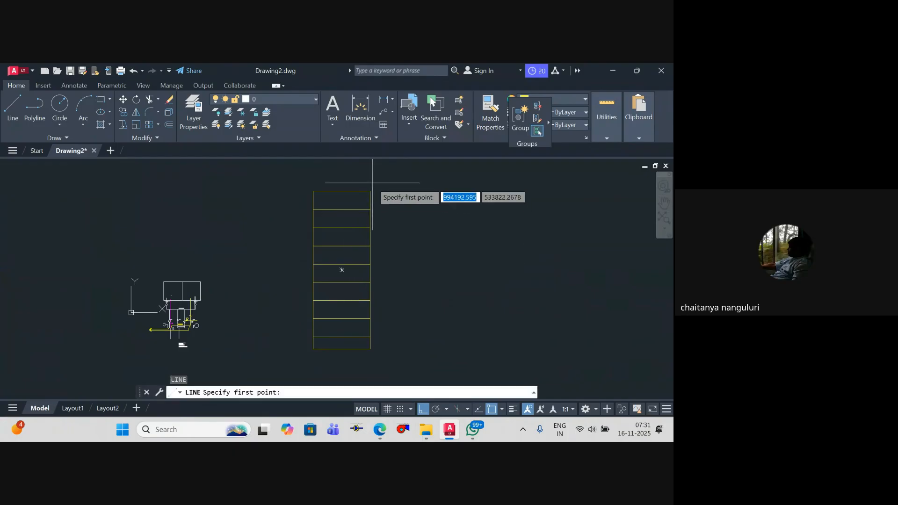
left_click(372, 183)
scroll(399, 260, "down", 1)
scroll(377, 300, "up", 2)
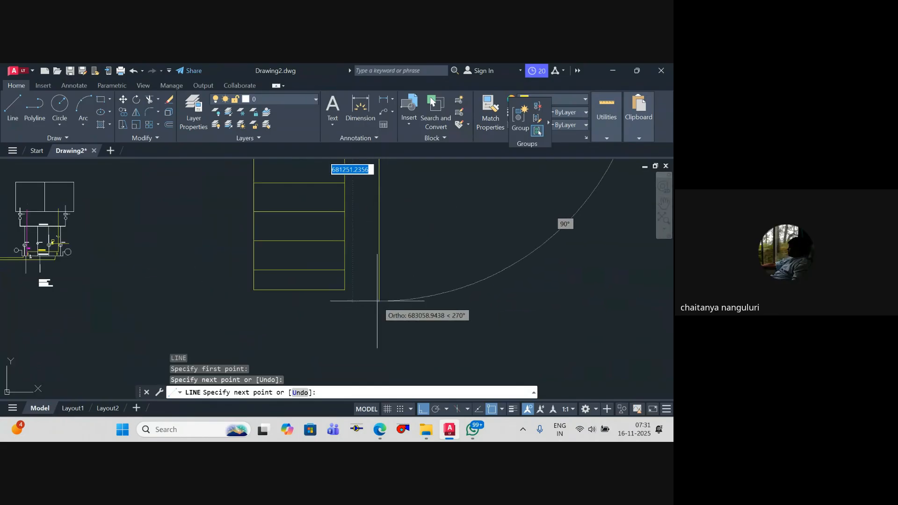
left_click(379, 291)
left_click(347, 291)
key("Escape")
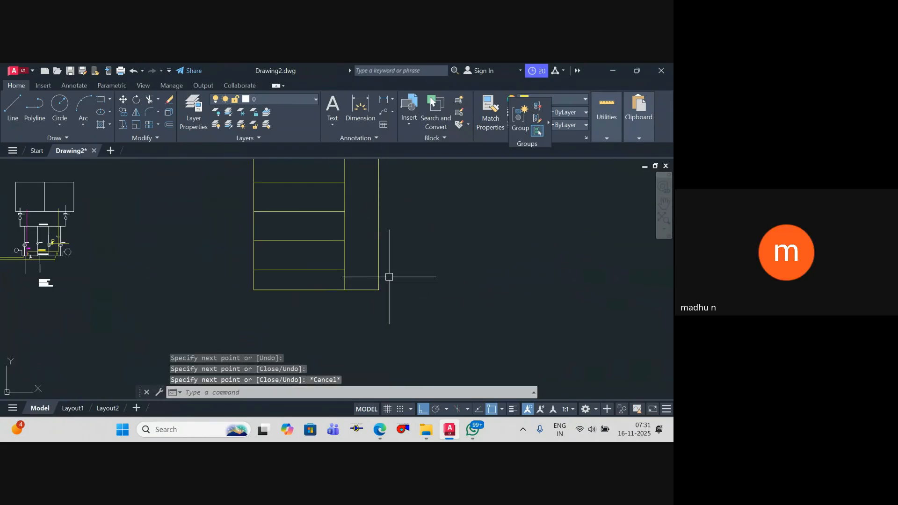
scroll(398, 280, "down", 2)
key("Escape")
key("Escape")
Step: Copy the shaft's outer vertical line inward to just beside the rectangle's right edge
scroll(400, 286, "up", 2)
left_click(394, 282)
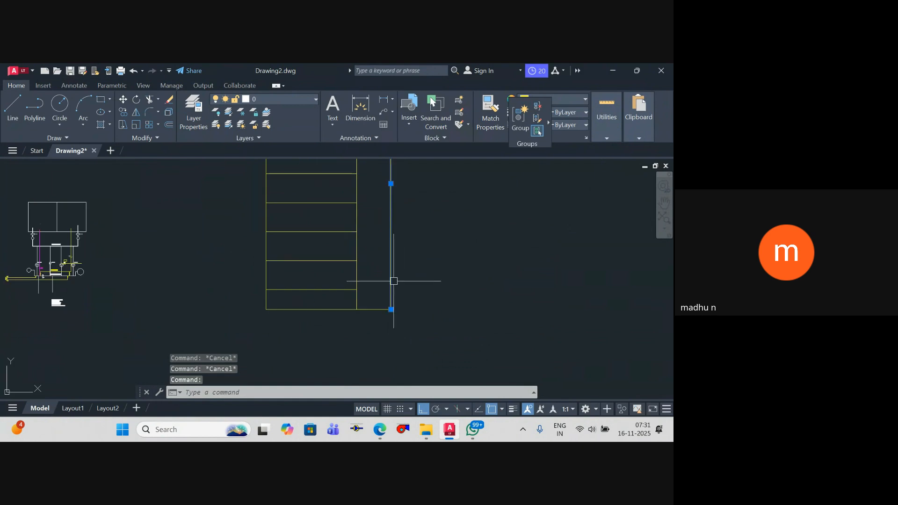
type("co")
key("Return")
left_click(437, 300)
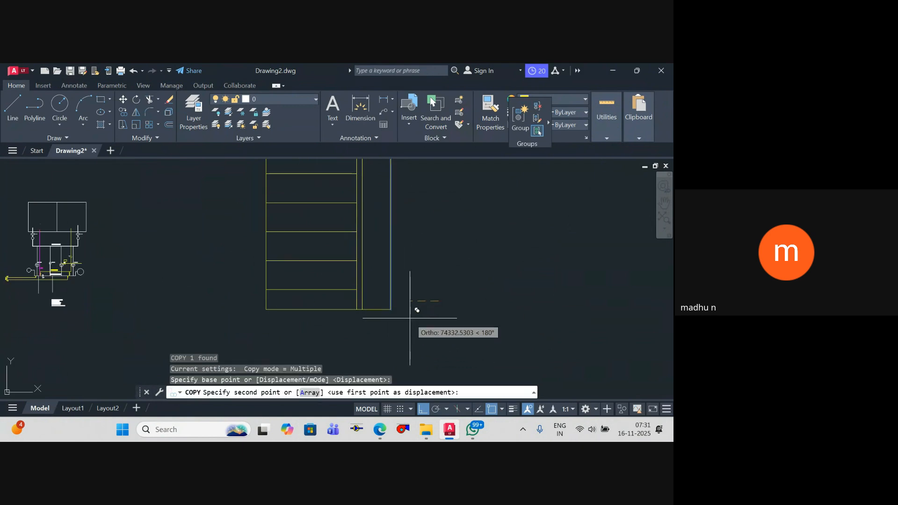
left_click(410, 318)
scroll(374, 302, "up", 2)
key("Escape")
Step: Copy the shaft's inner vertical line across to just inside the outer line, forming a second wall
left_click(358, 300)
type("co")
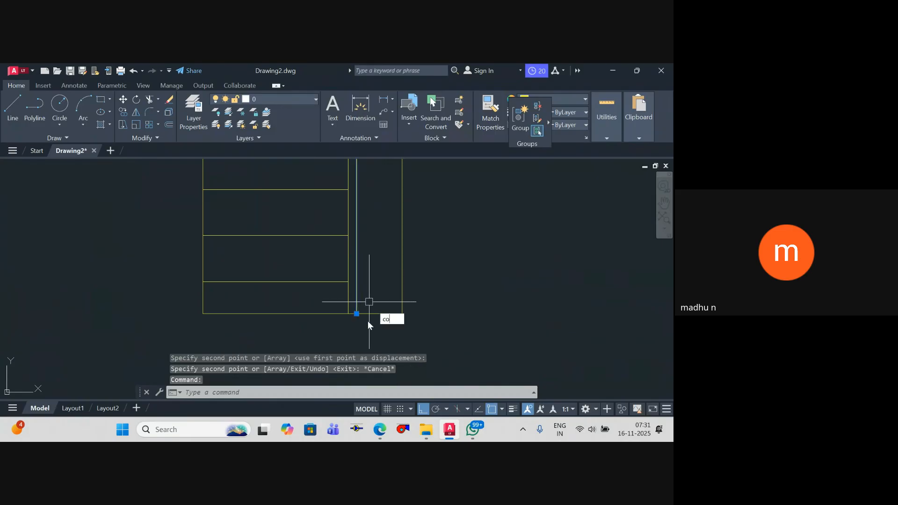
key("Return")
left_click(357, 313)
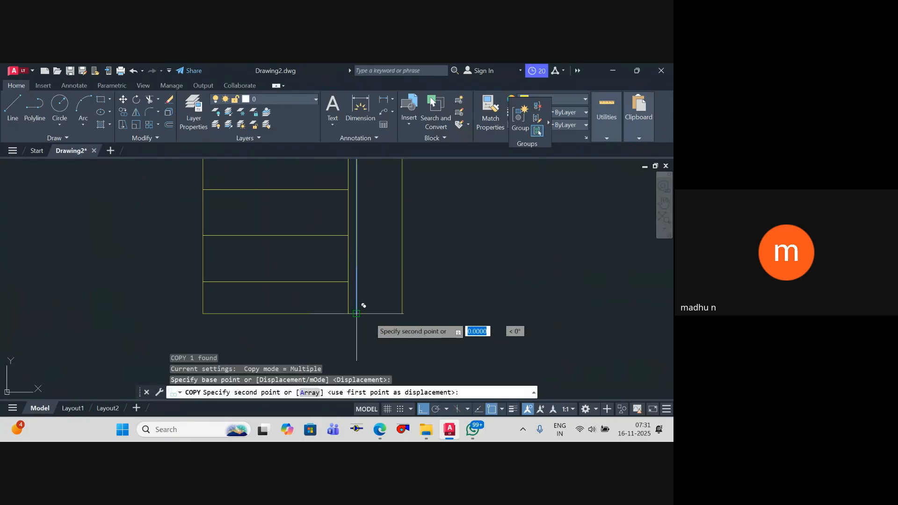
left_click(393, 313)
key("Escape")
scroll(395, 311, "down", 4)
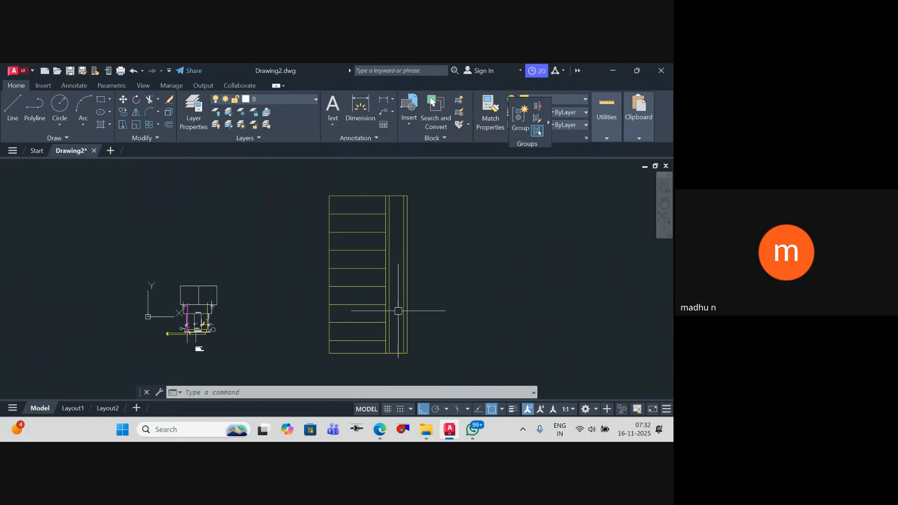
key("Escape")
key("Escape")
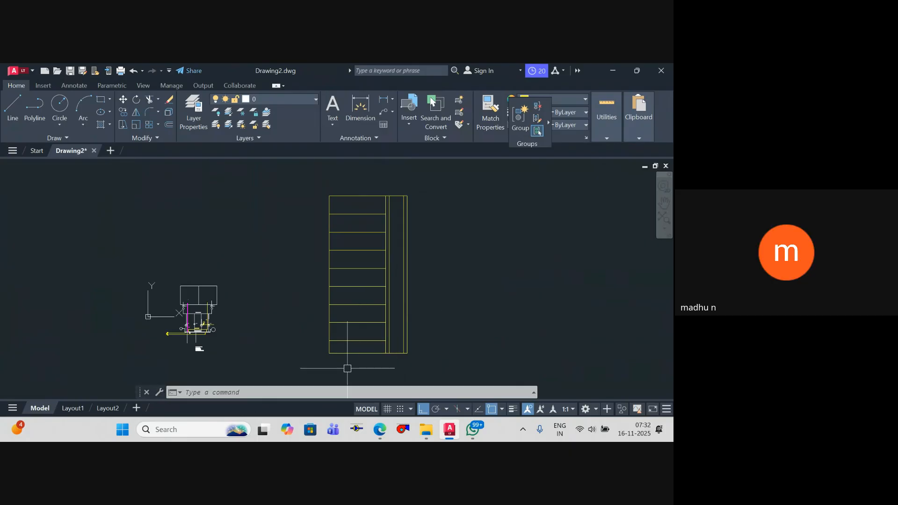
scroll(368, 345, "up", 1)
middle_click_drag(374, 311, 373, 267)
scroll(401, 311, "up", 3)
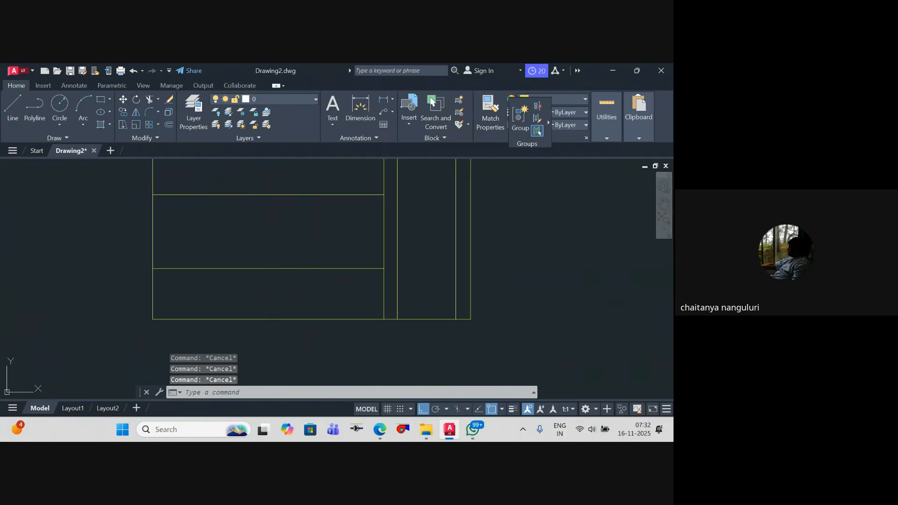
type("ok")
key("Return")
key("Escape")
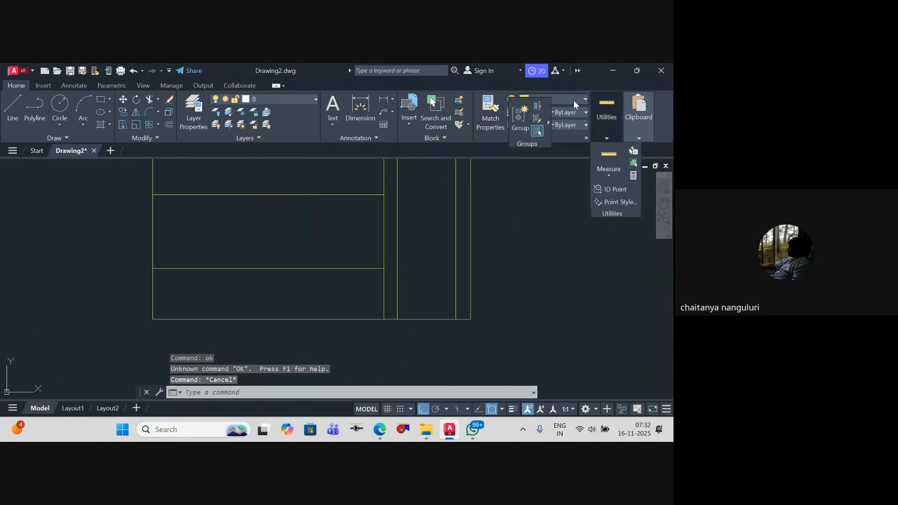
Step: Set the object colour to Magenta and draw a vertical polyline riser from below the building through the shaft to the fifth floor from the top
left_click(573, 101)
left_click(577, 203)
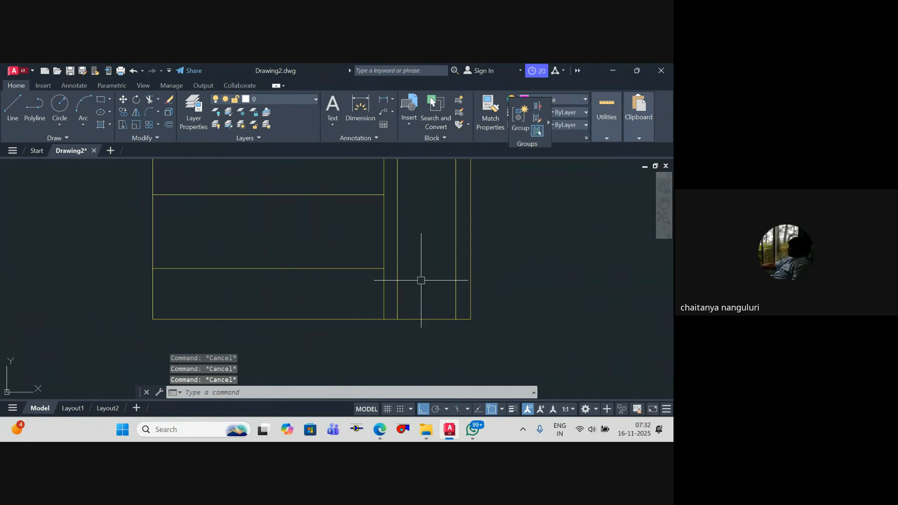
type("pl")
key("Return")
left_click(421, 339)
scroll(415, 290, "down", 3)
scroll(415, 290, "up", 3)
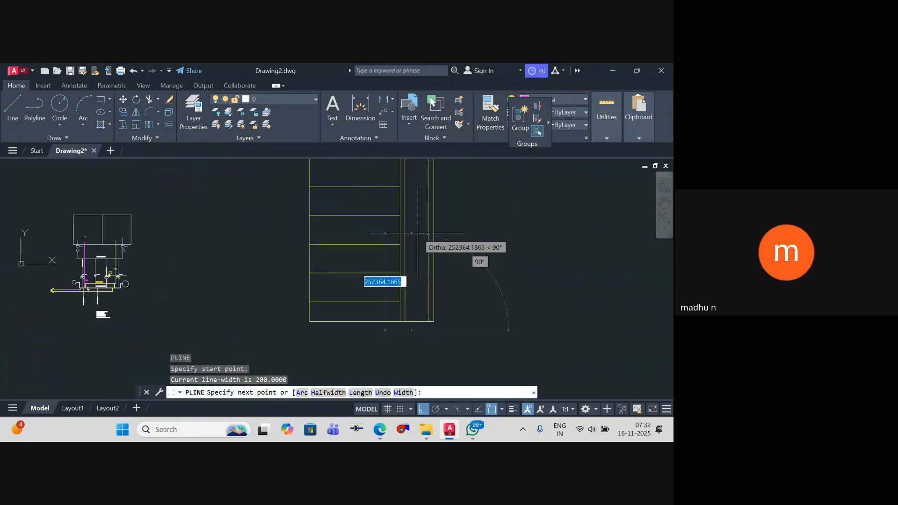
scroll(411, 253, "down", 3)
scroll(411, 253, "up", 3)
left_click(410, 252)
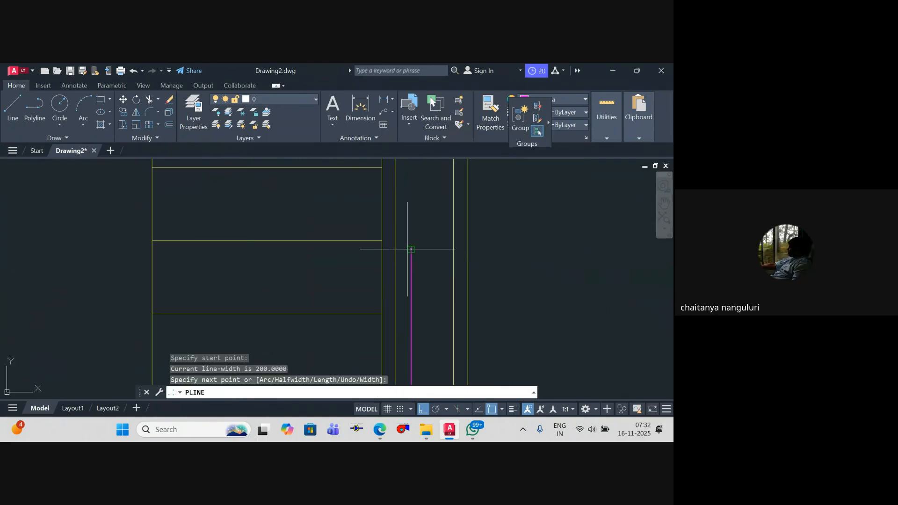
key("Escape")
Step: Draw horizontal magenta polyline branches to the first riser in the fifth and sixth floors from the top
key("Return")
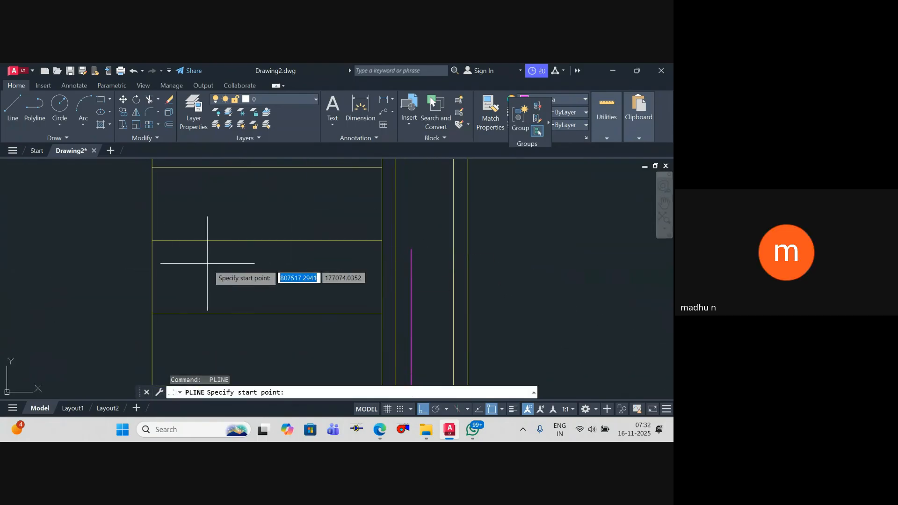
left_click(207, 264)
left_click(412, 264)
key("Escape")
scroll(331, 288, "down", 2)
middle_click_drag(331, 288, 329, 221)
key("Return")
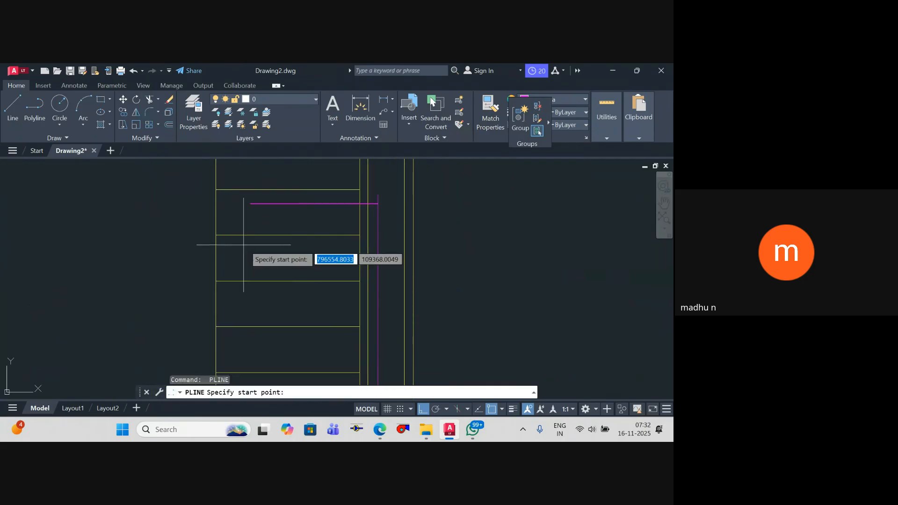
left_click(242, 244)
left_click(377, 244)
key("Escape")
Step: Draw horizontal magenta polyline branches to the first riser in the seventh and eighth floors from the top
key("Return")
left_click(241, 289)
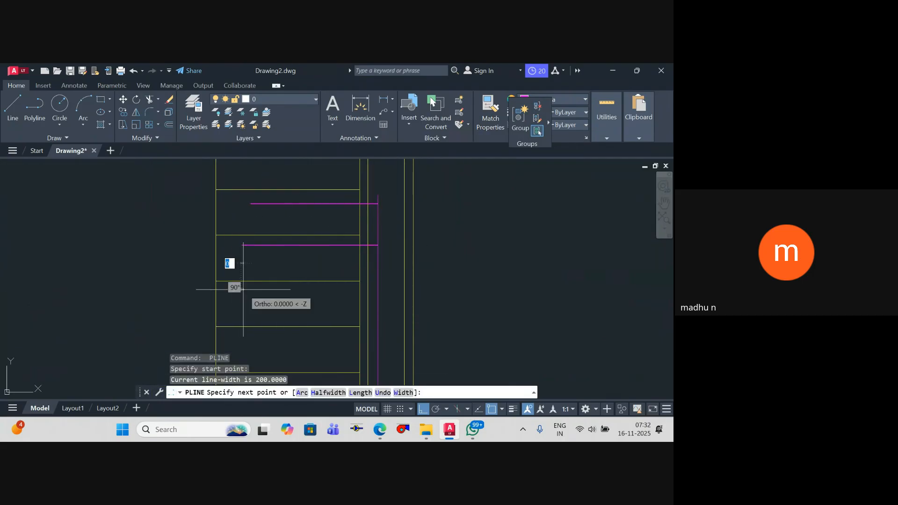
left_click(378, 290)
key("Escape")
key("Return")
left_click(252, 335)
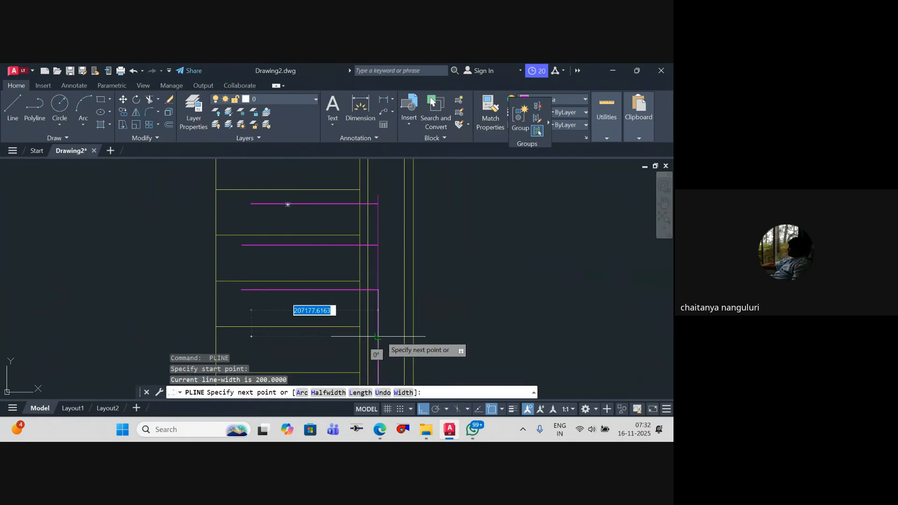
left_click(378, 335)
key("Escape")
Step: Draw a second vertical magenta riser beside the first, from below the building up to the top floor
scroll(380, 327, "down", 2)
middle_click_drag(380, 332, 351, 294)
key("Return")
left_click(354, 296)
scroll(356, 232, "down", 4)
middle_click_drag(355, 232, 357, 339)
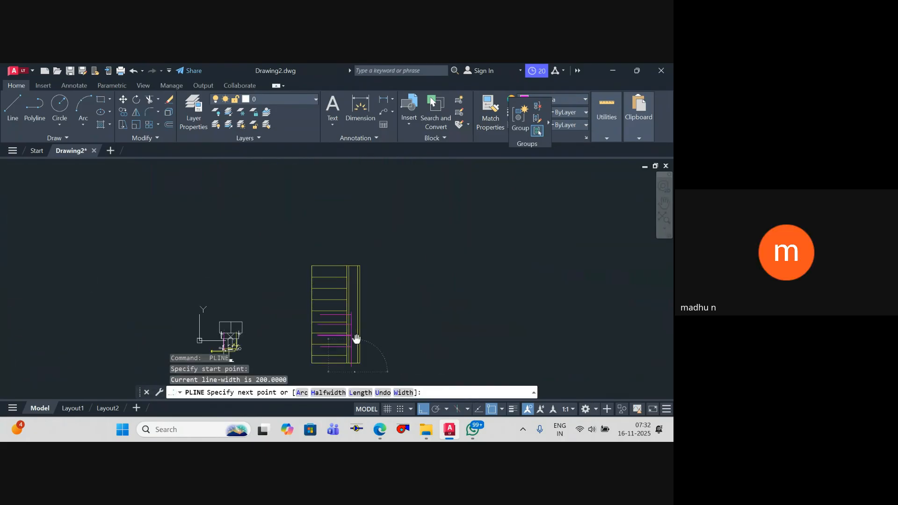
scroll(352, 281, "up", 8)
left_click(365, 180)
key("Escape")
Step: Draw horizontal magenta polyline branches to the taller riser in the top two floors
key("Return")
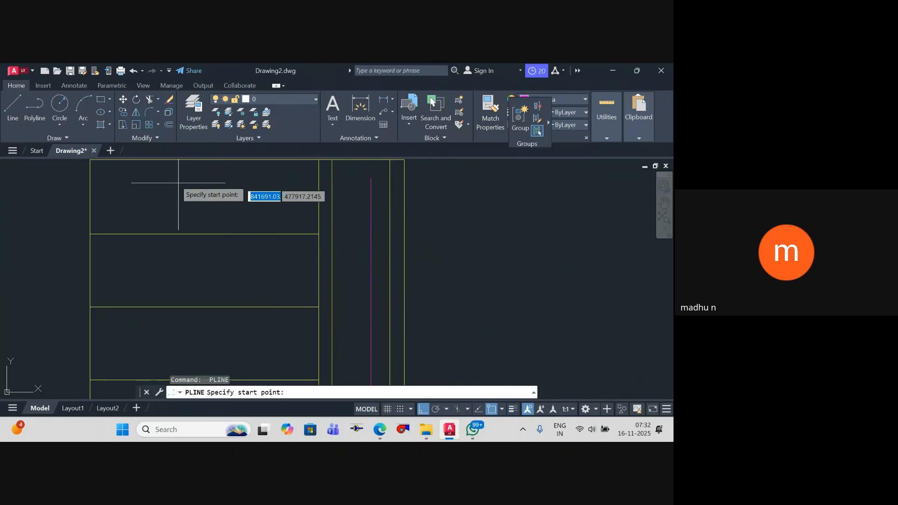
left_click(149, 173)
left_click(377, 173)
key("Escape")
key("Return")
left_click(168, 253)
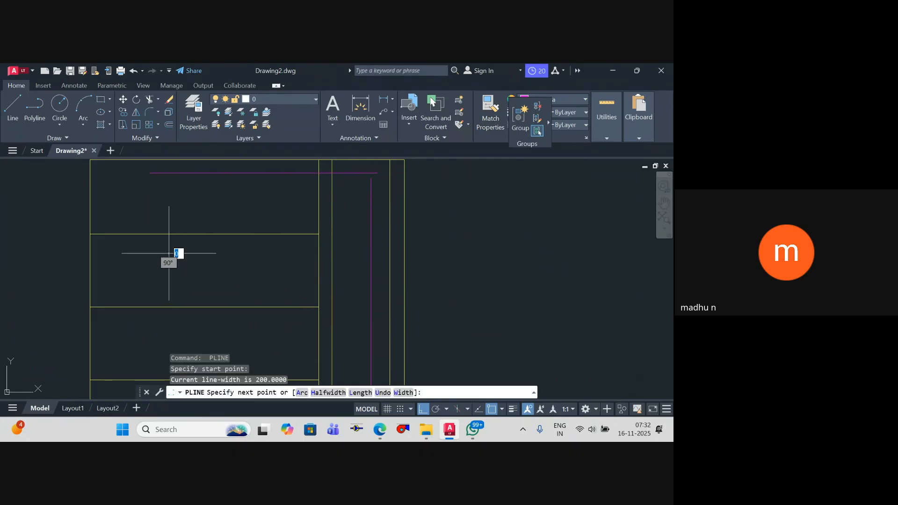
left_click(372, 253)
key("Escape")
Step: Draw a horizontal magenta polyline branch to the taller riser in the third floor from the top
key("Return")
left_click(168, 322)
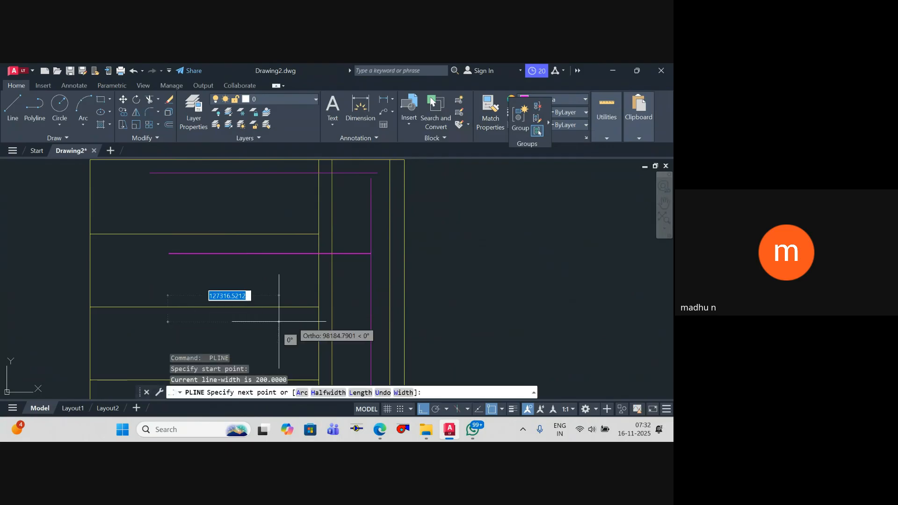
left_click(371, 318)
key("Escape")
scroll(370, 239, "down", 6)
key("Escape")
Step: Extend the top end of the taller riser up to meet the uppermost horizontal branch
scroll(368, 216, "up", 6)
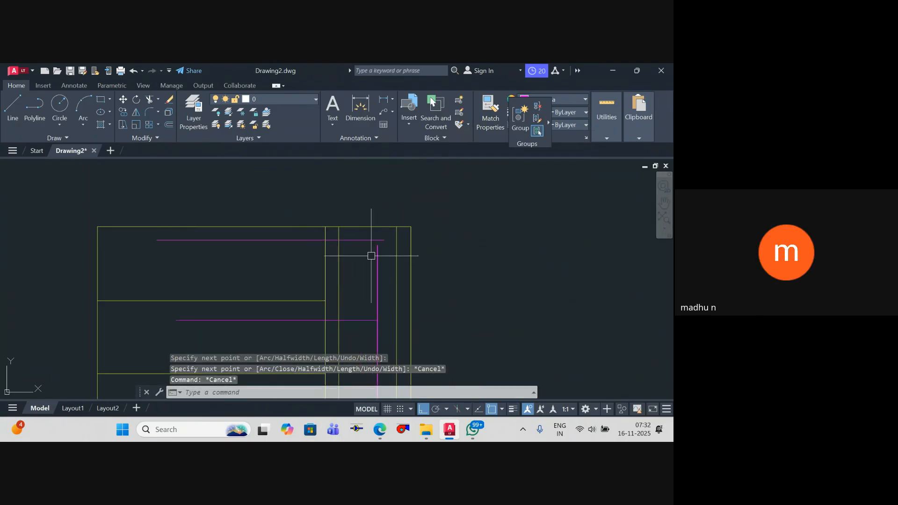
left_click(380, 259)
left_click(377, 246)
left_click(377, 240)
key("Escape")
Step: Trim the end of the uppermost branch that projects past the taller riser
key("Escape")
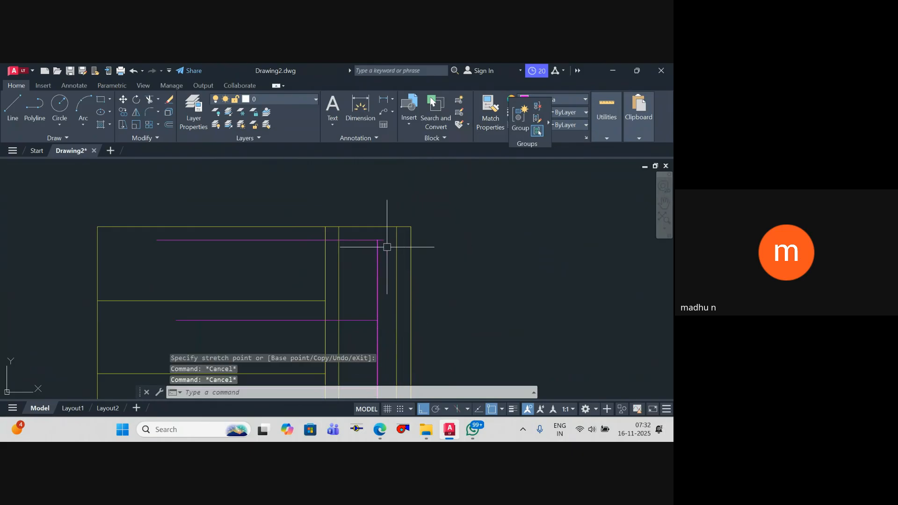
type("tr")
key("Return")
scroll(381, 230, "up", 8)
left_click(381, 293)
key("Escape")
key("Escape")
key("Escape")
scroll(374, 230, "down", 8)
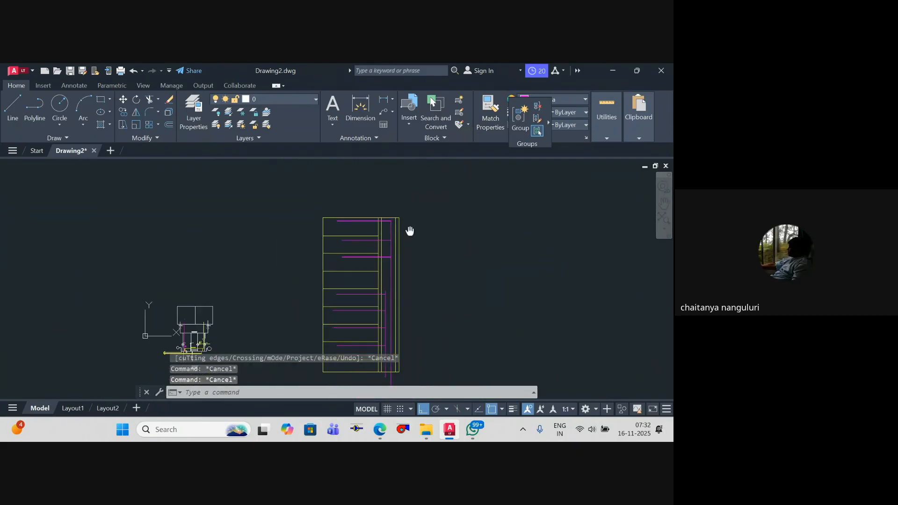
Step: Stretch the lower end of the shorter magenta riser further down below the building's base line
scroll(431, 290, "up", 8)
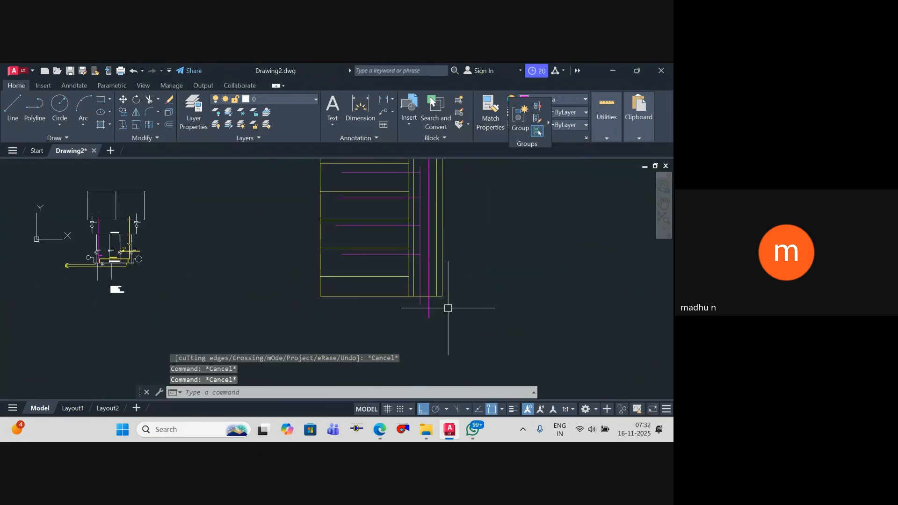
left_click(415, 264)
left_click(414, 282)
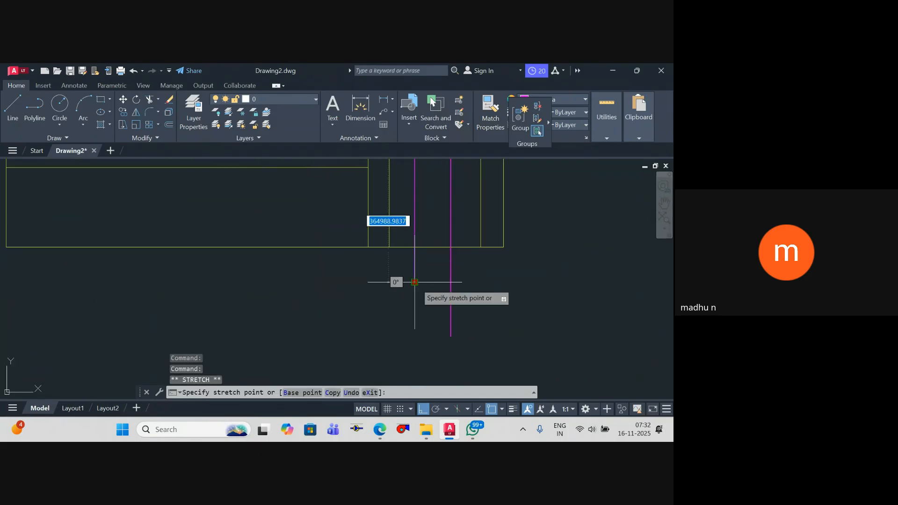
scroll(414, 339, "down", 7)
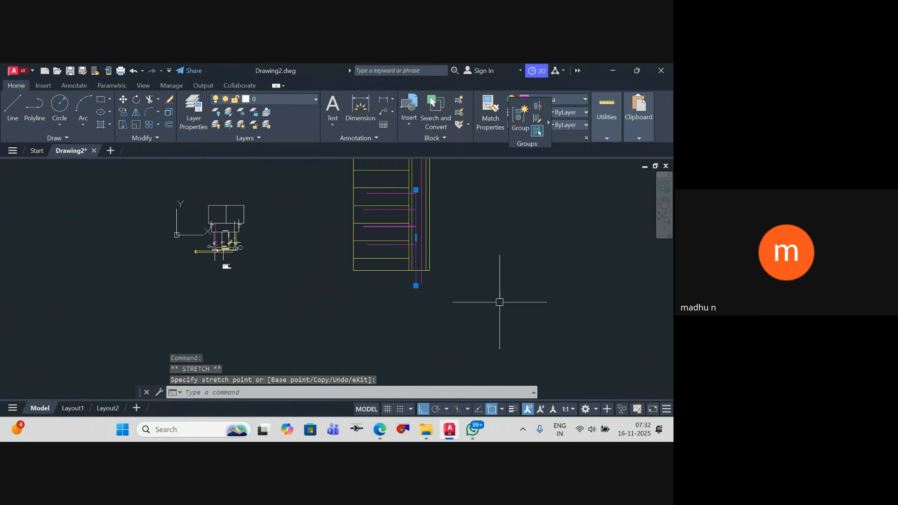
left_click(380, 429)
left_click(337, 394)
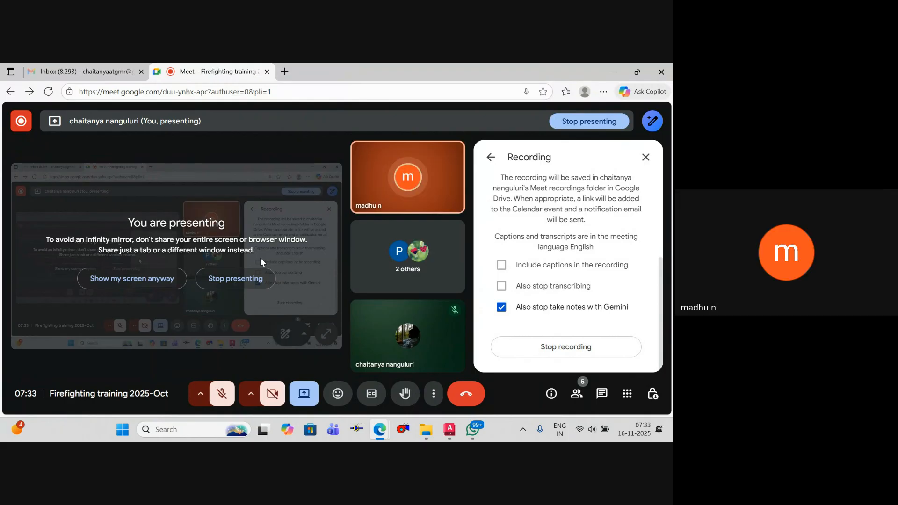
key("alt+Tab")
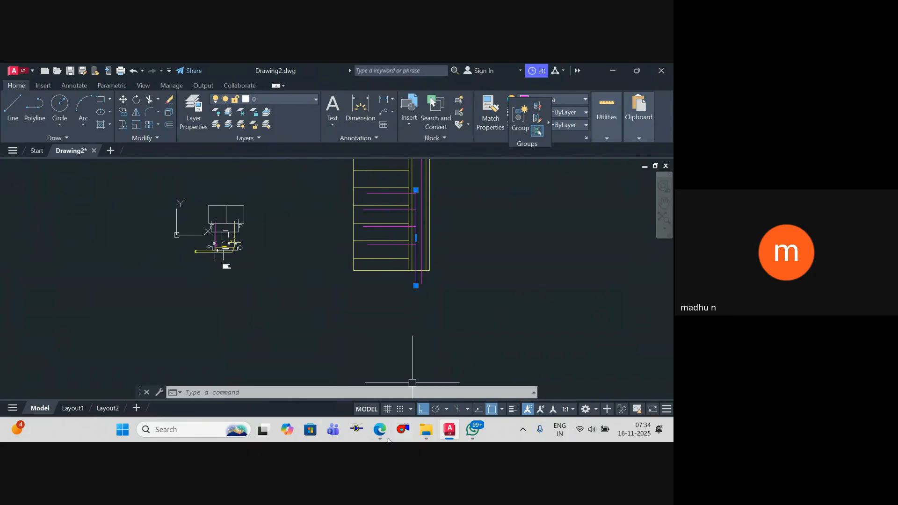
mouse_move(380, 430)
left_click(330, 395)
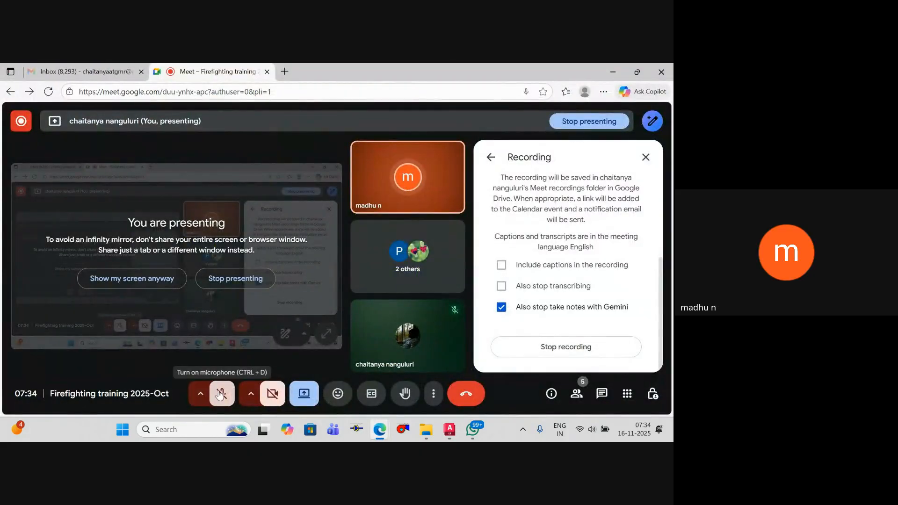
left_click(613, 72)
scroll(427, 269, "down", 2)
scroll(427, 291, "up", 2)
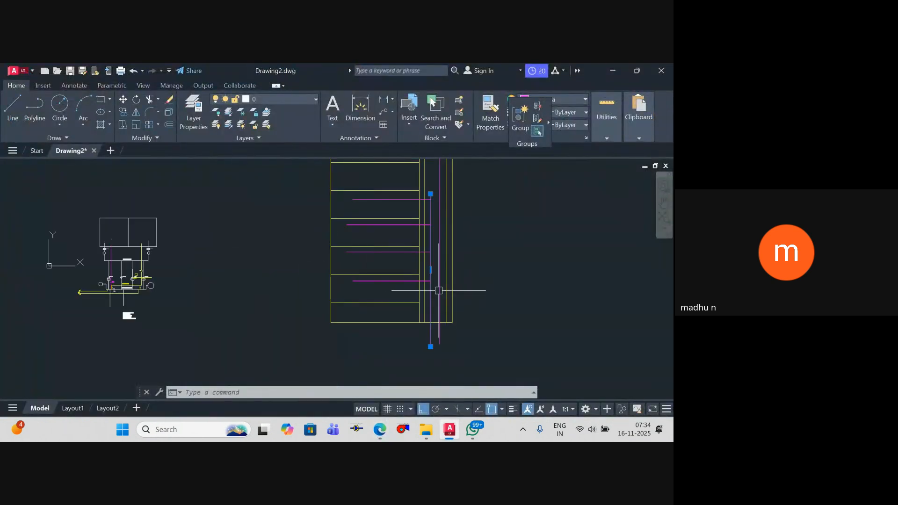
scroll(437, 289, "down", 2)
middle_click_drag(465, 306, 431, 294)
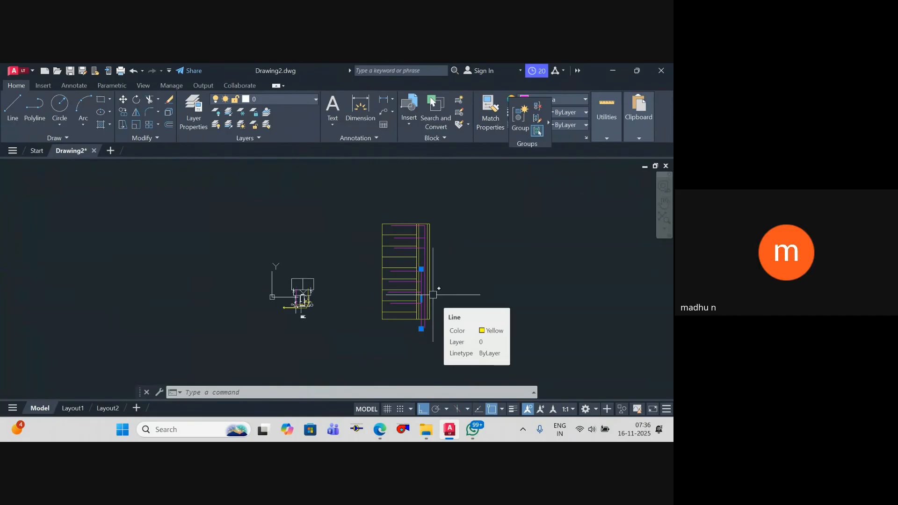
scroll(428, 281, "up", 4)
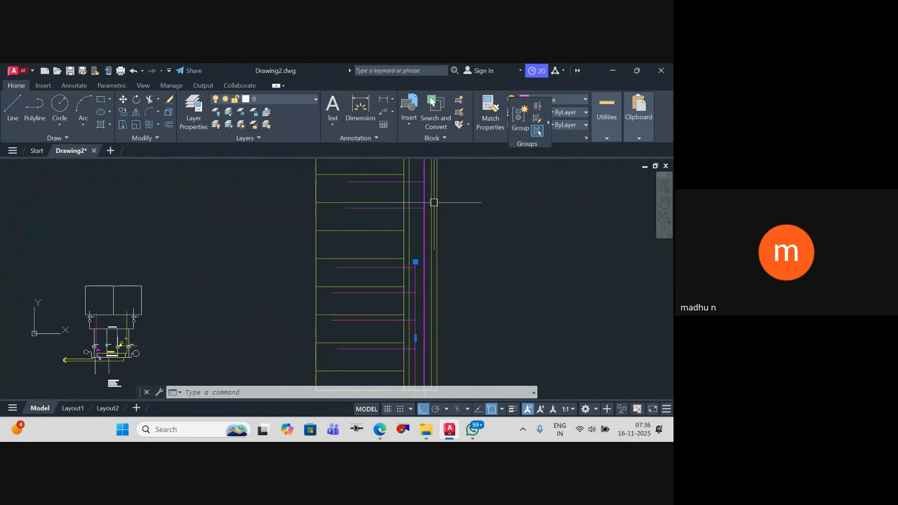
middle_click_drag(433, 256, 429, 208)
mouse_move(406, 302)
middle_mouse_down()
mouse_move(389, 281)
mouse_move(401, 323)
middle_mouse_up()
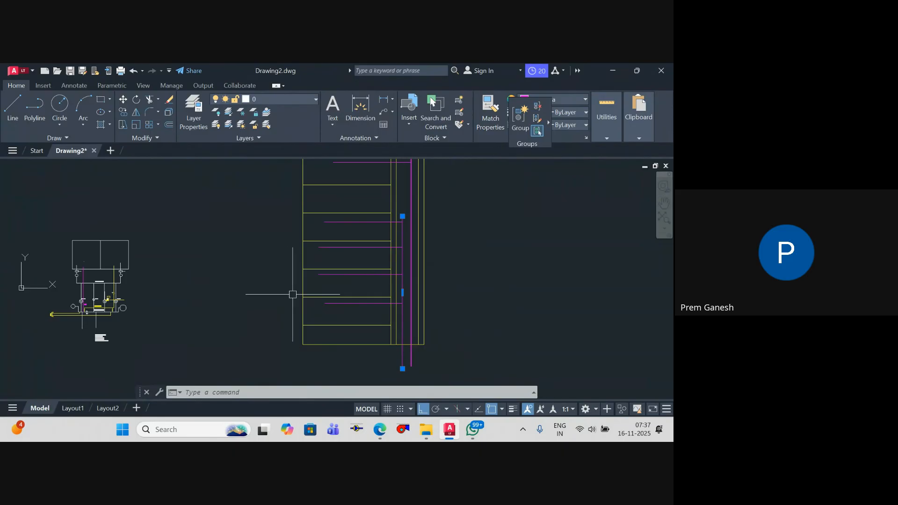
key("Escape")
key("Escape")
key("Escape")
scroll(461, 244, "down", 5)
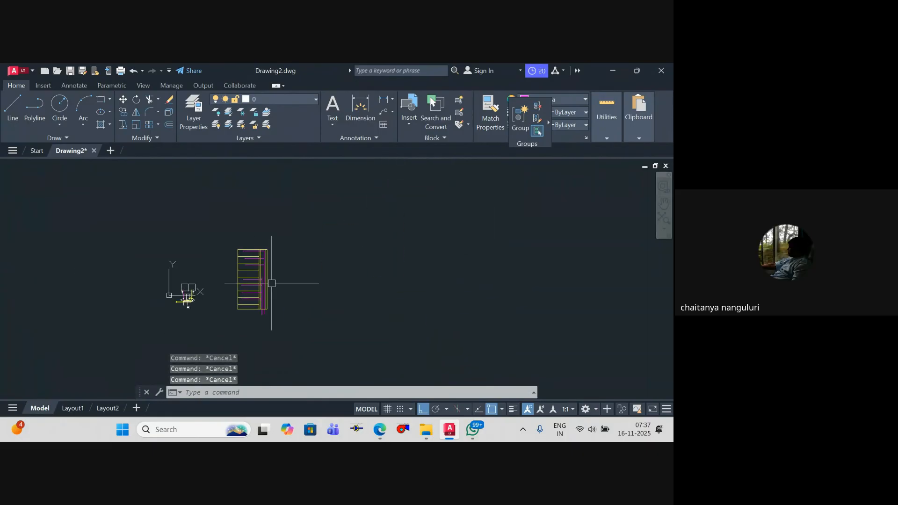
middle_click_drag(300, 291, 389, 287)
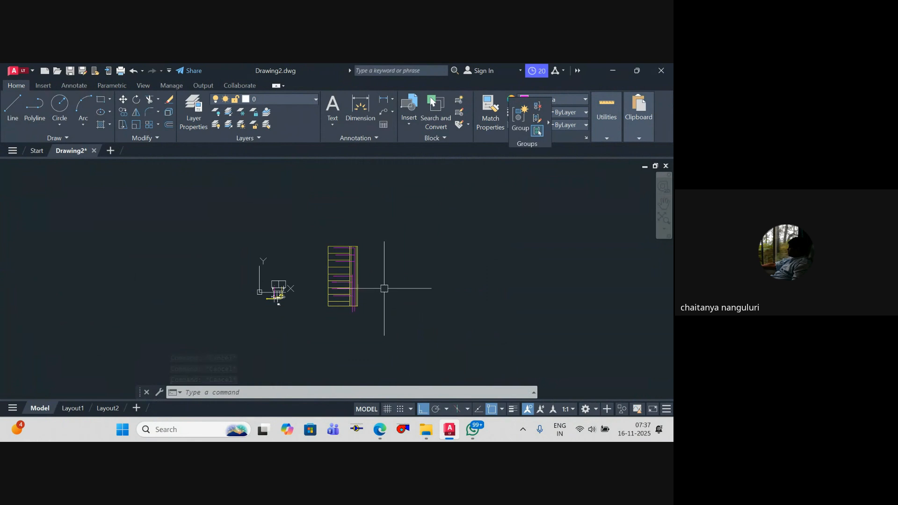
key("Escape")
key("Escape")
key("Escape")
Step: Draw a rectangle 1200 long and 1800 wide in the empty space beside the building section
type("rec")
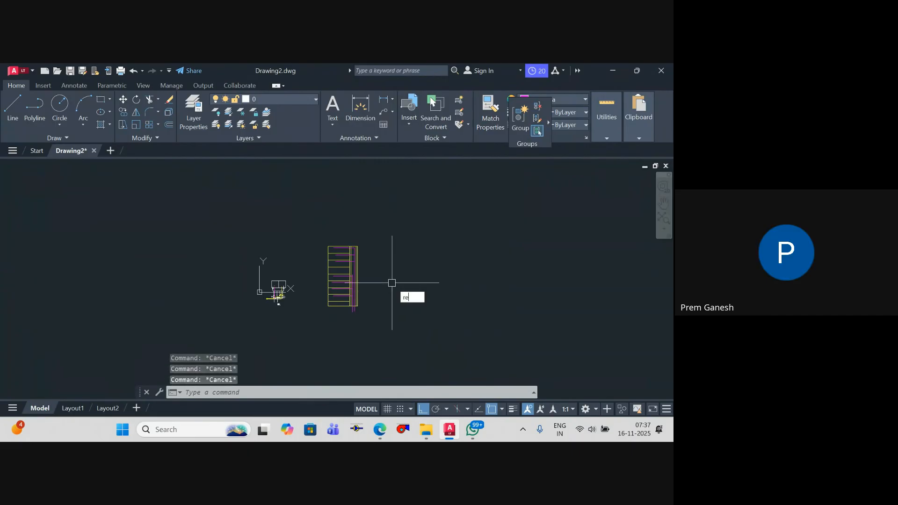
key("Return")
scroll(391, 281, "up", 5)
left_click(389, 254)
type("d")
key("Return")
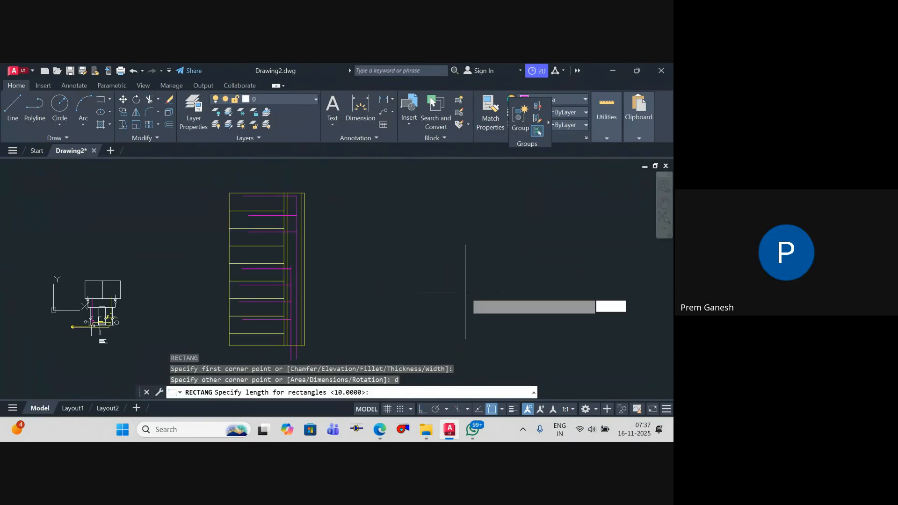
type("12")
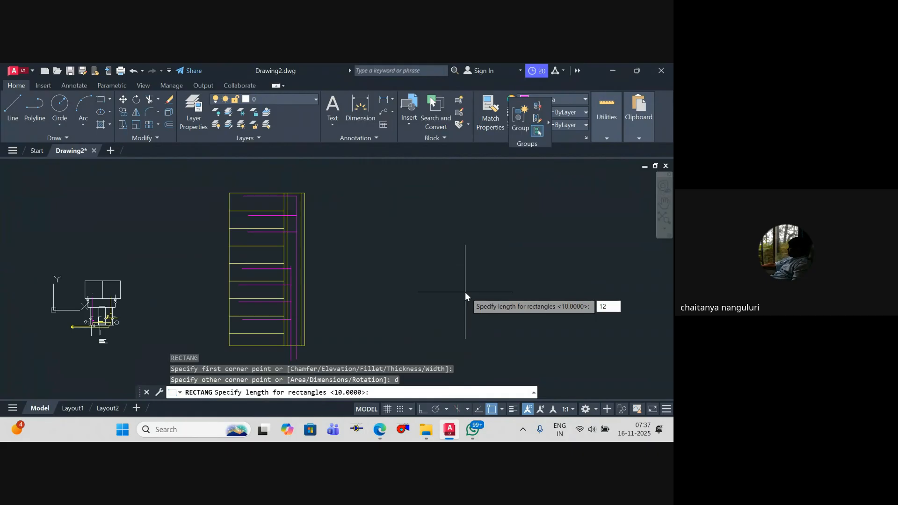
type("00")
key("Return")
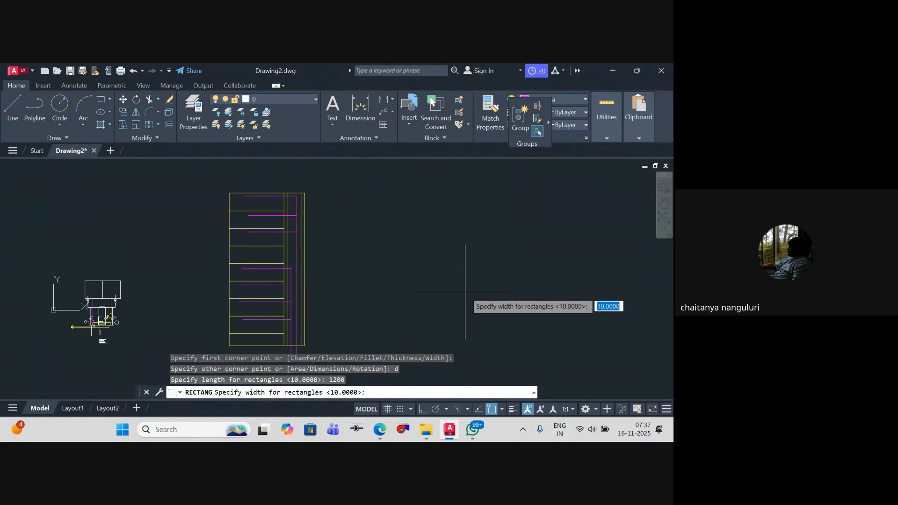
type("1800")
key("Return")
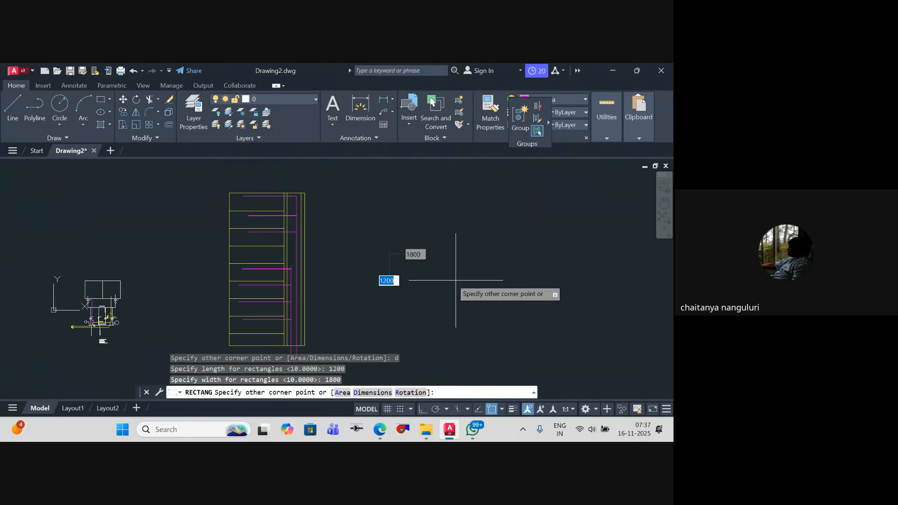
scroll(458, 257, "up", 2)
scroll(354, 241, "up", 5)
middle_click_drag(354, 240, 346, 195)
scroll(347, 195, "up", 5)
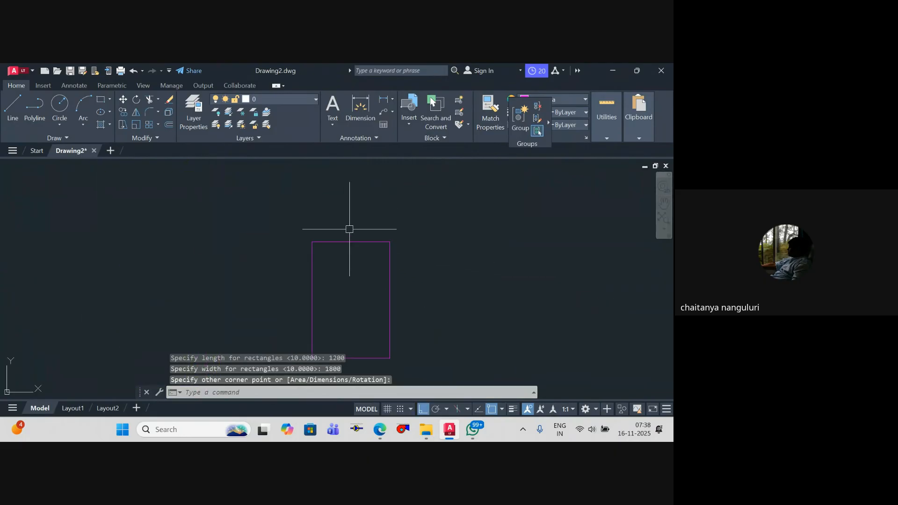
Step: Rotate the new rectangle 90 degrees about the midpoint of its upper edge so its long side lies horizontally
key("Escape")
left_click(341, 255)
left_click(321, 227)
type("ro")
key("Return")
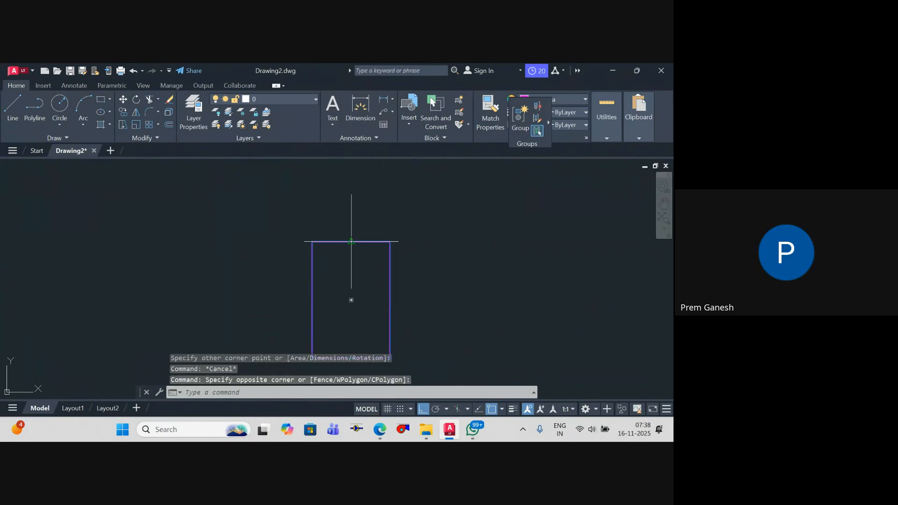
left_click(351, 242)
left_click(352, 197)
key("Escape")
key("Escape")
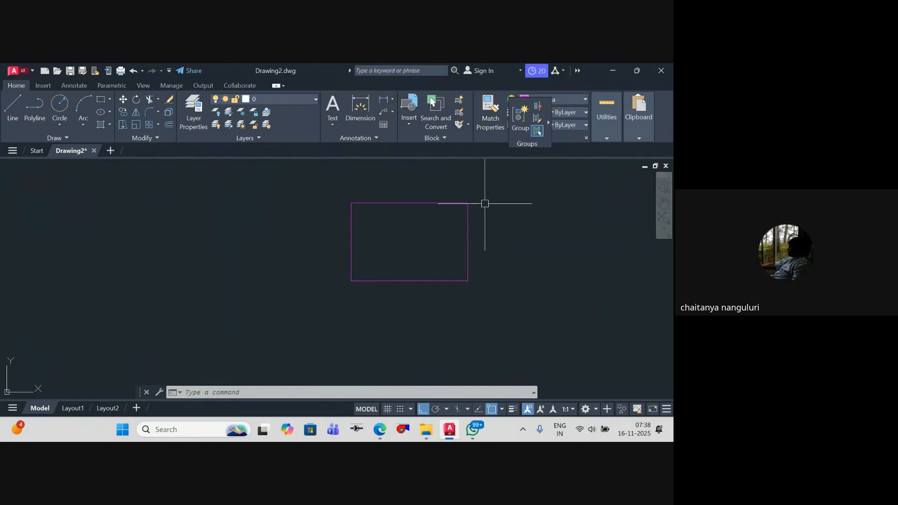
Step: Try a freehand circle with a radius of about 112 near the rectangle's upper-left corner, and delete it
type("c")
scroll(429, 197, "up", 4)
key("Return")
left_click(282, 232)
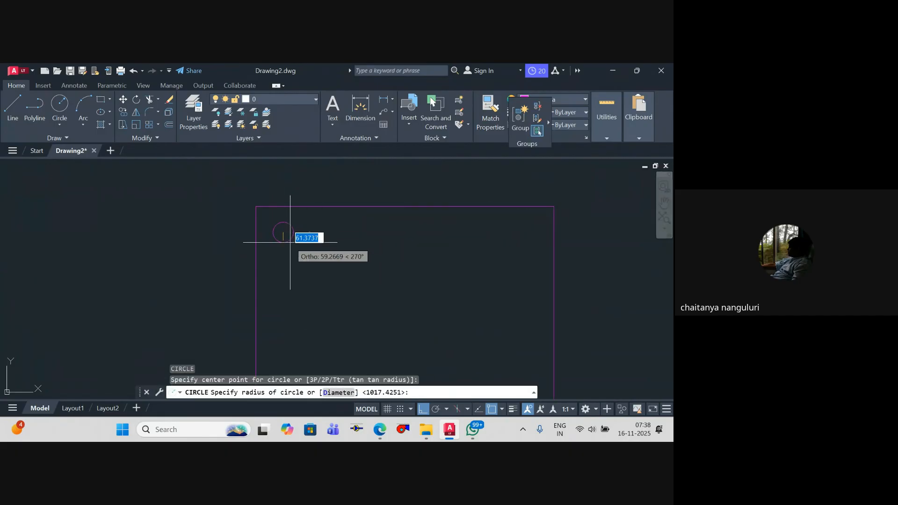
left_click(288, 250)
key("Escape")
left_click(284, 251)
left_click(283, 251)
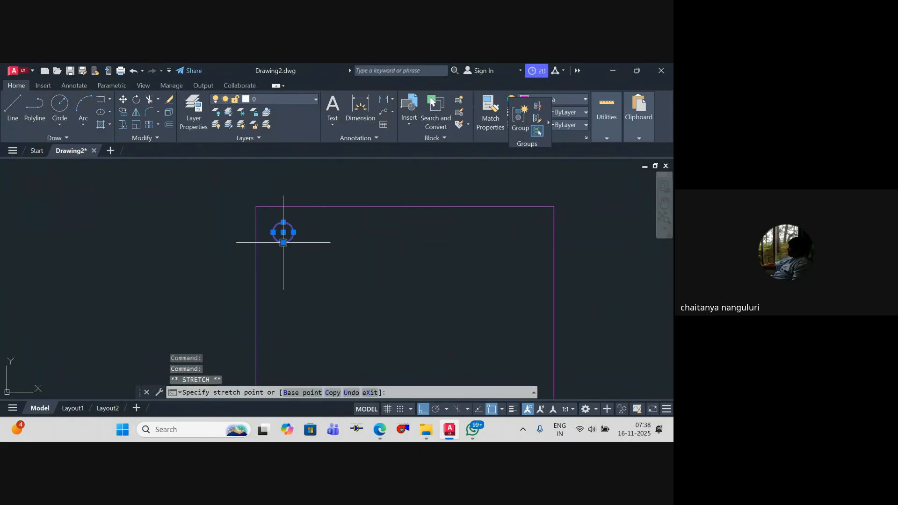
left_click(283, 243)
key("Escape")
key("Escape")
left_click(285, 243)
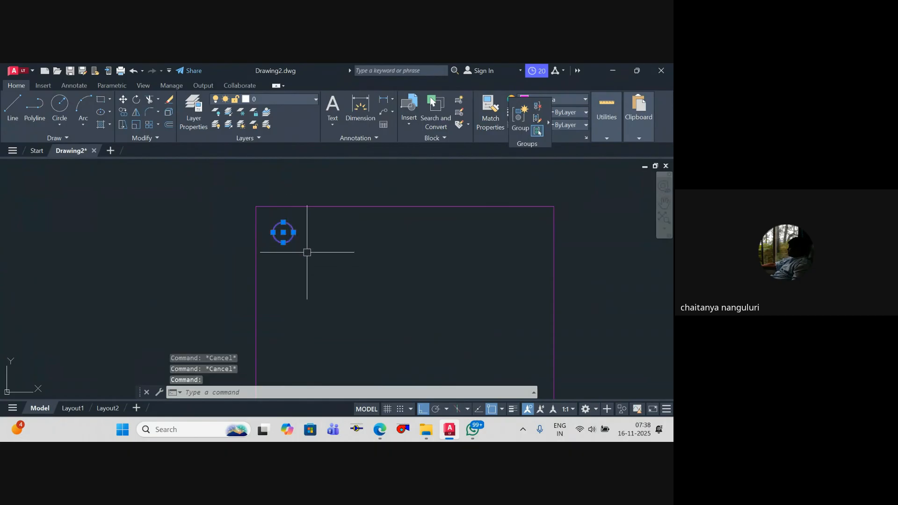
key("Delete")
Step: Draw a circle with a diameter of 150 inside the rectangle near its upper-left corner
type("c")
key("Return")
scroll(277, 231, "up", 4)
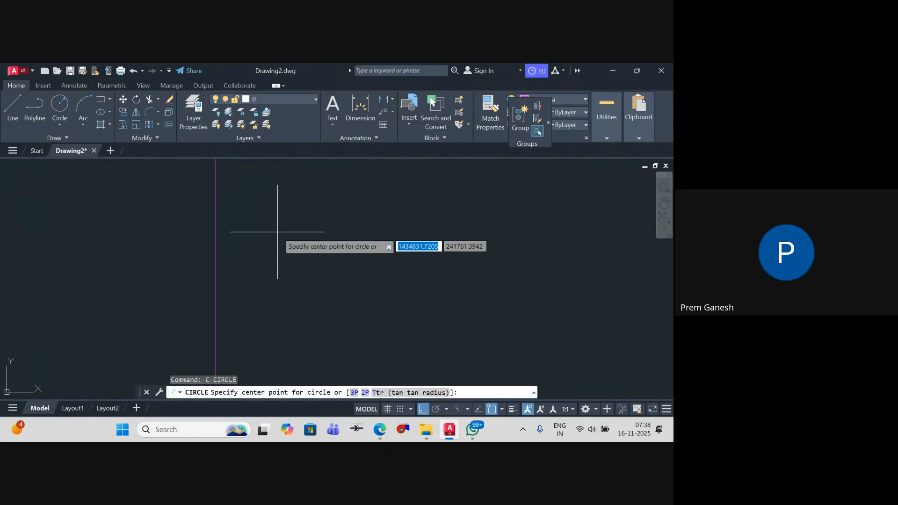
left_click(277, 232)
type("s")
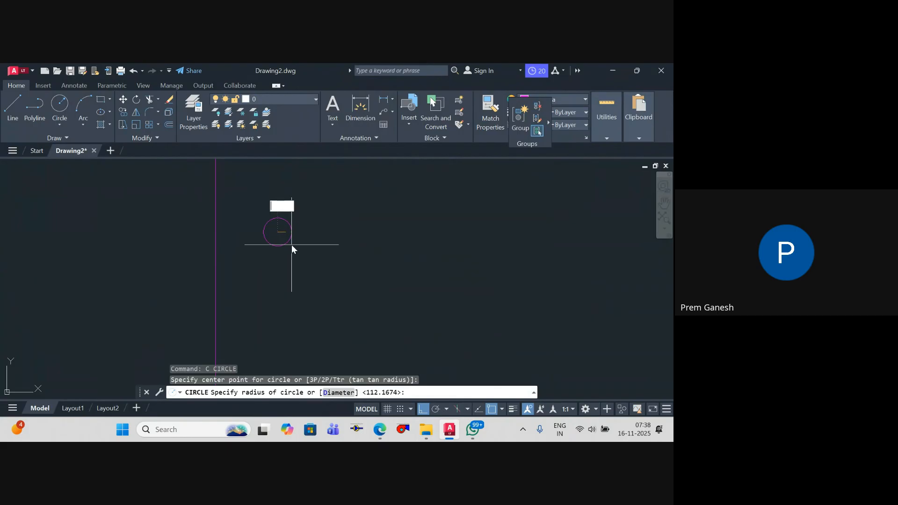
key("Return")
type("1")
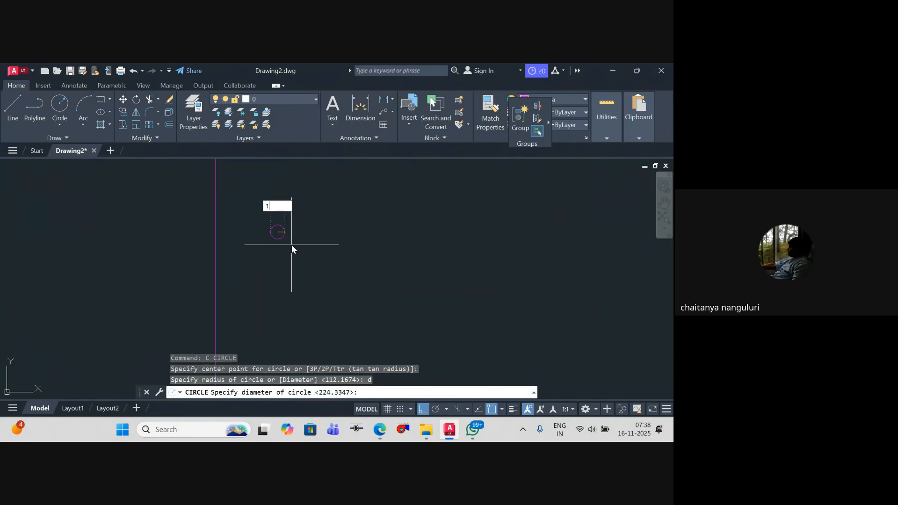
type("50")
key("Return")
scroll(293, 227, "down", 6)
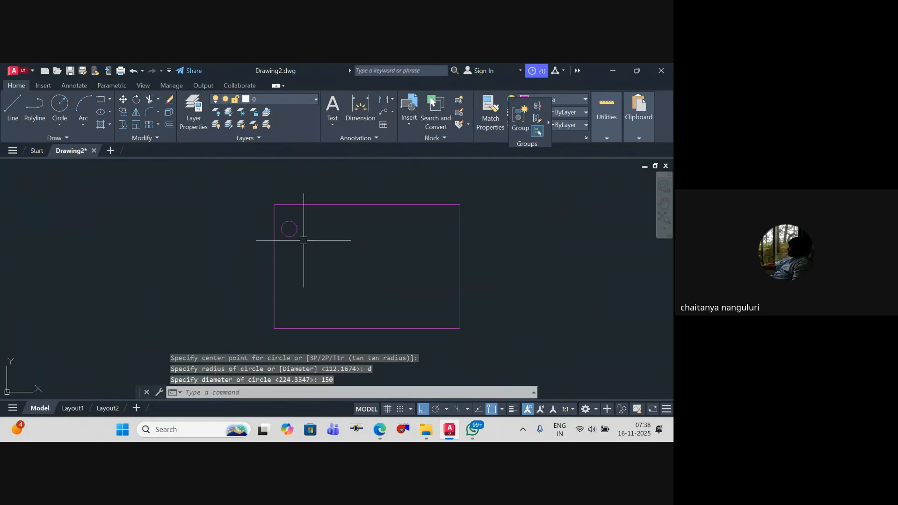
Step: Copy the 150-diameter circle horizontally to its right inside the rectangle
left_click(295, 235)
type("co")
key("Return")
left_click(299, 264)
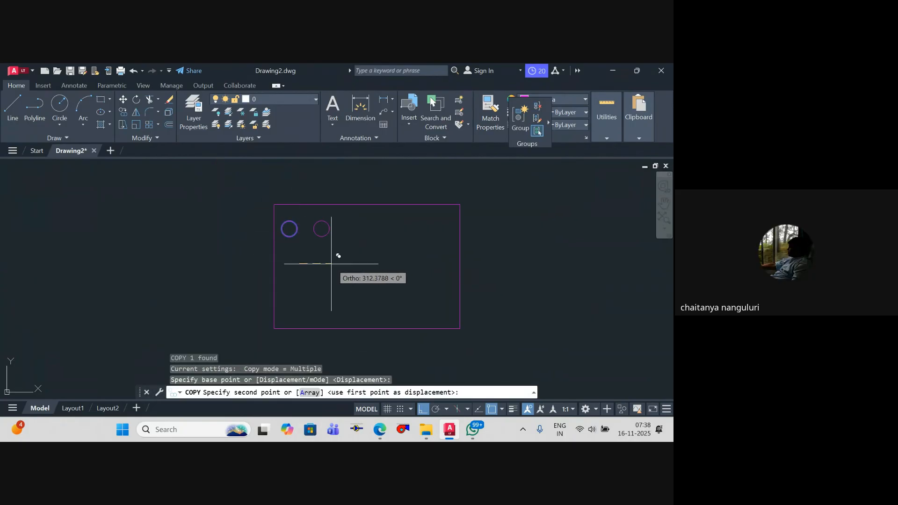
left_click(326, 253)
key("Escape")
key("Escape")
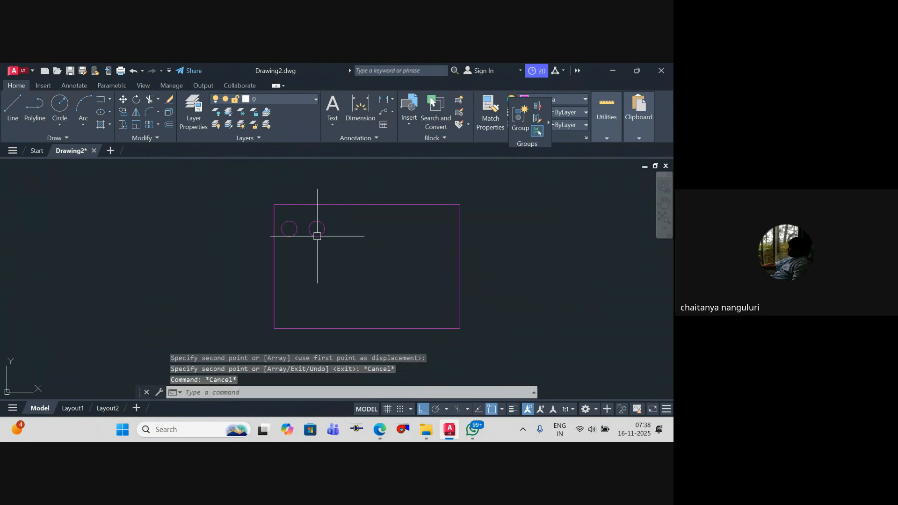
Step: Copy the second circle horizontally to its right to make a third circle in the row
left_click(316, 237)
type("co")
key("Return")
left_click(324, 253)
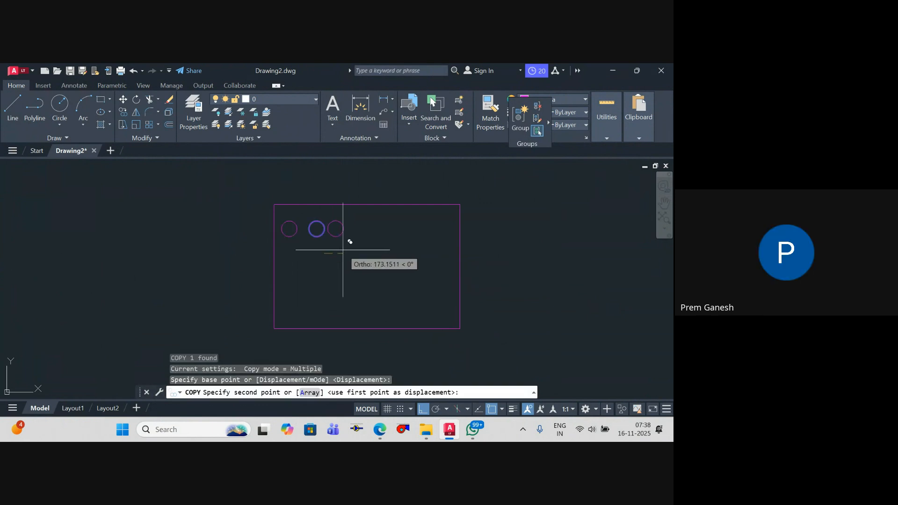
left_click(345, 253)
key("Escape")
Step: Reduce the third circle in the row to about half its size around the same centre
left_click(337, 237)
scroll(339, 236, "up", 4)
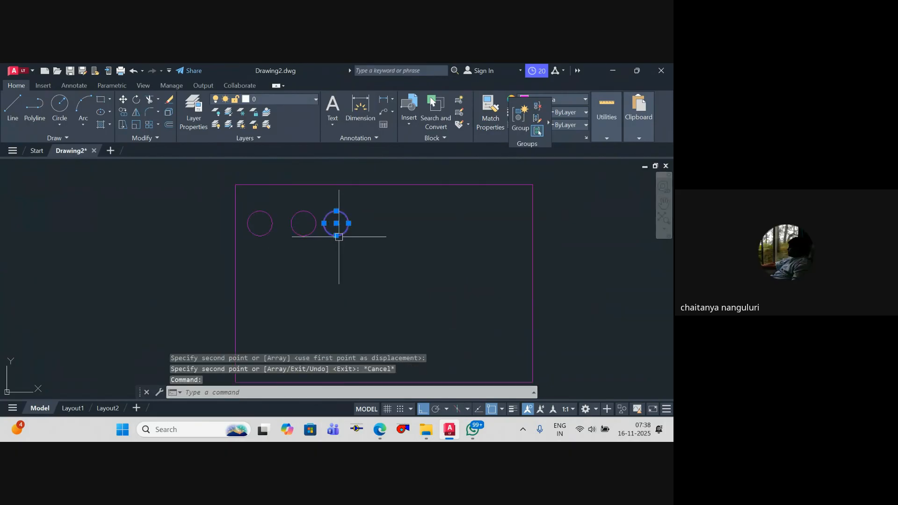
left_click(335, 235)
left_click(335, 226)
key("Escape")
scroll(348, 241, "down", 6)
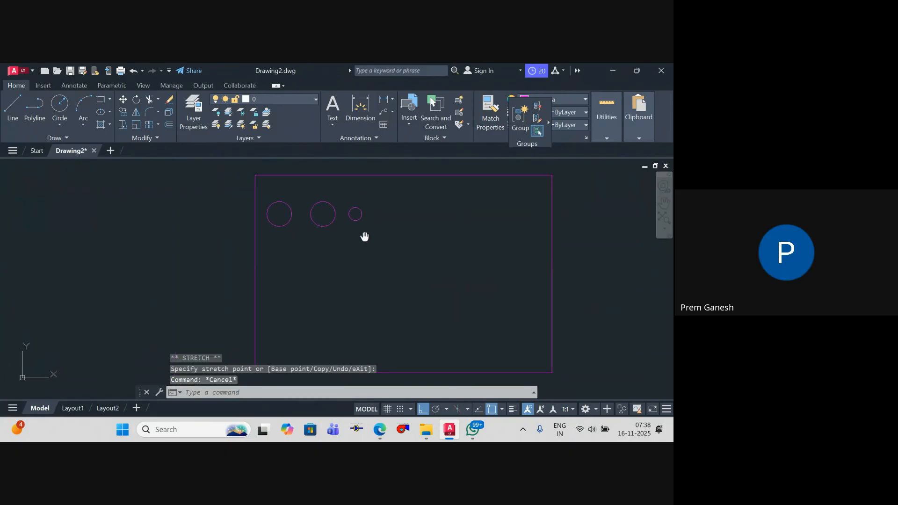
key("Escape")
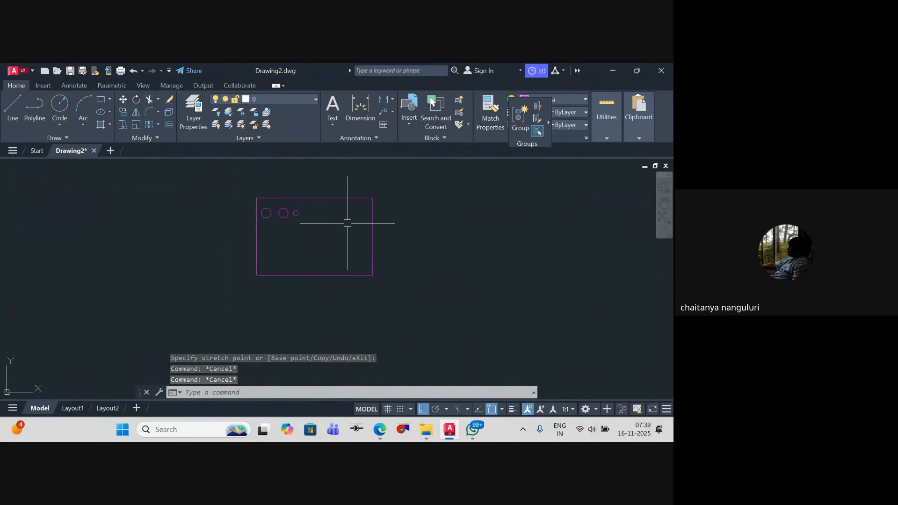
key("Escape")
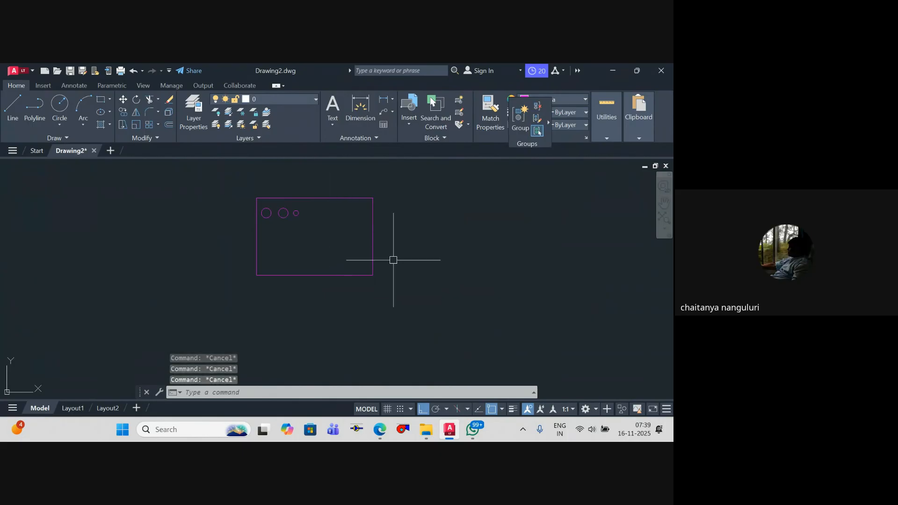
Step: Stretch the rectangle's bottom edge upward to make it about half as high
type("s")
key("Return")
left_click(394, 293)
left_click(201, 269)
key("Return")
left_click(488, 298)
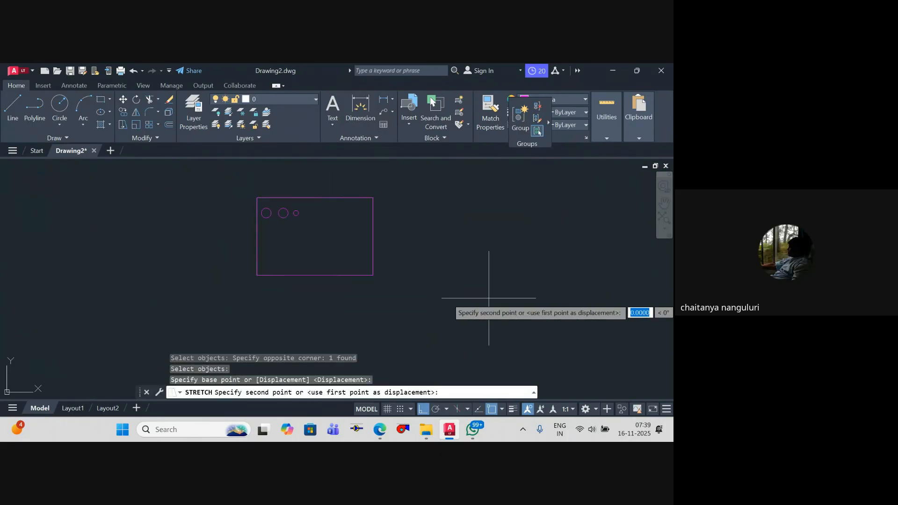
left_click(477, 260)
key("Escape")
Step: Stretch the rectangle's right edge leftward toward the smallest circle, to about half the rectangle's width
type("s")
key("Return")
left_click(381, 263)
left_click(349, 219)
key("Return")
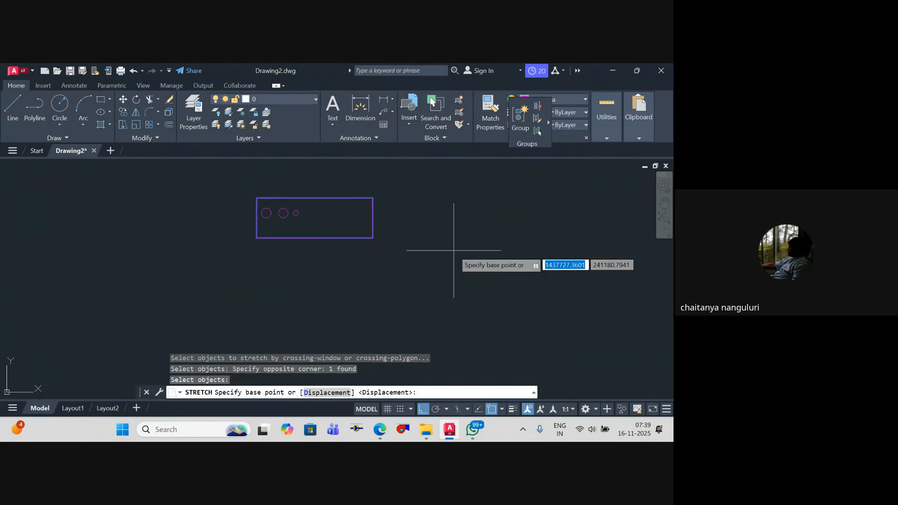
left_click(397, 254)
left_click(335, 254)
key("Escape")
key("Escape")
scroll(263, 230, "up", 4)
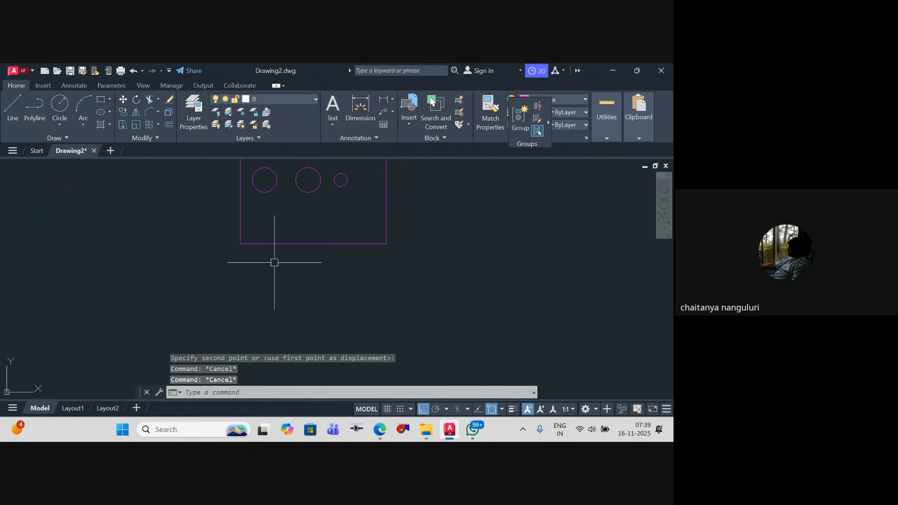
scroll(355, 275, "down", 4)
scroll(343, 275, "up", 2)
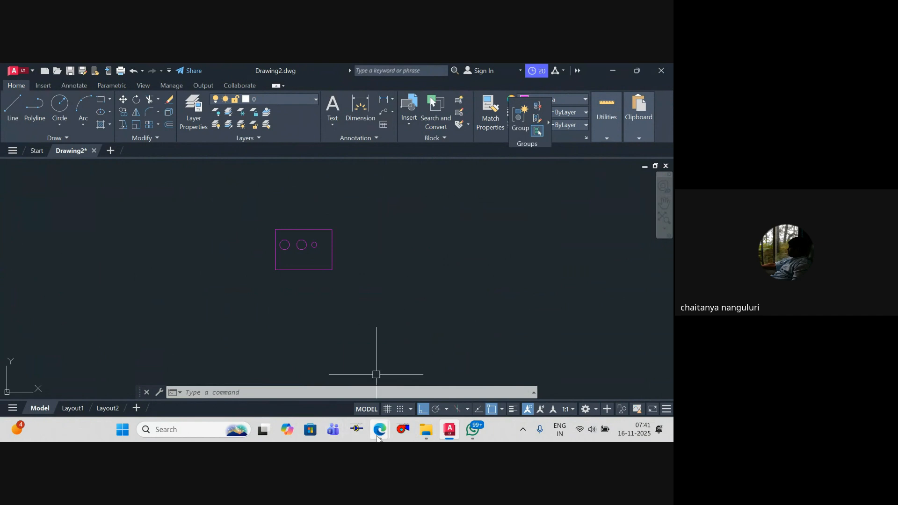
mouse_move(380, 430)
left_click(335, 376)
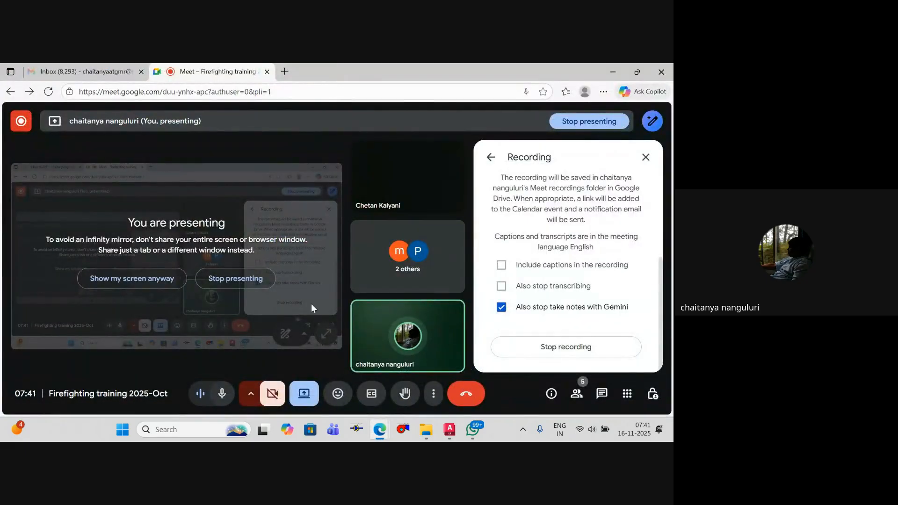